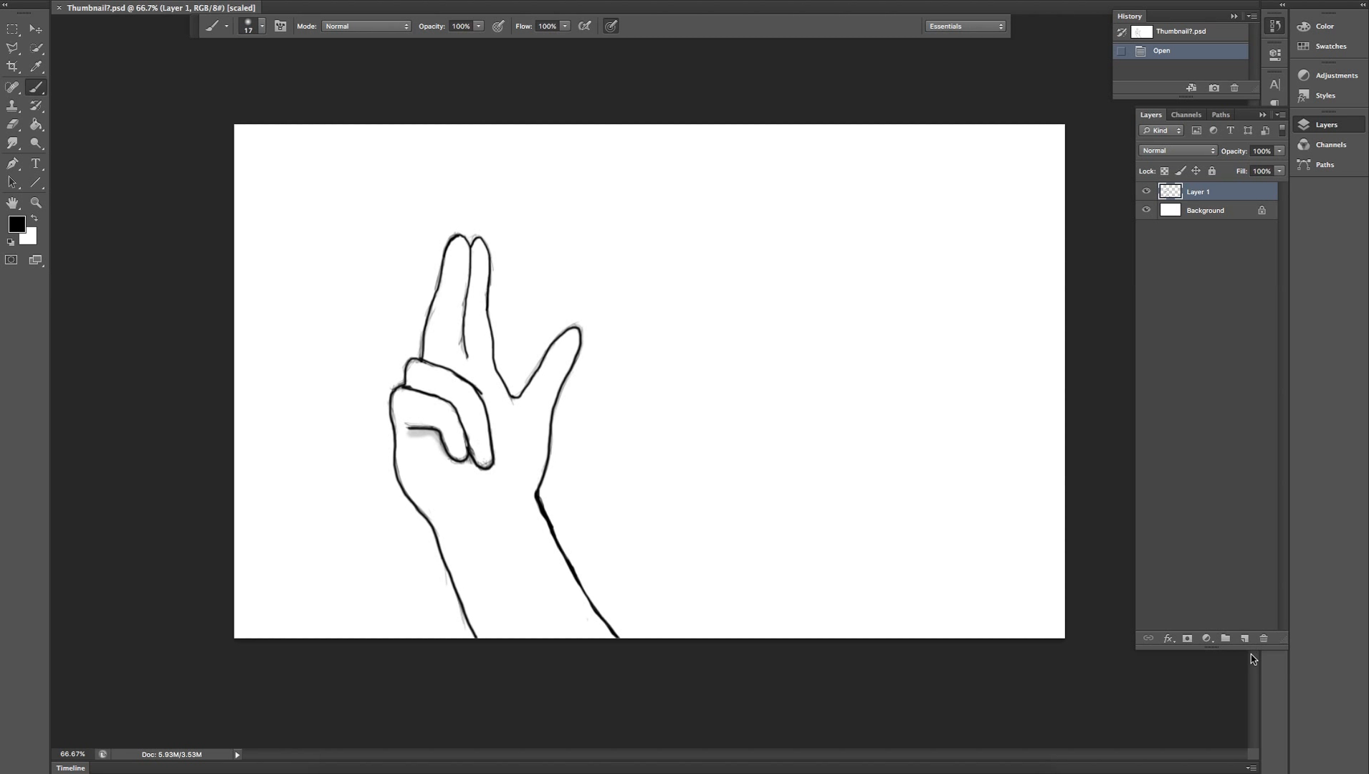
Add a new layer beneath Layer 1 and rename the line-art Layer 1 as hand.
left_click(1245, 638)
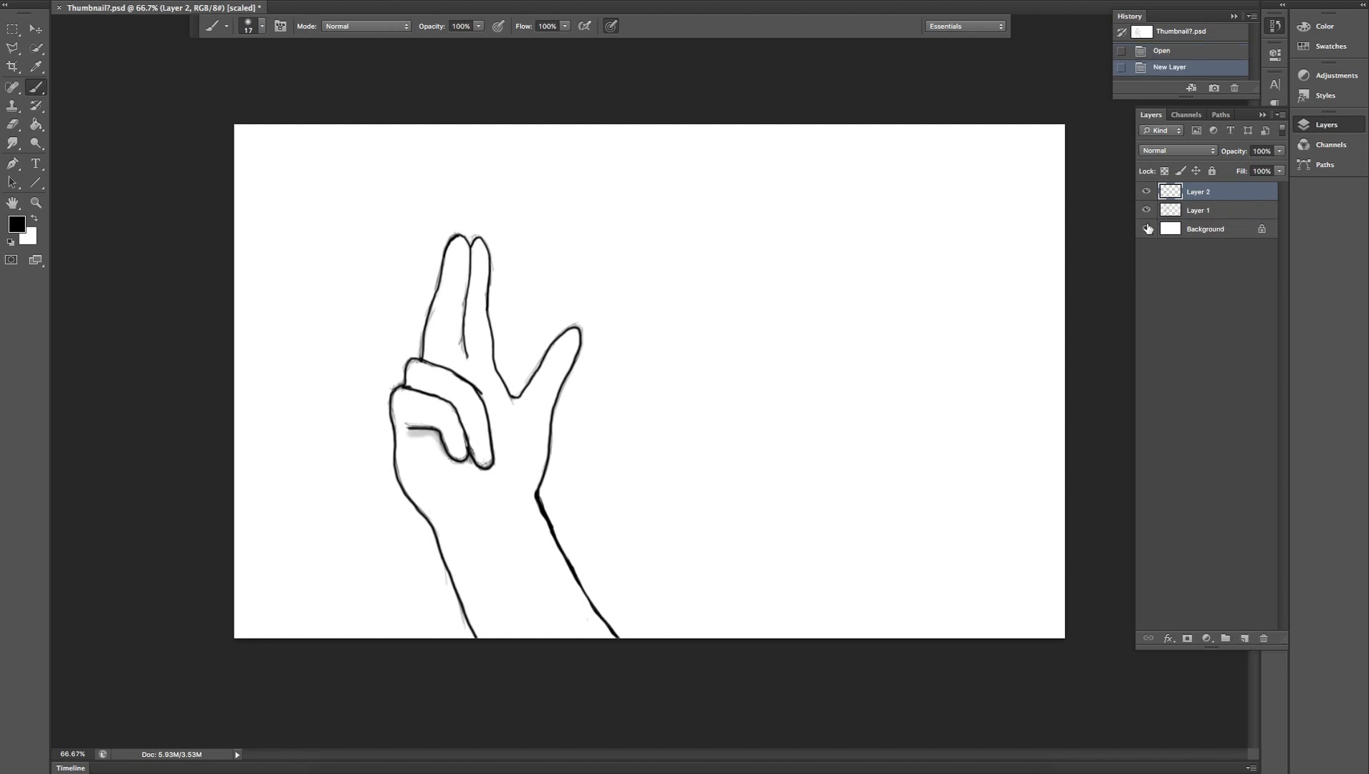
left_click_drag(1229, 198, 1235, 219)
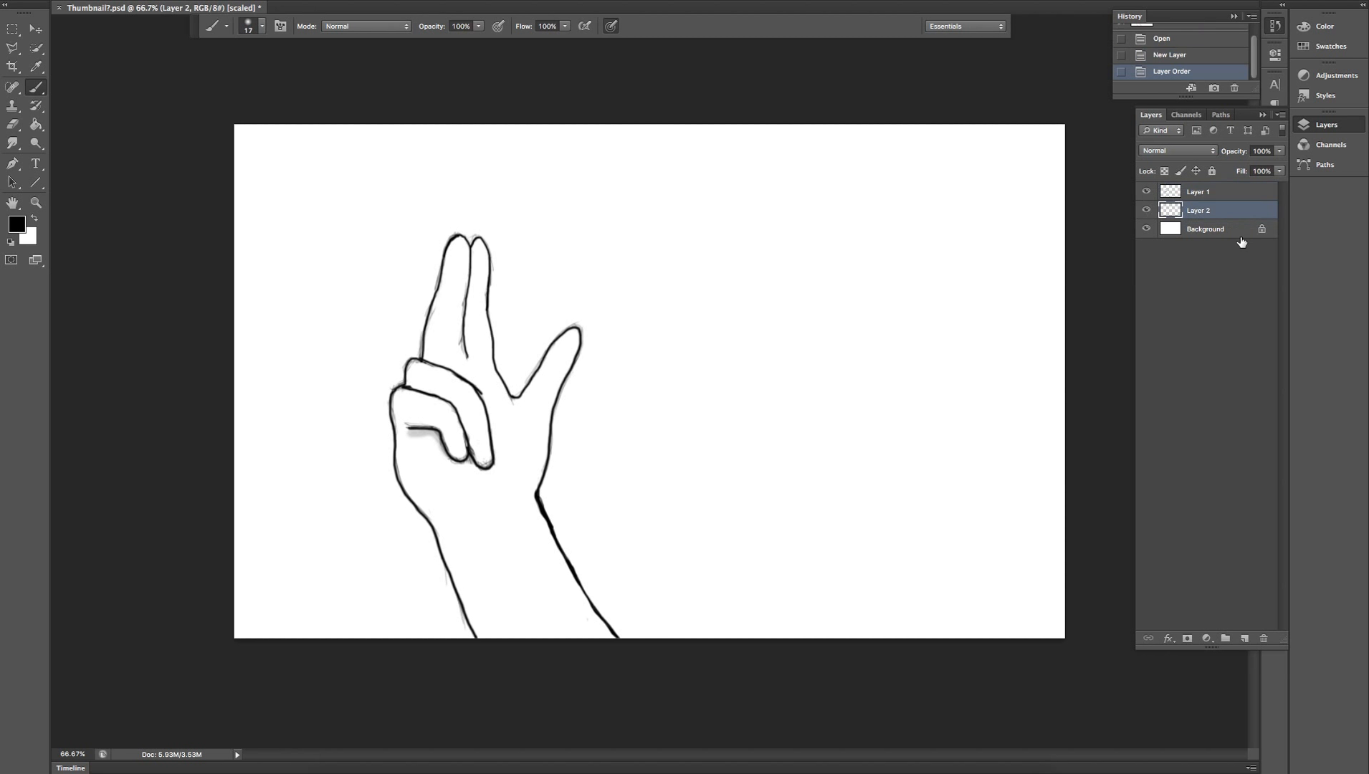
double_click(1202, 193)
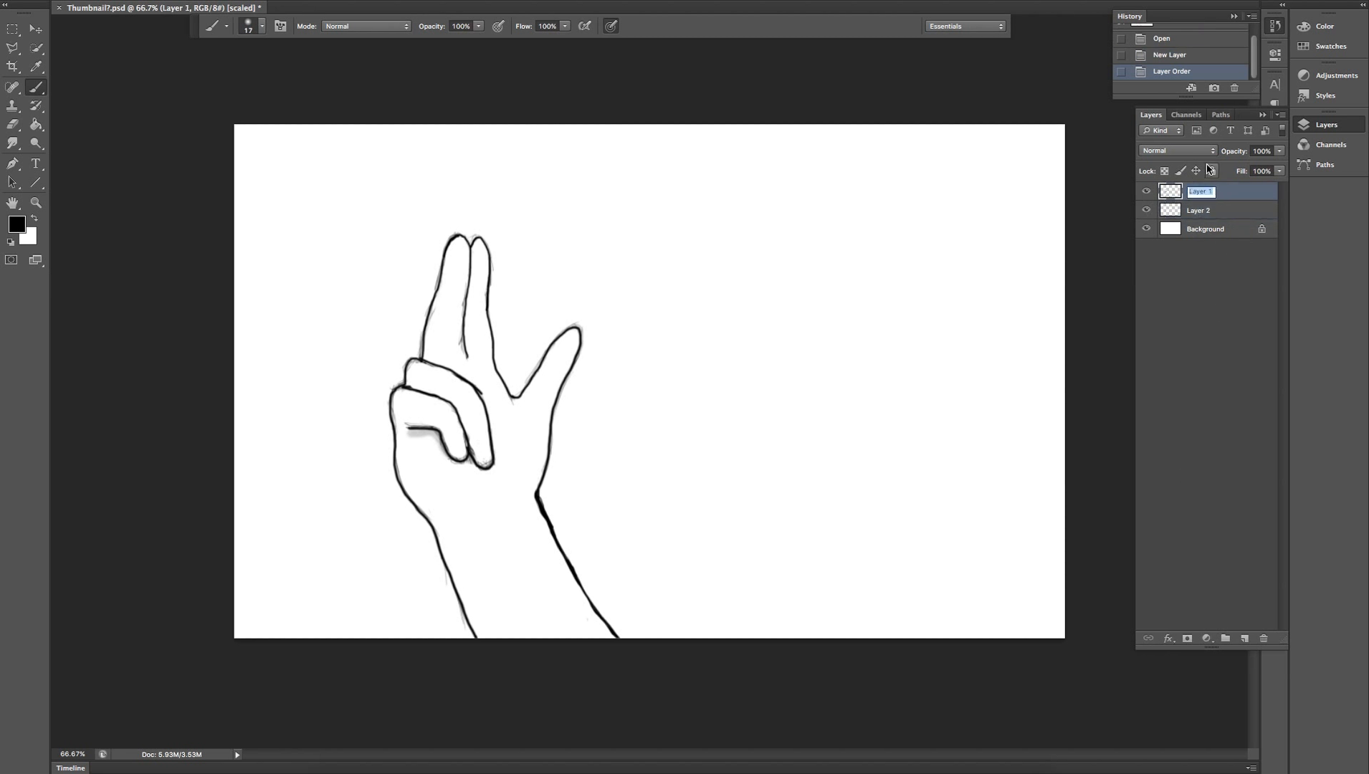
type("ha")
key("Return")
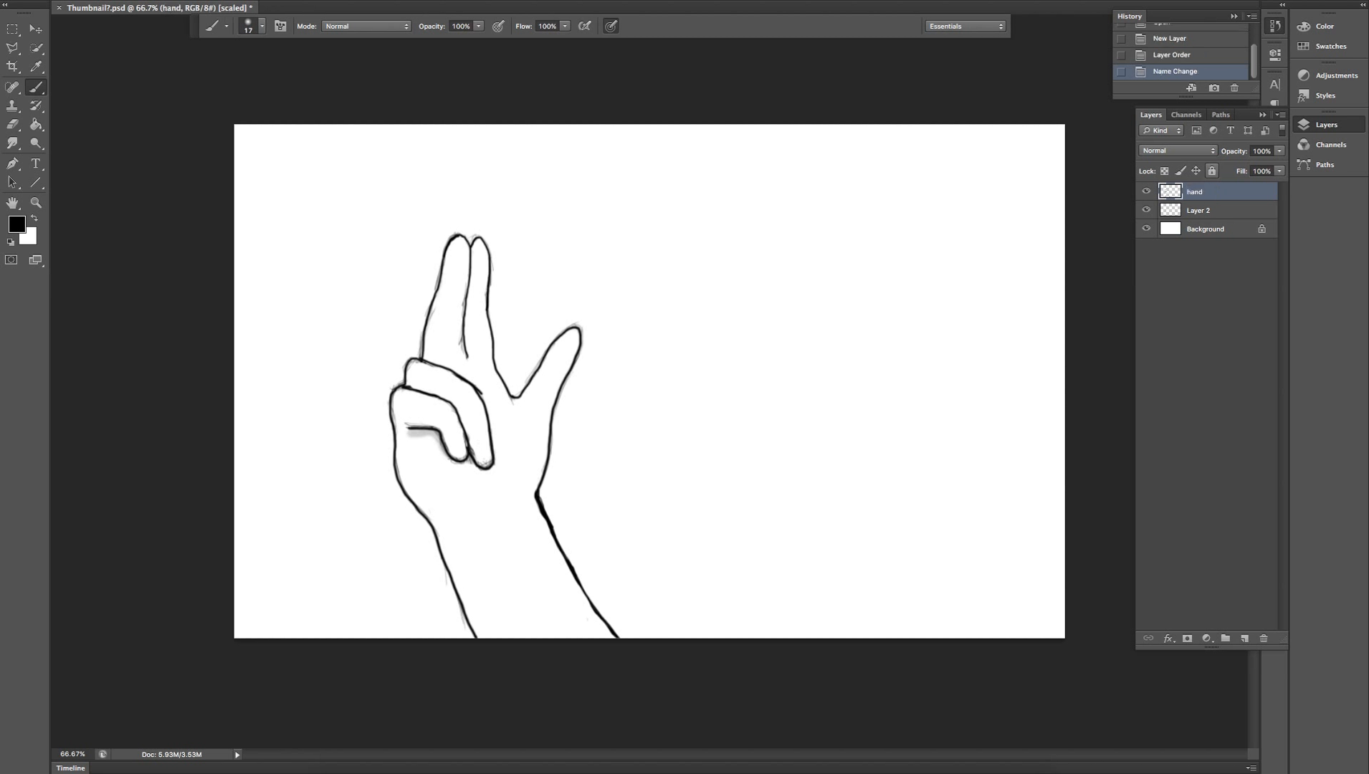
Rename the new layer under the line art as color and check which artwork the hand layer holds.
double_click(1196, 210)
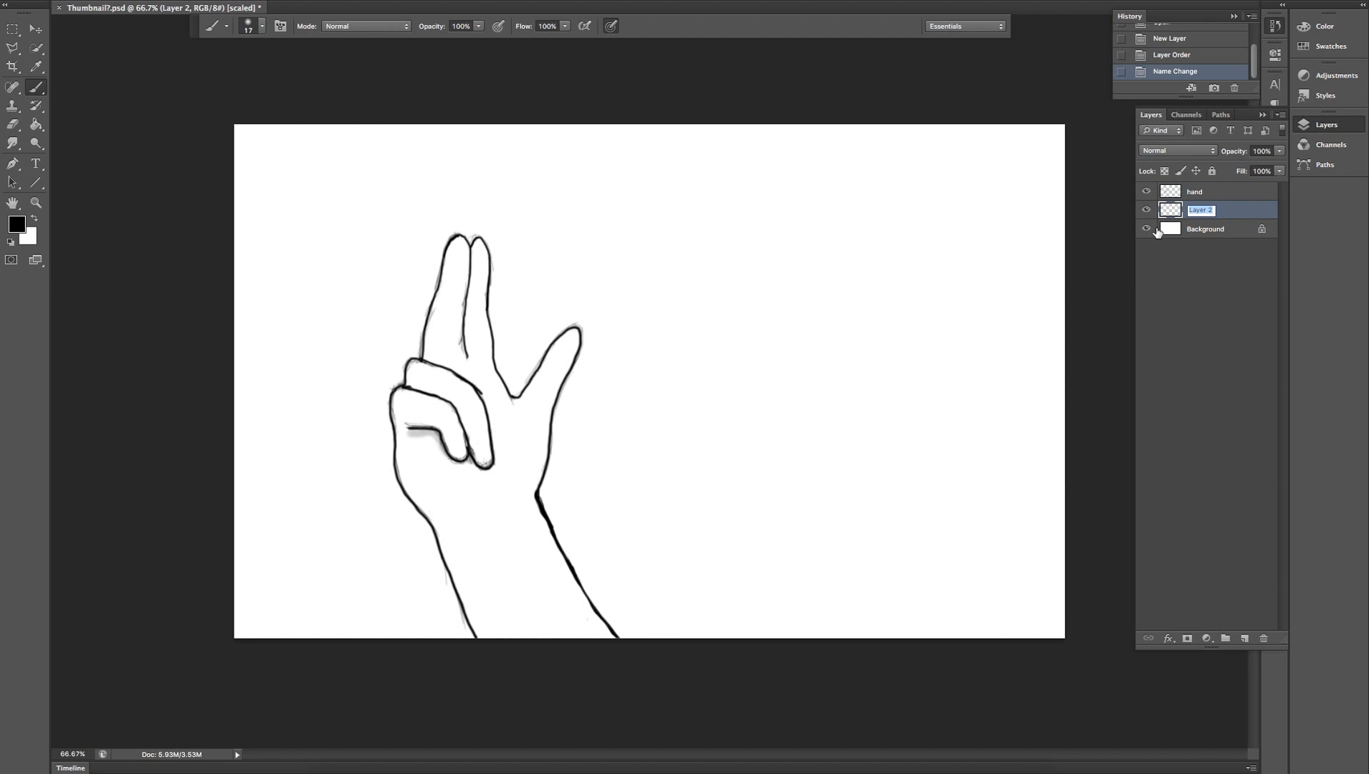
type("color")
key("Return")
left_click(1146, 192)
left_click(1146, 192)
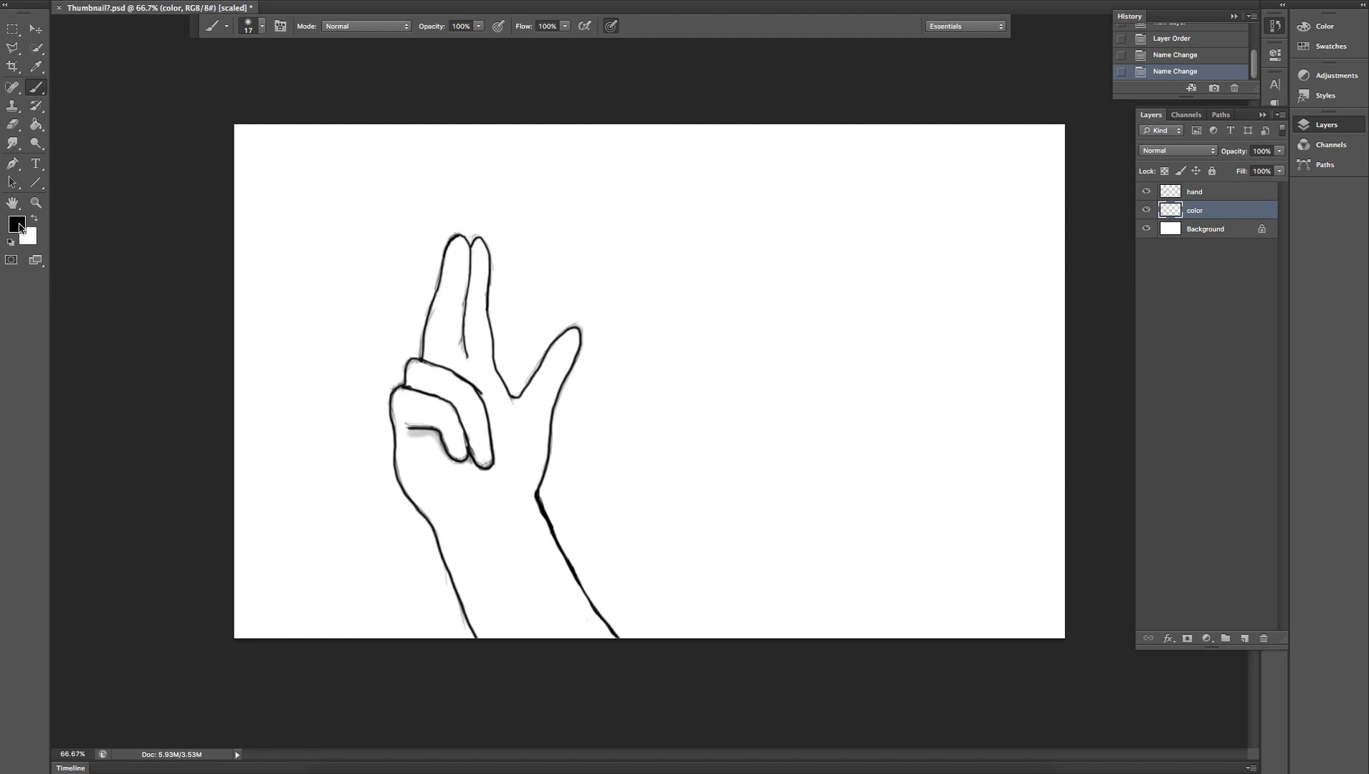
Set the foreground colour to the flesh tone f3be72 and return to the Brush tool.
left_click(40, 232)
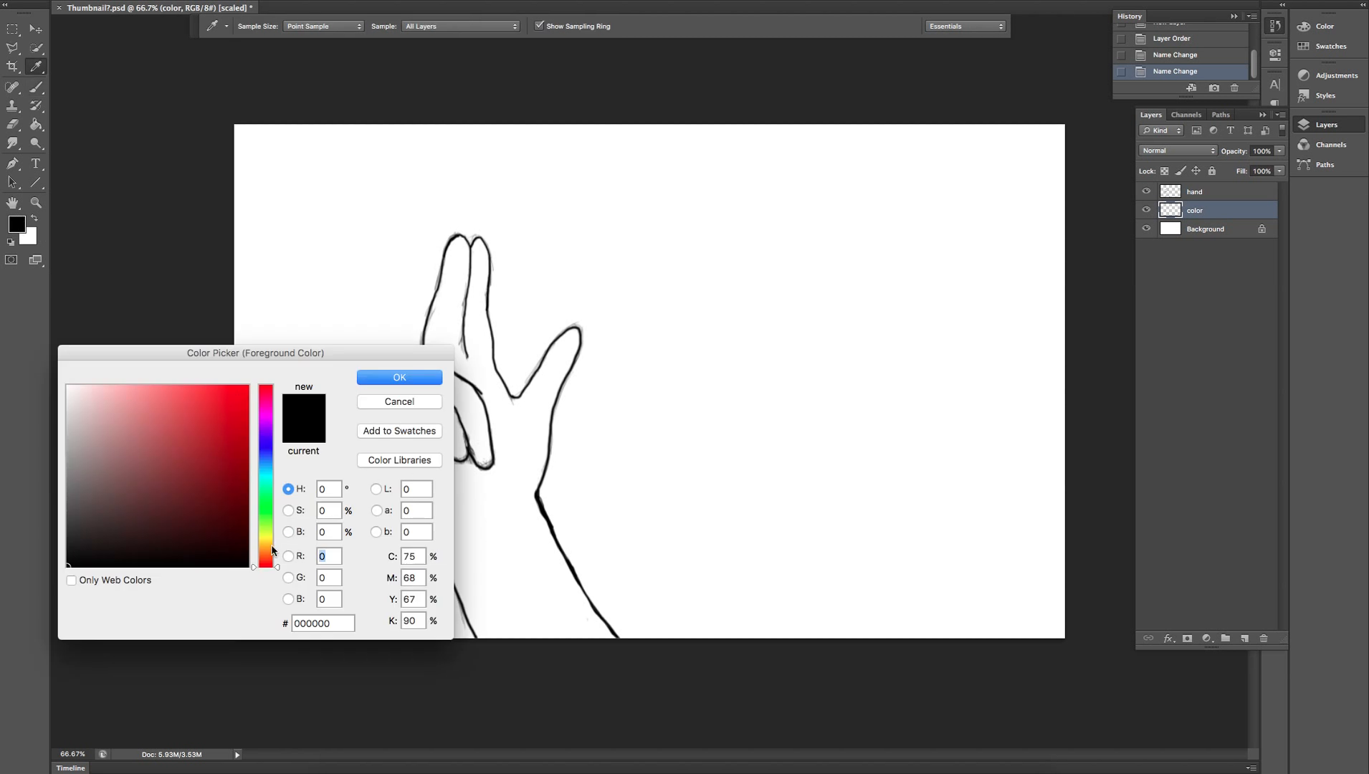
left_click(264, 550)
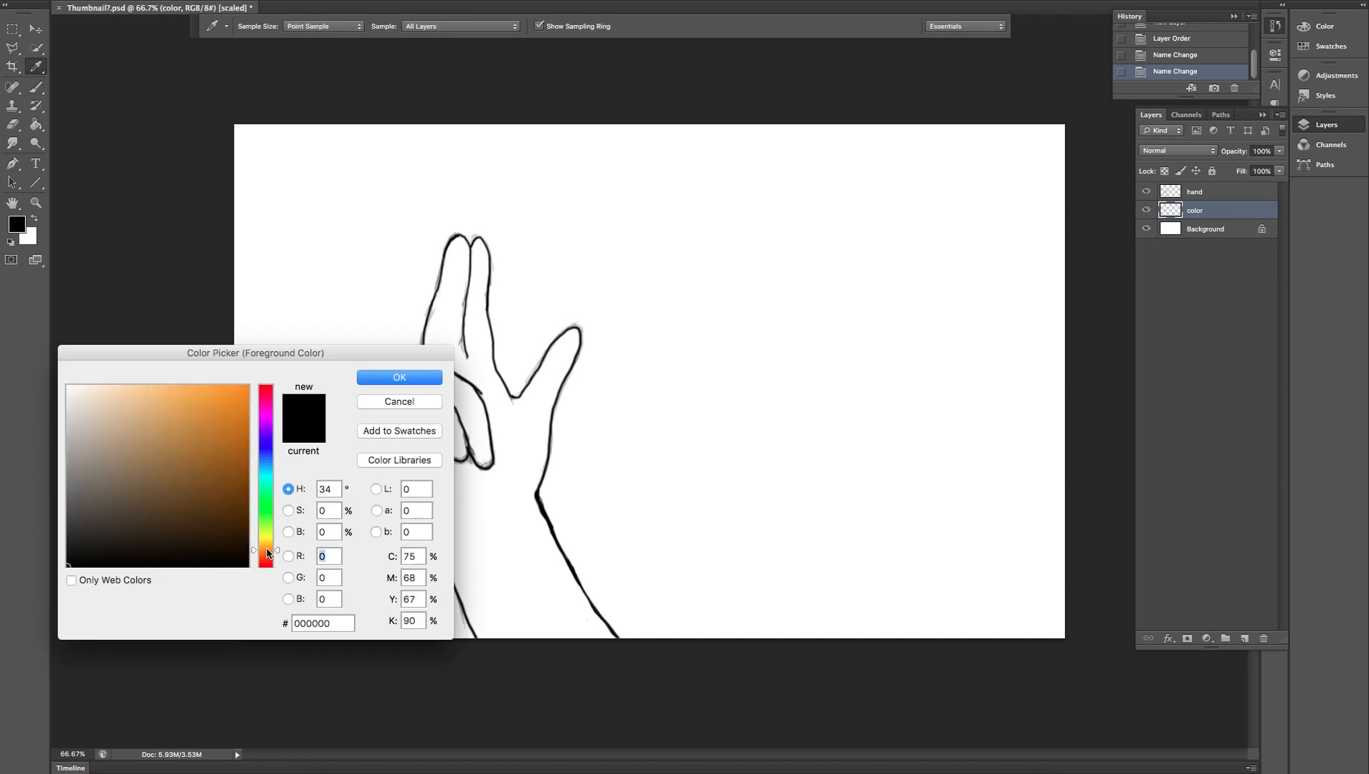
left_click_drag(162, 402, 163, 394)
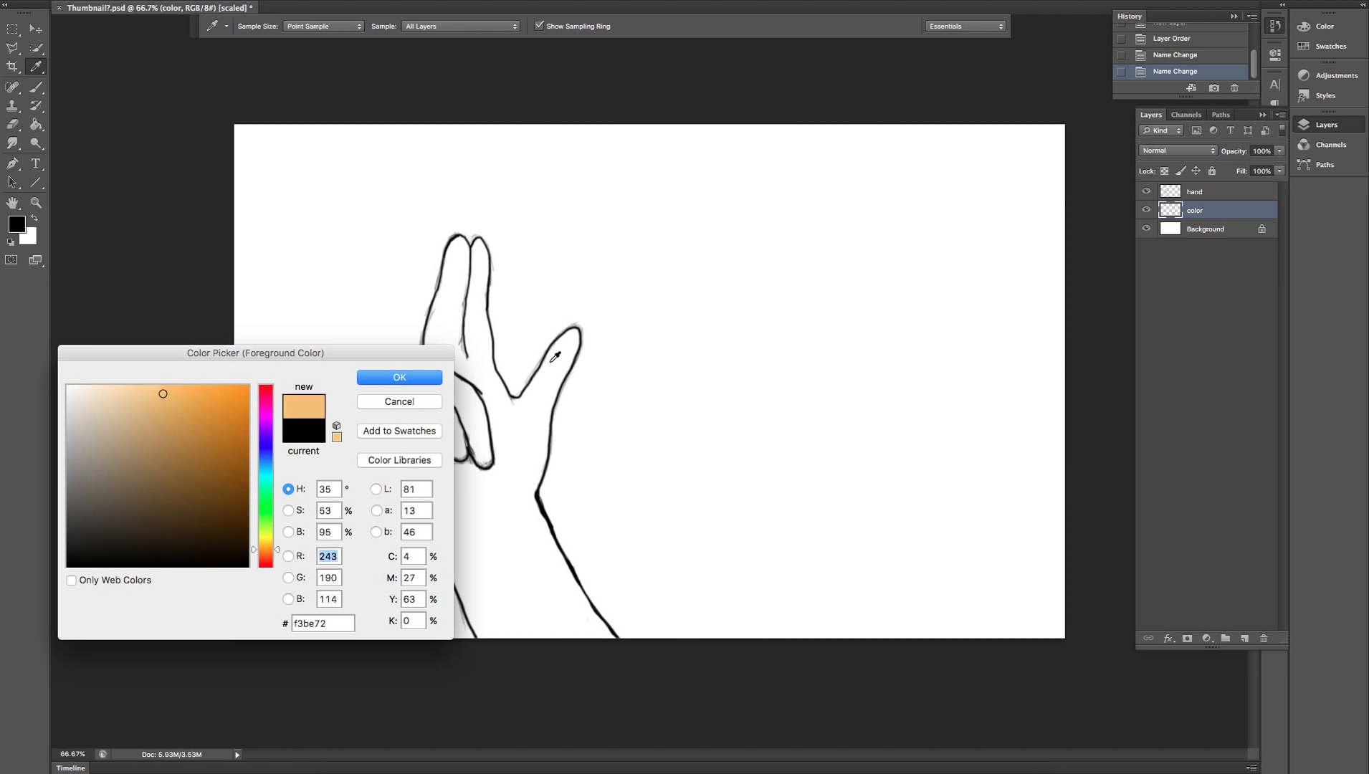
left_click(421, 382)
key("b")
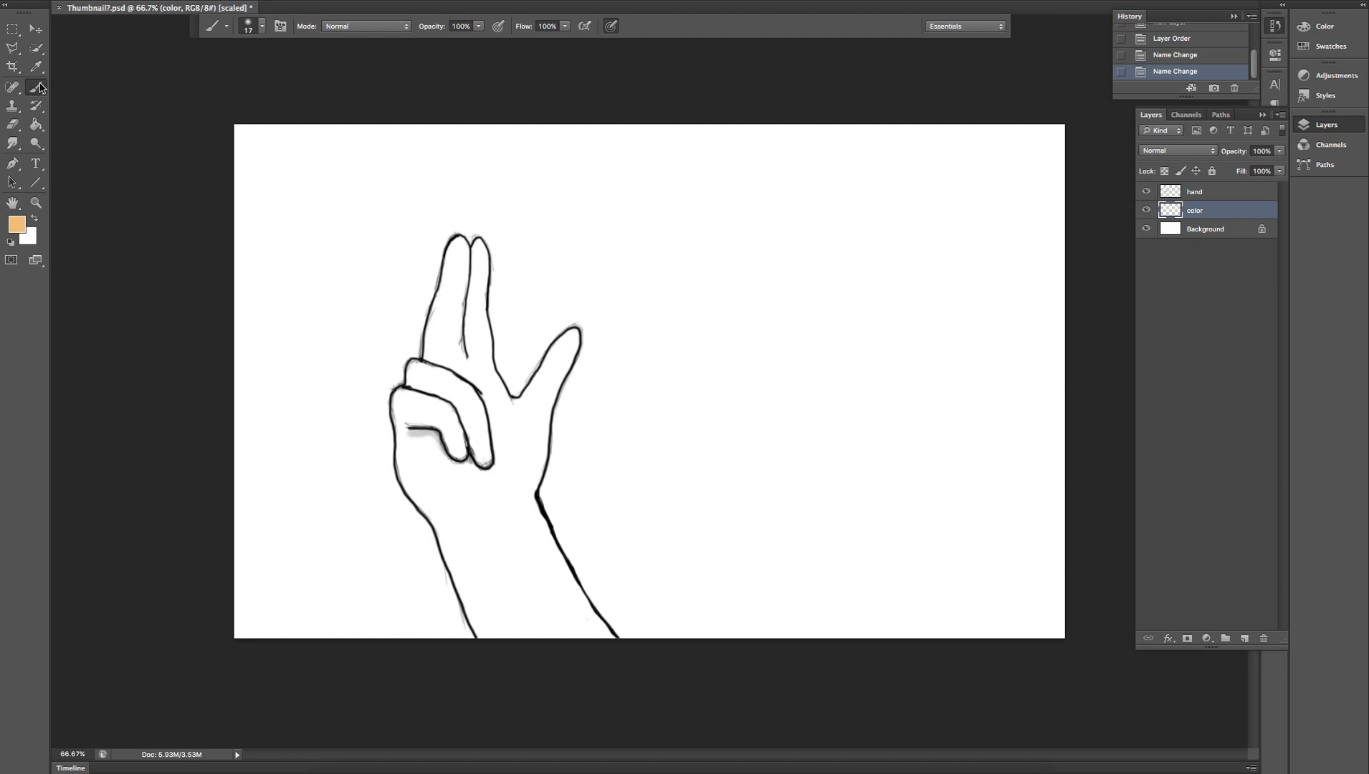
Paint the whole hand and forearm roughly on the color layer with a hard round 117 px brush at 100% hardness.
left_click(262, 26)
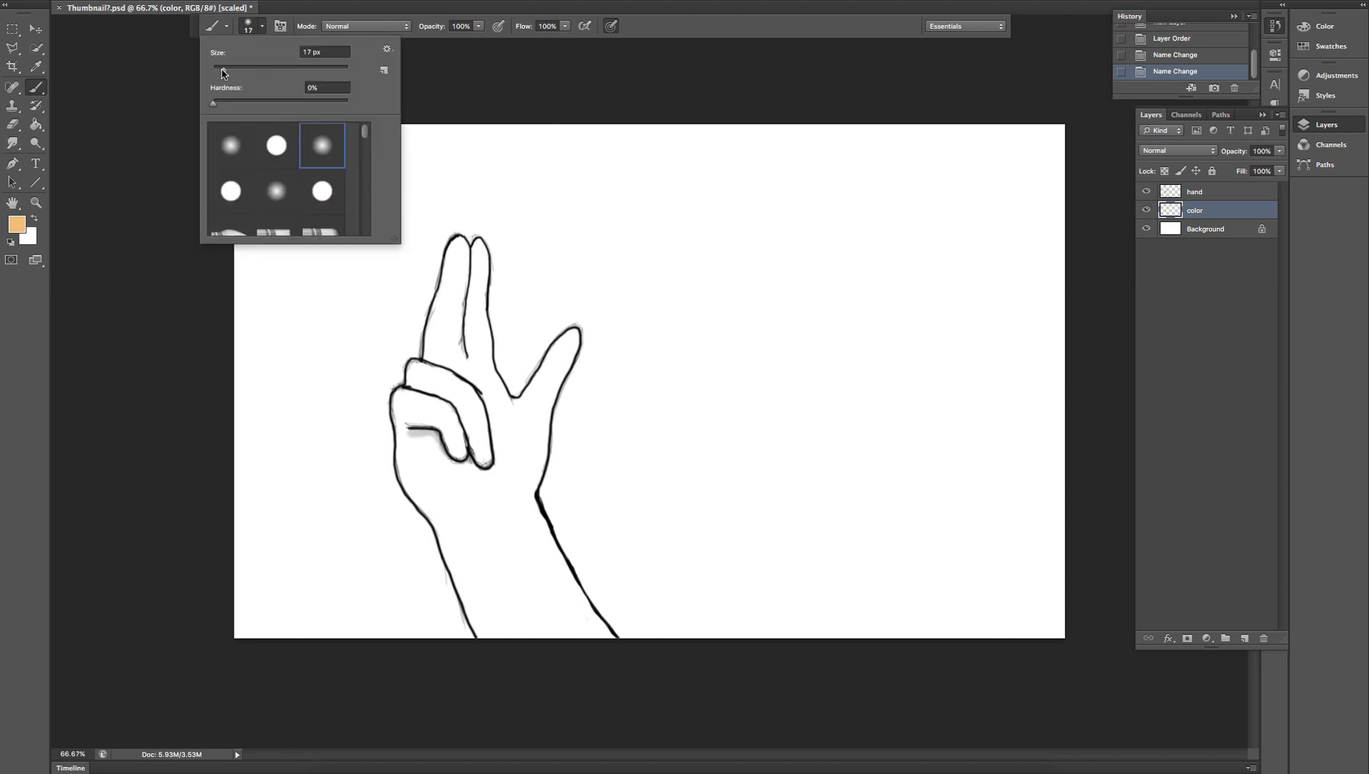
left_click(278, 150)
left_click_drag(226, 70, 294, 103)
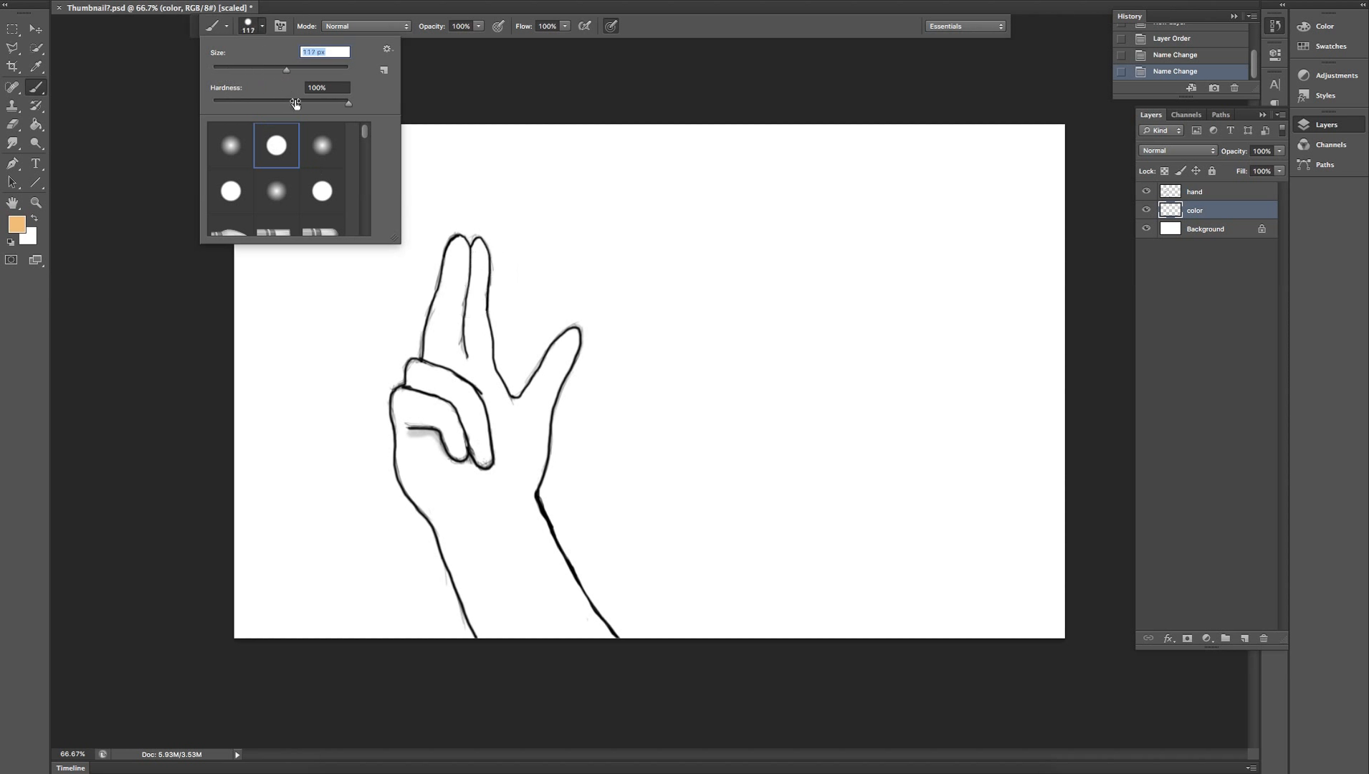
left_click(258, 32)
mouse_move(459, 261)
left_mouse_down()
mouse_move(428, 343)
mouse_move(441, 364)
mouse_move(411, 405)
mouse_move(409, 374)
mouse_move(394, 442)
mouse_move(408, 427)
mouse_move(403, 472)
mouse_move(492, 608)
mouse_move(484, 625)
mouse_move(454, 579)
mouse_move(467, 620)
mouse_move(439, 526)
mouse_move(503, 654)
mouse_move(558, 635)
mouse_move(547, 603)
mouse_move(611, 631)
mouse_move(538, 542)
mouse_move(519, 493)
mouse_move(568, 631)
mouse_move(488, 486)
mouse_move(533, 616)
mouse_move(456, 462)
mouse_move(476, 591)
mouse_move(431, 434)
mouse_move(440, 522)
mouse_move(431, 351)
mouse_move(453, 352)
mouse_move(504, 487)
mouse_move(464, 355)
mouse_move(483, 529)
mouse_move(456, 334)
mouse_move(502, 411)
mouse_move(483, 271)
mouse_move(489, 438)
mouse_move(521, 518)
mouse_move(538, 371)
mouse_move(510, 518)
mouse_move(547, 375)
mouse_move(546, 540)
mouse_move(540, 414)
mouse_move(570, 336)
mouse_move(542, 416)
mouse_move(561, 336)
mouse_move(550, 391)
mouse_move(555, 353)
mouse_move(542, 382)
mouse_move(576, 337)
mouse_move(537, 458)
mouse_move(542, 489)
mouse_move(577, 595)
mouse_move(625, 639)
mouse_move(557, 521)
mouse_move(617, 632)
mouse_move(571, 533)
left_mouse_up()
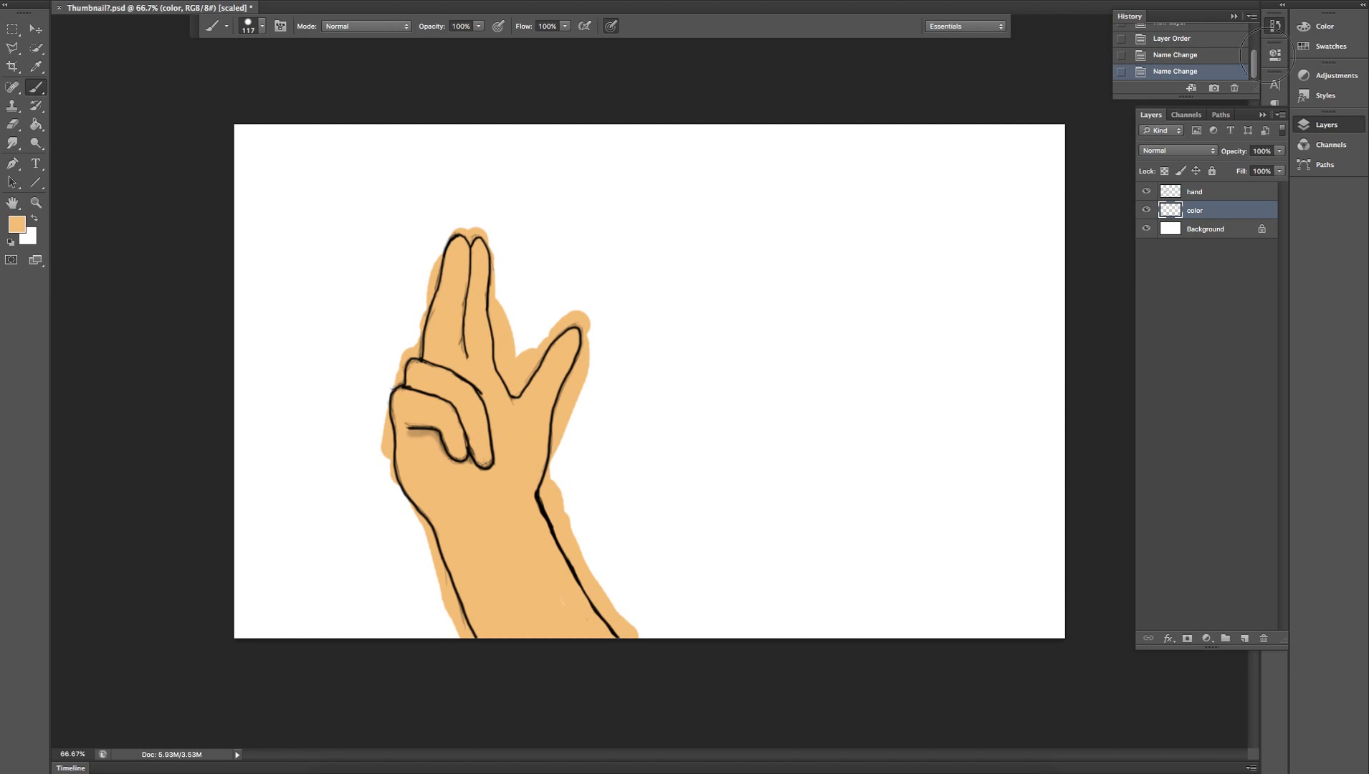
Display the colour swatches in a taller view and save the white background colour as a swatch named fleshy.
left_click(1234, 17)
left_click(1275, 26)
left_click(1281, 28)
left_click(1275, 55)
left_click(1275, 55)
left_click(1336, 48)
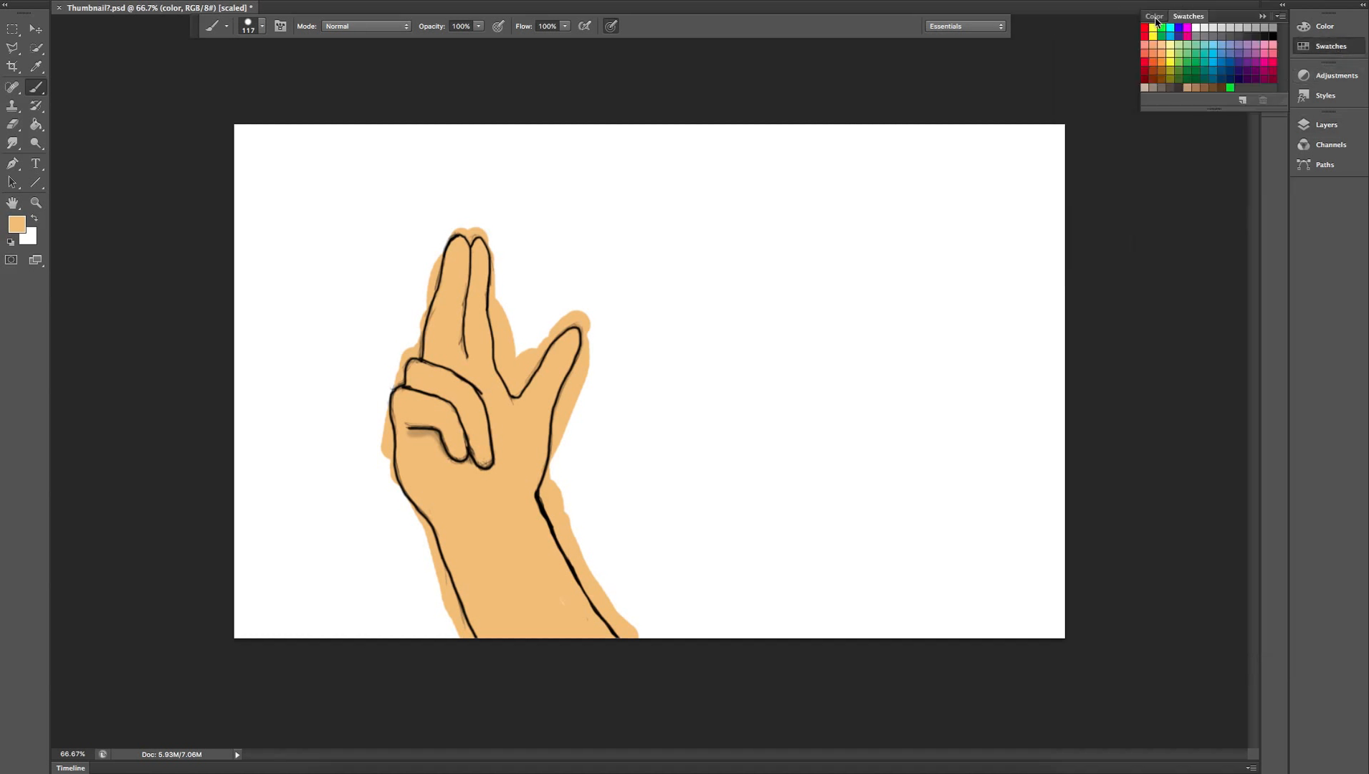
left_click_drag(1213, 109, 1205, 258)
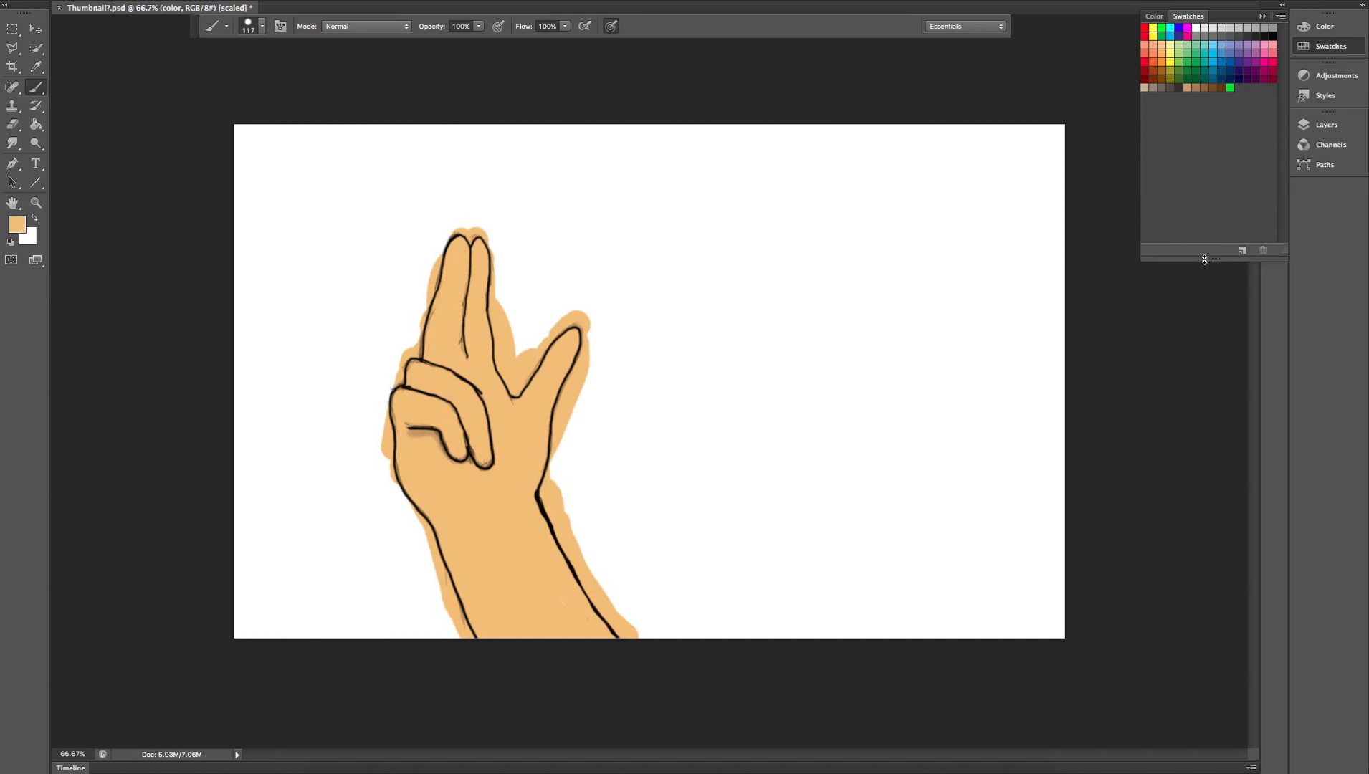
left_click(1243, 251)
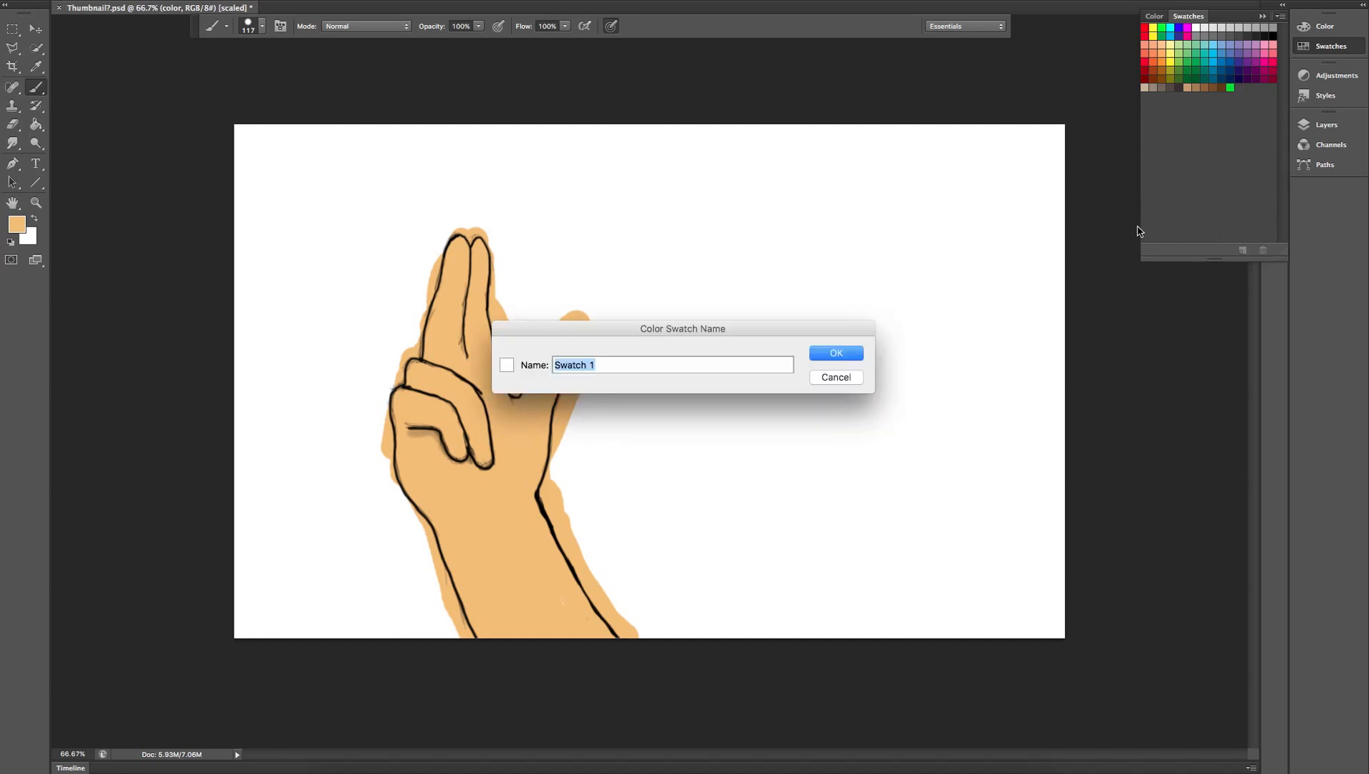
type("fleshy")
left_click(824, 354)
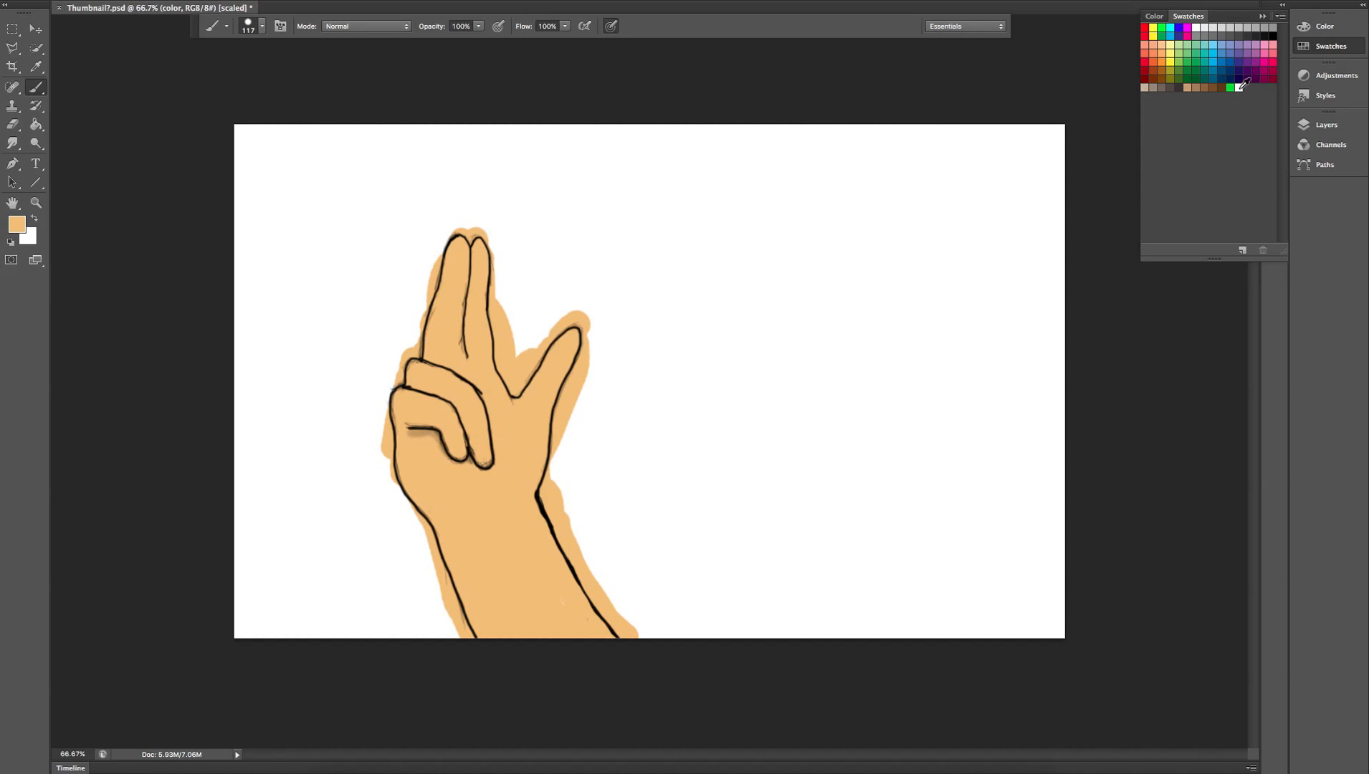
left_click(1281, 16)
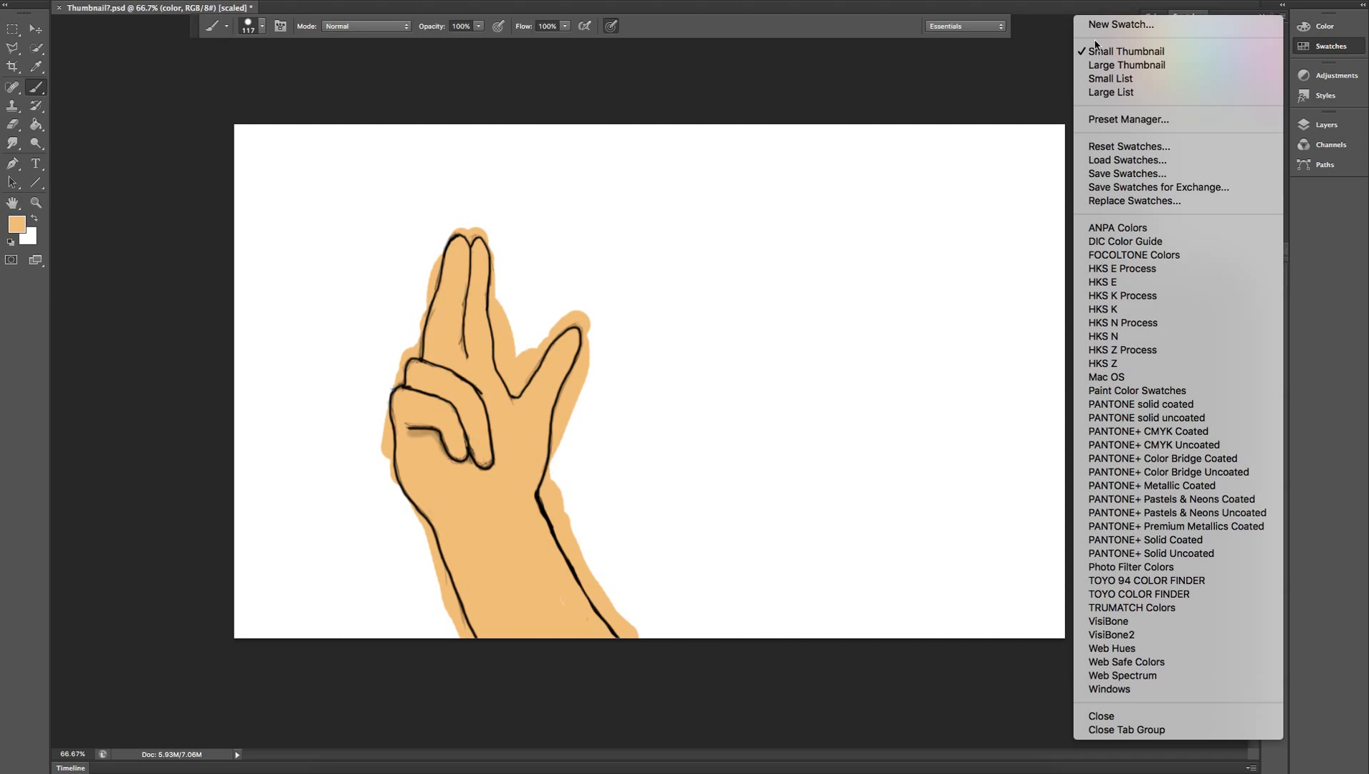
left_click(1135, 26)
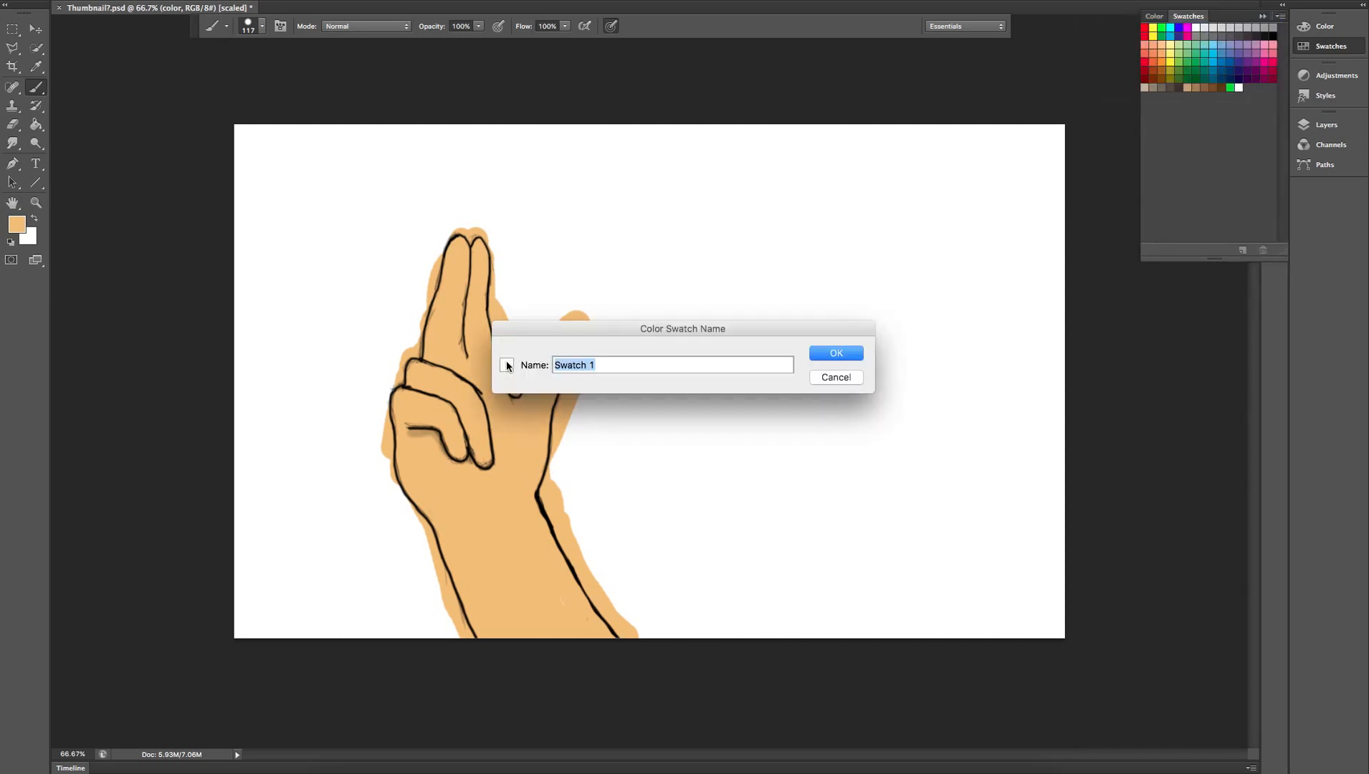
left_click(845, 382)
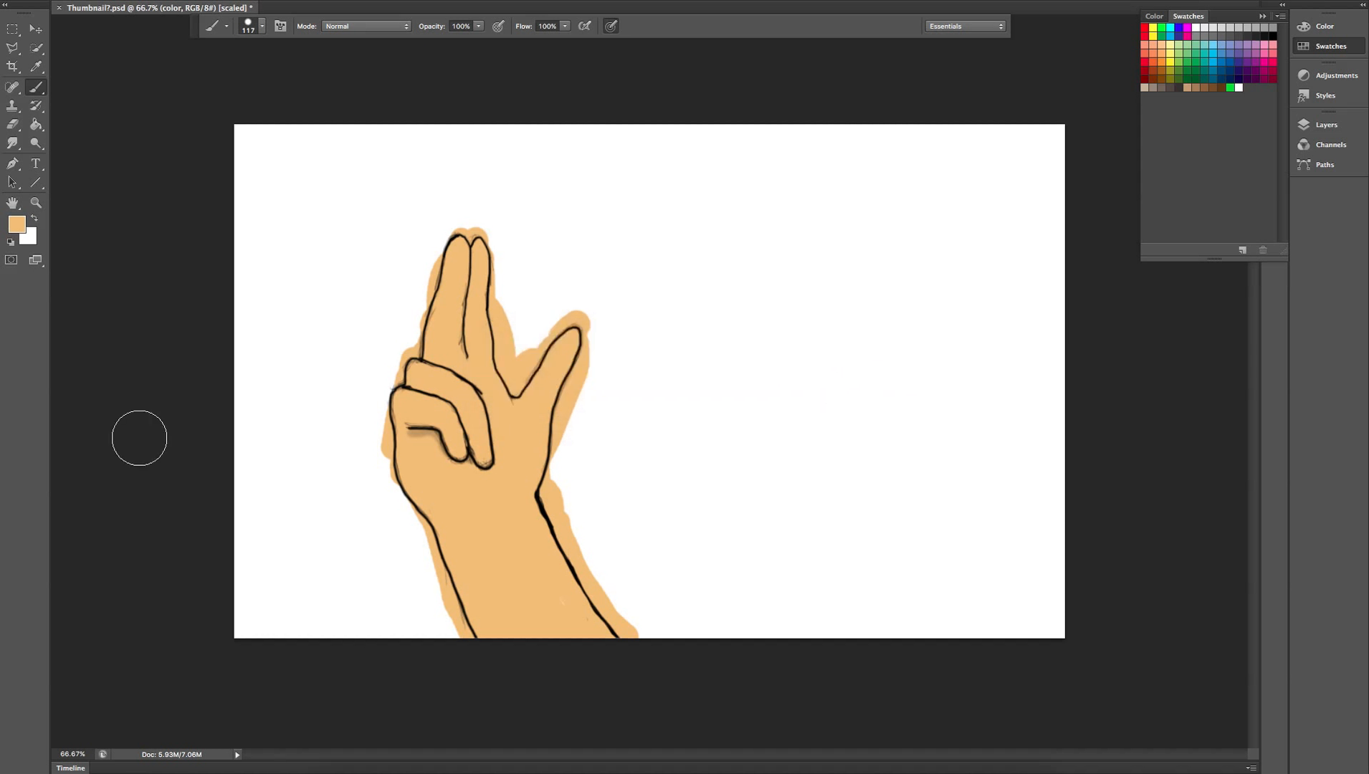
Swap the foreground and background colours, save the flesh tone as a swatch under the default name, and put the swatches away.
left_click(35, 220)
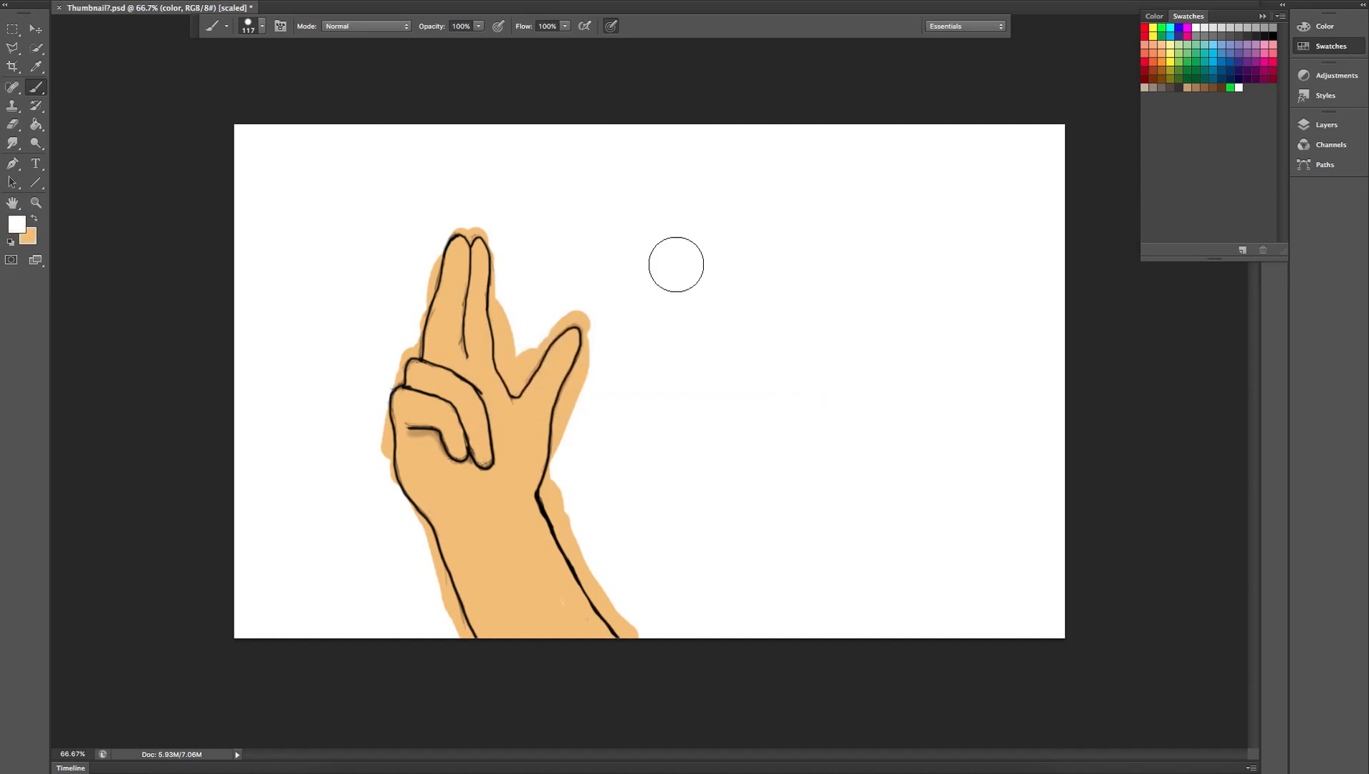
left_click(1243, 250)
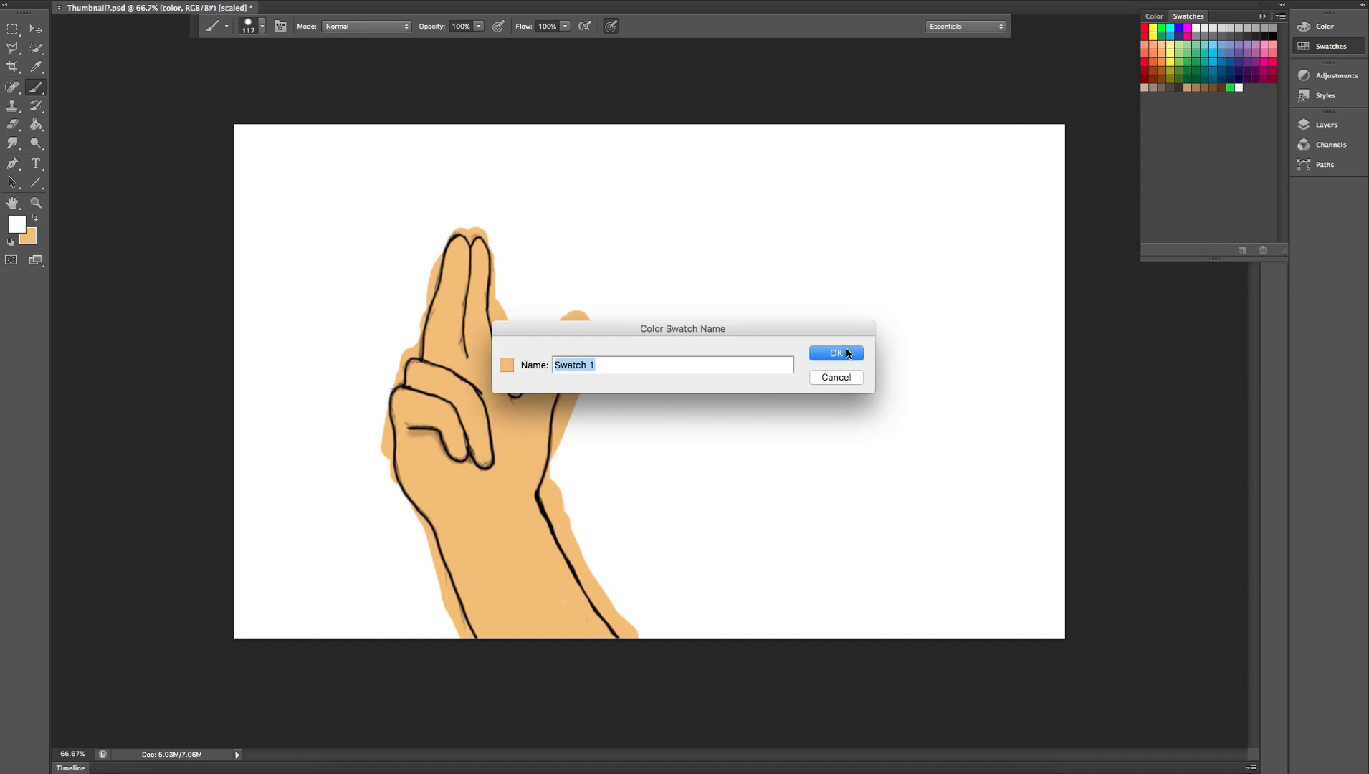
left_click(846, 351)
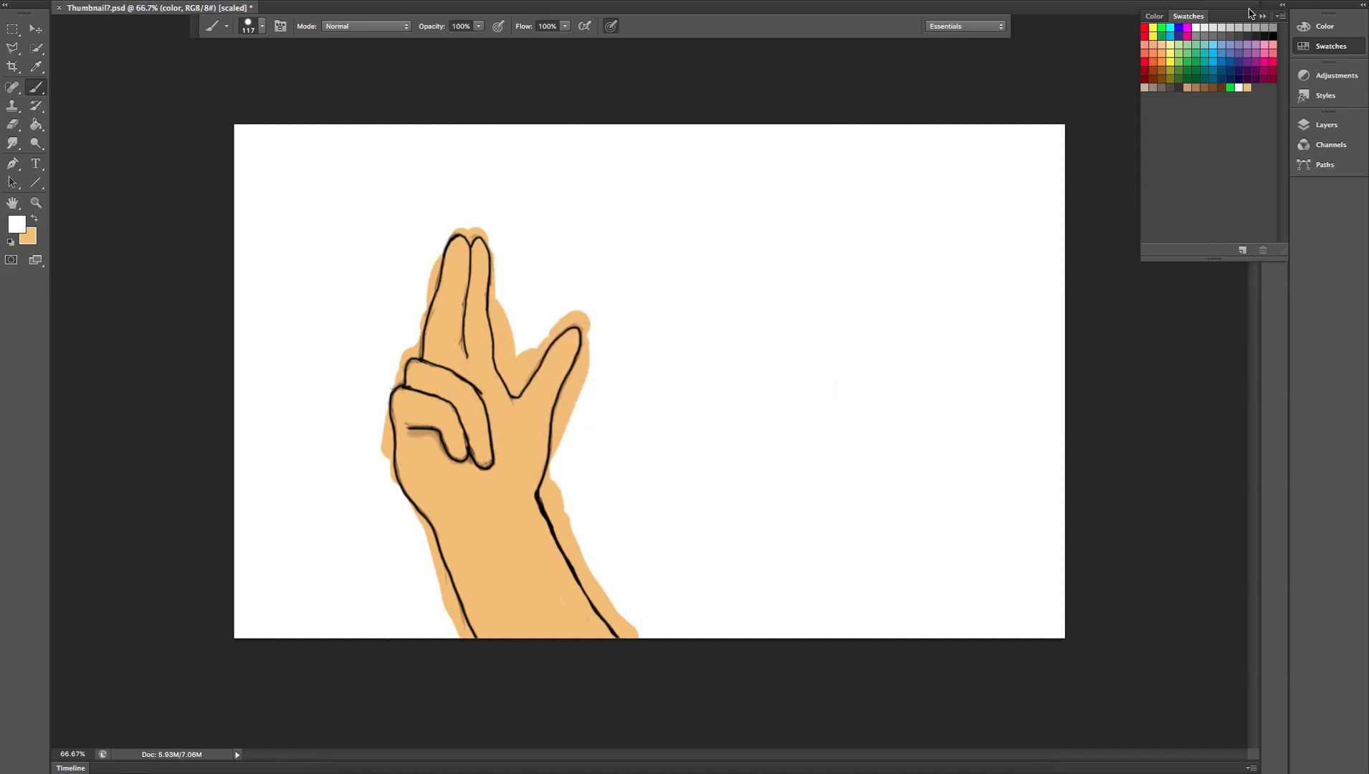
left_click(1281, 17)
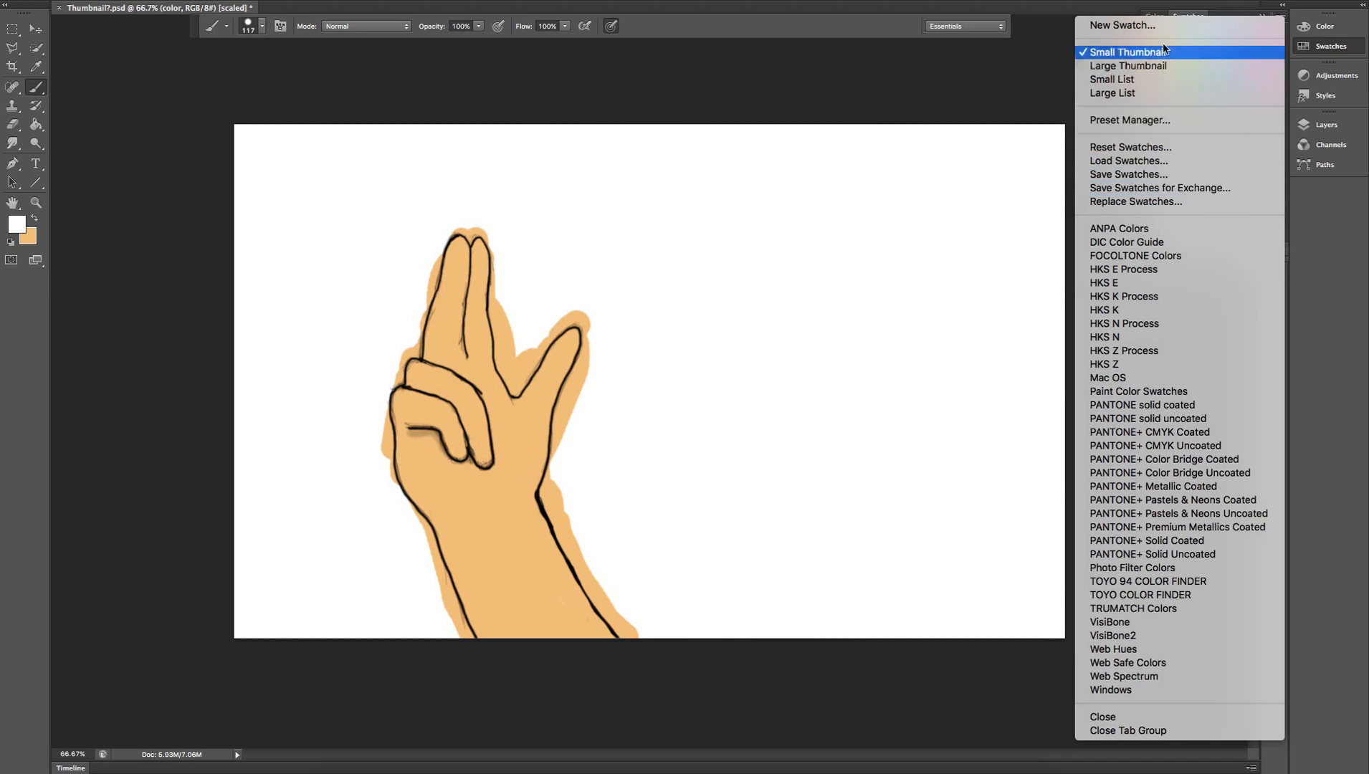
left_click(1010, 87)
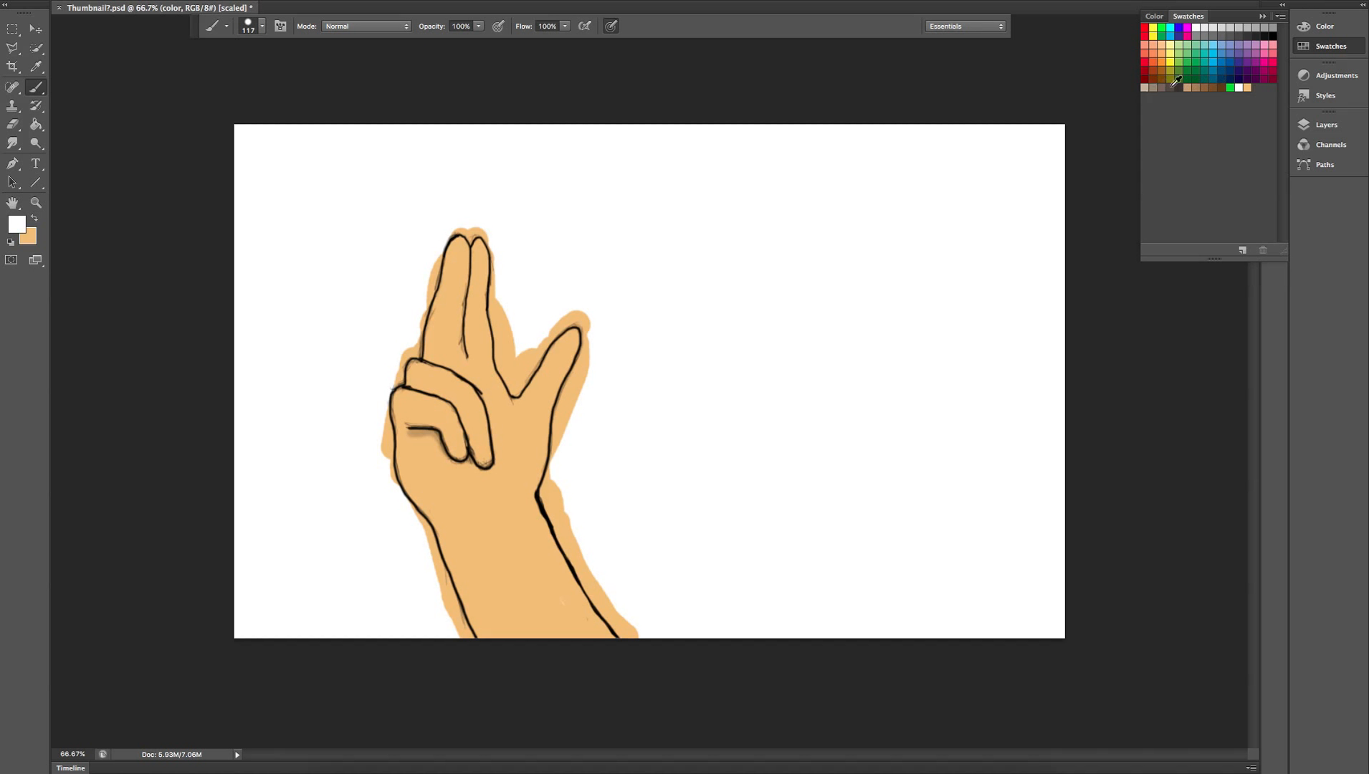
left_click(1263, 16)
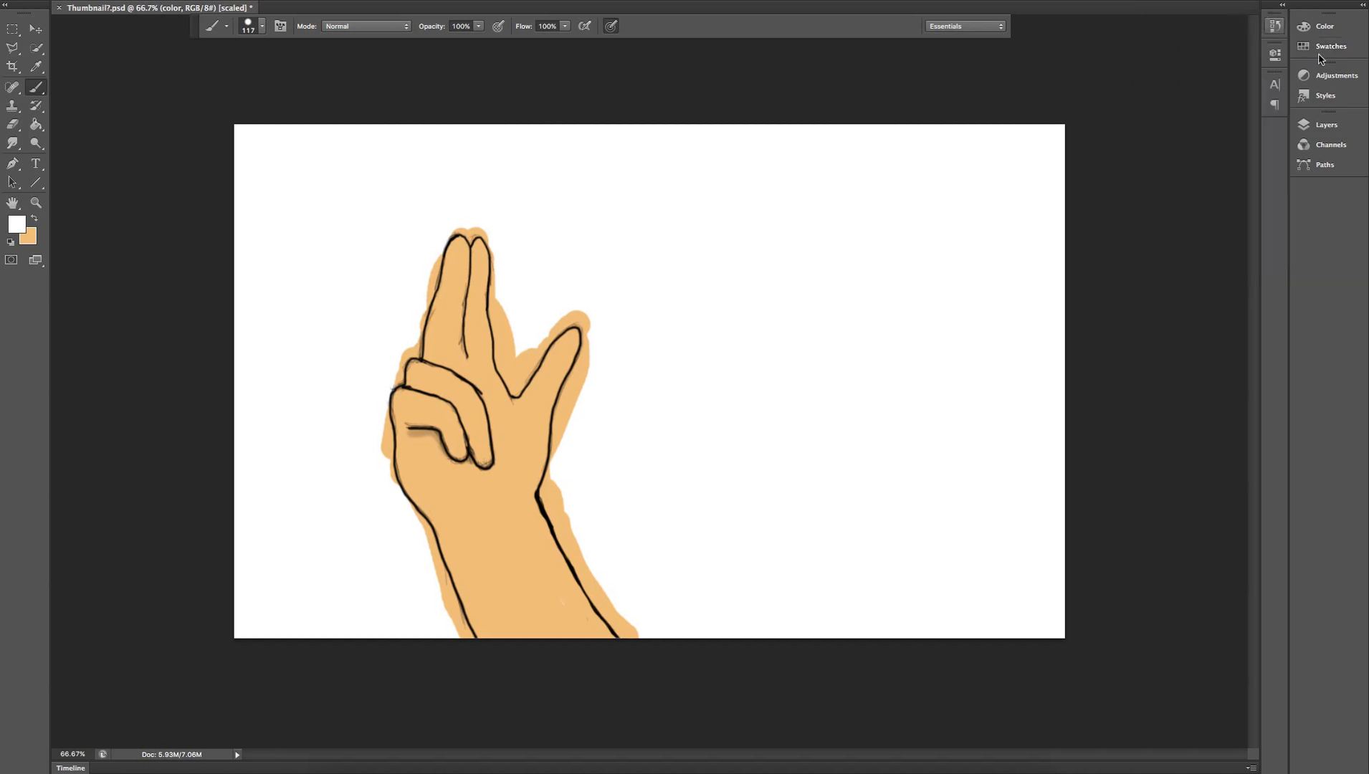
Restore the flesh tone as foreground and extend the paint on the color layer past the outline all around the hand and forearm.
left_click(1276, 27)
left_click(1275, 29)
left_click(34, 220)
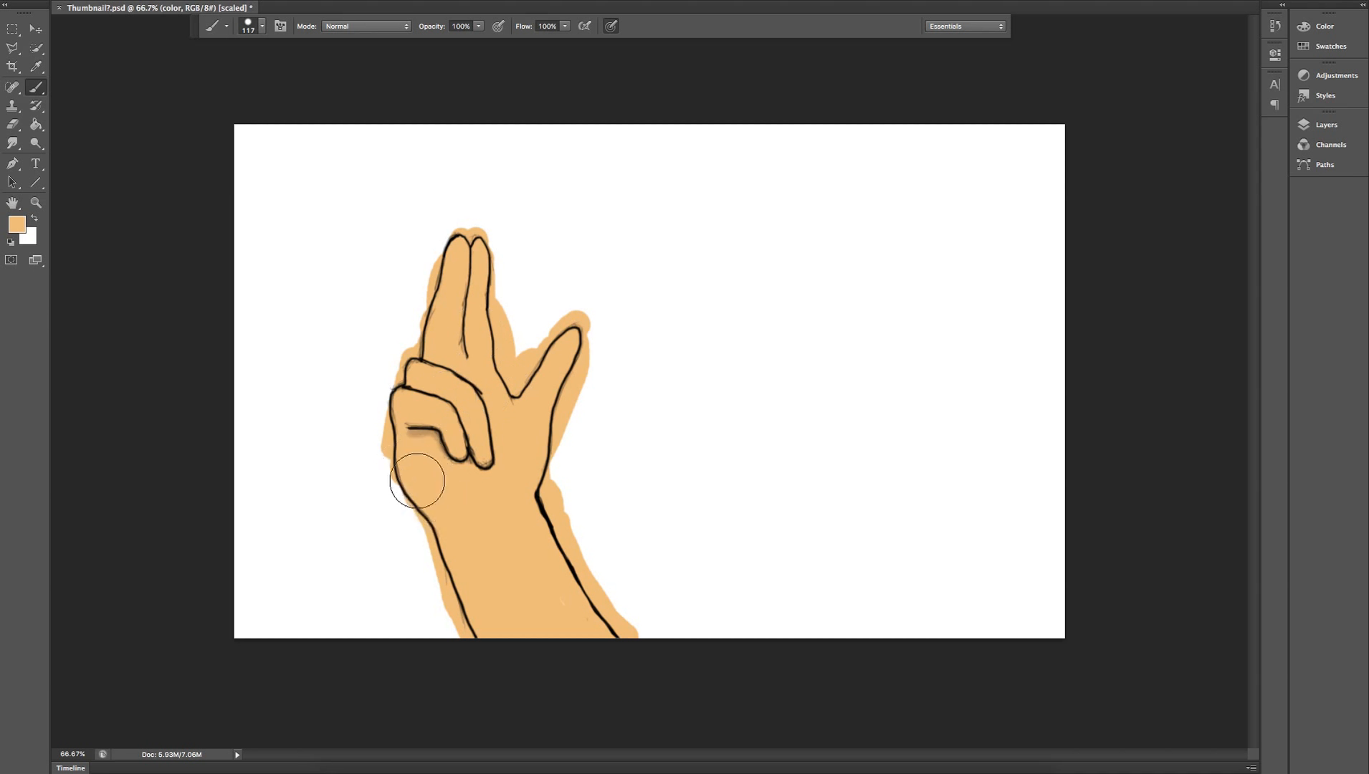
left_click(1275, 56)
left_click(1326, 125)
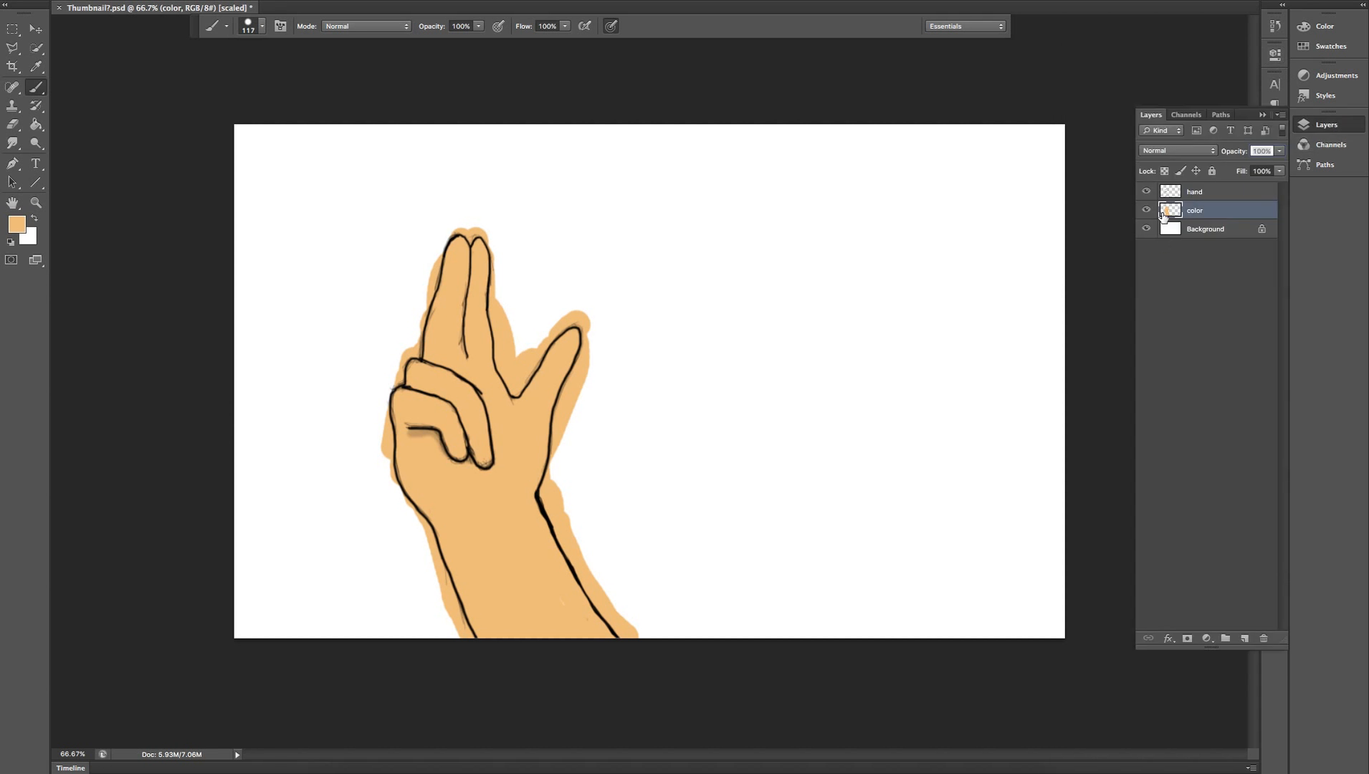
mouse_move(431, 458)
left_mouse_down()
mouse_move(387, 463)
mouse_move(410, 527)
left_mouse_up()
mouse_move(398, 359)
left_mouse_down()
mouse_move(417, 304)
mouse_move(459, 278)
mouse_move(479, 252)
mouse_move(470, 233)
mouse_move(531, 401)
mouse_move(574, 319)
mouse_move(555, 428)
mouse_move(612, 587)
mouse_move(506, 541)
mouse_move(456, 589)
mouse_move(477, 606)
mouse_move(421, 402)
mouse_move(493, 632)
mouse_move(446, 580)
mouse_move(483, 650)
mouse_move(427, 529)
left_mouse_up()
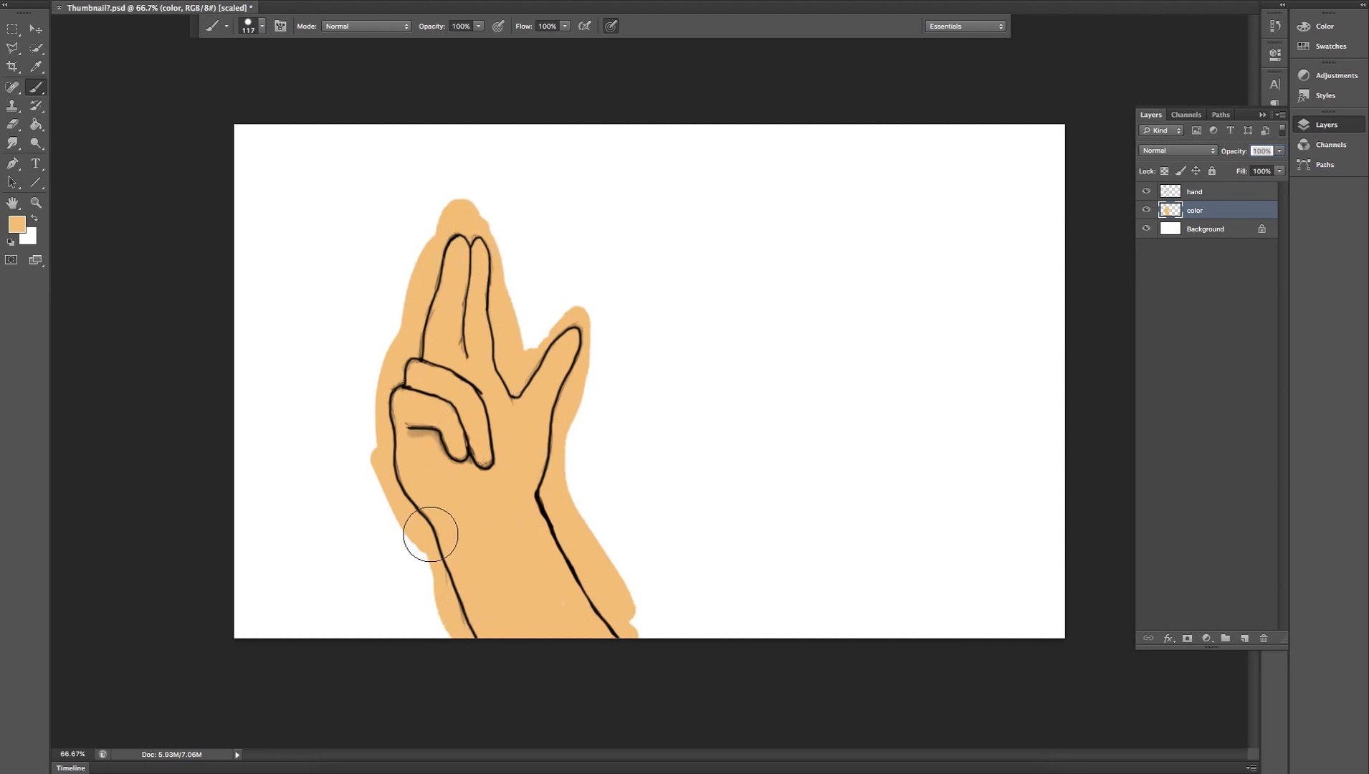
left_click(642, 644)
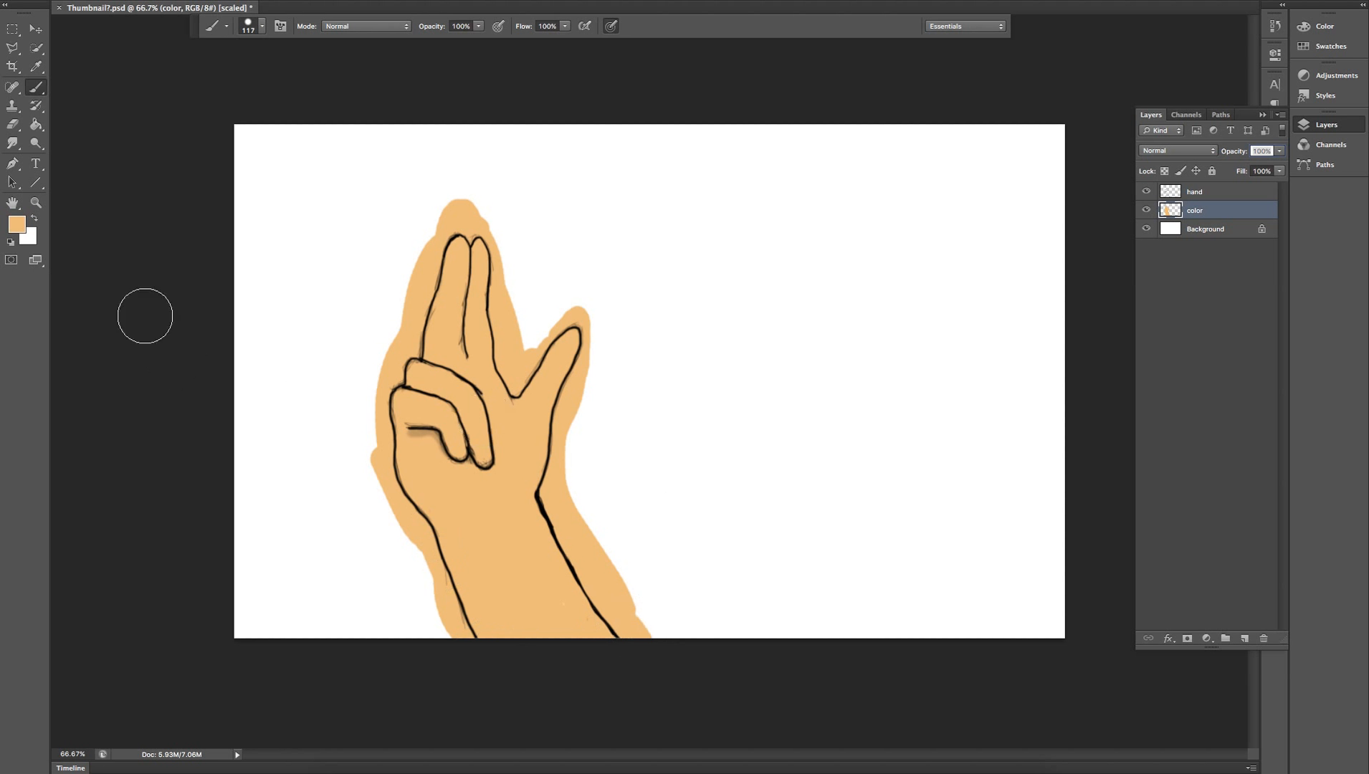
Smudge and partly erase the excess colour above the fingertips on the color layer, then return to the Brush tool.
left_click(13, 142)
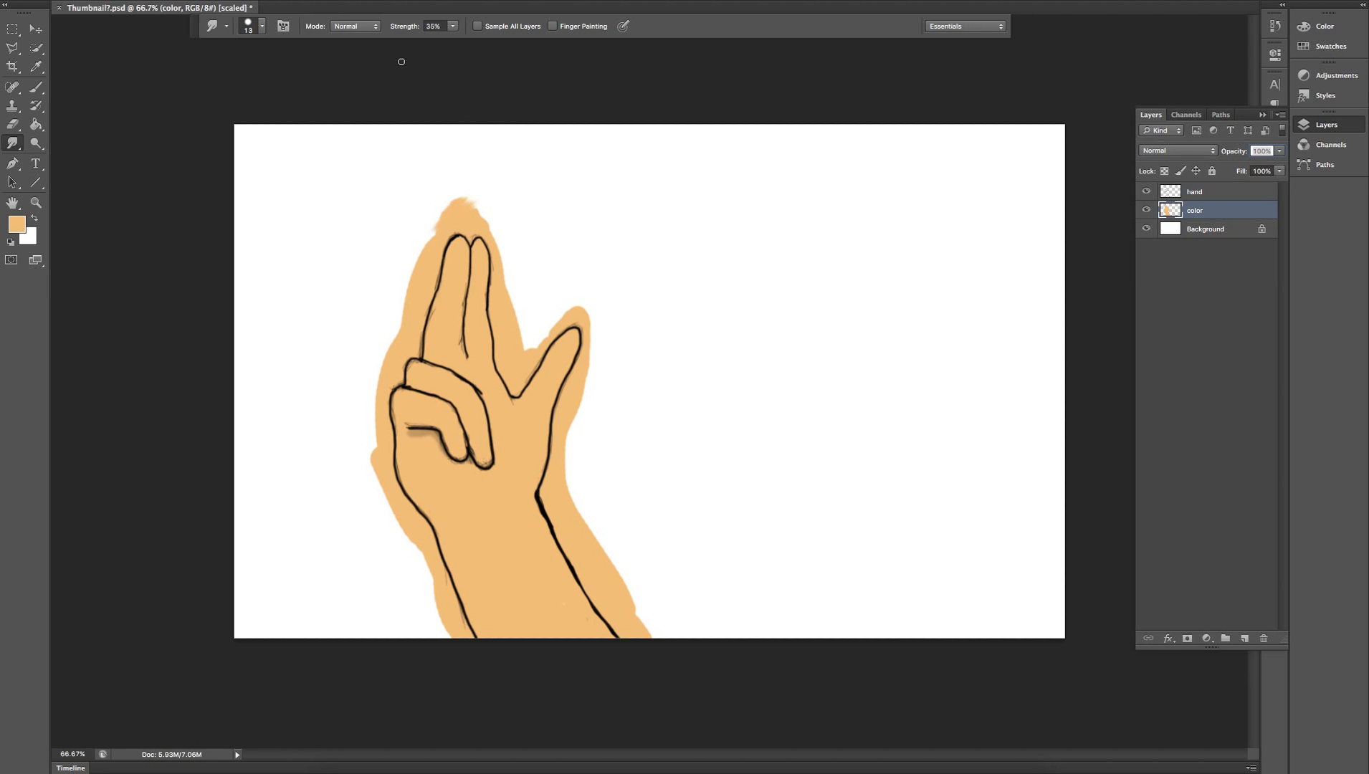
left_click(12, 124)
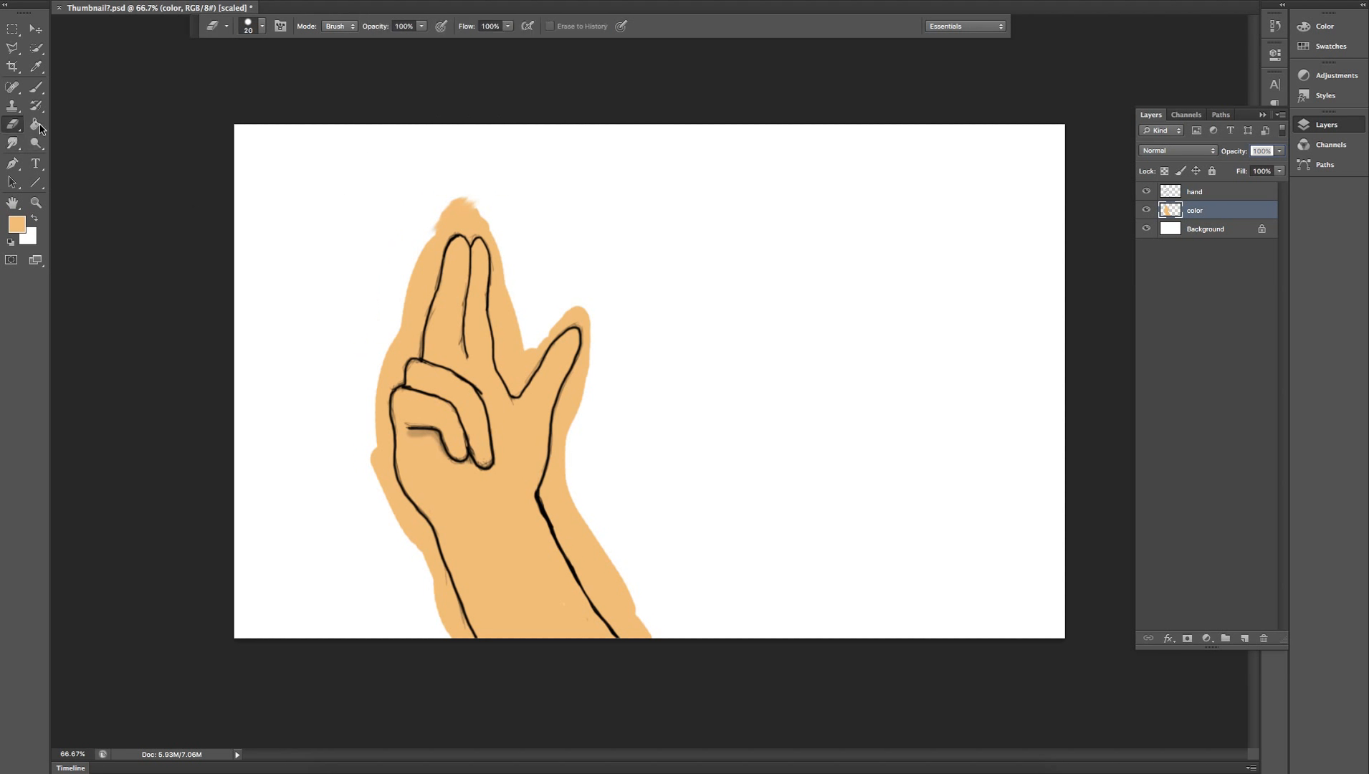
mouse_move(453, 232)
left_mouse_down()
mouse_move(465, 203)
mouse_move(443, 223)
left_mouse_up()
left_click(36, 87)
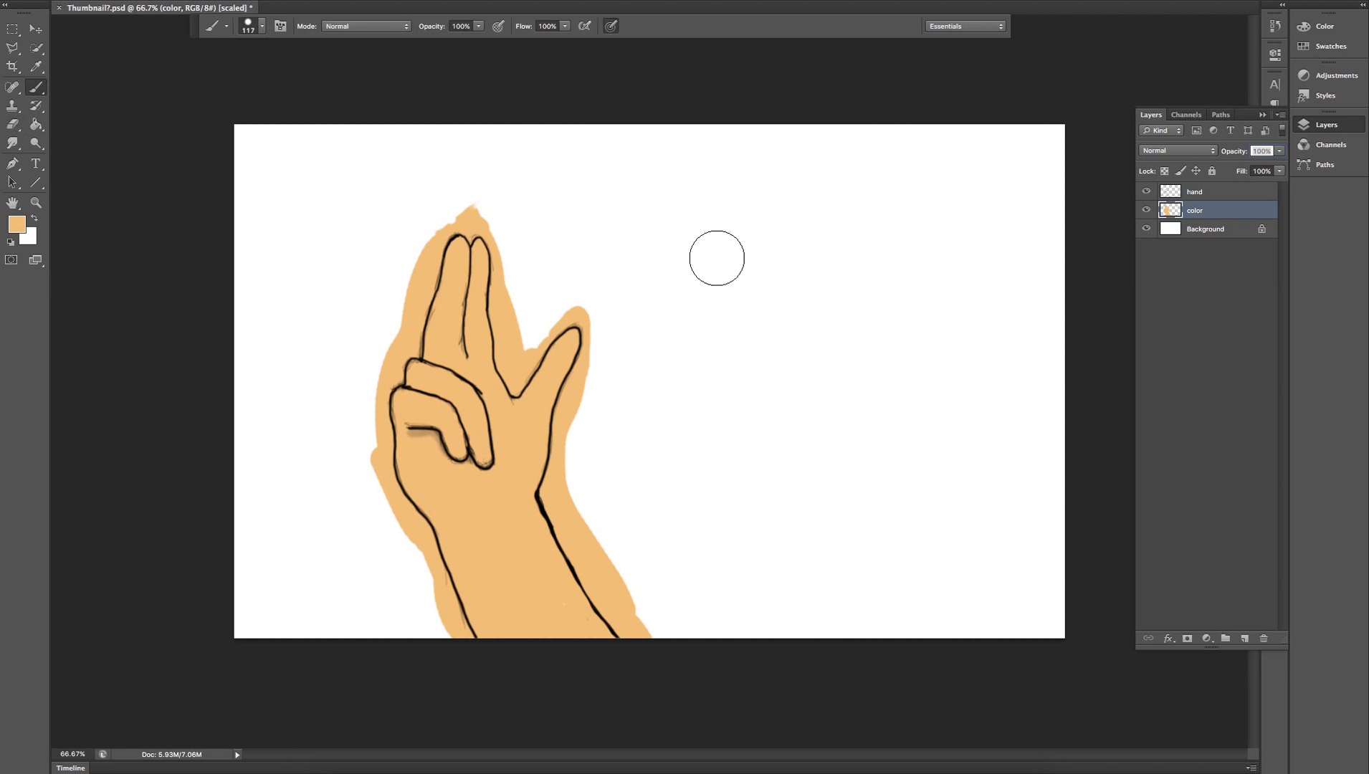
Select the drawn hand lines on the hand layer with the Magic Wand and undo the colour inversion applied to them.
left_click(1223, 193)
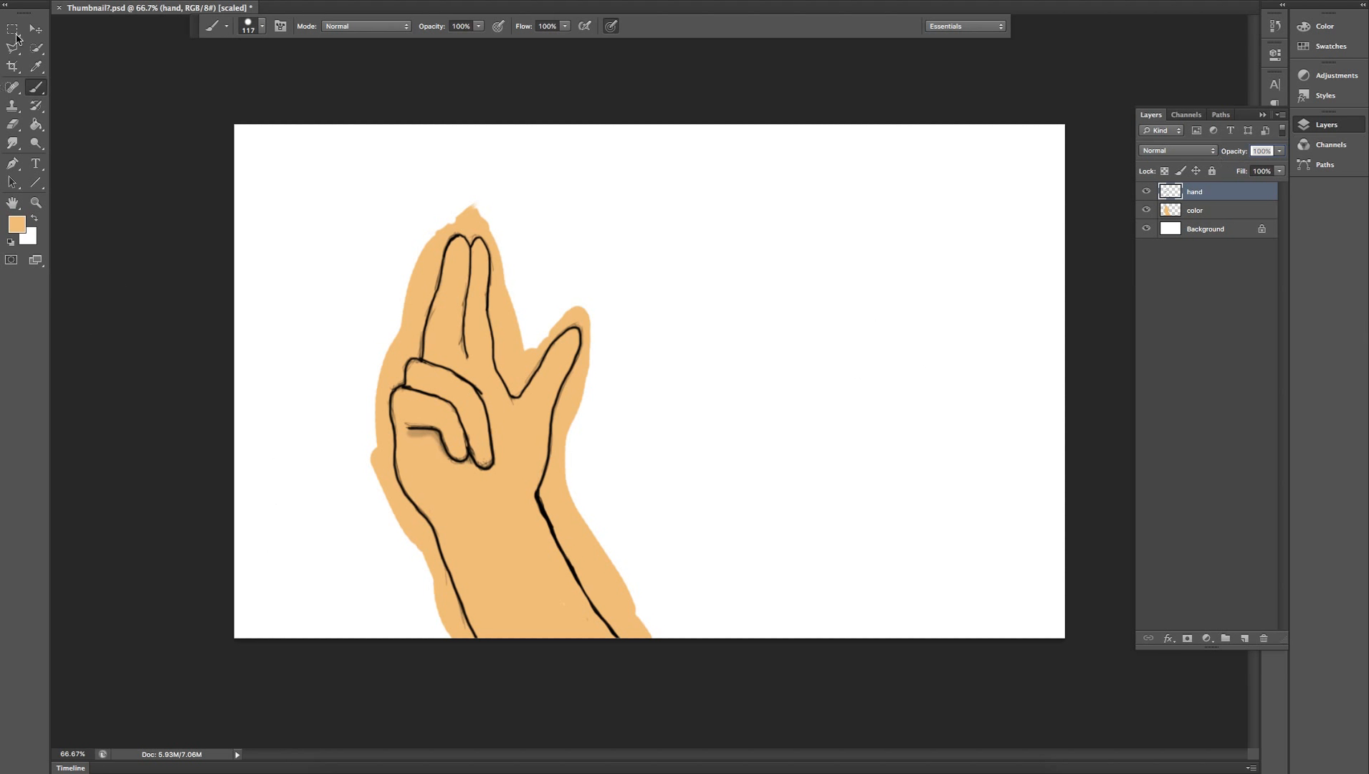
left_click(42, 52)
mouse_move(43, 55)
left_mouse_down()
mouse_move(131, 84)
mouse_move(124, 63)
left_mouse_up()
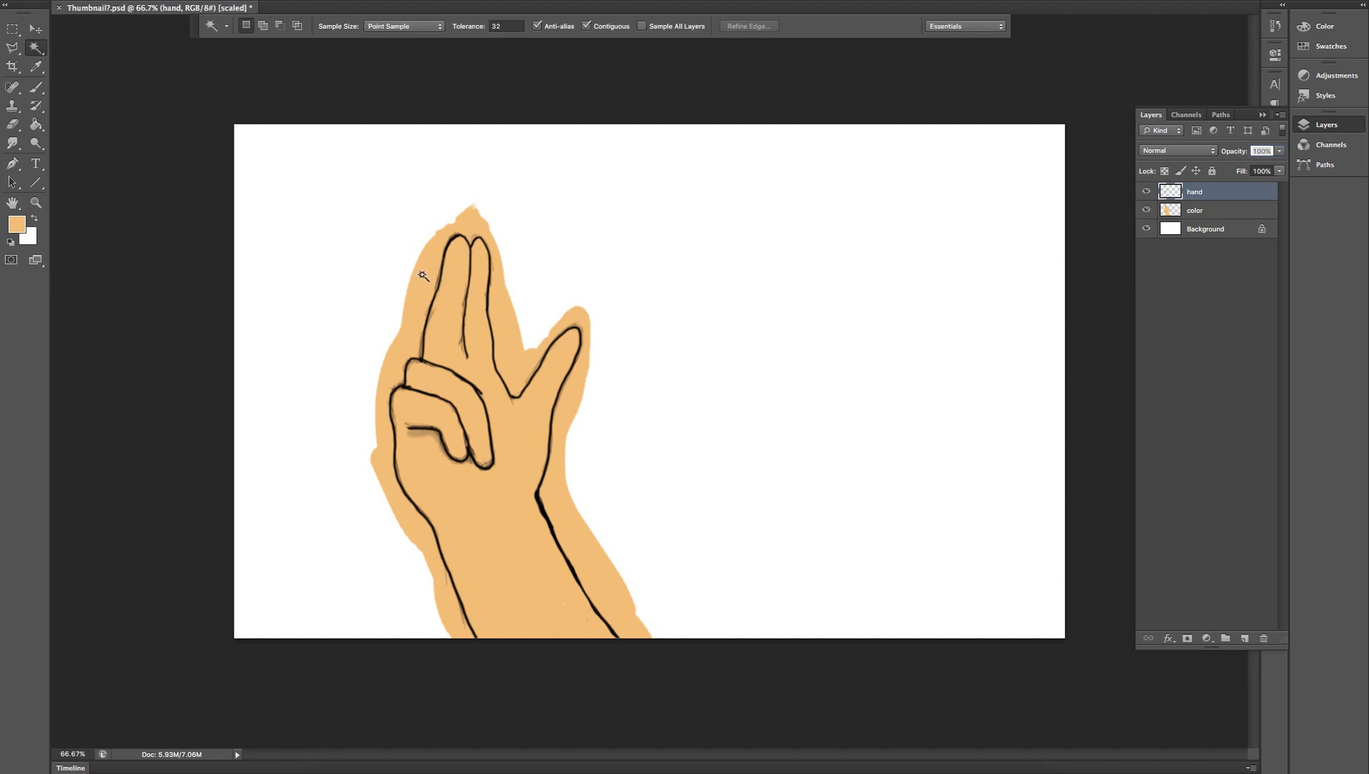
left_click(425, 367)
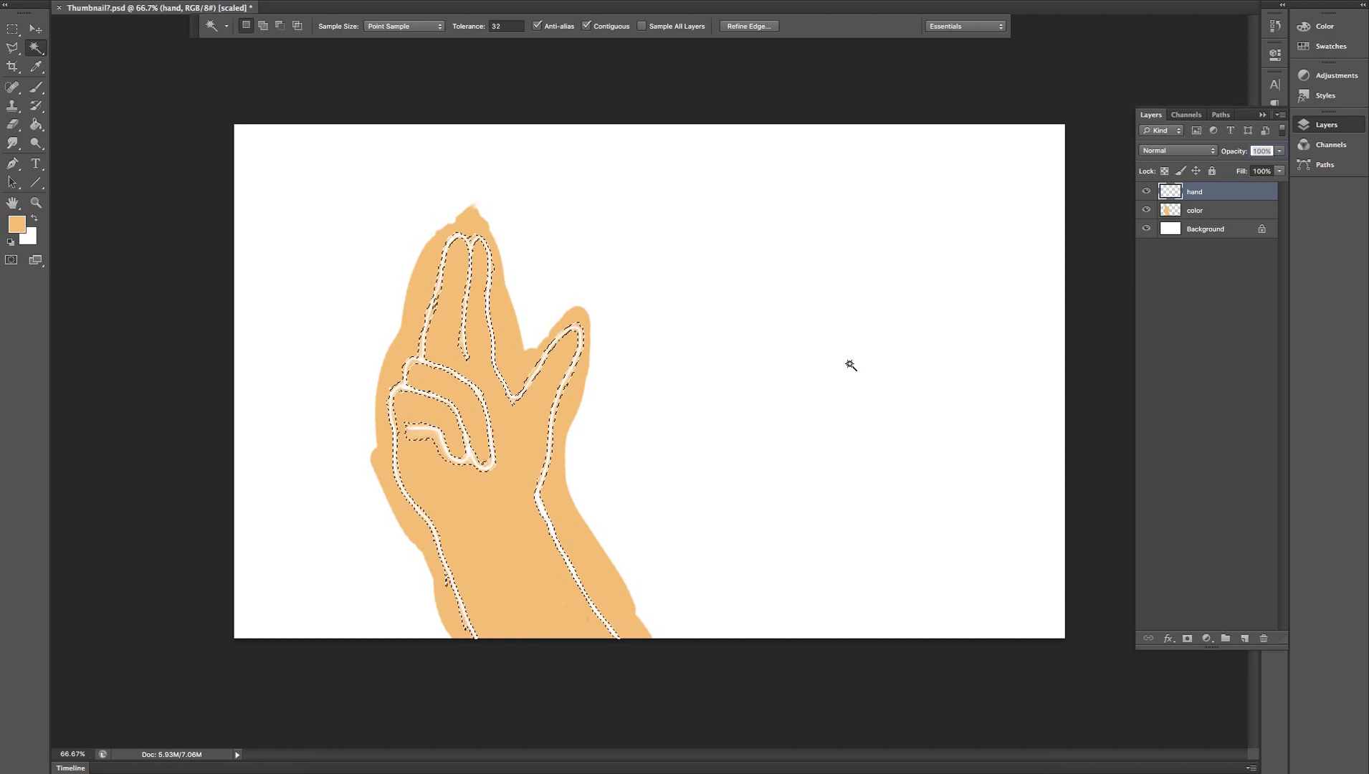
key("super+z")
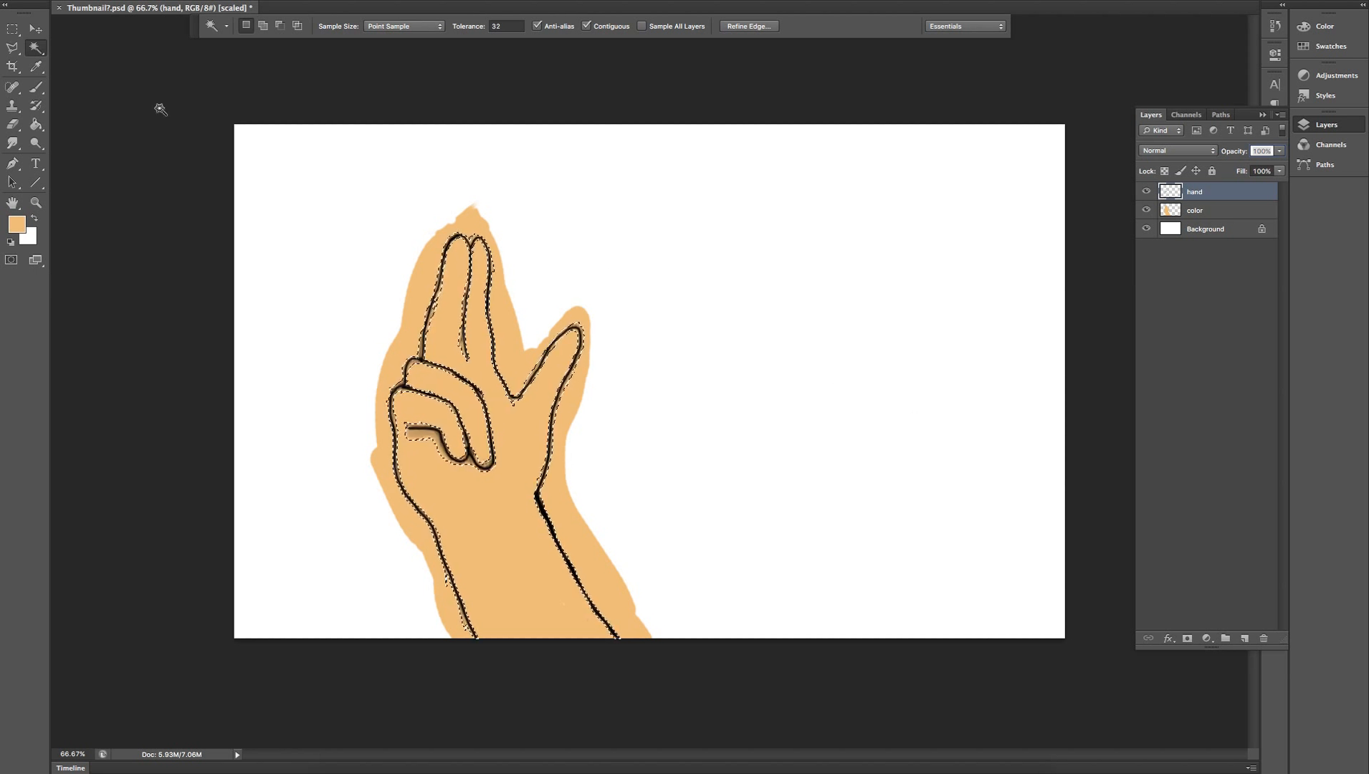
Invert the selection to cover everything on the canvas except the drawn lines.
left_click(283, 0)
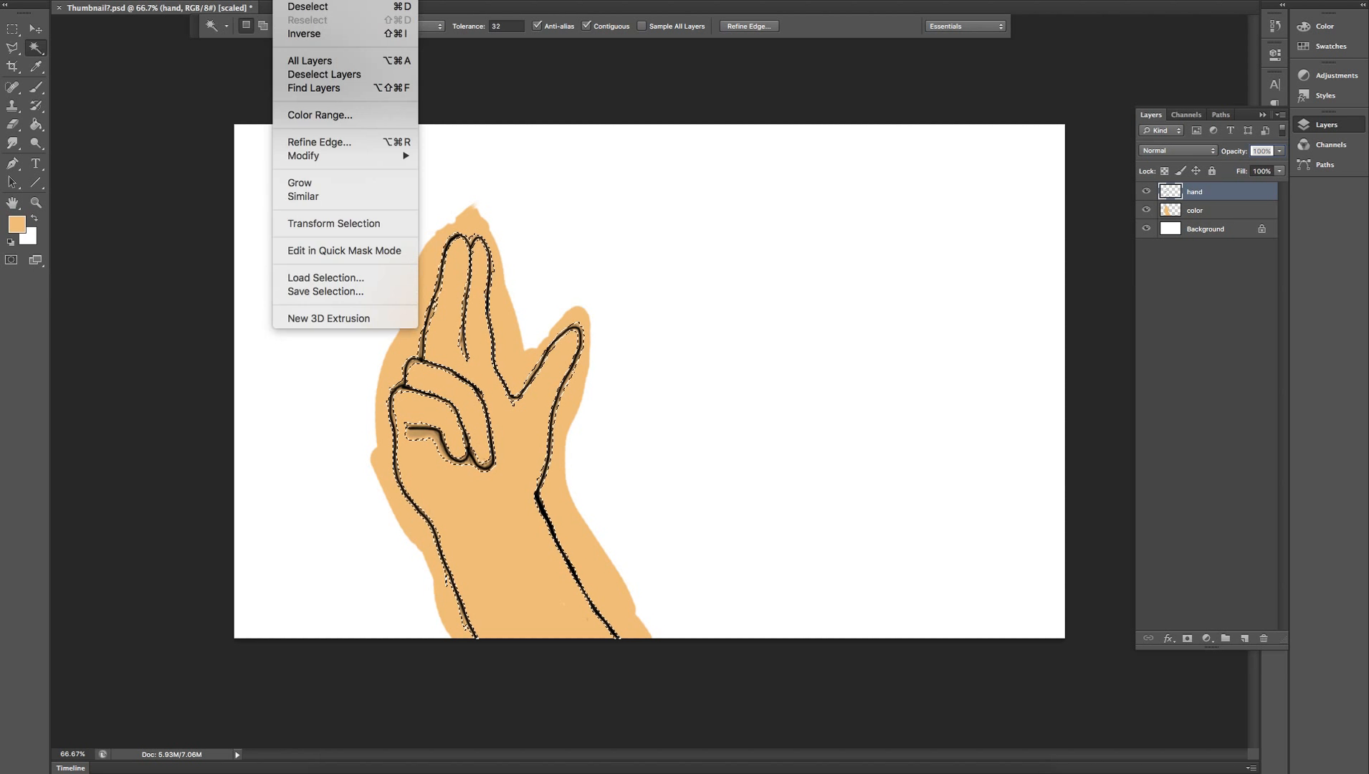
left_click(300, 36)
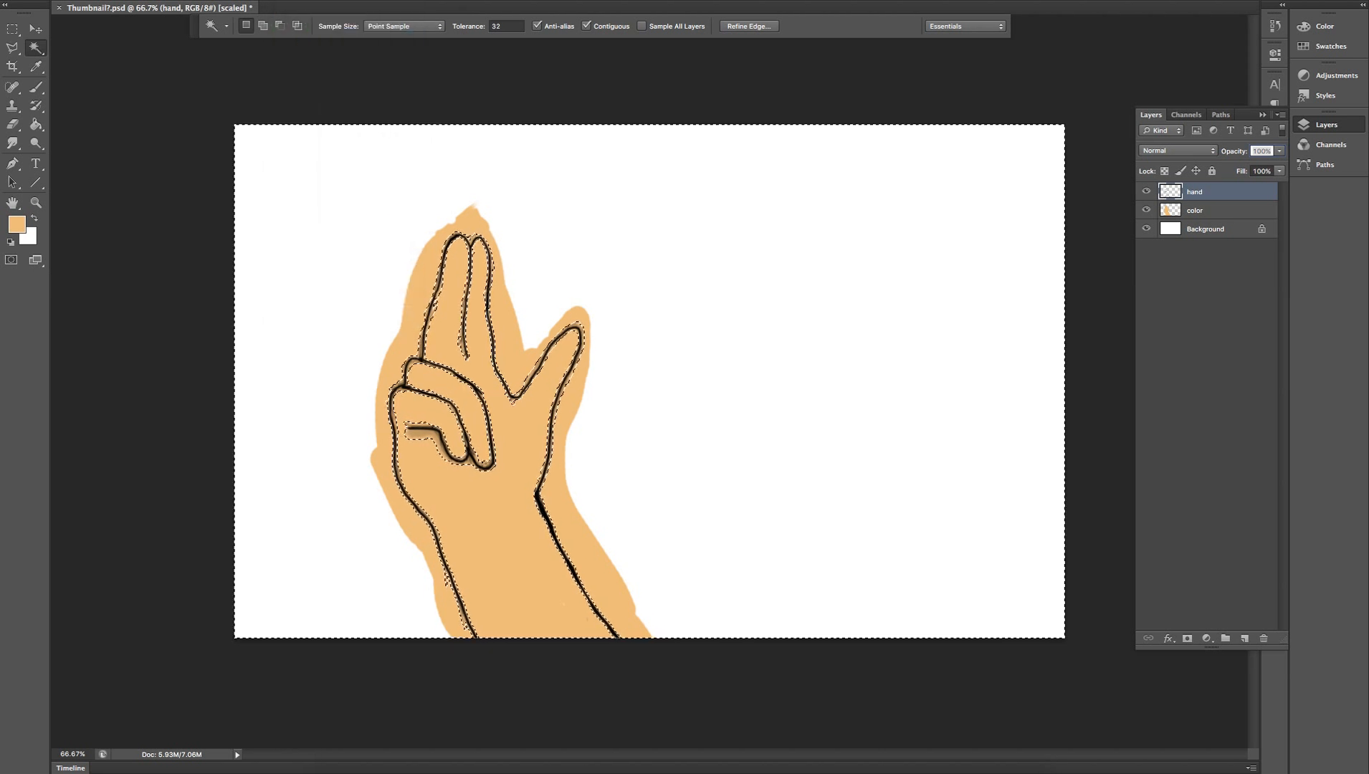
left_click(283, 0)
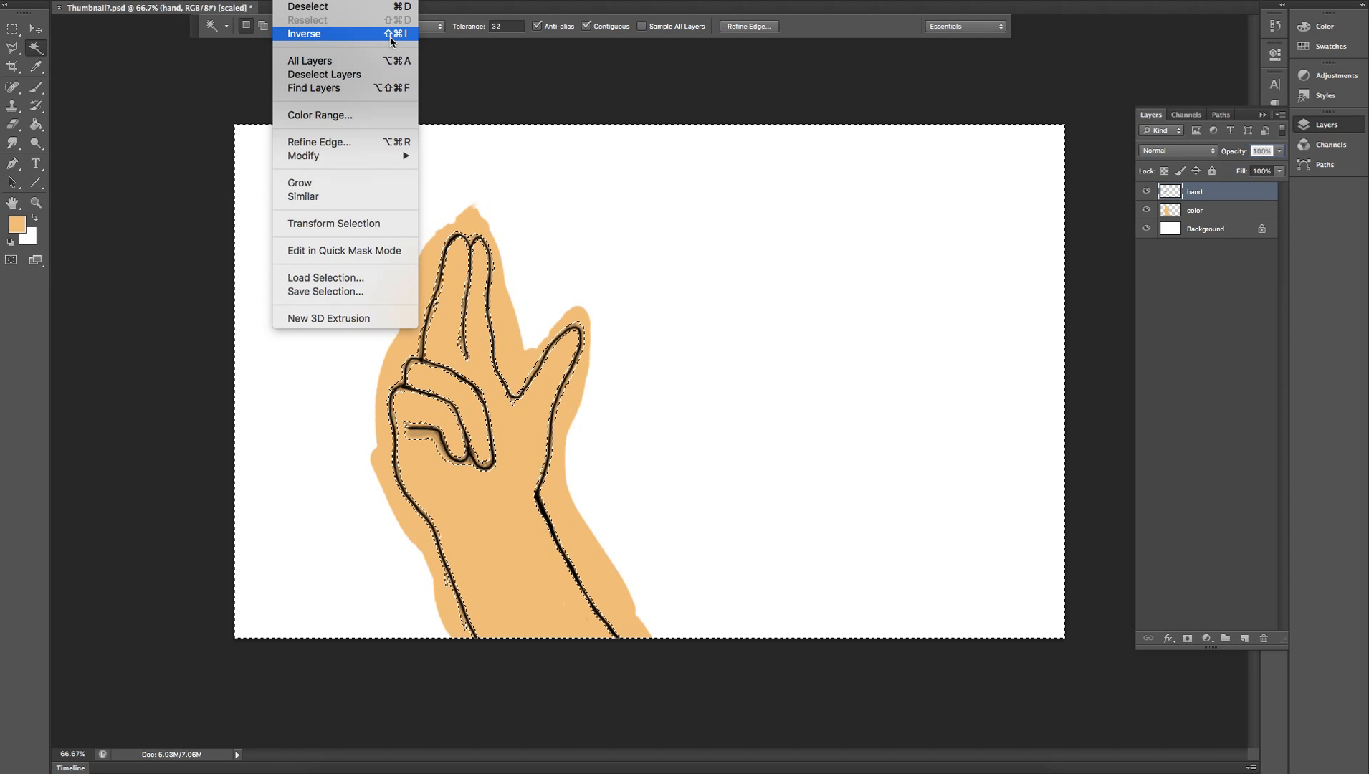
left_click(414, 34)
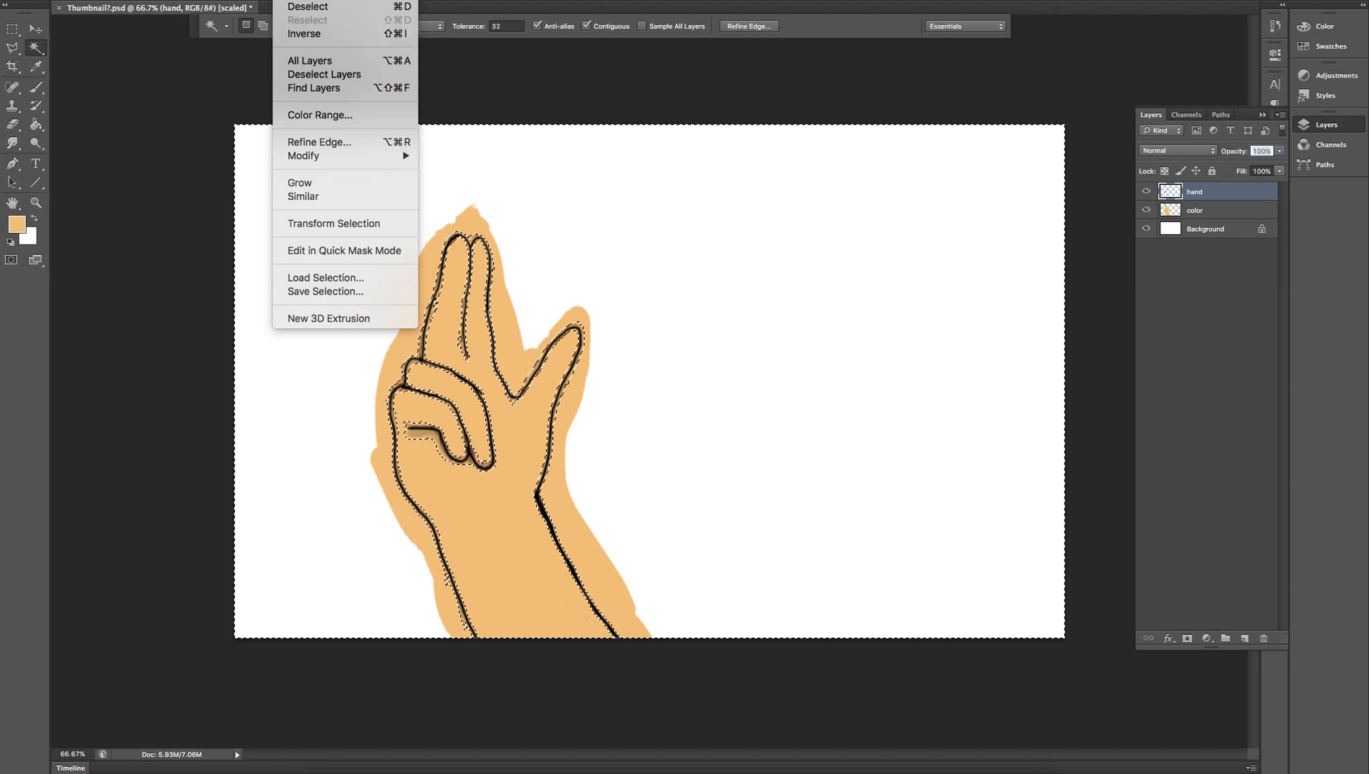
Make the color layer active and set the Eraser's size to 80 px.
left_click(1235, 214)
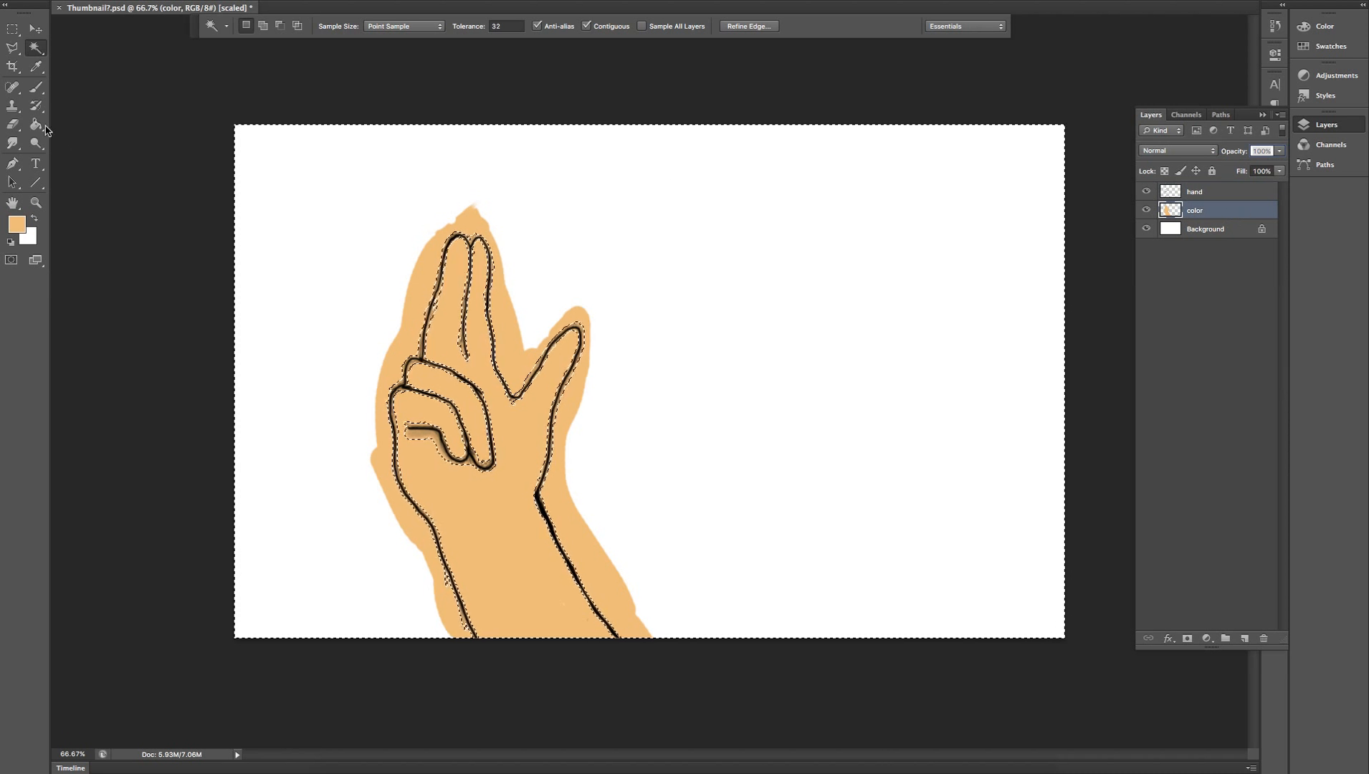
left_click(8, 127)
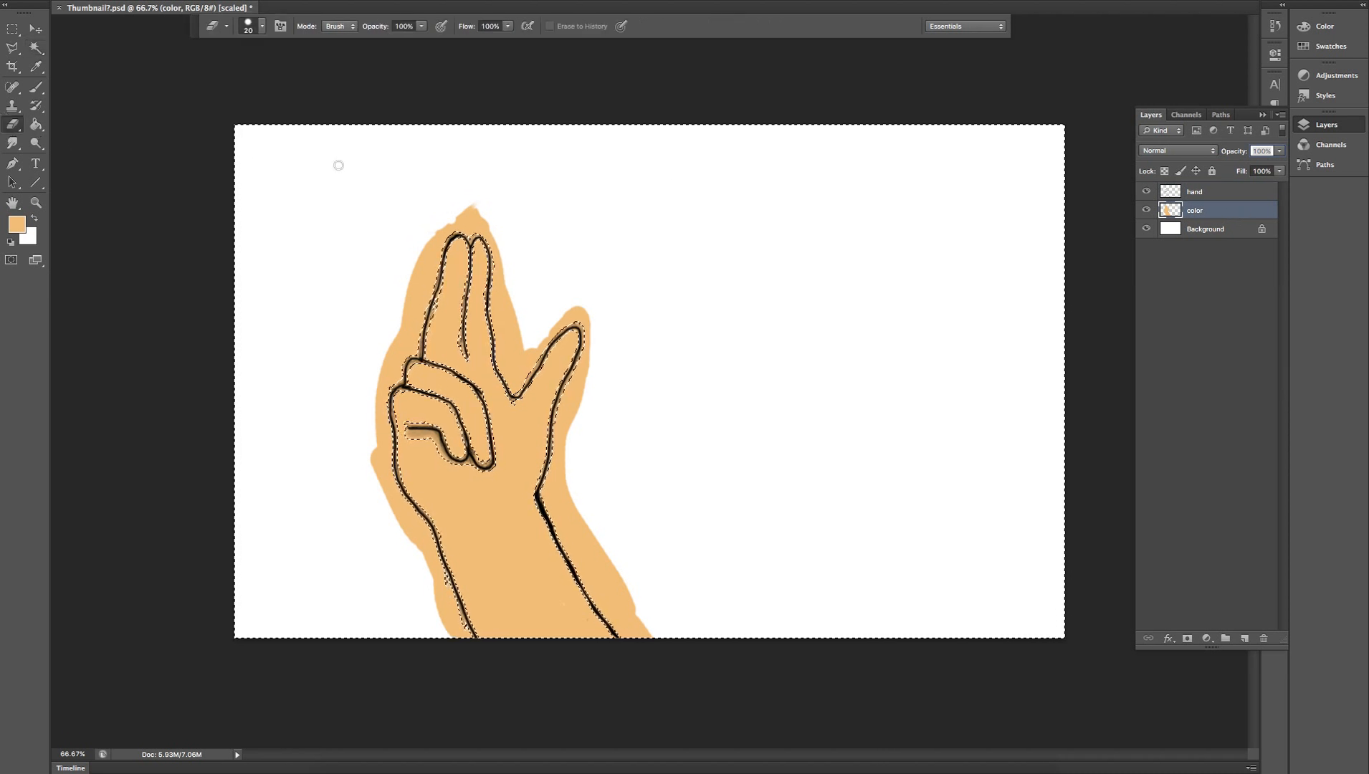
left_click(262, 27)
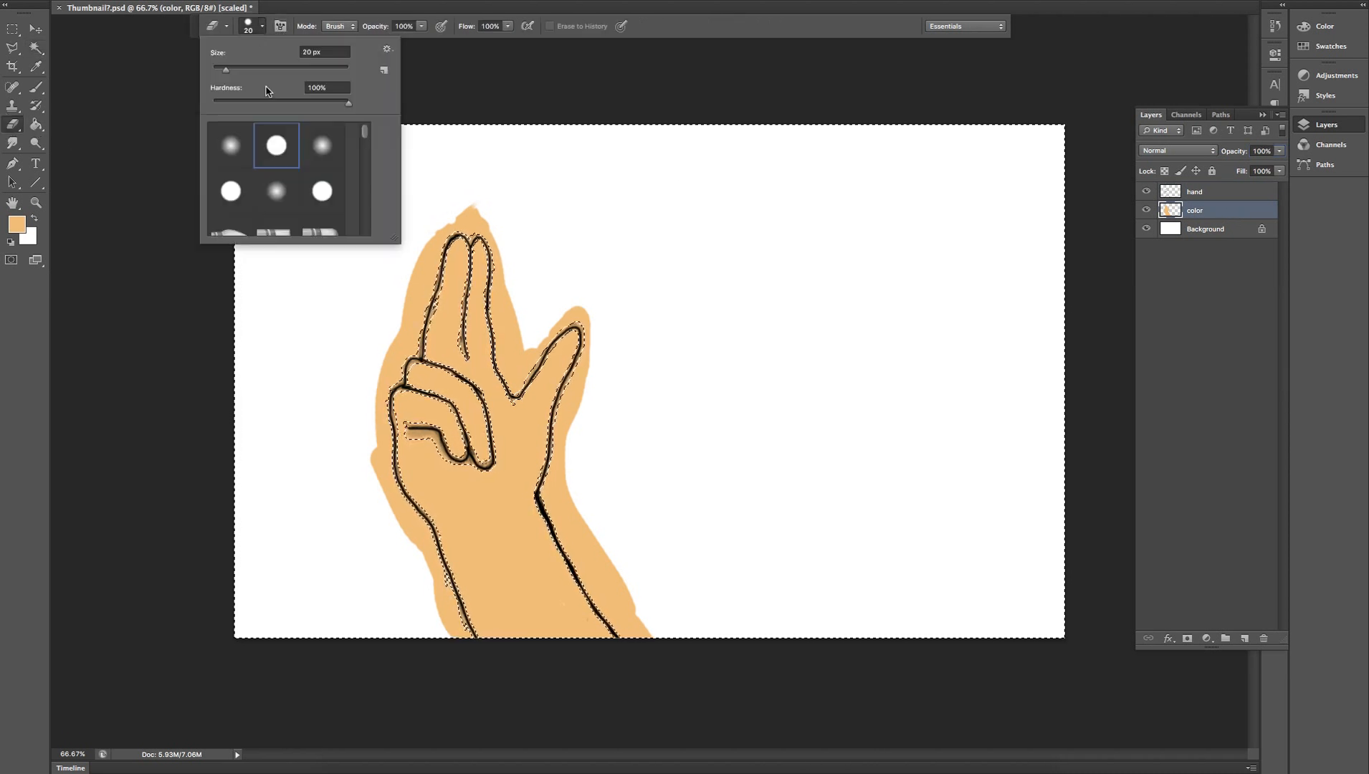
left_click(226, 72)
left_click_drag(242, 72, 273, 77)
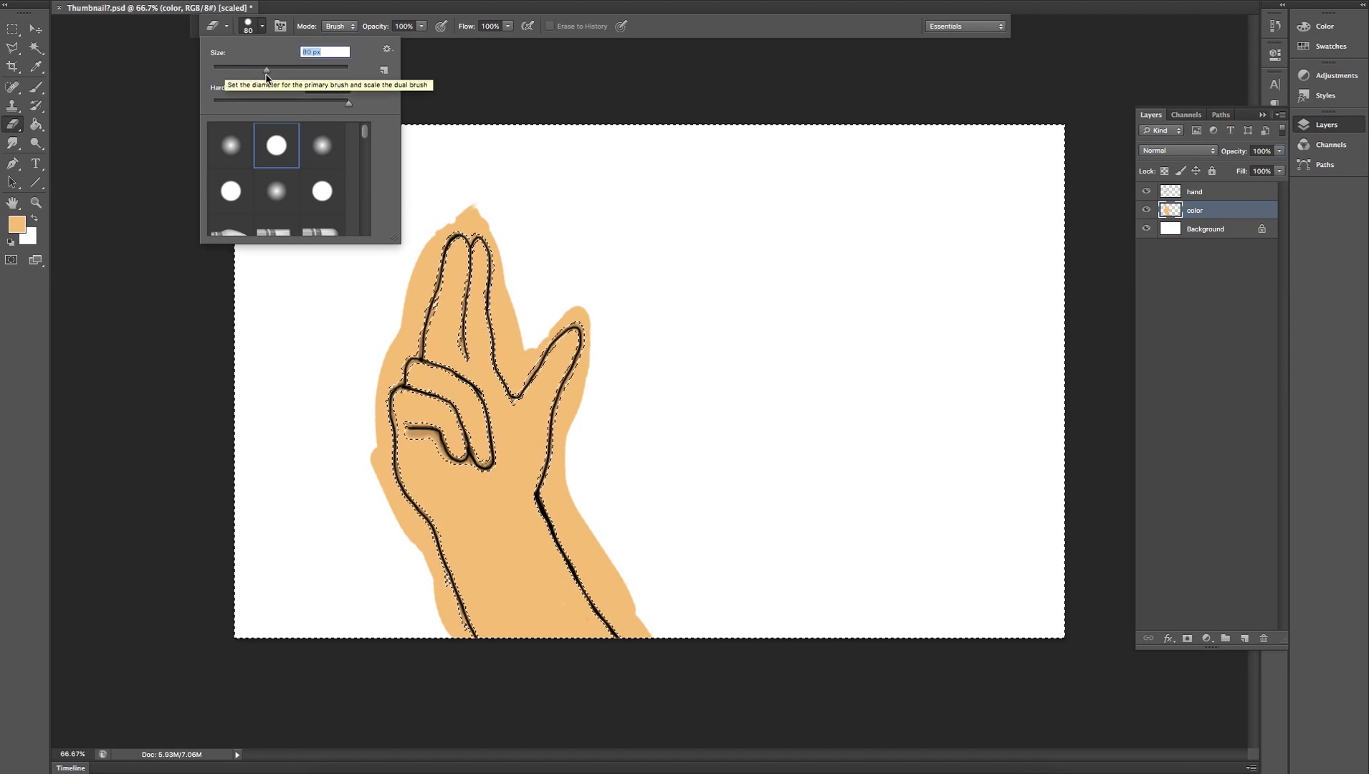
Erase the excess flesh tone above the raised fingertips and in the gap between the fingers and the thumb.
left_click(525, 272)
left_click_drag(467, 171, 500, 206)
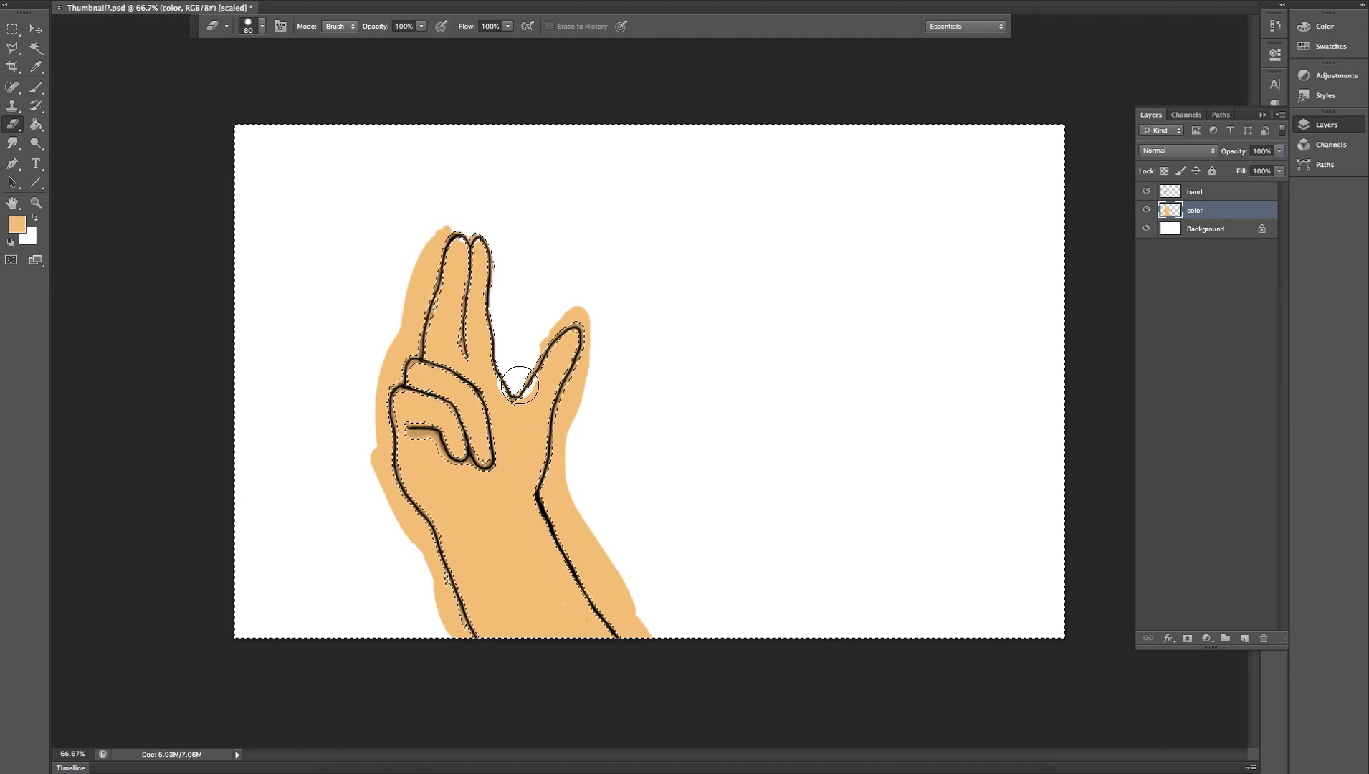
left_click_drag(520, 385, 539, 346)
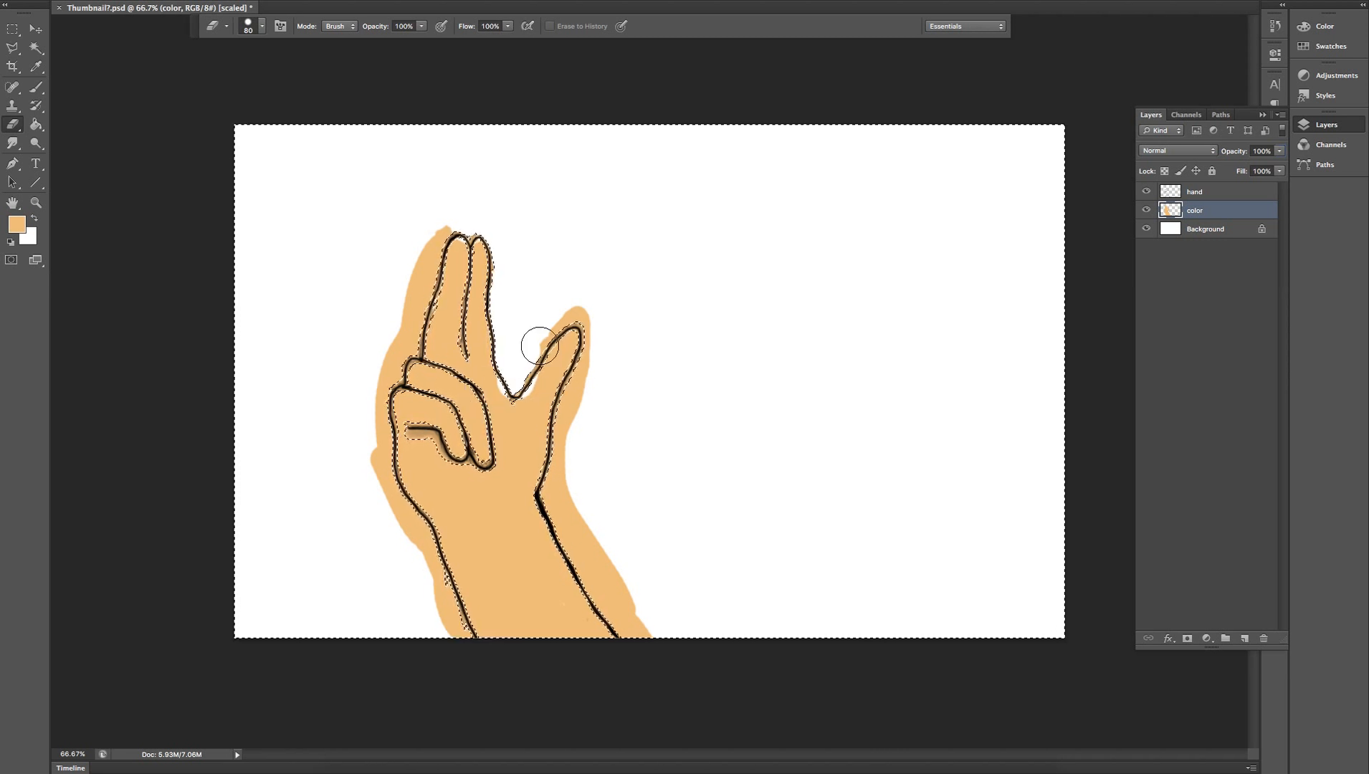
Revert the document in the history to the Select Inverse state, undoing the erasing, and put the history away.
left_click(1275, 25)
left_click(1195, 57)
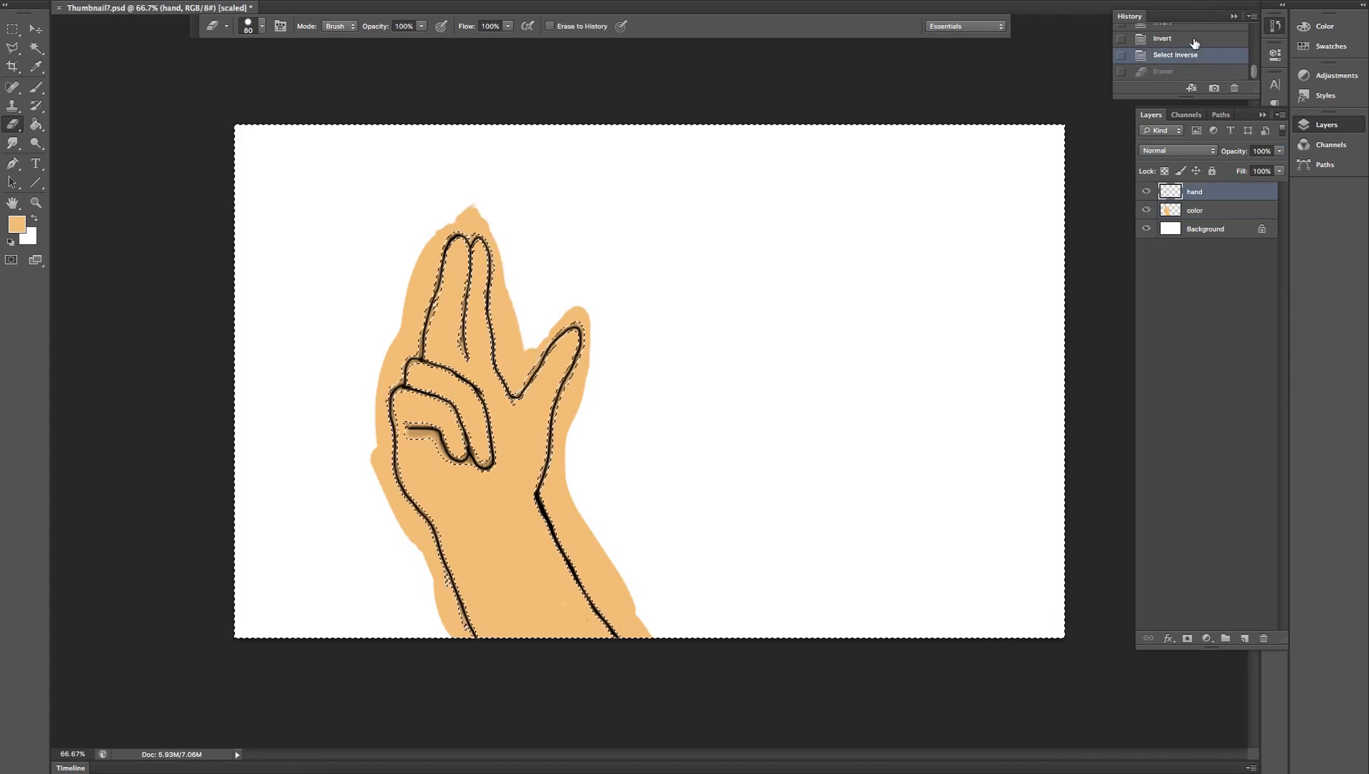
left_click(1183, 71)
left_click(1195, 58)
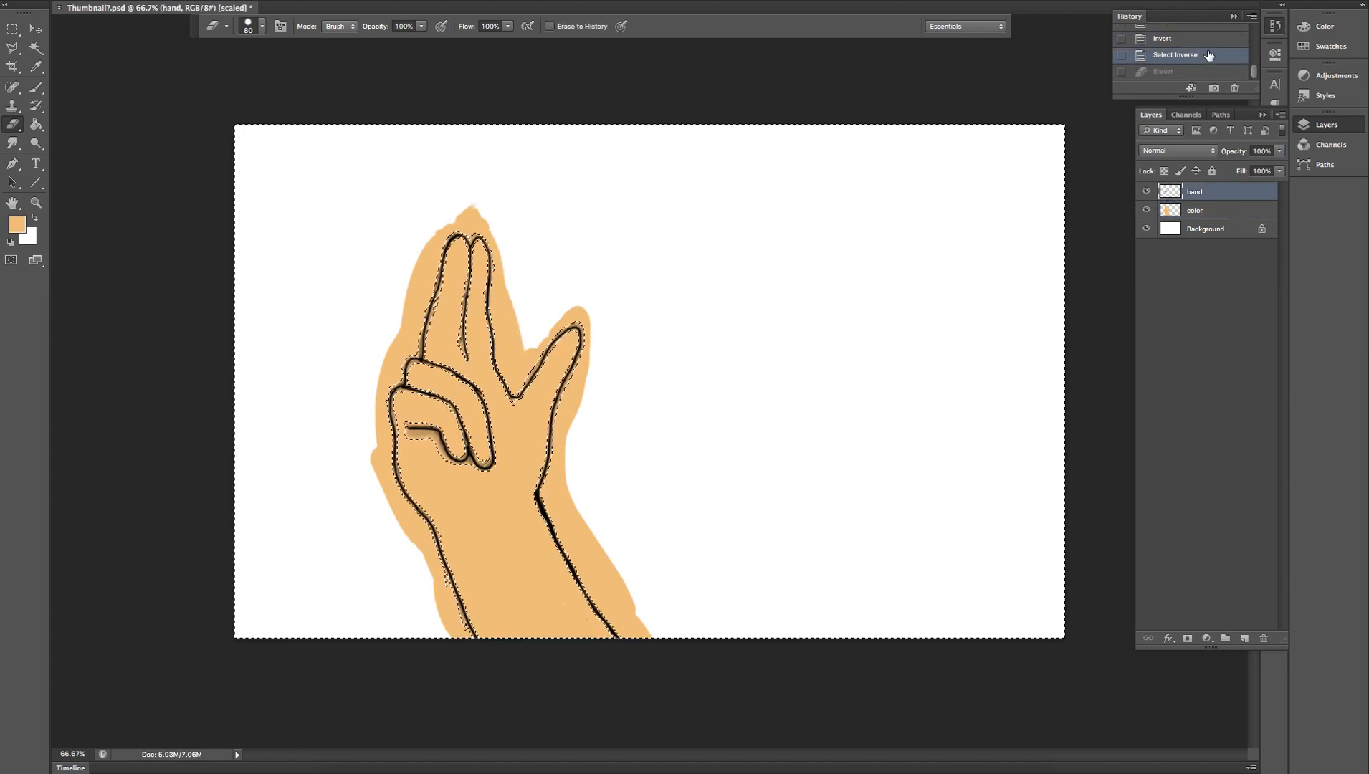
left_click(1233, 16)
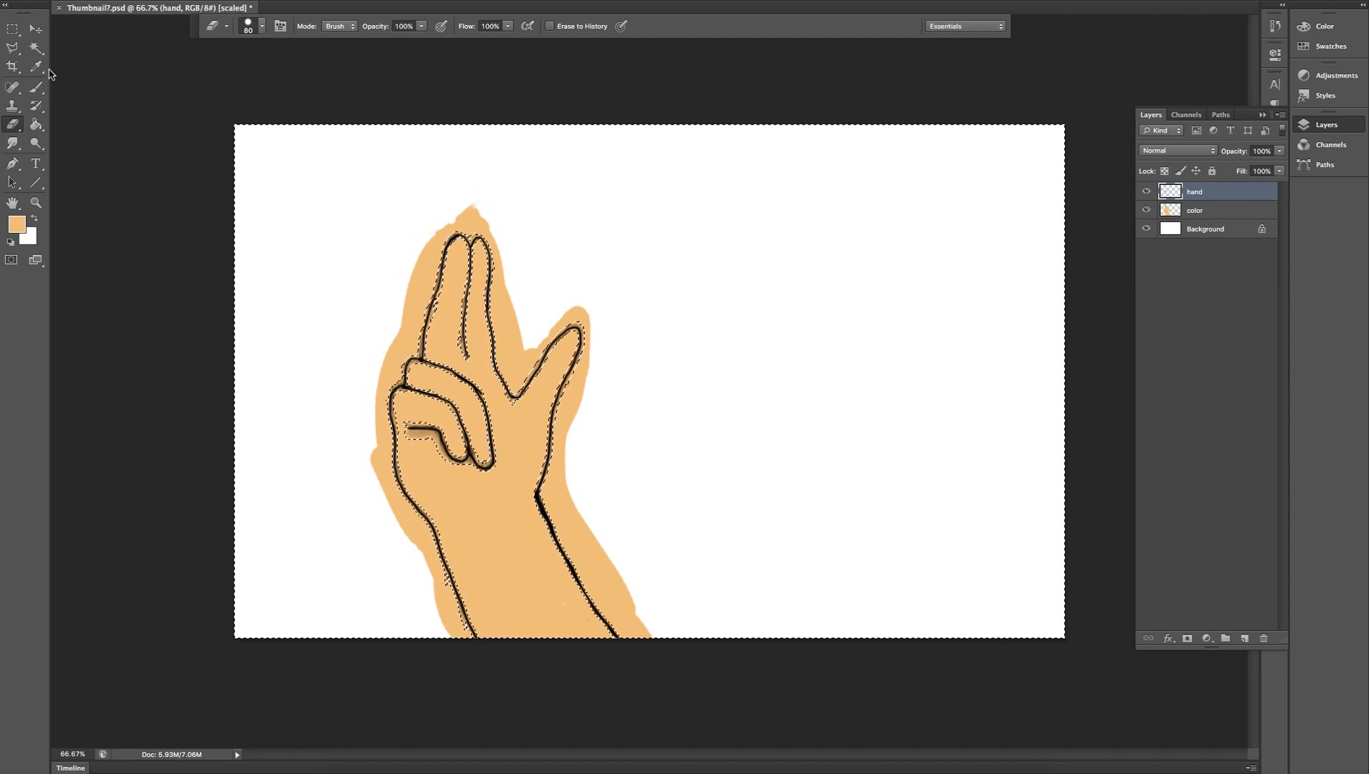
Clear the selection, select the hand's interior on the hand layer with the Magic Wand, and invert the selection.
left_click(36, 48)
key("ctrl+d")
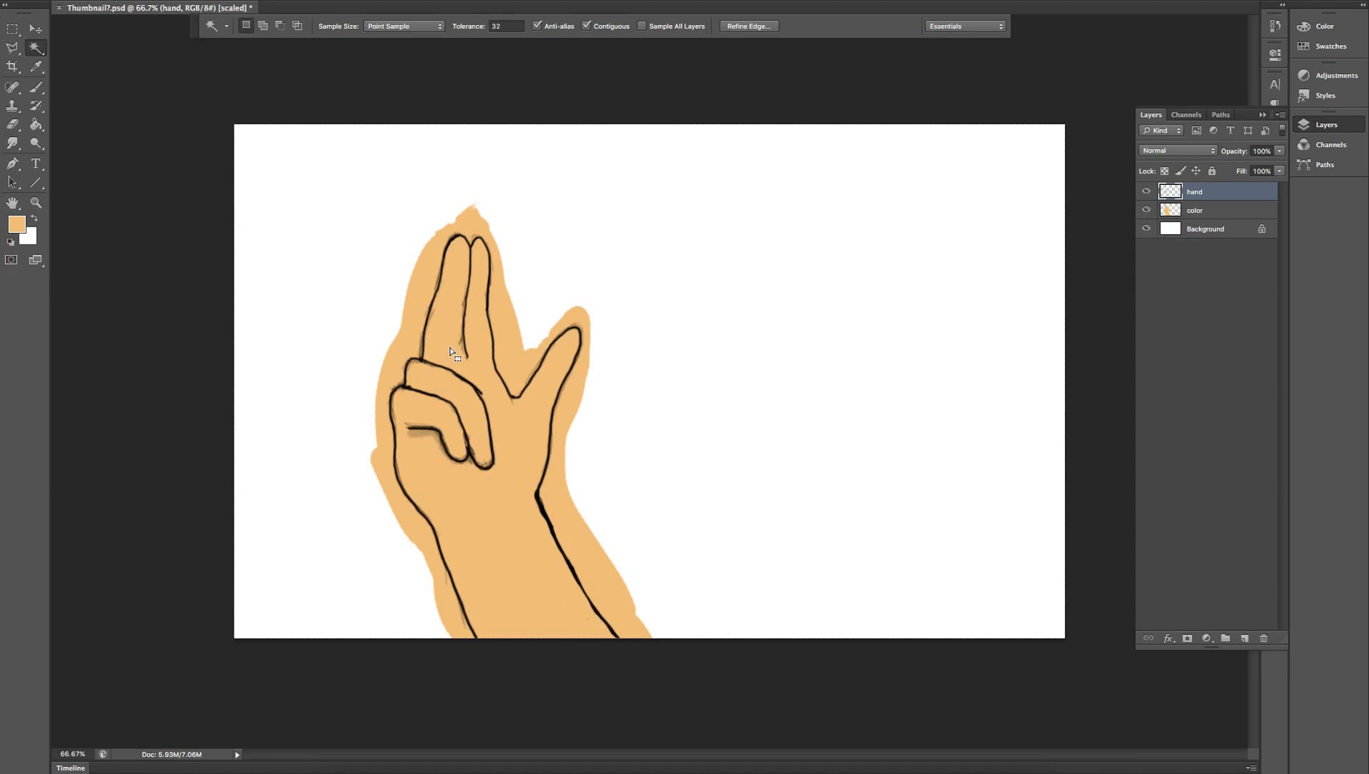
left_click(520, 428)
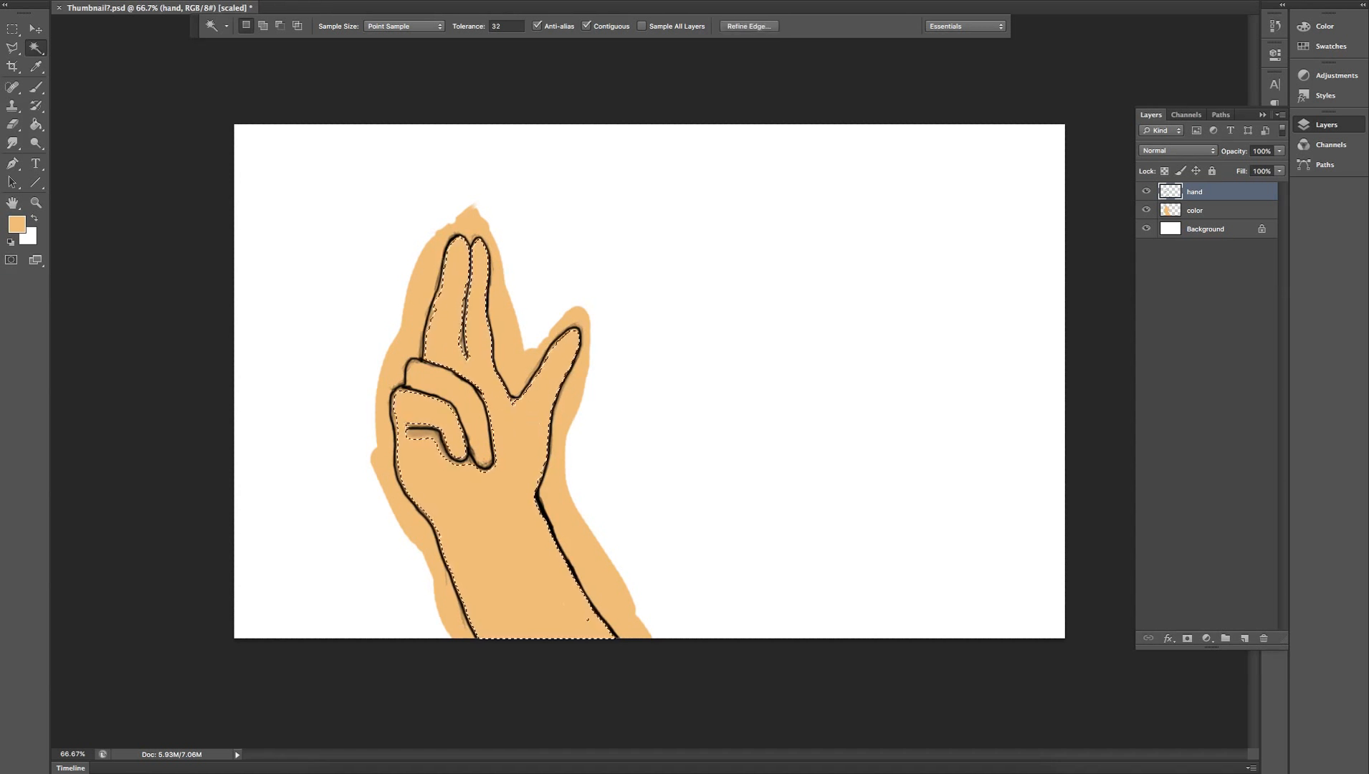
left_click(291, 0)
left_click(311, 38)
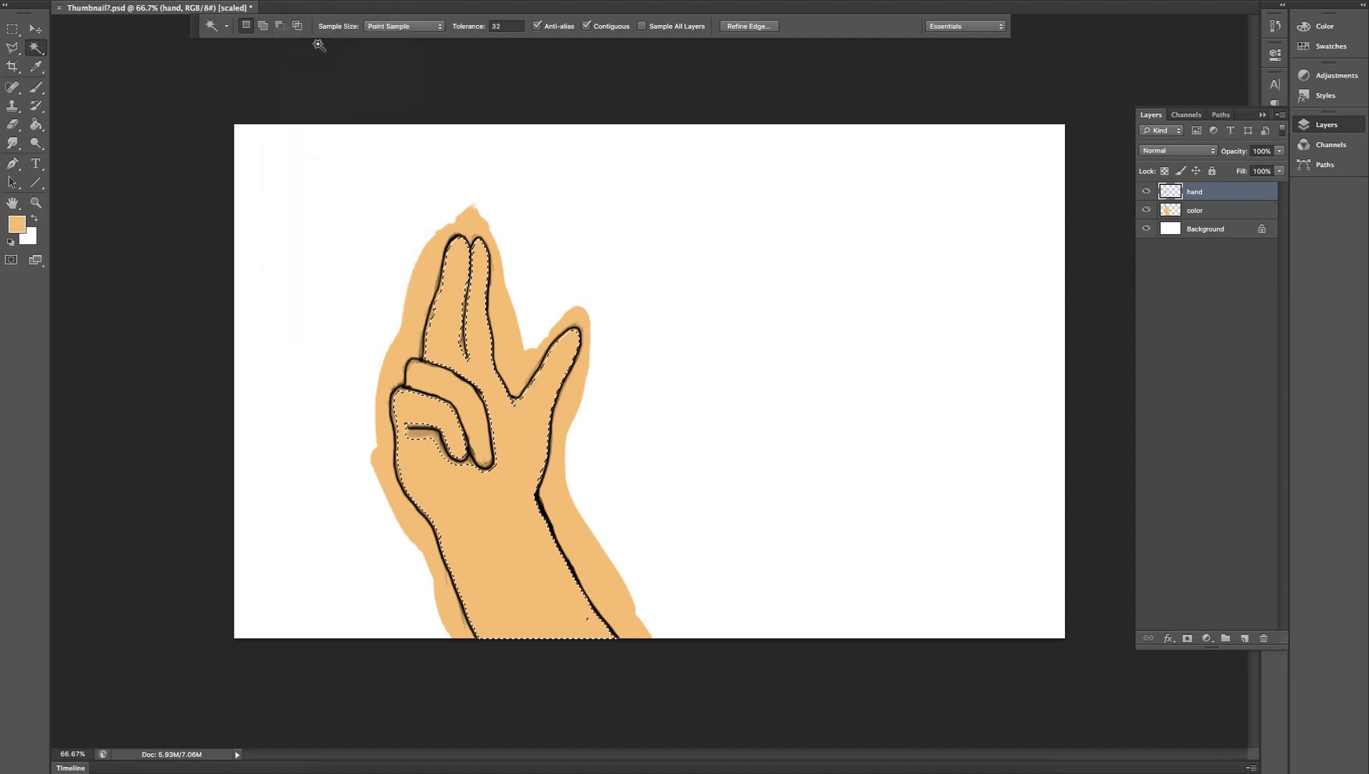
Erase all the flesh tone outside the hand and forearm outline on the color layer.
left_click(1193, 211)
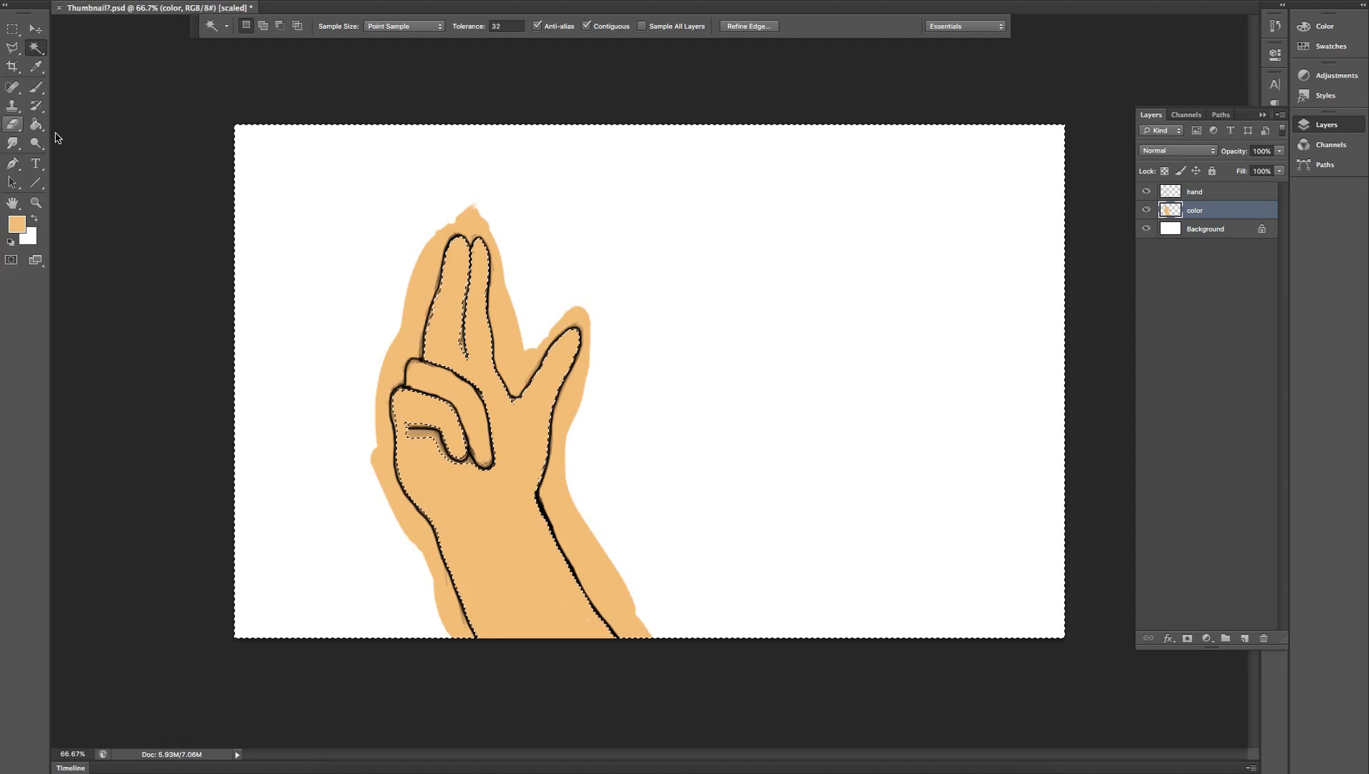
left_click(12, 124)
mouse_move(505, 294)
left_mouse_down()
mouse_move(516, 351)
mouse_move(431, 223)
mouse_move(532, 265)
mouse_move(544, 342)
mouse_move(513, 437)
mouse_move(561, 370)
mouse_move(575, 321)
mouse_move(511, 475)
mouse_move(592, 547)
left_mouse_up()
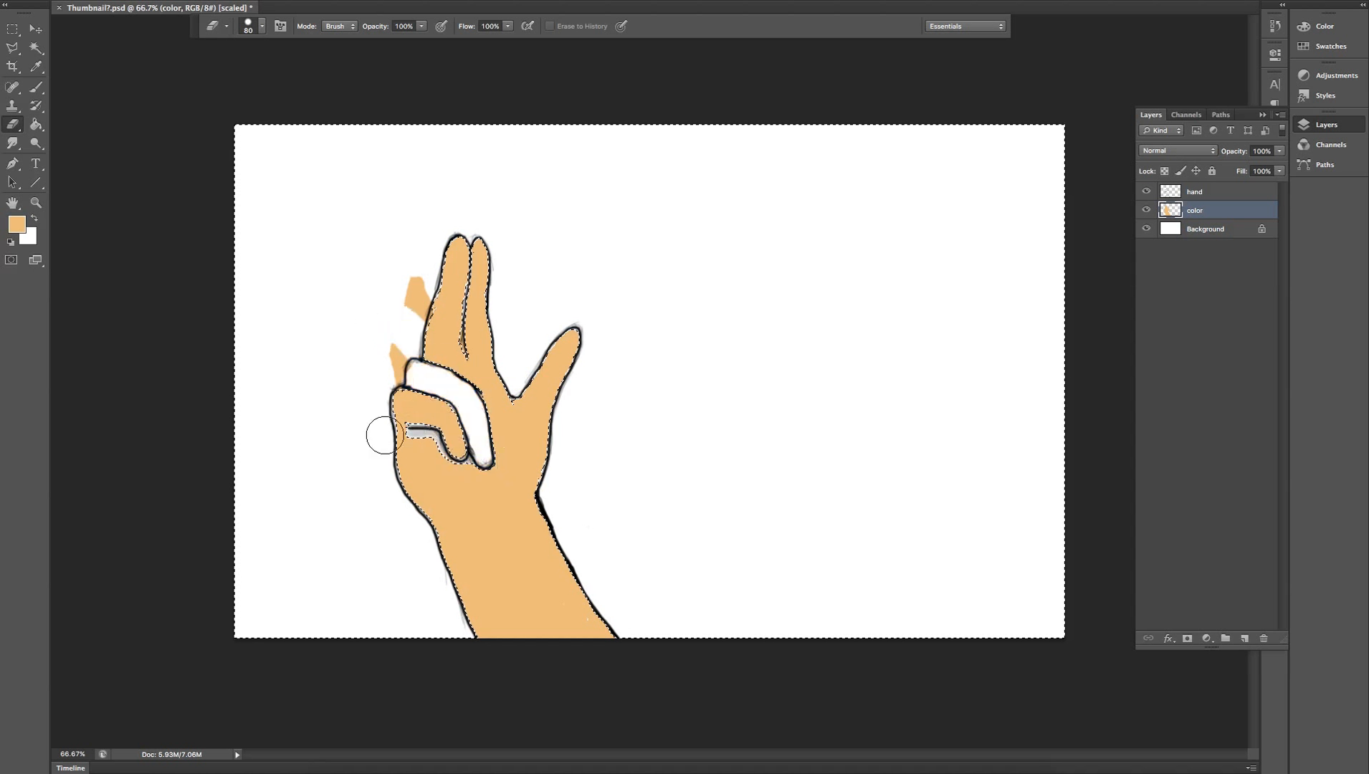
left_click_drag(377, 435, 425, 330)
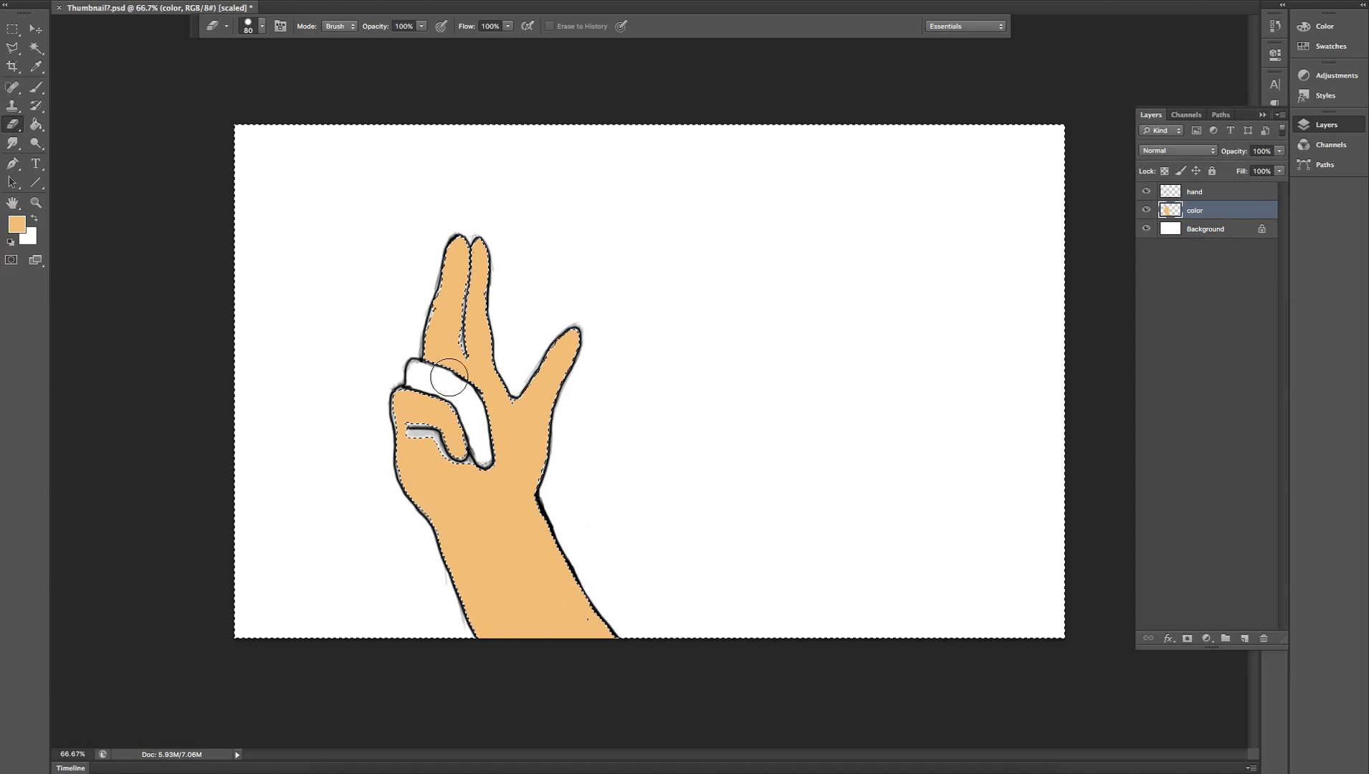
Repaint the blank folded finger with flesh tone on the color layer, reducing the brush to 50 px, and clear the selection.
left_click(35, 87)
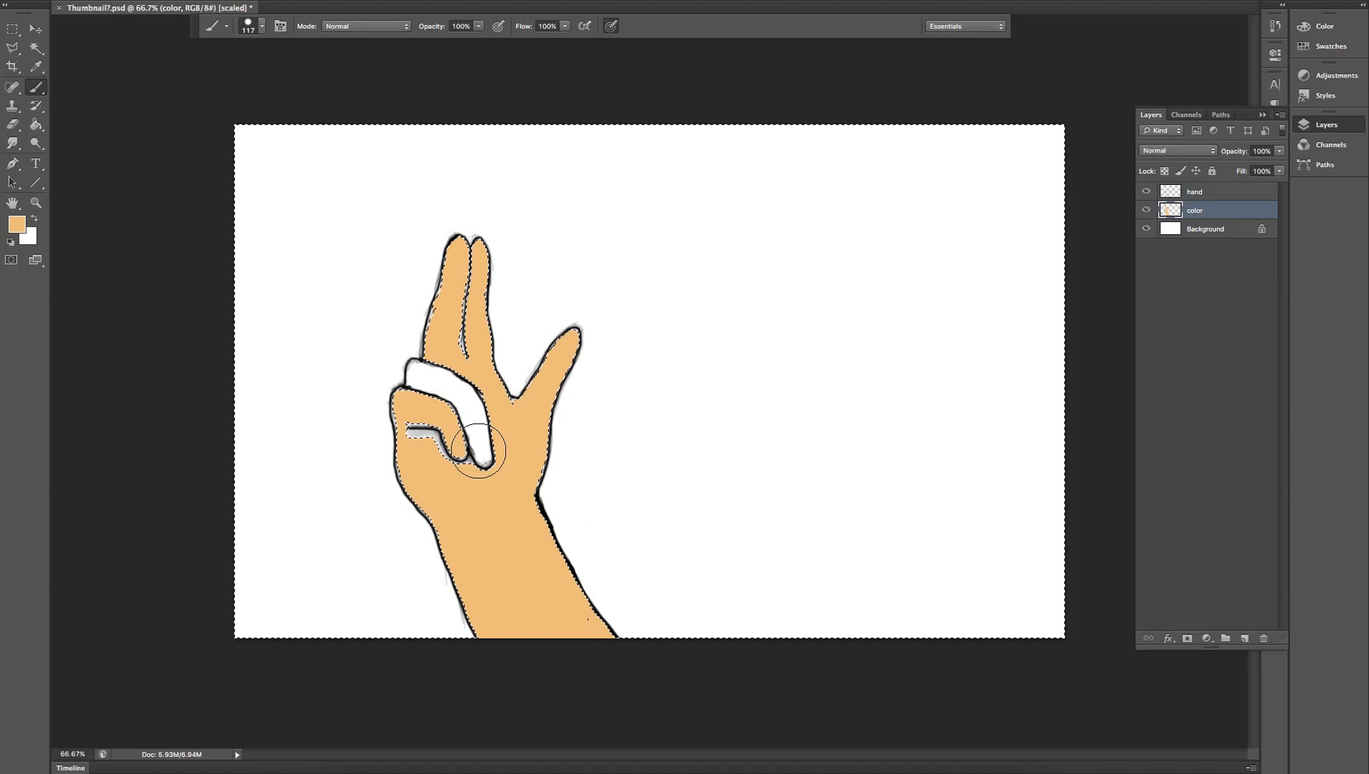
left_click_drag(481, 458, 460, 451)
left_click_drag(453, 404, 440, 436)
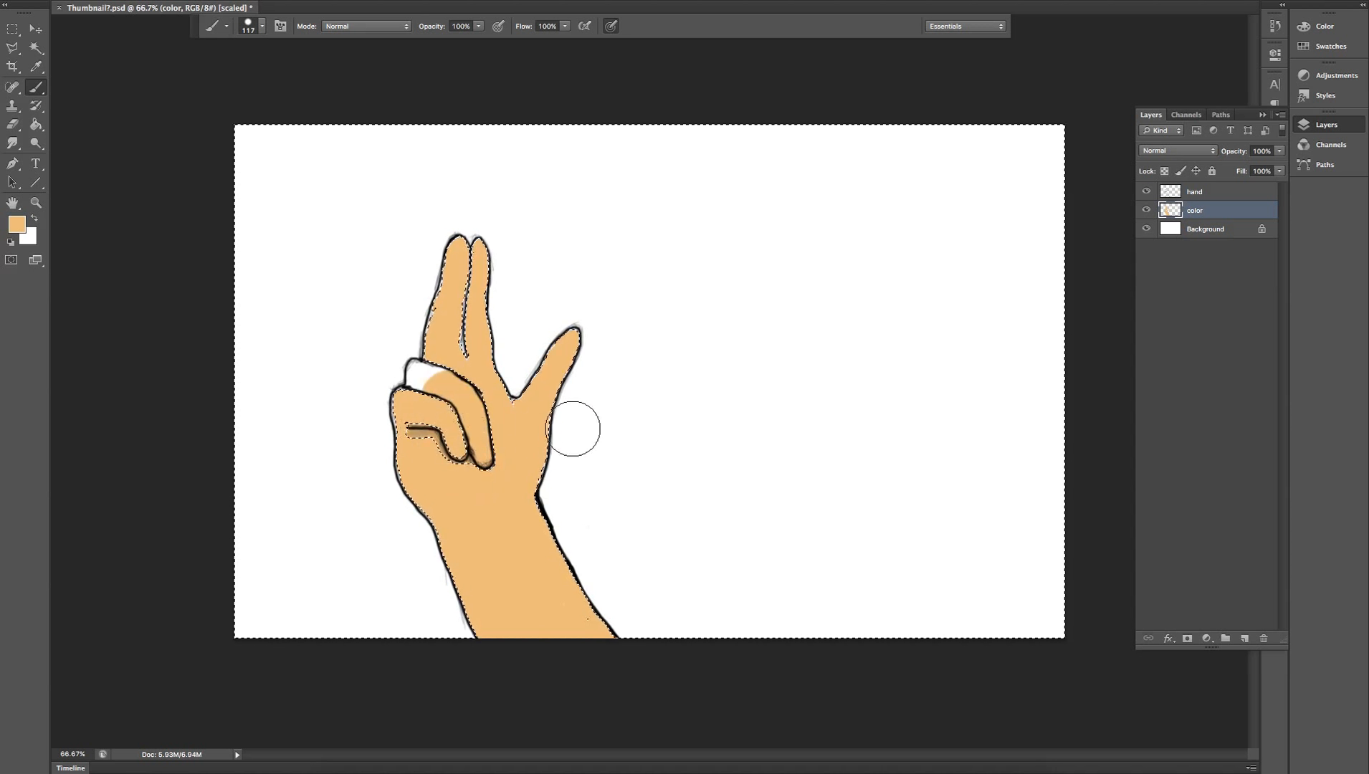
left_click(262, 25)
left_click_drag(251, 67, 239, 70)
key("Return")
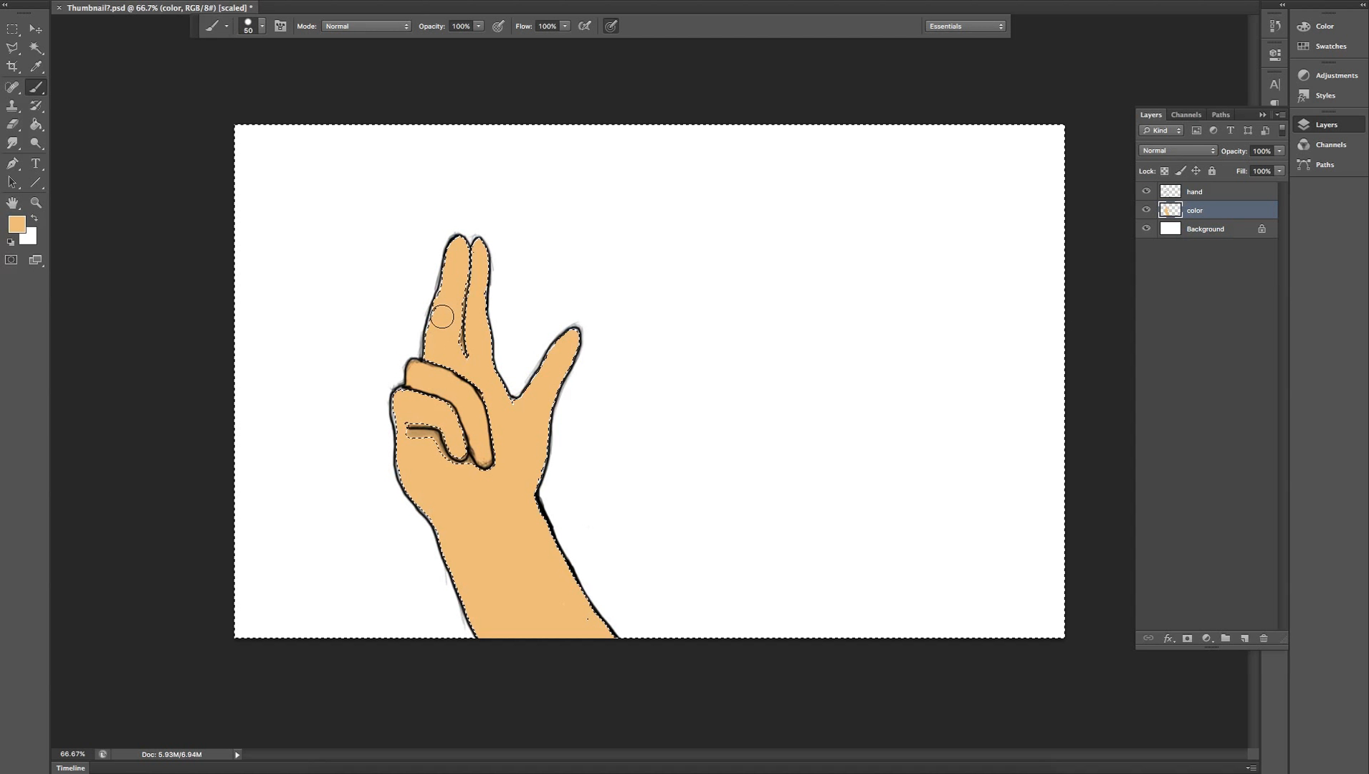
key("ctrl+d")
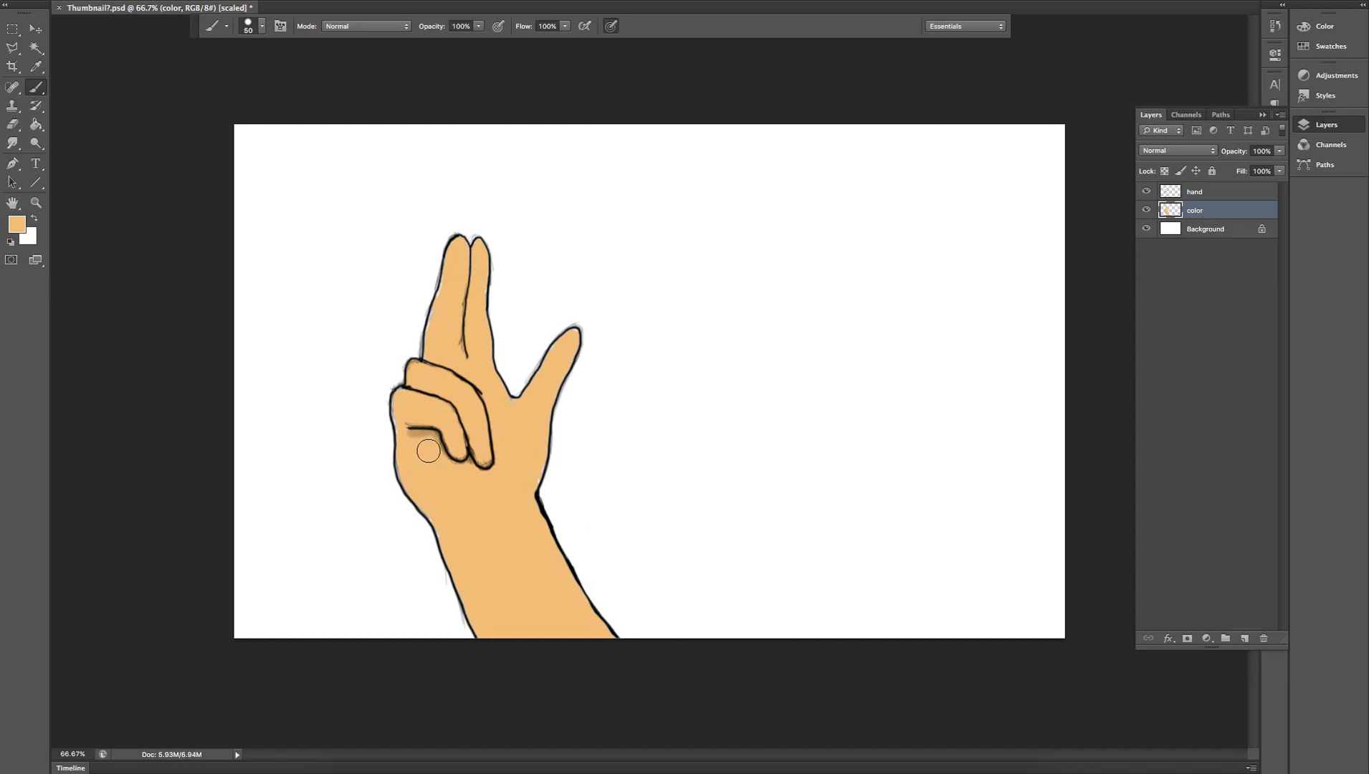
Touch up the flesh tone along the hand's outer edges on the color layer with a much smaller brush.
key("shift")
scroll(368, 287, "up", 3)
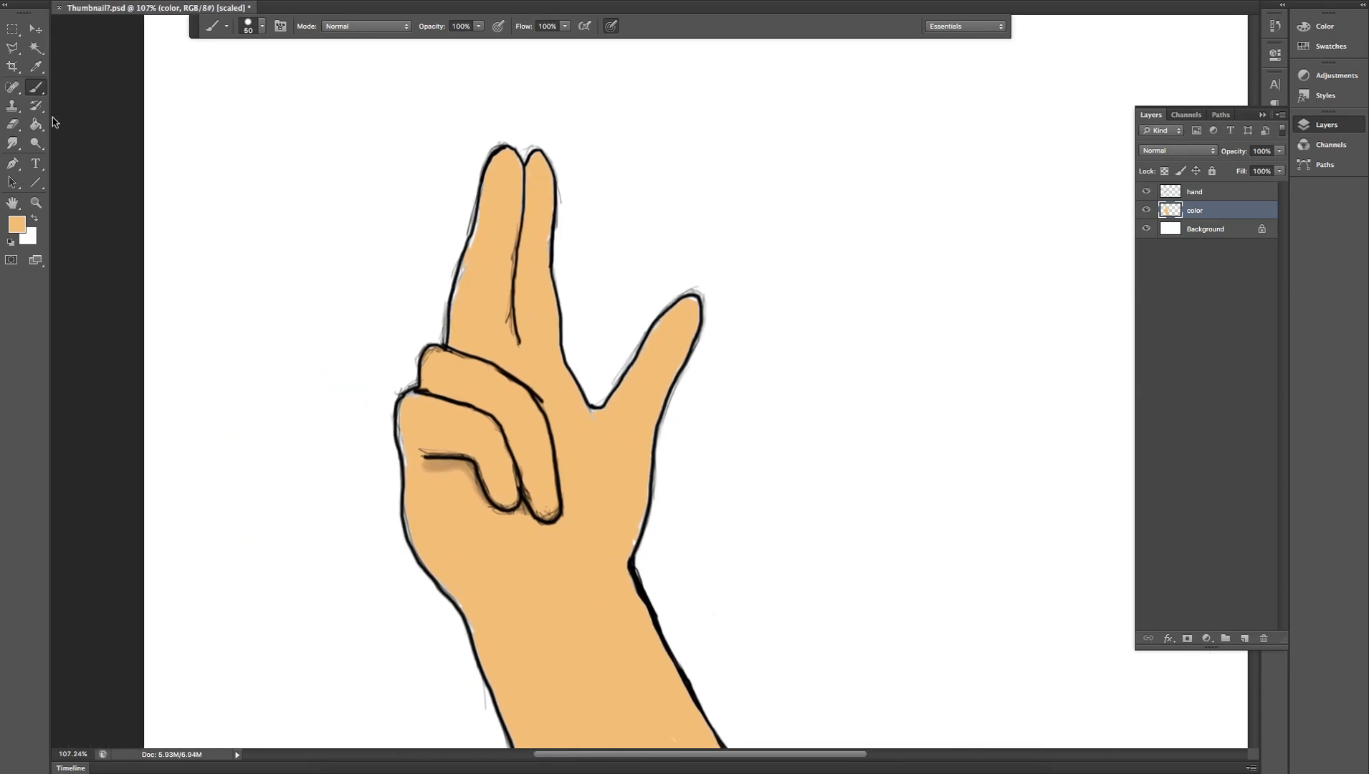
left_click(262, 27)
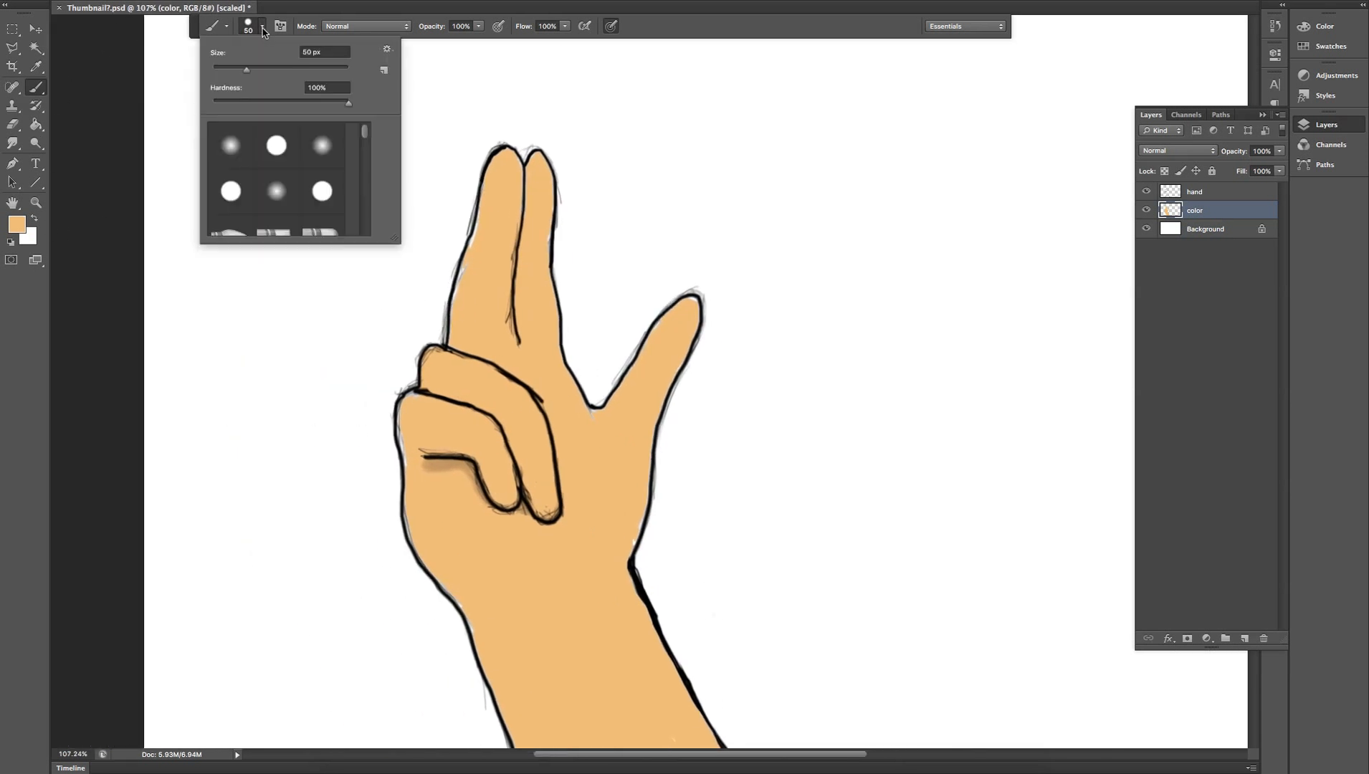
left_click(238, 67)
left_click(263, 26)
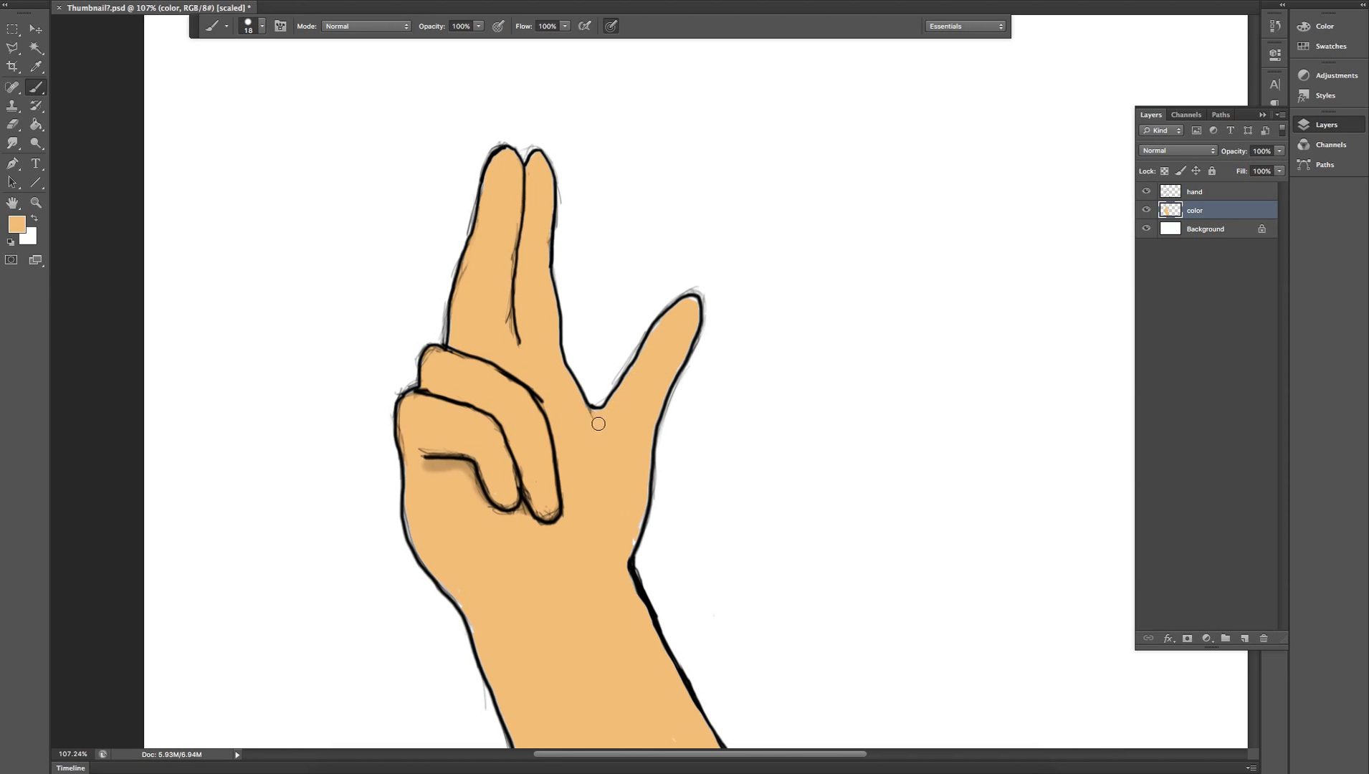
mouse_move(445, 580)
left_mouse_down()
mouse_move(477, 642)
mouse_move(458, 606)
left_mouse_up()
left_click_drag(424, 530, 407, 451)
mouse_move(428, 542)
left_mouse_down()
mouse_move(415, 539)
mouse_move(465, 614)
left_mouse_up()
mouse_move(661, 484)
left_mouse_down()
mouse_move(623, 548)
mouse_move(656, 505)
left_mouse_up()
Set the foreground colour to the lighter flesh tone #f8d19a.
left_click(15, 227)
left_click_drag(160, 388, 136, 390)
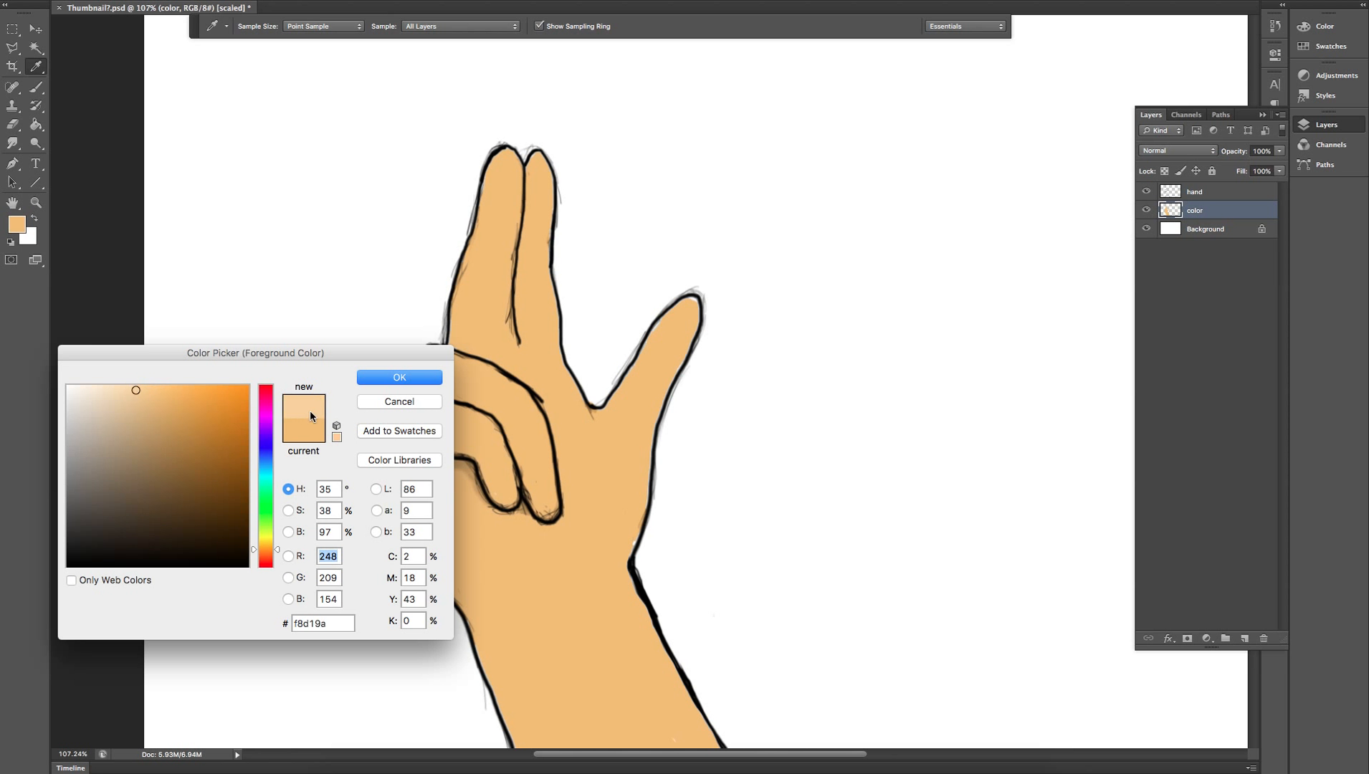
left_click(400, 377)
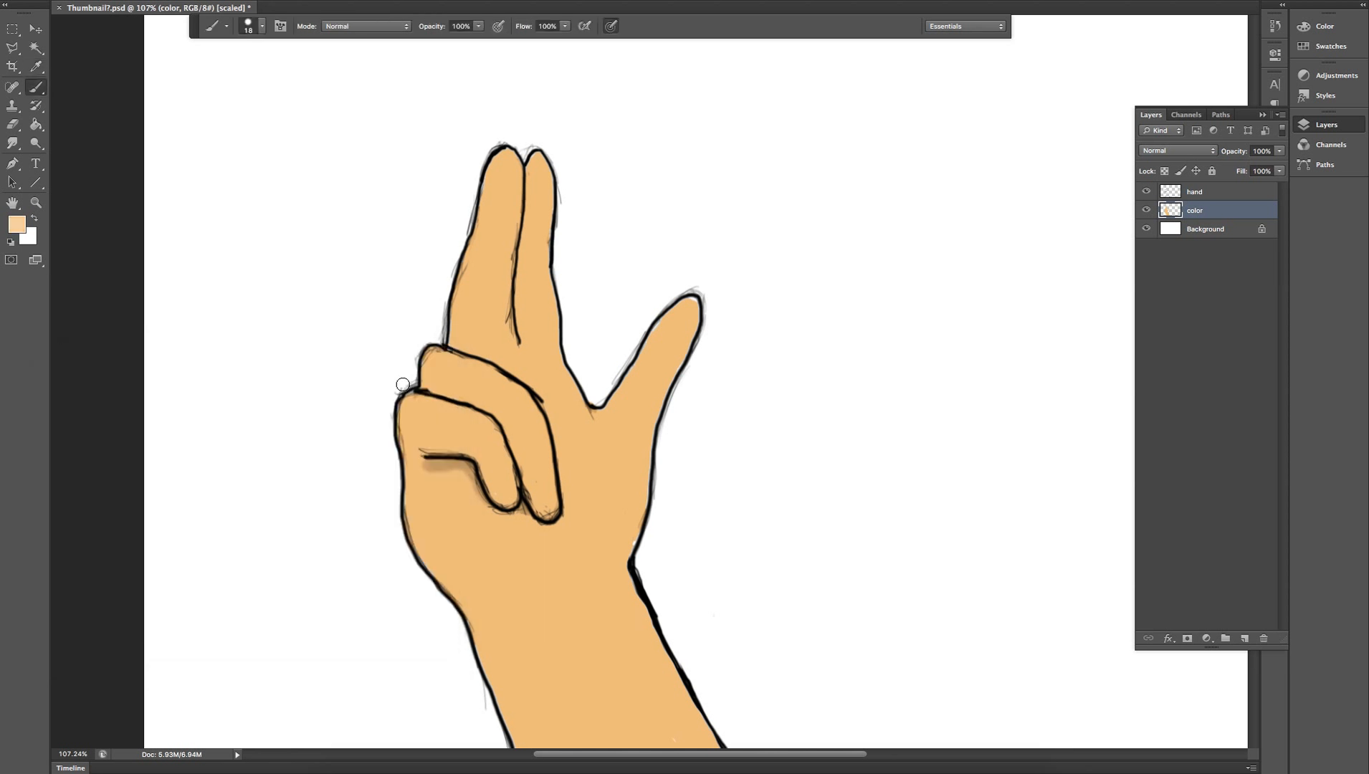
Set the foreground colour to the darker flesh tone #d2a769 and return to the Brush tool.
left_click(19, 235)
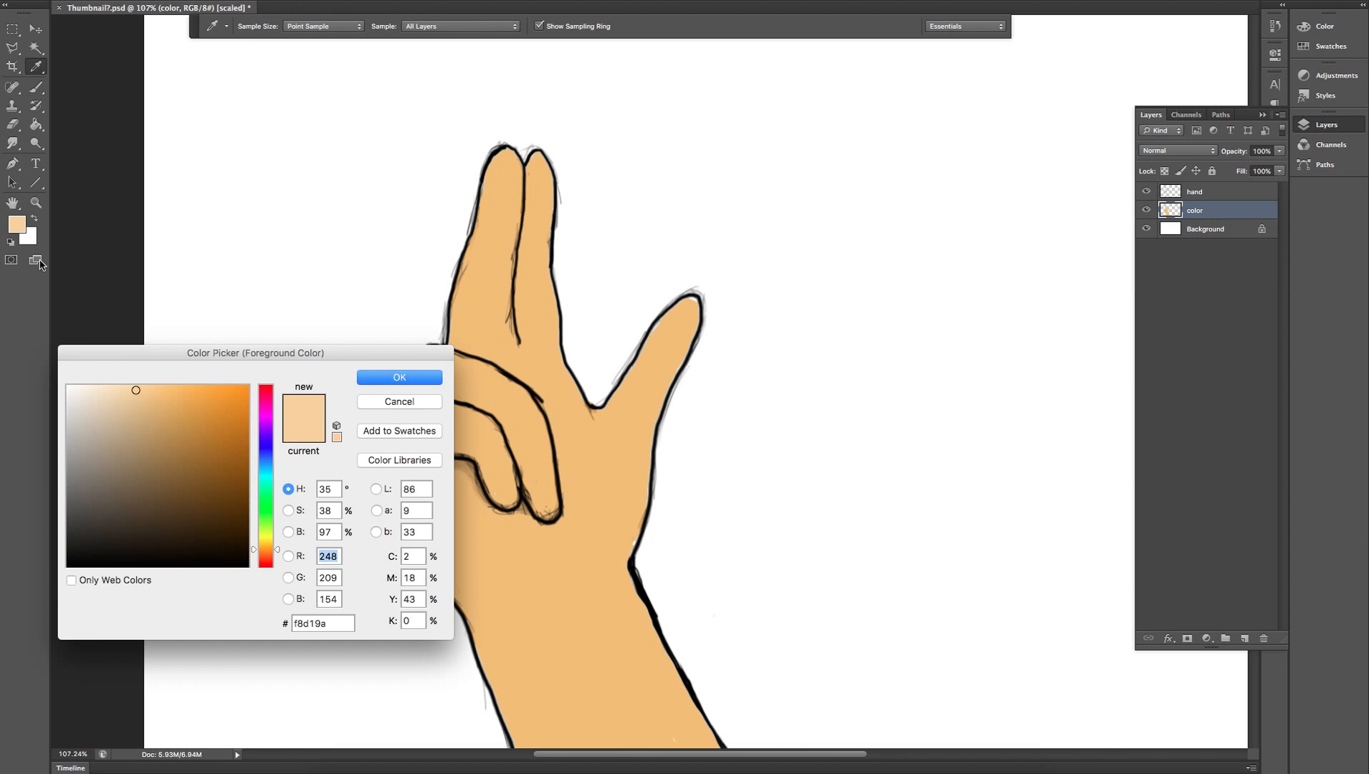
left_click(146, 420)
left_click_drag(155, 449, 158, 417)
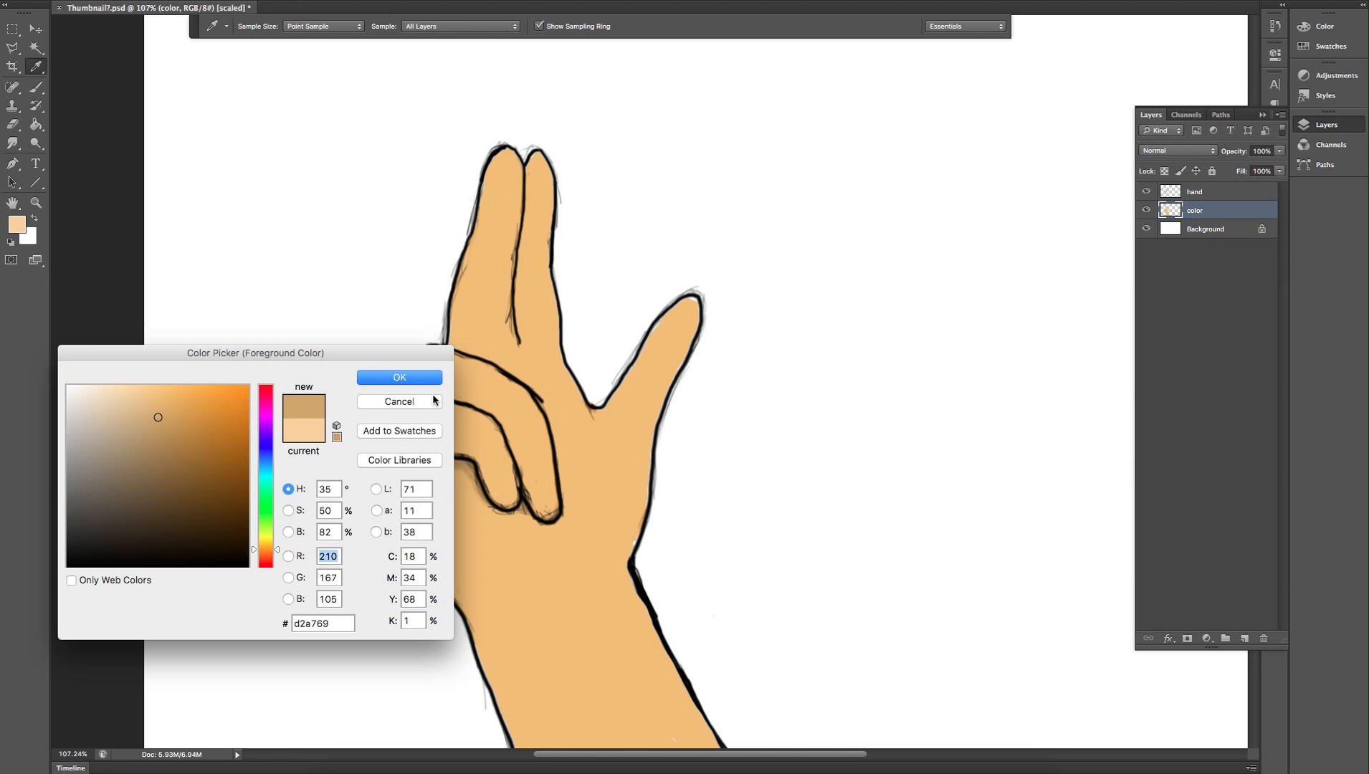
key("Return")
key("b")
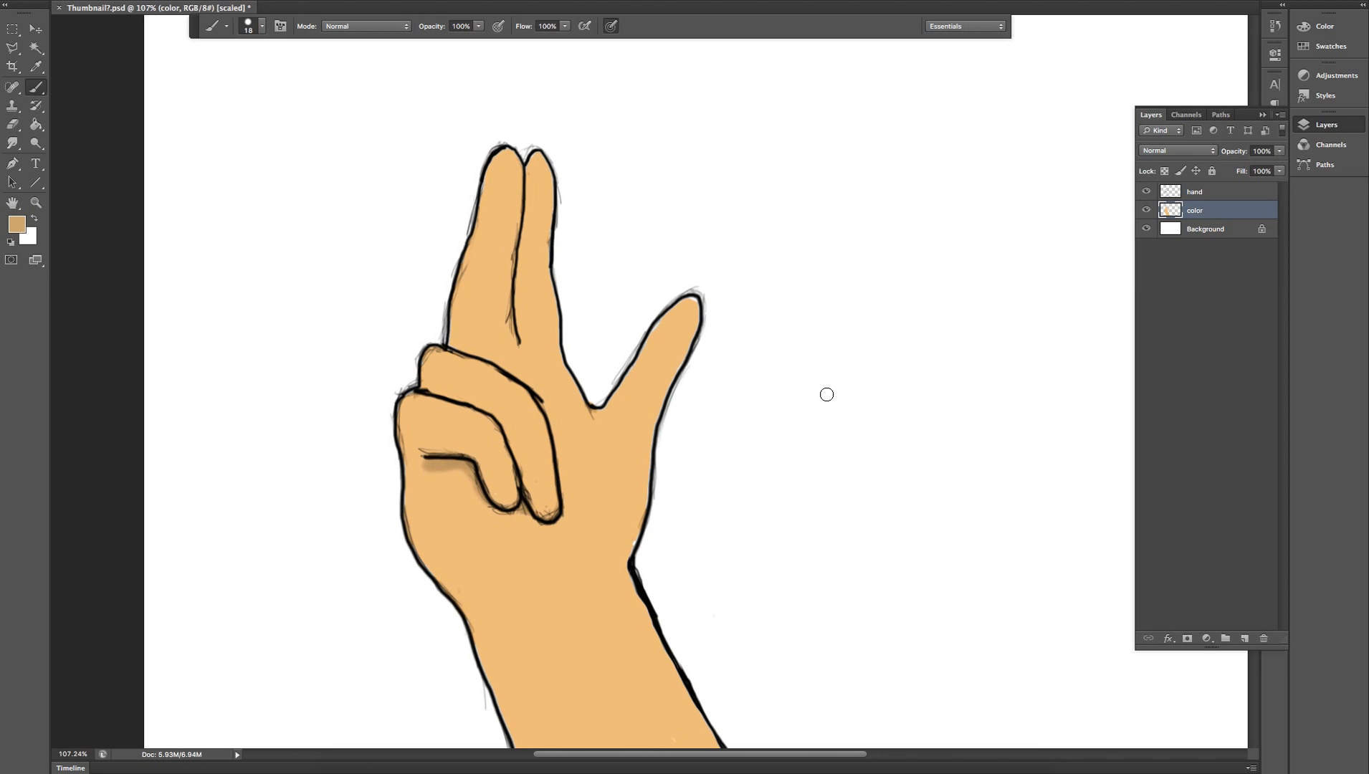
Add a new layer above the color layer and name it shadows.
scroll(827, 394, "down", 5)
scroll(827, 394, "right", 3)
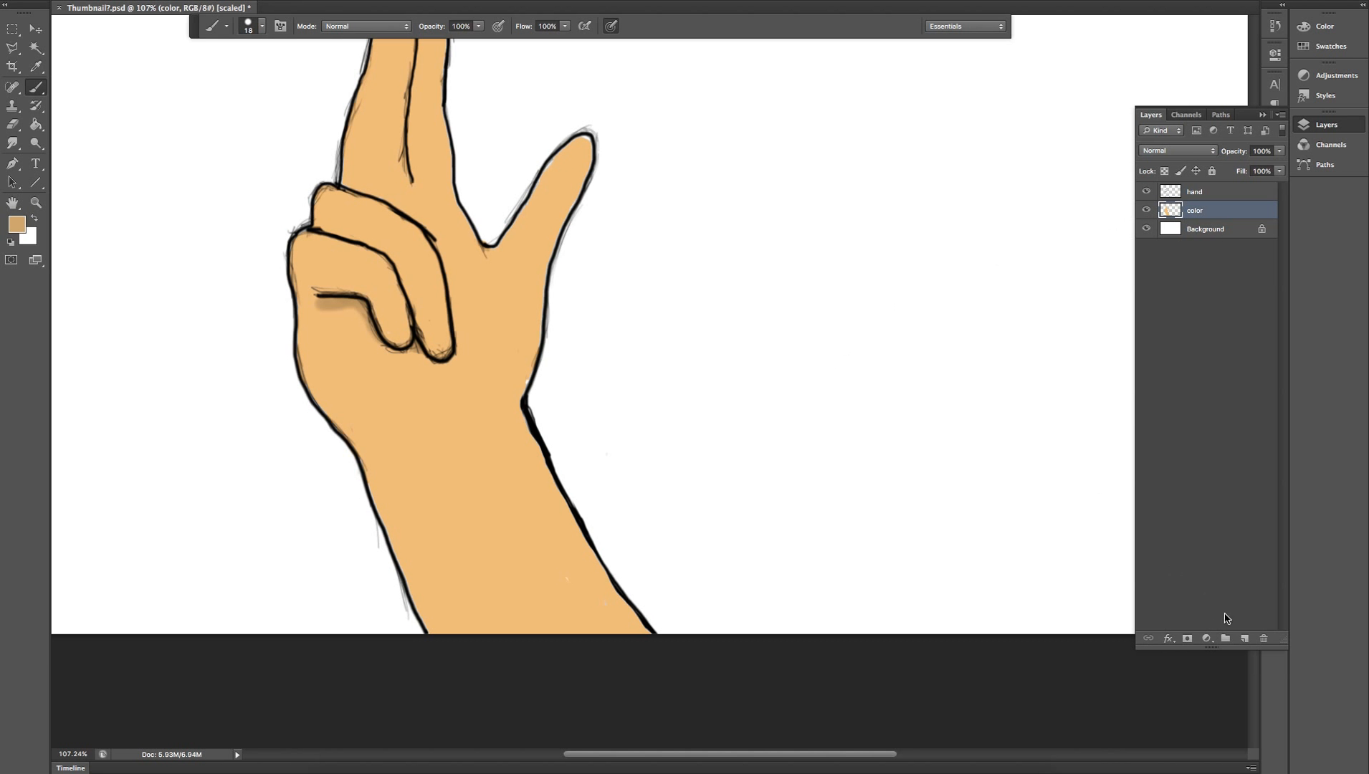
left_click(1245, 638)
double_click(1198, 210)
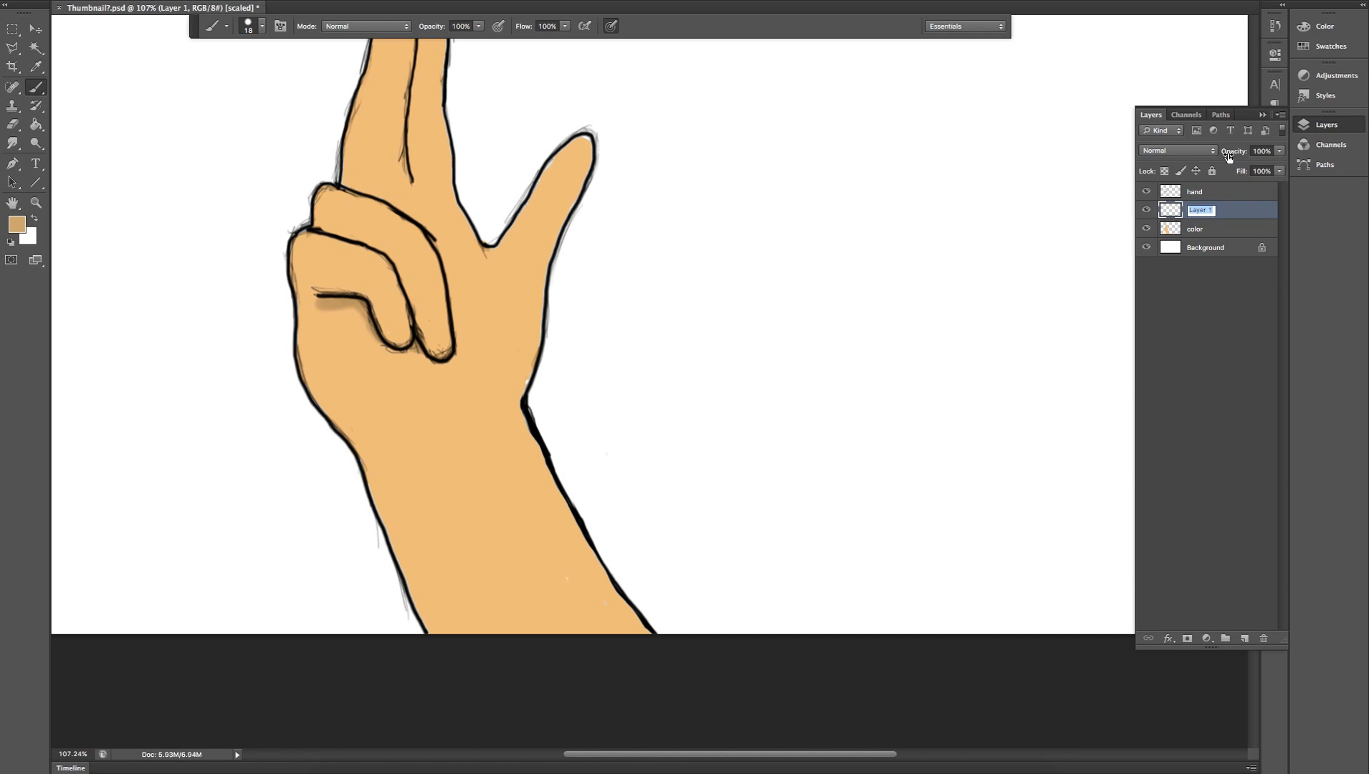
type("shadows")
key("Return")
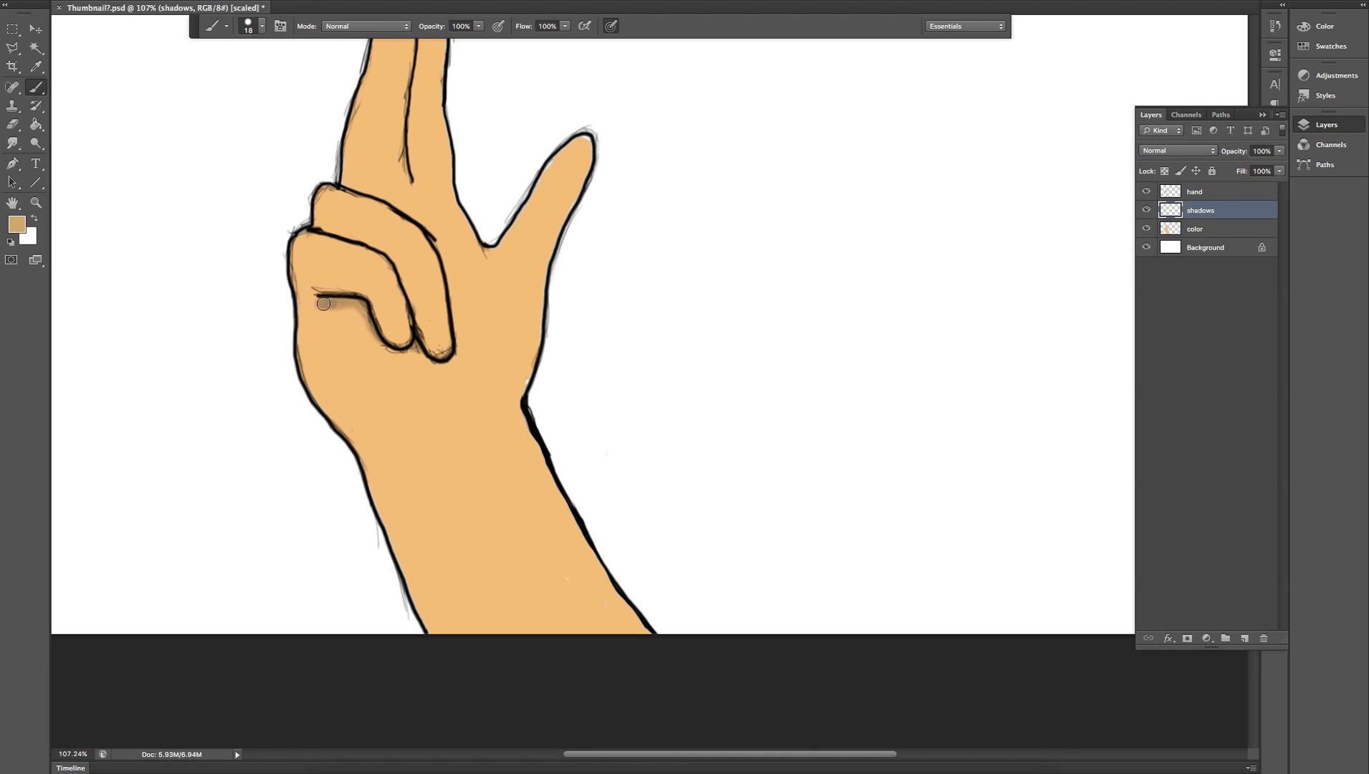
Paint darker-tone shading on the shadows layer beneath the folded fingers, along the line between the raised fingers and at the thumb's web.
mouse_move(327, 306)
left_mouse_down()
mouse_move(359, 314)
mouse_move(361, 302)
mouse_move(394, 358)
mouse_move(379, 339)
mouse_move(448, 365)
left_mouse_up()
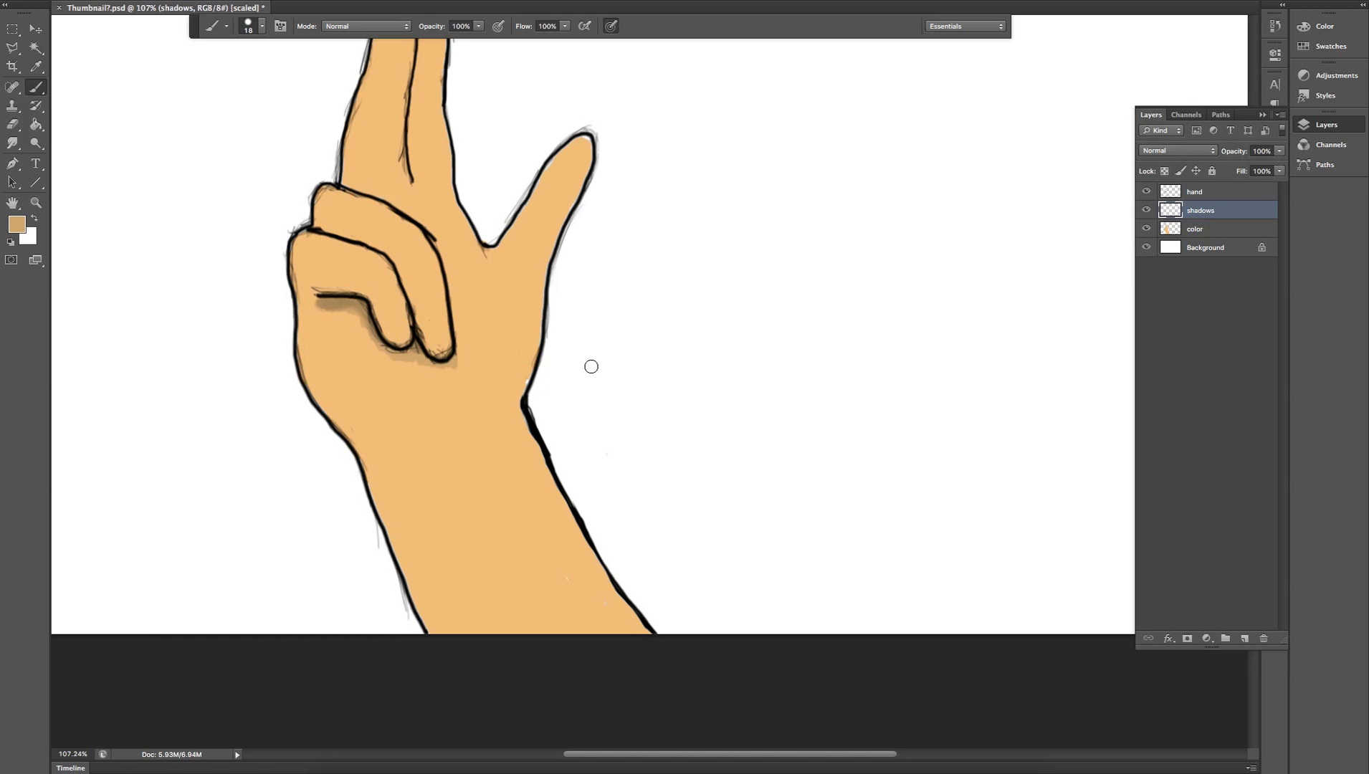
scroll(746, 372, "up", 3)
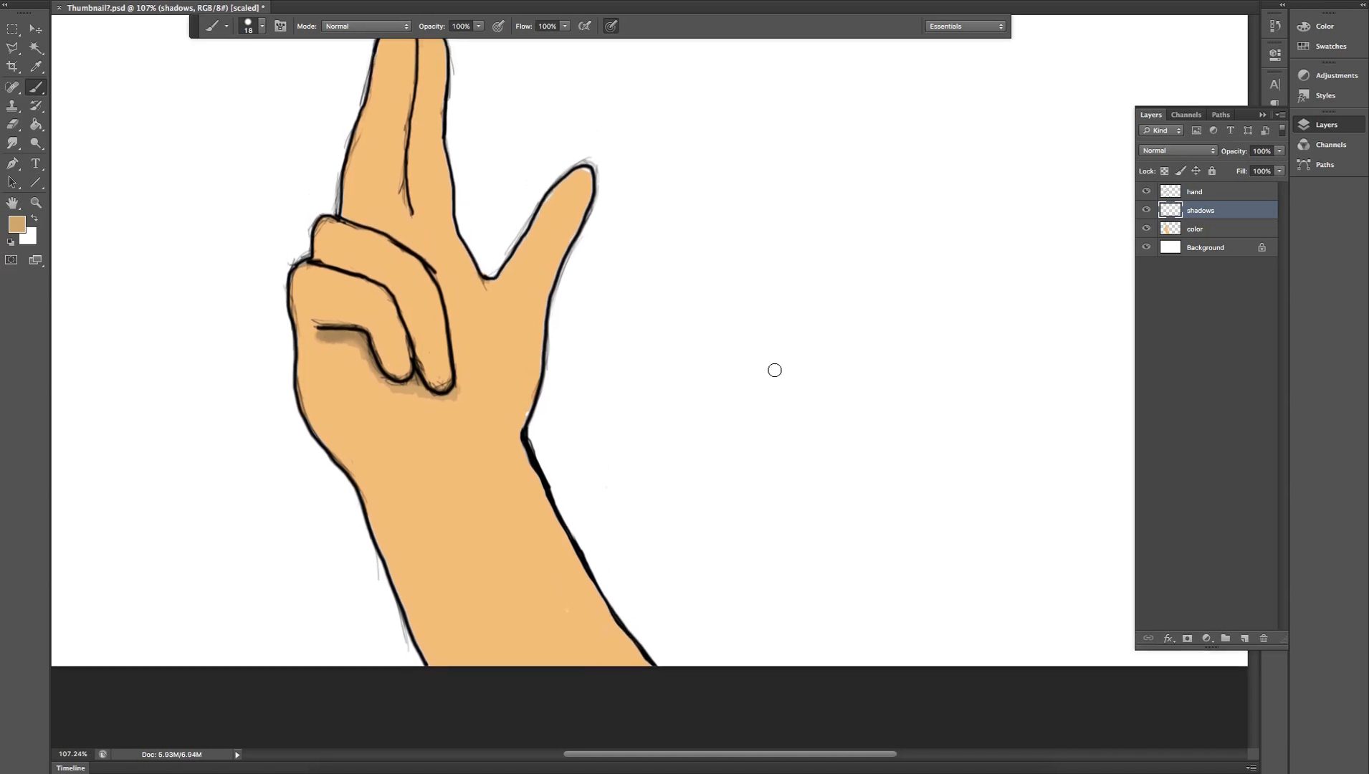
scroll(774, 370, "up", 5)
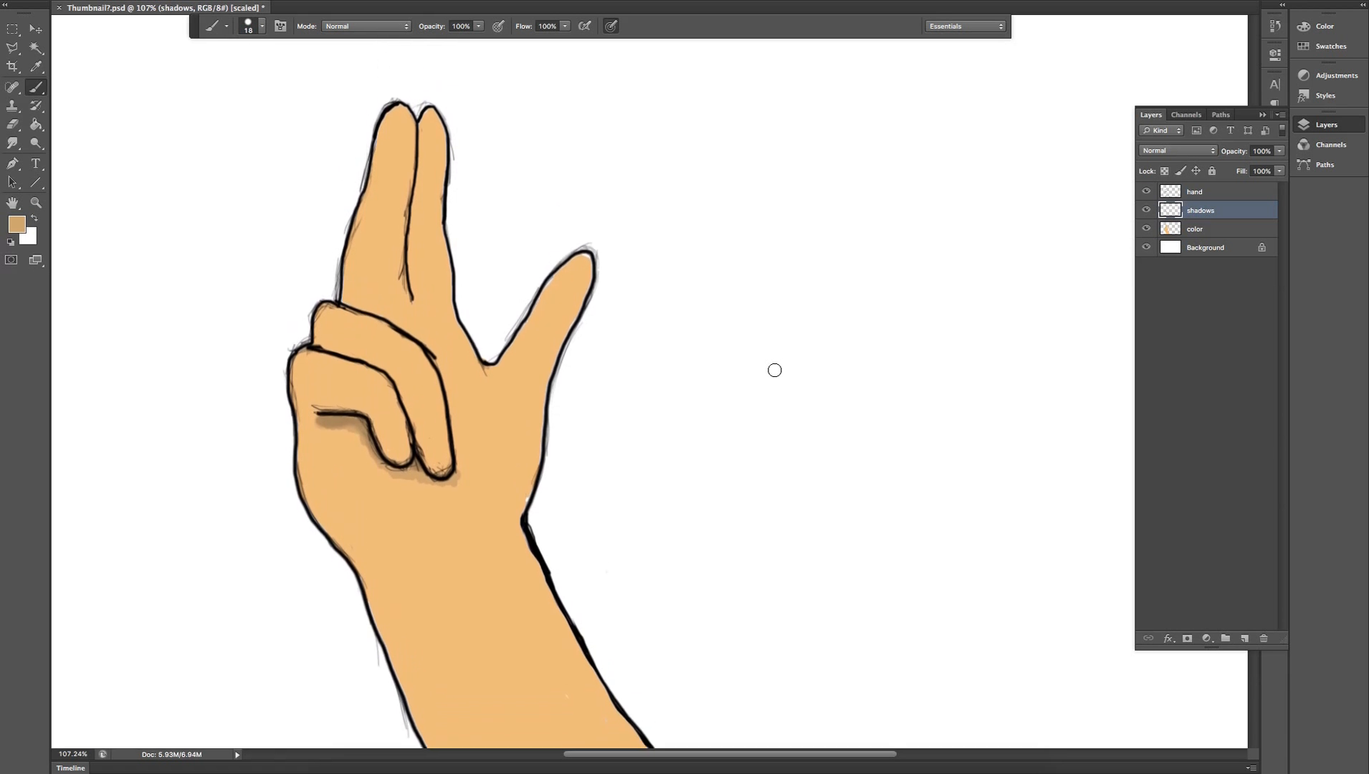
scroll(775, 370, "up", 4)
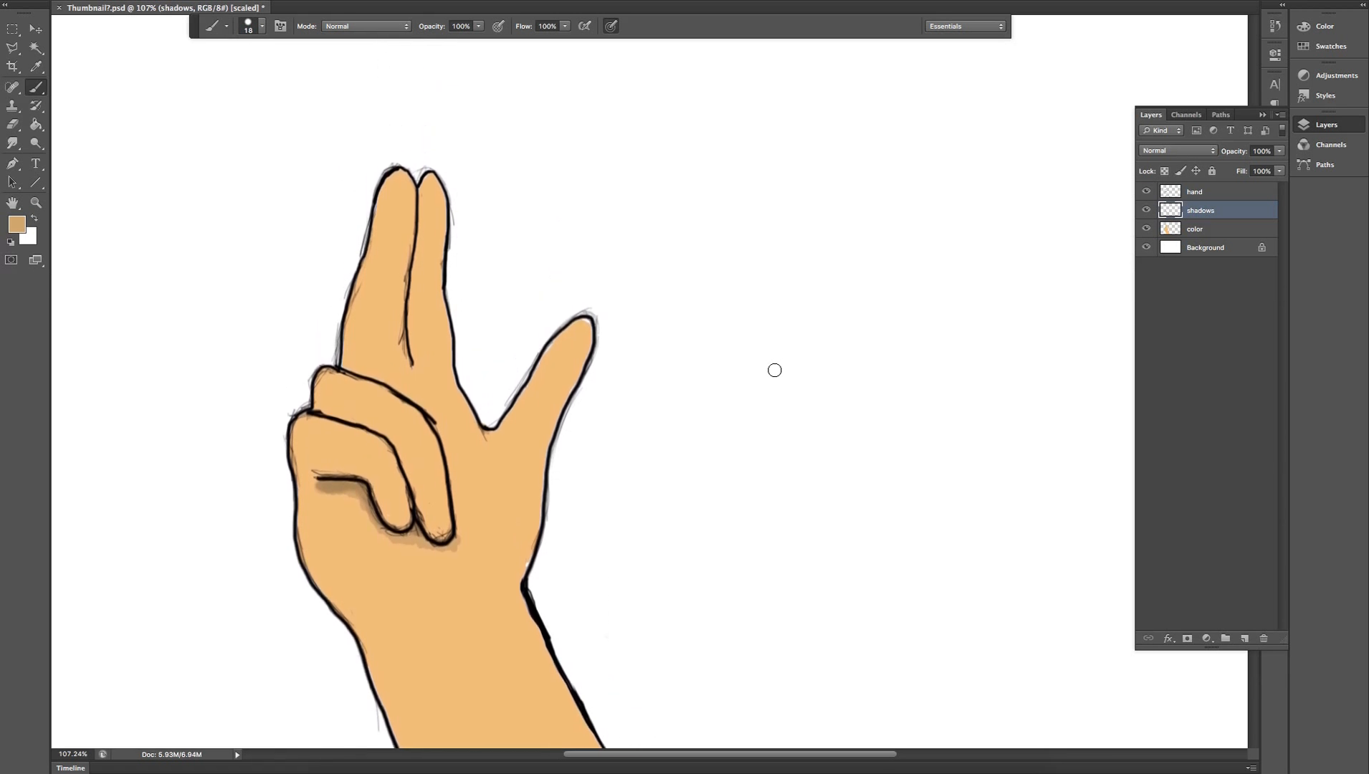
scroll(774, 370, "up", 5)
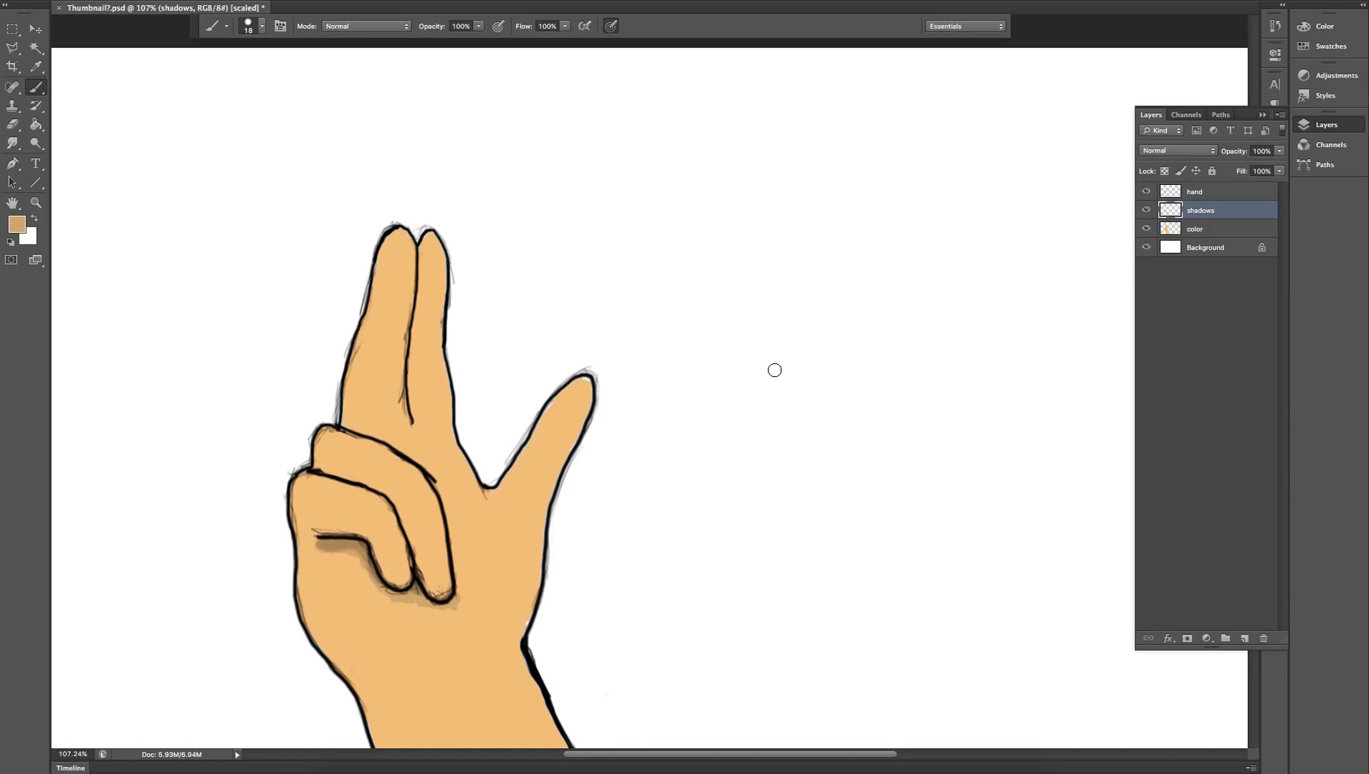
scroll(622, 520, "up", 20)
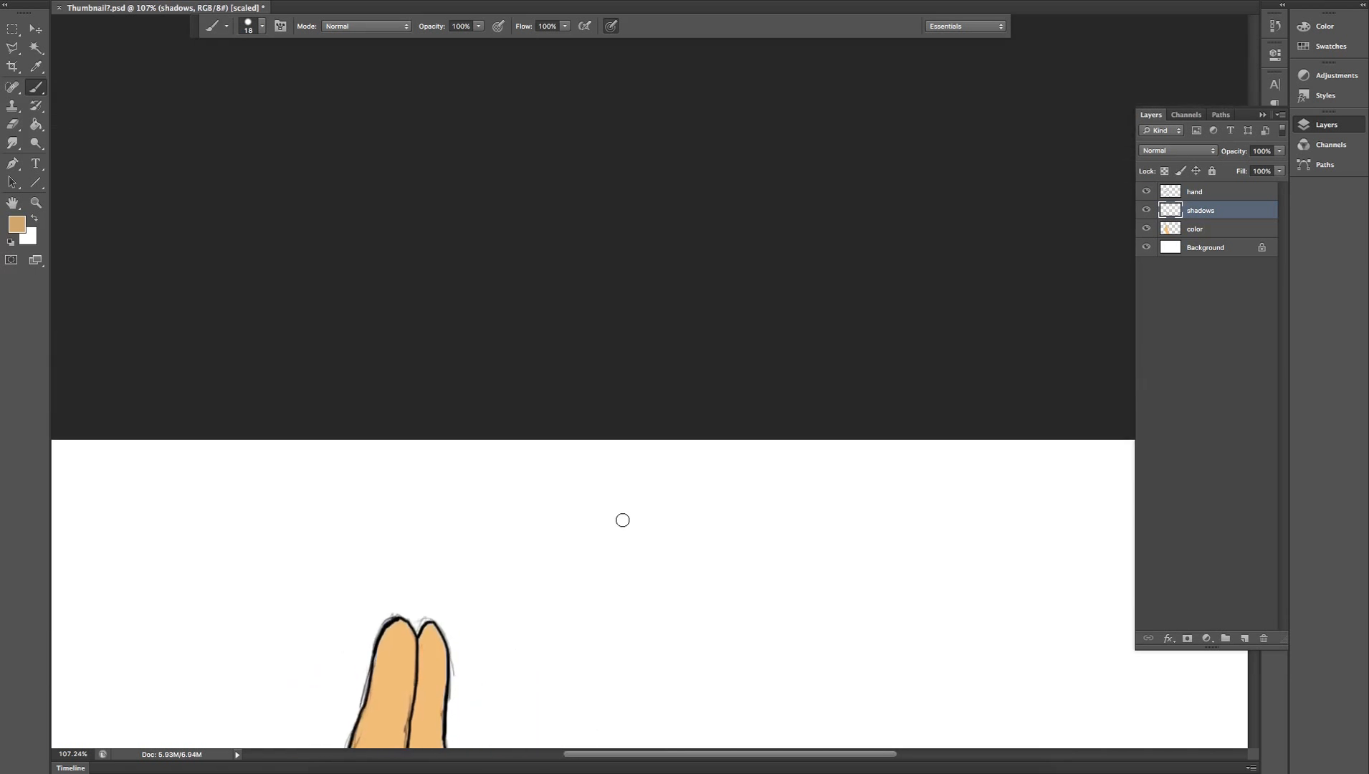
scroll(622, 519, "up", 5)
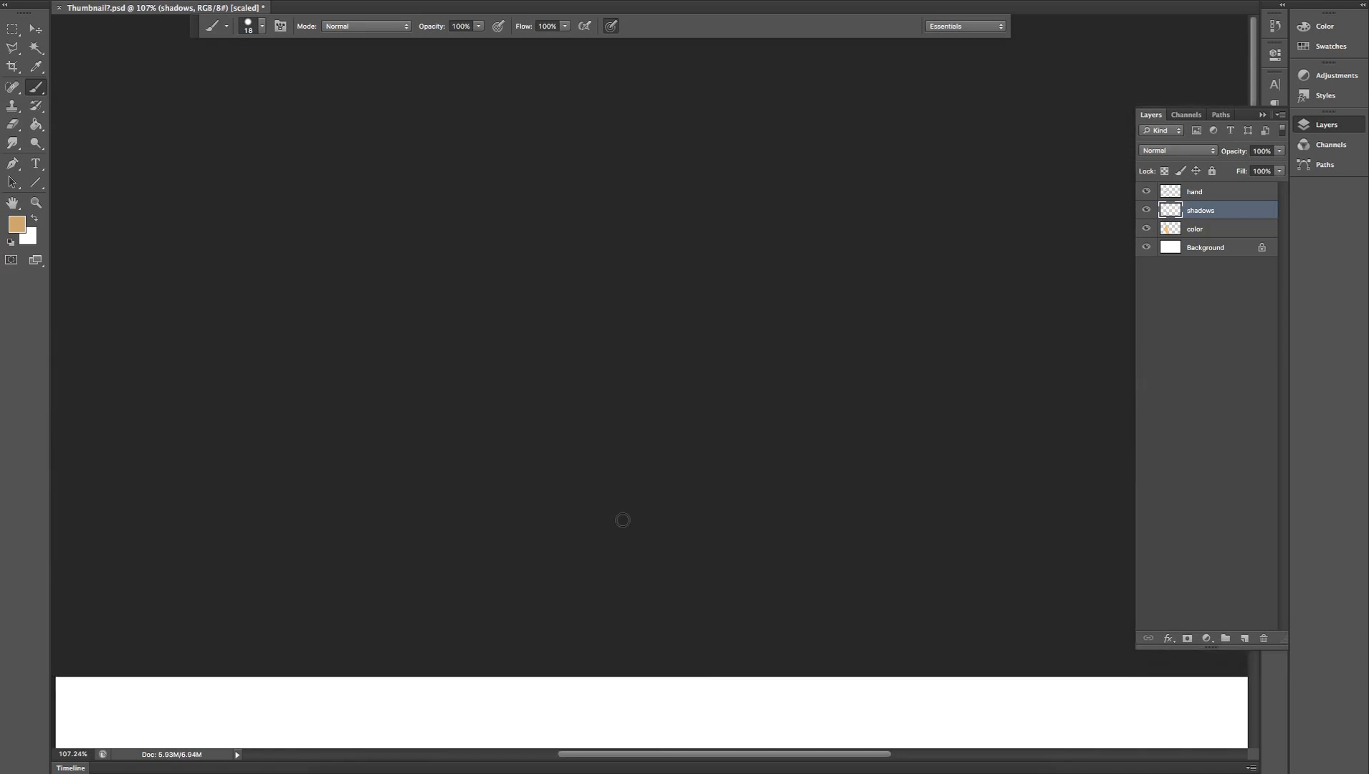
scroll(622, 520, "down", 15)
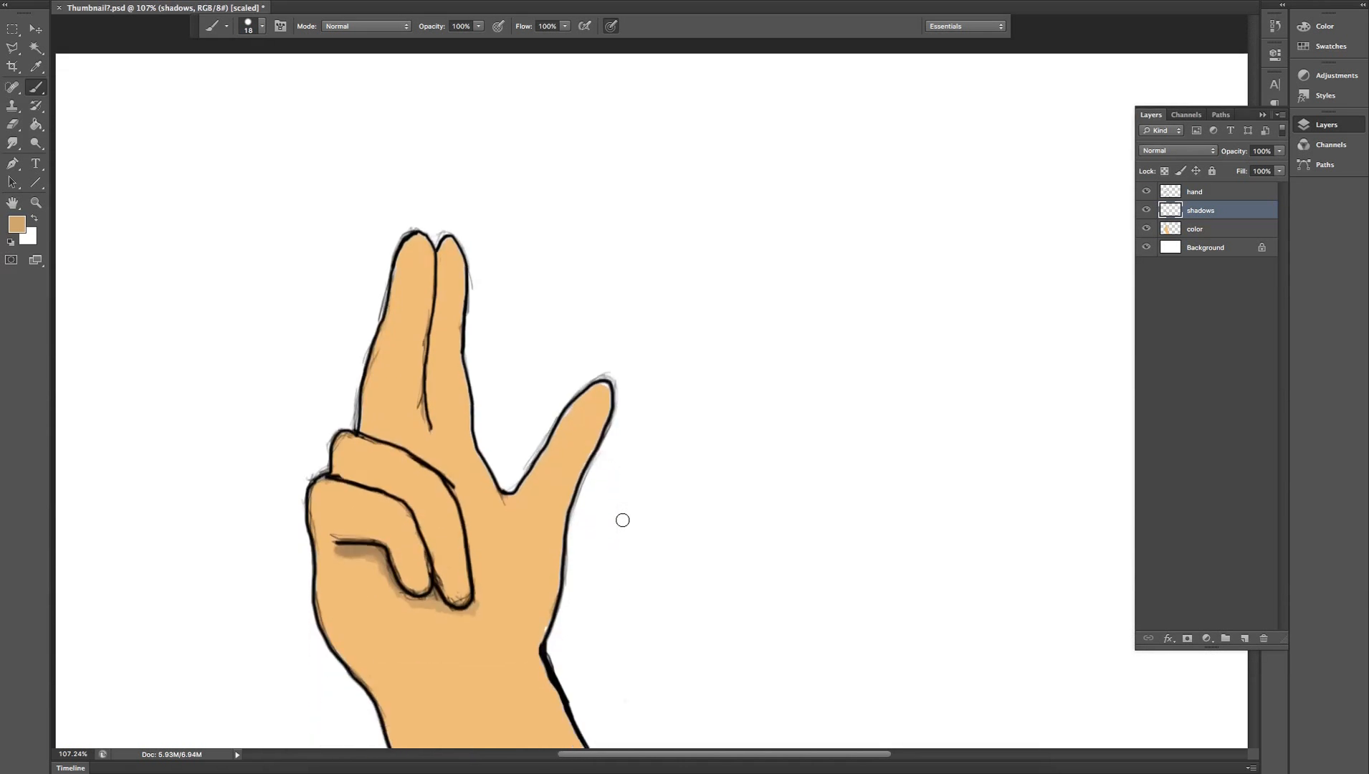
scroll(622, 520, "down", 3)
scroll(622, 520, "up", 4)
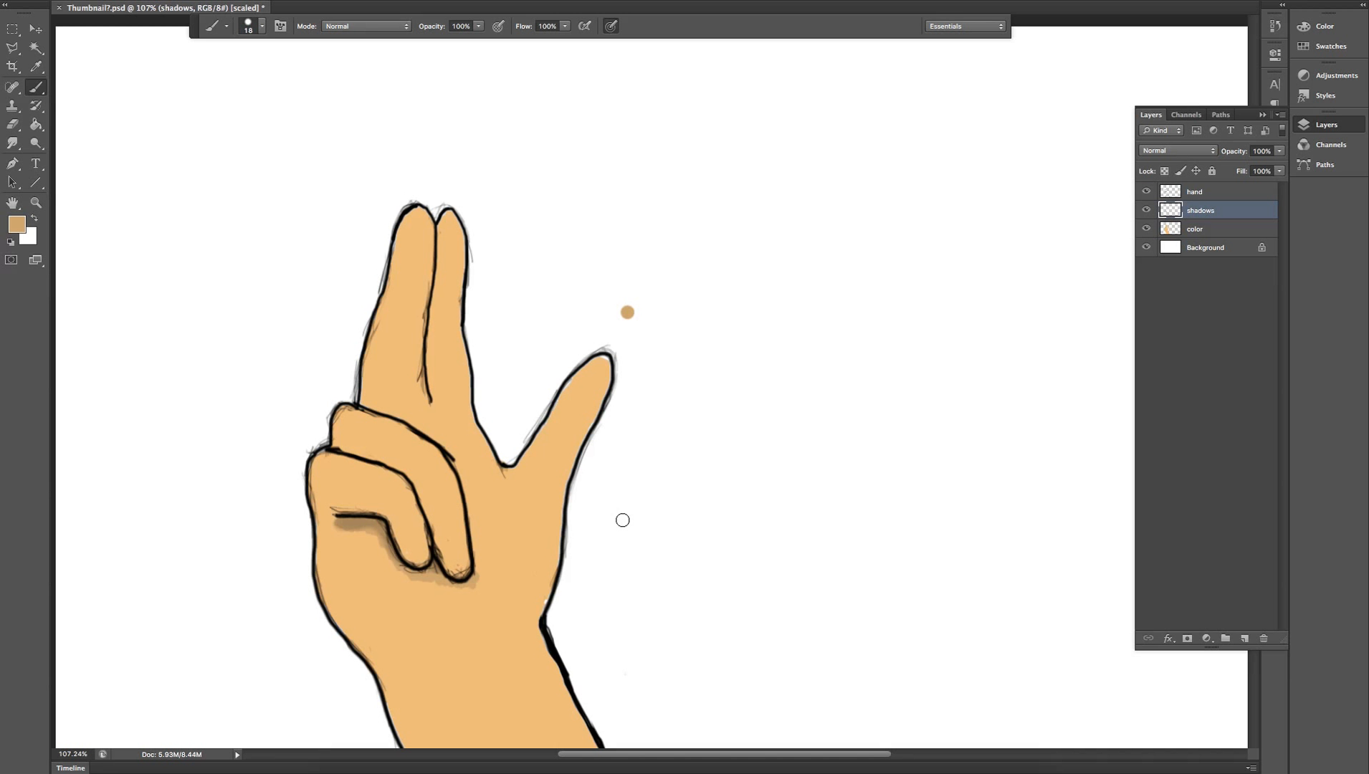
key("ctrl+z")
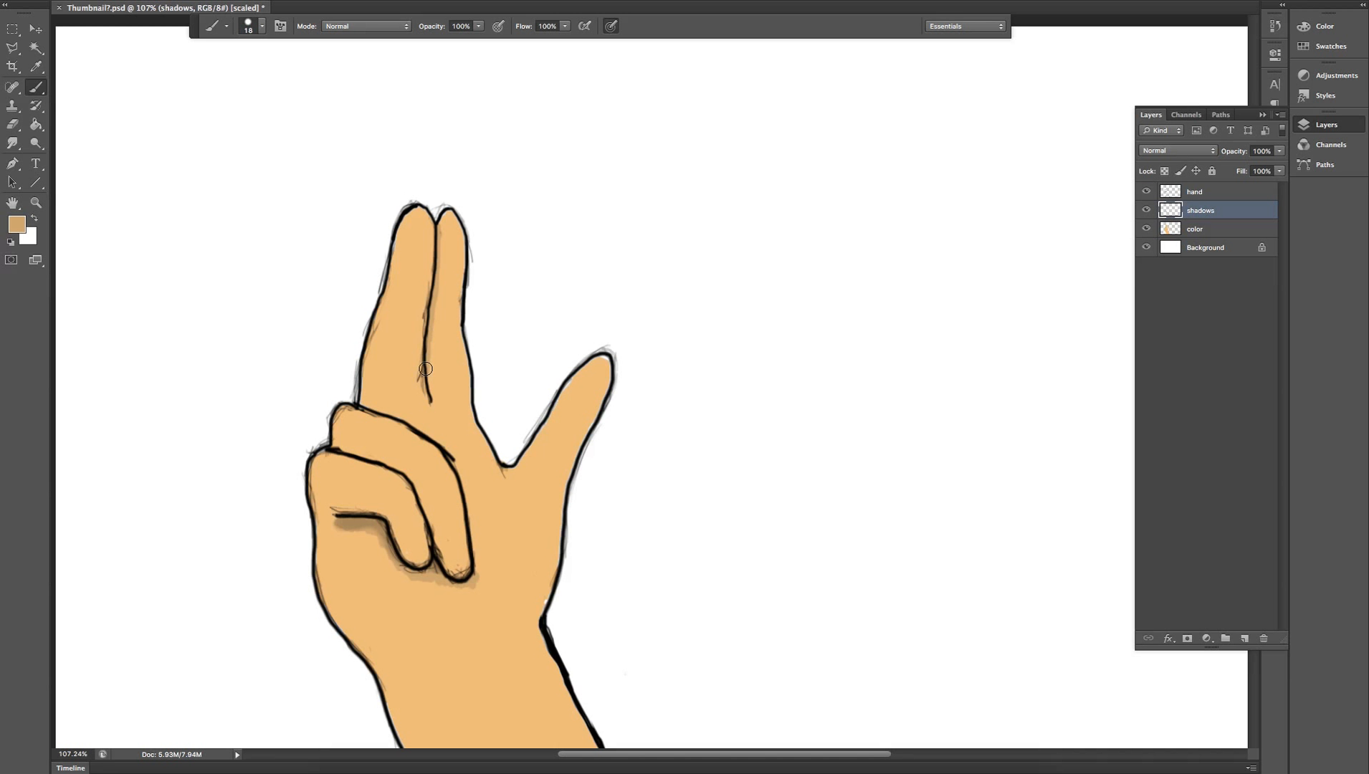
left_click_drag(426, 368, 426, 379)
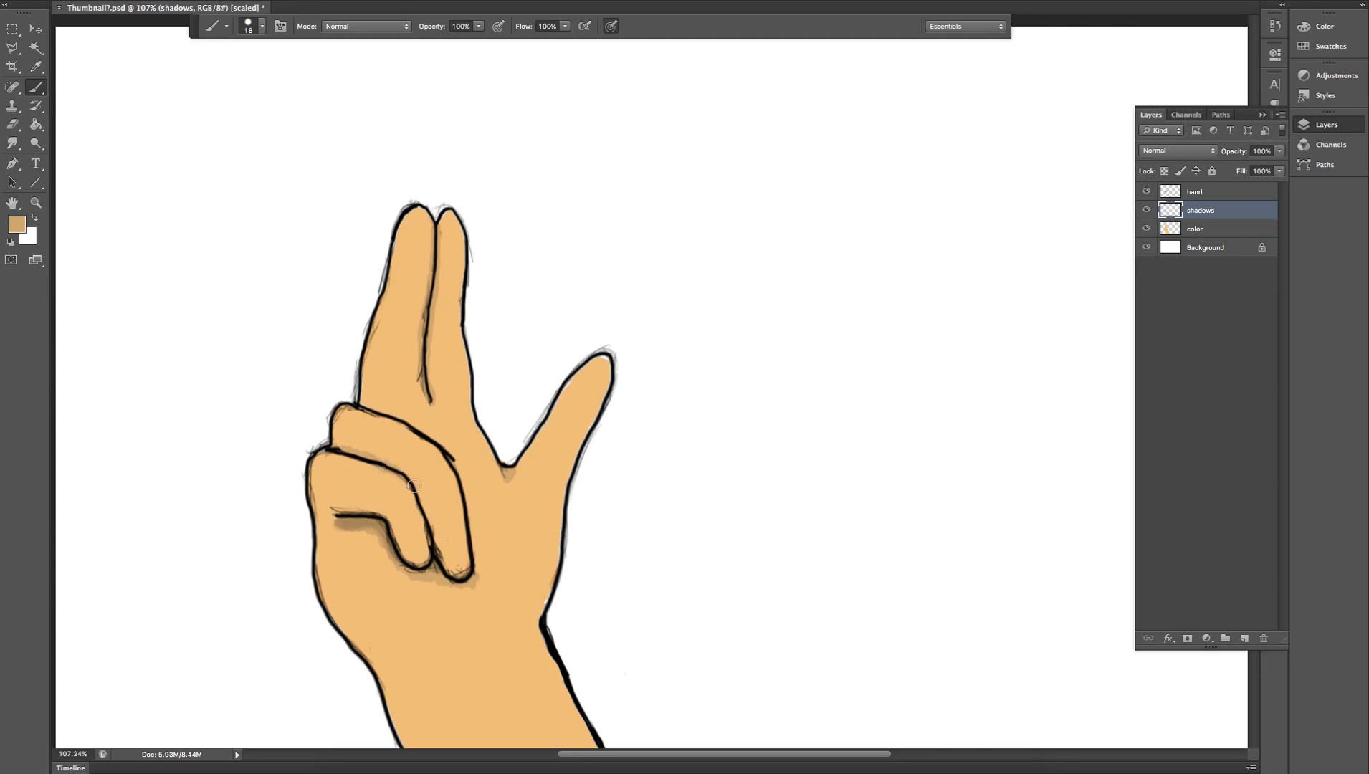
mouse_move(421, 495)
left_mouse_down()
mouse_move(437, 547)
mouse_move(467, 560)
mouse_move(445, 586)
mouse_move(474, 576)
mouse_move(412, 568)
mouse_move(383, 531)
left_mouse_up()
Set the Eraser to a soft round 26 px tip with 0% hardness and soften the shadow edges beneath the folded fingers.
left_click(13, 125)
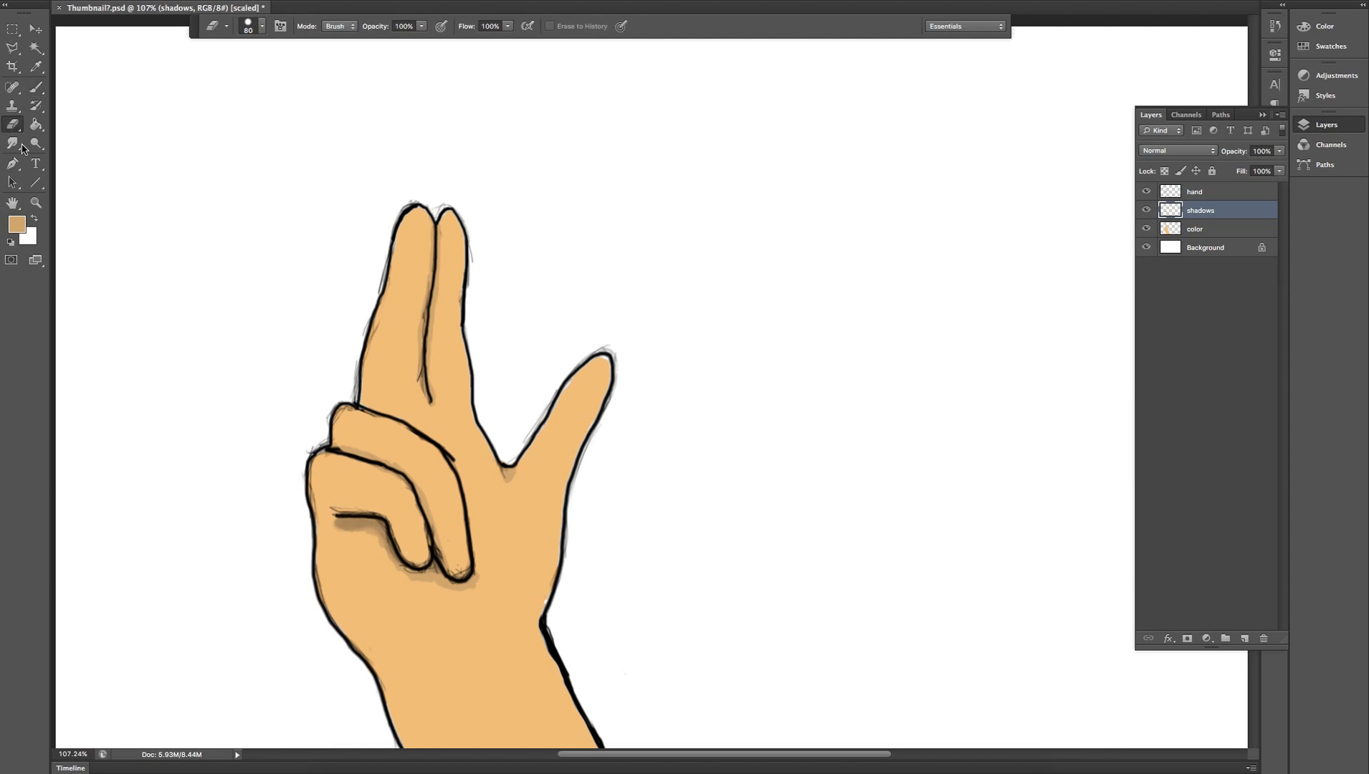
left_click(262, 25)
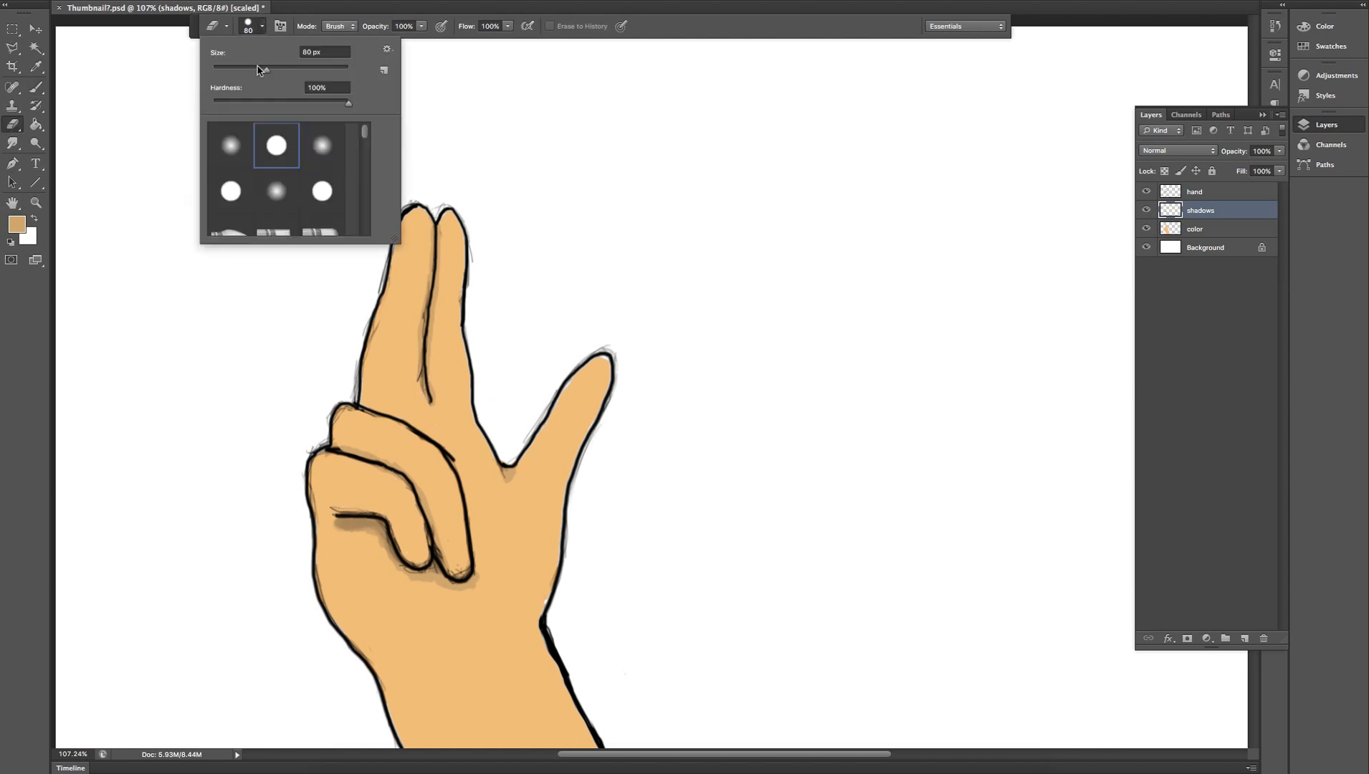
left_click_drag(246, 71, 231, 69)
left_click(224, 158)
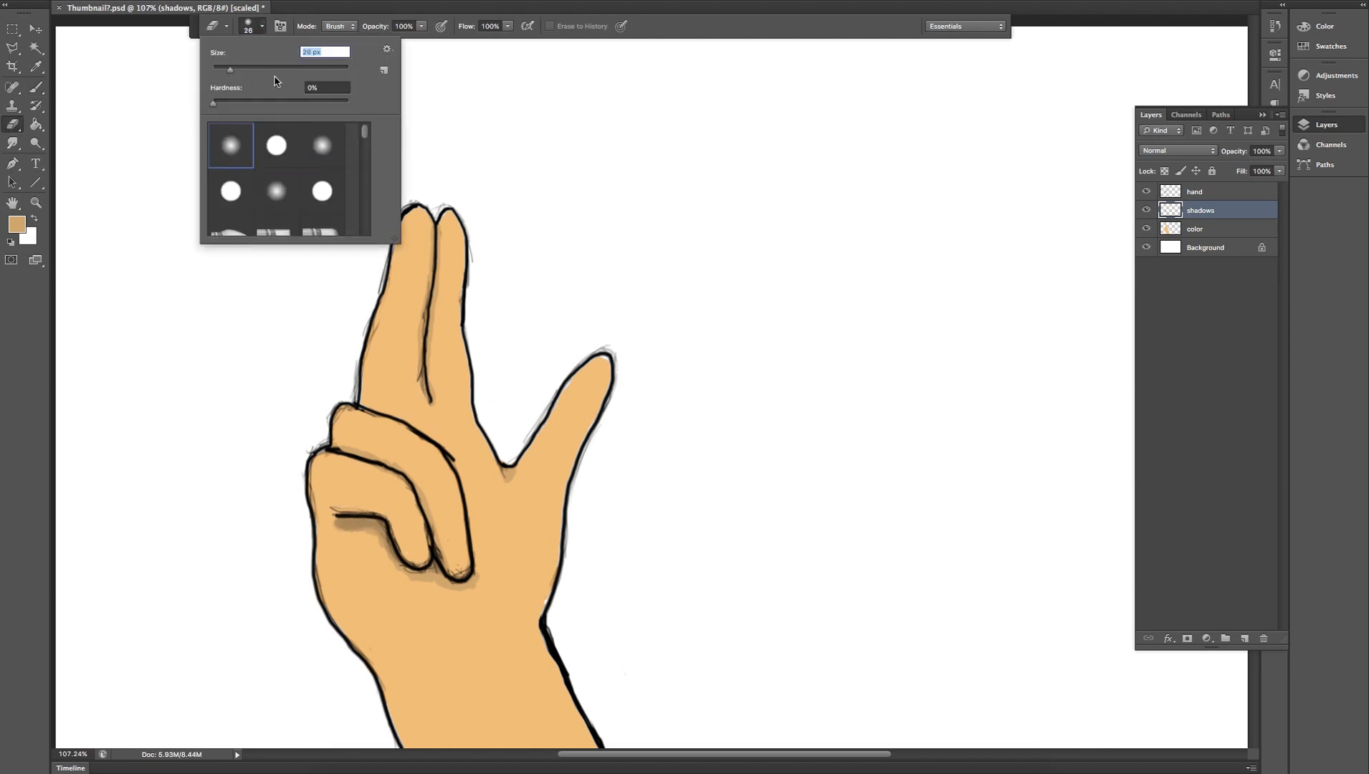
left_click(261, 29)
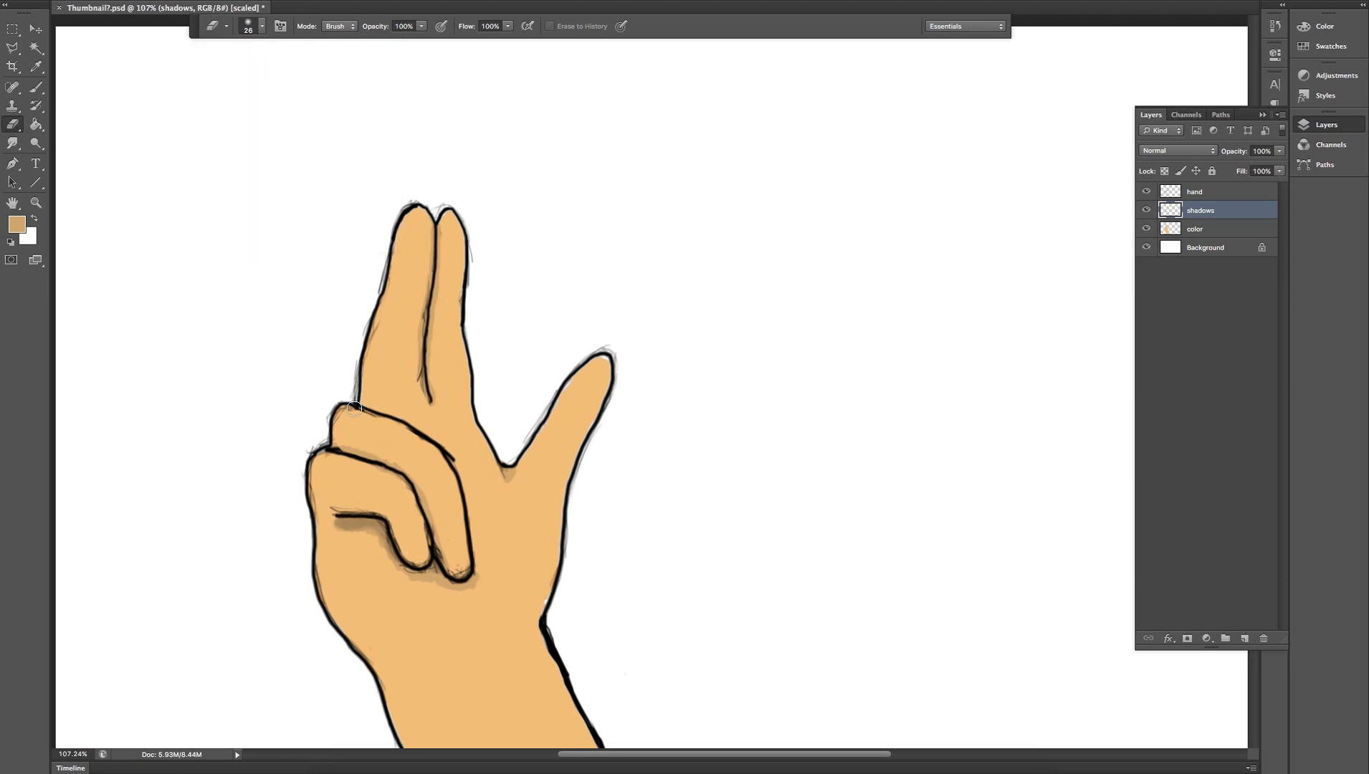
scroll(354, 409, "down", 1)
scroll(354, 409, "down", 5)
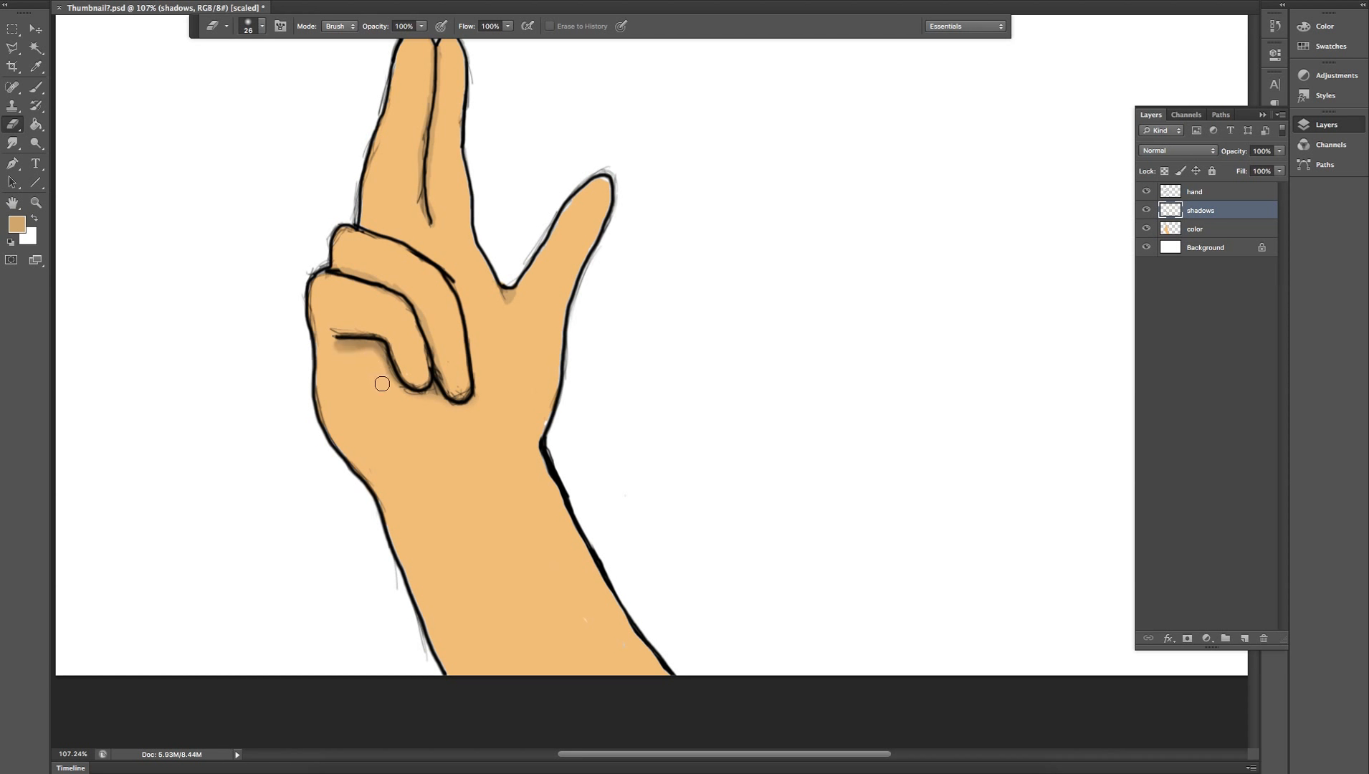
Step back one Eraser stroke in the history after working on the hand layer, and return to the shadows layer.
left_click(1207, 190)
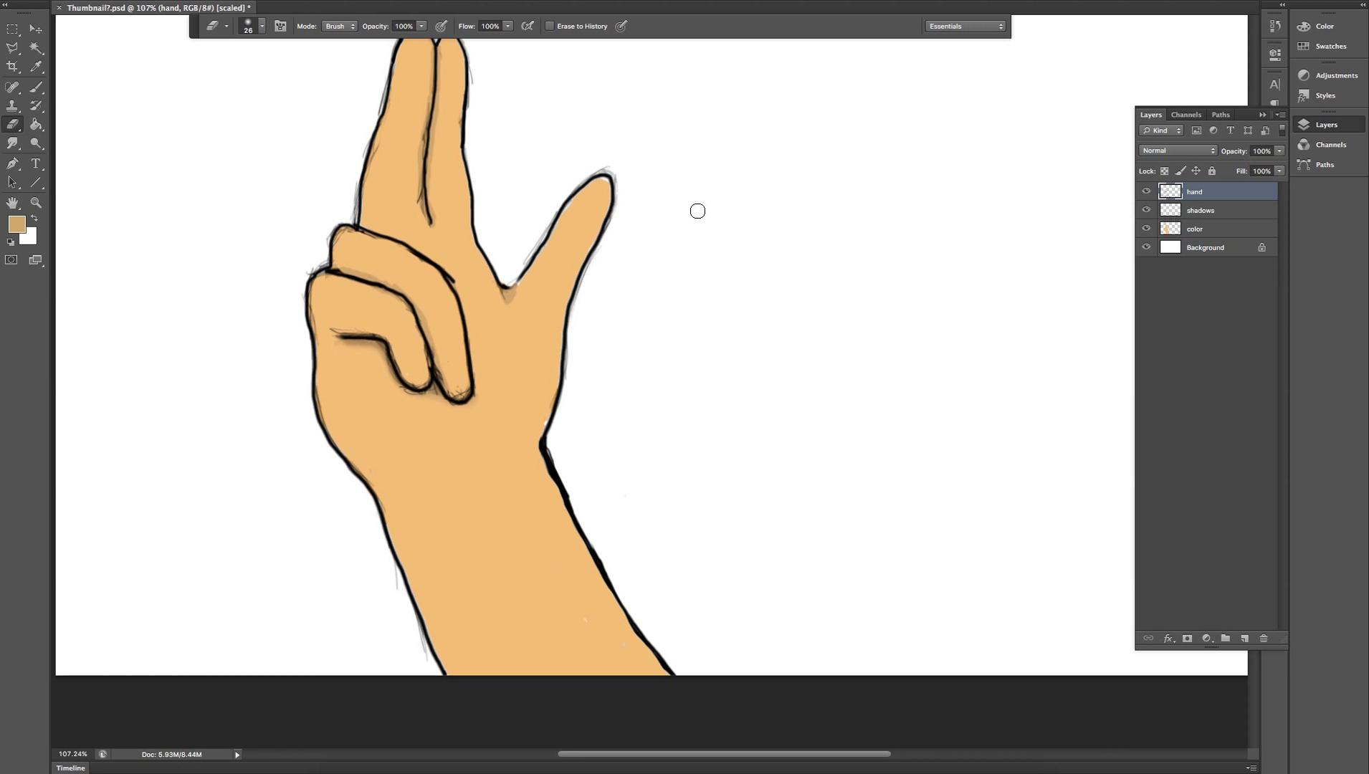
left_click(1275, 25)
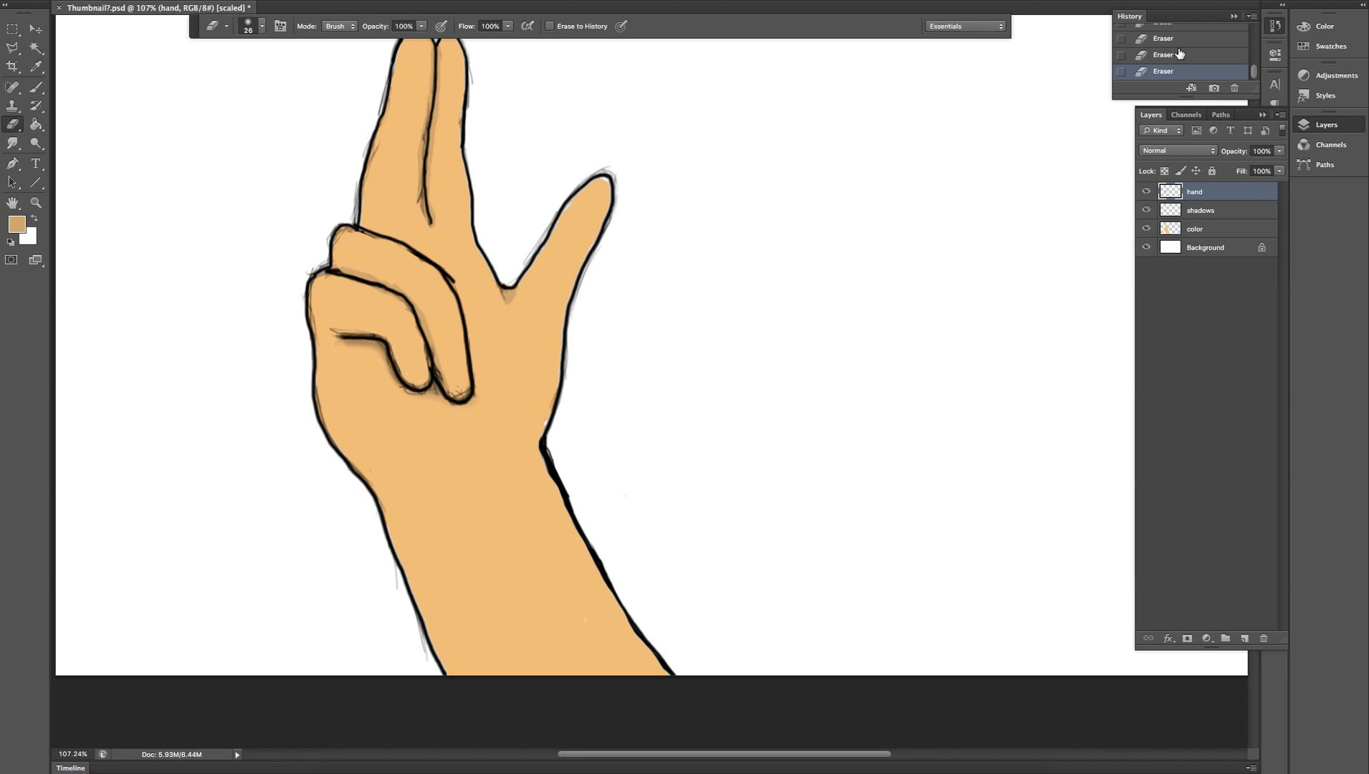
left_click(1176, 56)
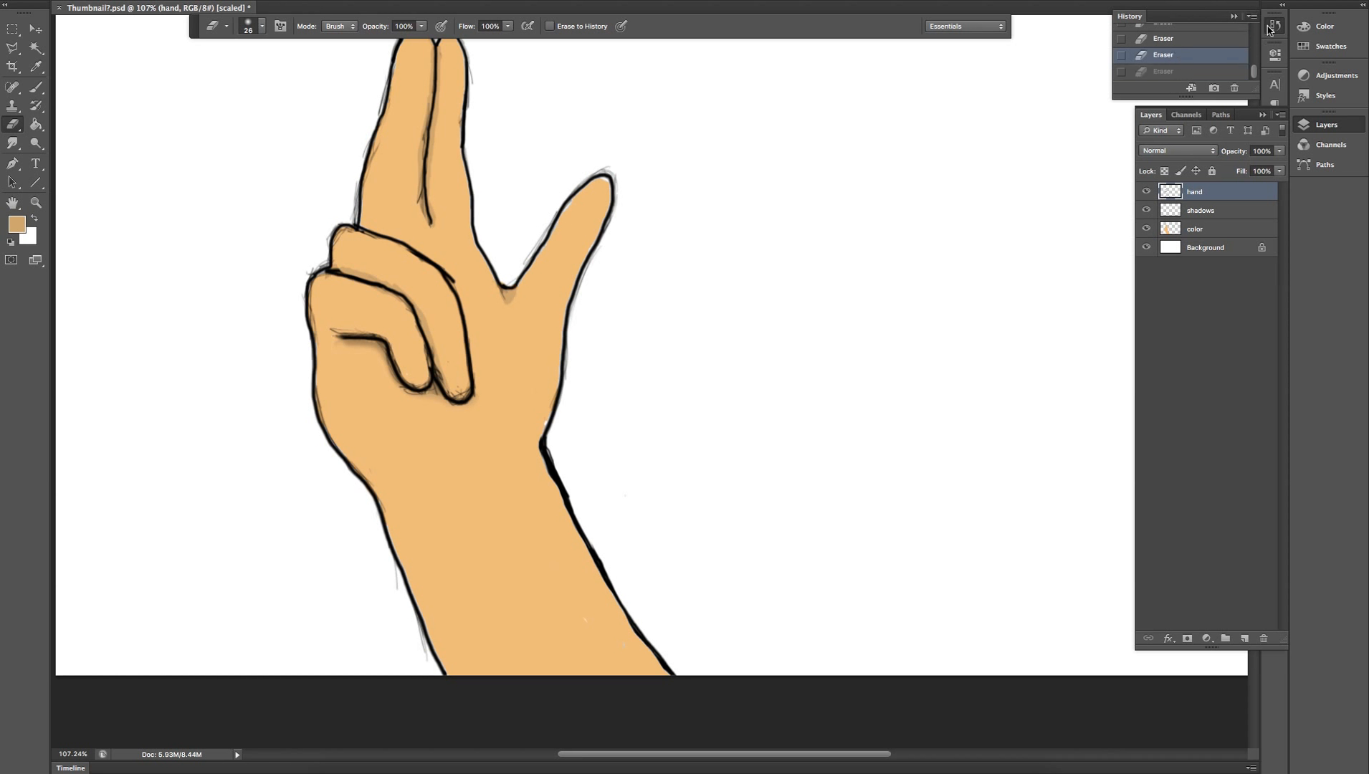
left_click(1208, 212)
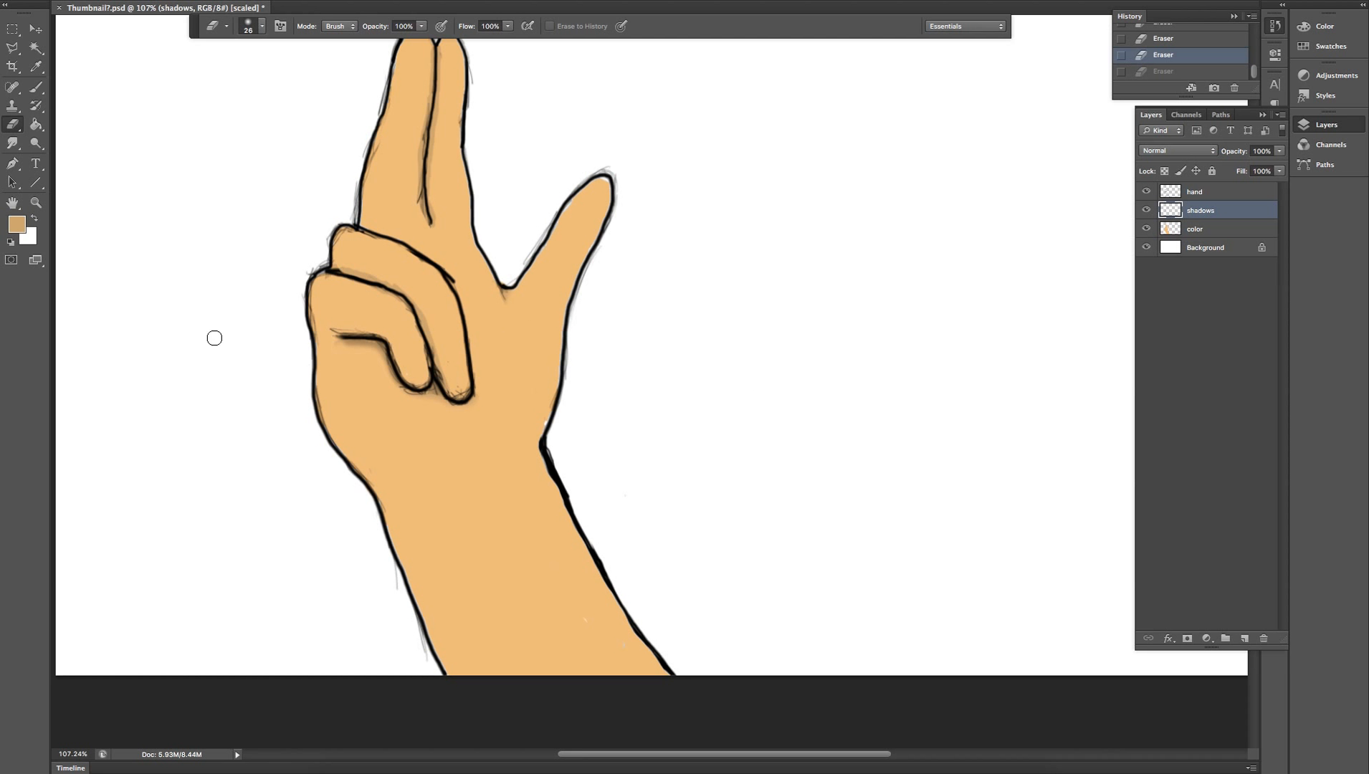
key("ctrl+z")
Swap the foreground and background colours and sample the palm's flesh tone as the background colour with the Eyedropper.
left_click(34, 218)
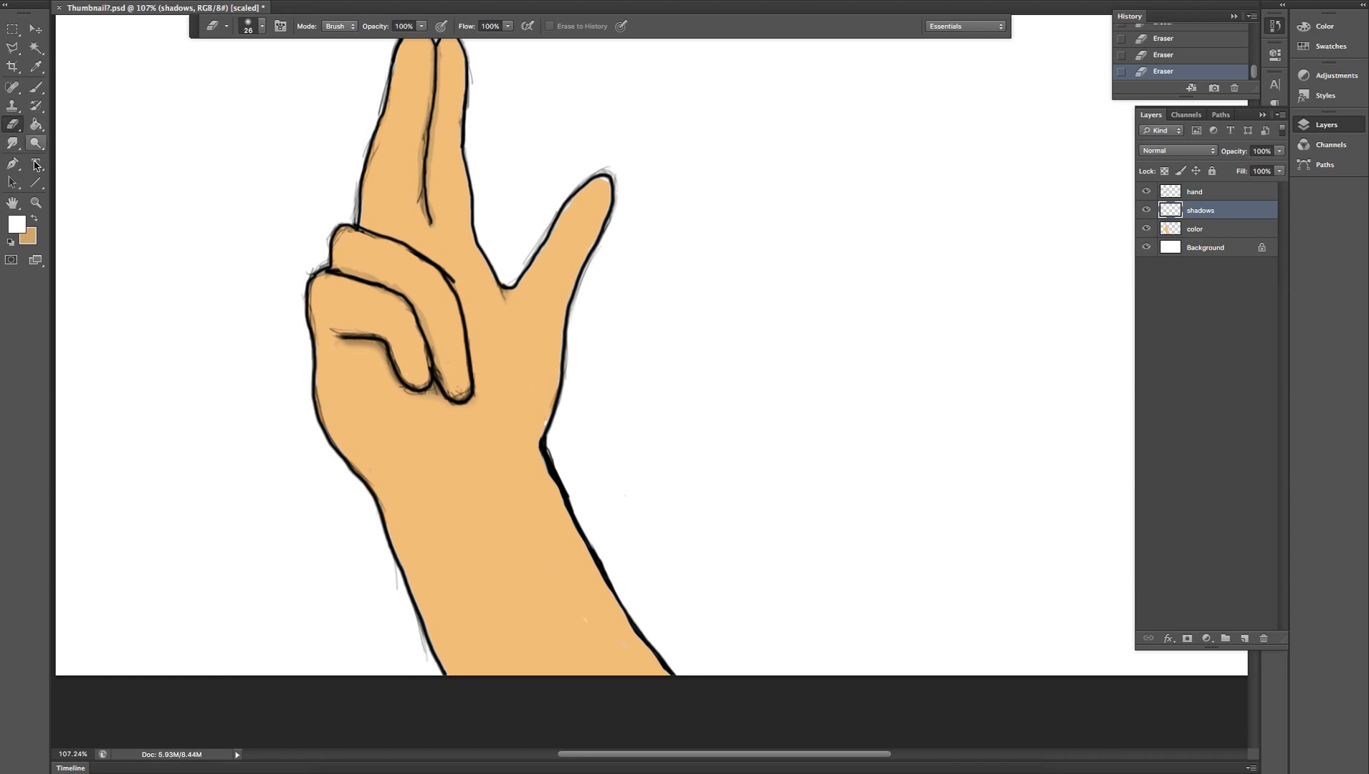
key("i")
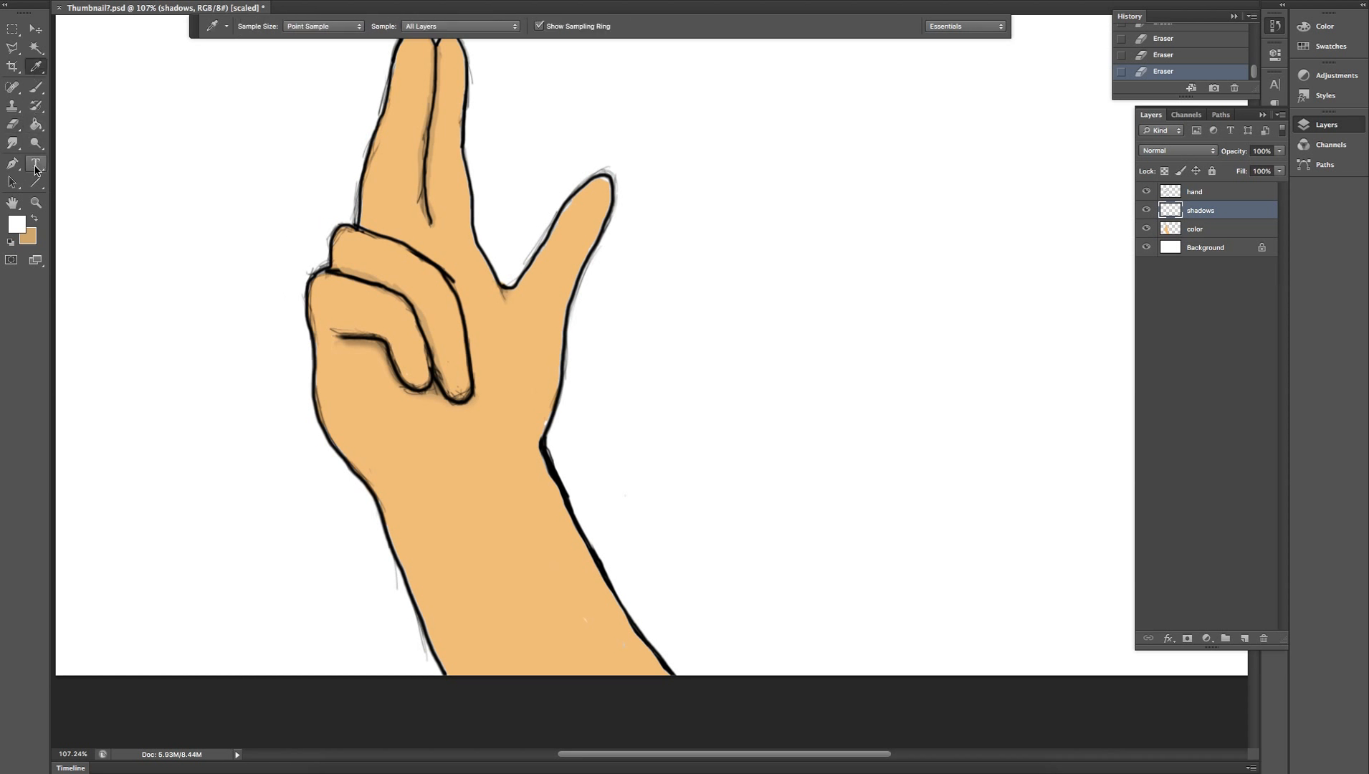
left_click(463, 426, "alt")
left_click_drag(477, 485, 494, 489)
left_click(1212, 230)
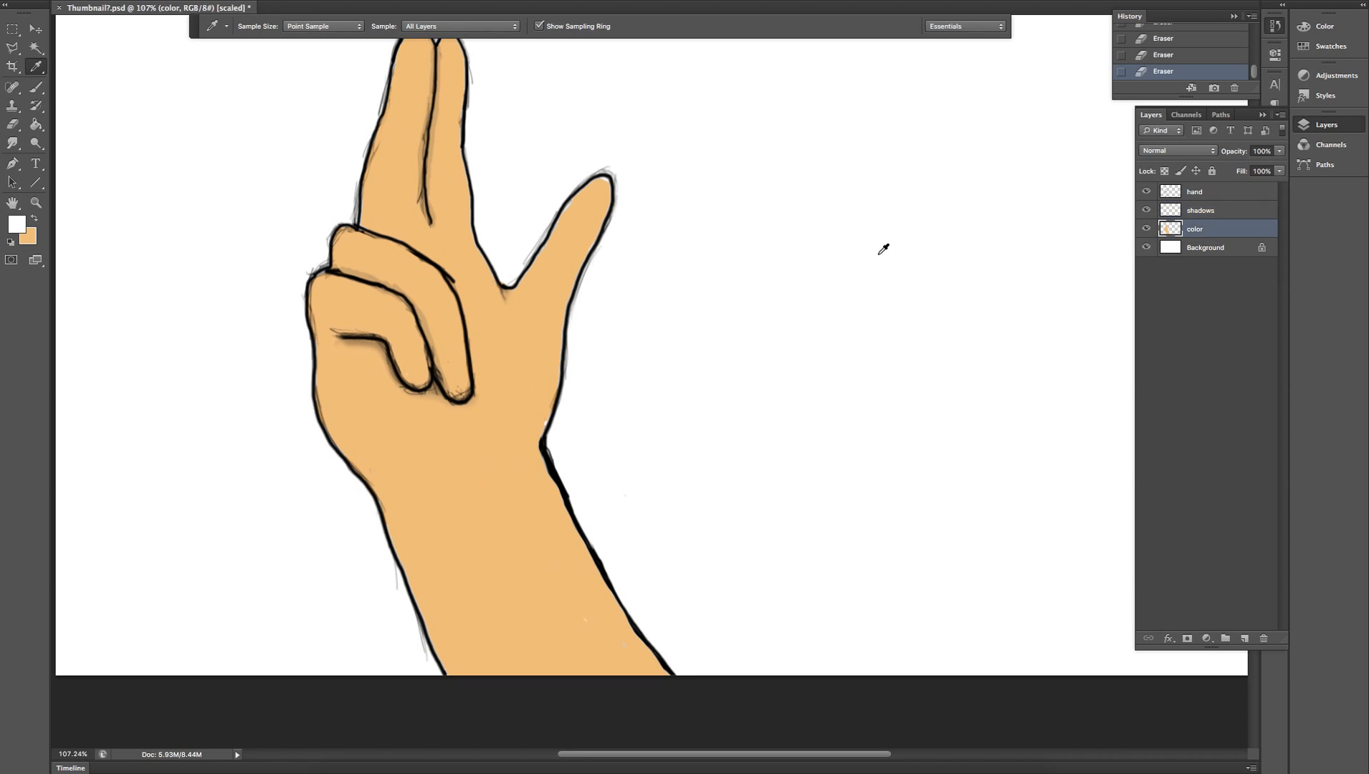
left_click_drag(480, 475, 504, 522)
left_click(1216, 214)
left_click(1217, 230)
left_click(1208, 210)
key("alt+bracketleft")
left_click(1209, 209)
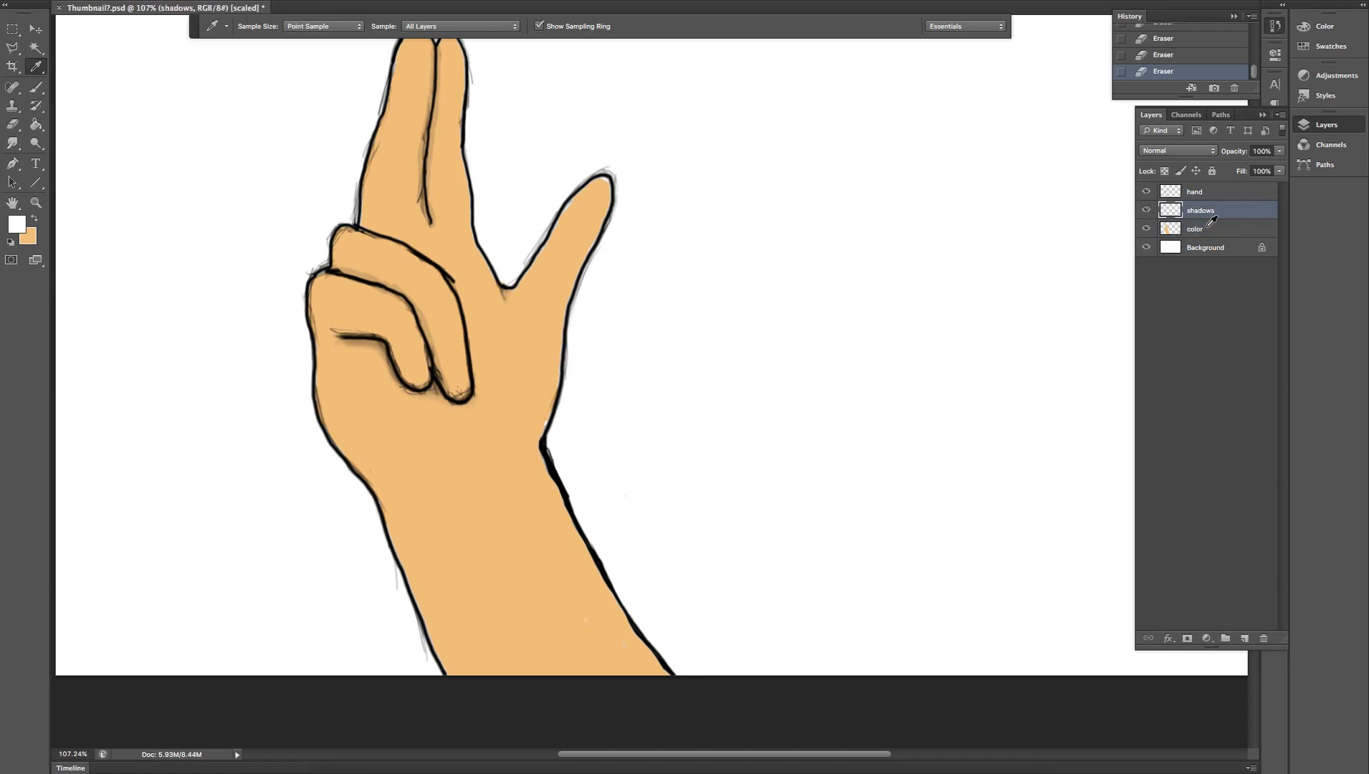
Hide the shadows and hand layers and sample the plain flesh tone from the color layer as the background colour.
left_click(1145, 210)
left_click(1146, 191)
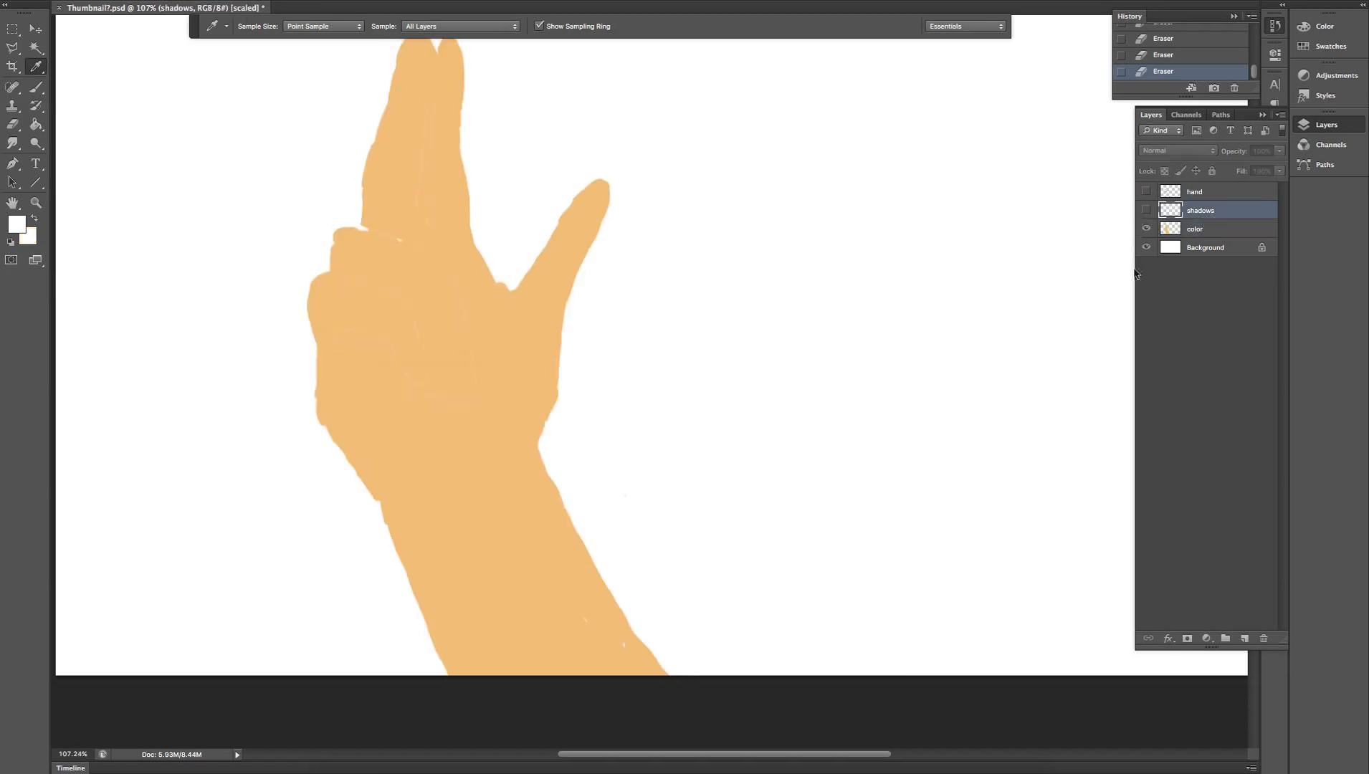
left_click(1197, 231)
left_click(470, 461, "alt")
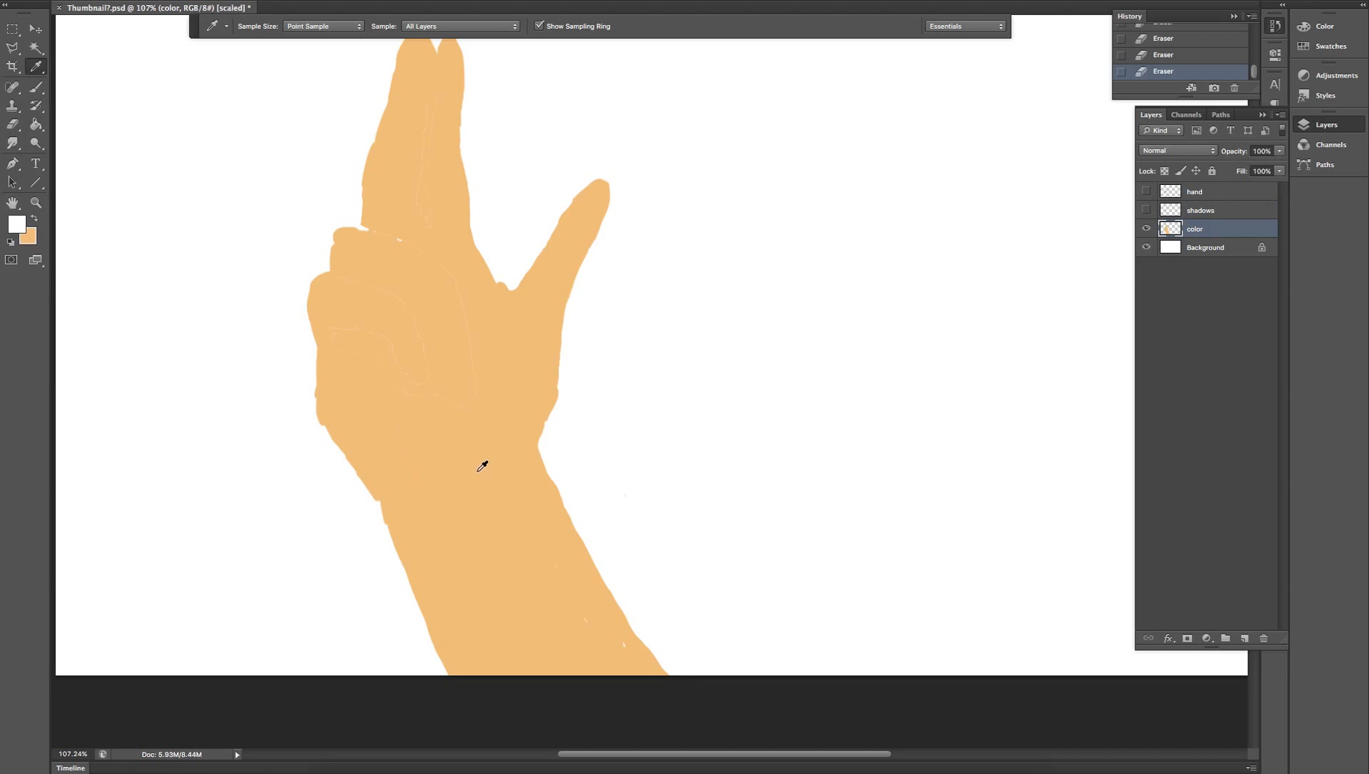
left_click(478, 469, "alt")
left_click(483, 478, "alt")
left_click(431, 463, "alt")
right_click(429, 465)
left_click(429, 465)
left_click_drag(434, 381, 427, 426)
left_click(427, 426)
Swap the flesh tone into the foreground, resample it for the background, and check the foreground colour's values without changing them.
left_click(35, 220)
left_click(402, 370, "alt")
left_click(16, 225)
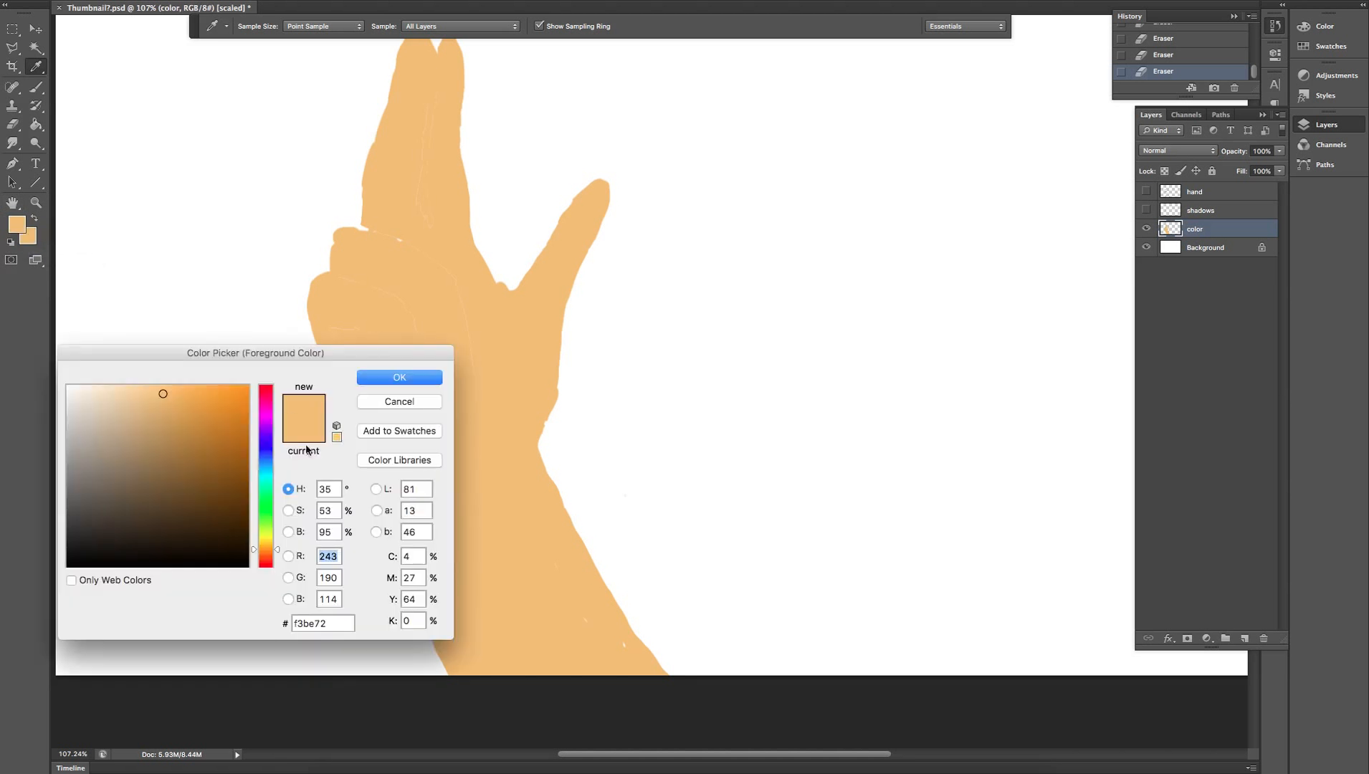
left_click(380, 404)
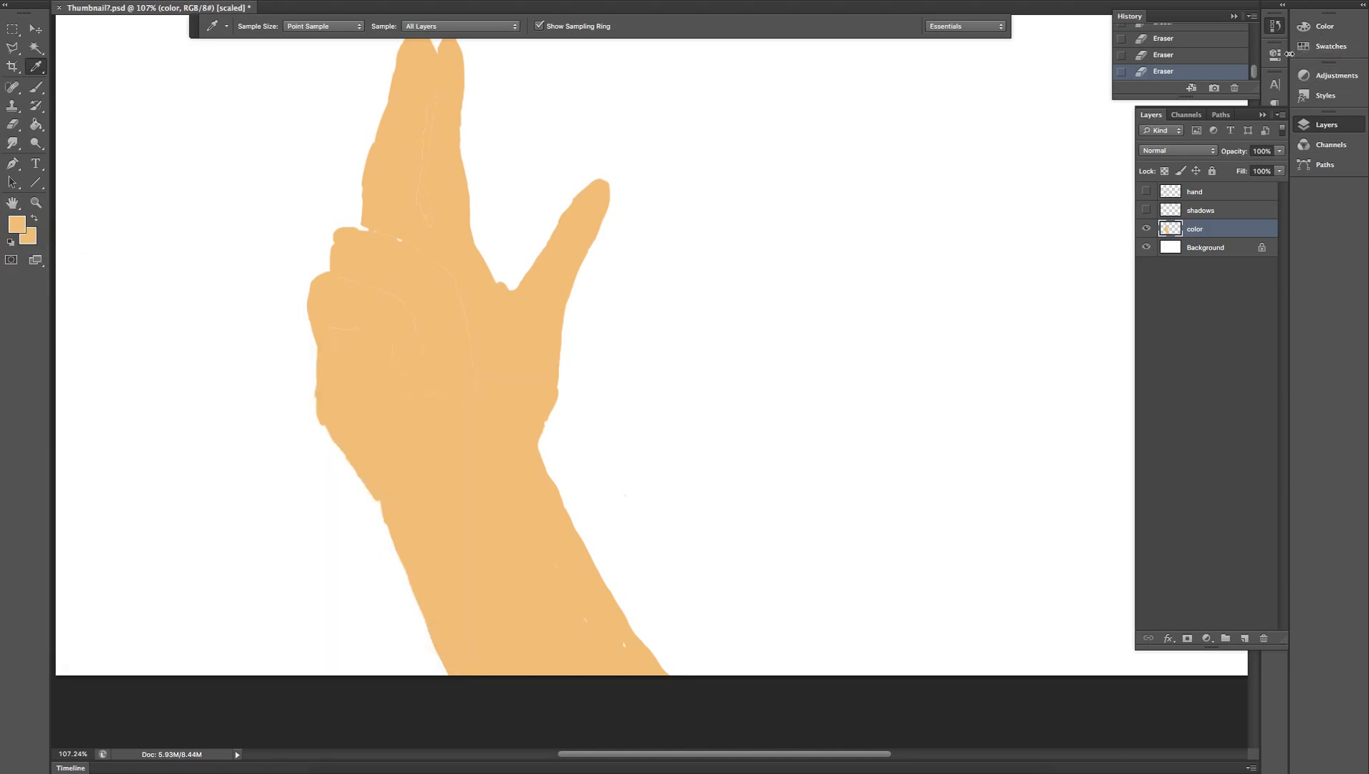
Choose the saved flesh-tone swatch for the drawing colour and put the swatches away.
left_click(1340, 49)
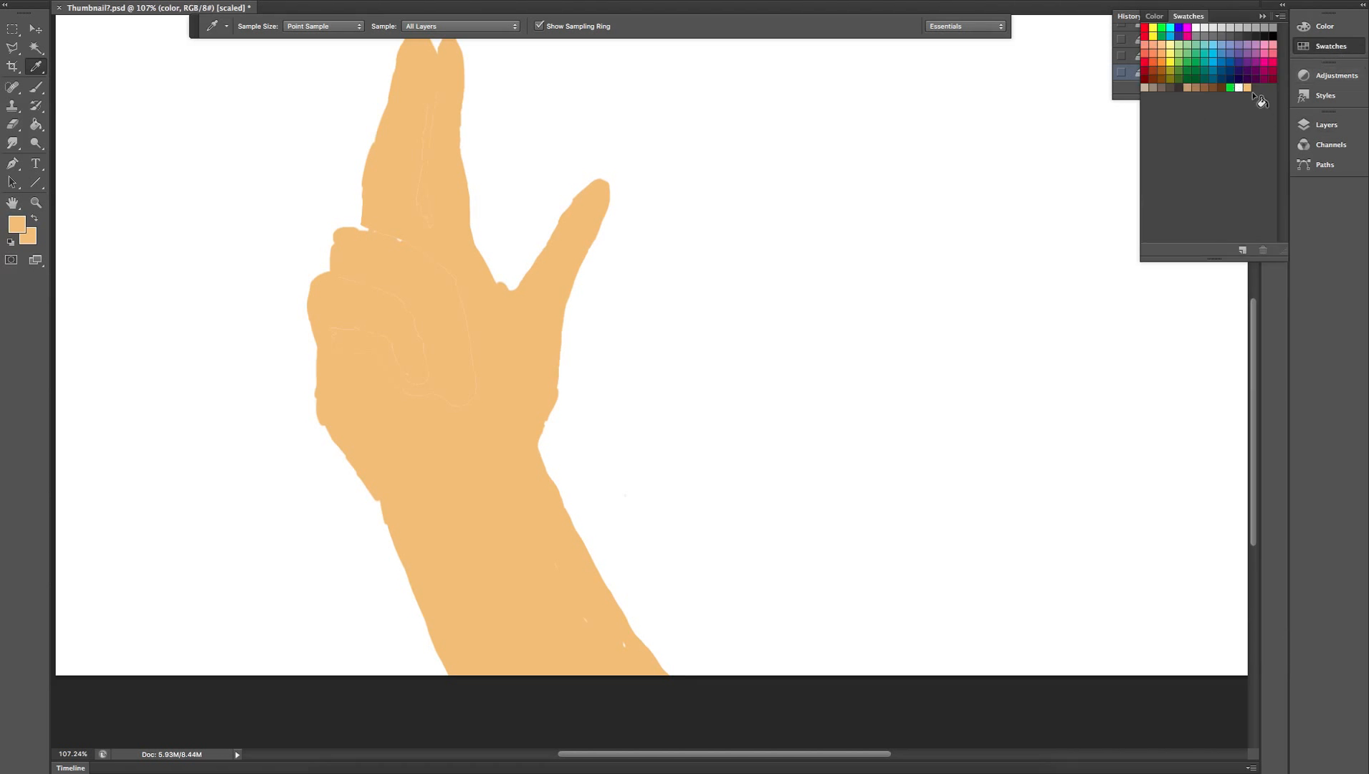
left_click(1248, 87)
left_click(1264, 17)
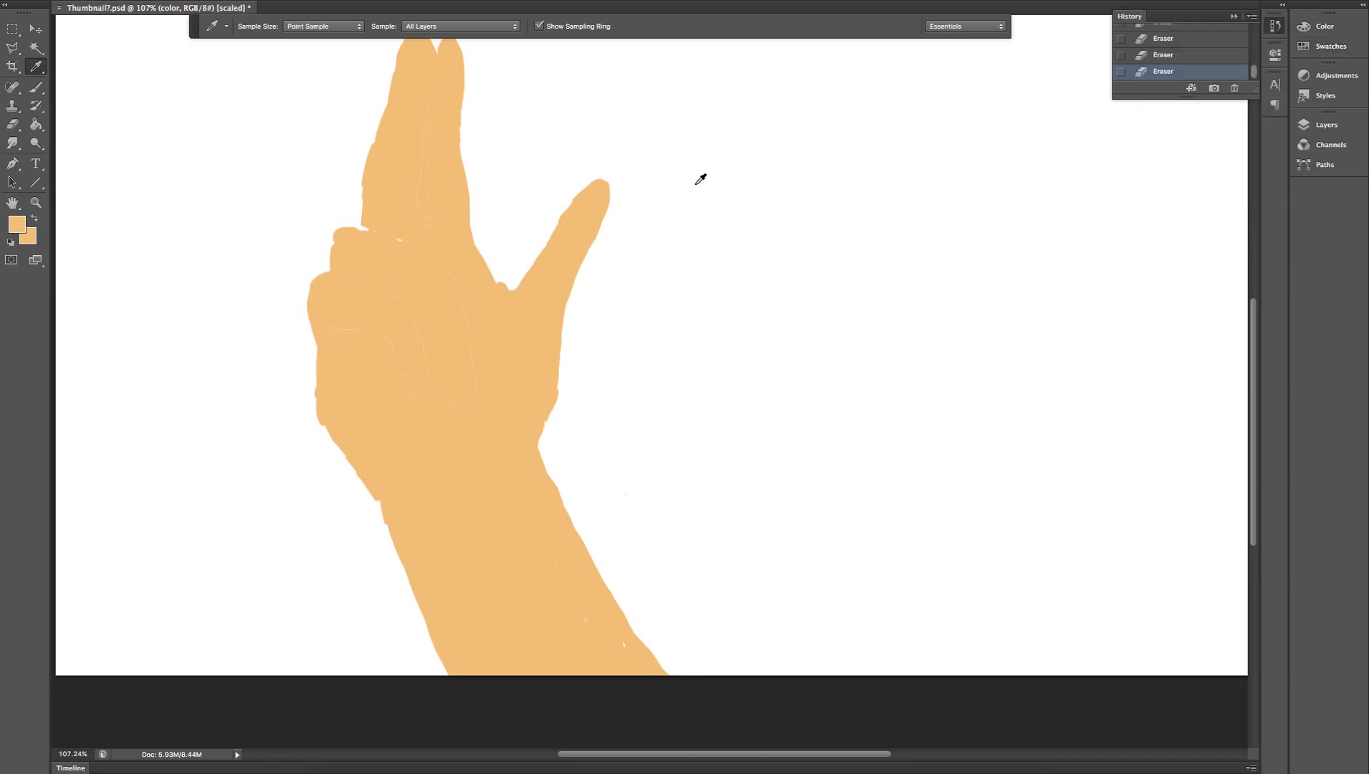
Detach the Layers panel from its group, collapse the leftover group, and float the panel over the canvas edge below History.
left_click(1329, 125)
left_click_drag(1145, 119, 979, 120)
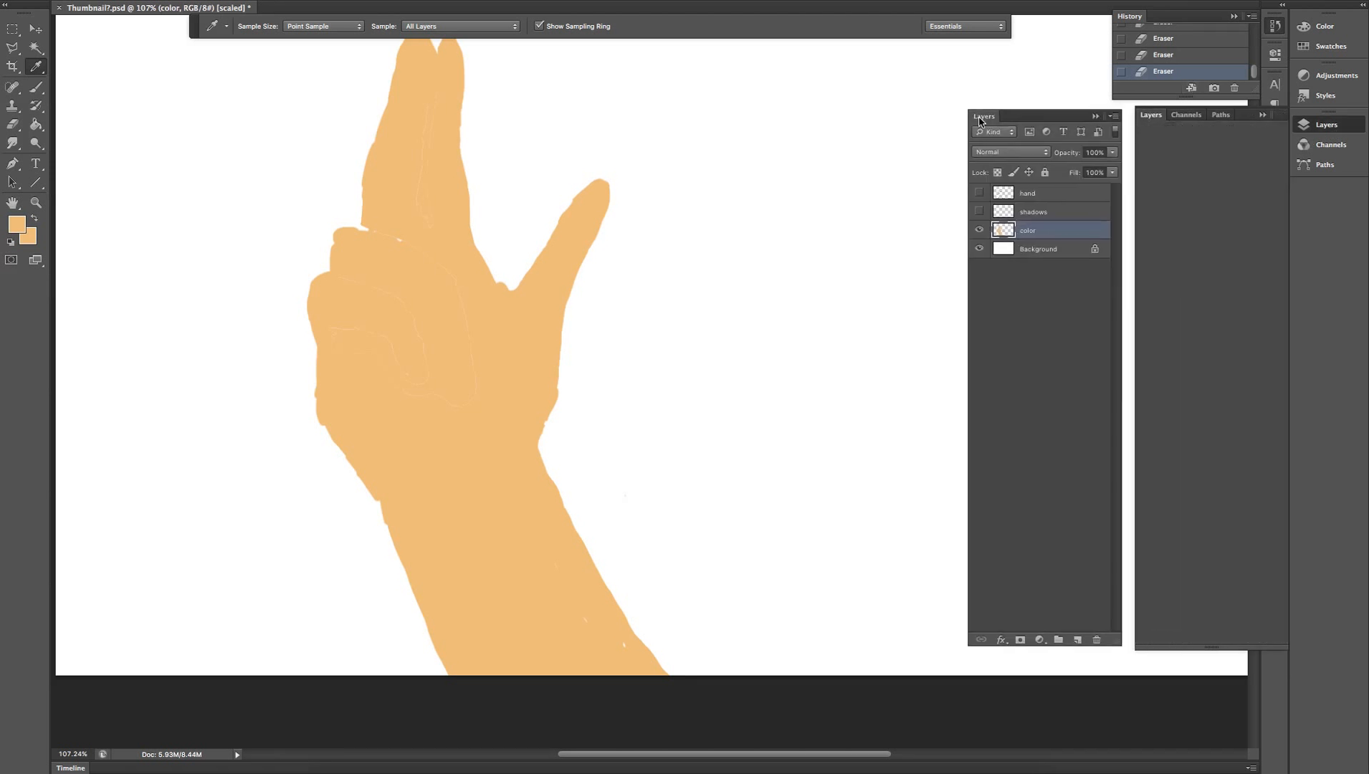
left_click(1262, 115)
left_click_drag(993, 119, 1130, 238)
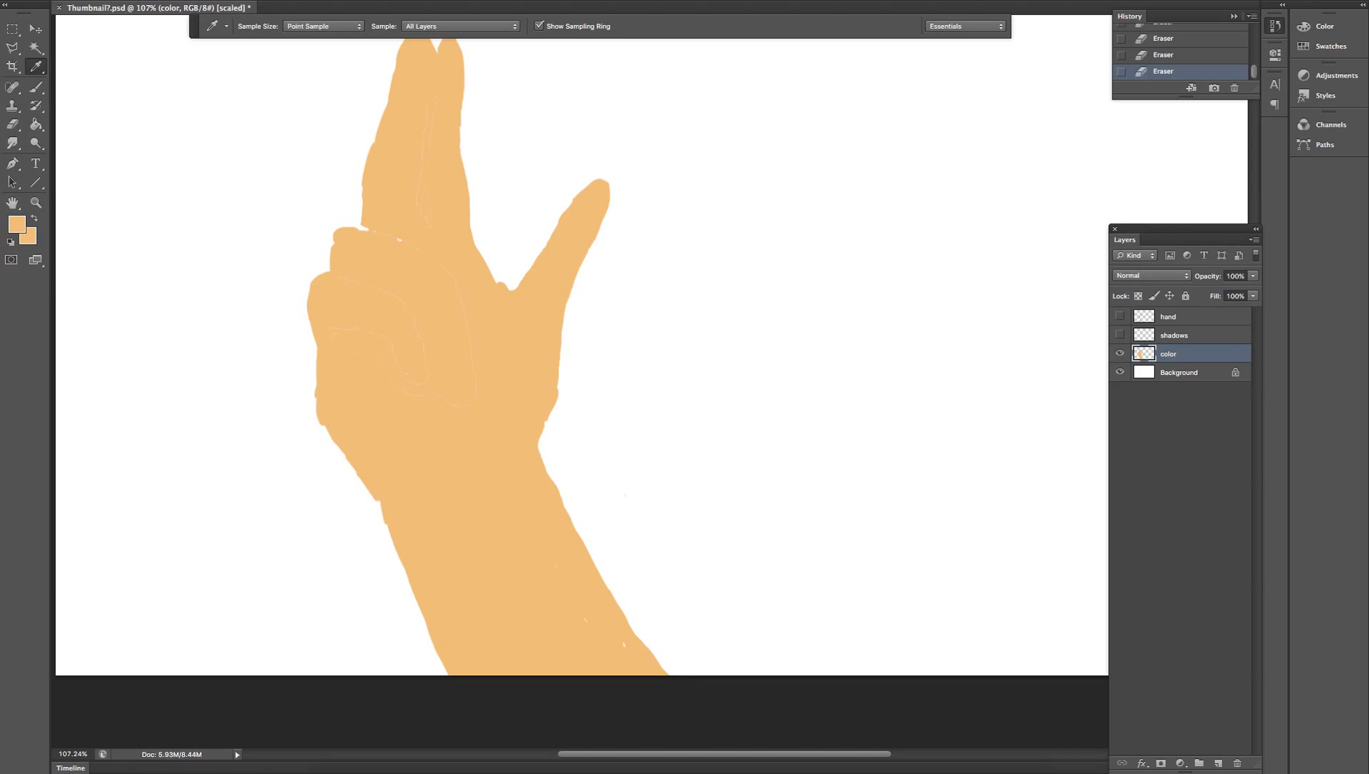
Shorten the floating Layers panel, group the History panel with it, and place the group over the canvas's upper edge with Layers in front.
left_click_drag(1189, 770, 1194, 462)
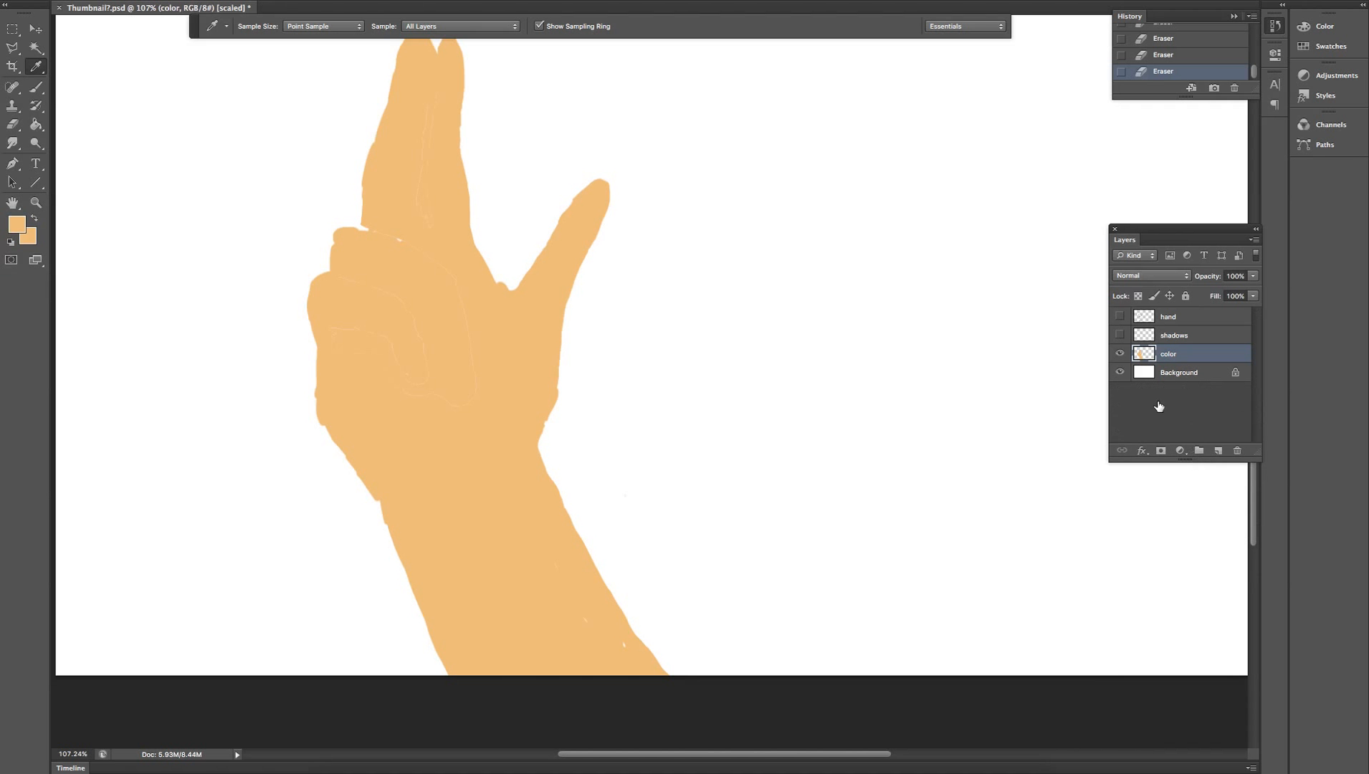
left_click_drag(1180, 237, 1028, 16)
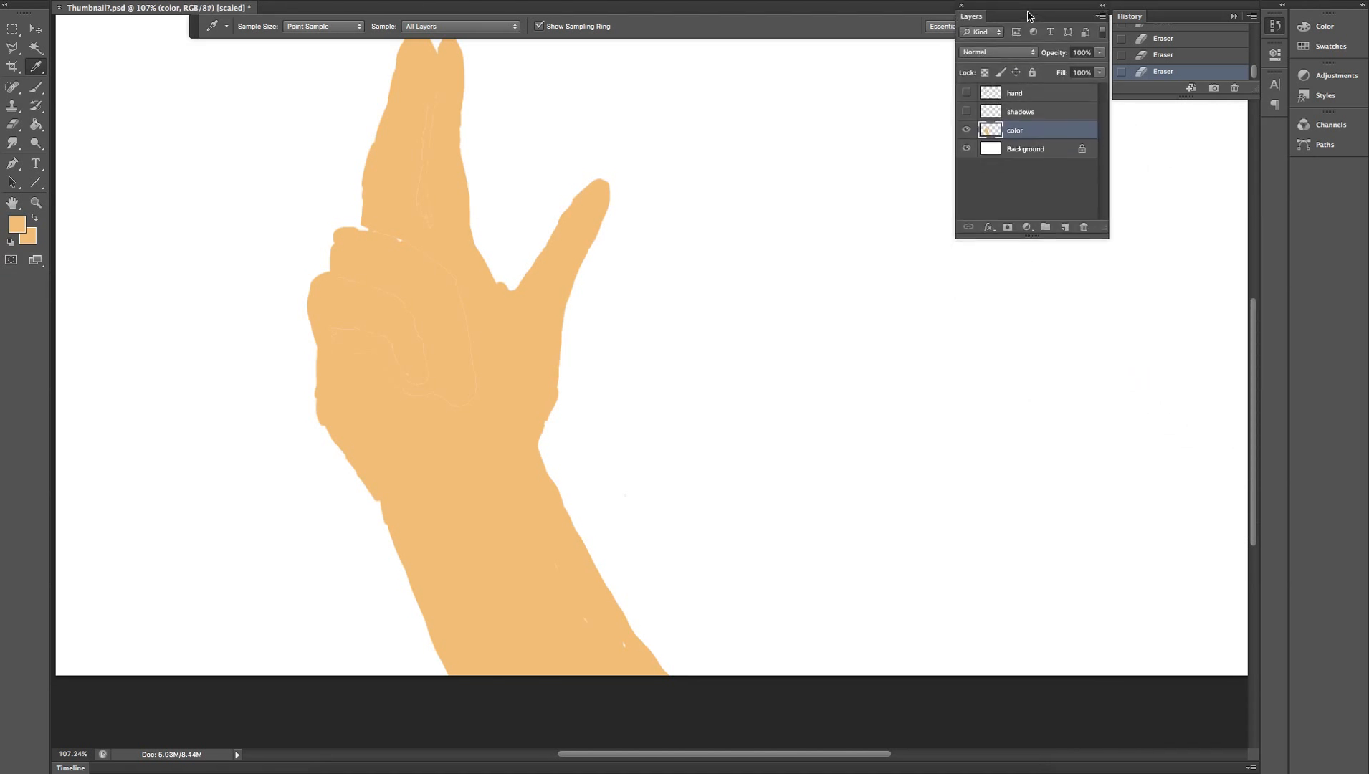
left_click_drag(1139, 20, 1010, 18)
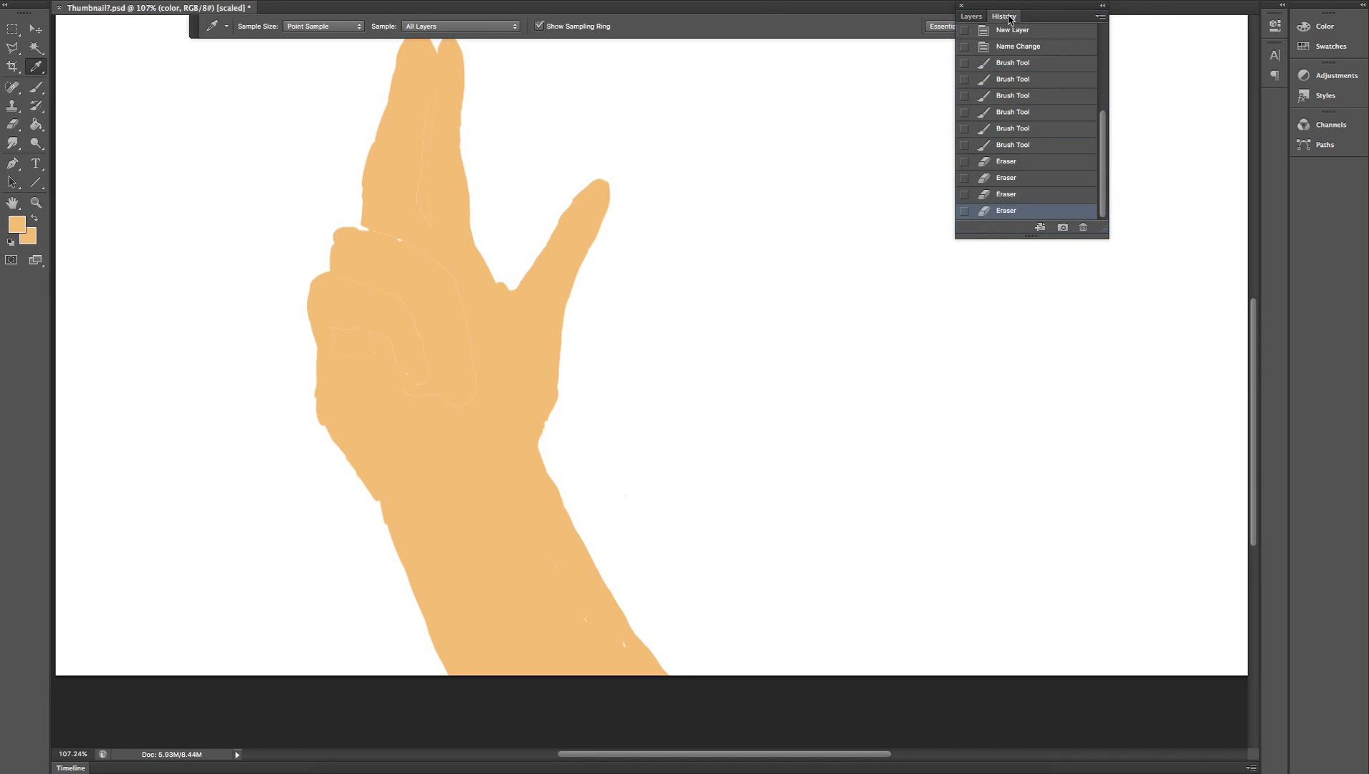
left_click(969, 16)
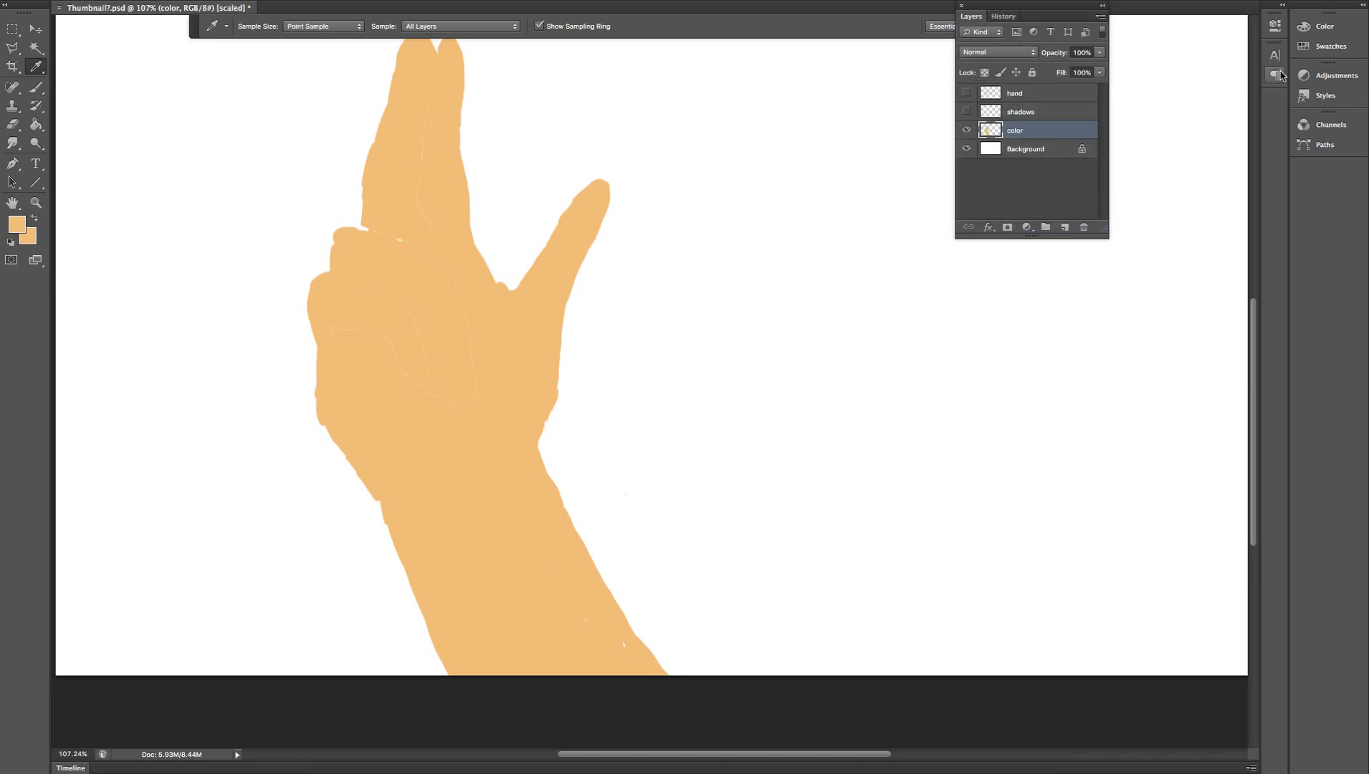
left_click_drag(1051, 11, 1202, 11)
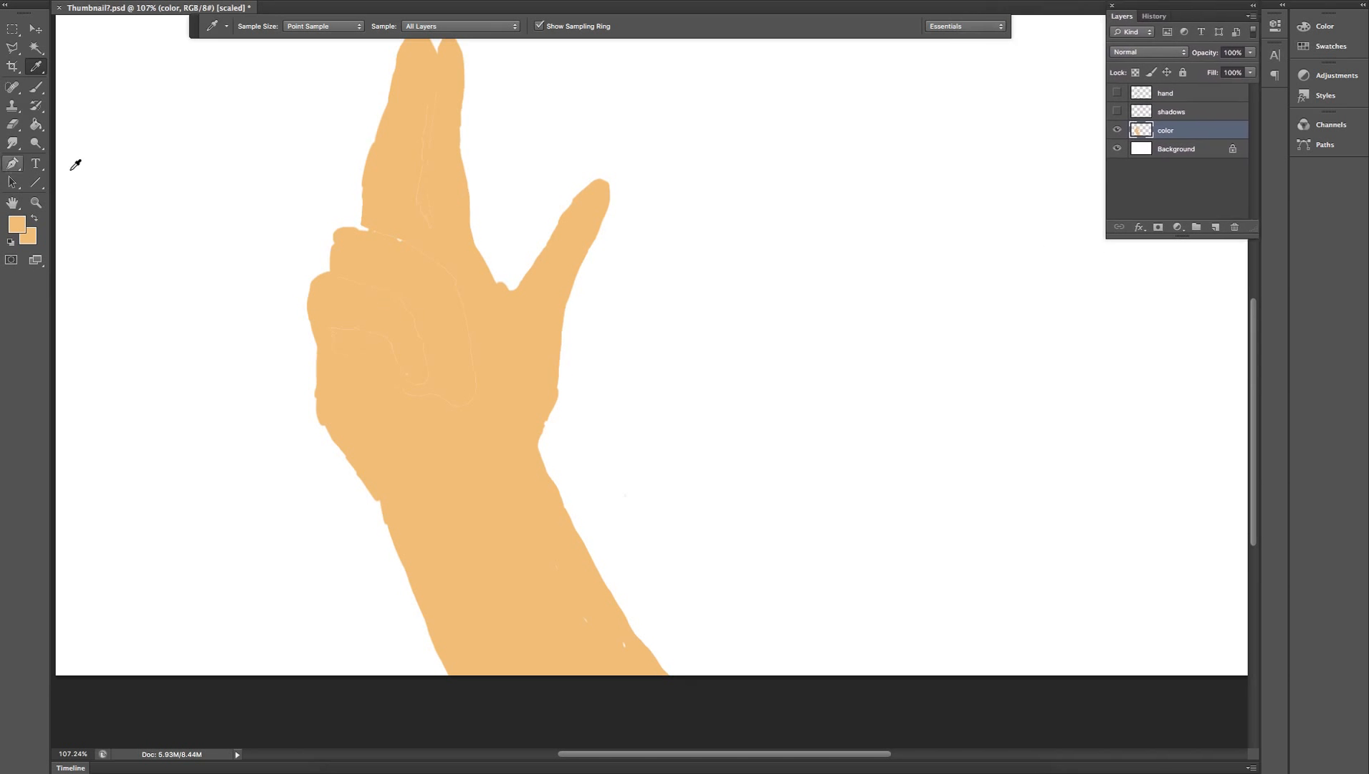
Brush flesh tone over the thin pale gaps inside the hand and fingers on the color layer.
left_click(36, 86)
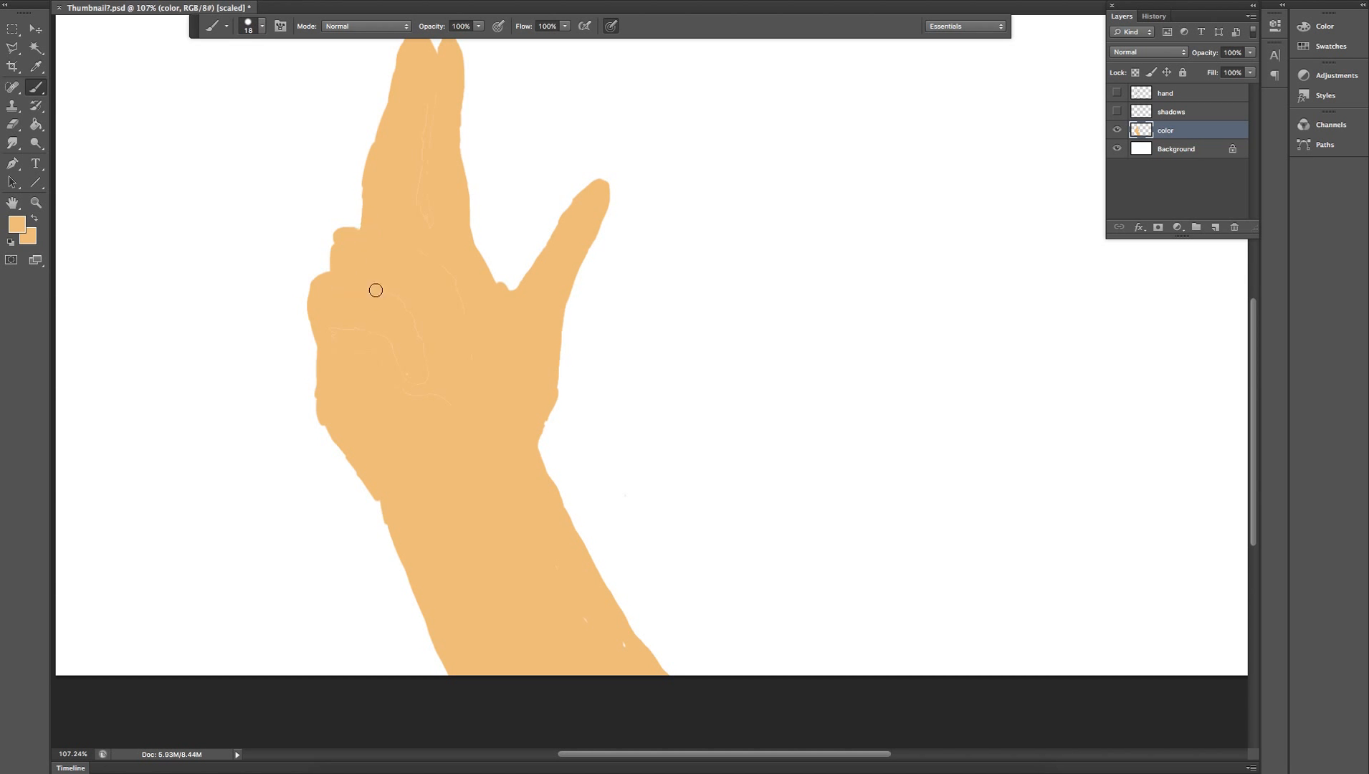
left_click(261, 23)
left_click(266, 28)
scroll(431, 310, "up", 4)
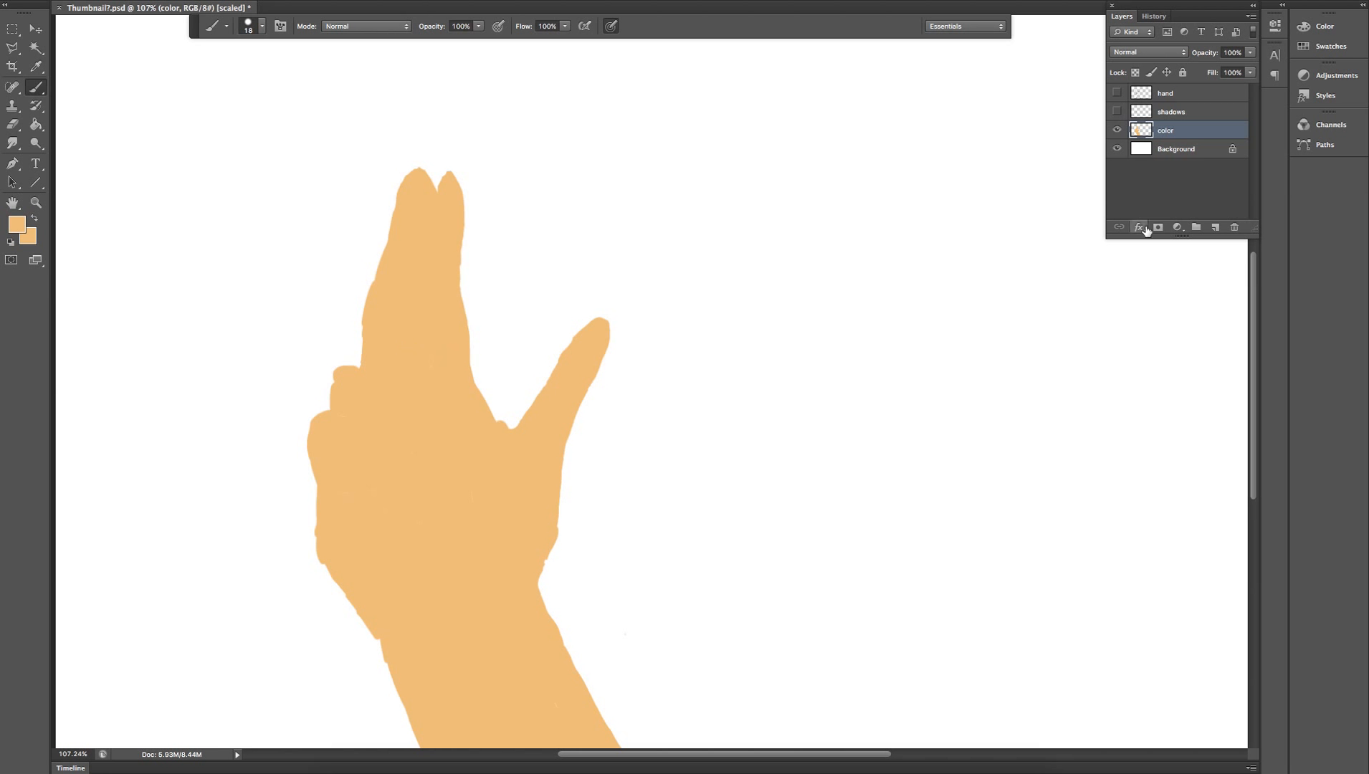
Show the shadows layer, sample its darker tone between the raised fingers, and make it the foreground colour for the brush.
left_click(1117, 111)
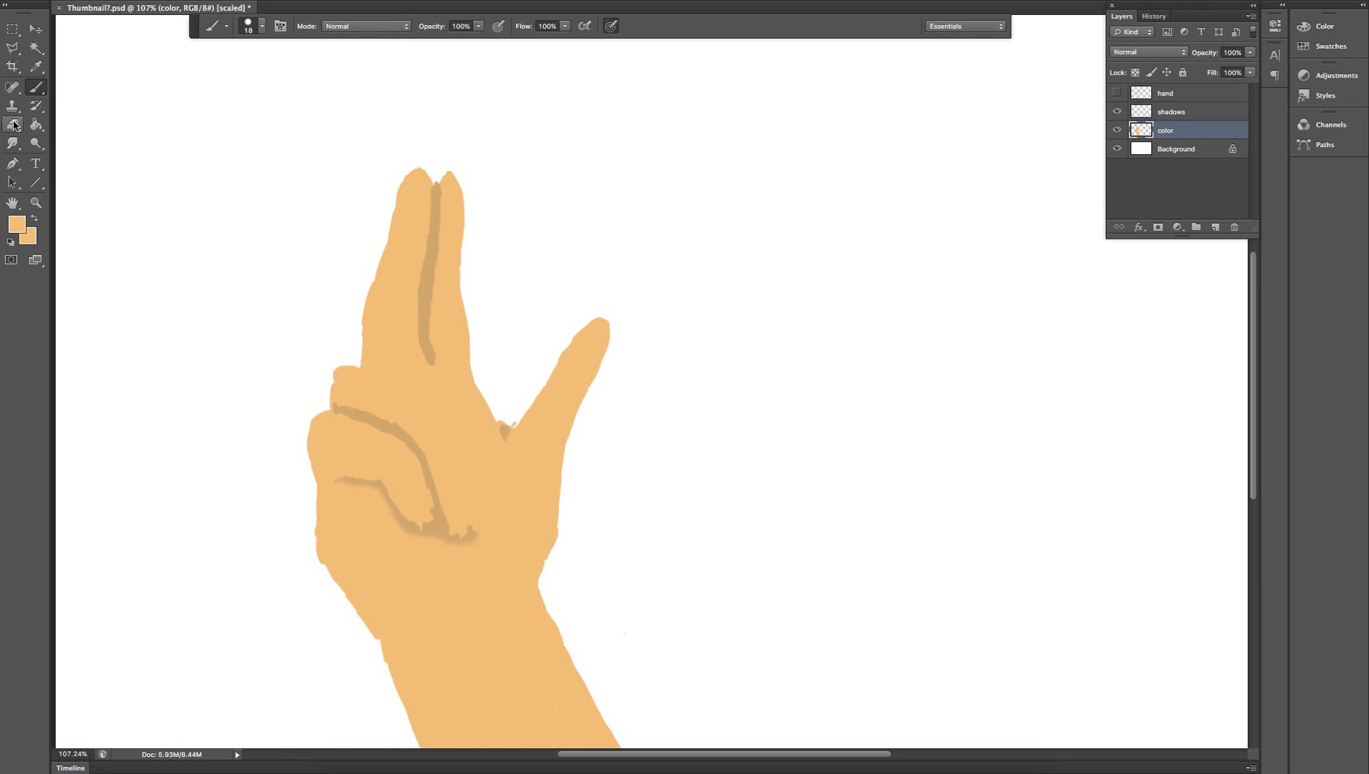
left_click(36, 67)
left_click(440, 223)
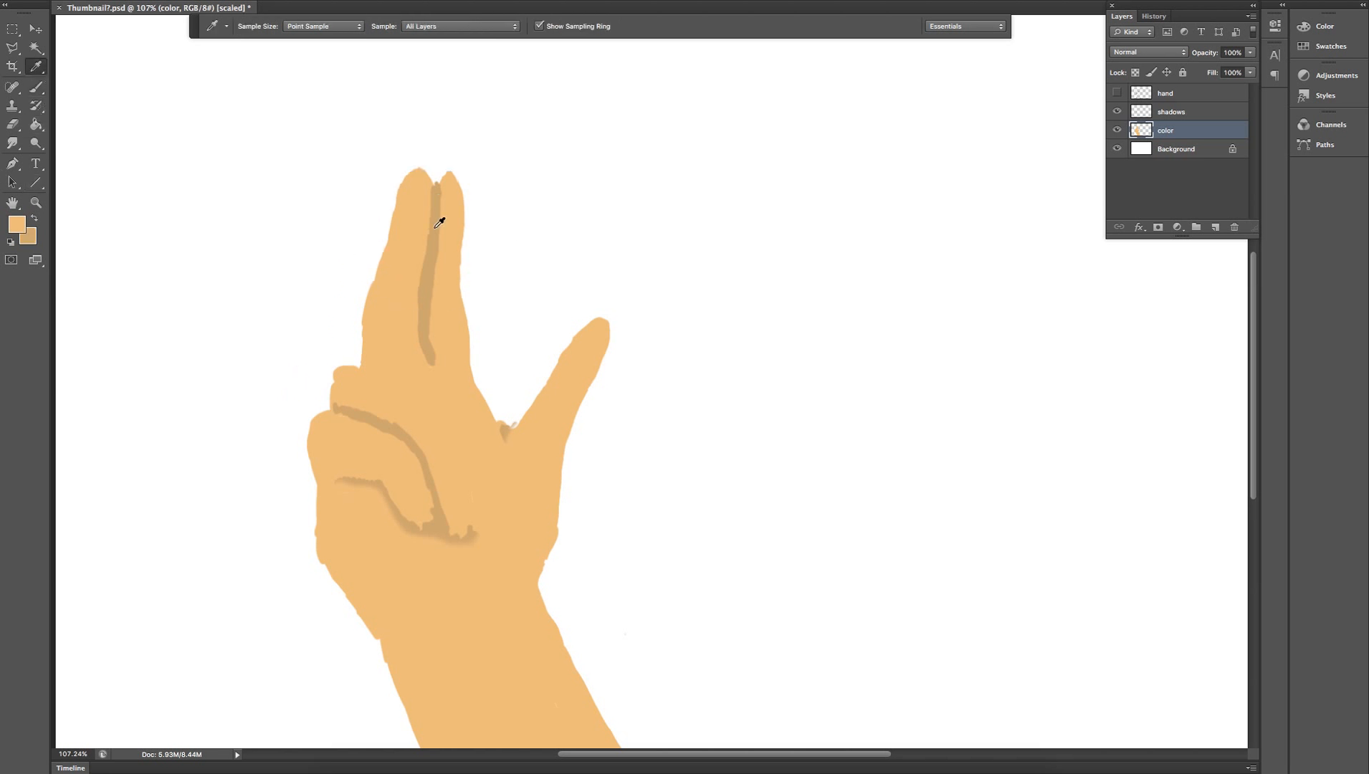
left_click(34, 222)
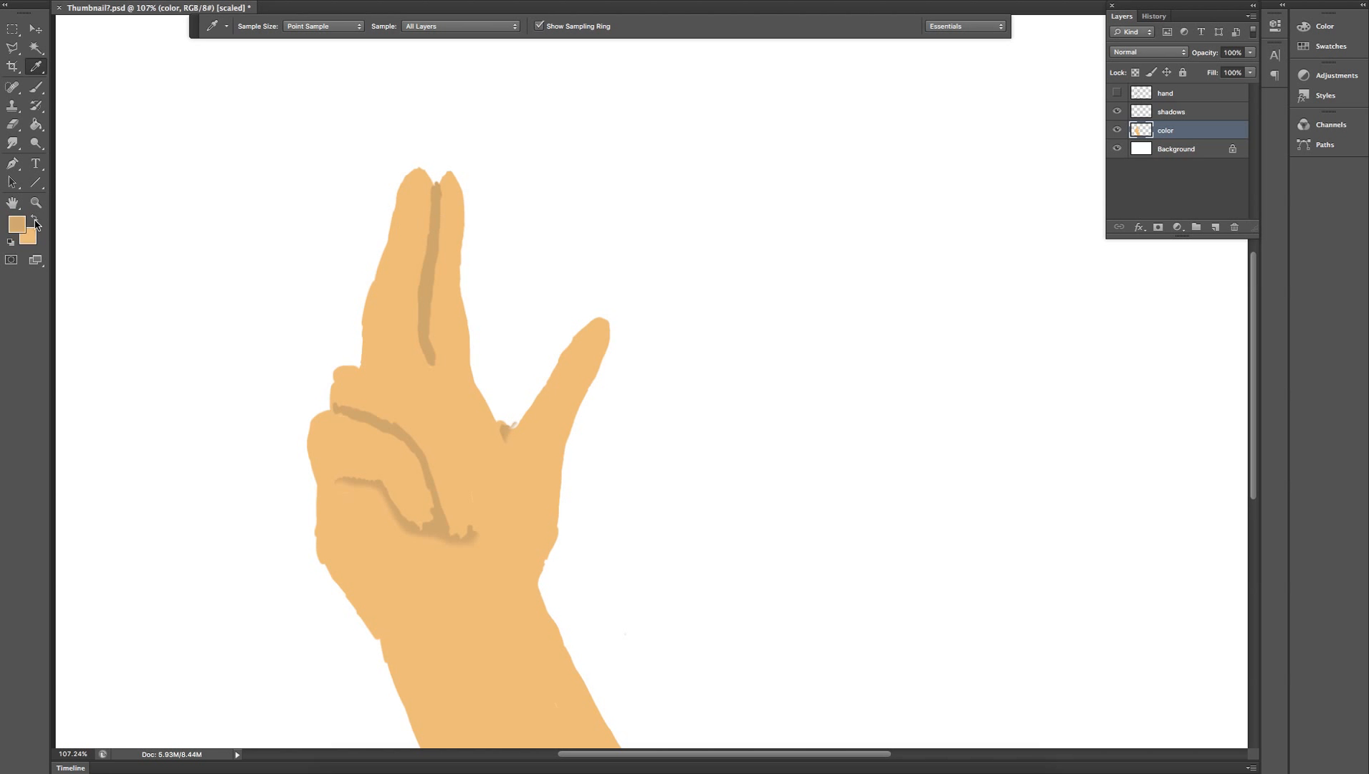
left_click(36, 87)
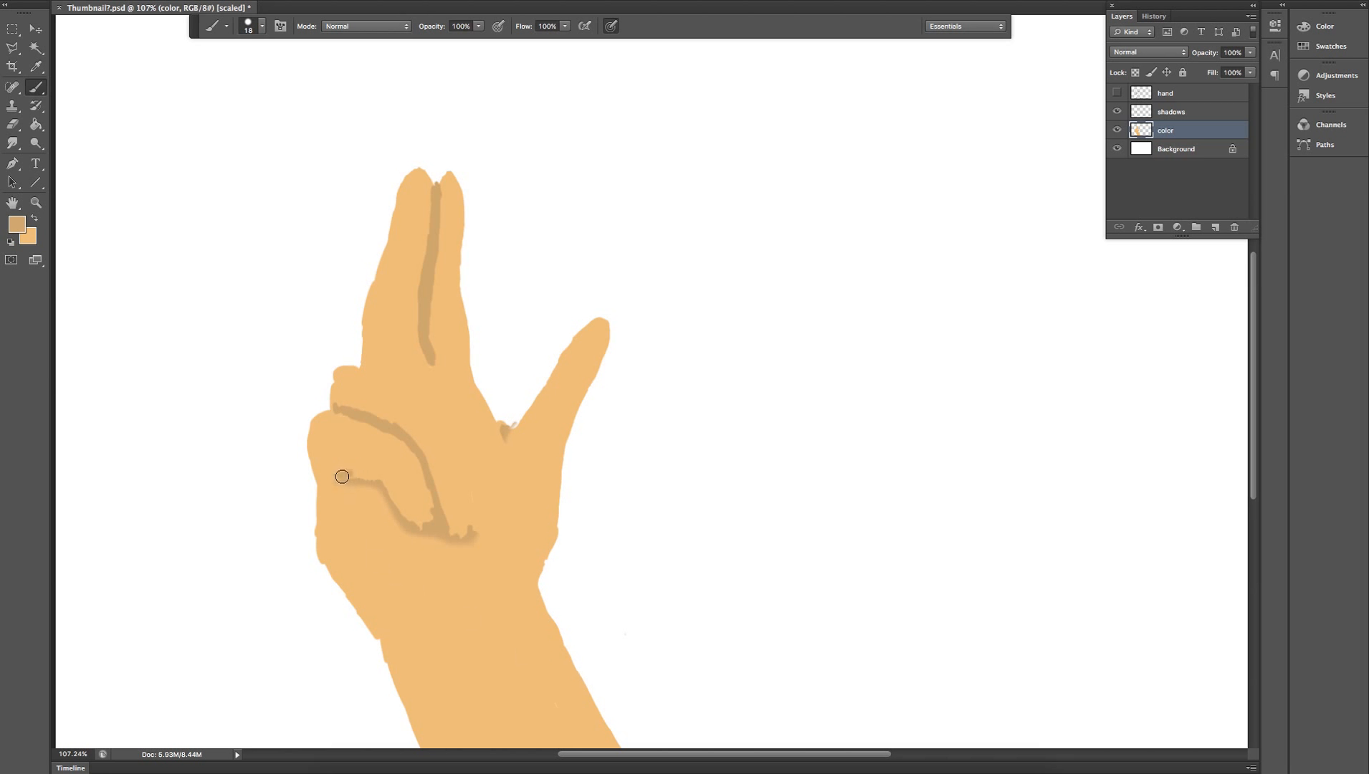
Try painting shadow-tone strokes along the folded-finger creases and between the raised fingers with the color layer active.
mouse_move(341, 481)
left_mouse_down()
mouse_move(432, 523)
mouse_move(413, 526)
mouse_move(425, 529)
mouse_move(435, 507)
mouse_move(419, 459)
mouse_move(337, 412)
left_mouse_up()
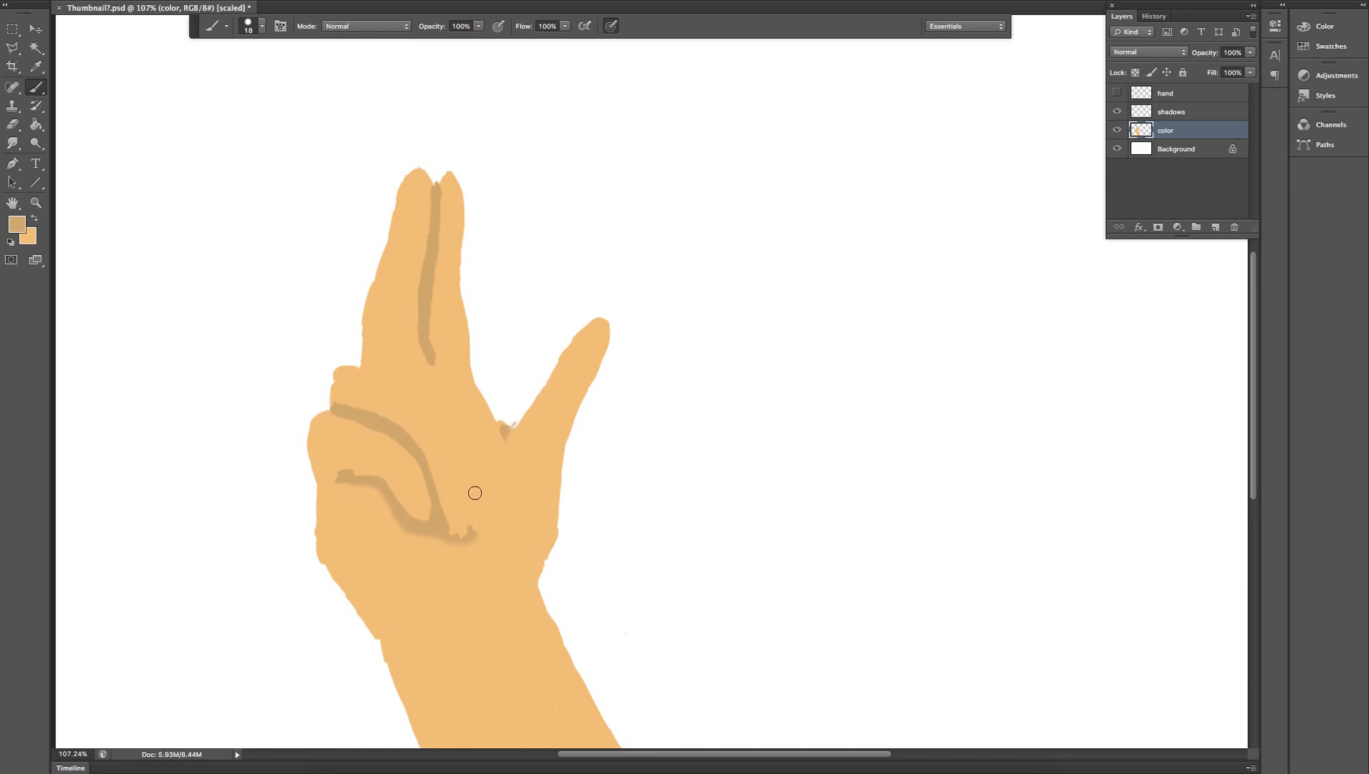
left_click_drag(447, 528, 475, 525)
left_click_drag(424, 376, 428, 360)
Step back through the history to before the shadow-tone strokes painted on the color layer.
left_click(1154, 16)
left_click(1177, 162)
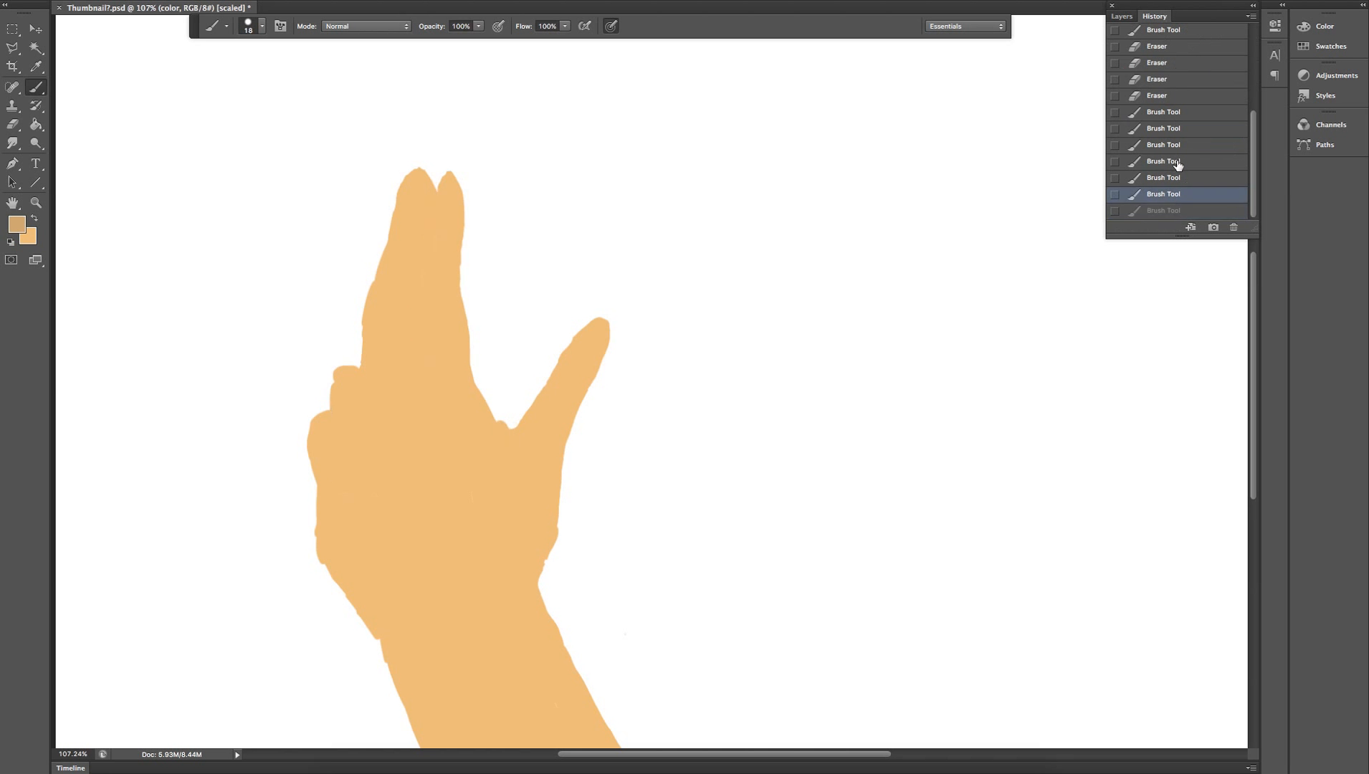
left_click(1177, 179)
left_click(1179, 192)
left_click(1179, 184)
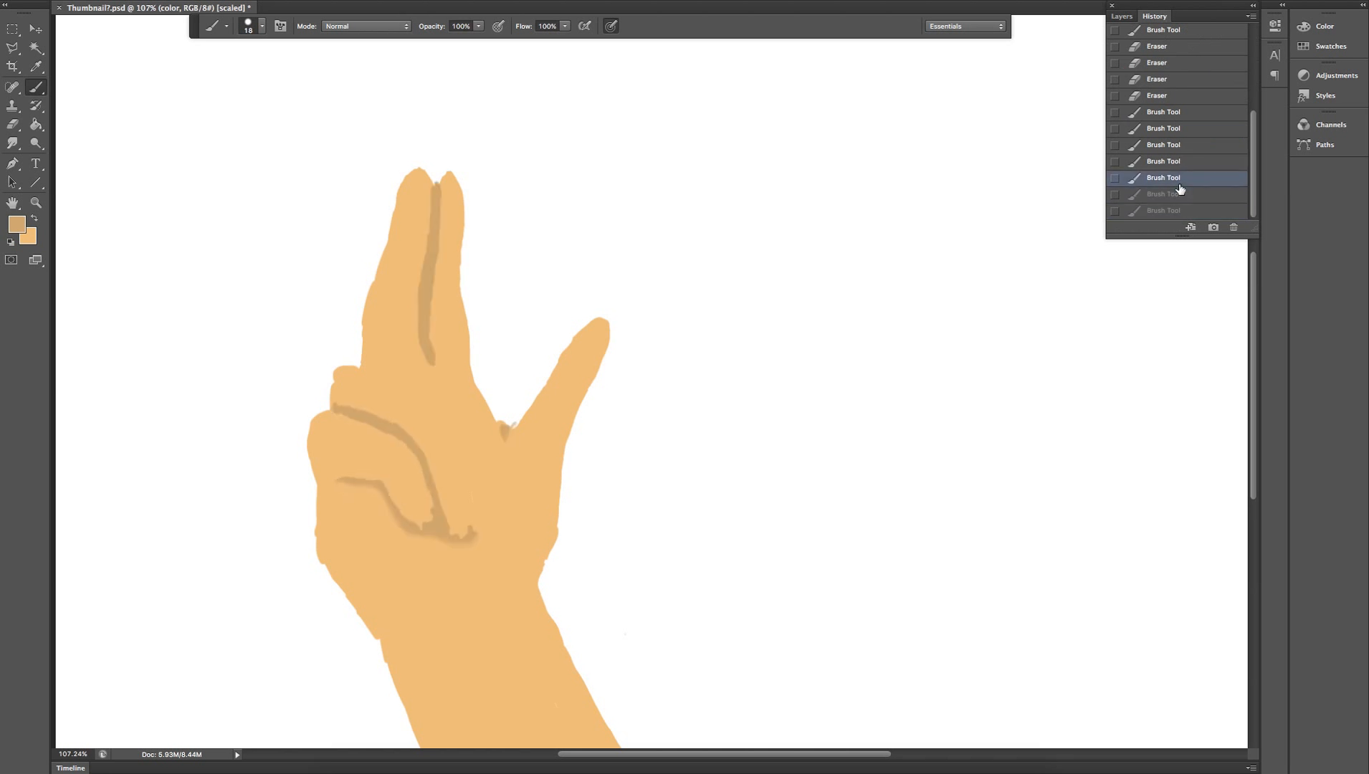
Paint smoother shadow strokes on the shadows layer along the folded-finger creases and between the two raised fingers.
left_click(1122, 16)
left_click(1179, 114)
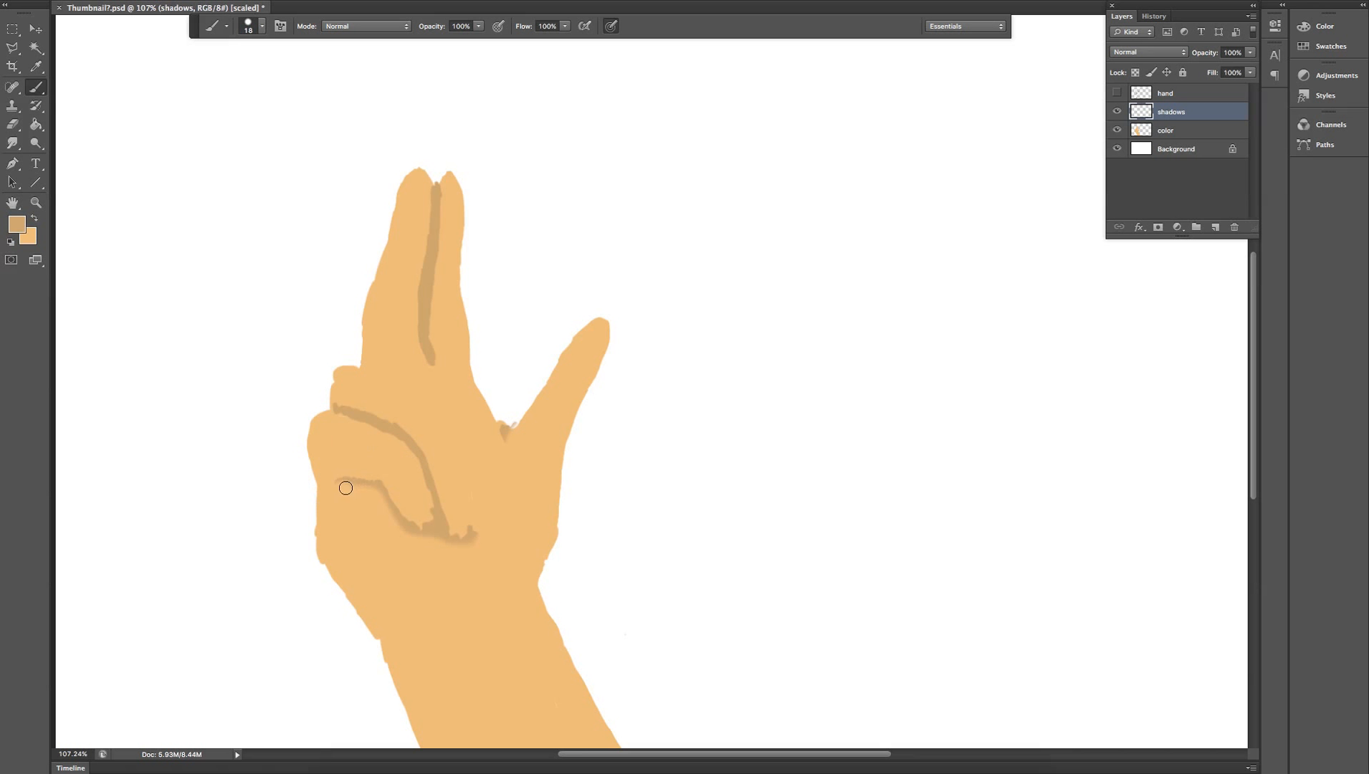
mouse_move(337, 482)
left_mouse_down()
mouse_move(431, 524)
mouse_move(404, 447)
mouse_move(334, 406)
mouse_move(405, 437)
mouse_move(377, 422)
mouse_move(399, 441)
mouse_move(422, 530)
mouse_move(440, 508)
mouse_move(455, 555)
mouse_move(474, 523)
left_mouse_up()
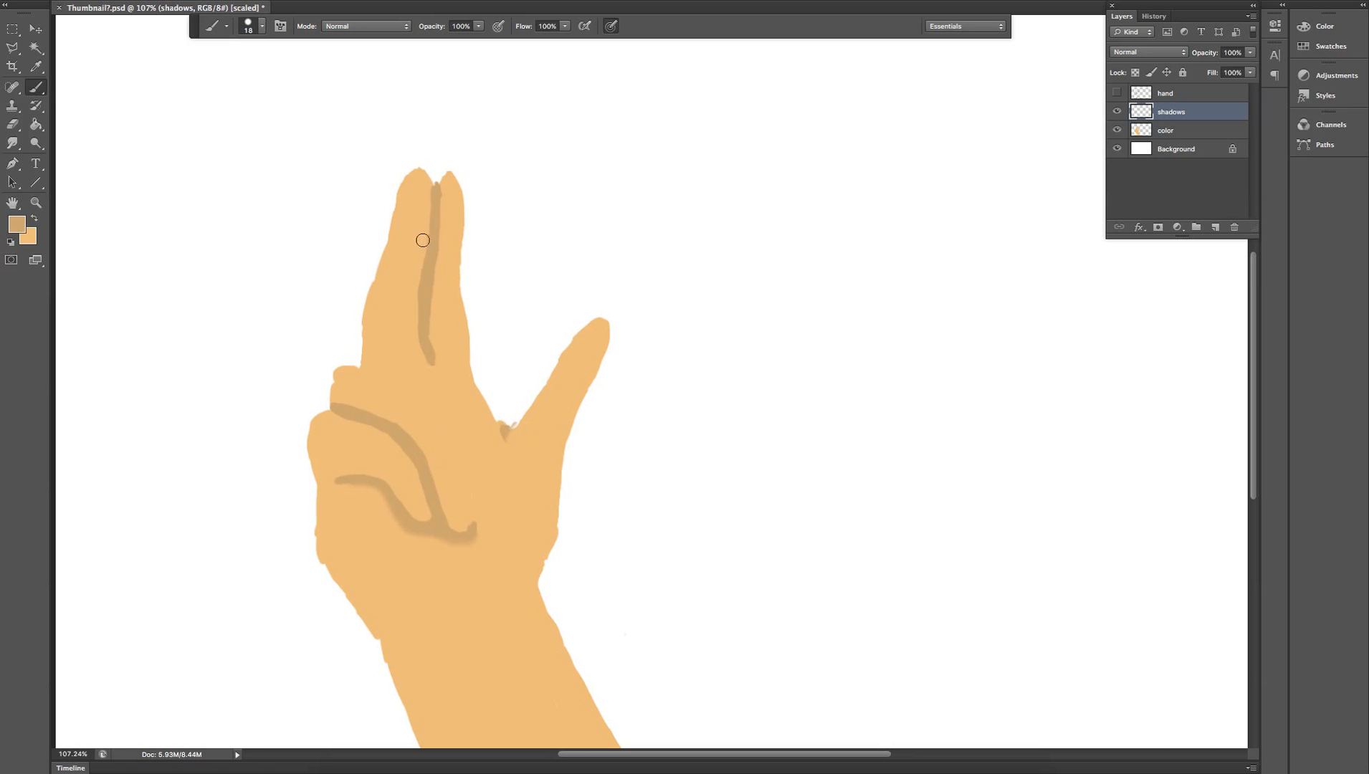
mouse_move(435, 194)
left_mouse_down()
mouse_move(432, 359)
mouse_move(424, 341)
left_mouse_up()
Switch the foreground back to flesh tone and smooth the hand's outer edge from the folded fingers to the wrist on the color layer.
left_click(36, 218)
left_click(1181, 136)
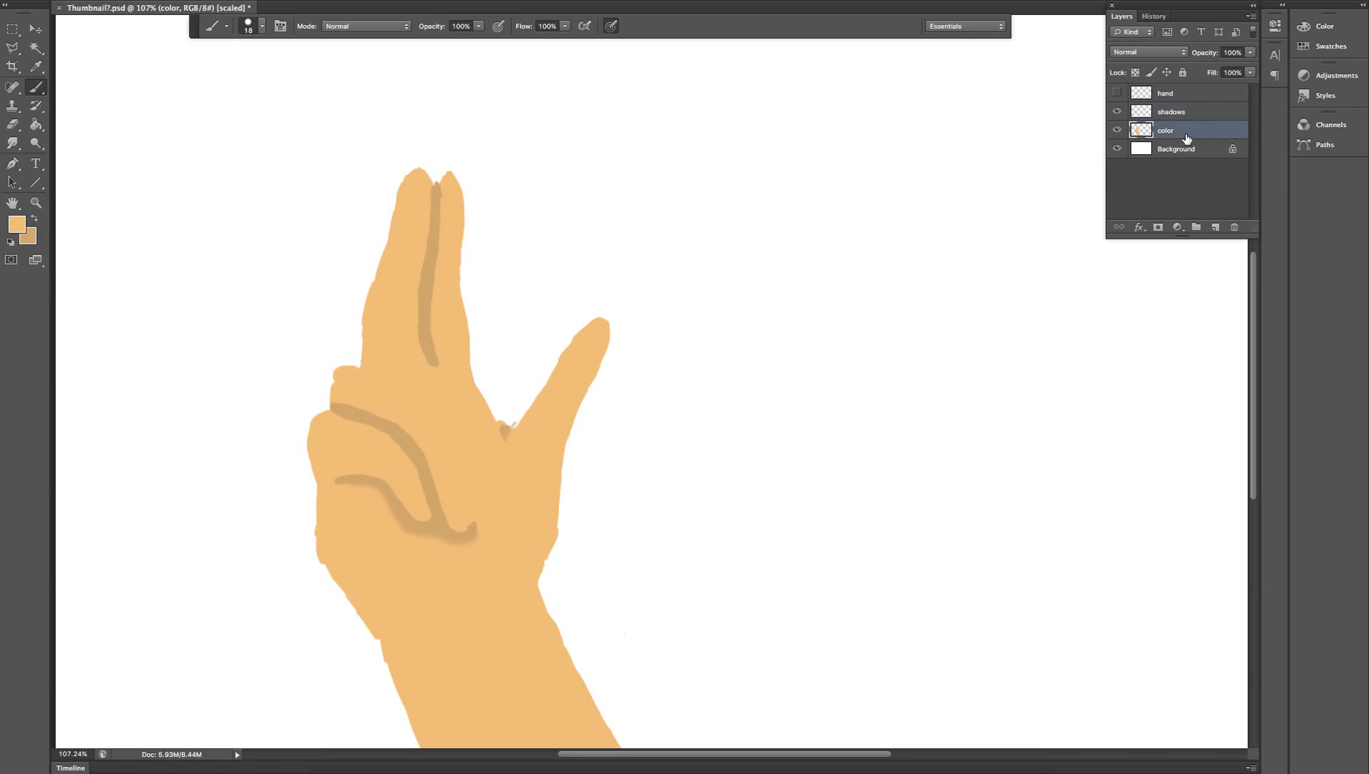
left_click_drag(346, 369, 318, 431)
mouse_move(318, 525)
left_mouse_down()
mouse_move(324, 565)
mouse_move(396, 672)
left_mouse_up()
Brush flesh tone along the thumb side of the palm and wrist and fill the white specks in the lower forearm.
scroll(645, 387, "down", 10)
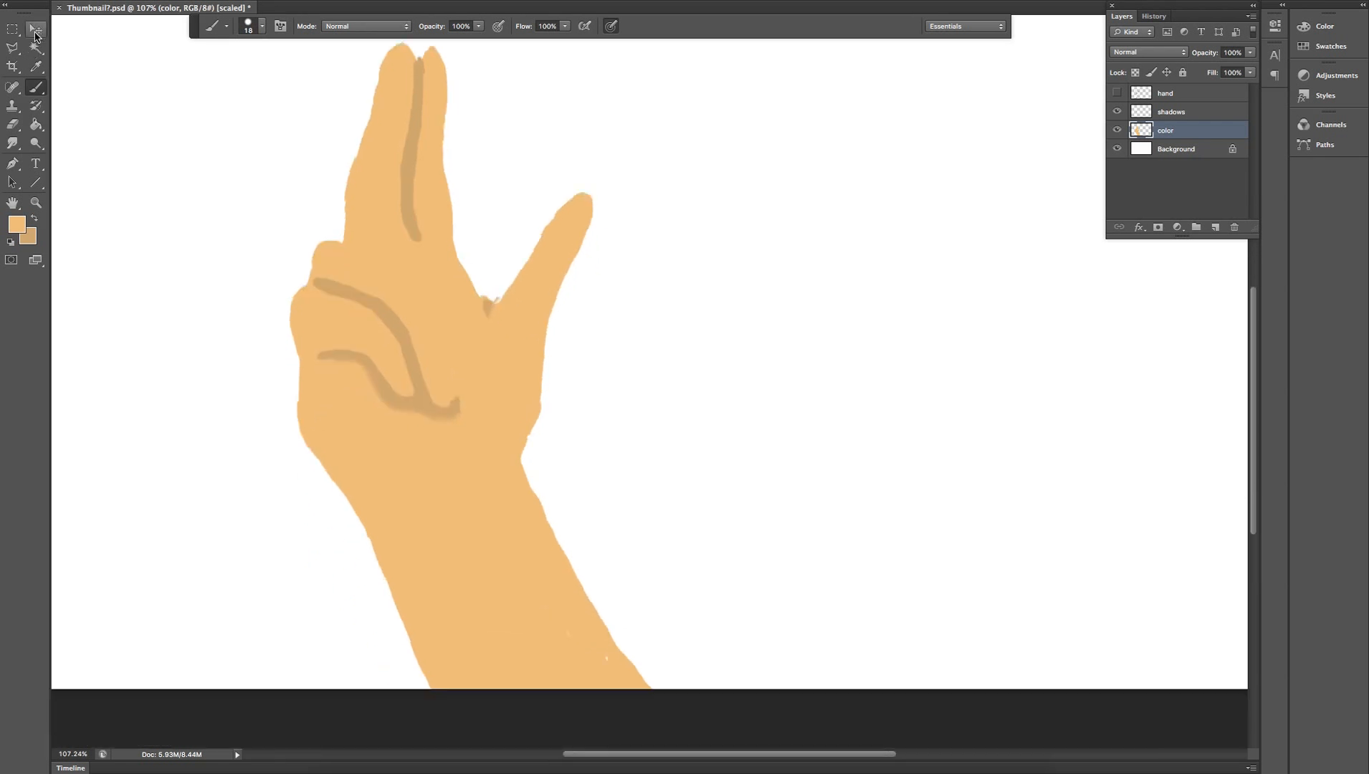
scroll(36, 39, "down", 2)
scroll(36, 39, "right", 3)
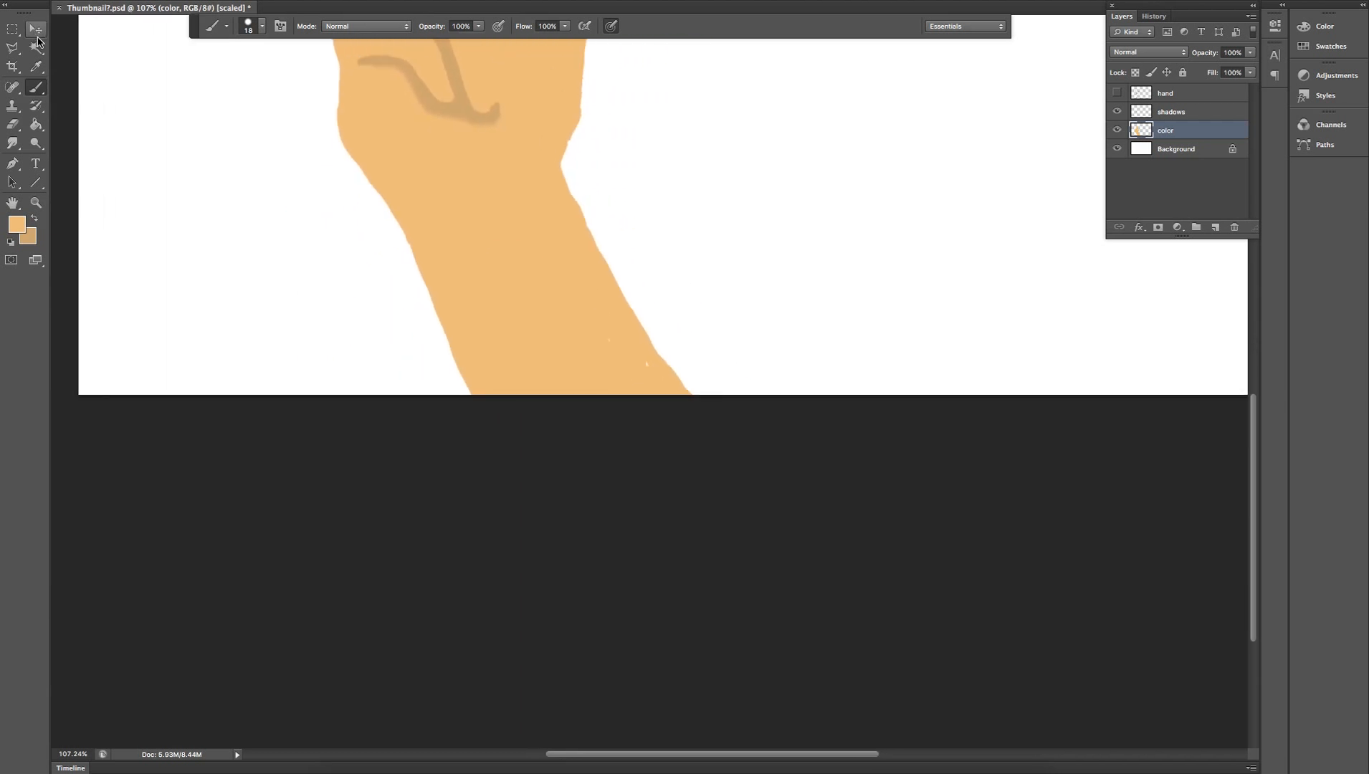
scroll(38, 42, "up", 3)
scroll(39, 43, "left", 3)
scroll(38, 43, "down", 1)
scroll(39, 43, "left", 1)
key("v")
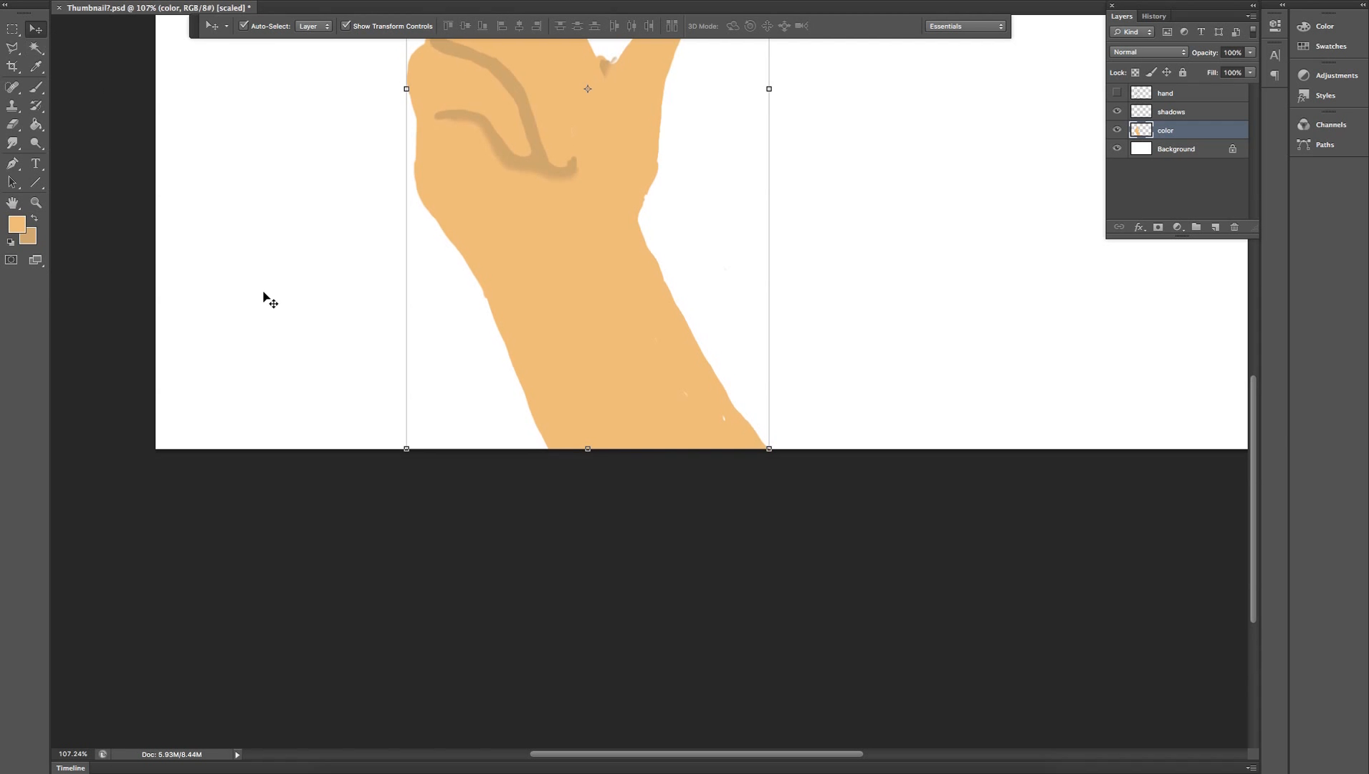
scroll(265, 296, "up", 3)
scroll(270, 297, "up", 1)
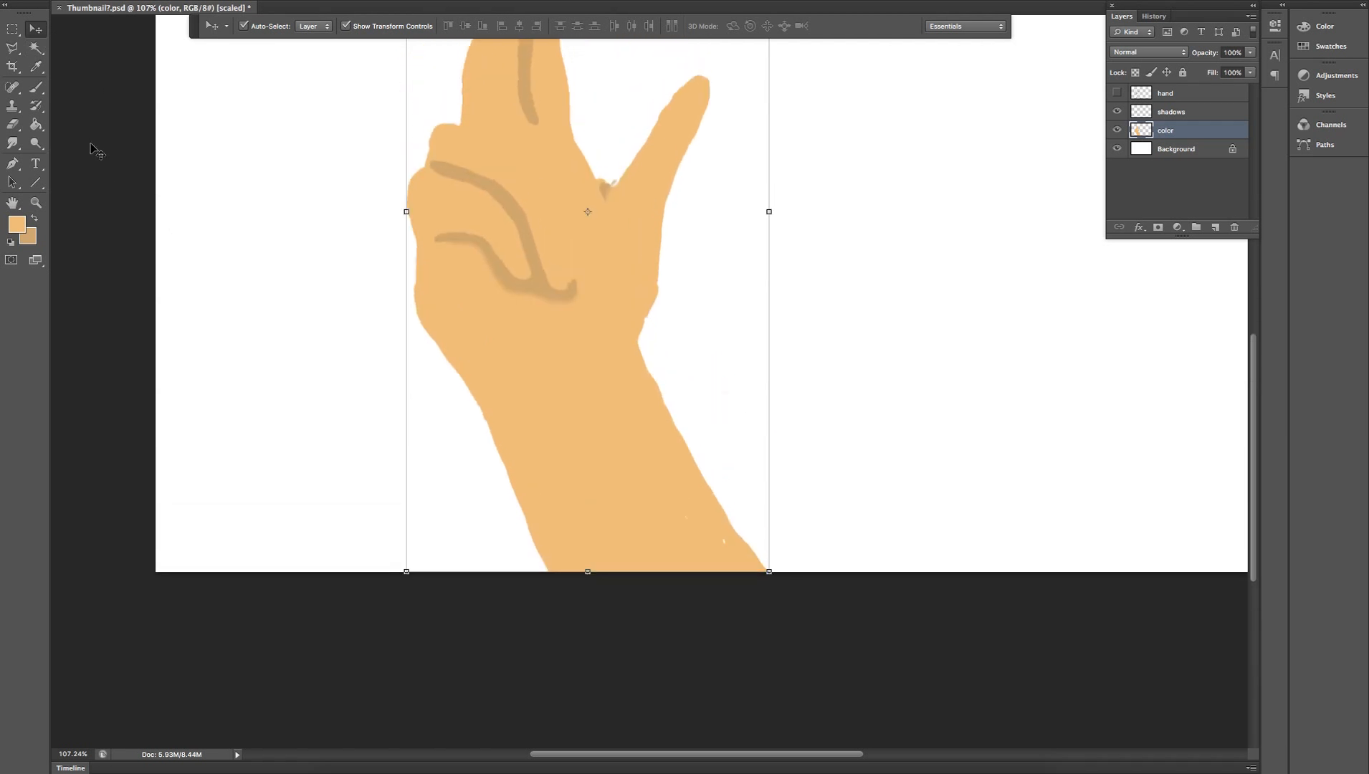
left_click(36, 87)
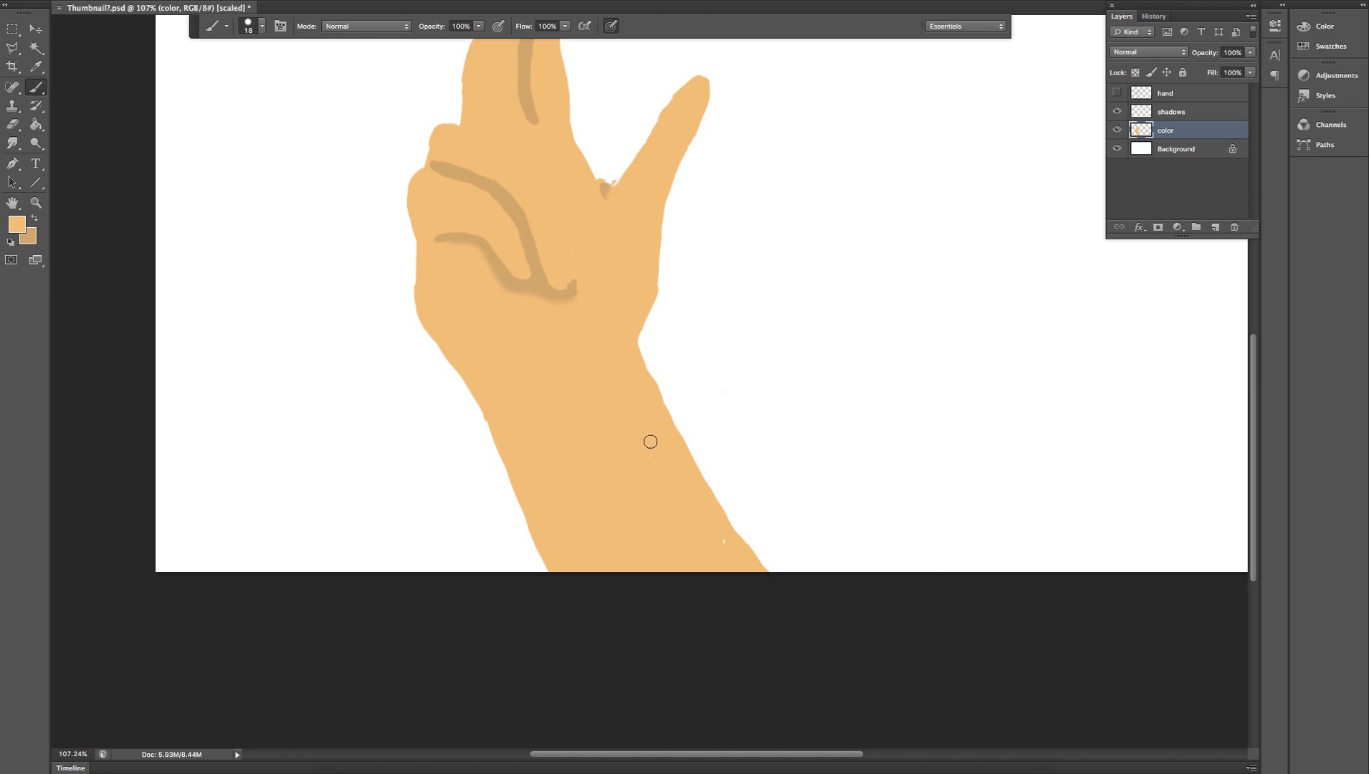
left_click(723, 542)
Dab a flesh-tone dot on the blank canvas beside the forearm and undo it.
left_click(862, 440)
scroll(858, 437, "up", 3)
scroll(859, 437, "right", 3)
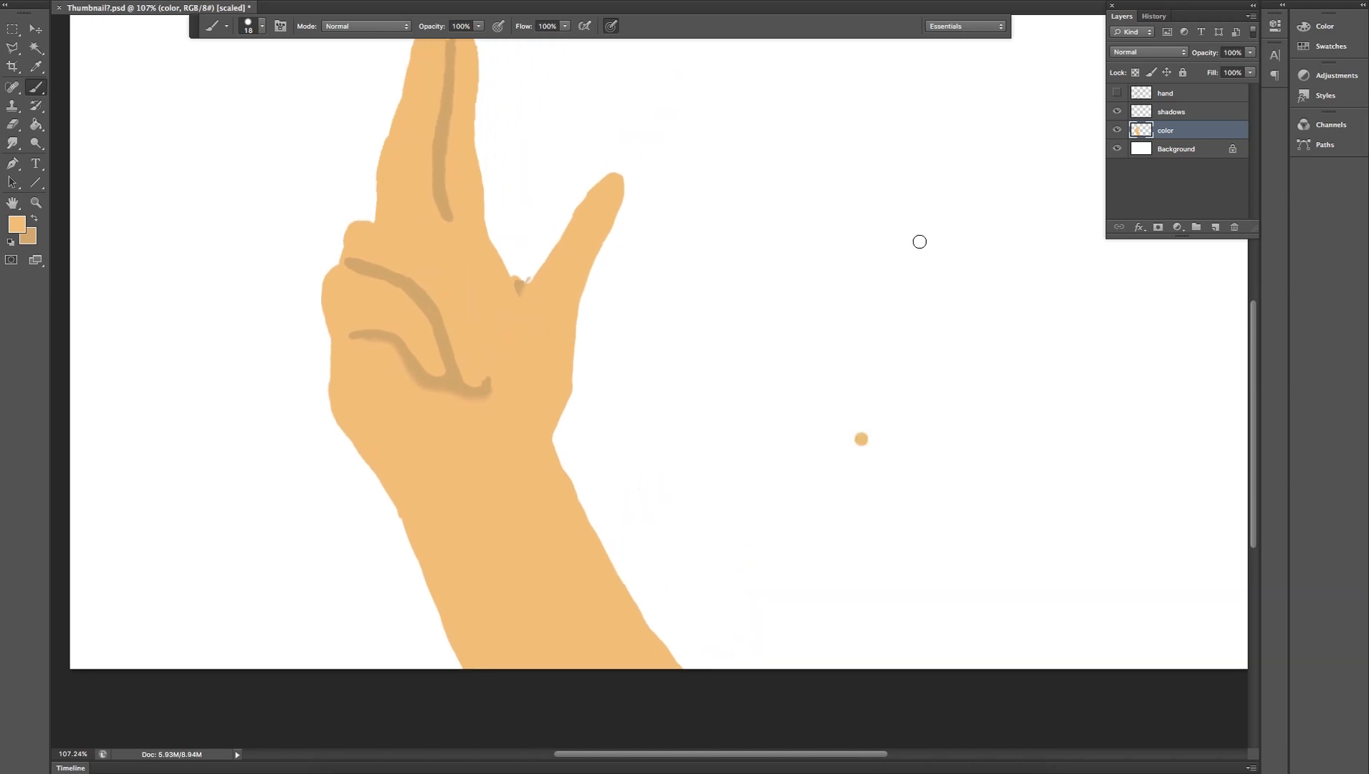
key("ctrl+z")
Erase the stray paint in the gap between the thumb and forefinger on both the color and shadows layers.
key("e")
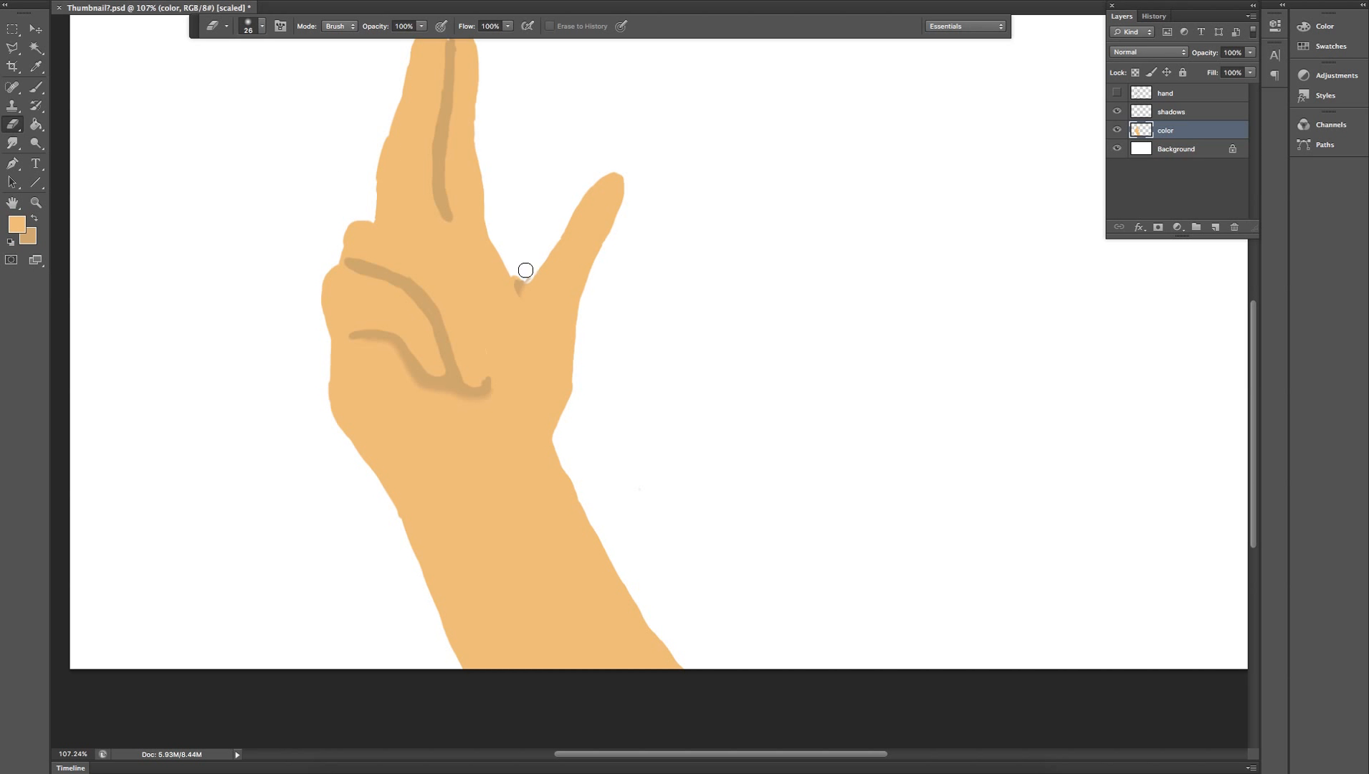
left_click_drag(518, 268, 522, 278)
left_click(1206, 112)
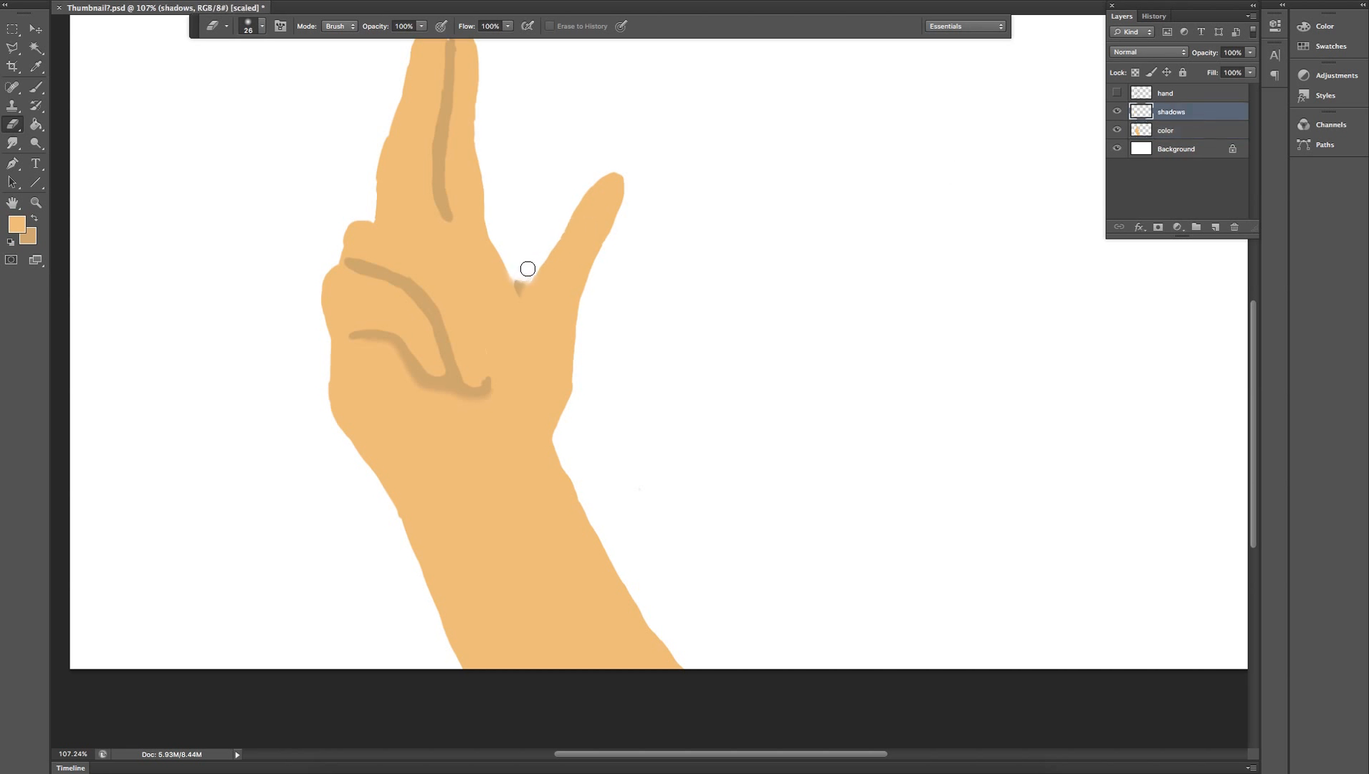
left_click_drag(522, 274, 523, 252)
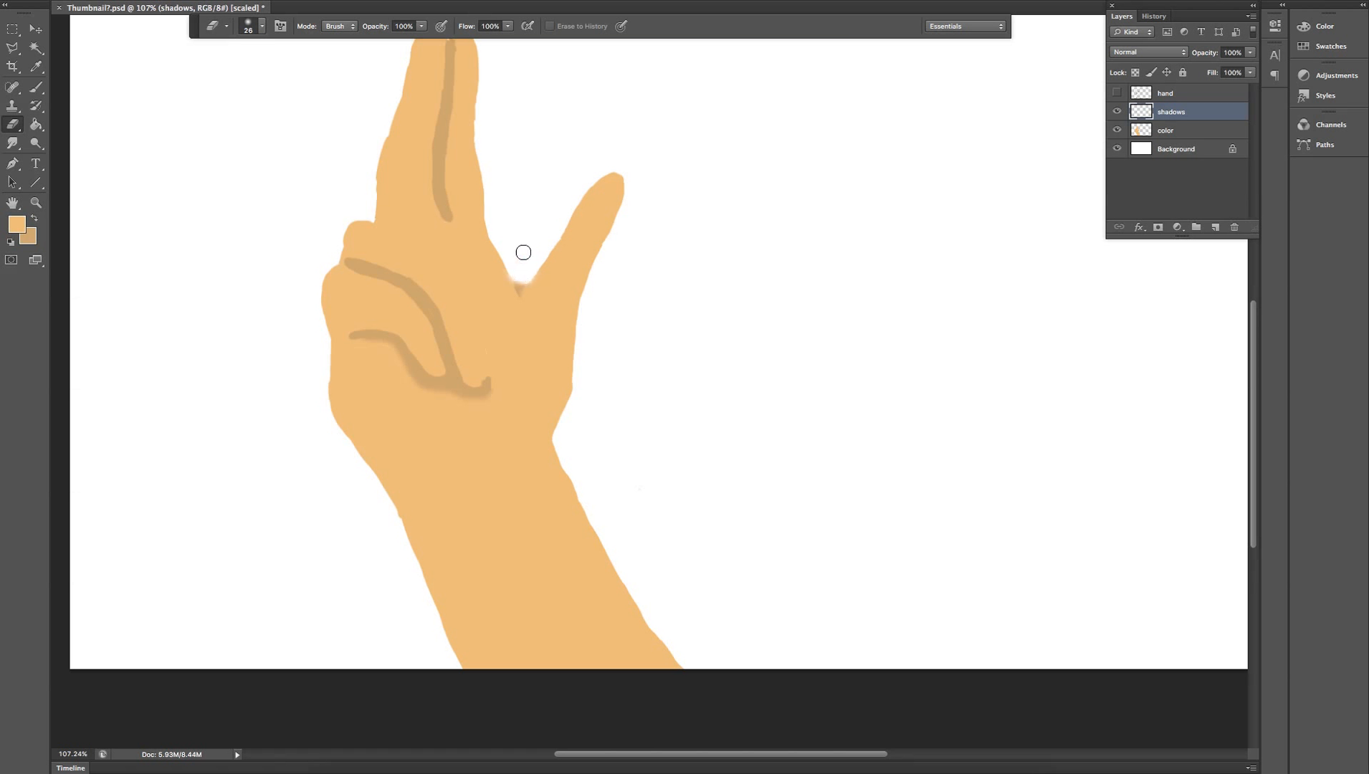
Erase a soft spot beside the thumb web on the color layer and brush the area back in with flesh tone.
double_click(1192, 132)
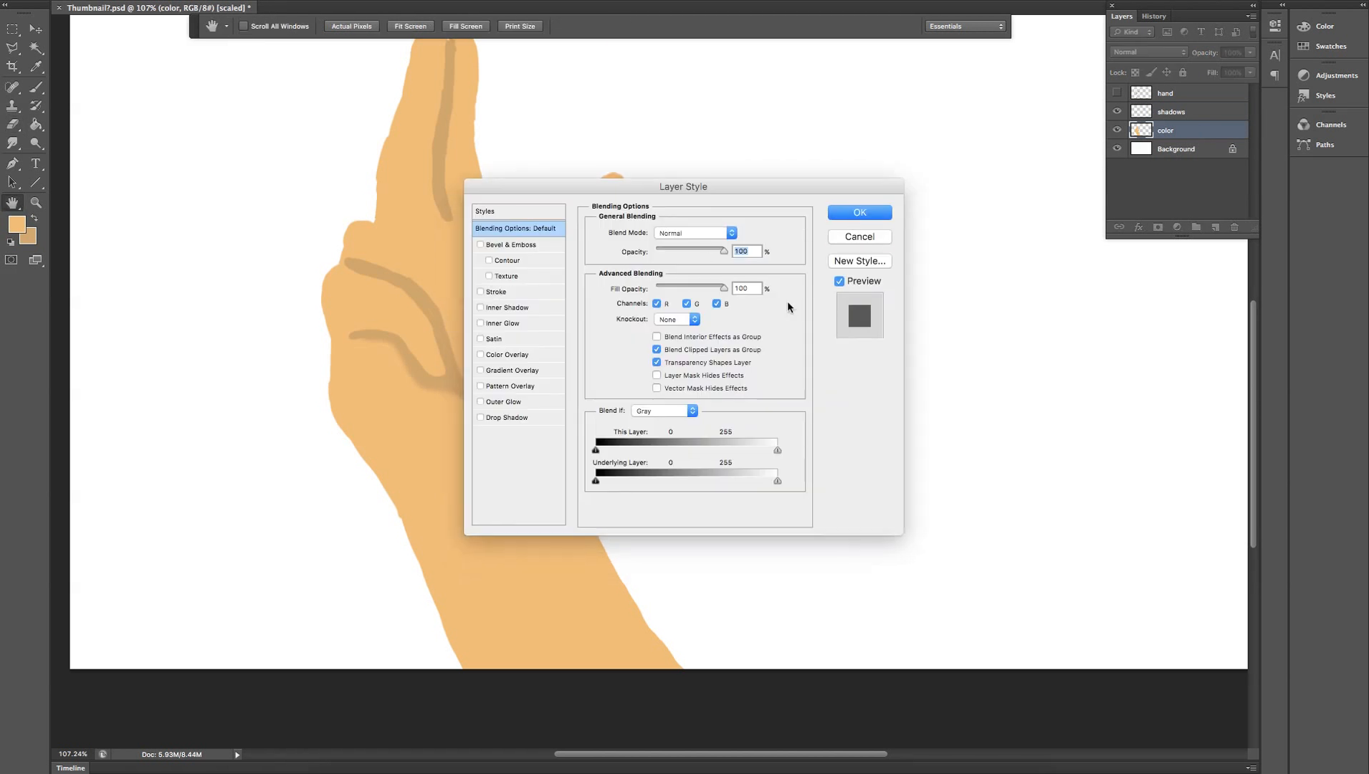
key("Escape")
left_click_drag(493, 291, 501, 287)
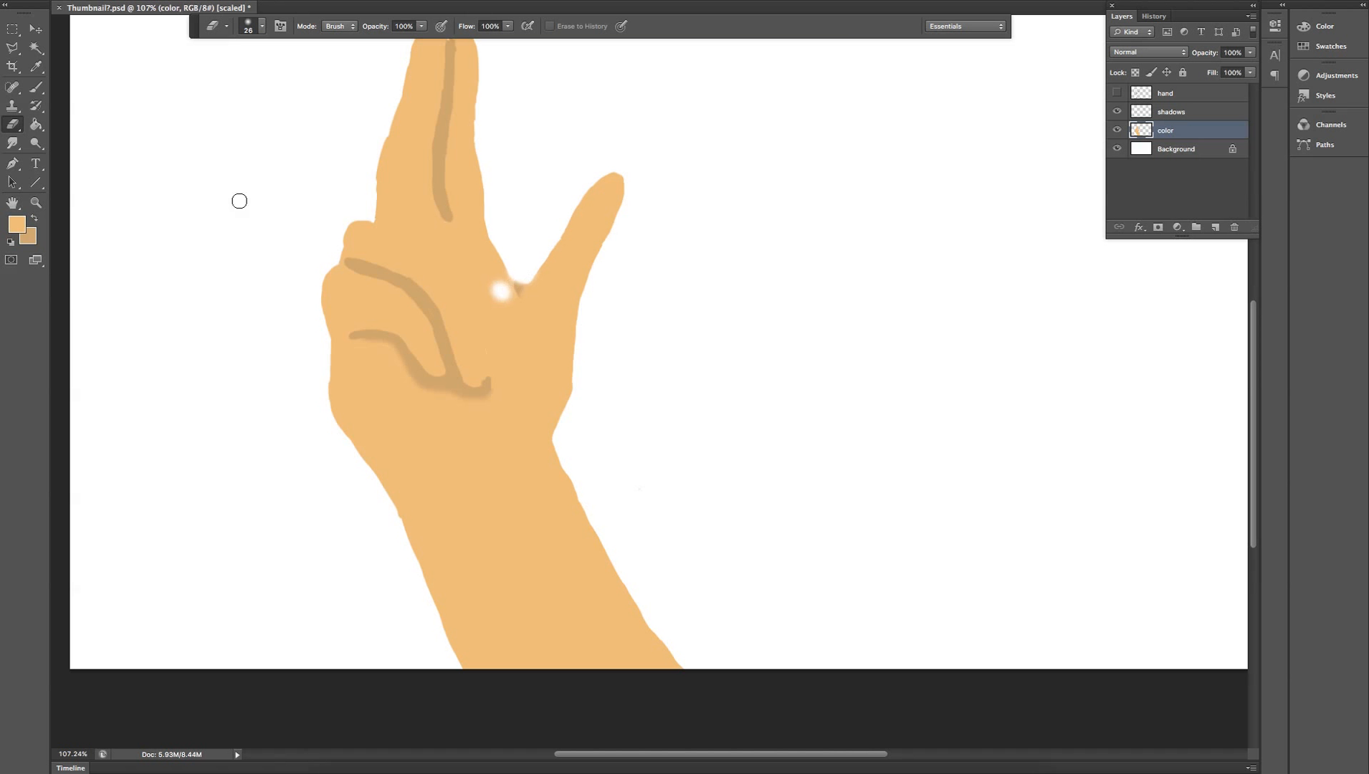
left_click(35, 88)
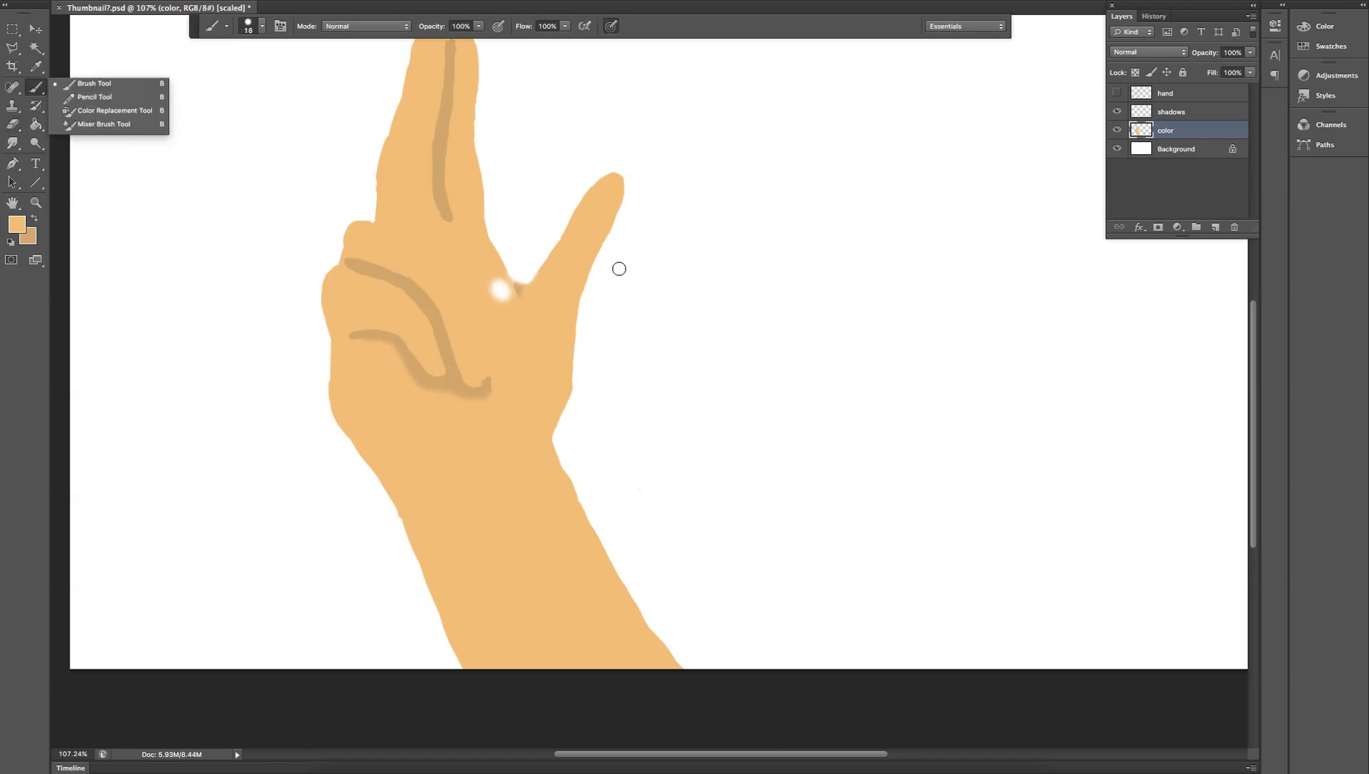
key("]")
mouse_move(492, 281)
left_mouse_down()
mouse_move(479, 278)
mouse_move(492, 303)
mouse_move(497, 281)
mouse_move(528, 296)
mouse_move(528, 284)
mouse_move(506, 278)
mouse_move(520, 294)
left_mouse_up()
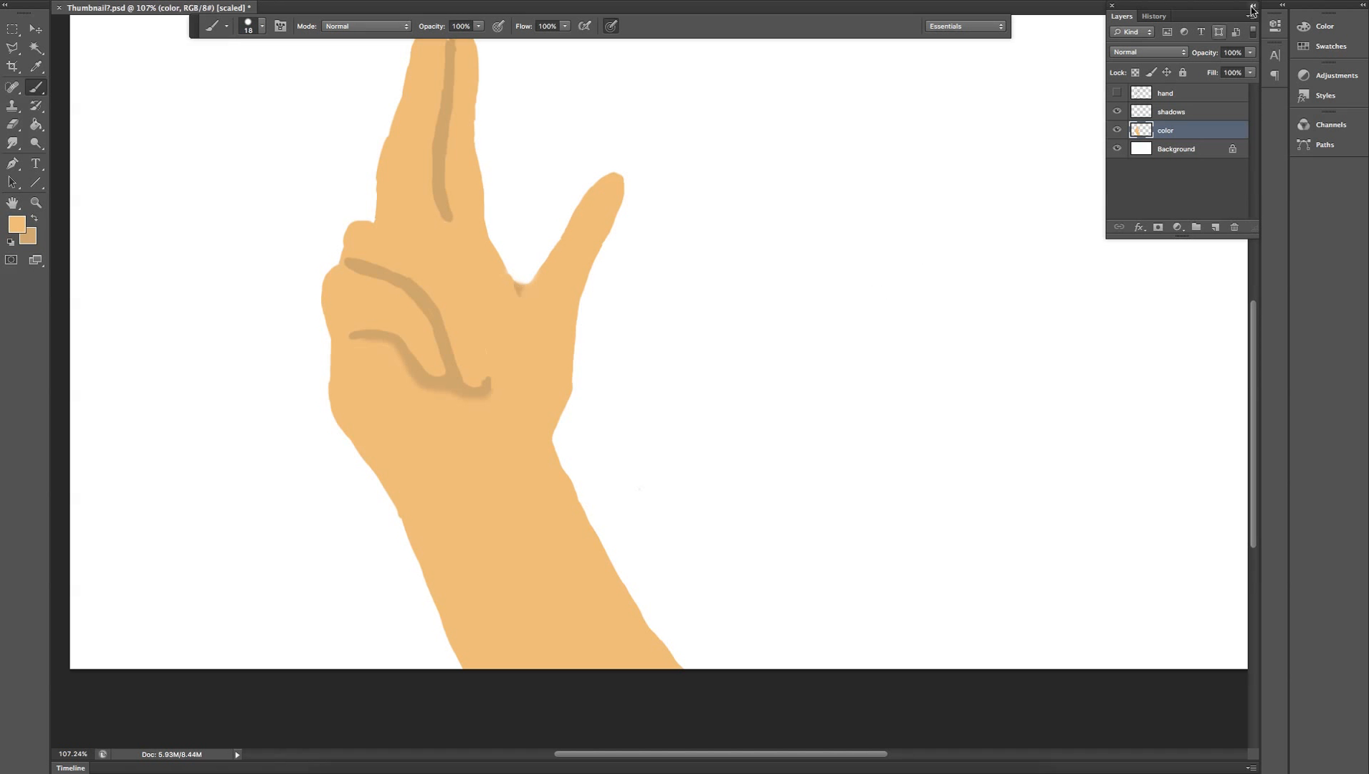
Show the hand line-art layer, make it active, and set the Eraser to a hard round 9 px tip.
left_click(1118, 94)
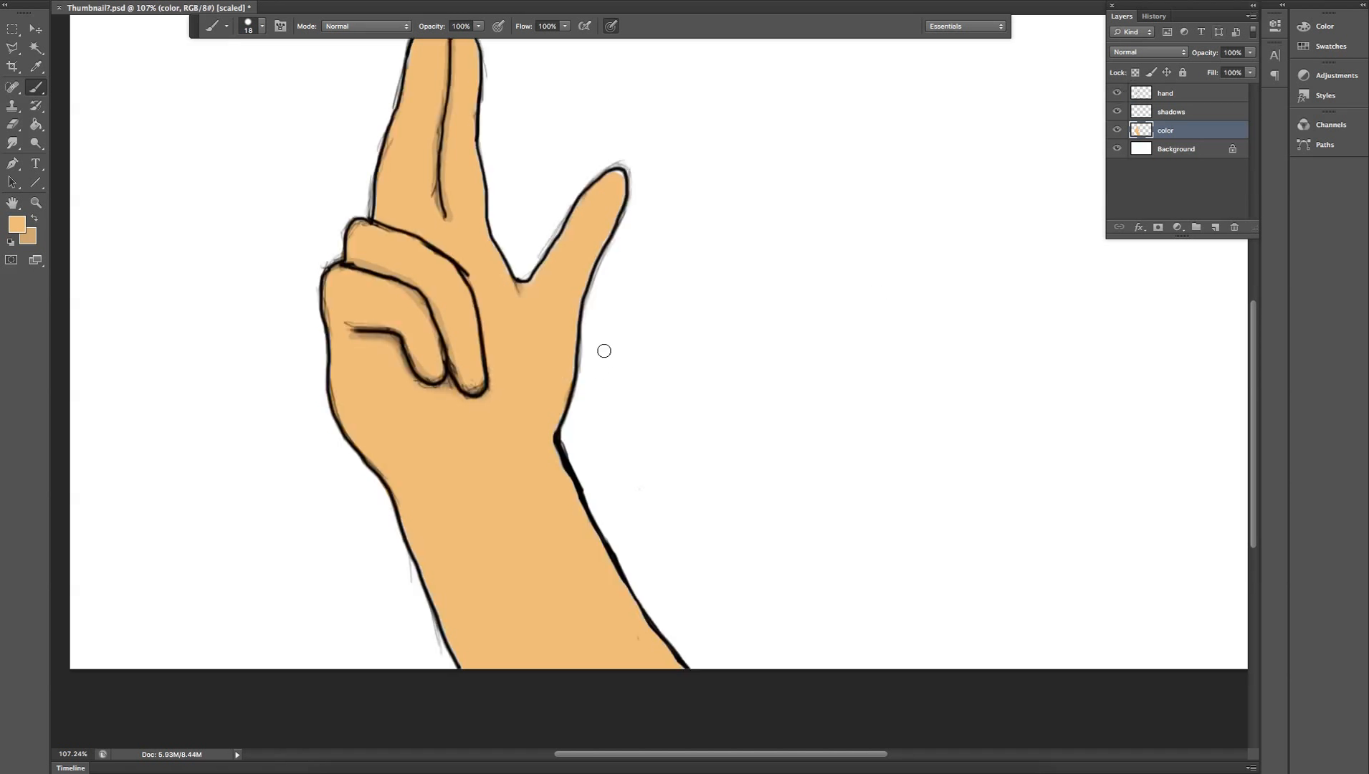
scroll(666, 338, "up", 2)
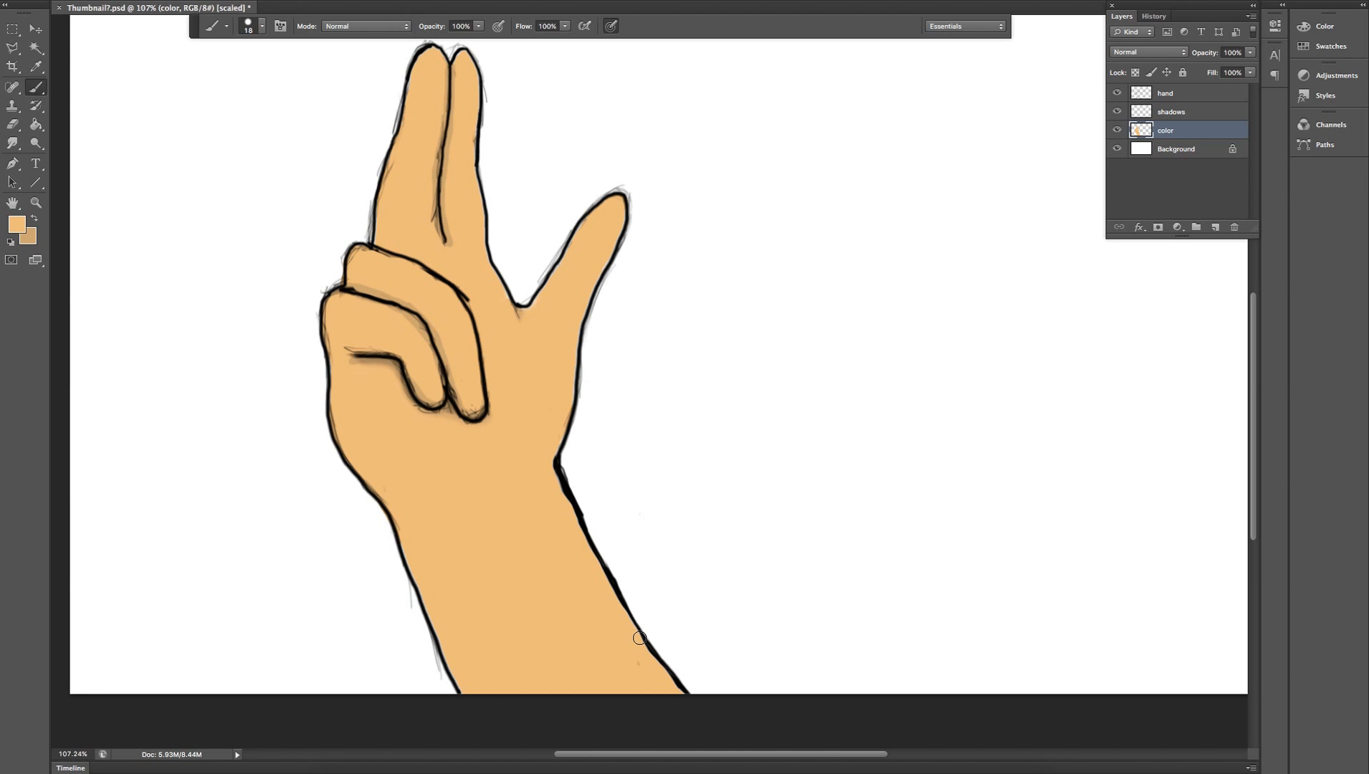
left_click(1189, 98)
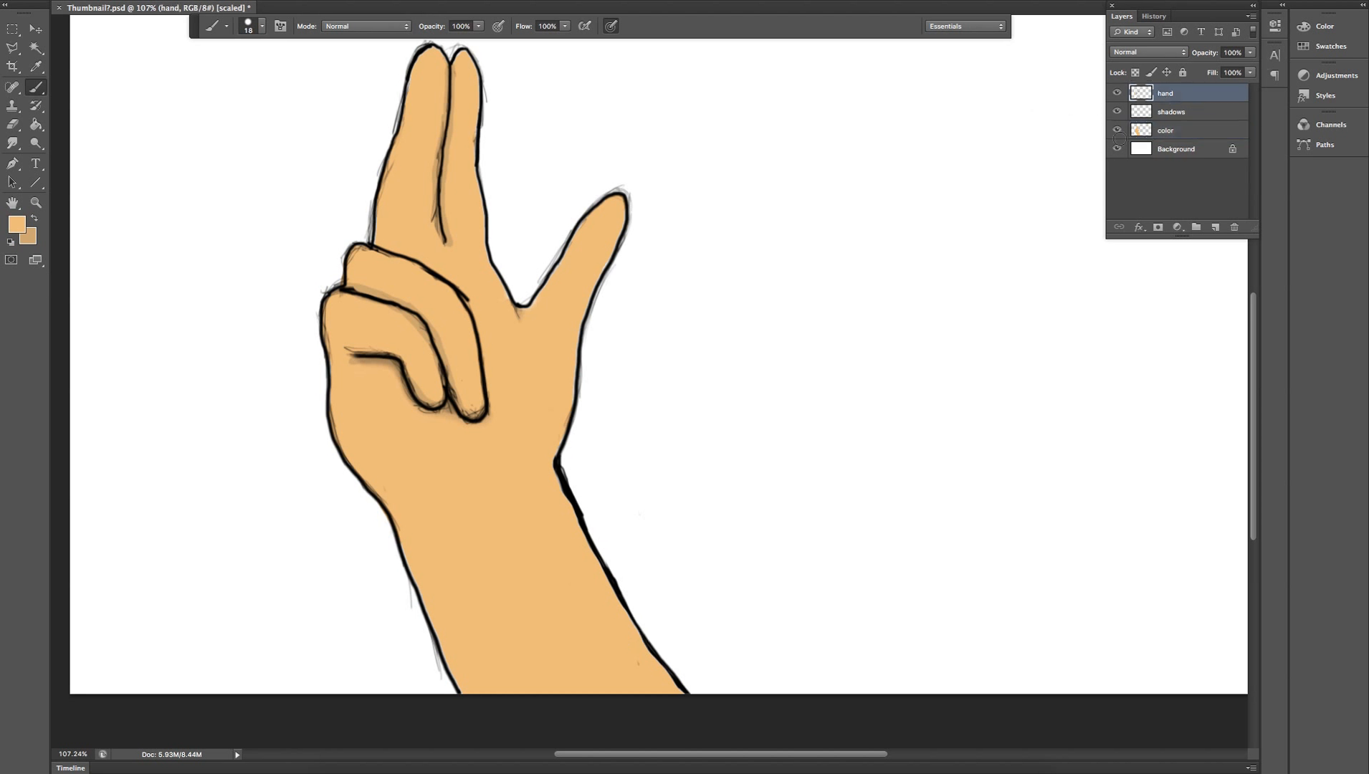
left_click(13, 125)
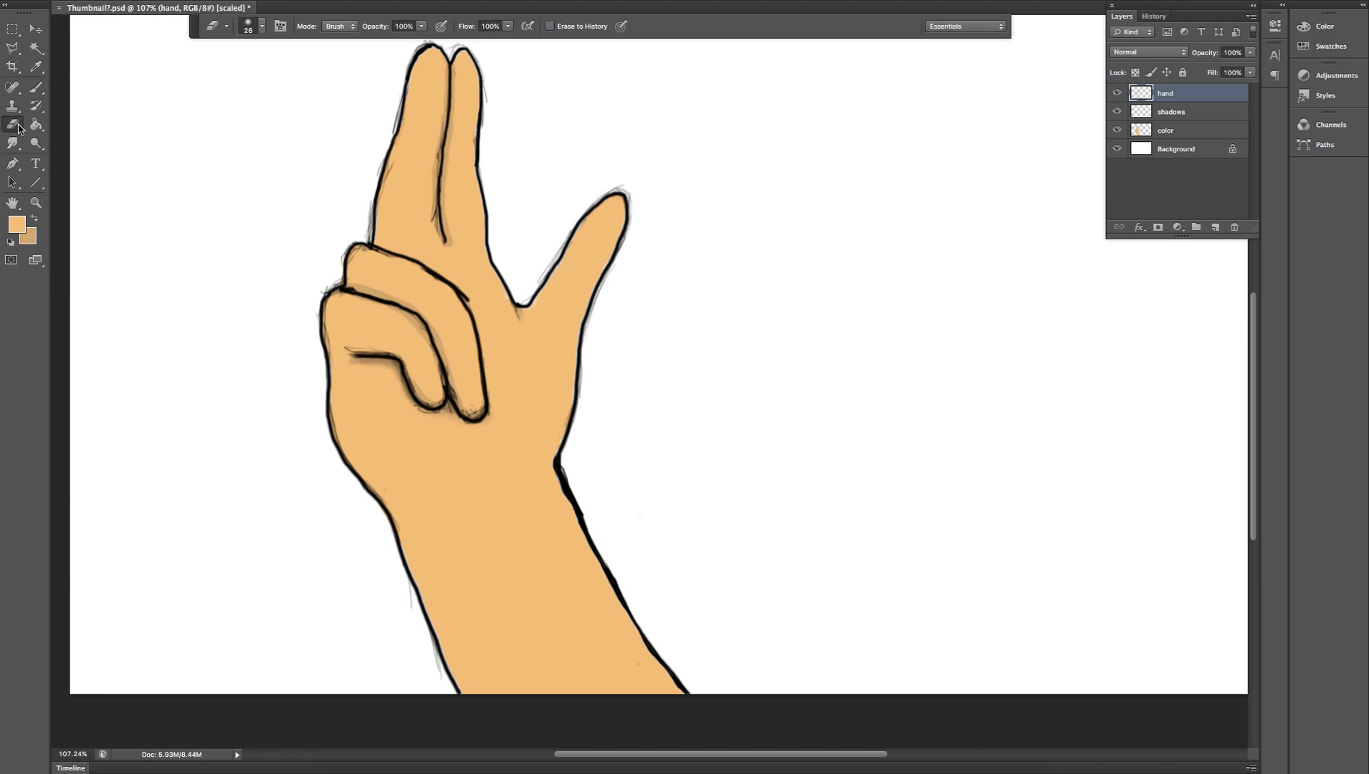
left_click(263, 26)
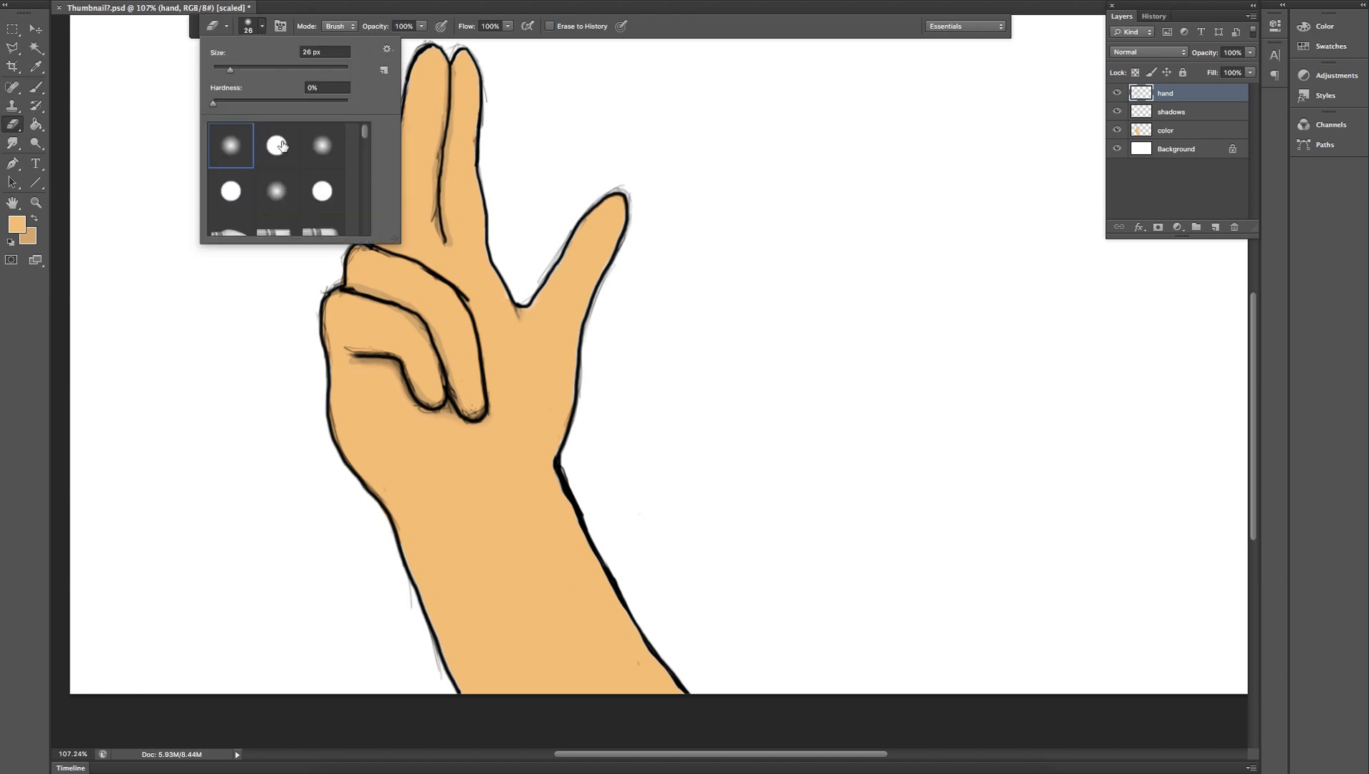
left_click_drag(232, 67, 217, 73)
left_click(263, 26)
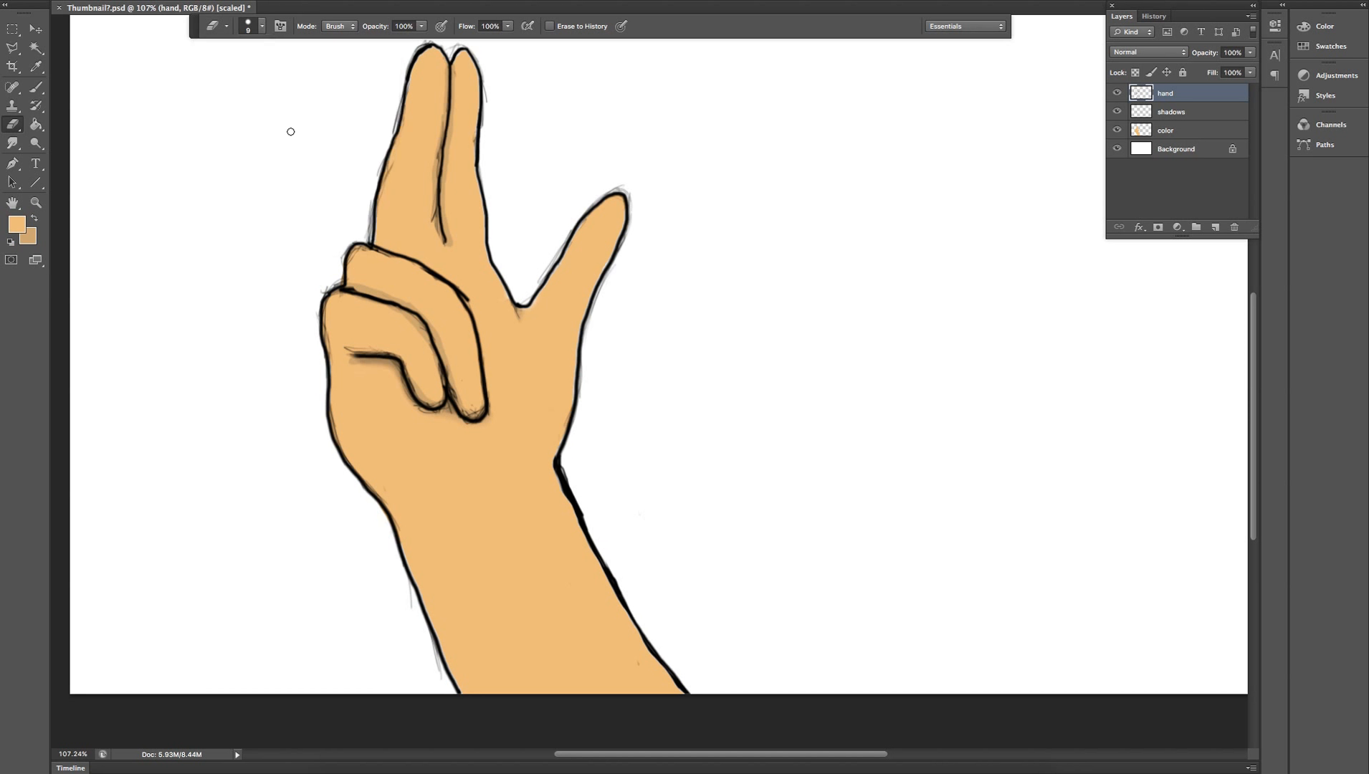
Erase the loose sketch lines along the outline of the forearm's little-finger side on the hand layer.
key("z")
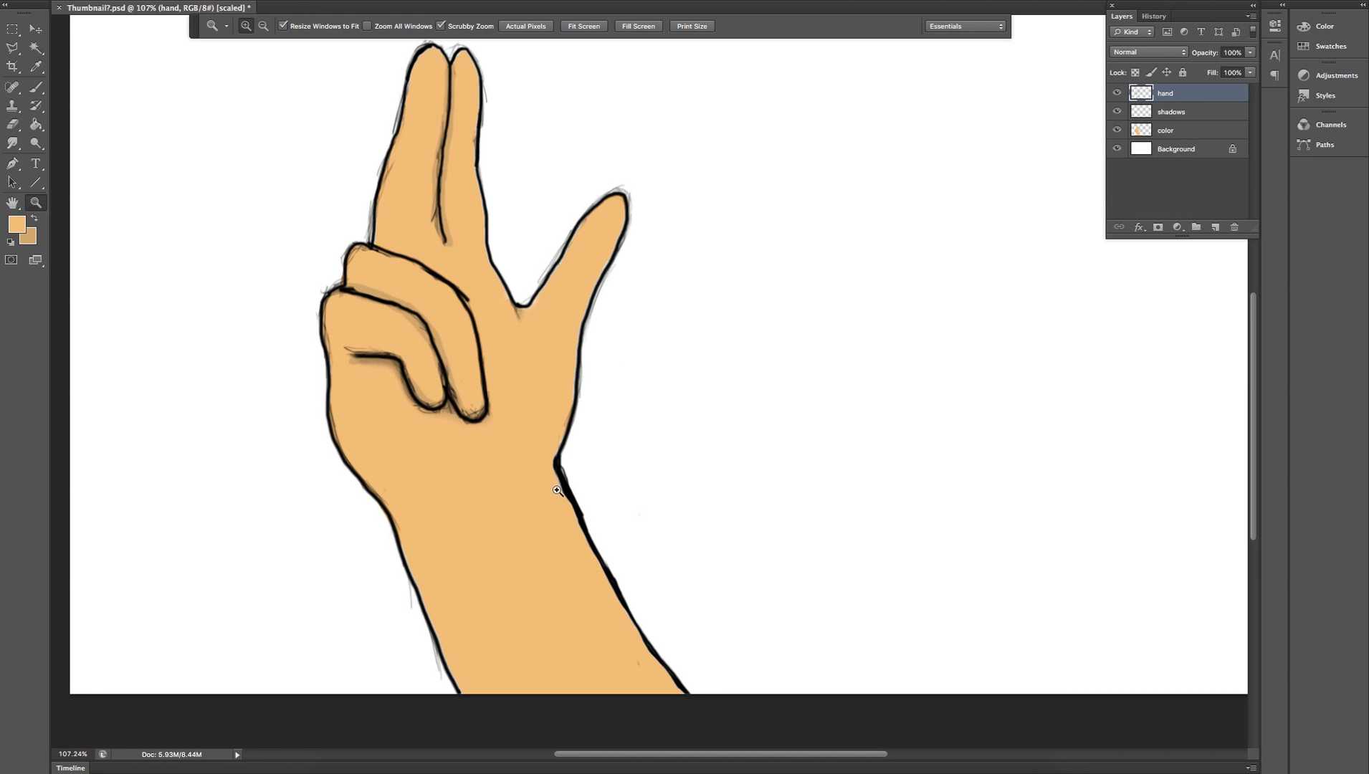
left_click(580, 477)
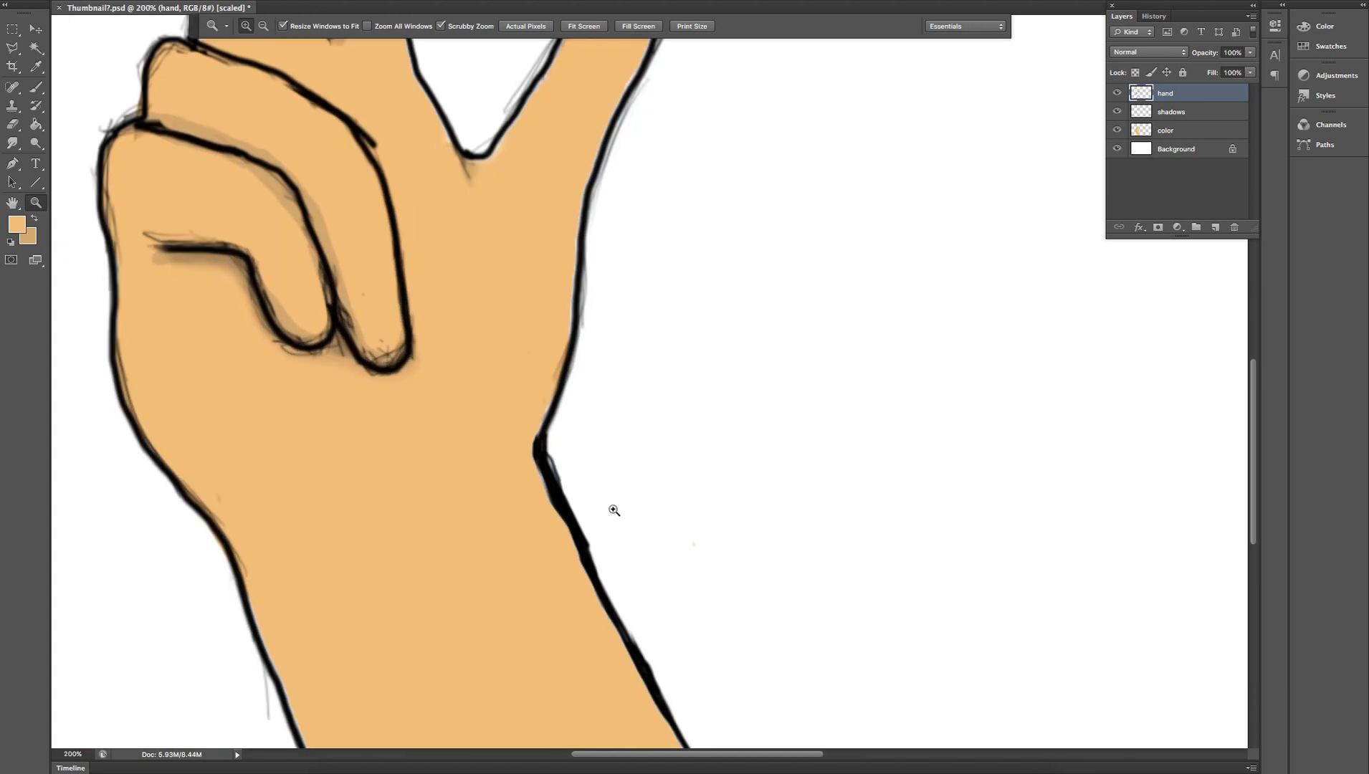
scroll(614, 510, "down", 5)
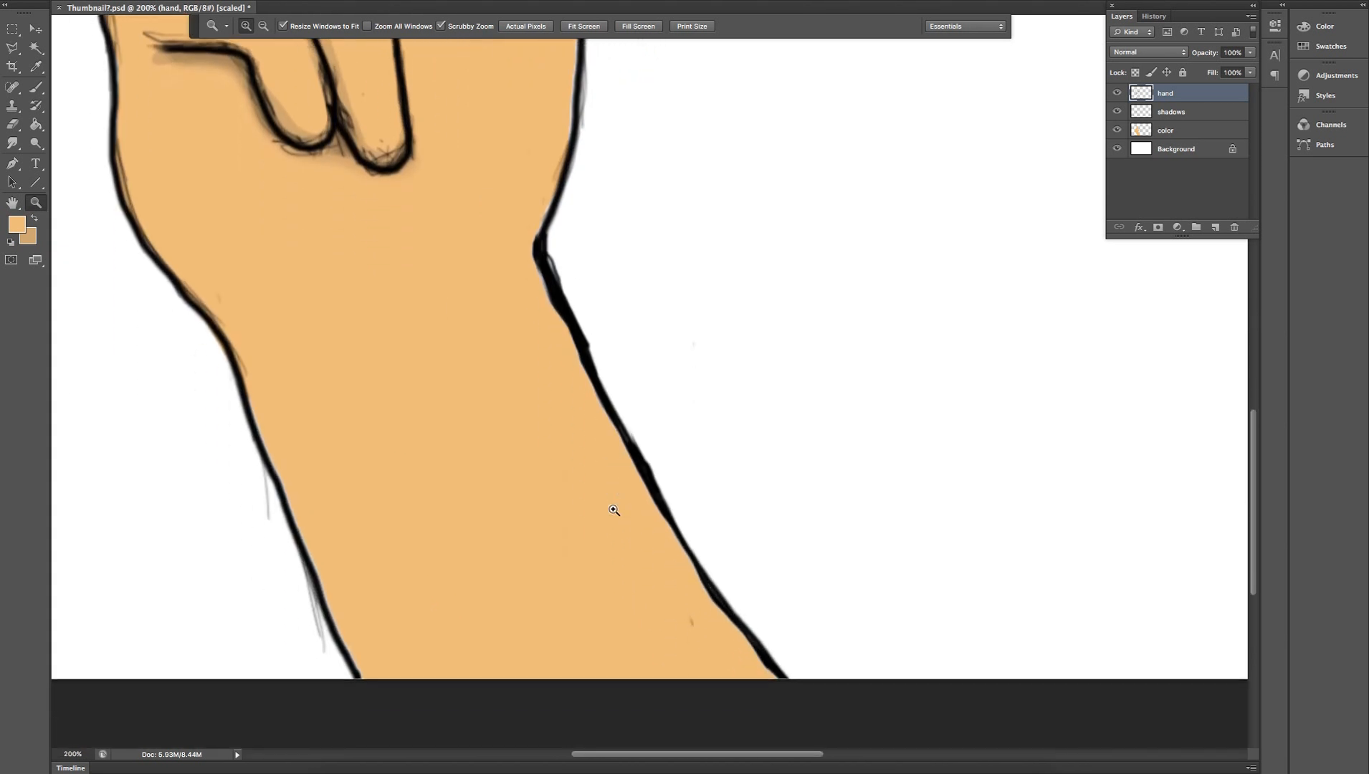
scroll(614, 510, "down", 1)
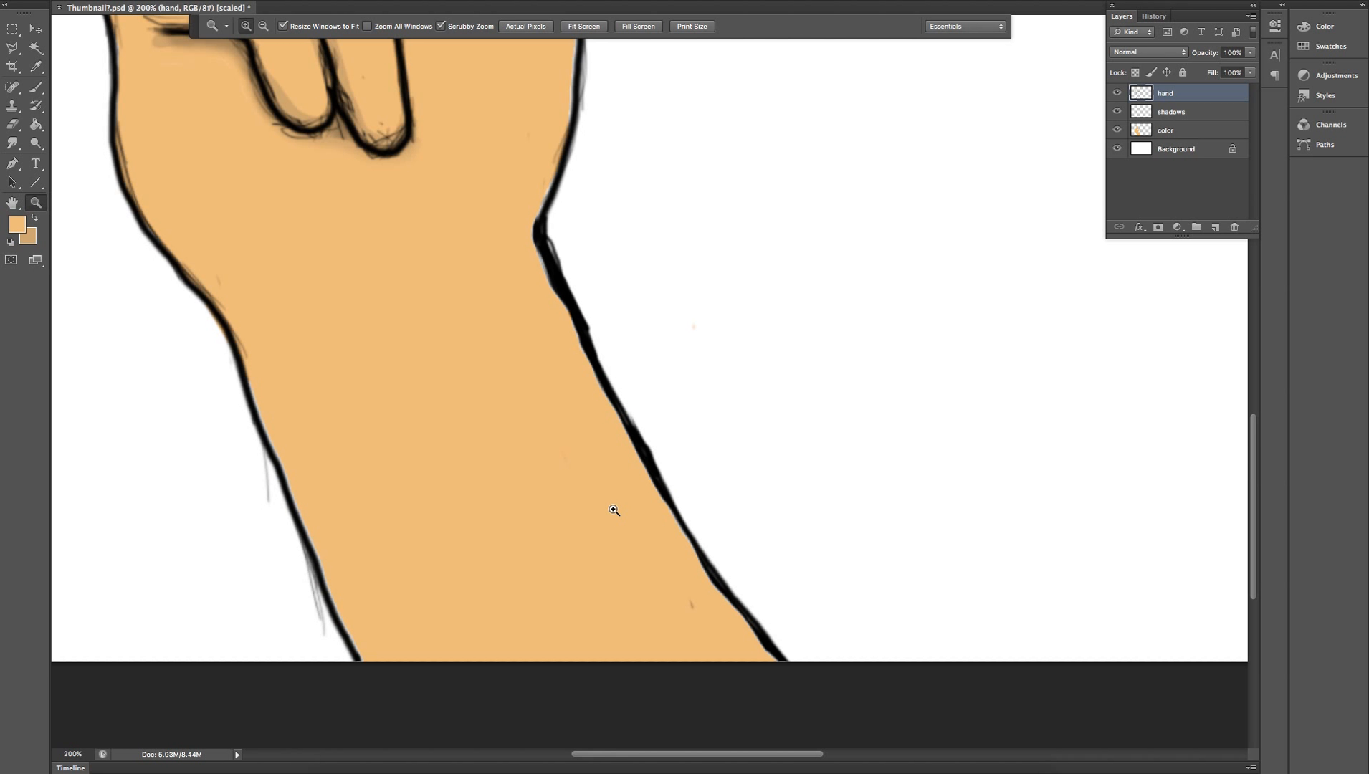
key("e")
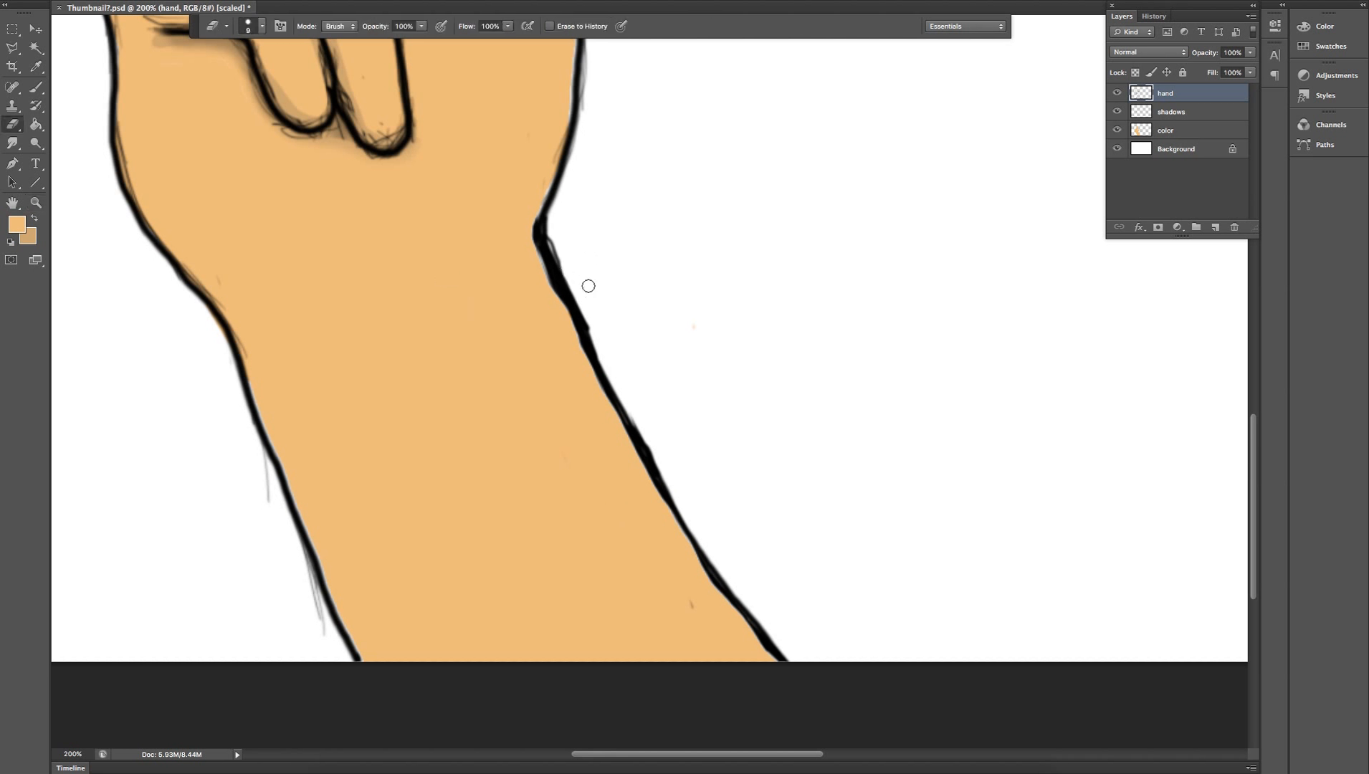
mouse_move(242, 473)
left_mouse_down()
mouse_move(270, 511)
mouse_move(256, 446)
mouse_move(325, 634)
left_mouse_up()
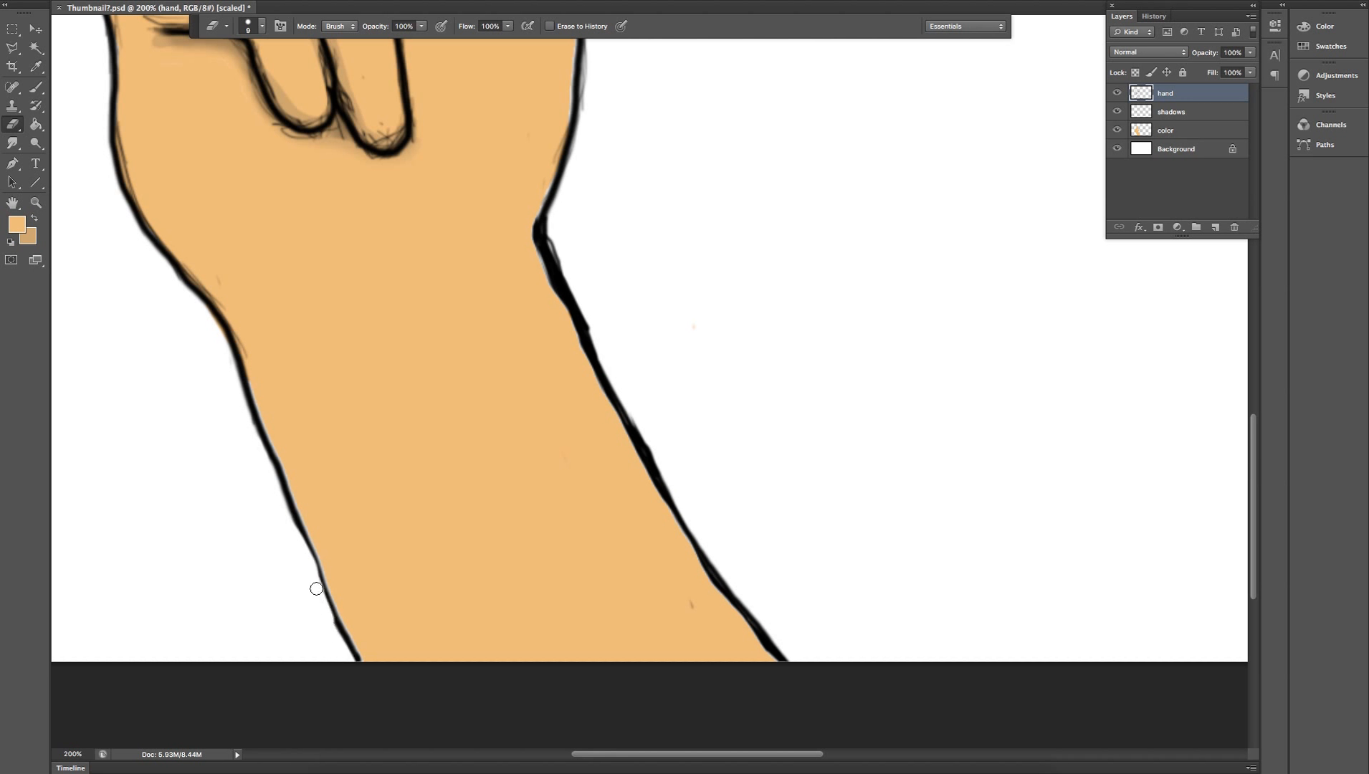
left_click_drag(322, 601, 358, 670)
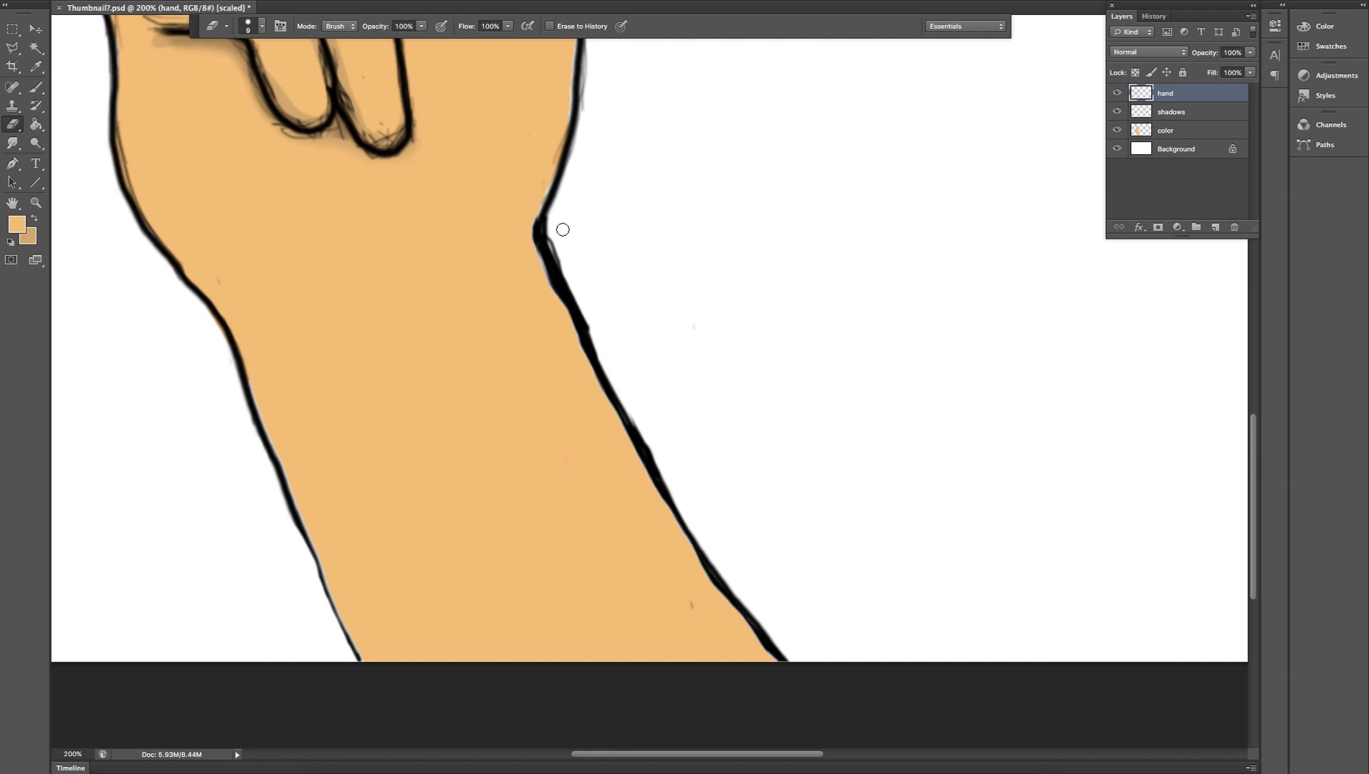
Thin the thick outline on the thumb side of the wrist and forearm by erasing along both of its edges.
mouse_move(552, 228)
left_mouse_down()
mouse_move(608, 353)
mouse_move(596, 328)
mouse_move(643, 349)
left_mouse_up()
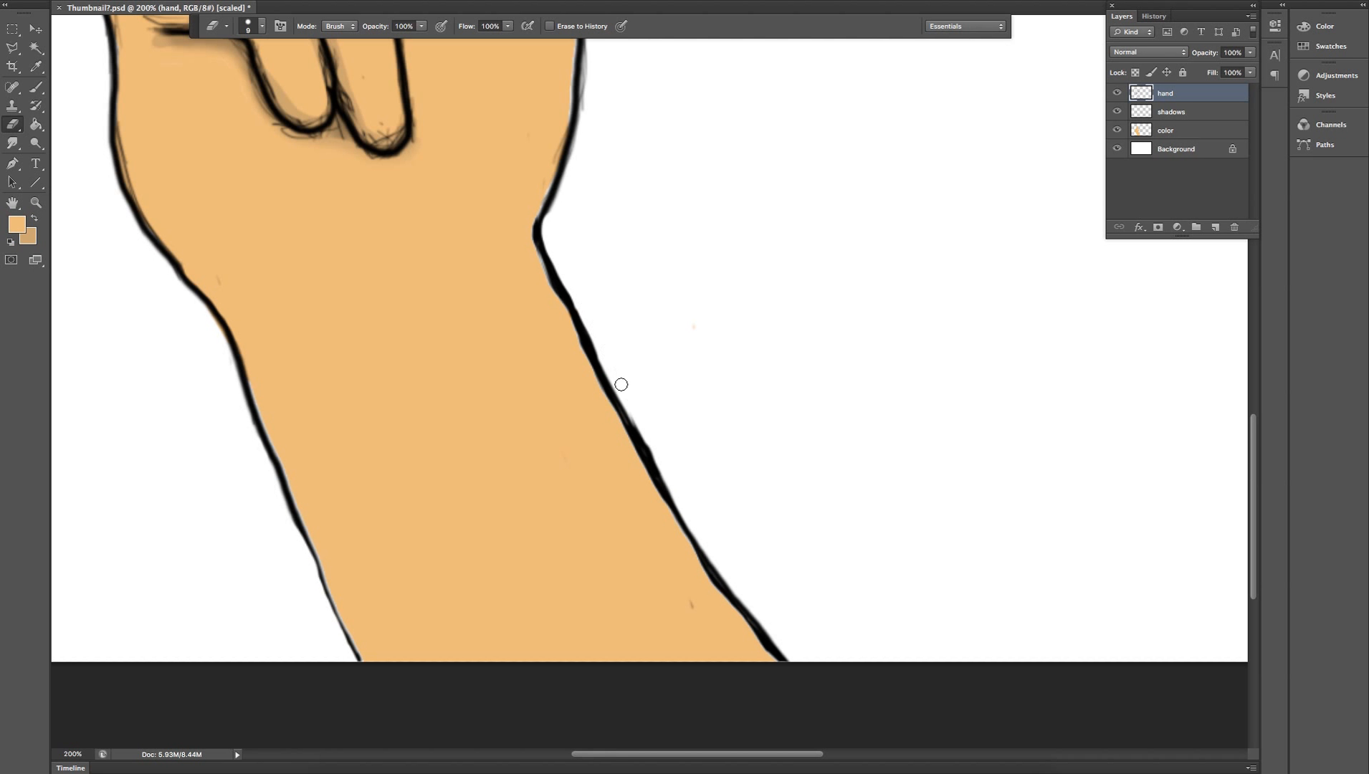
mouse_move(636, 403)
left_mouse_down()
mouse_move(686, 508)
mouse_move(685, 491)
left_mouse_up()
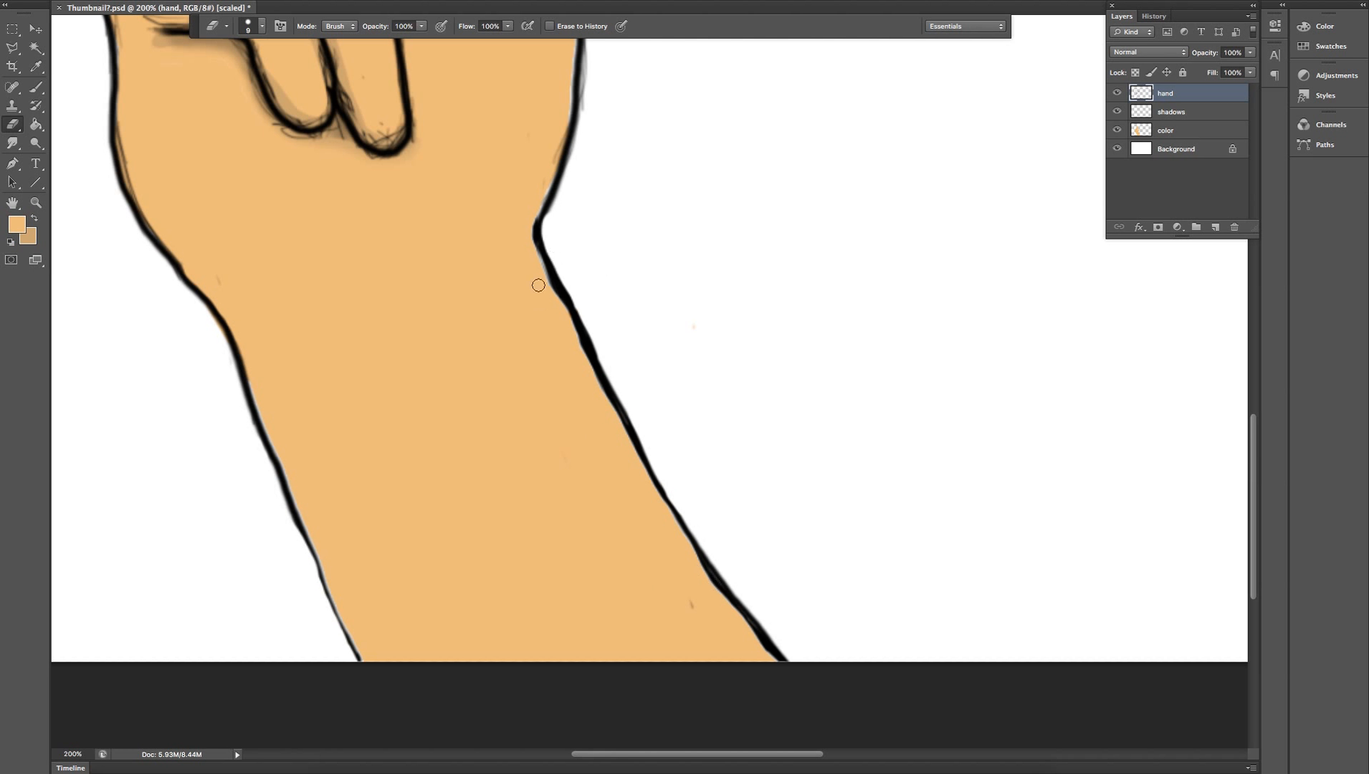
mouse_move(543, 280)
left_mouse_down()
mouse_move(524, 232)
mouse_move(627, 432)
left_mouse_up()
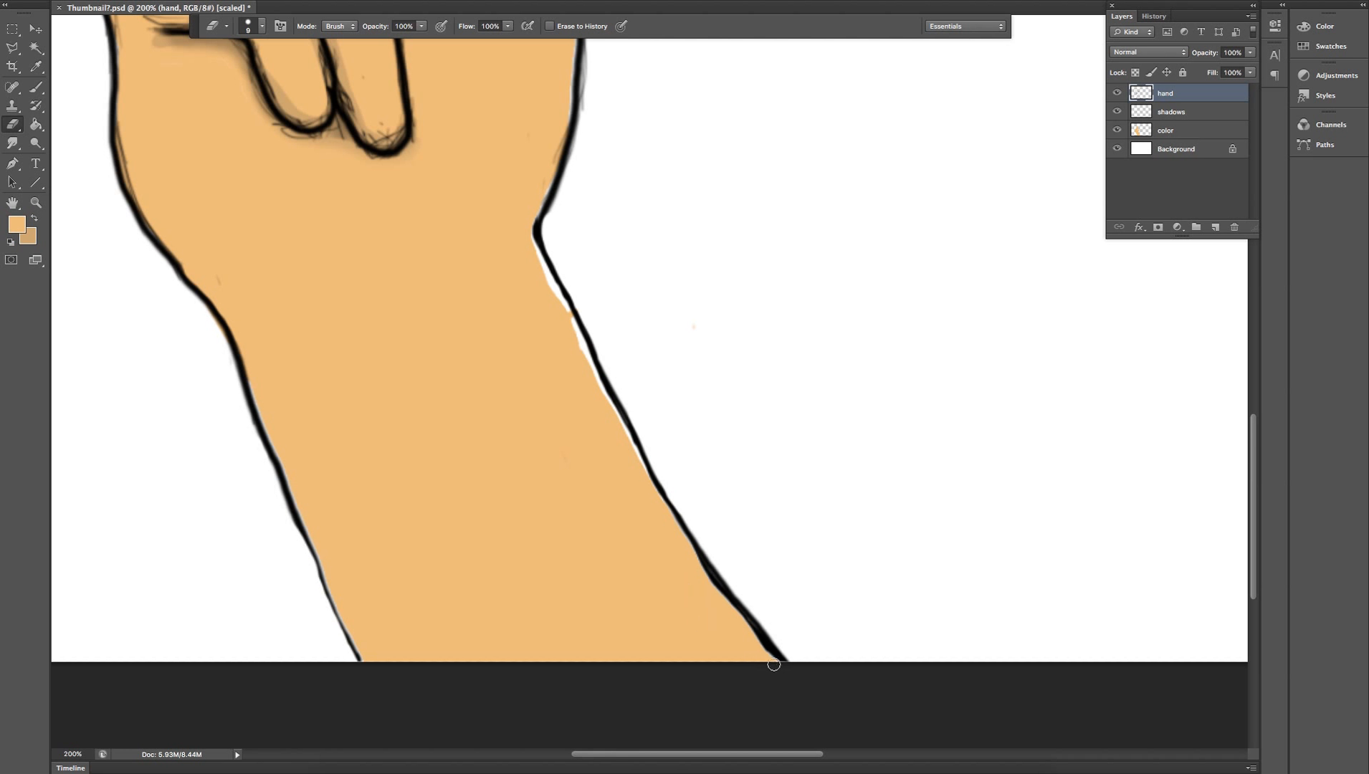
left_click_drag(770, 660, 765, 653)
left_click(689, 555, "shift")
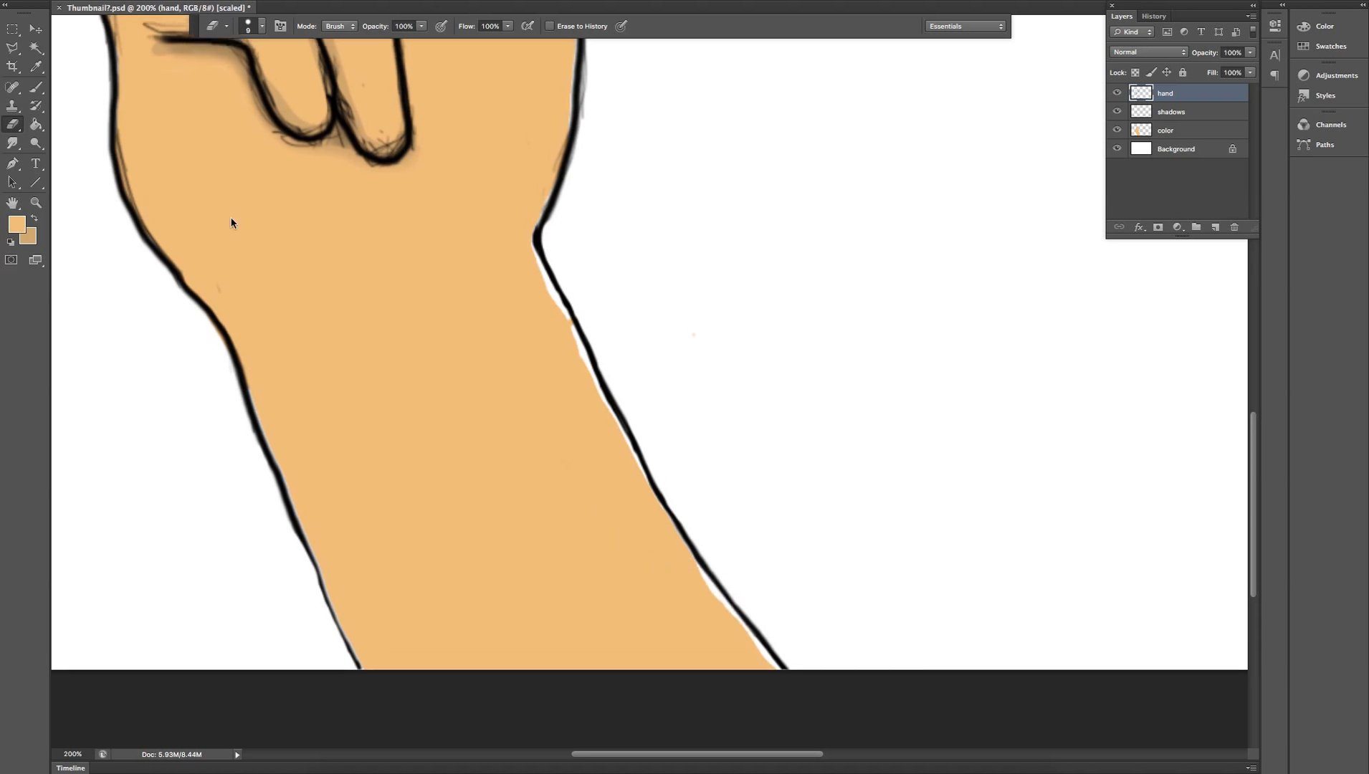
Brush flesh tone on the color layer into the white gaps beside the thumb-side outline of the wrist and forearm.
left_click(36, 86)
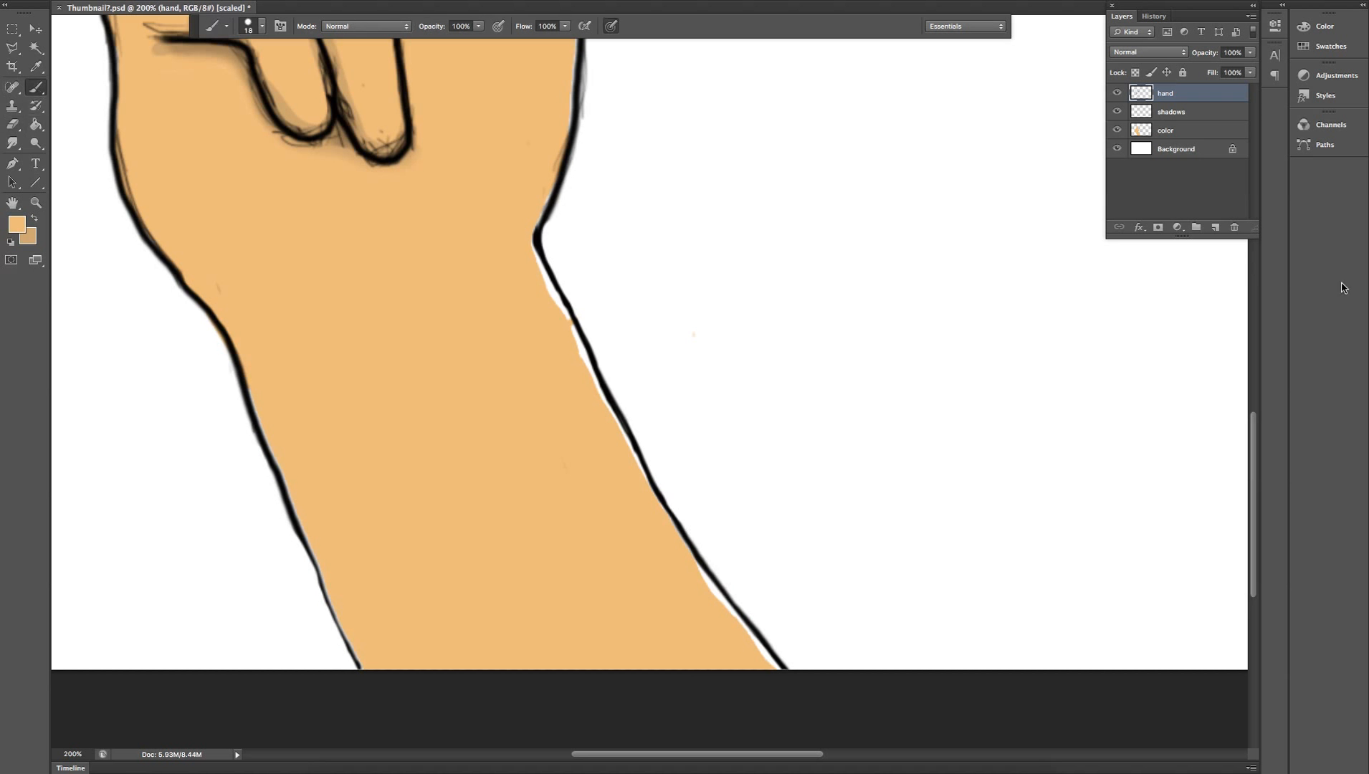
left_click(1187, 131)
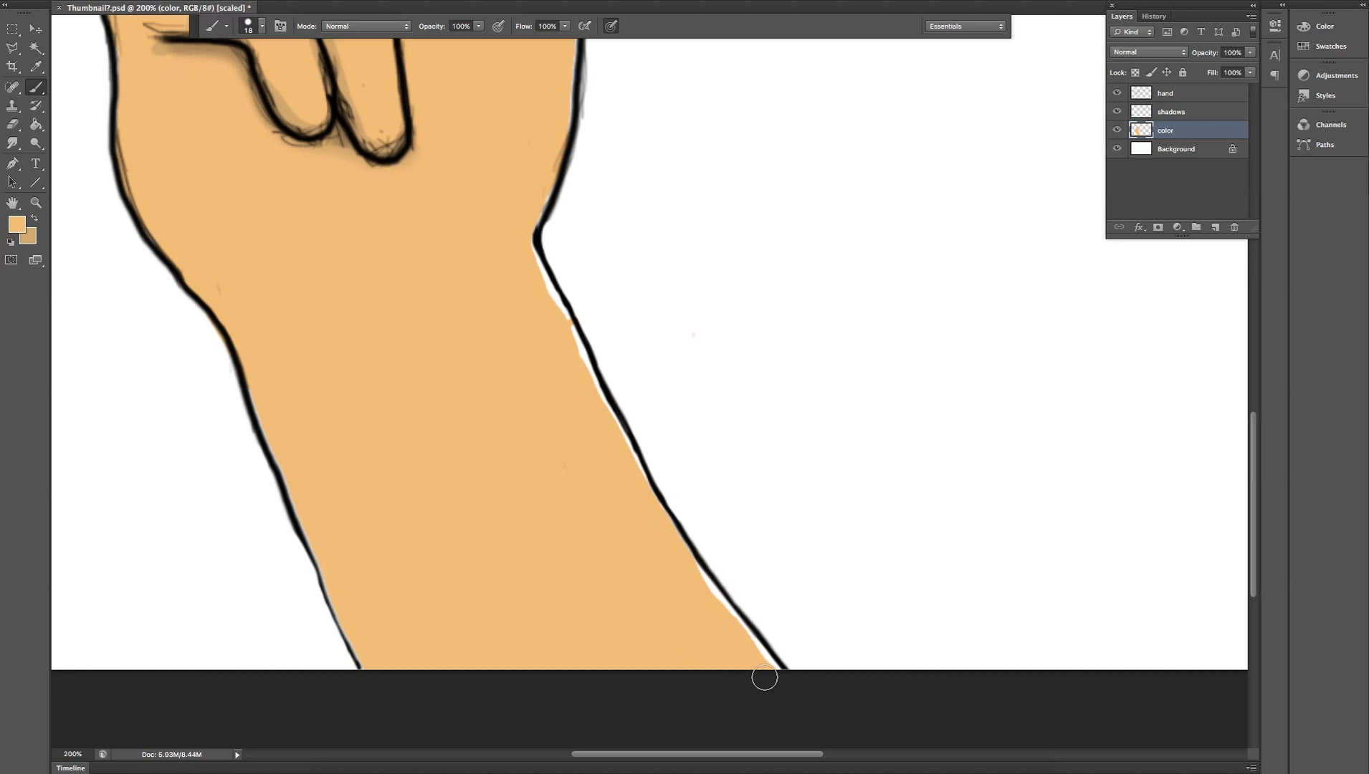
mouse_move(753, 652)
left_mouse_down()
mouse_move(642, 509)
mouse_move(639, 486)
mouse_move(661, 524)
mouse_move(619, 387)
mouse_move(607, 409)
mouse_move(581, 370)
mouse_move(541, 256)
mouse_move(554, 204)
mouse_move(522, 245)
left_mouse_up()
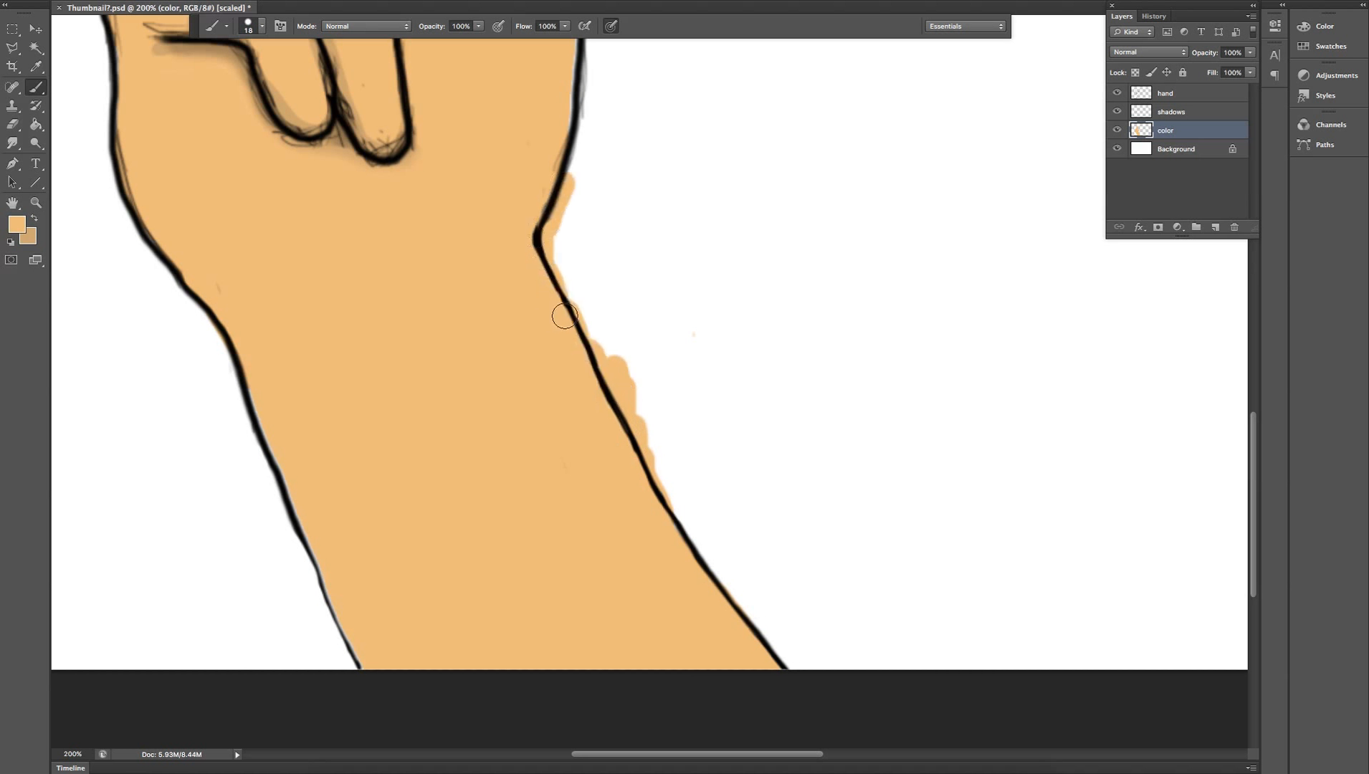
Erase the flesh tone spilling outside the thumb-side wrist and forearm outline on the color layer with a 26 px eraser.
left_click(13, 125)
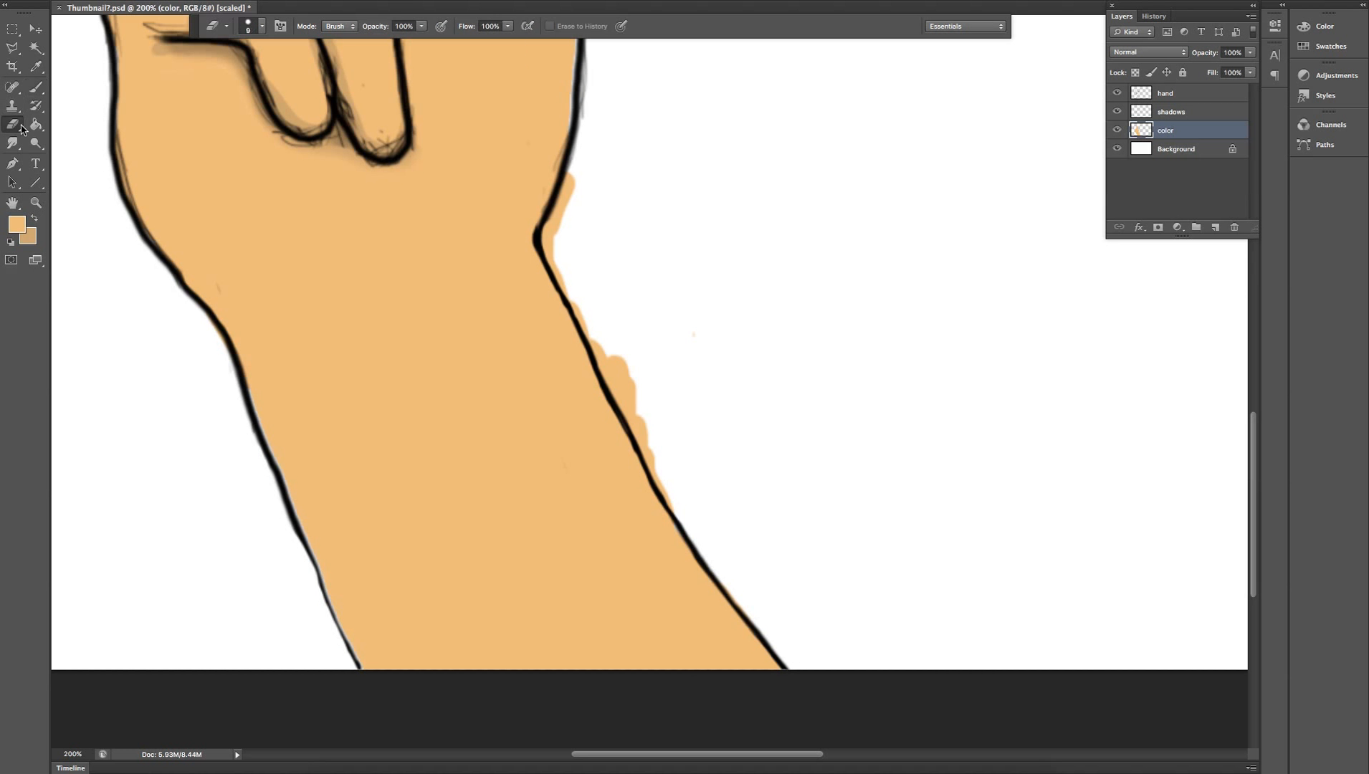
left_click(262, 28)
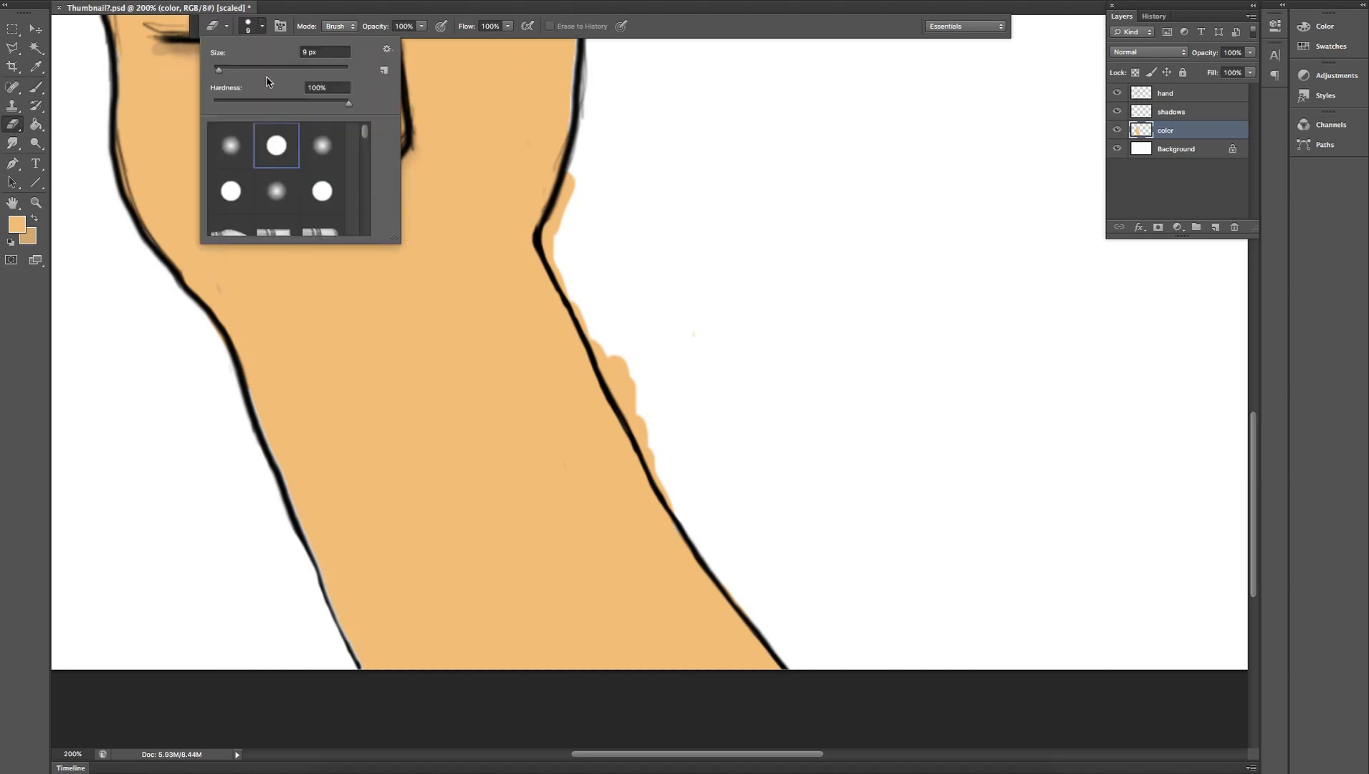
left_click(223, 69)
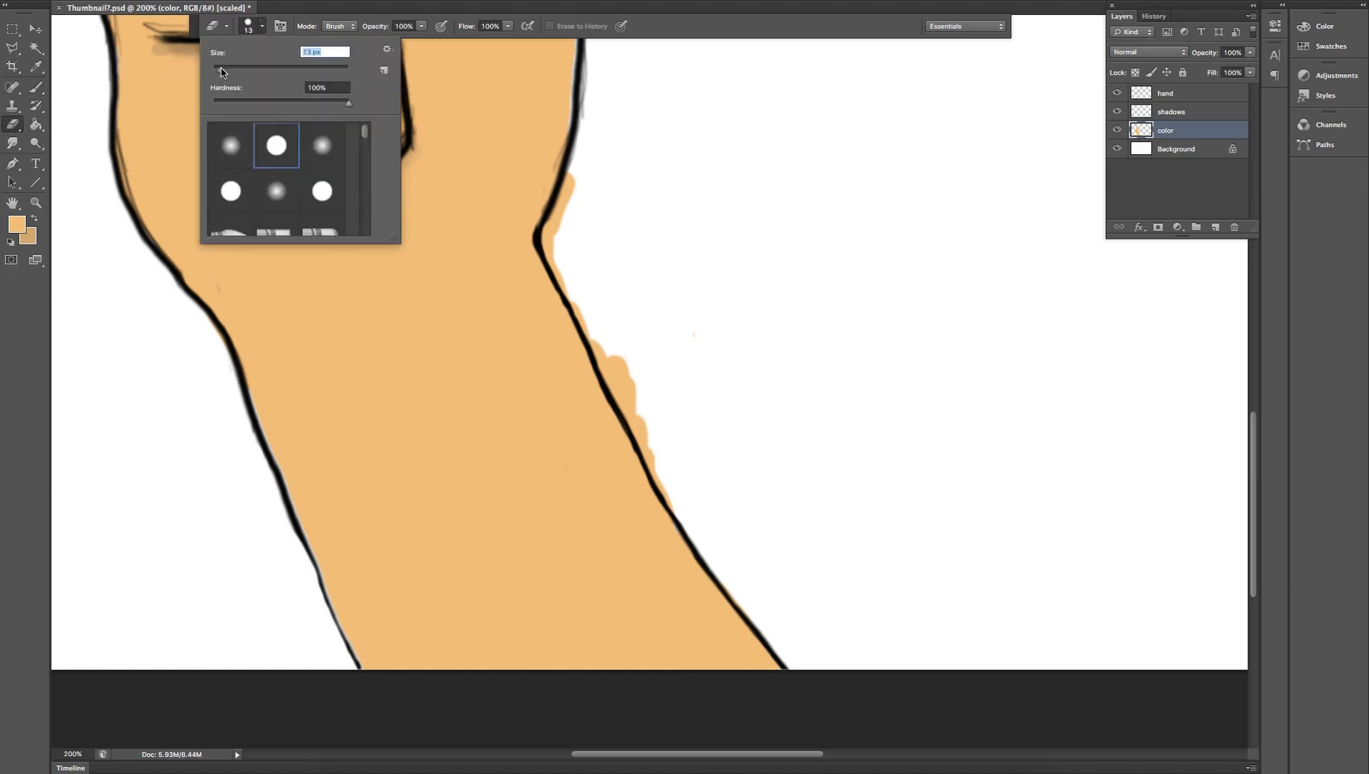
left_click(259, 28)
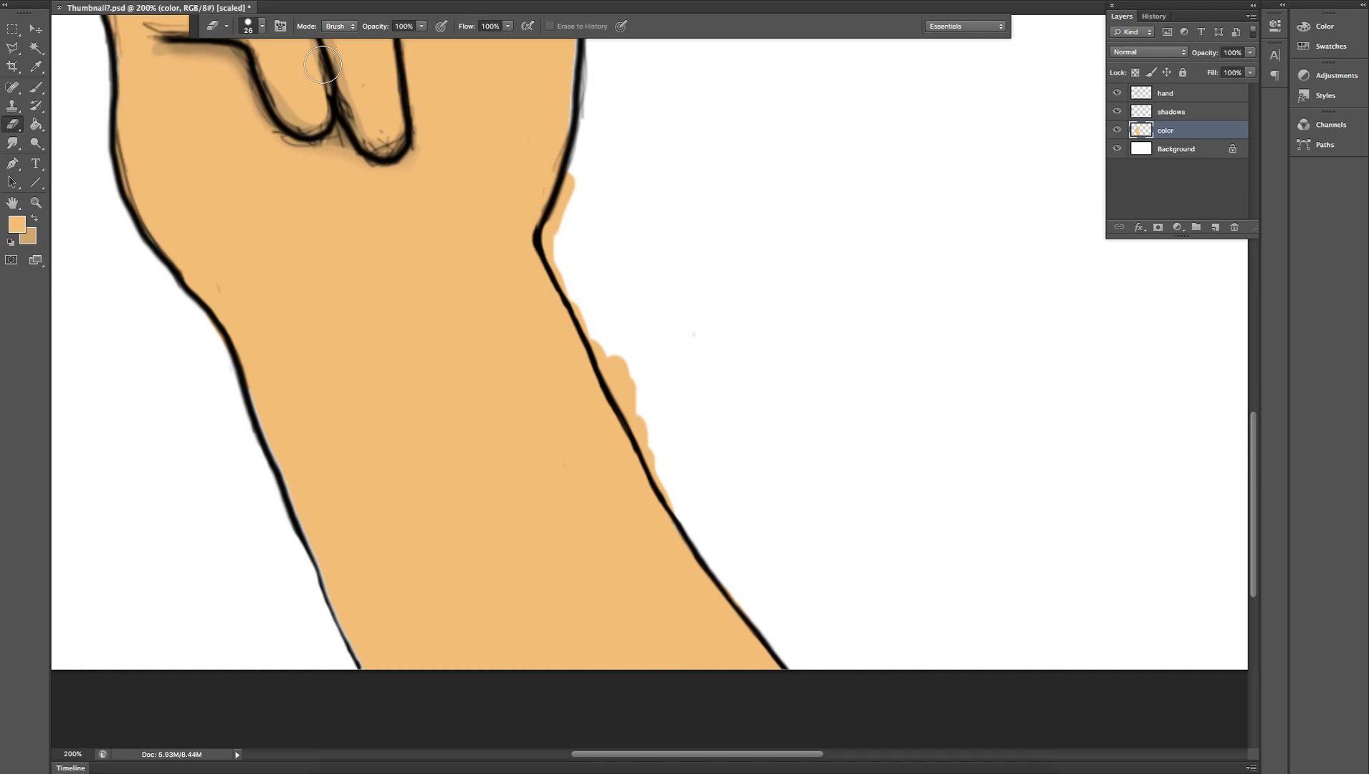
mouse_move(597, 195)
left_mouse_down()
mouse_move(583, 205)
mouse_move(584, 186)
mouse_move(562, 247)
mouse_move(682, 493)
left_mouse_up()
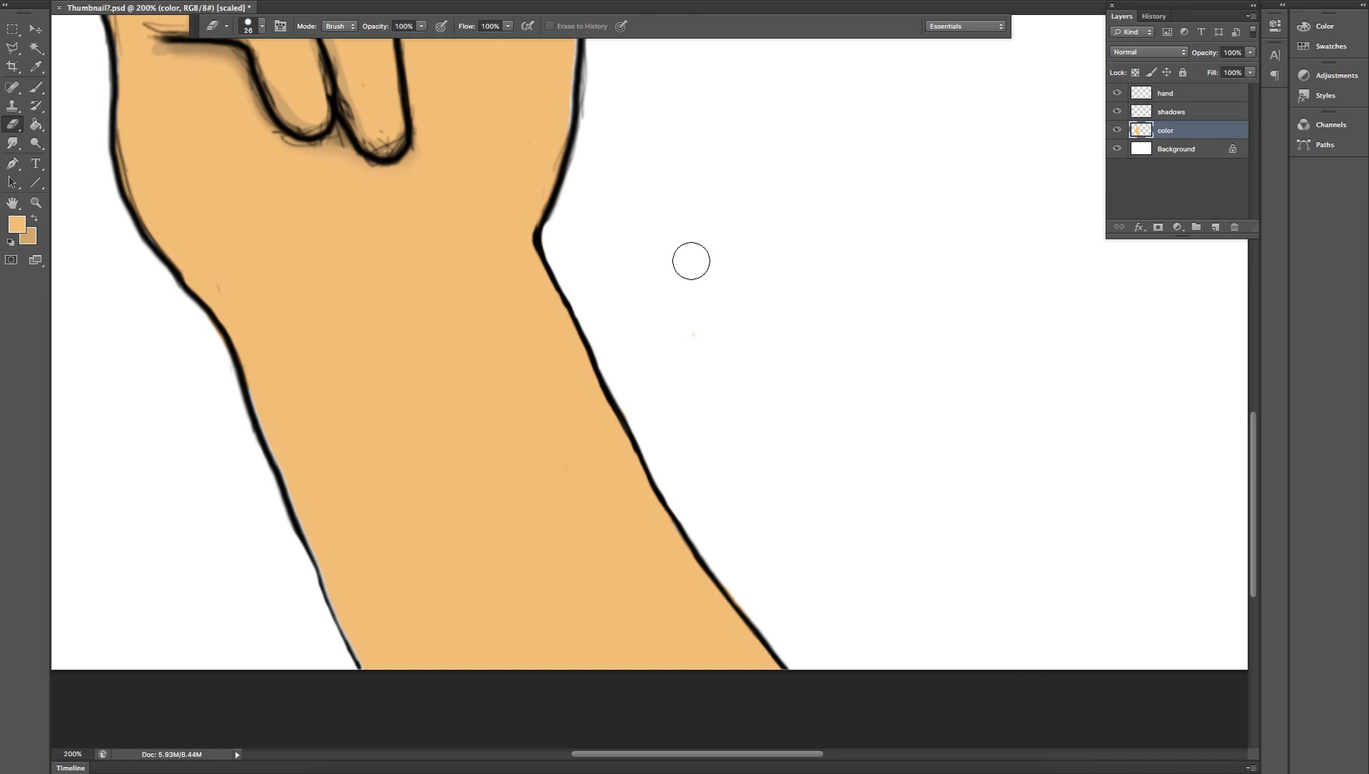
Erase the stray sketch lines around the thumb and down the thumb side of the palm on the hand layer.
scroll(849, 336, "up", 5)
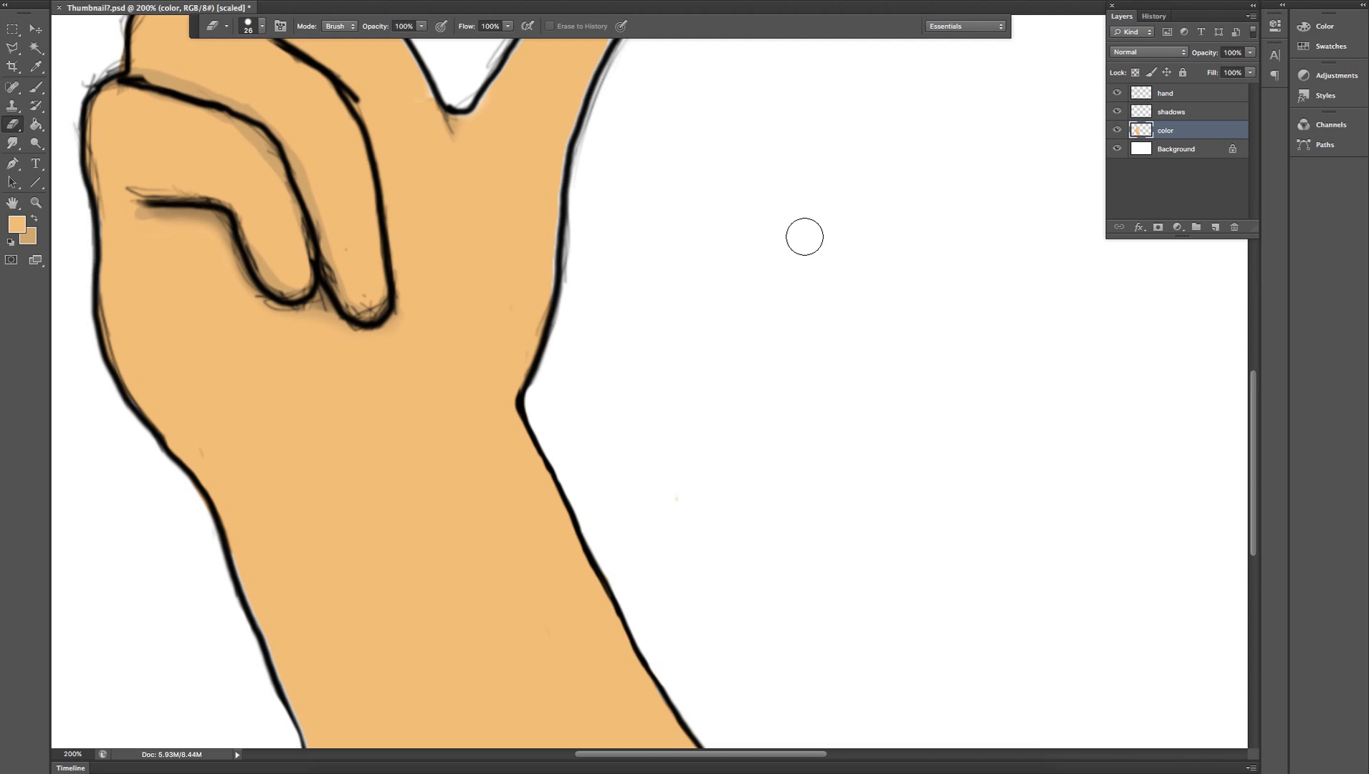
scroll(804, 236, "up", 7)
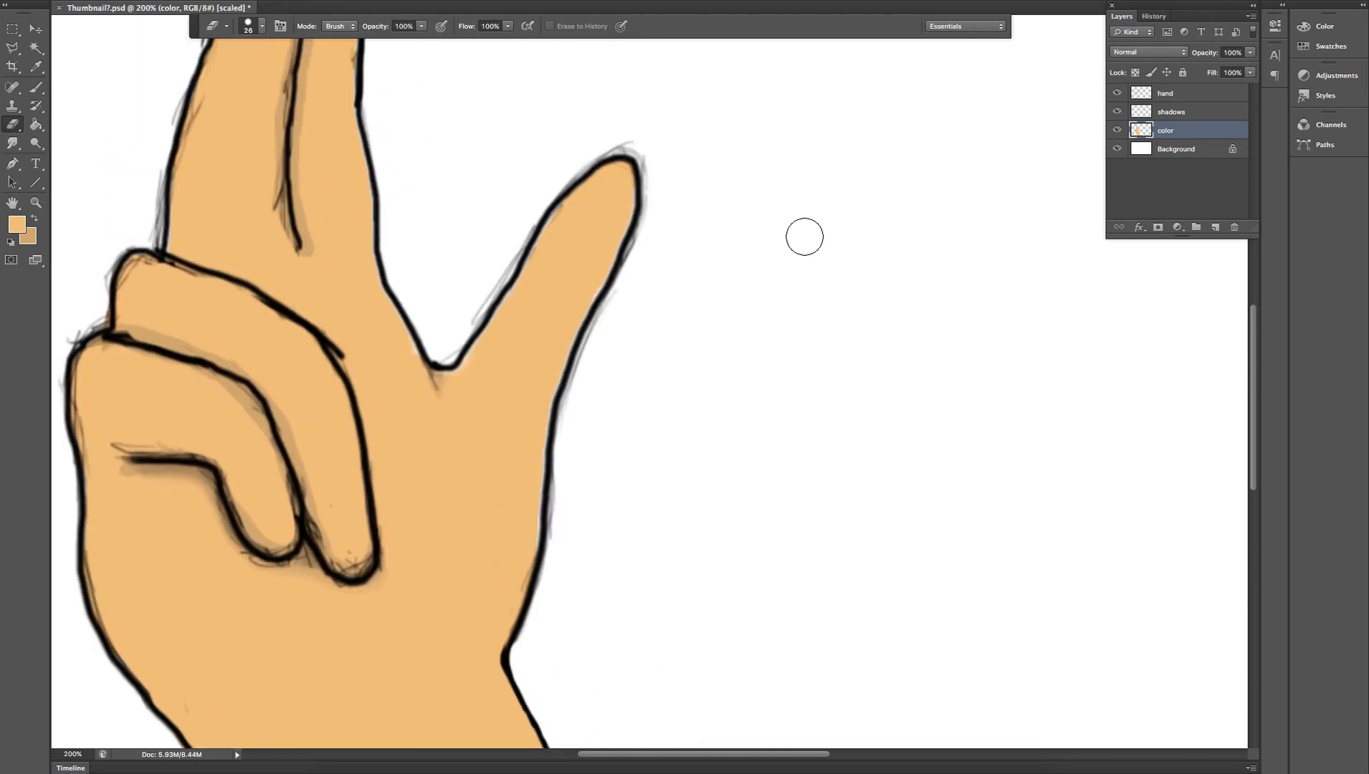
left_click(1189, 97)
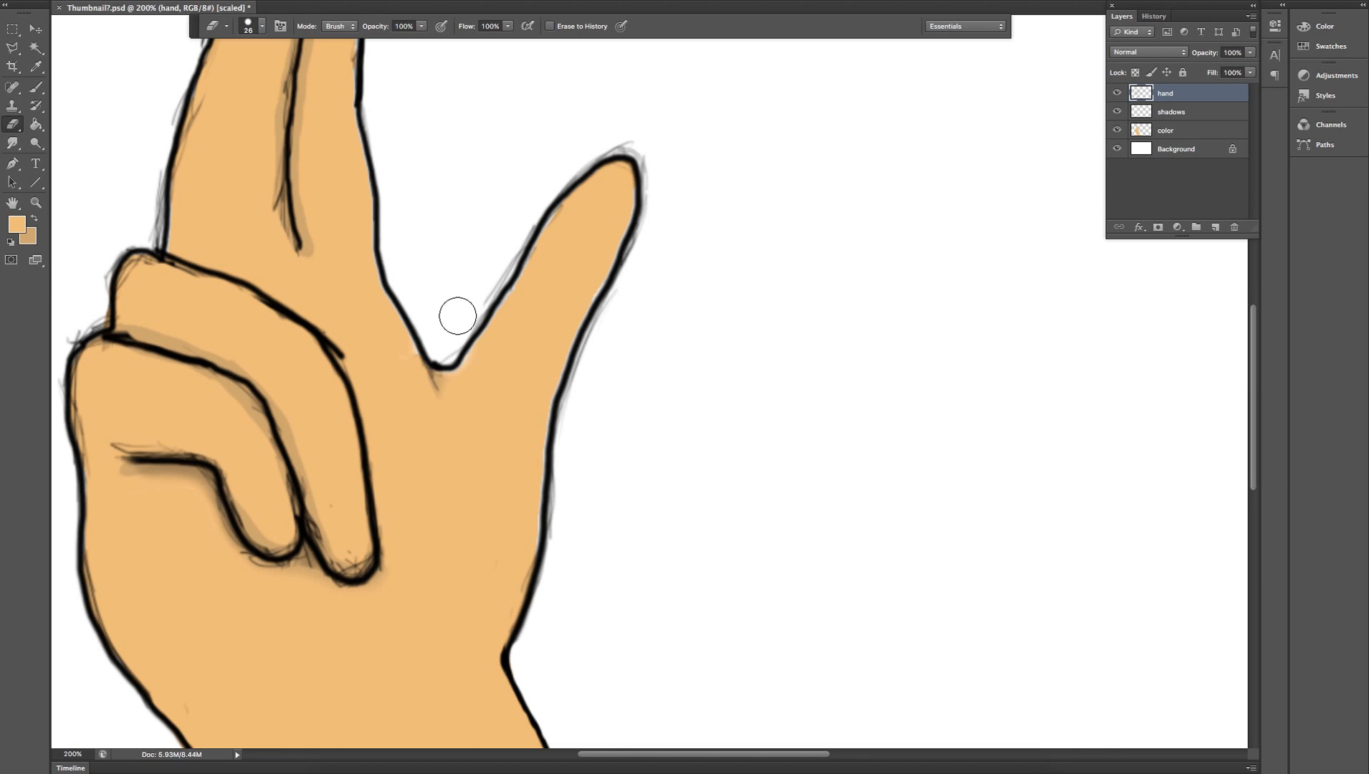
left_click_drag(443, 340, 503, 238)
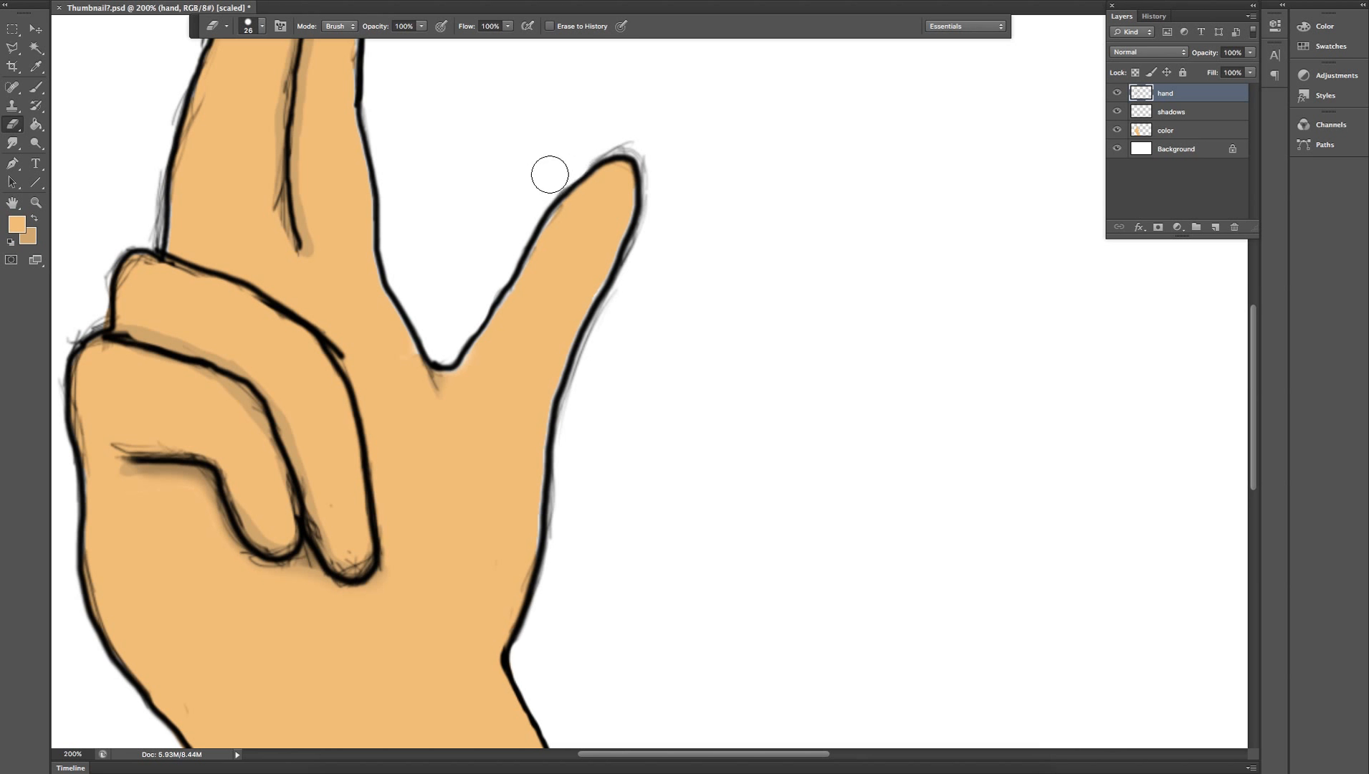
mouse_move(579, 154)
left_mouse_down()
mouse_move(625, 130)
mouse_move(650, 150)
left_mouse_up()
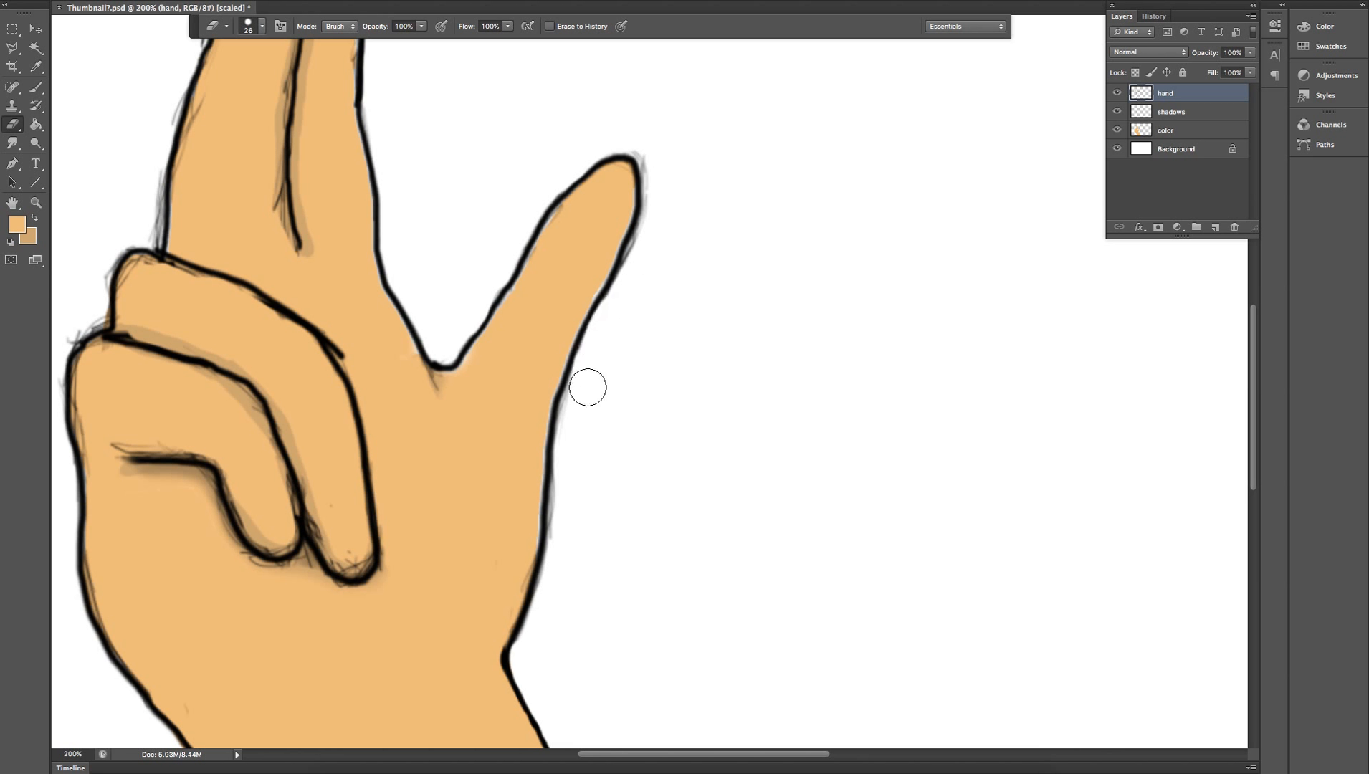
mouse_move(575, 492)
left_mouse_down()
mouse_move(569, 547)
mouse_move(561, 535)
left_mouse_up()
Reduce the Eraser to 15 px and erase the remaining sketch marks along the outer edge of the thumb tip.
left_click(260, 31)
left_click(262, 29)
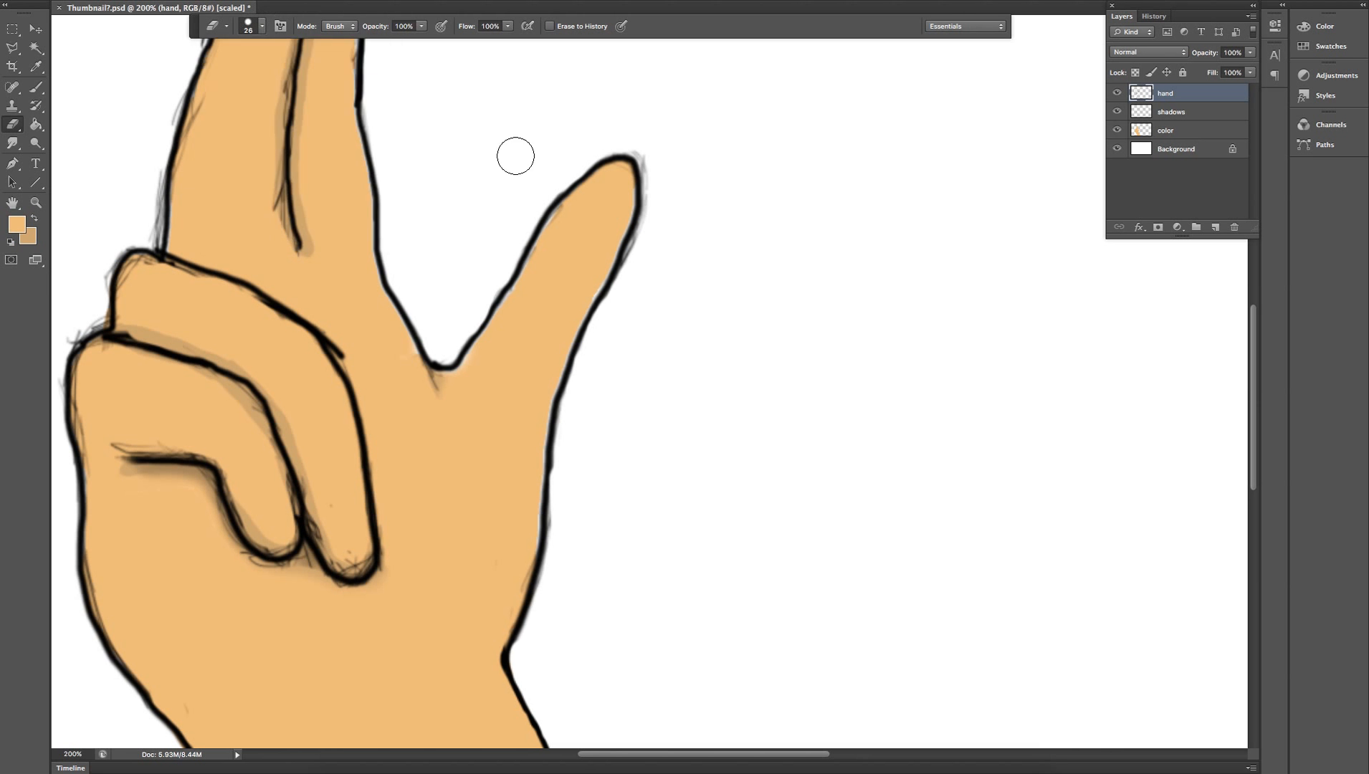
key("bracketleft")
key("bracketright")
key("bracketright")
key("bracketright")
key("bracketleft")
left_click_drag(652, 213, 628, 284)
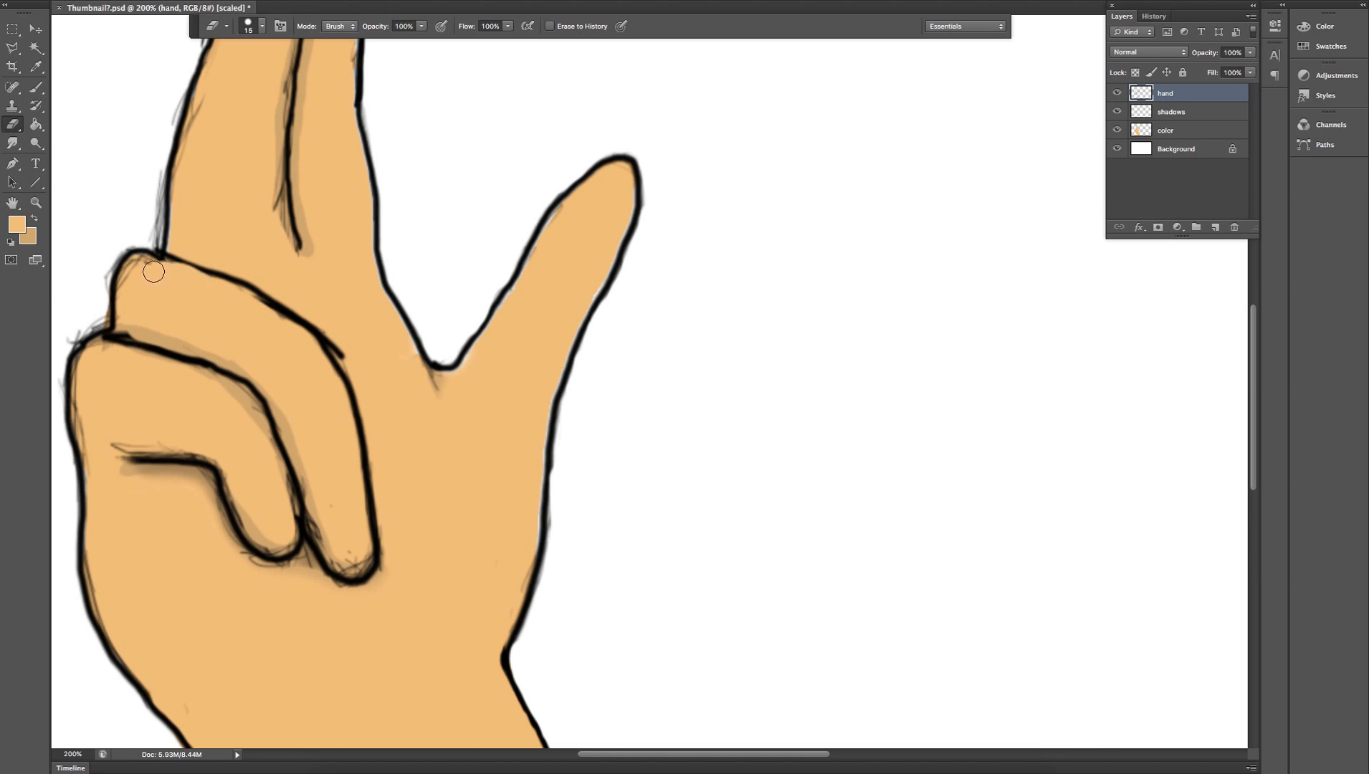
Erase stray line ends at the folded finger, thumb web and crease between the raised fingers, and switch to the Brush tool.
left_click_drag(150, 269, 139, 272)
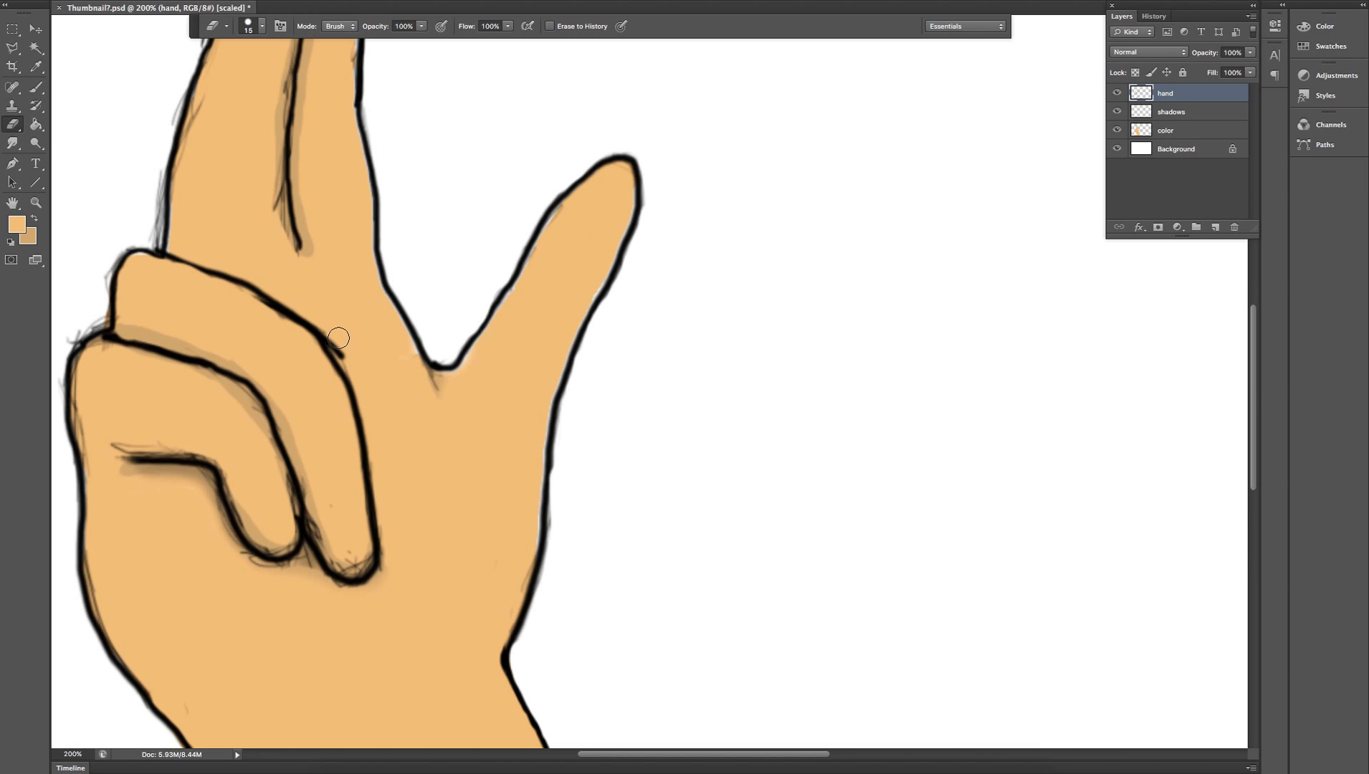
left_click_drag(349, 351, 346, 354)
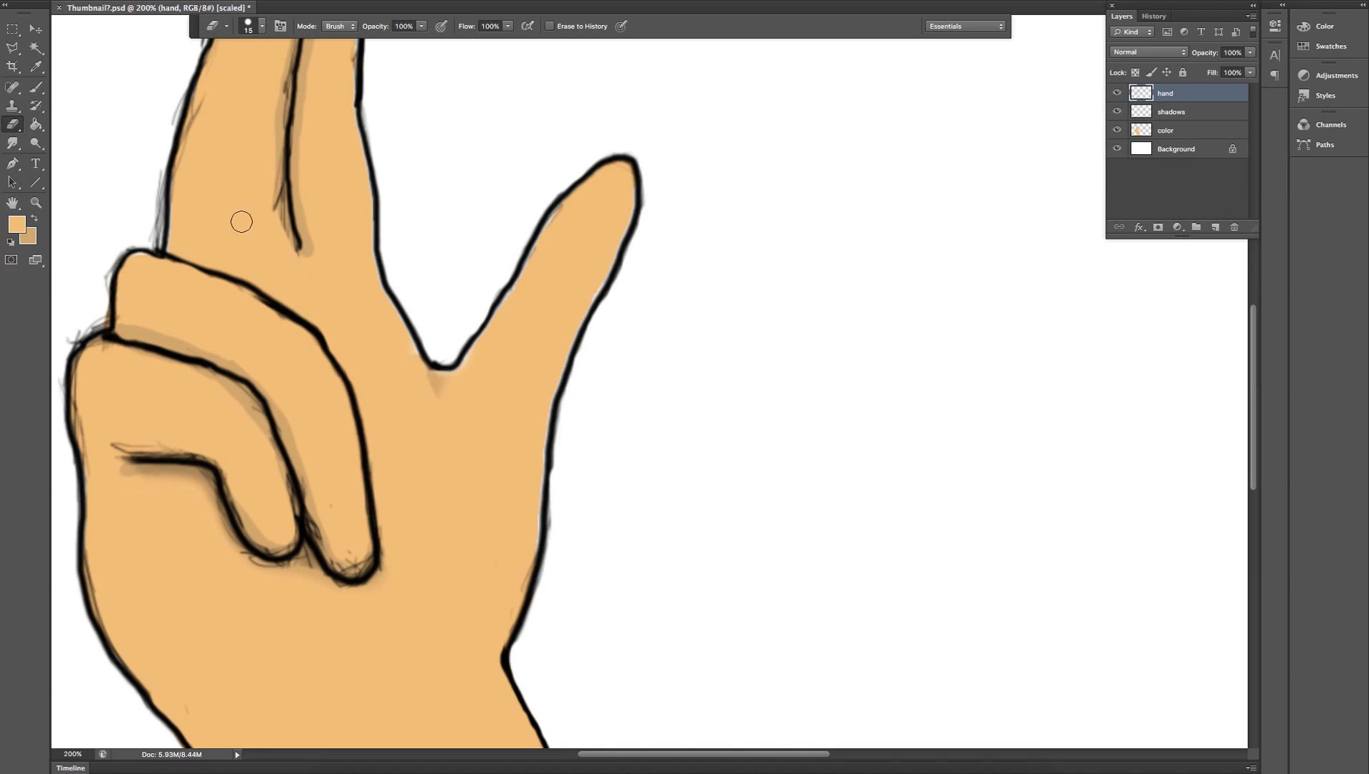
mouse_move(272, 215)
left_mouse_down()
mouse_move(271, 192)
mouse_move(287, 251)
mouse_move(273, 183)
left_mouse_up()
left_click(36, 86)
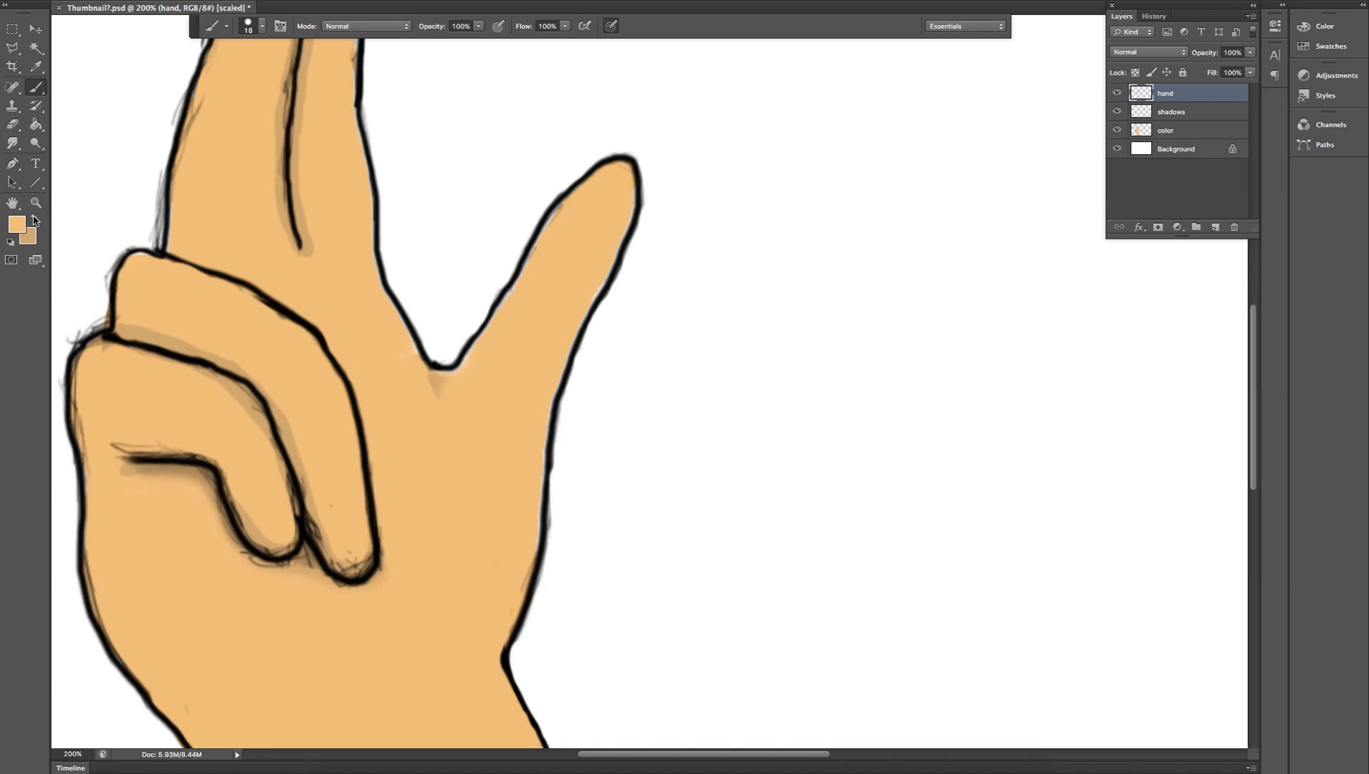
Save the darker flesh tone as a new colour swatch named "dark fleshy".
left_click(36, 219)
left_click(36, 219)
left_click(1327, 46)
left_click(1249, 252)
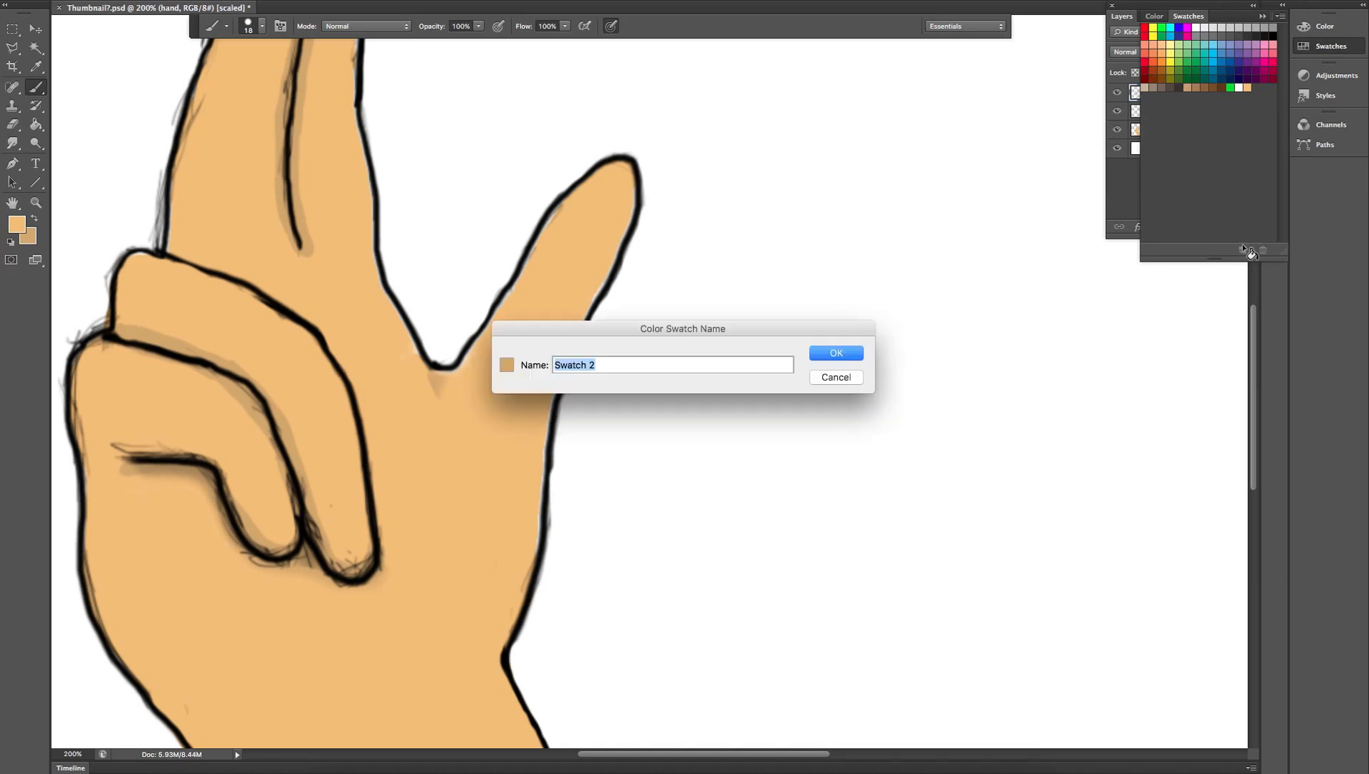
type("dark fleshy")
key("Return")
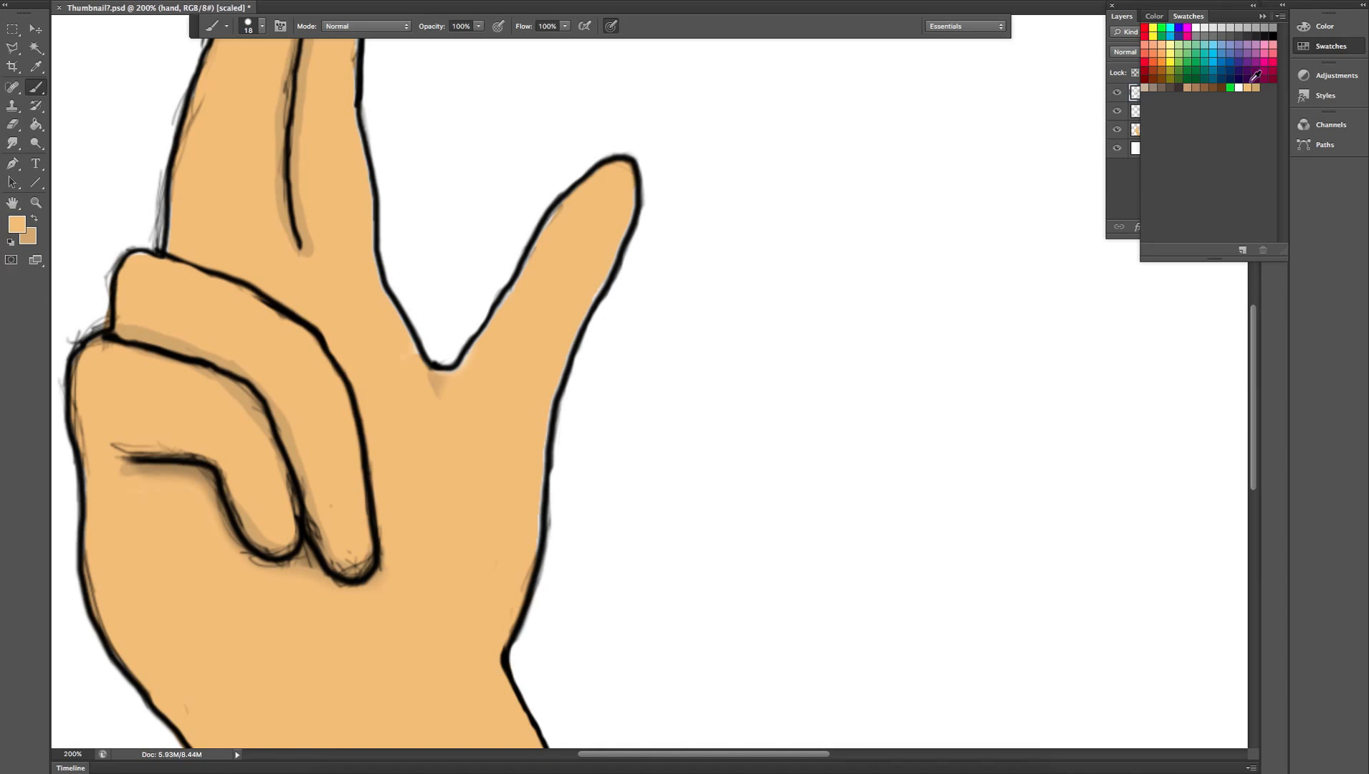
left_click(1261, 16)
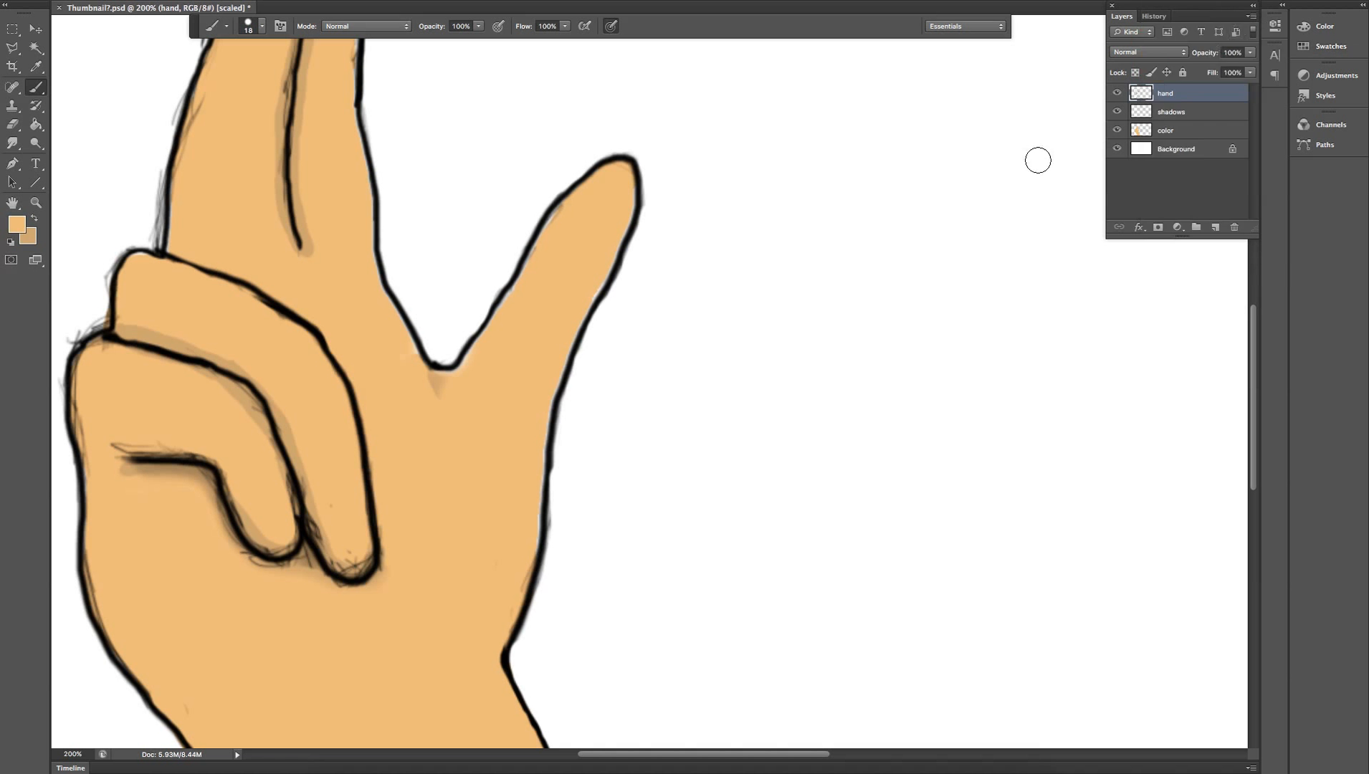
Retouch the folded ring finger's outline with a 7 px black brush and erase the sketch marks at its tip with the 15 px Eraser.
left_click(11, 243)
left_click(262, 29)
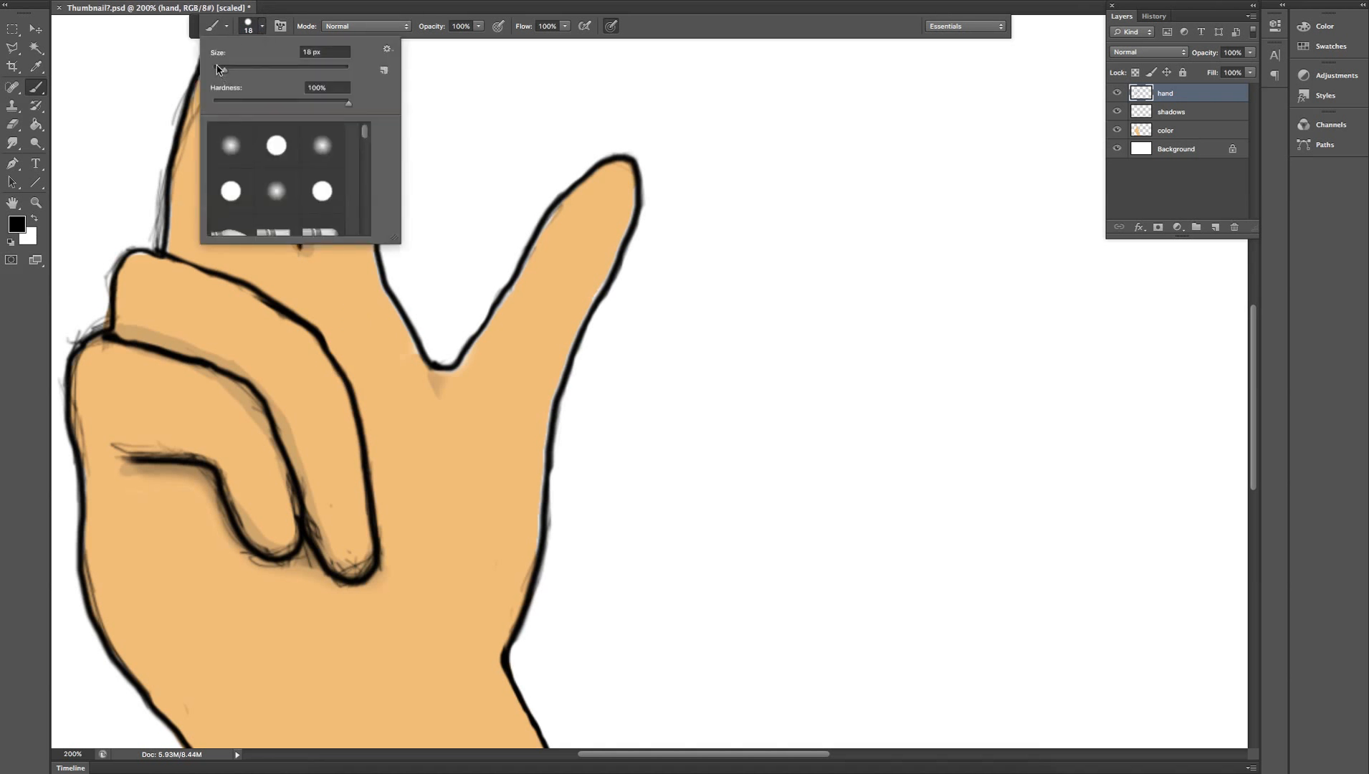
left_click_drag(219, 70, 216, 69)
left_click(263, 28)
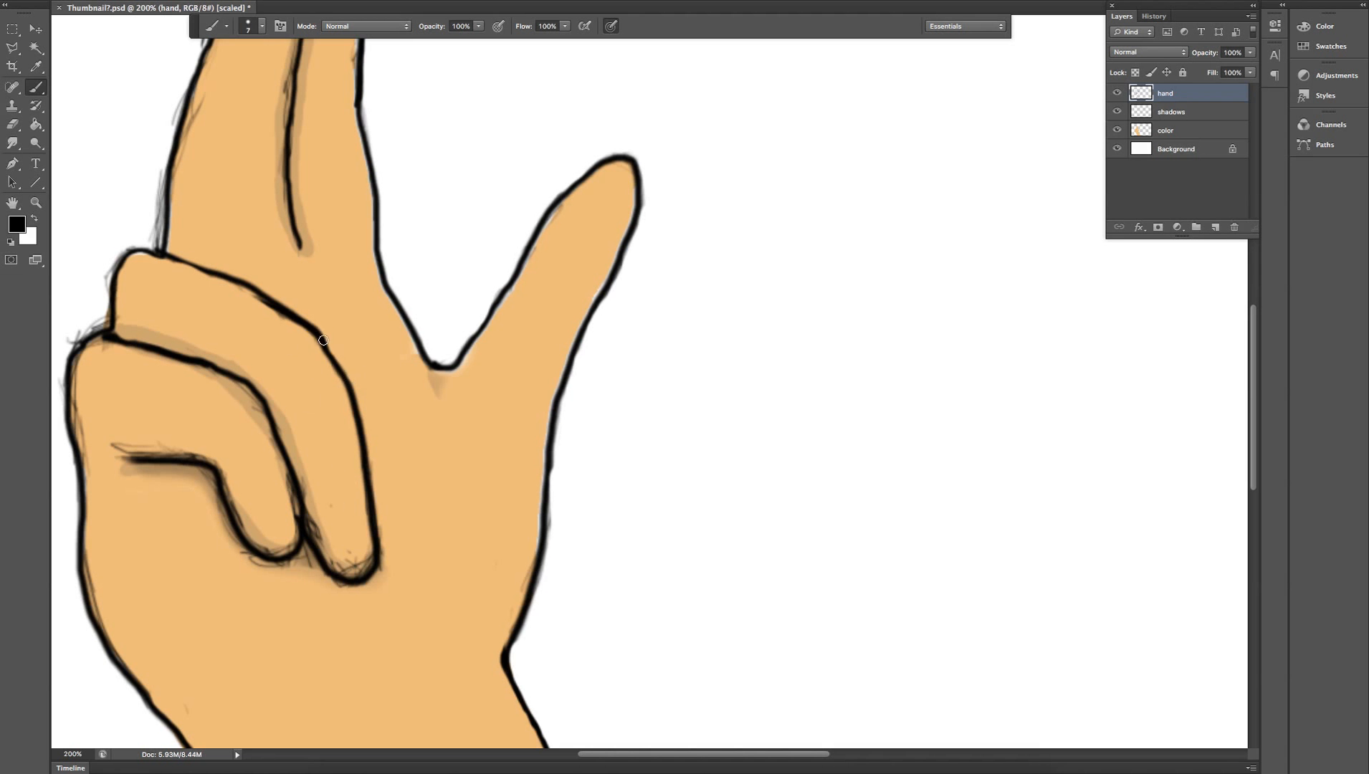
left_click_drag(331, 354, 352, 388)
left_click(12, 124)
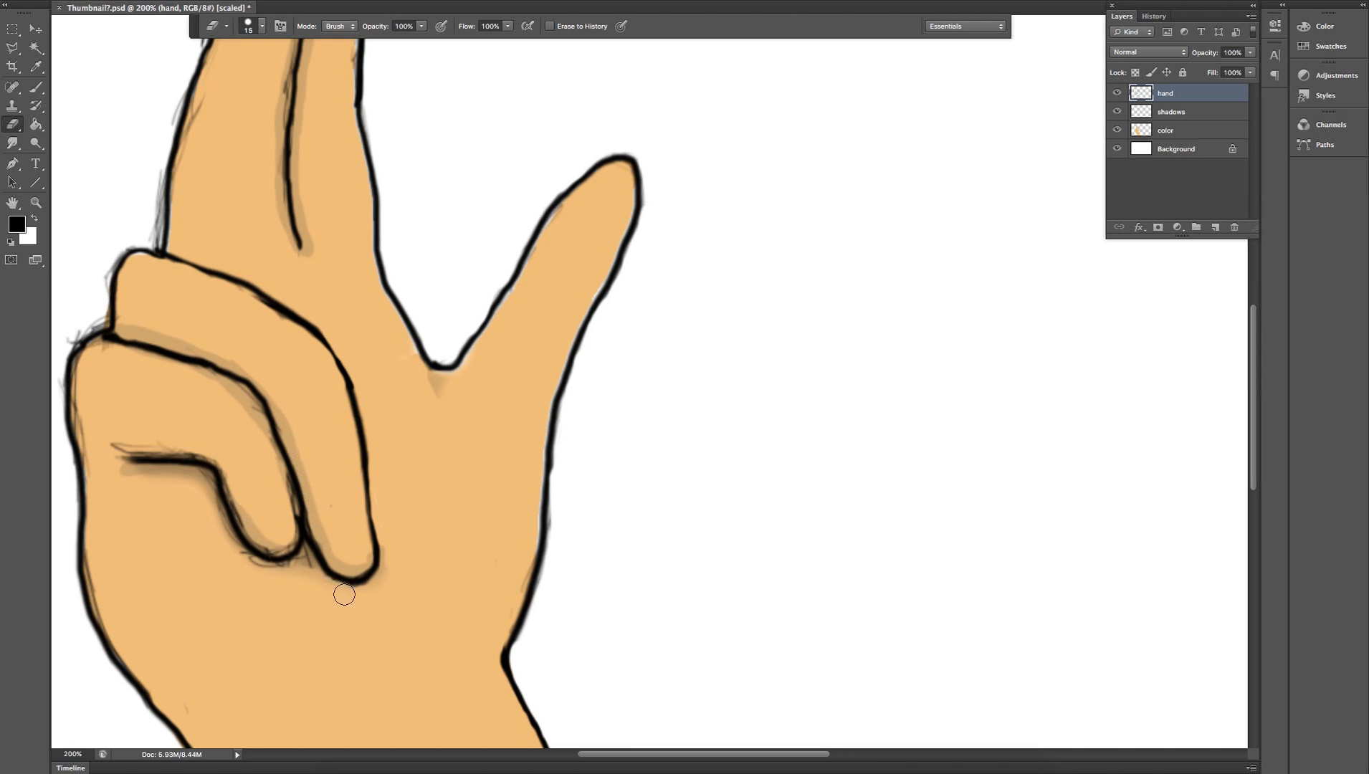
mouse_move(387, 569)
left_mouse_down()
mouse_move(304, 536)
mouse_move(353, 573)
left_mouse_up()
Try erasing across the folded ring finger's tip, and undo that last eraser stroke through the history.
mouse_move(355, 506)
left_mouse_down()
mouse_move(415, 538)
mouse_move(372, 548)
mouse_move(400, 556)
left_mouse_up()
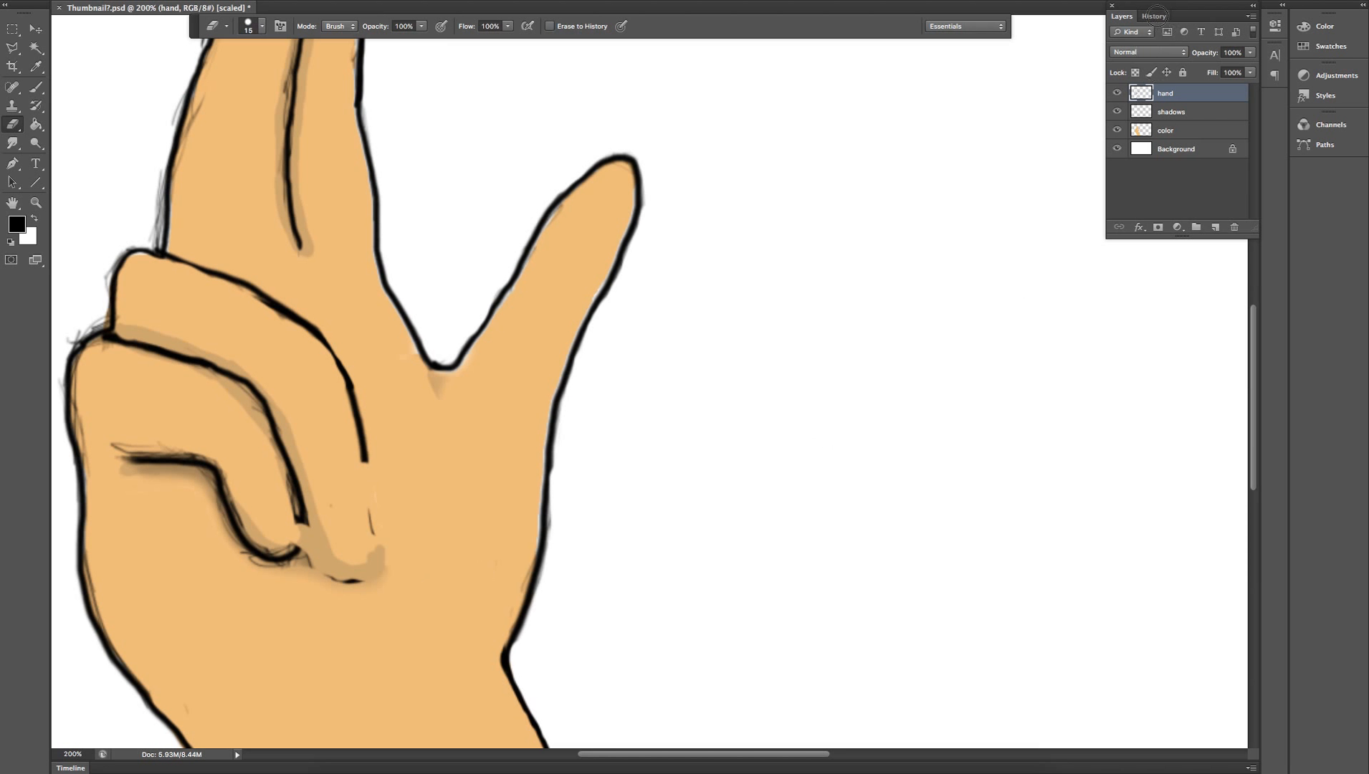
left_click(1155, 16)
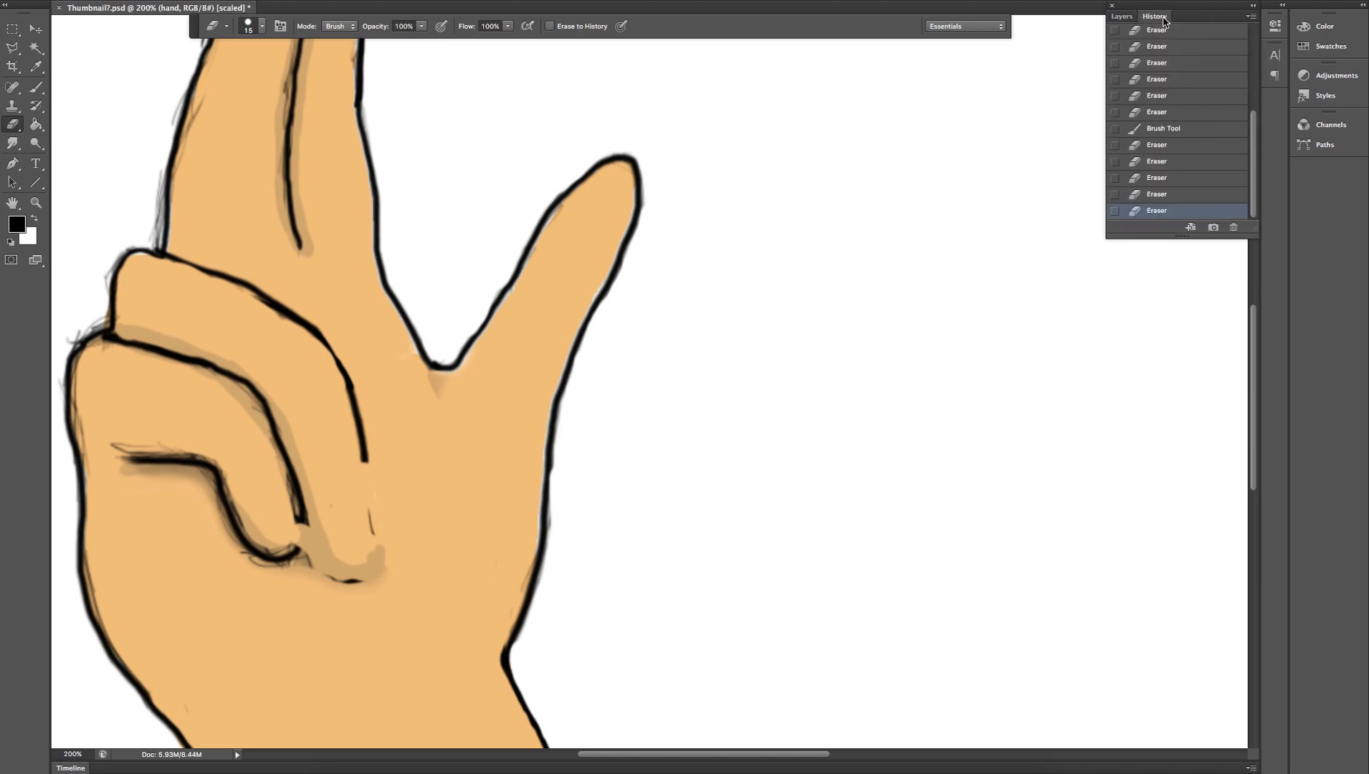
left_click(1157, 193)
left_click(1160, 179)
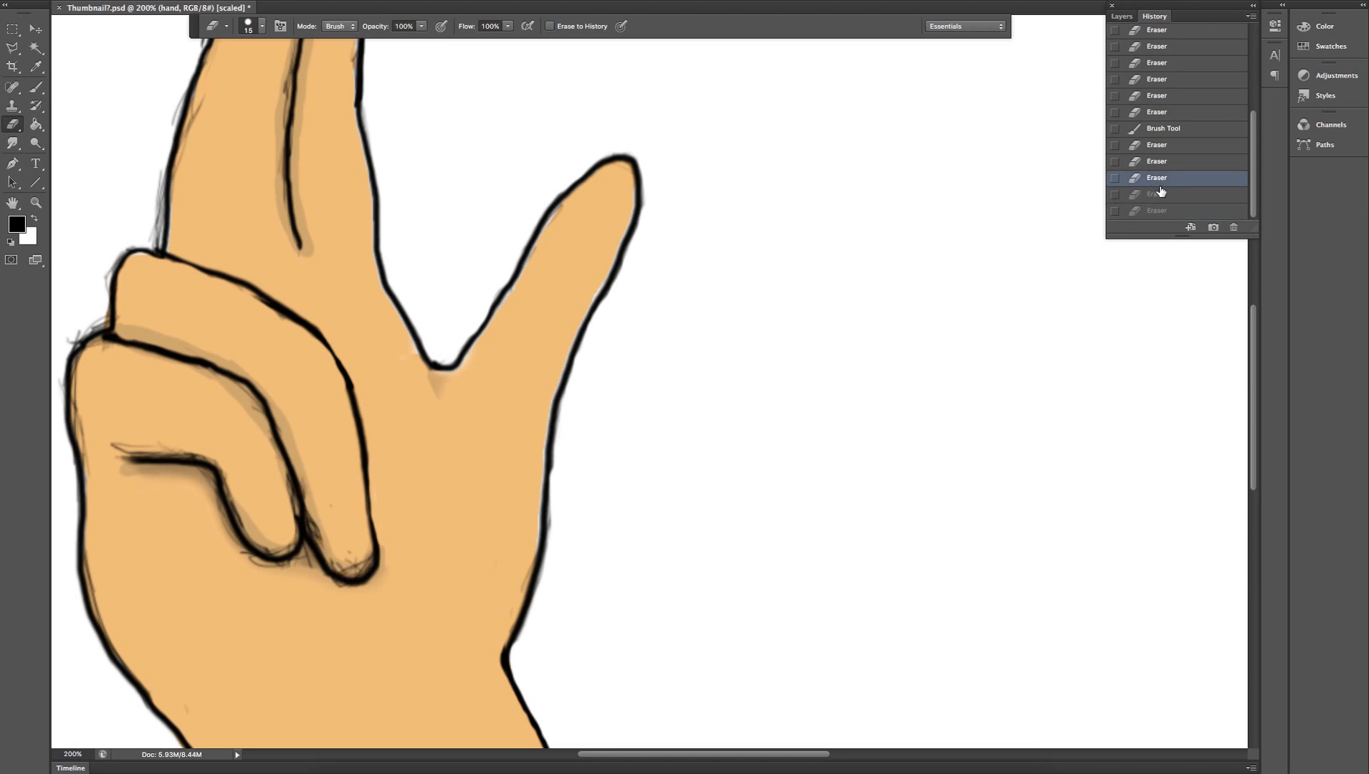
left_click(1159, 195)
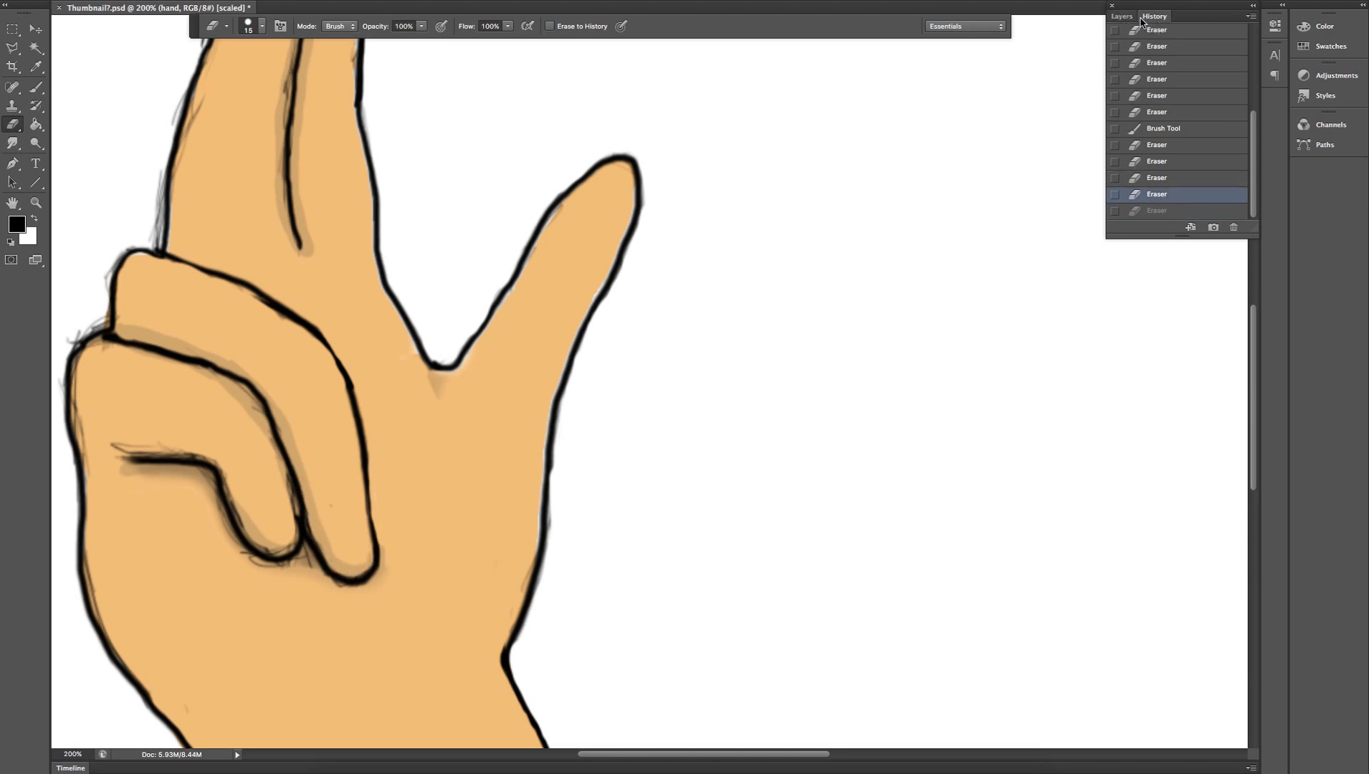
left_click(1123, 16)
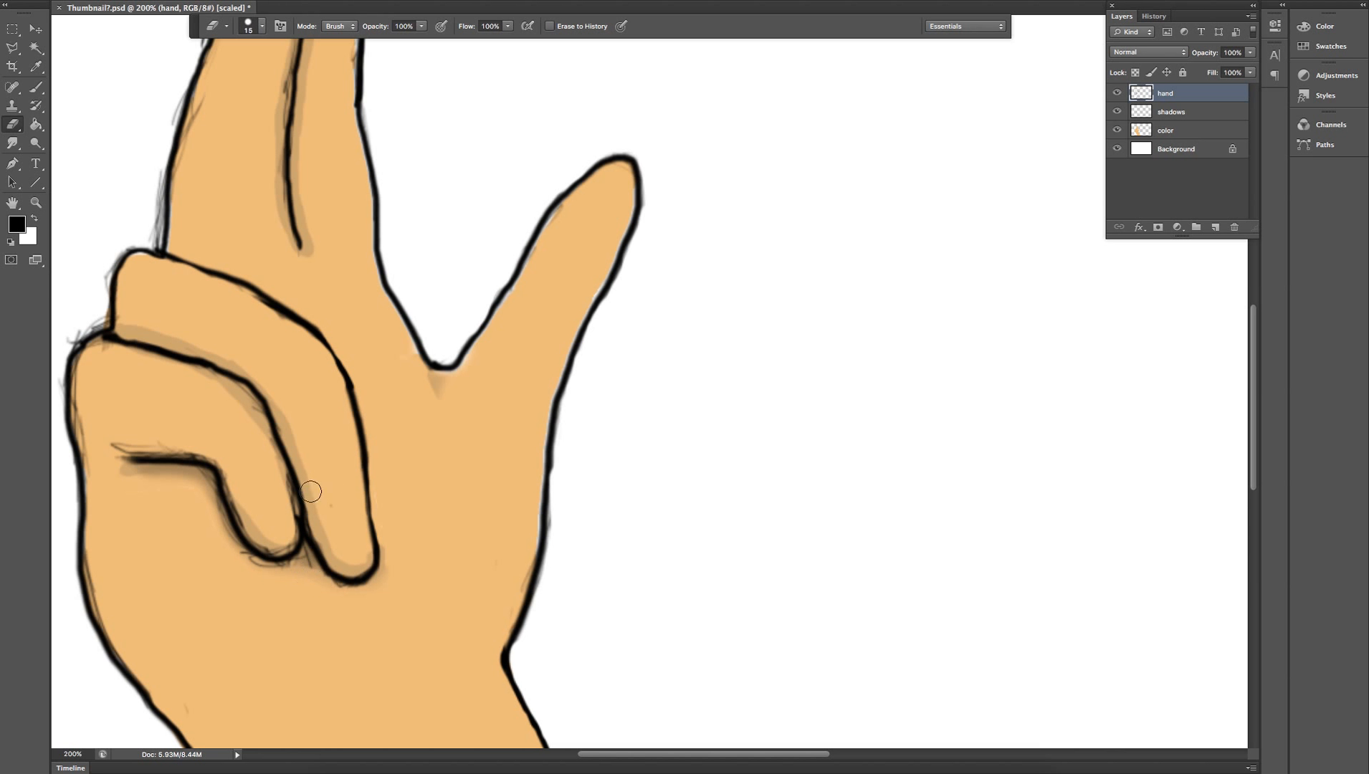
Erase the sketch marks around the folded little finger's tip at 15 px, and those along its crease with a 4 px Eraser.
left_click_drag(314, 482, 315, 502)
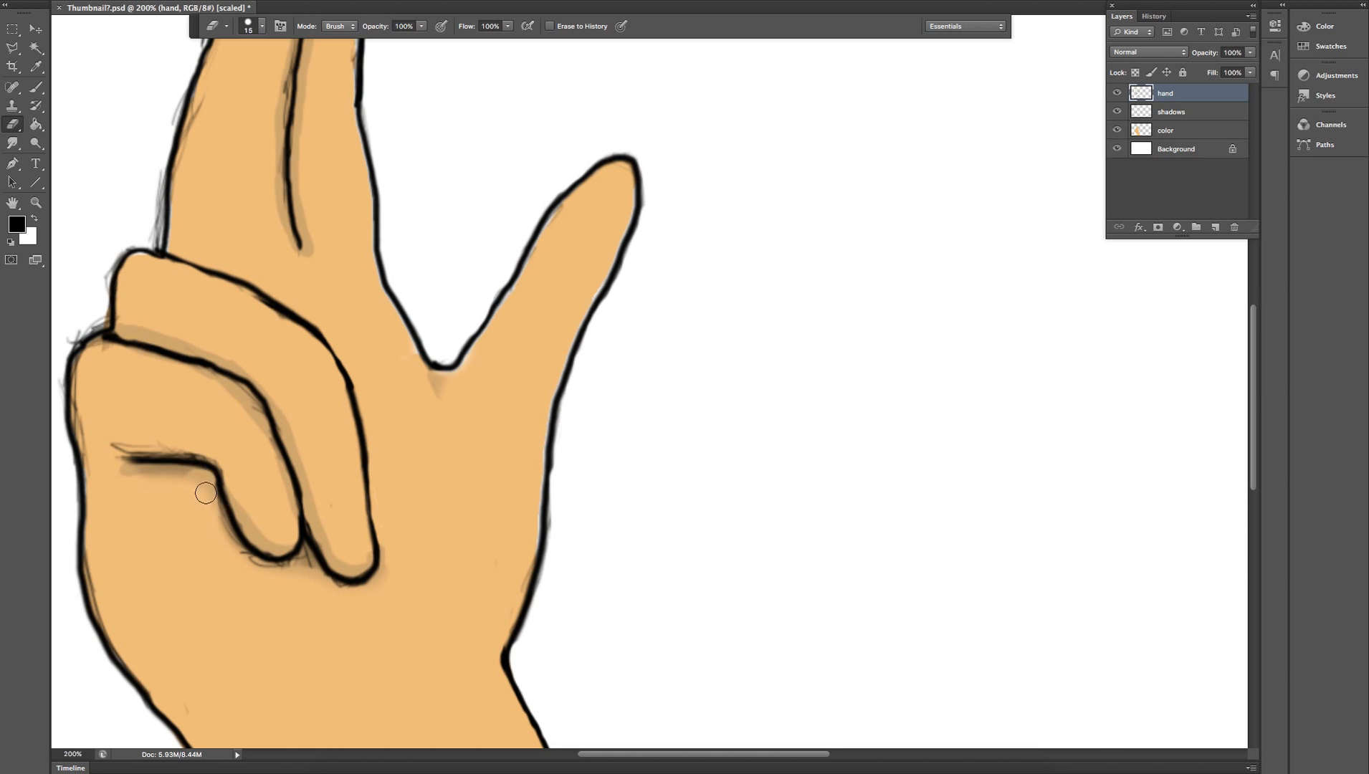
mouse_move(218, 522)
left_mouse_down()
mouse_move(244, 566)
mouse_move(308, 570)
mouse_move(300, 561)
mouse_move(316, 582)
left_mouse_up()
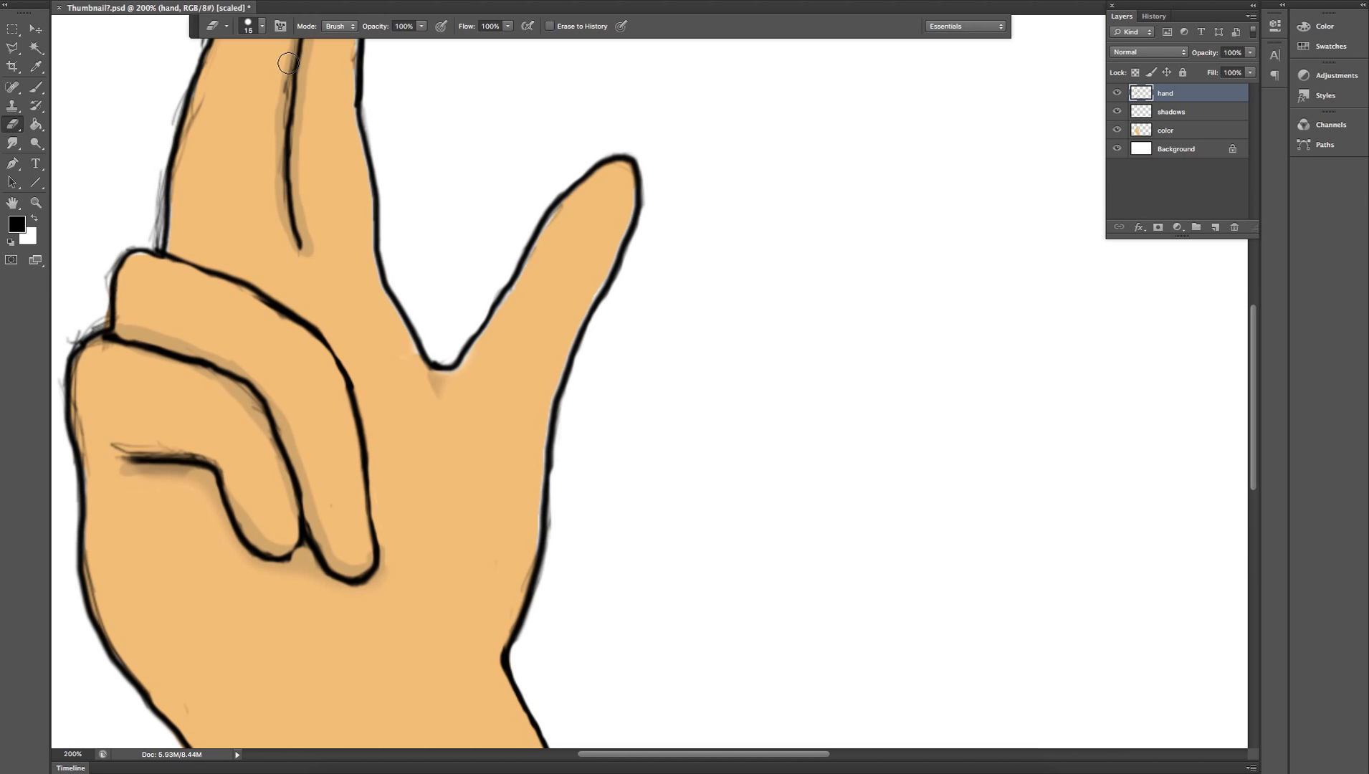
key("bracketleft")
key("bracketleft")
key("bracketleft")
mouse_move(127, 443)
left_mouse_down()
mouse_move(114, 447)
mouse_move(154, 450)
mouse_move(134, 450)
left_mouse_up()
left_click_drag(157, 453, 232, 473)
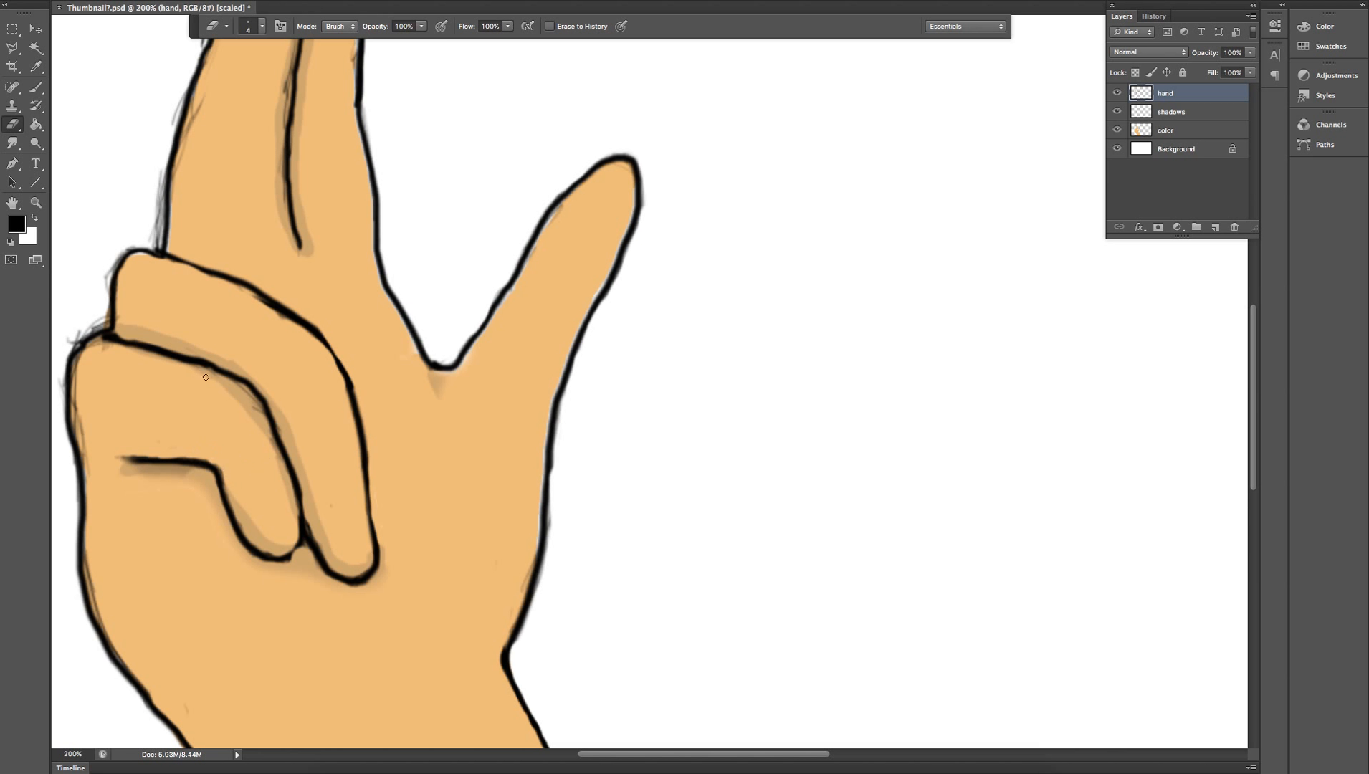
Erase the sketch marks inside the folded little finger's upper outline and along the inside of the palm's outer edge.
mouse_move(209, 373)
left_mouse_down()
mouse_move(259, 408)
mouse_move(273, 452)
mouse_move(256, 413)
mouse_move(284, 435)
left_mouse_up()
mouse_move(105, 350)
left_mouse_down()
mouse_move(77, 367)
mouse_move(84, 475)
mouse_move(99, 464)
left_mouse_up()
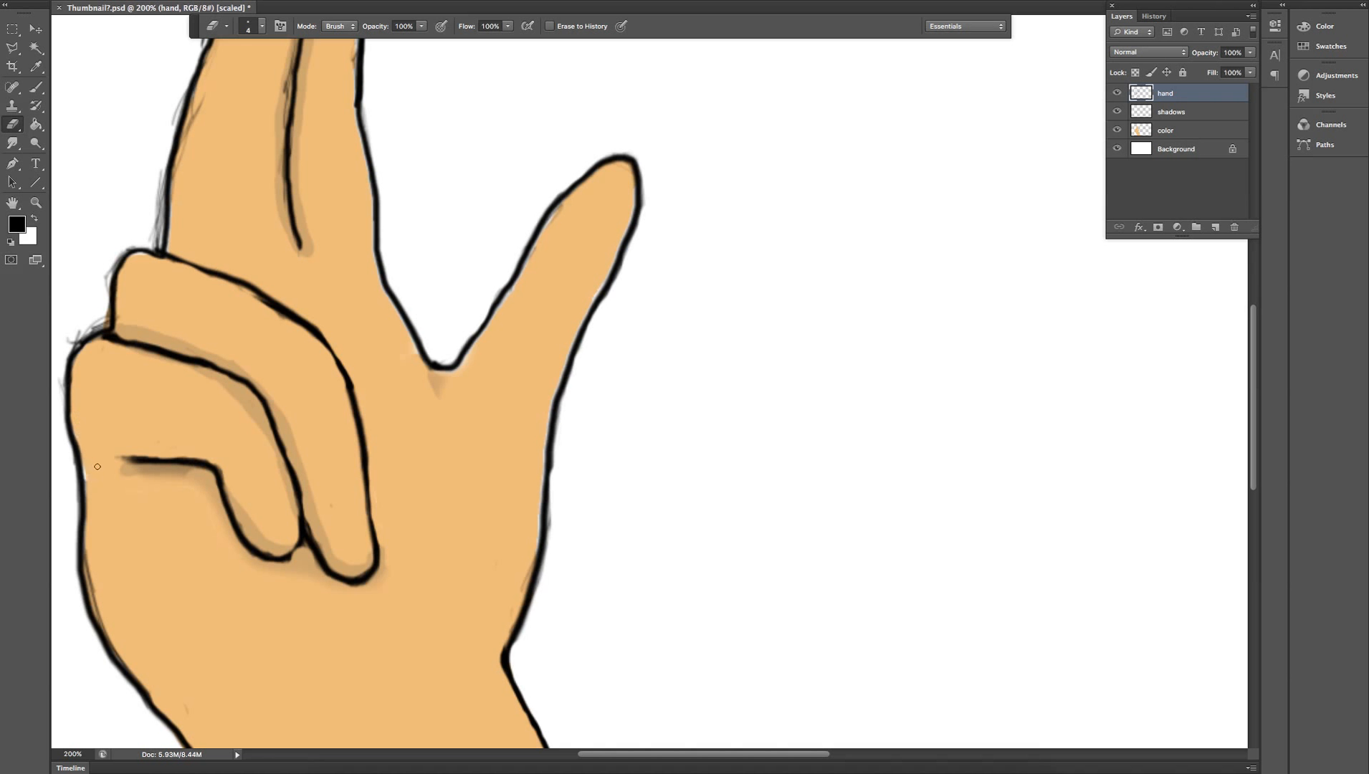
mouse_move(98, 562)
left_mouse_down()
mouse_move(91, 576)
mouse_move(87, 550)
mouse_move(127, 668)
left_mouse_up()
mouse_move(101, 611)
left_mouse_down()
mouse_move(92, 582)
mouse_move(99, 609)
left_mouse_up()
Erase the stray sketch lines outside the little finger's knuckle and along the little-finger side of the palm.
scroll(117, 235, "left", 6)
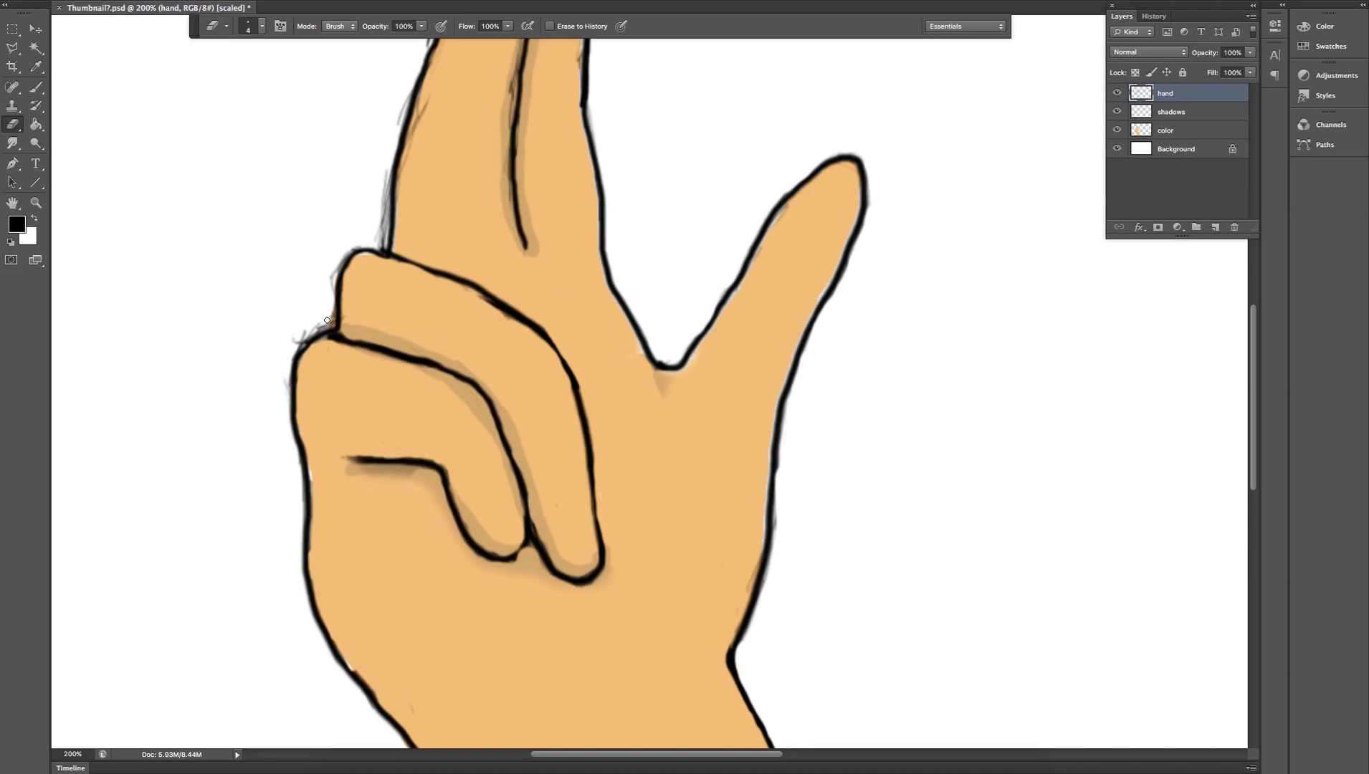
mouse_move(327, 324)
left_mouse_down()
mouse_move(289, 349)
mouse_move(320, 321)
mouse_move(300, 331)
mouse_move(273, 385)
mouse_move(281, 375)
mouse_move(287, 391)
mouse_move(289, 375)
mouse_move(300, 516)
left_mouse_up()
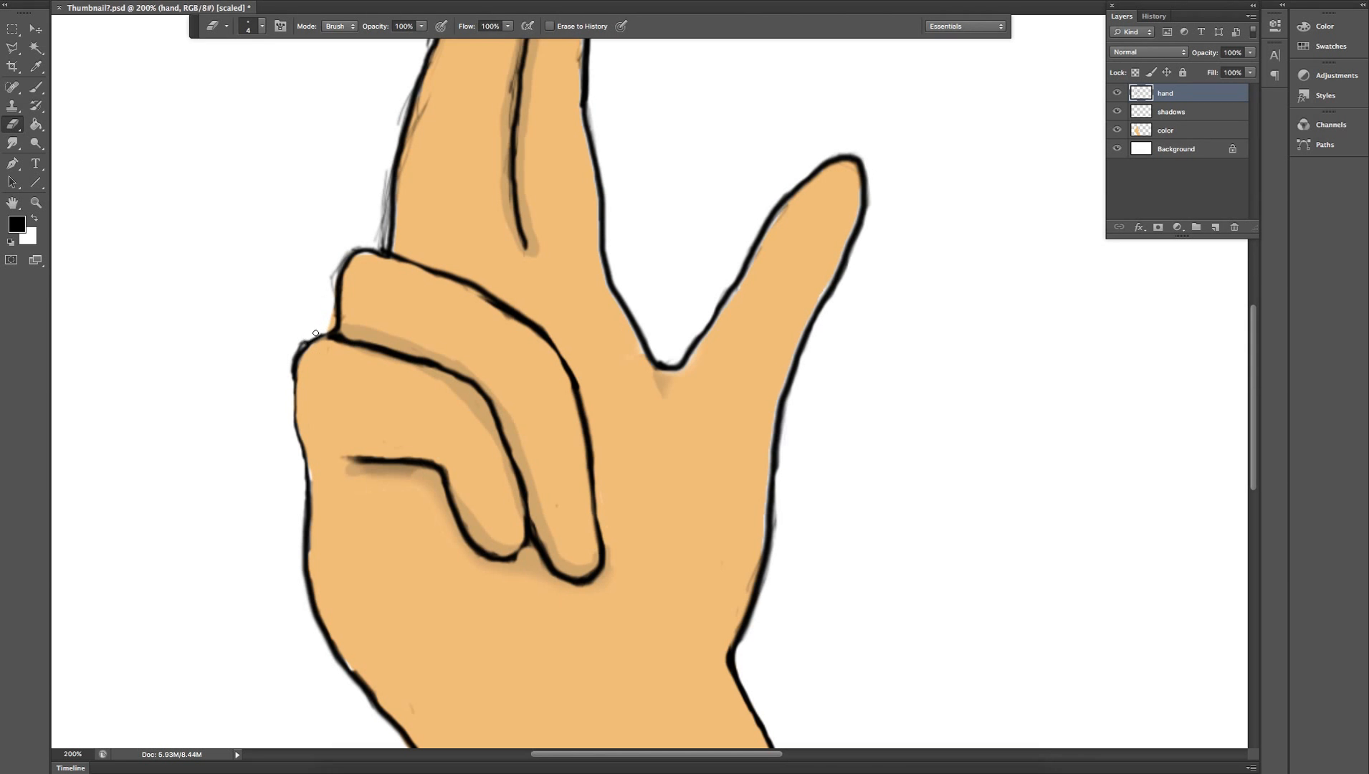
left_click_drag(301, 344, 289, 380)
mouse_move(314, 551)
left_mouse_down()
mouse_move(312, 544)
mouse_move(312, 474)
left_mouse_up()
Sample the flesh tone and paint over the white gap inside the palm's little-finger edge on the color layer.
key("b")
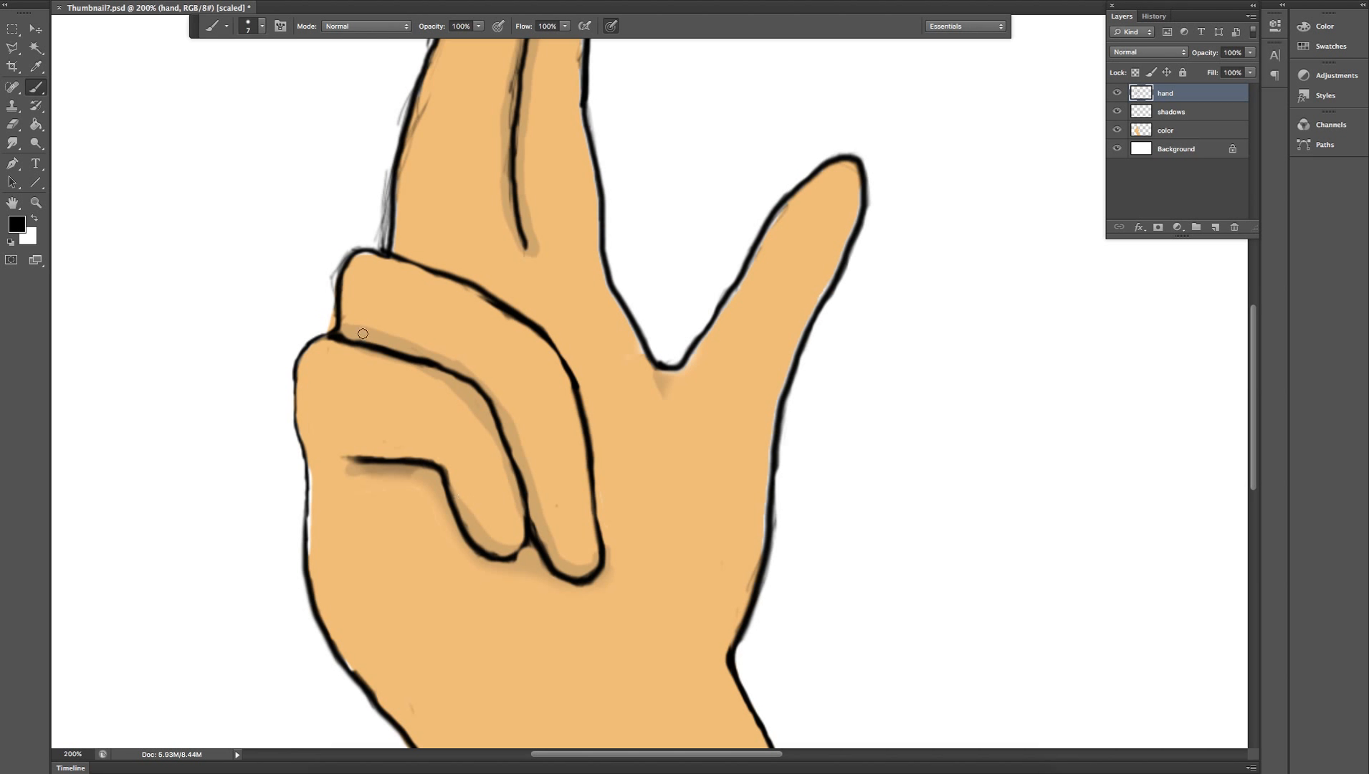
left_click(1176, 131)
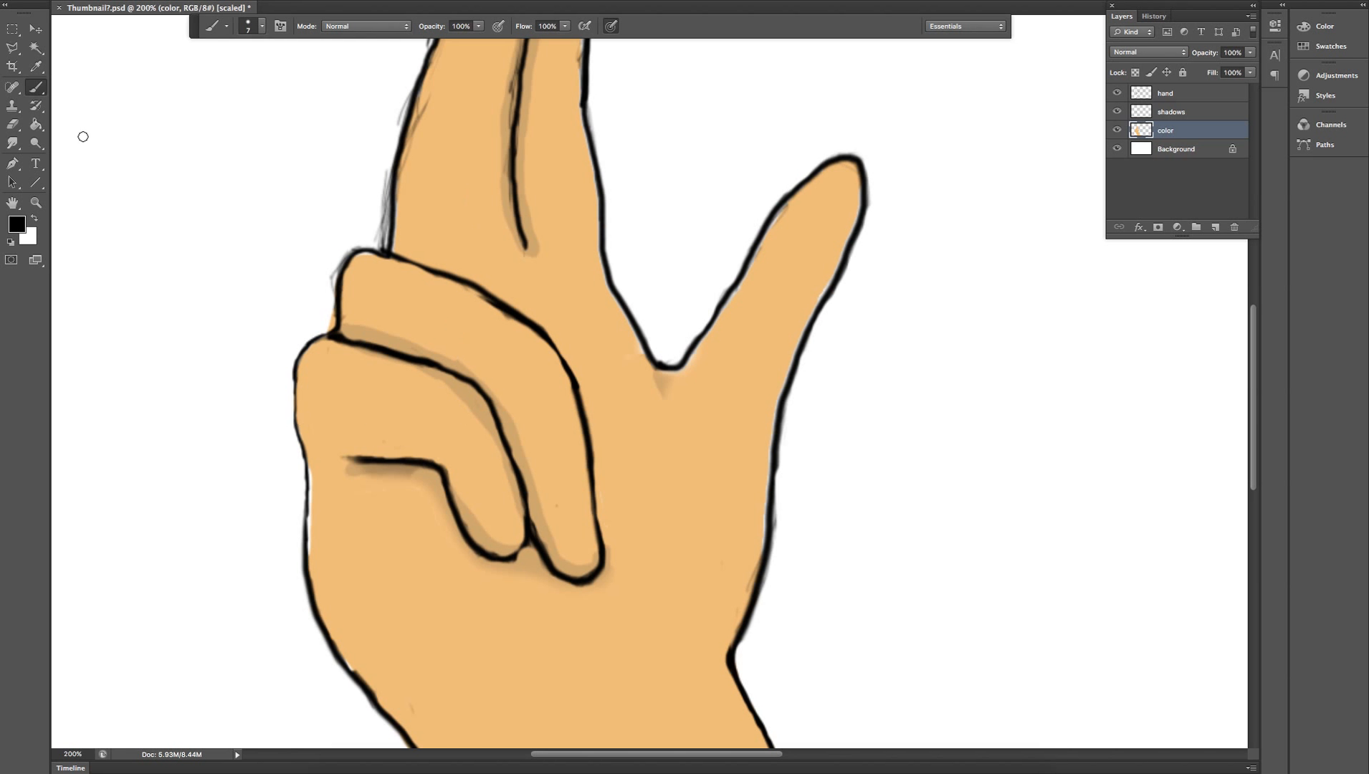
left_click(36, 66)
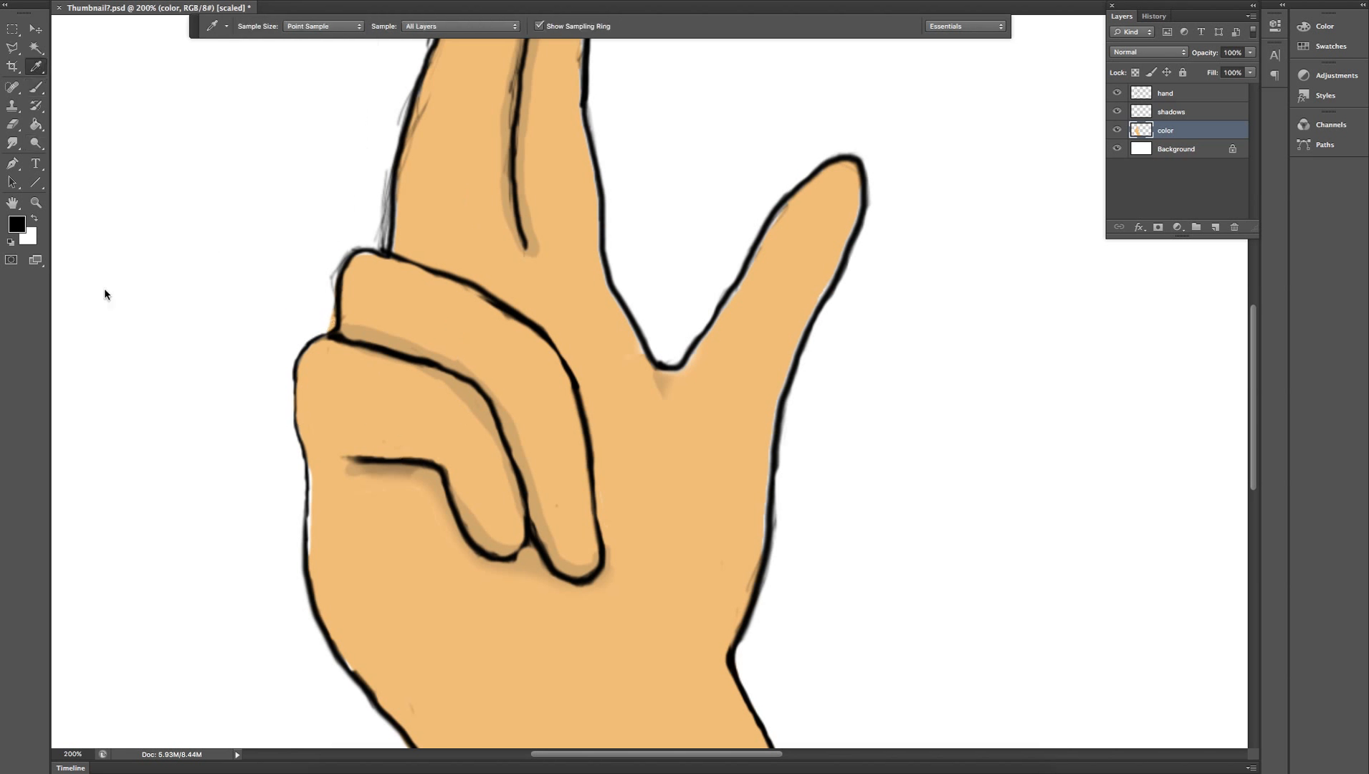
left_click(34, 218)
left_click(399, 403, "alt")
left_click(33, 221)
left_click(10, 241)
key("x")
left_click(364, 381)
left_click(36, 87)
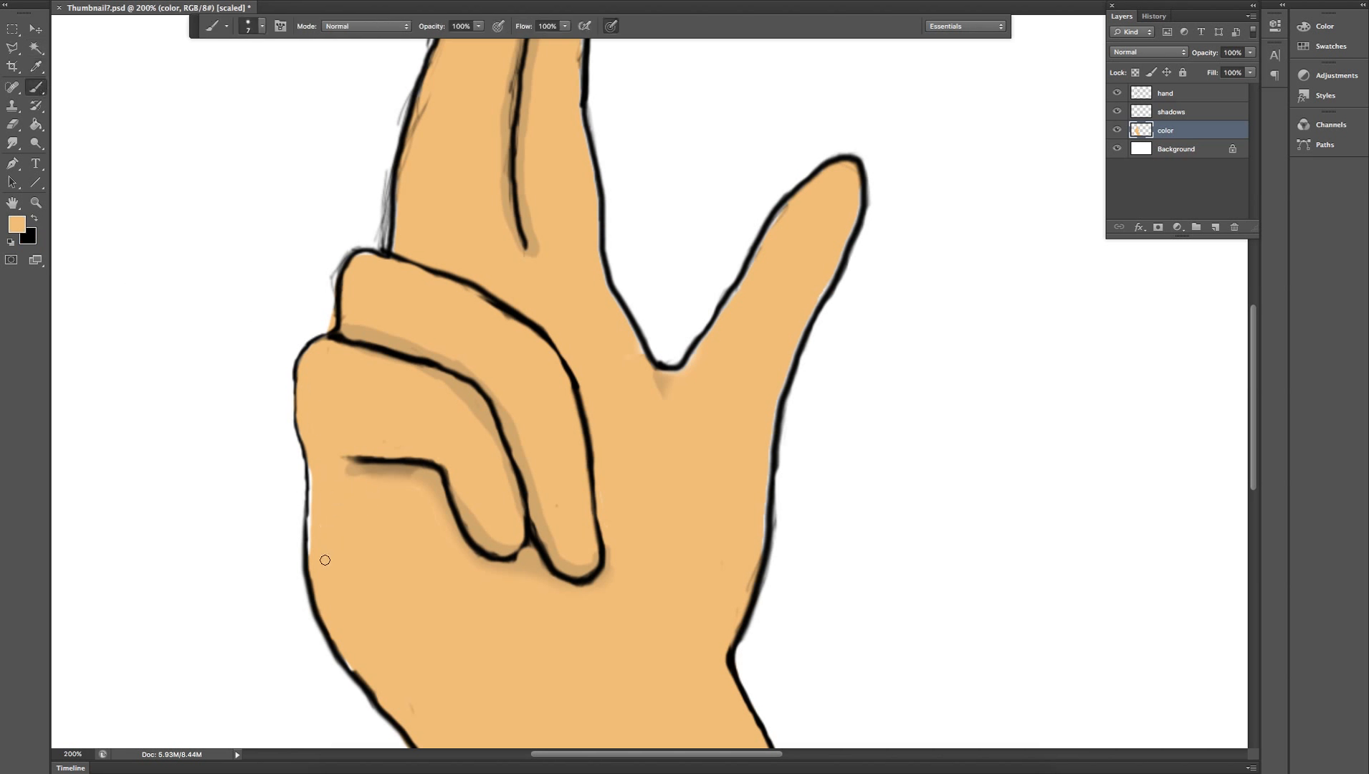
left_click_drag(313, 552, 310, 484)
Reset the colours to black and white and thin the little-finger side outline of the wrist and forearm on the hand layer with the Eraser.
key("alt+period")
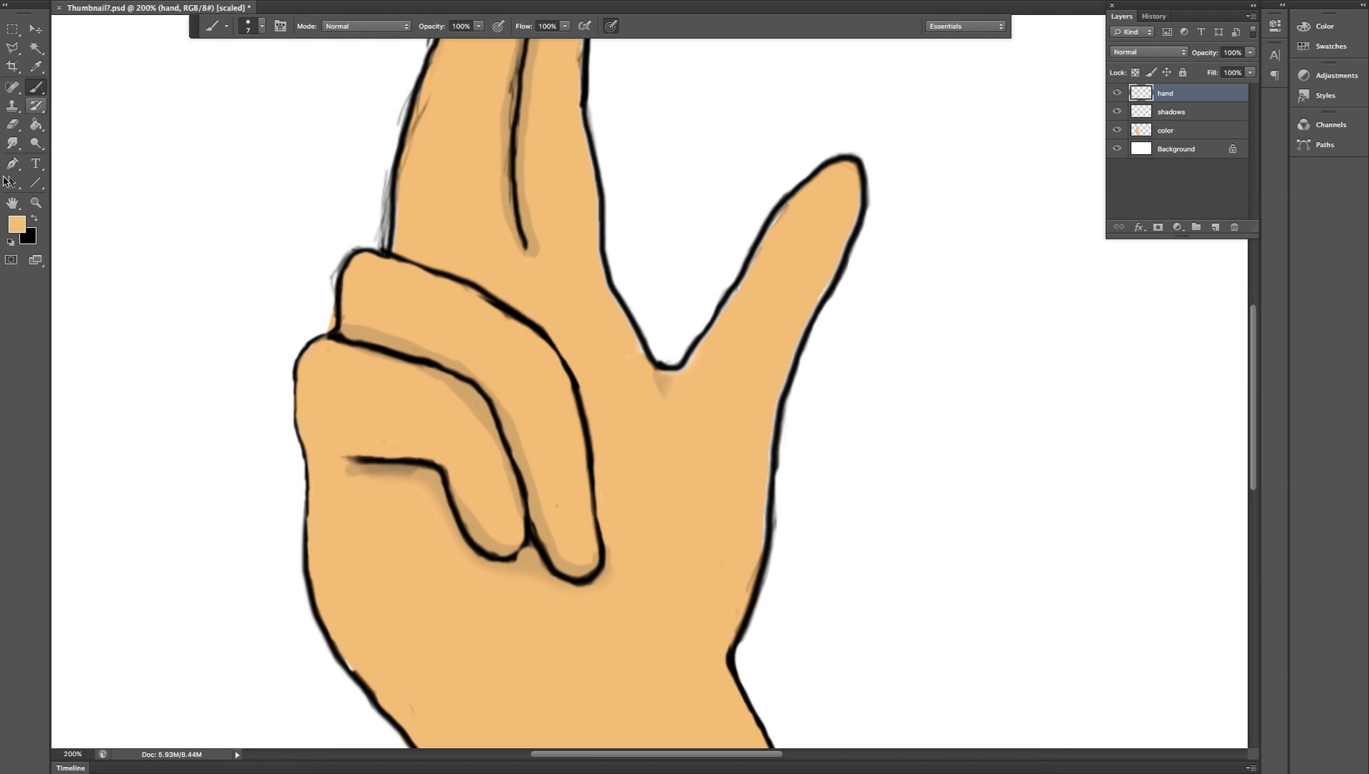
left_click(11, 243)
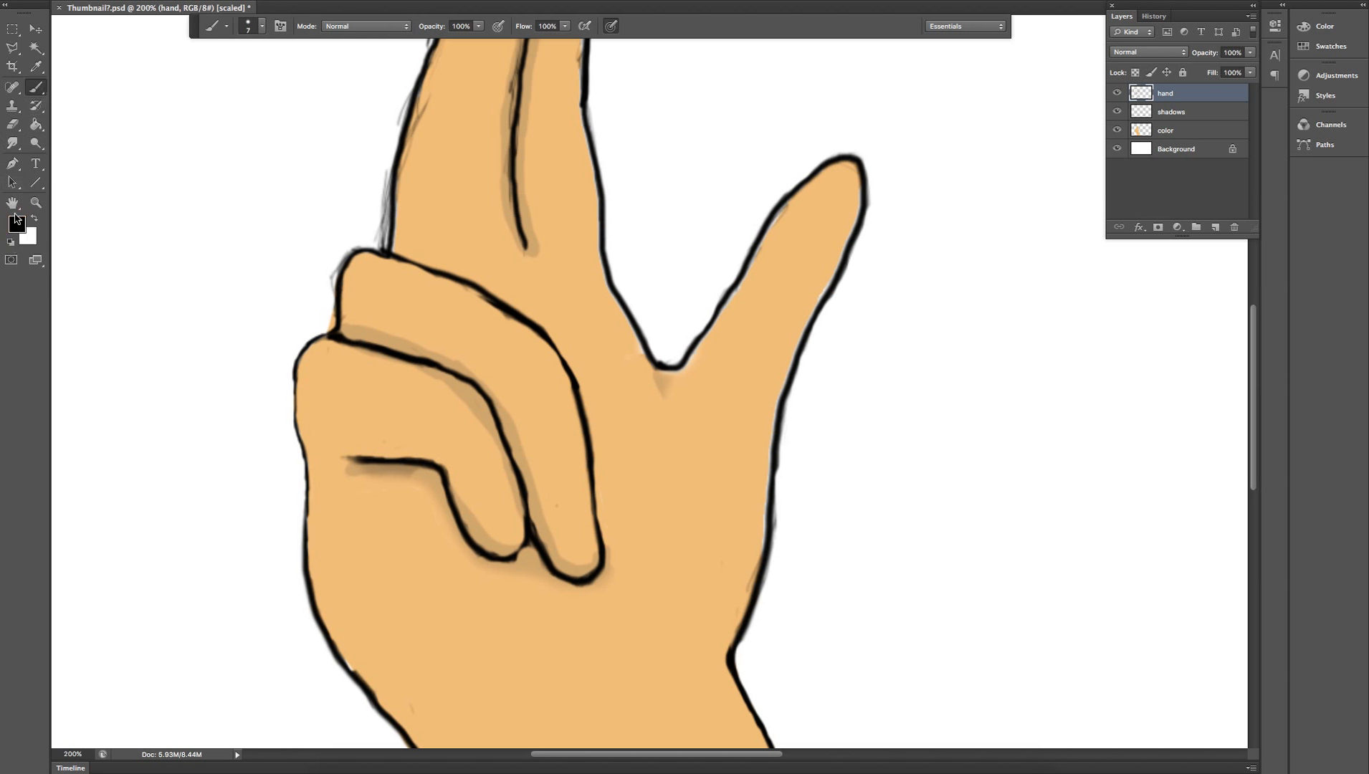
left_click(12, 125)
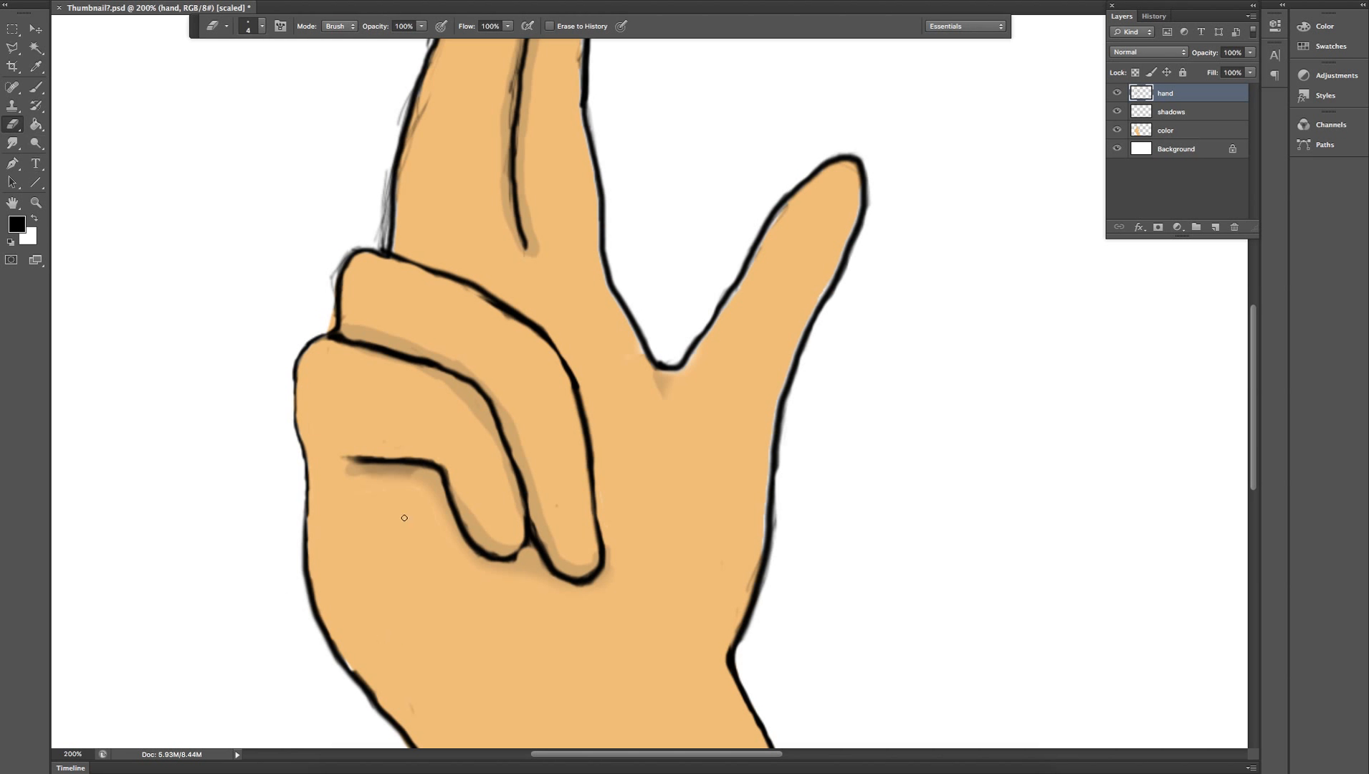
scroll(404, 518, "down", 10)
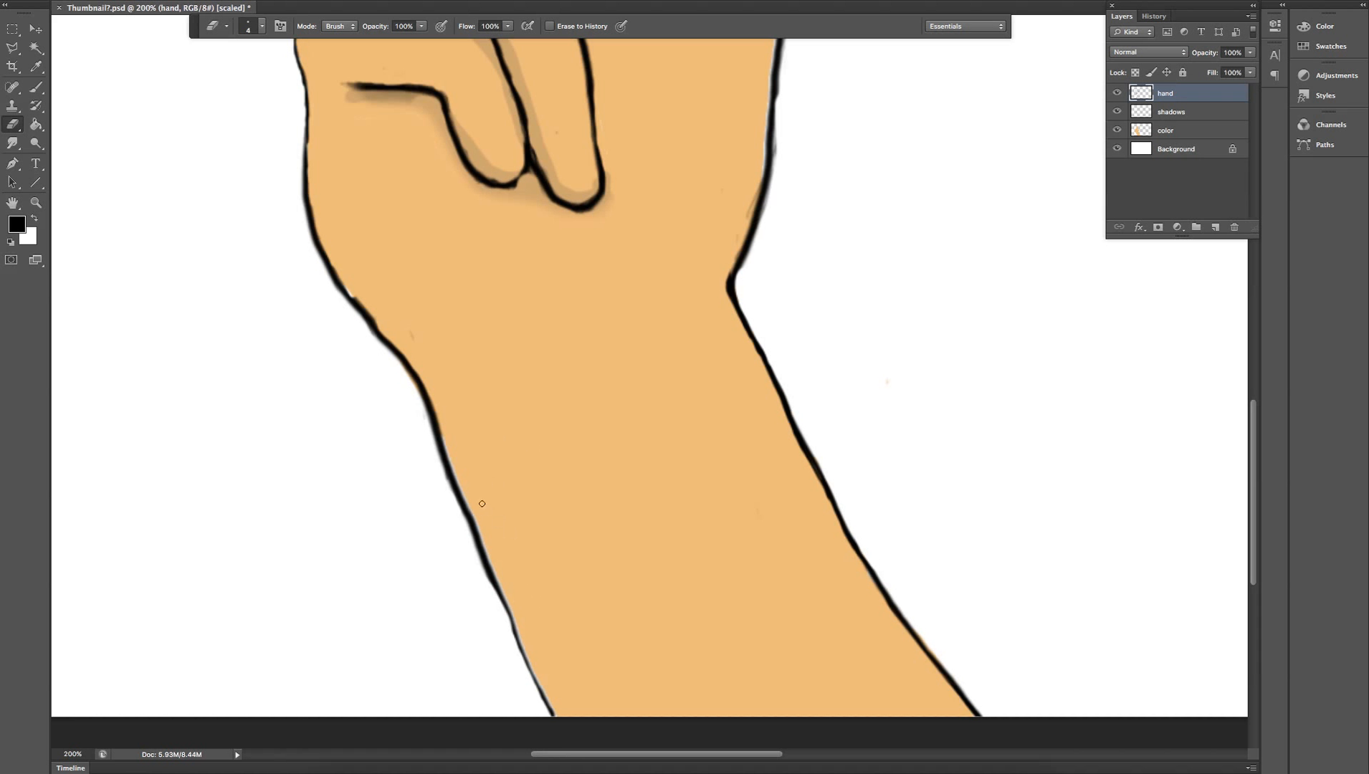
left_click_drag(475, 504, 503, 583)
mouse_move(491, 586)
left_mouse_down()
mouse_move(423, 394)
mouse_move(394, 358)
mouse_move(436, 436)
mouse_move(420, 410)
mouse_move(433, 449)
left_mouse_up()
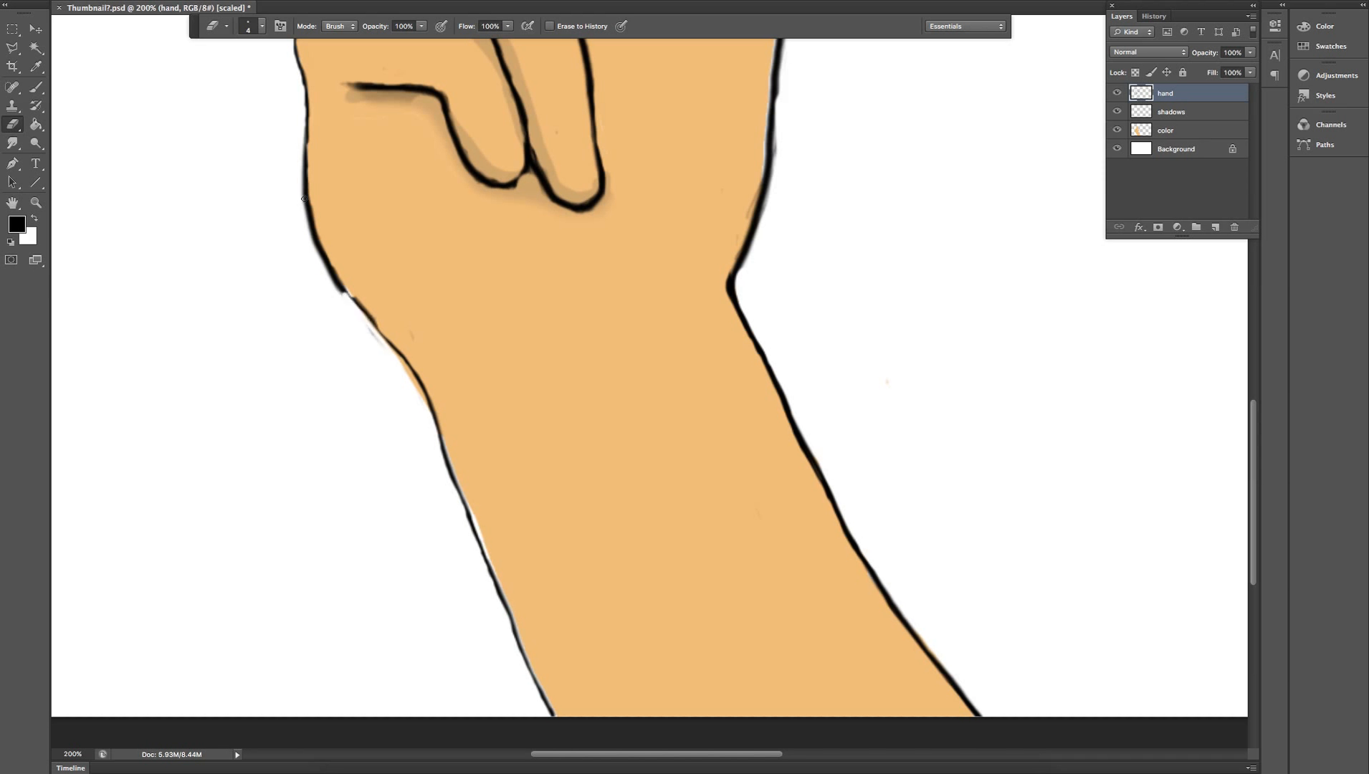
Enlarge the Eraser to 34 px and trim the palm's outer outline above the wrist, undoing the final stroke.
left_click(260, 27)
left_click_drag(214, 72, 231, 79)
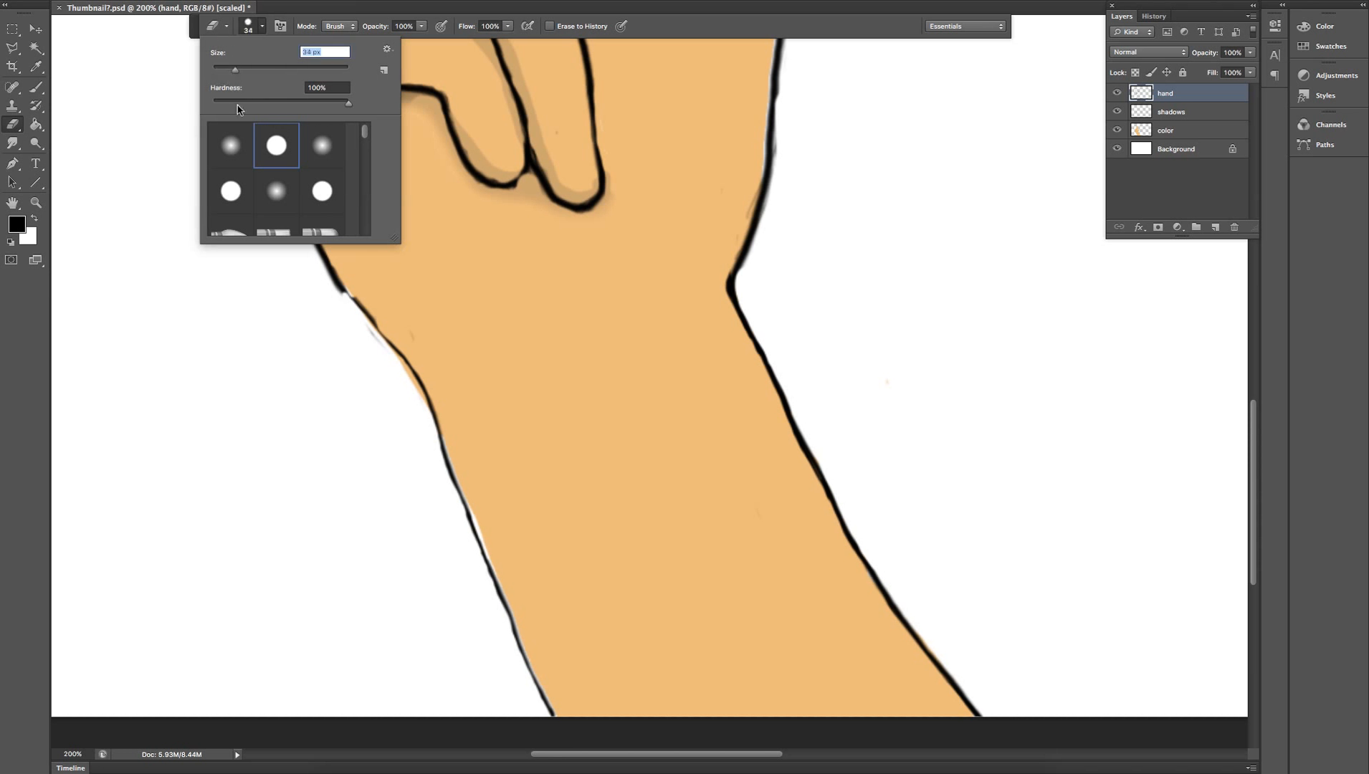
left_click(251, 27)
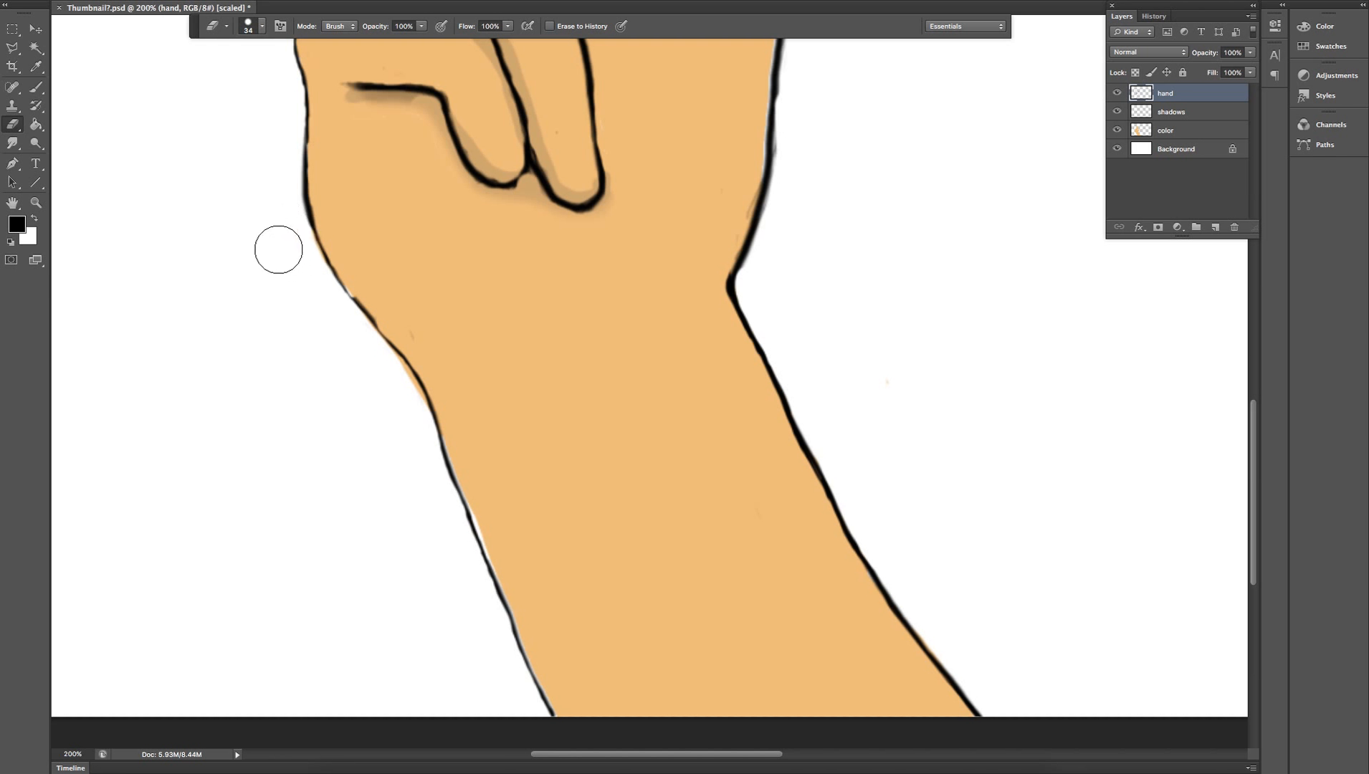
scroll(278, 249, "up", 6)
scroll(278, 250, "left", 1)
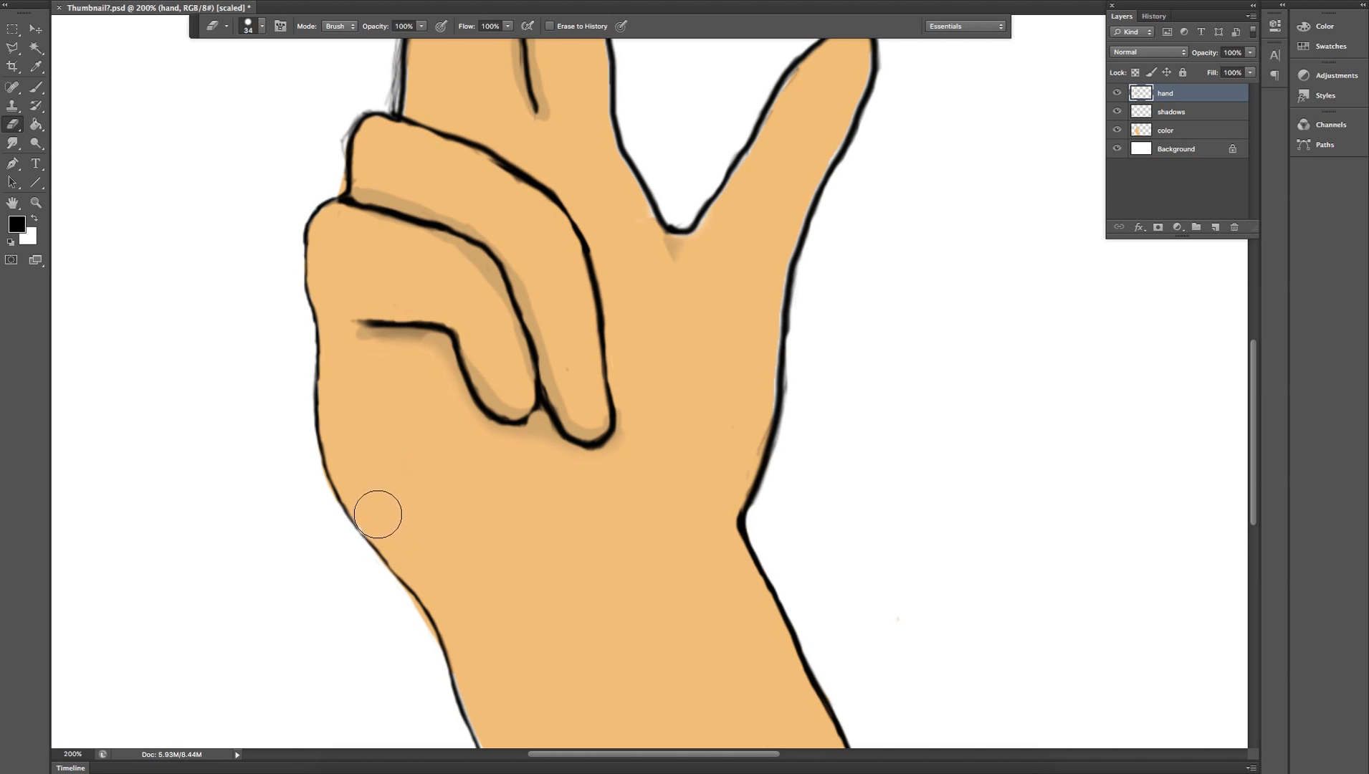
mouse_move(377, 516)
left_mouse_down()
mouse_move(393, 484)
mouse_move(396, 497)
mouse_move(400, 433)
mouse_move(392, 474)
left_mouse_up()
key("ctrl+z")
Erase the stray sketch lines outside both raised fingers on the hand layer with the 34 px Eraser.
scroll(393, 474, "up", 10)
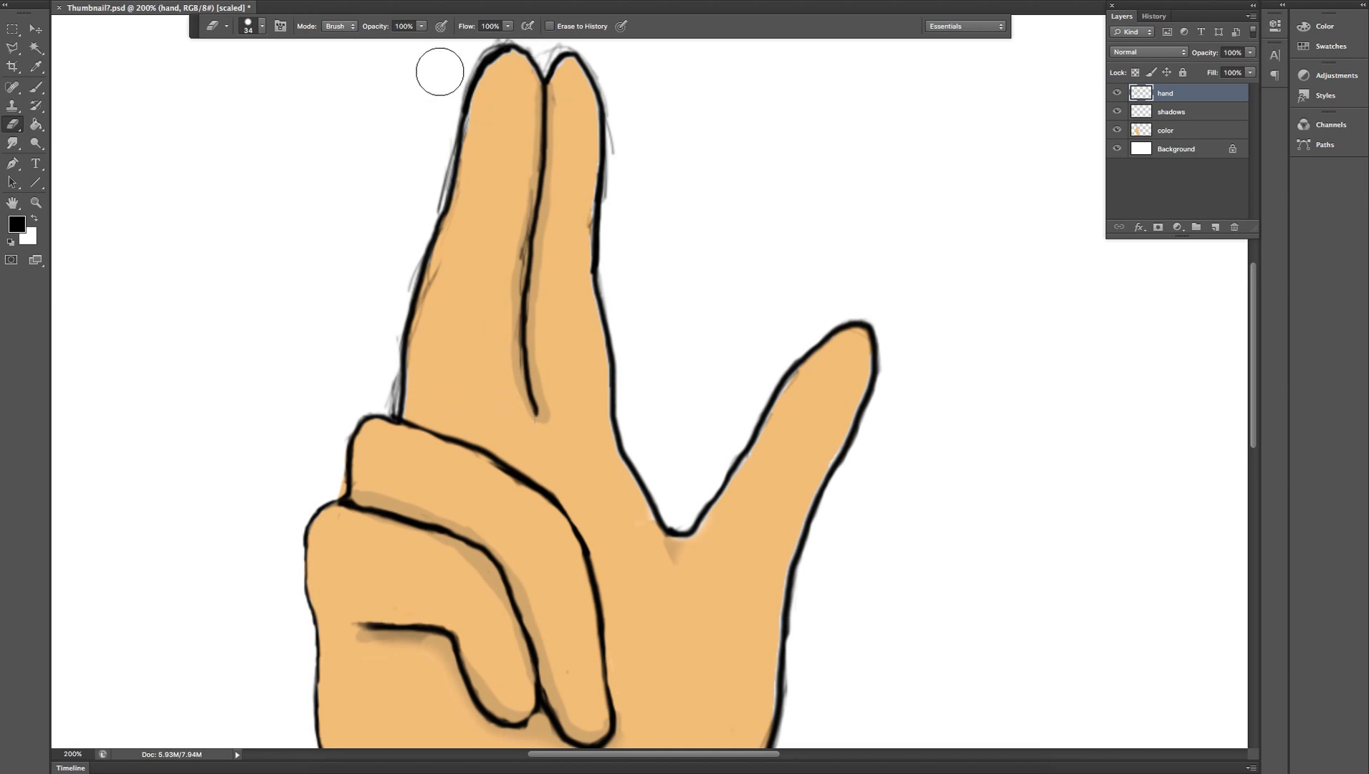
scroll(440, 72, "up", 5)
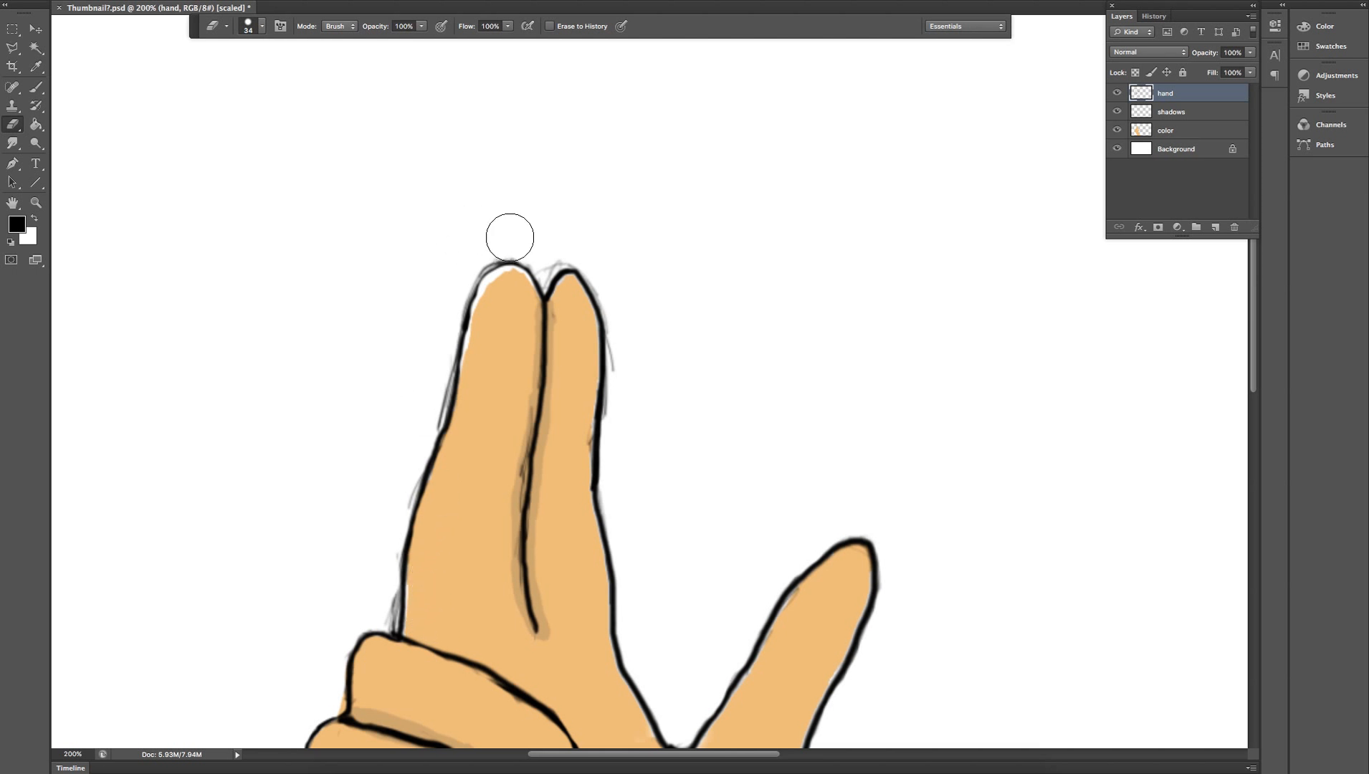
mouse_move(507, 236)
left_mouse_down()
mouse_move(474, 257)
mouse_move(441, 325)
mouse_move(376, 606)
left_mouse_up()
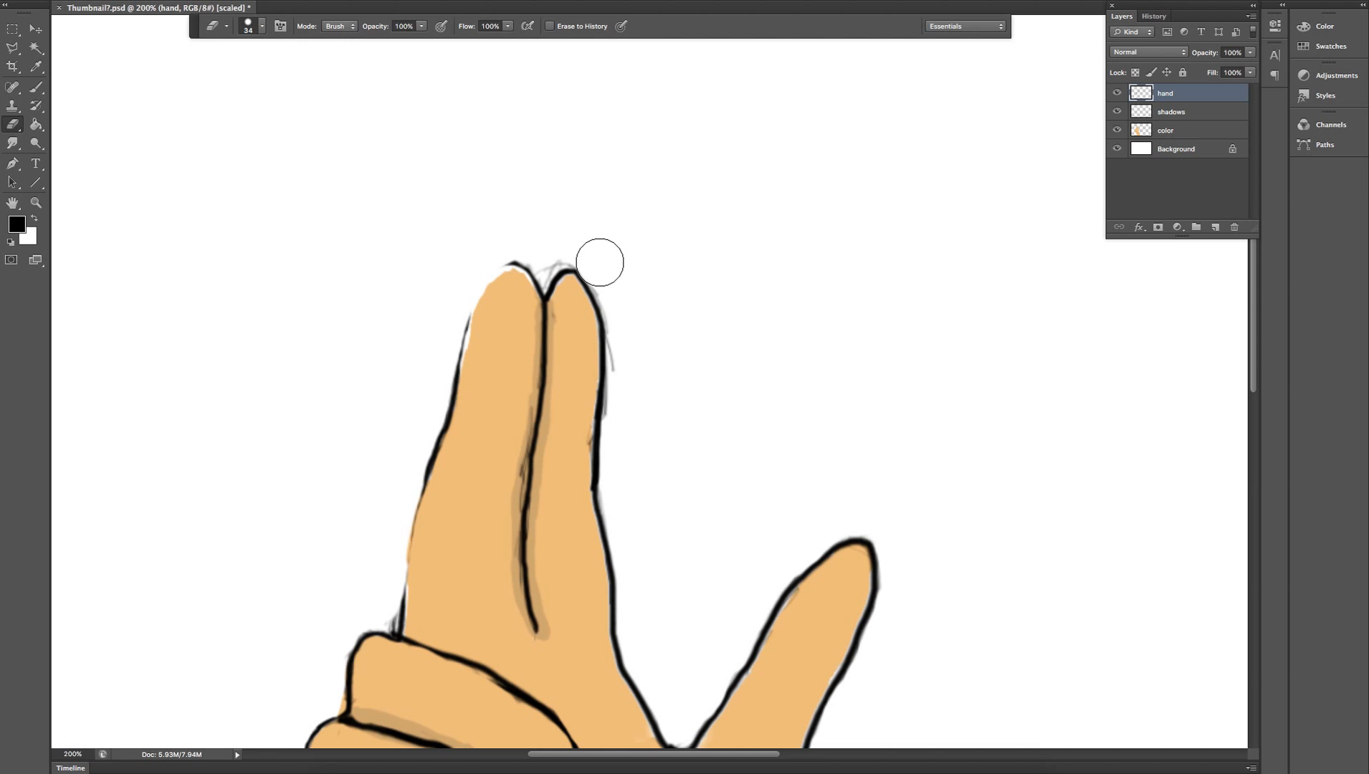
left_click_drag(614, 284, 629, 399)
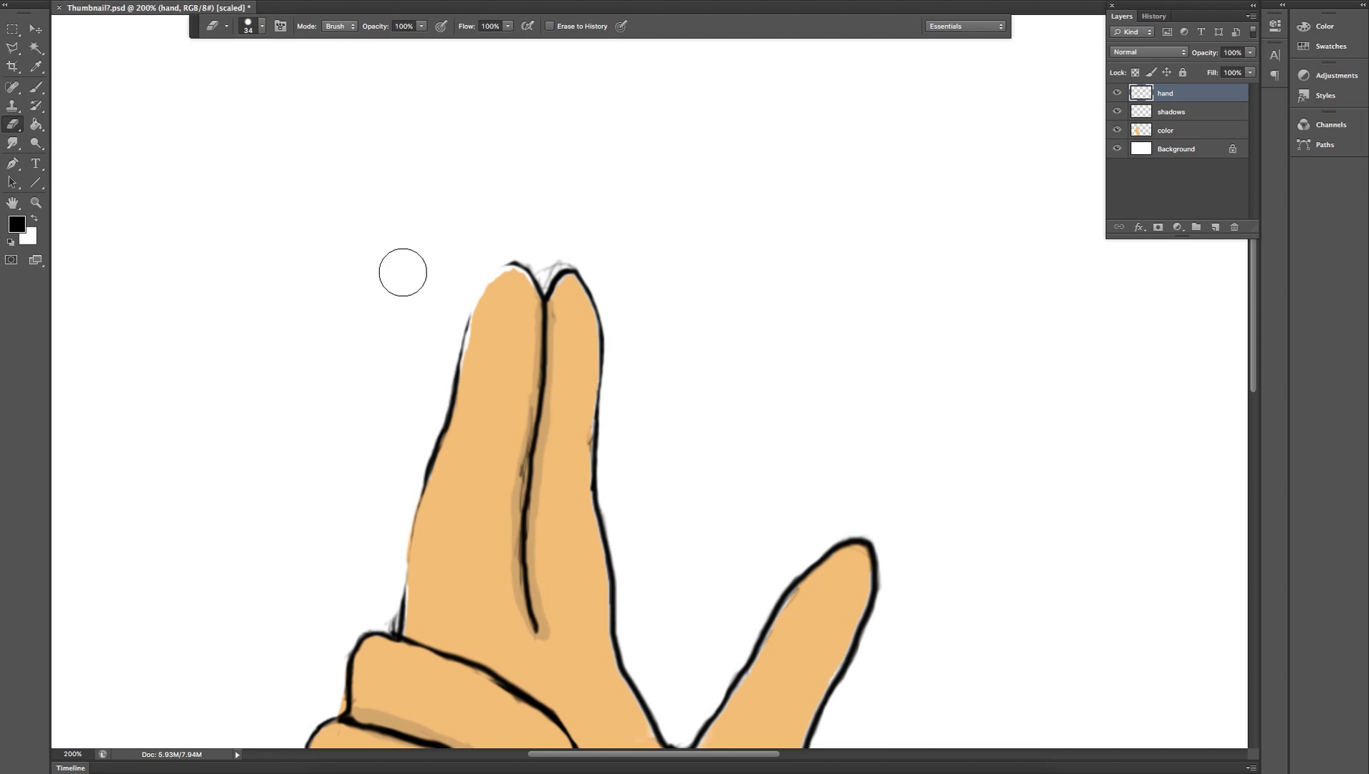
Redraw the outer outline of the raised middle finger from its tip to the folded finger with the 7 px black brush.
left_click(40, 85)
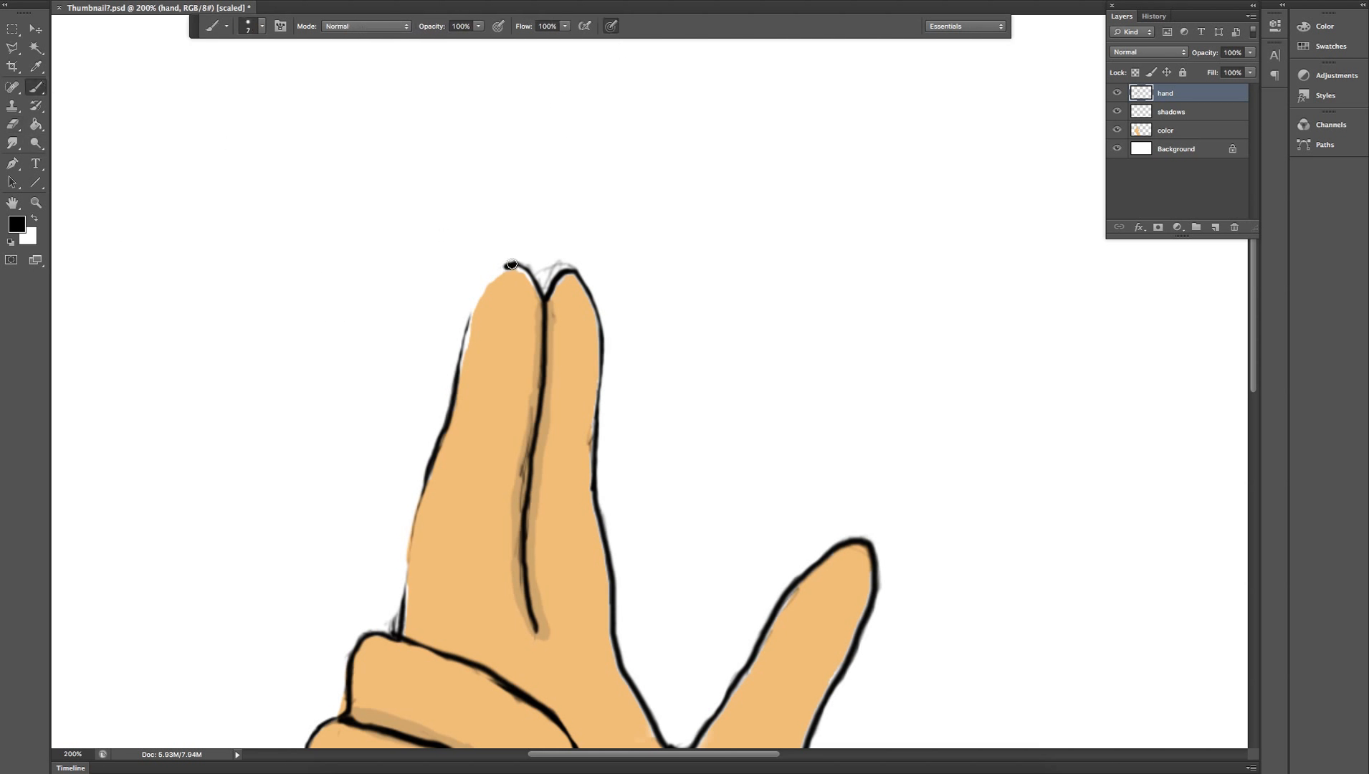
left_click_drag(470, 313, 418, 507)
left_click_drag(405, 555, 403, 614)
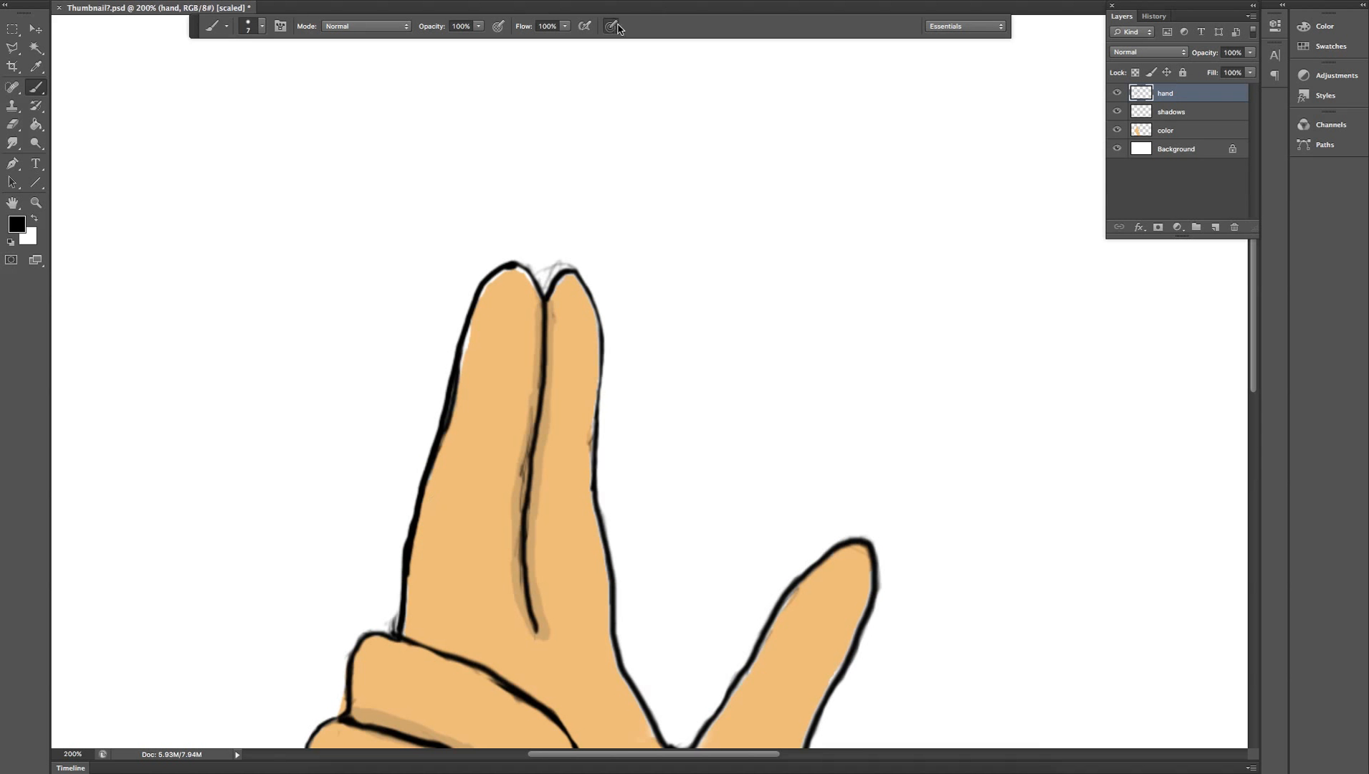
Draw black test strokes above the raised fingers on the hand layer, comparing pen pressure for brush size switched on and off.
mouse_move(660, 100)
left_mouse_down()
mouse_move(635, 178)
mouse_move(714, 80)
left_mouse_up()
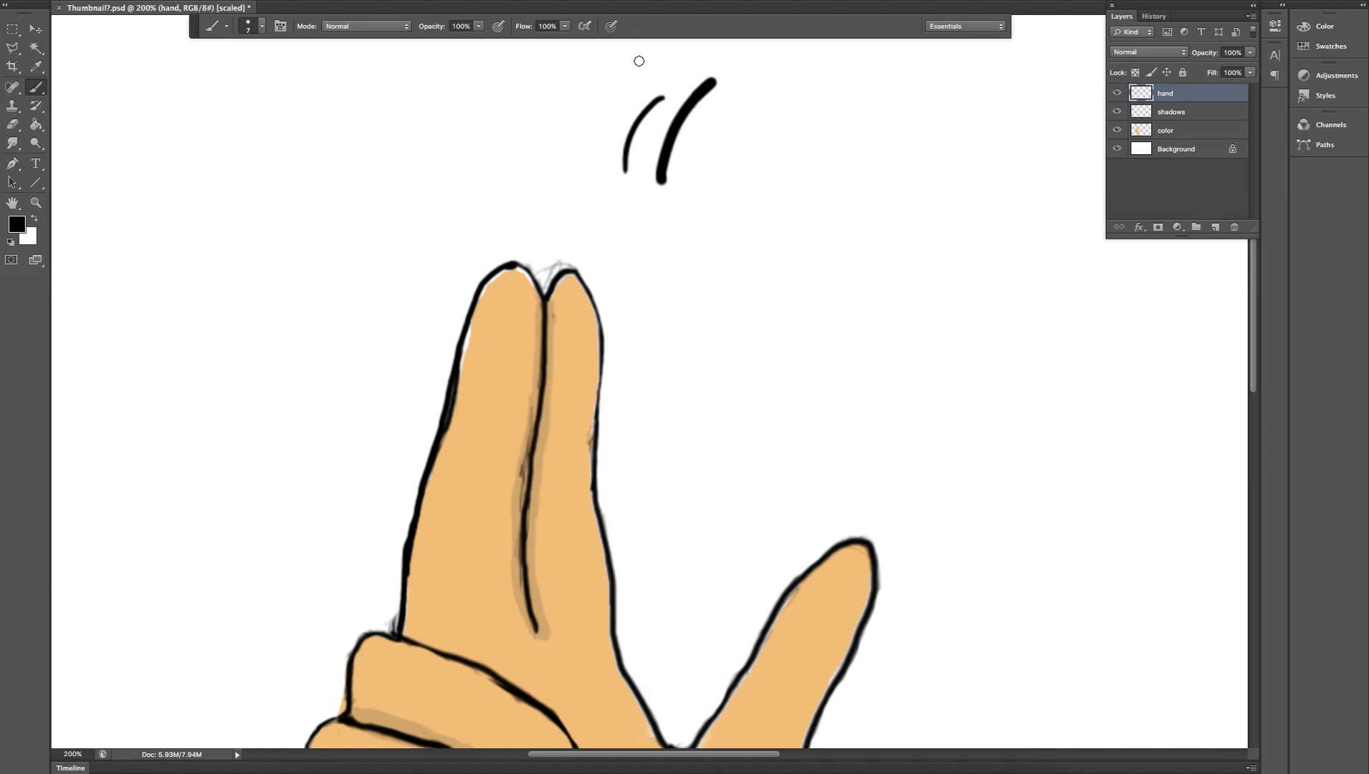
left_click(612, 26)
left_click_drag(636, 82, 574, 184)
left_click(615, 28)
left_click_drag(609, 68, 562, 131)
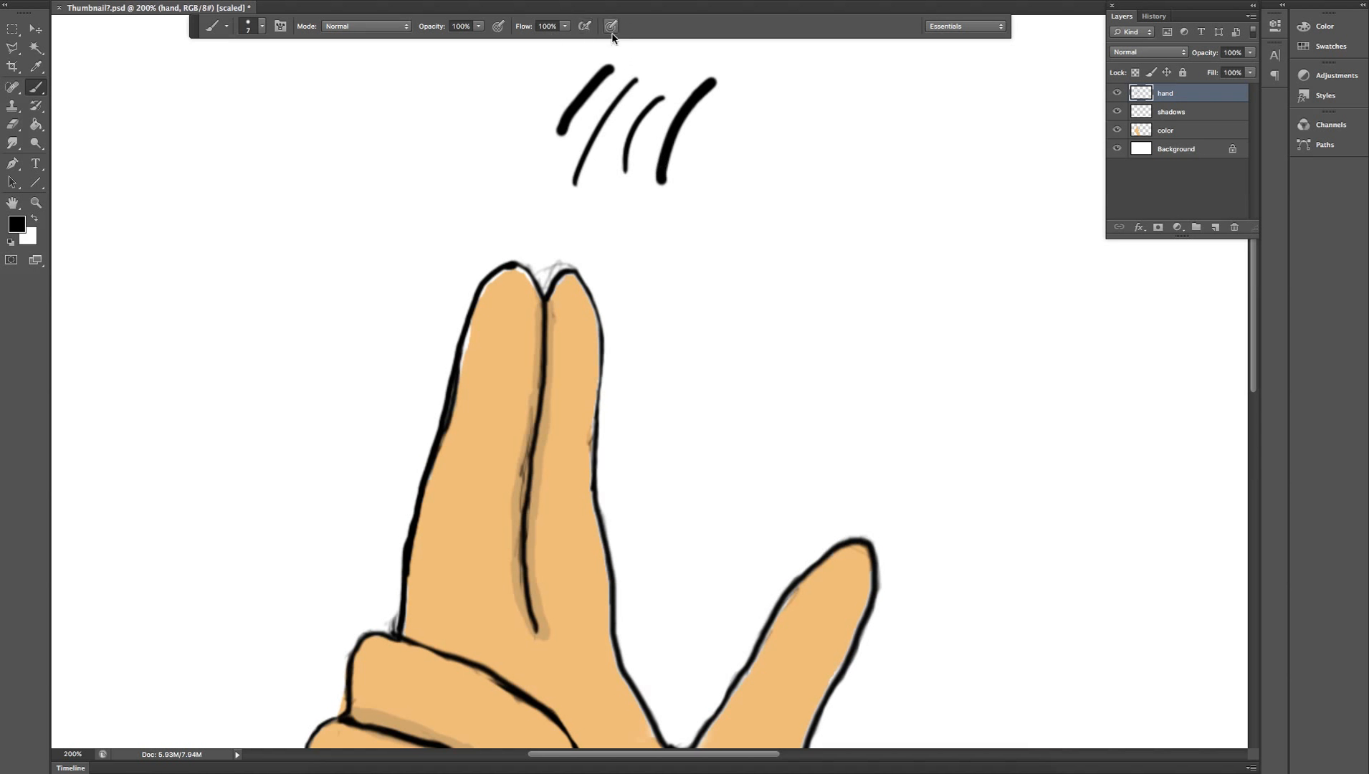
mouse_move(771, 147)
left_mouse_down()
mouse_move(722, 230)
mouse_move(767, 172)
left_mouse_up()
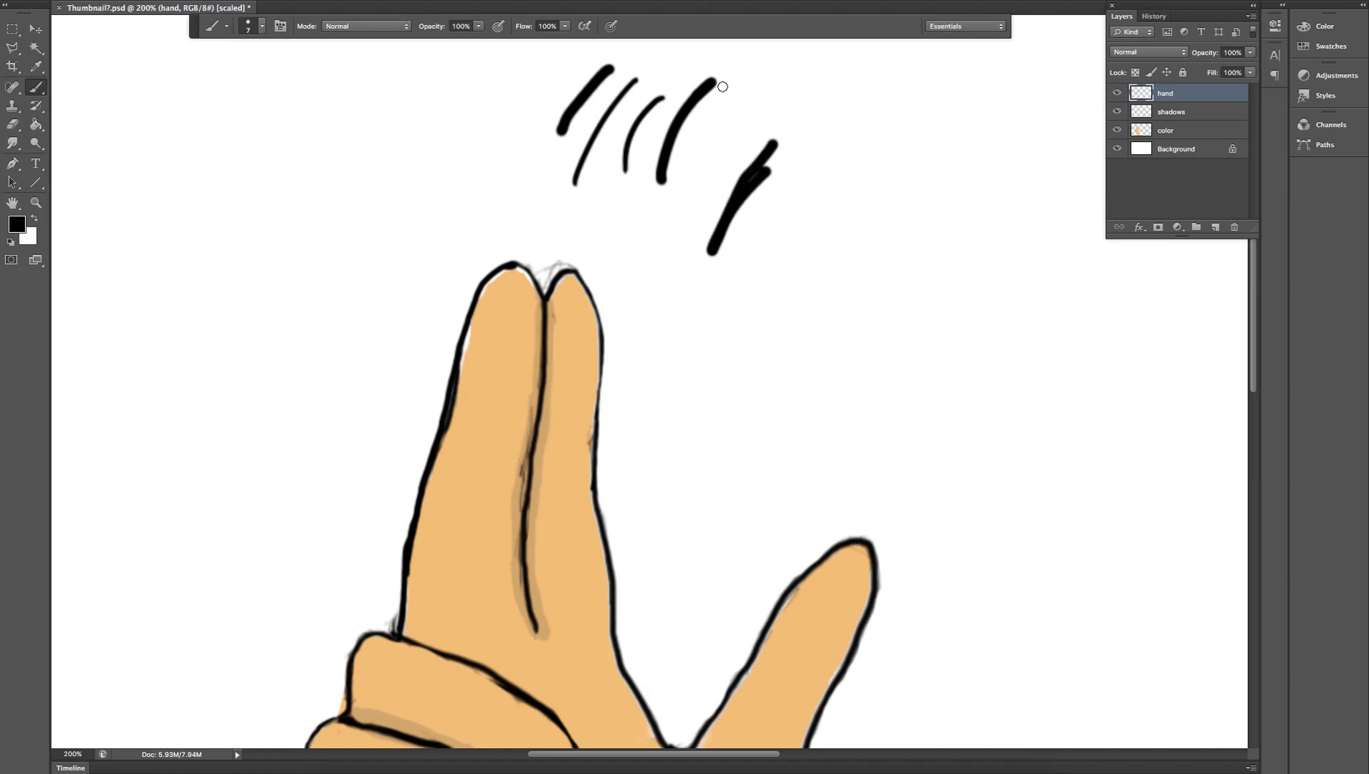
mouse_move(747, 106)
left_mouse_down()
mouse_move(693, 188)
mouse_move(715, 122)
left_mouse_up()
left_click(613, 27)
mouse_move(803, 90)
left_mouse_down()
mouse_move(746, 177)
mouse_move(797, 102)
mouse_move(836, 101)
mouse_move(799, 195)
left_mouse_up()
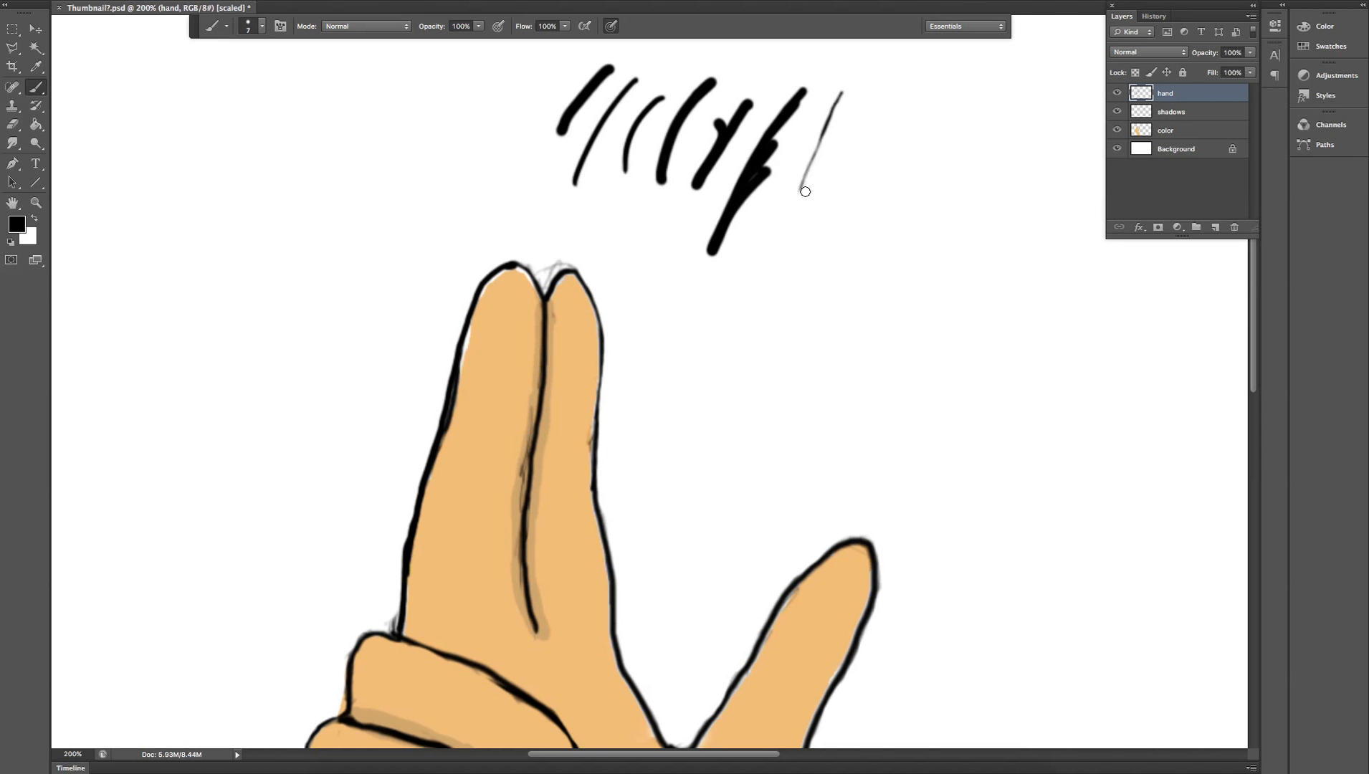
Enlarge the Eraser and erase all the test strokes above the raised fingers.
left_click(8, 126)
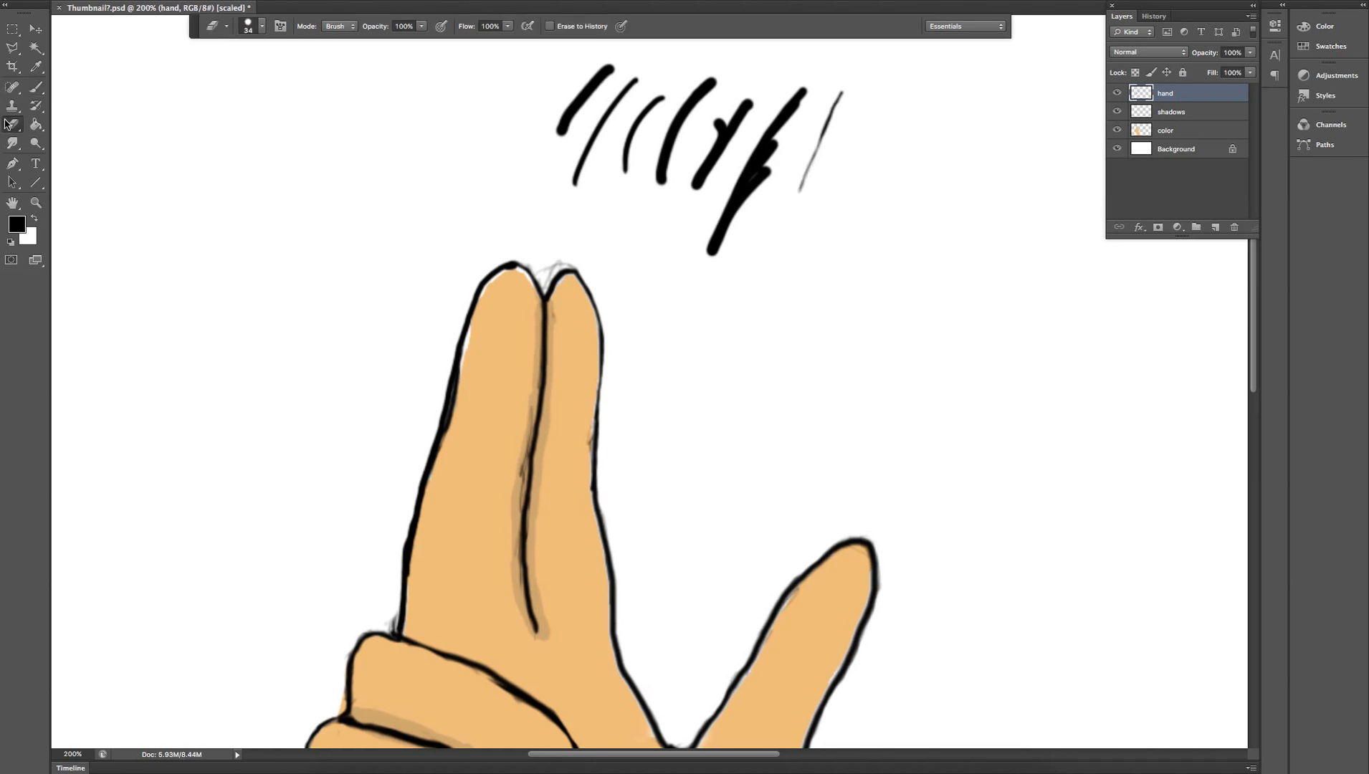
left_click(262, 27)
left_click_drag(249, 66, 260, 66)
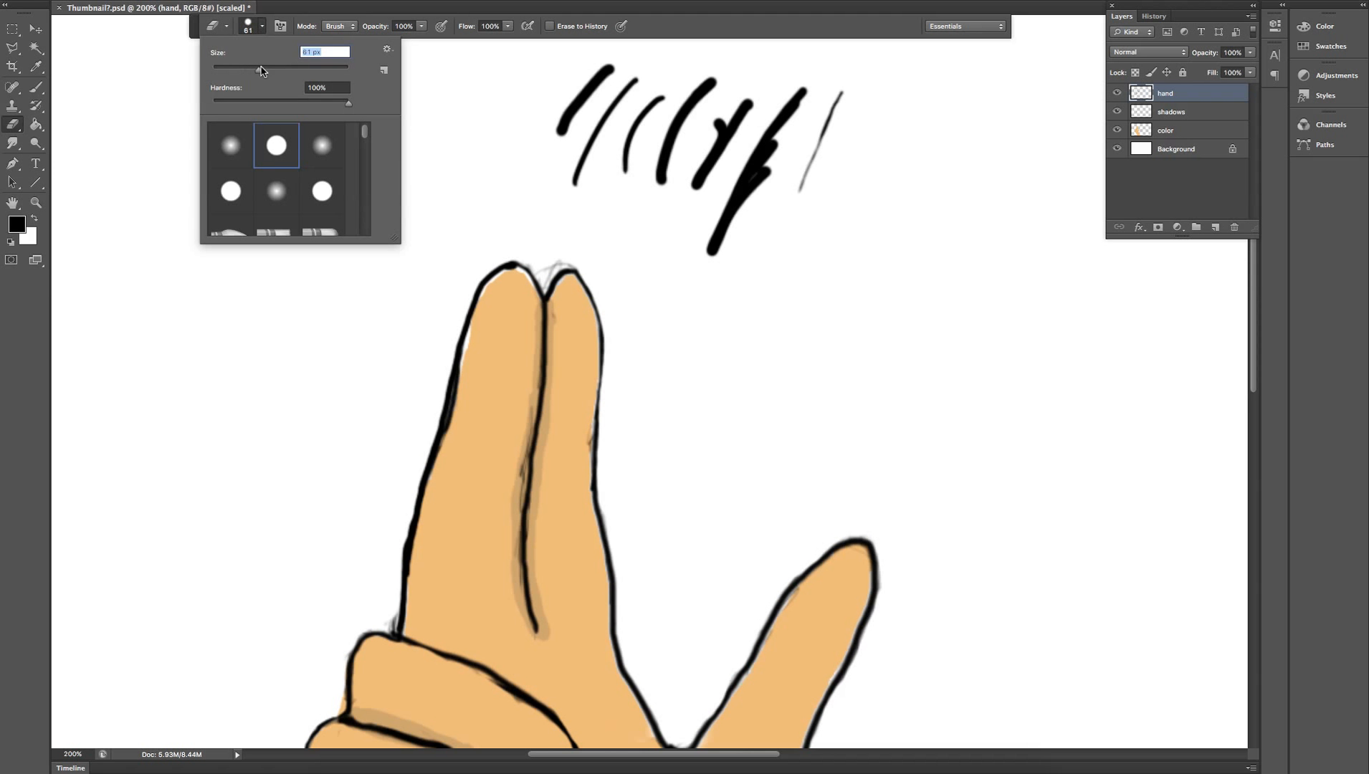
left_click(259, 27)
mouse_move(549, 174)
left_mouse_down()
mouse_move(636, 96)
mouse_move(704, 152)
mouse_move(689, 157)
mouse_move(722, 190)
mouse_move(798, 110)
mouse_move(826, 147)
mouse_move(831, 114)
mouse_move(756, 186)
mouse_move(724, 251)
left_mouse_up()
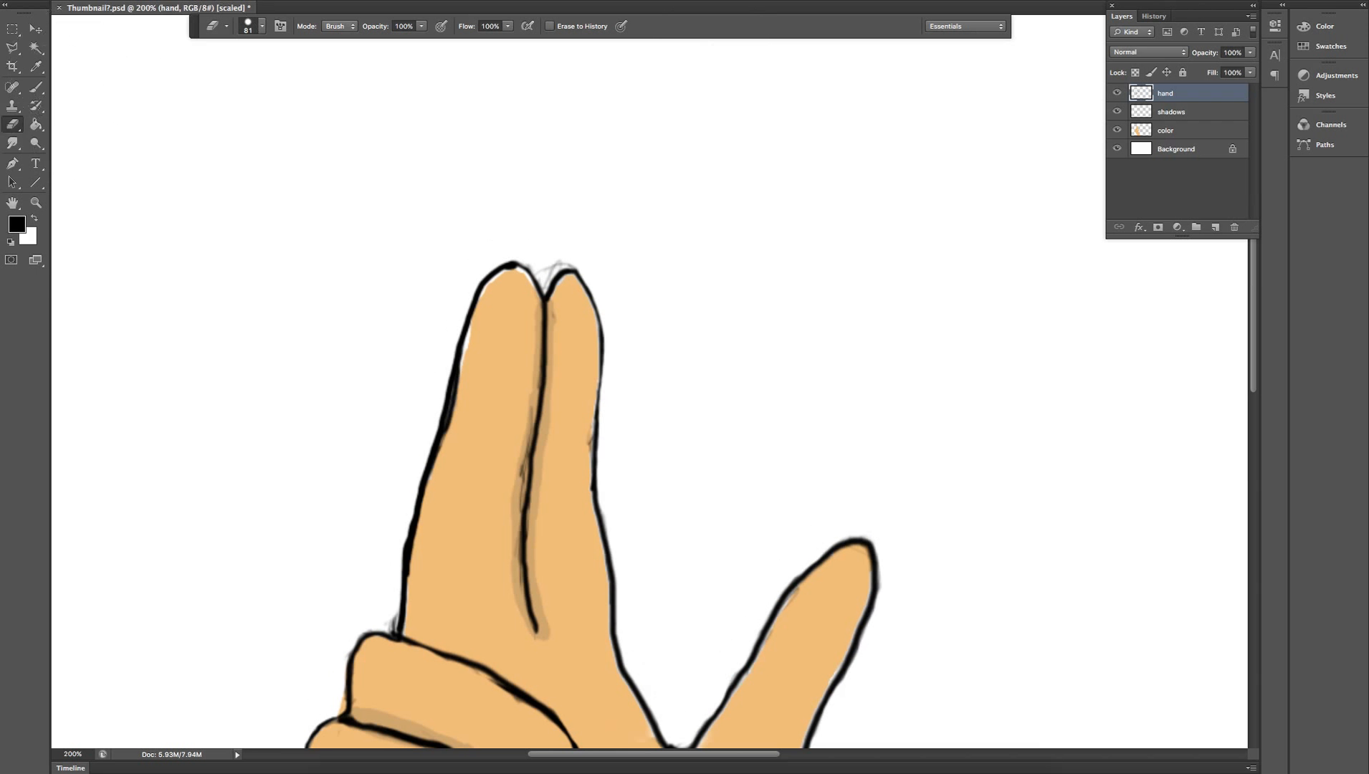
Reduce the Eraser to 7 px, thin the raised fingers' dividing line and the middle finger's outer outline, and clear the sketch marks between the fingertips.
left_click(260, 27)
left_click_drag(235, 70, 219, 70)
left_click(269, 28)
mouse_move(529, 410)
left_mouse_down()
mouse_move(517, 577)
mouse_move(534, 639)
left_mouse_up()
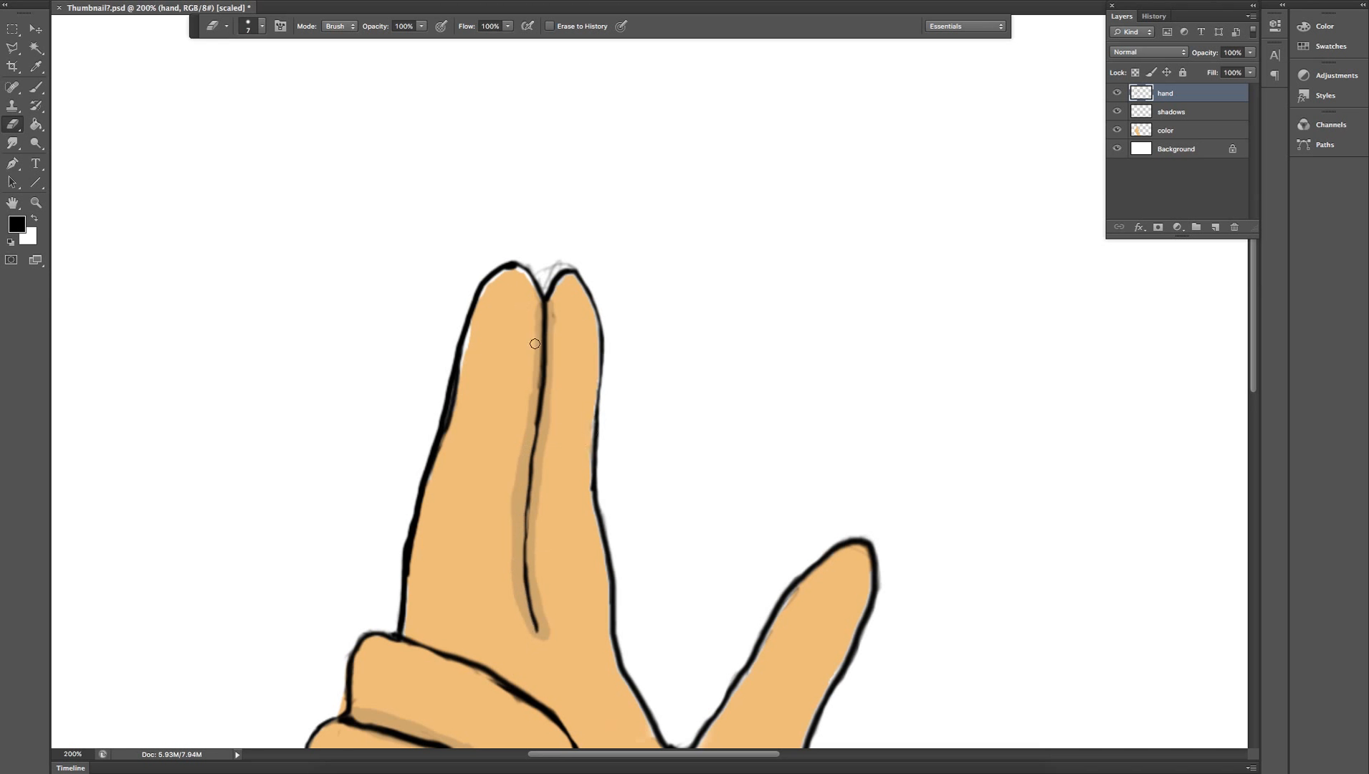
mouse_move(473, 353)
left_mouse_down()
mouse_move(447, 449)
mouse_move(445, 438)
mouse_move(467, 351)
mouse_move(454, 464)
mouse_move(455, 445)
mouse_move(441, 462)
mouse_move(445, 444)
mouse_move(403, 513)
mouse_move(394, 569)
mouse_move(406, 498)
left_mouse_up()
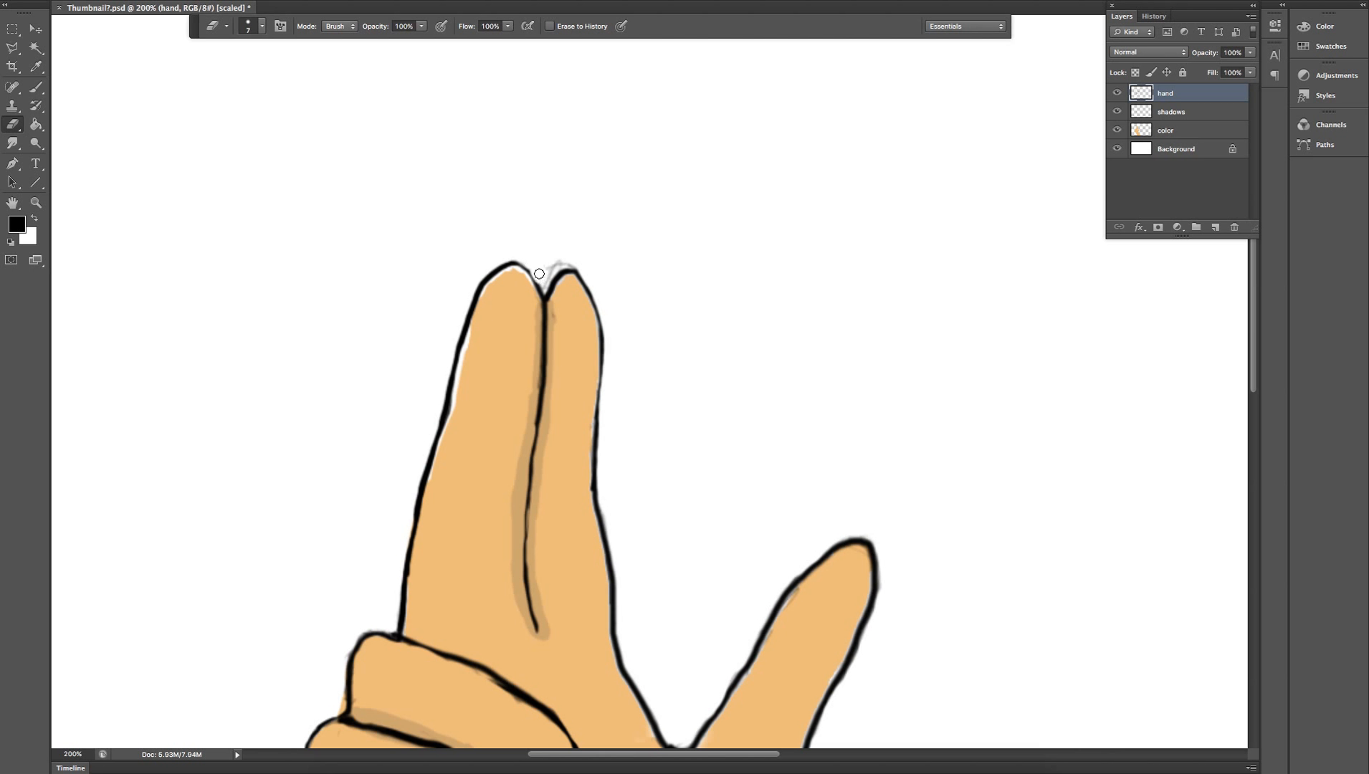
mouse_move(544, 279)
left_mouse_down()
mouse_move(579, 264)
mouse_move(557, 268)
left_mouse_up()
Redraw the raised index fingertip outline with the 7 px black brush and trim it and the top of the dividing line with the Eraser.
left_click(39, 92)
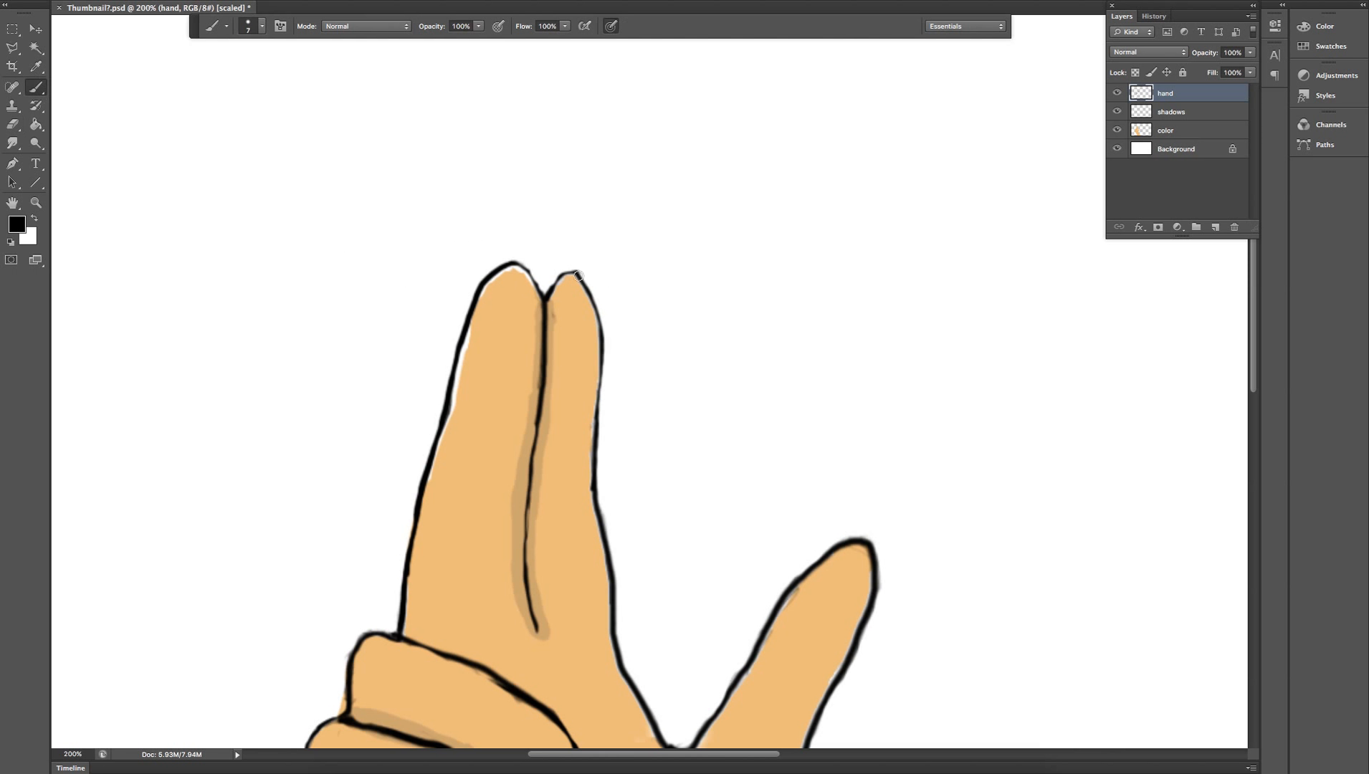
mouse_move(577, 278)
left_mouse_down()
mouse_move(554, 275)
mouse_move(543, 292)
mouse_move(584, 284)
left_mouse_up()
left_click(12, 124)
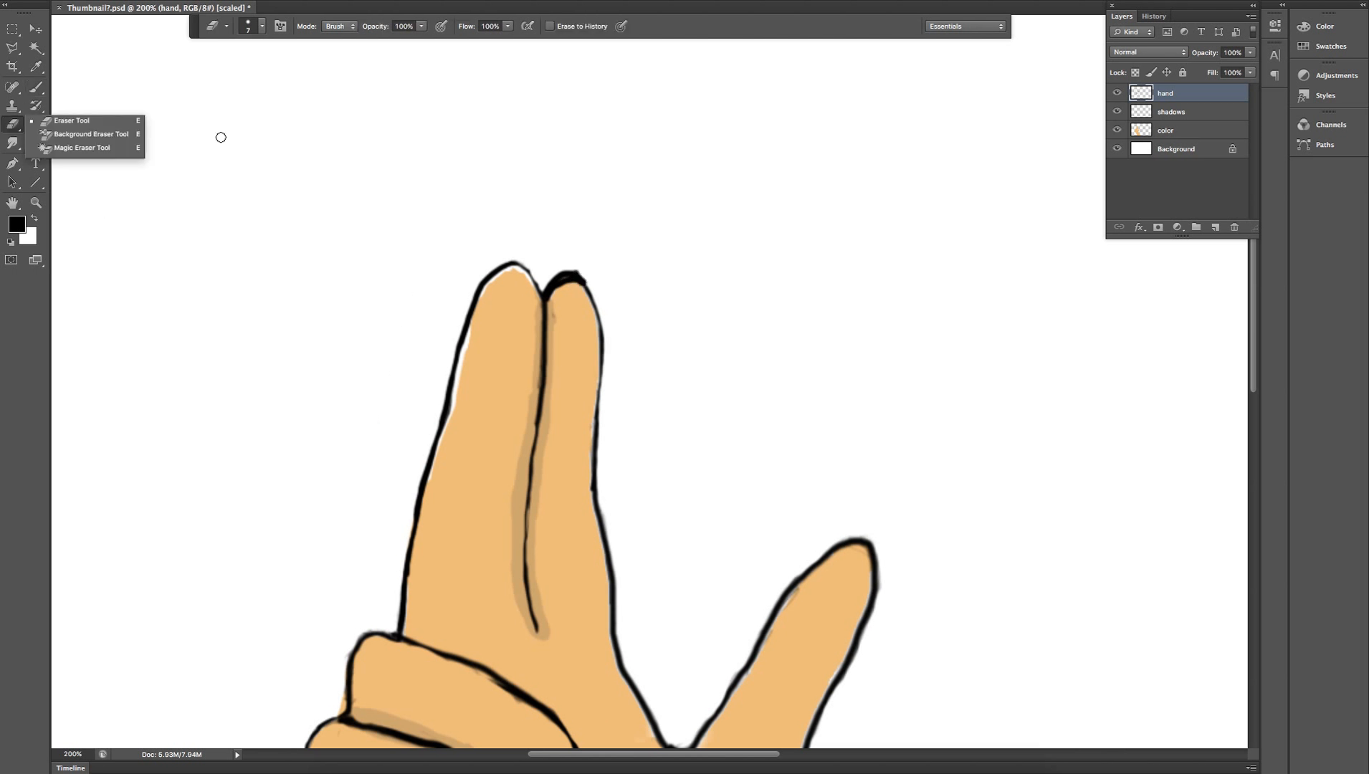
left_click(585, 268)
left_click_drag(585, 269, 544, 281)
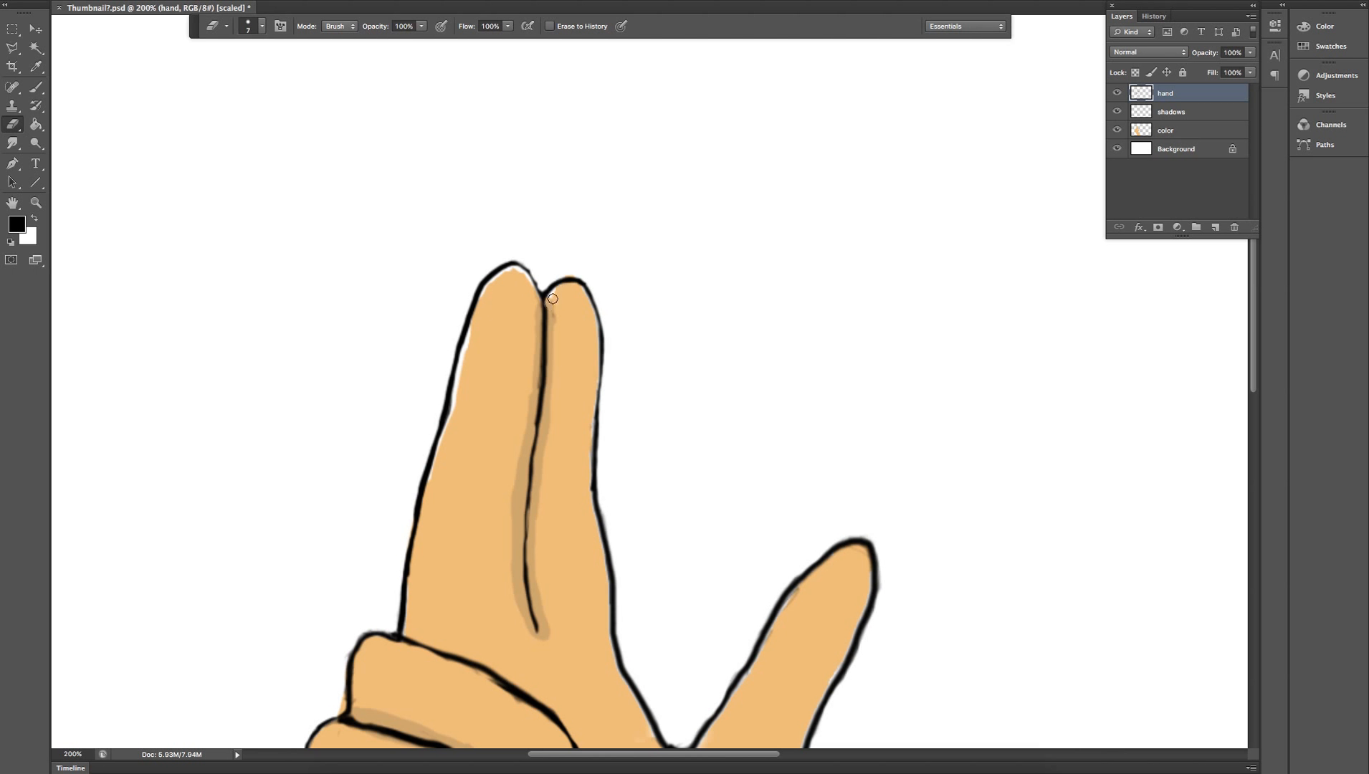
left_click_drag(551, 303, 554, 326)
Activate the color layer and sample the raised finger's flesh tone as the foreground colour.
left_click(1223, 134)
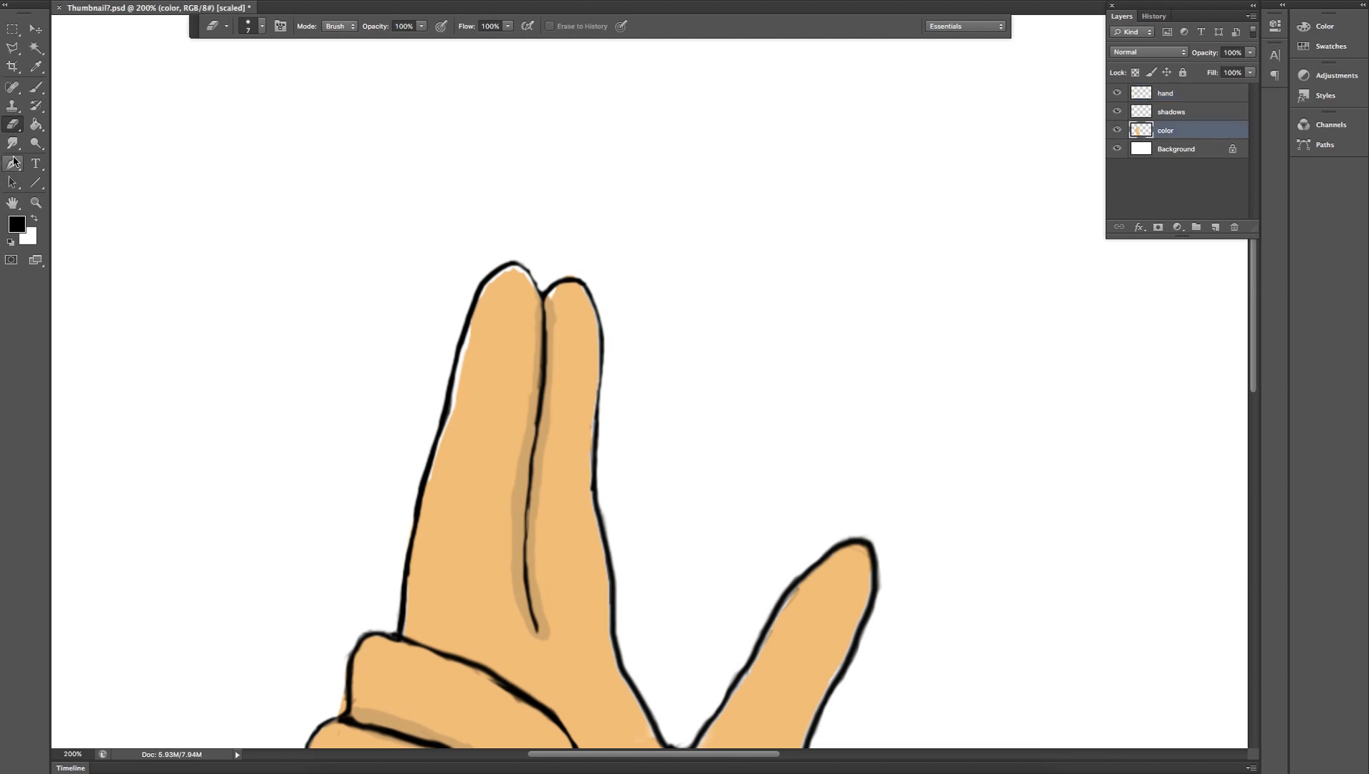
left_click(41, 90)
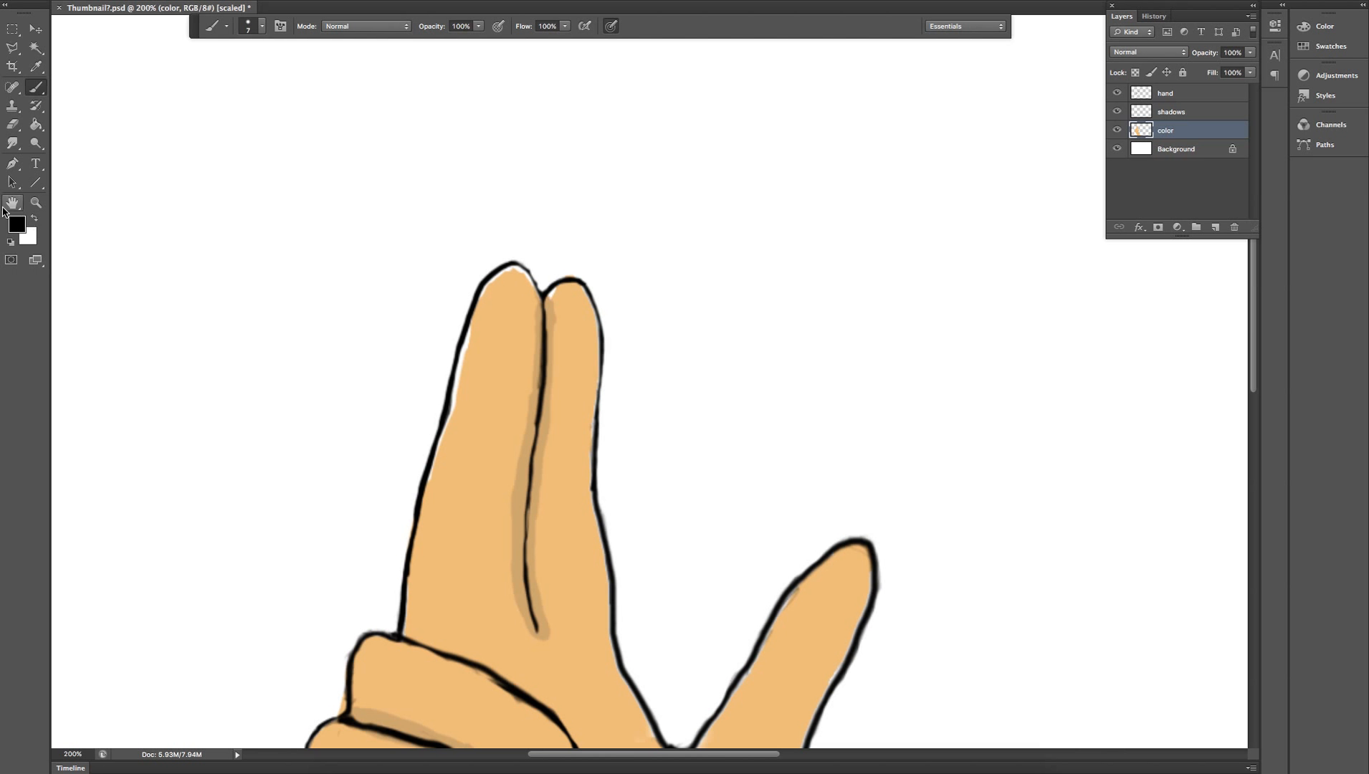
left_click(35, 68)
left_click(468, 473, "alt")
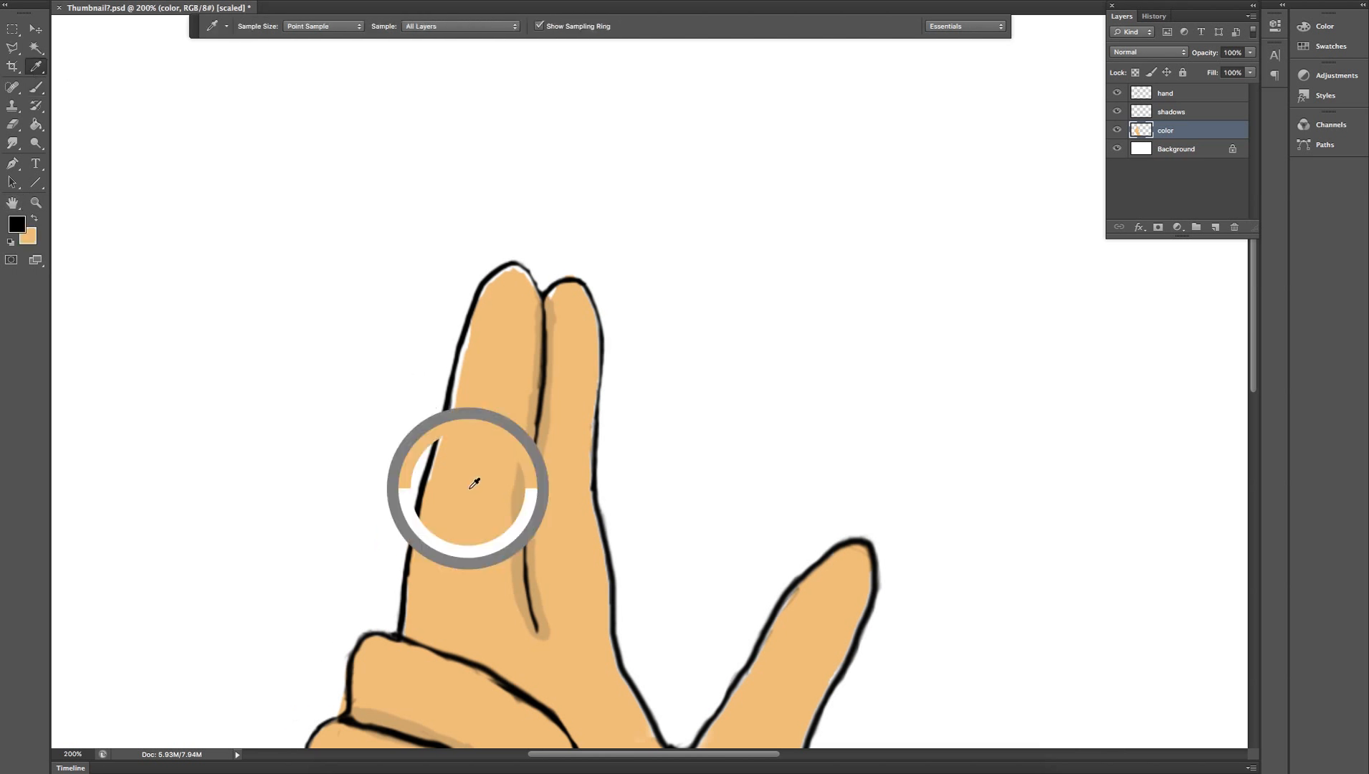
left_click(34, 219)
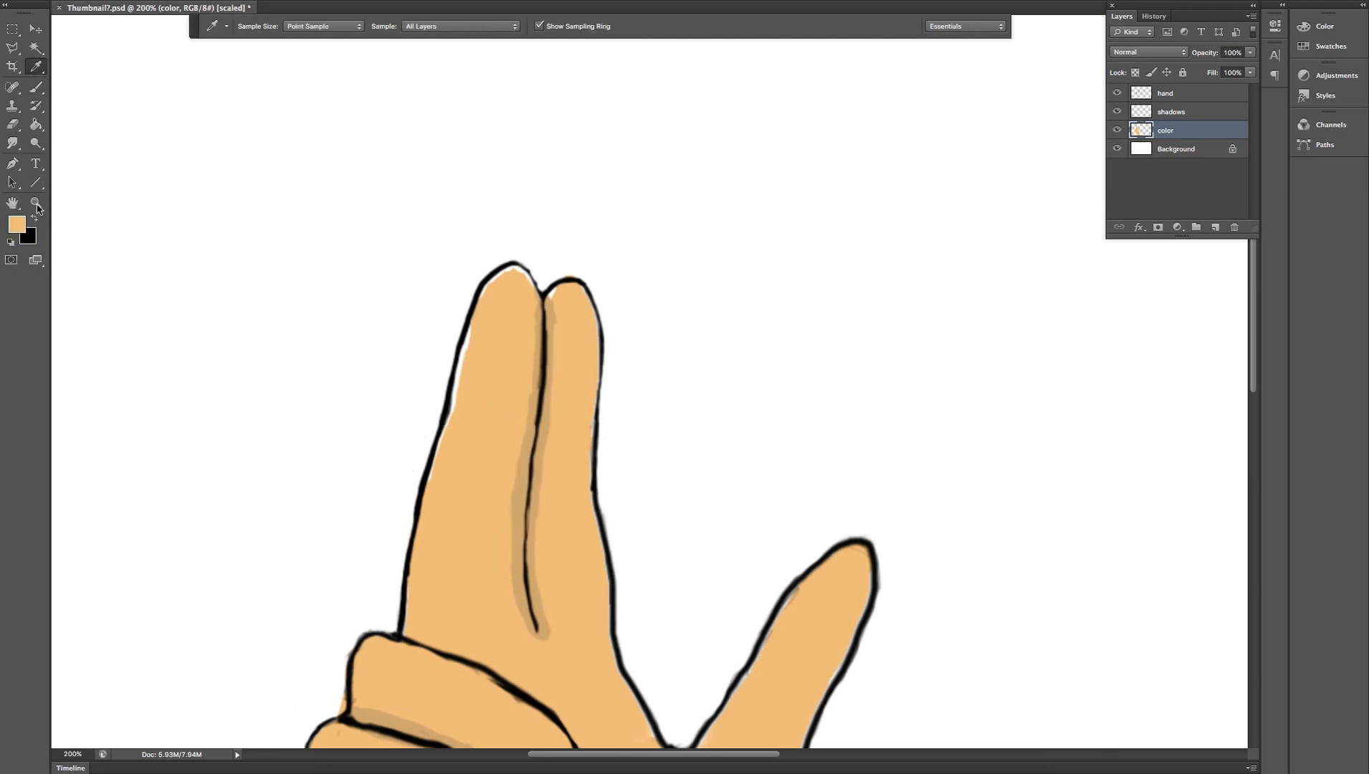
Set the brush to 14 px and paint flesh tone over the white gaps inside the raised fingers' outlines on the color layer.
left_click(36, 90)
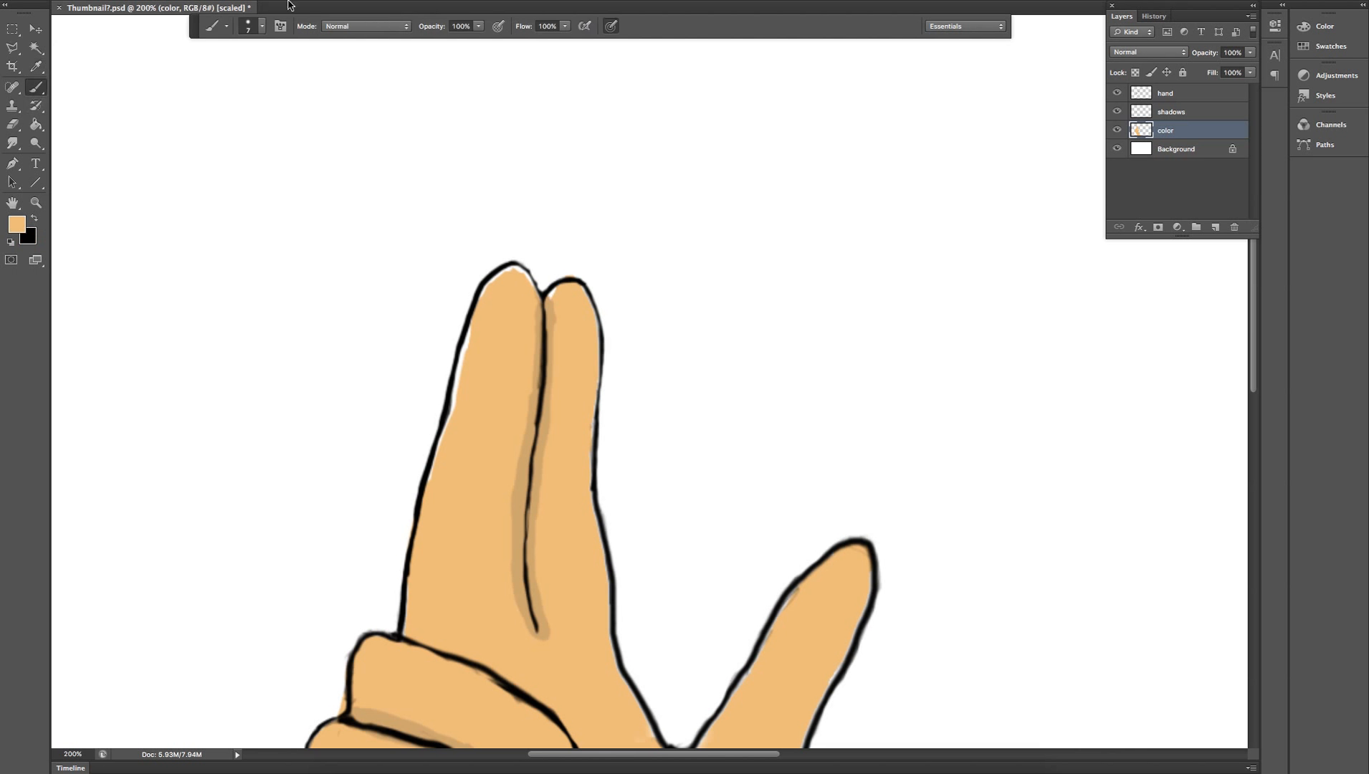
left_click(262, 26)
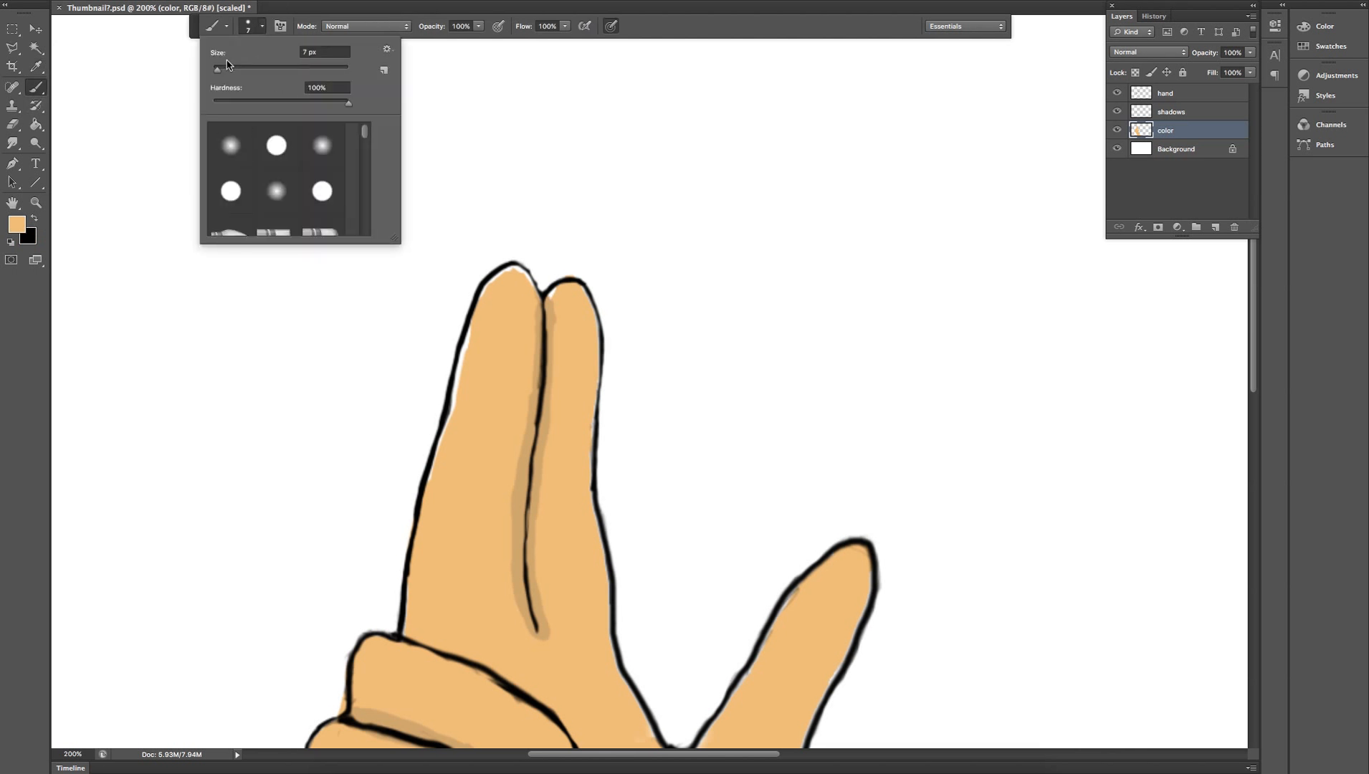
left_click_drag(218, 70, 221, 70)
left_click(263, 26)
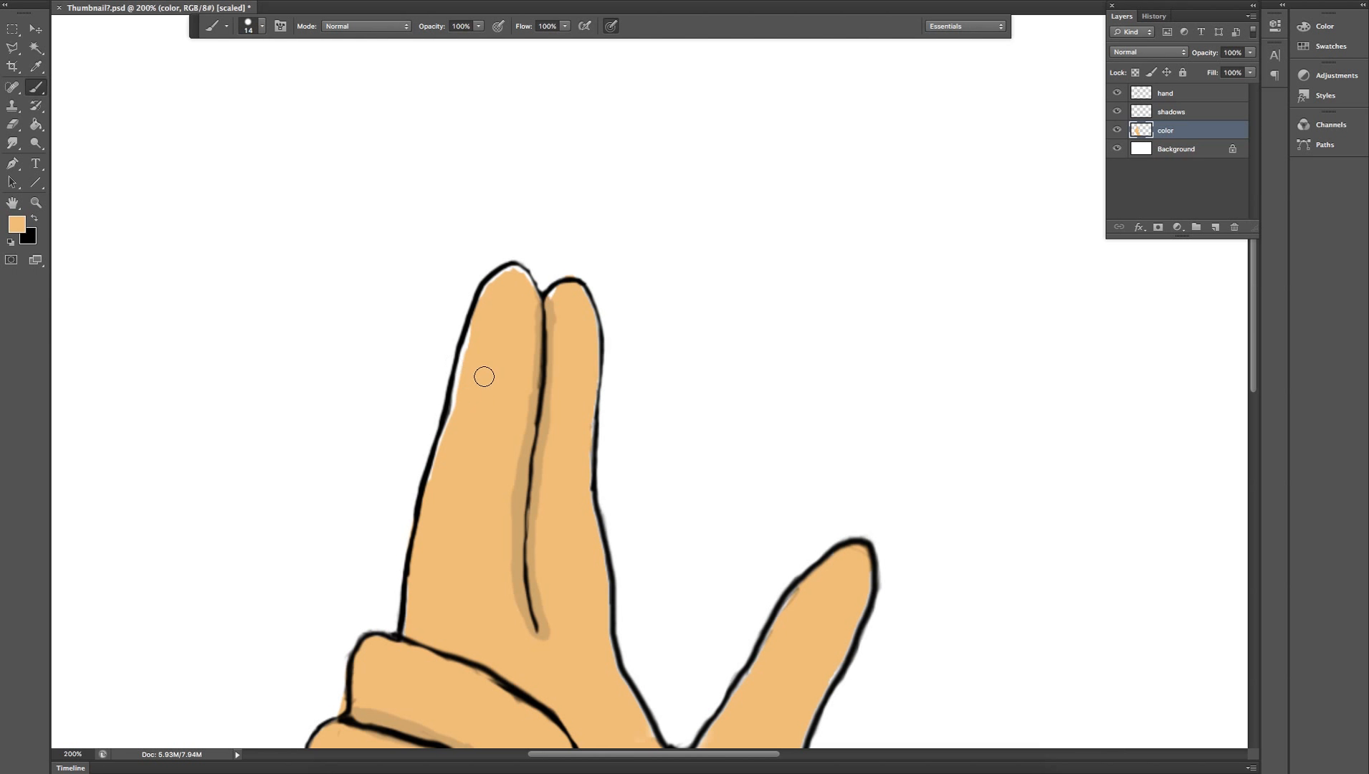
left_click_drag(457, 425, 478, 320)
left_click_drag(437, 434, 452, 421)
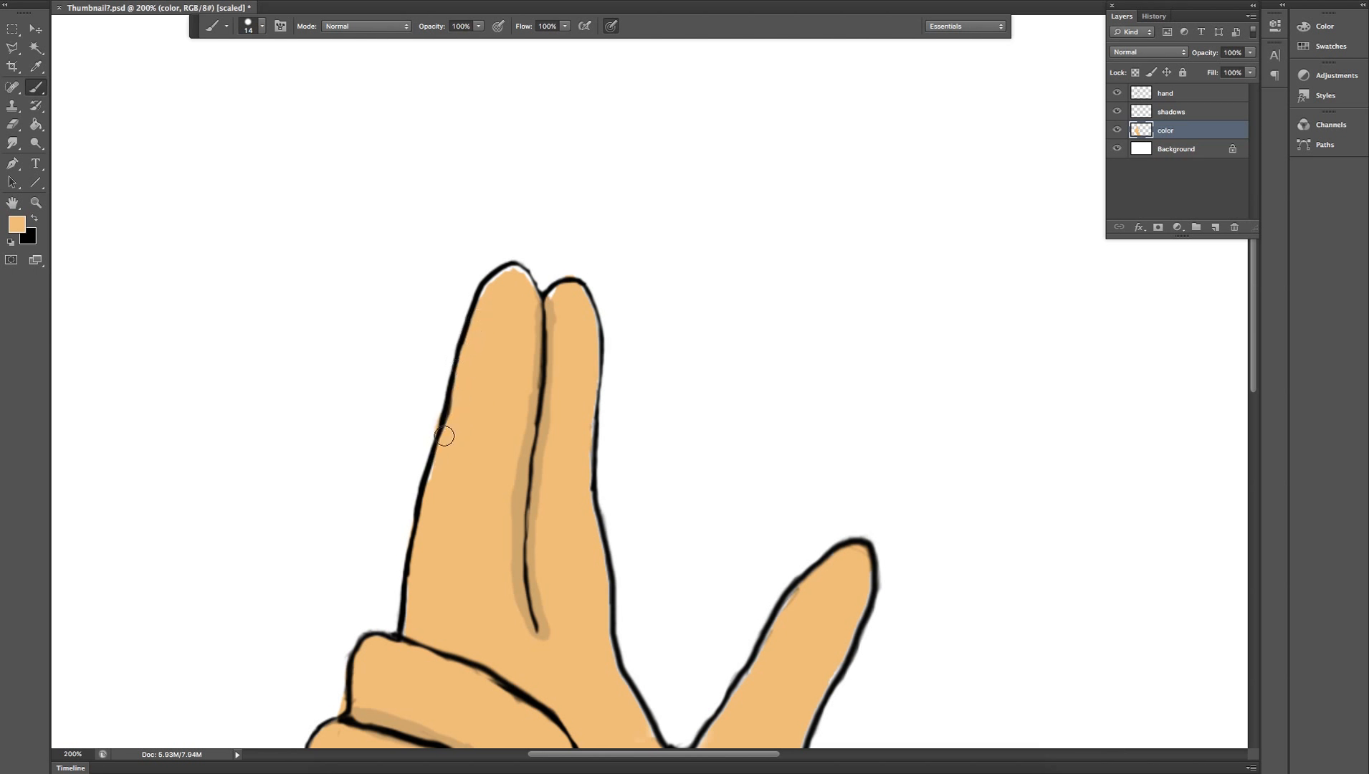
mouse_move(541, 306)
left_mouse_down()
mouse_move(552, 294)
mouse_move(580, 310)
mouse_move(590, 350)
mouse_move(576, 290)
left_mouse_up()
mouse_move(489, 317)
left_mouse_down()
mouse_move(529, 293)
mouse_move(514, 270)
mouse_move(482, 297)
mouse_move(491, 285)
mouse_move(505, 298)
left_mouse_up()
Examine the whole coloured hand and forearm for remaining gaps and rough lines.
key("z")
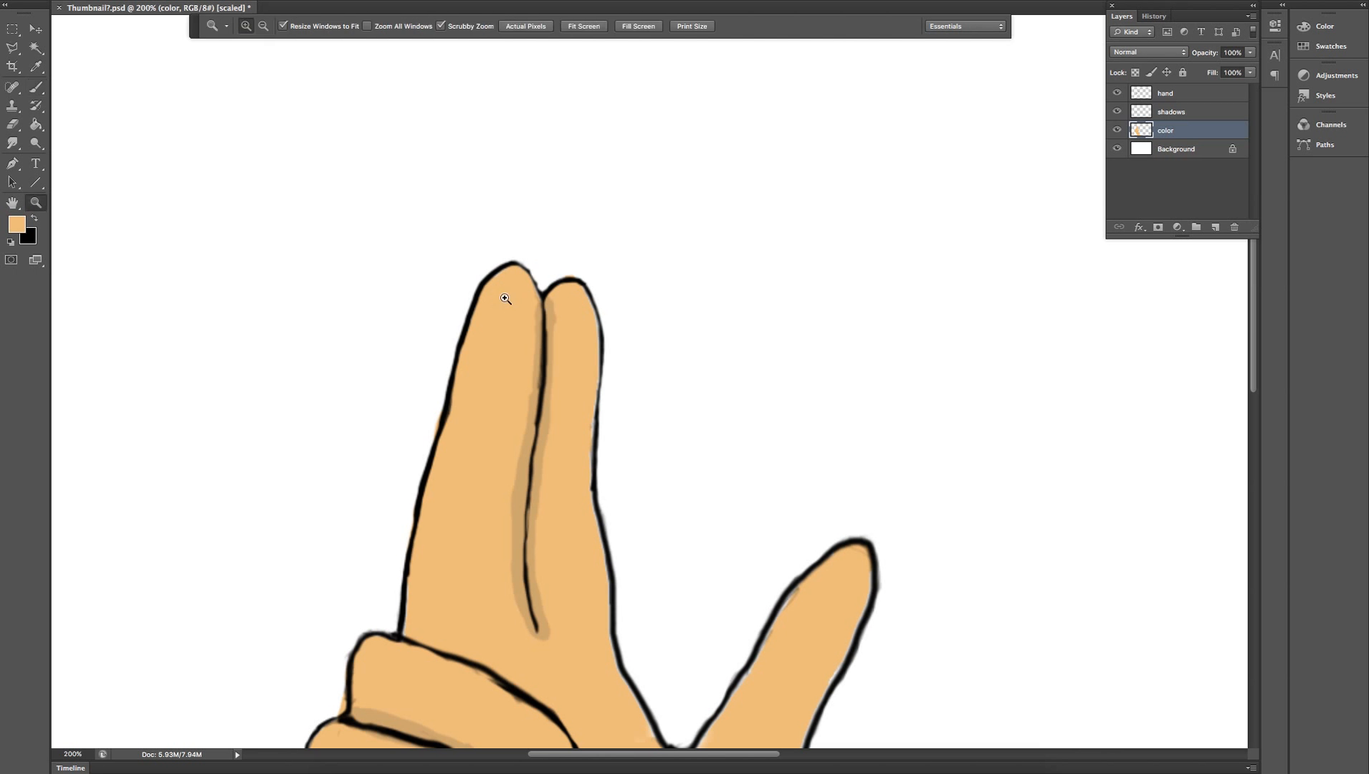
key("alt")
left_click(505, 298, "alt")
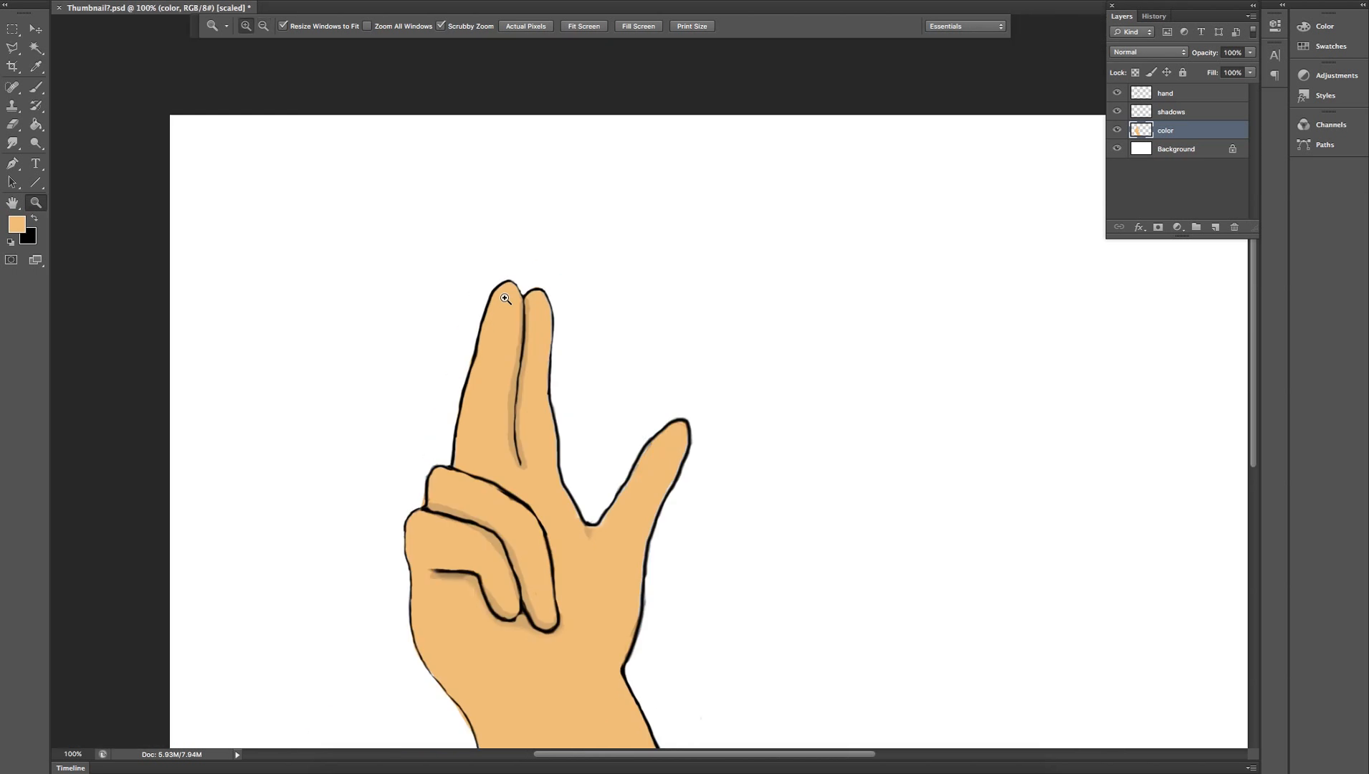
scroll(505, 298, "down", 3)
scroll(506, 298, "right", 5)
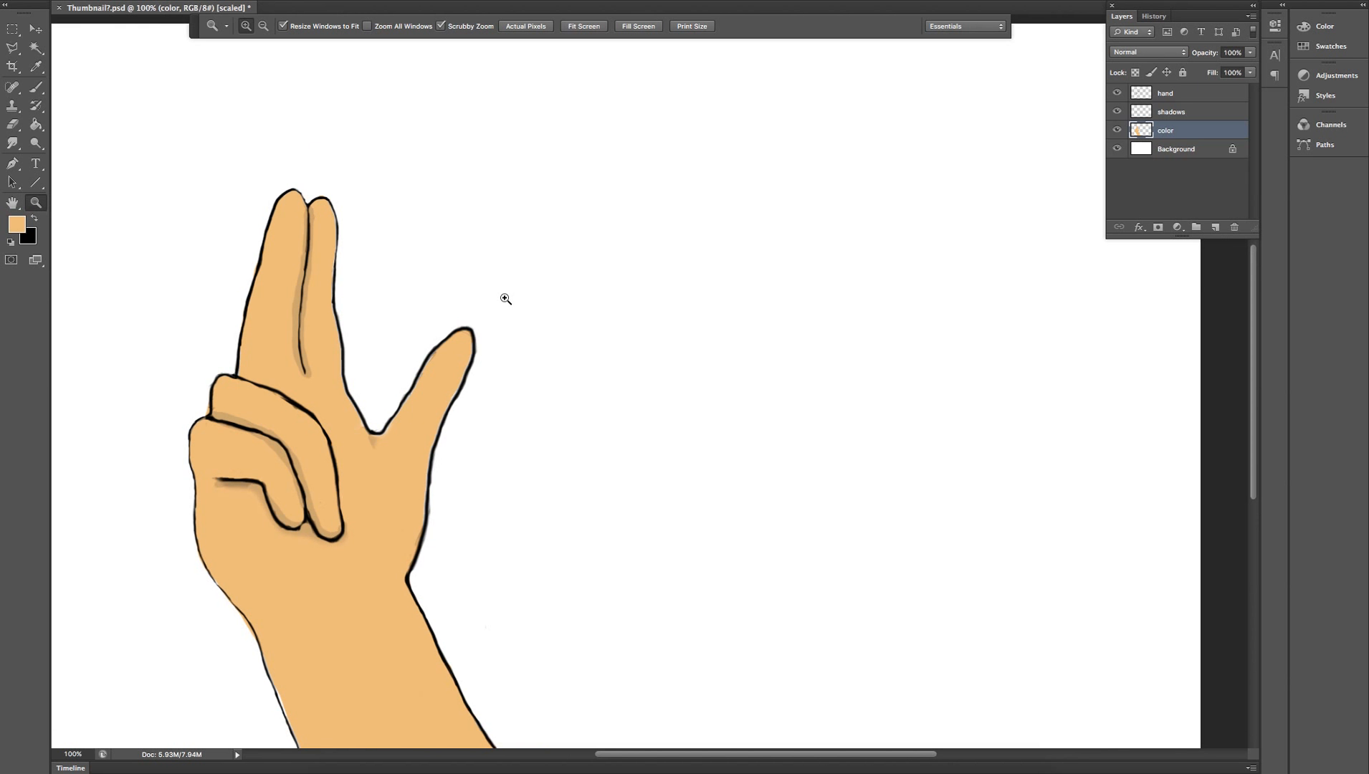
scroll(506, 298, "down", 3)
scroll(505, 298, "left", 1)
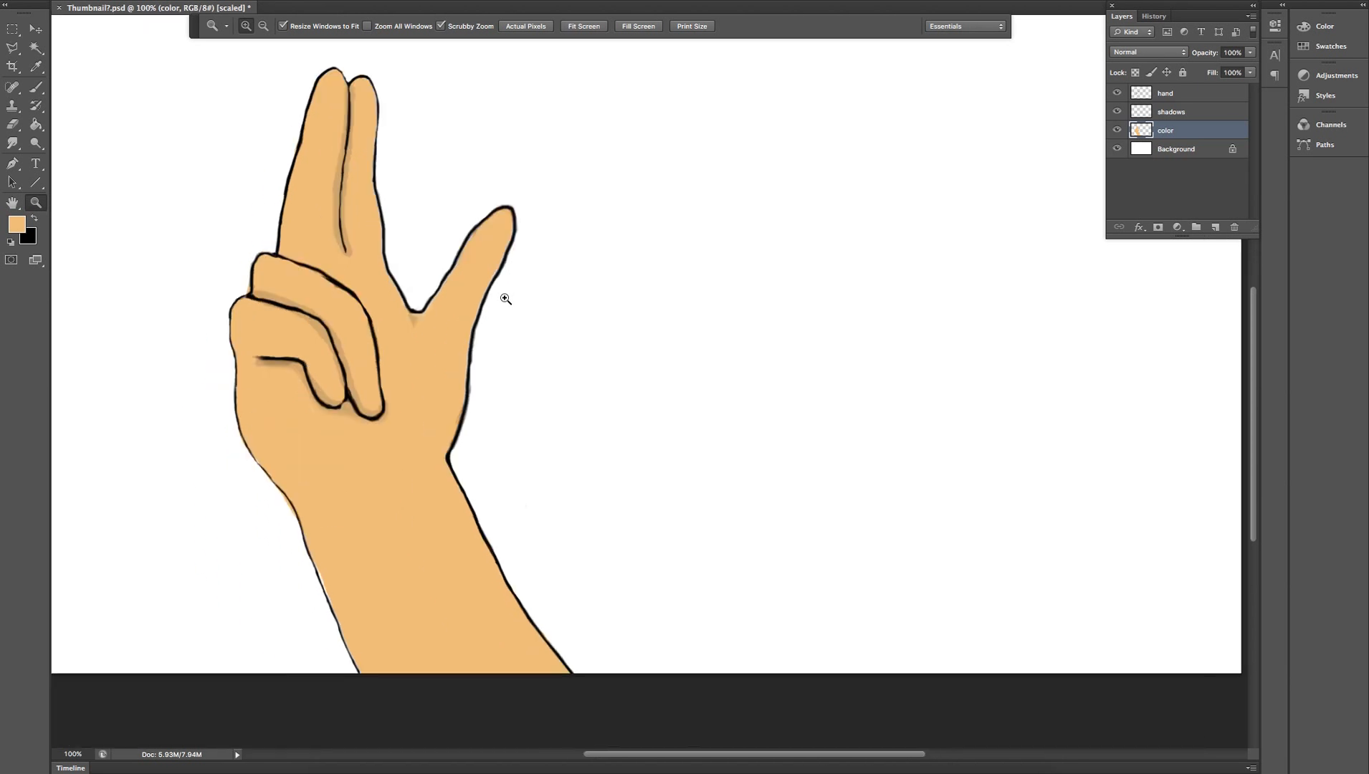
scroll(505, 298, "down", 4)
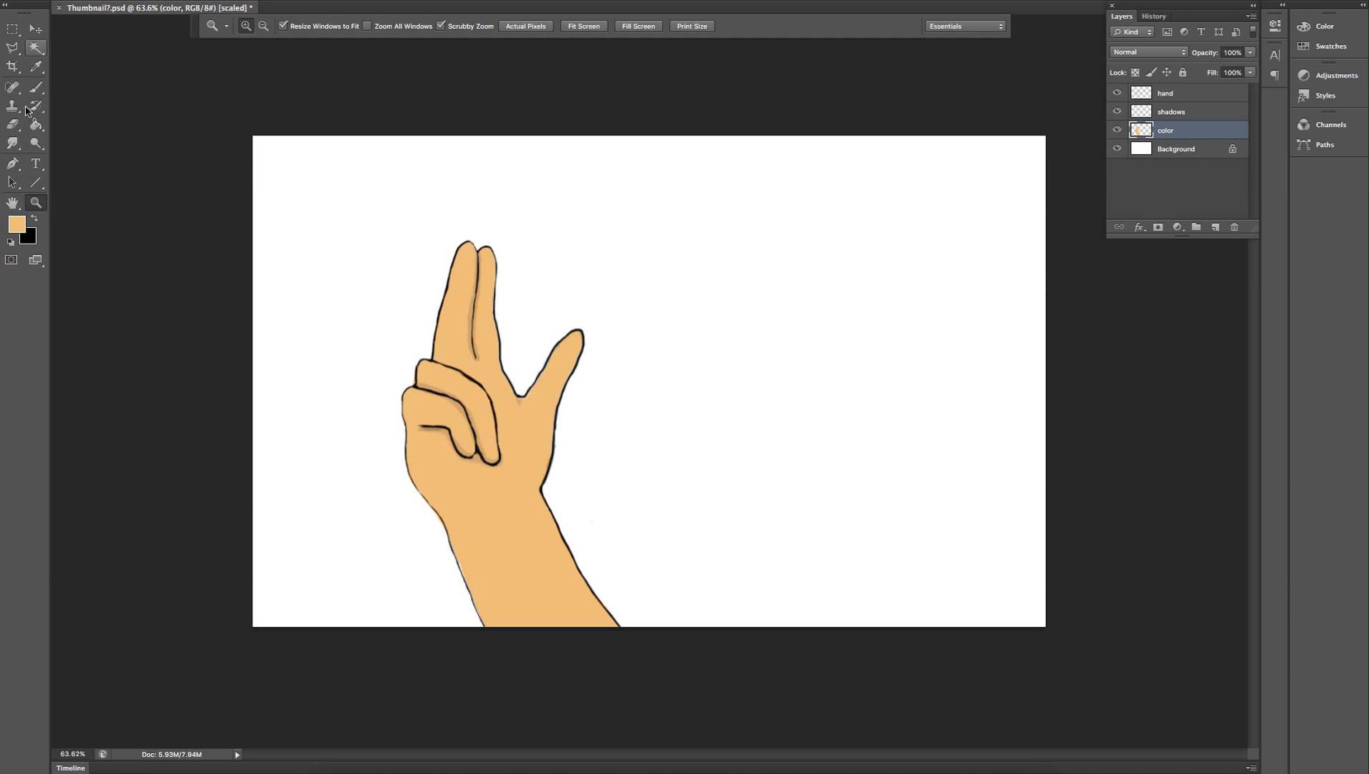
Link the hand, shadows and color layers and merge them into a single layer.
left_click(36, 87)
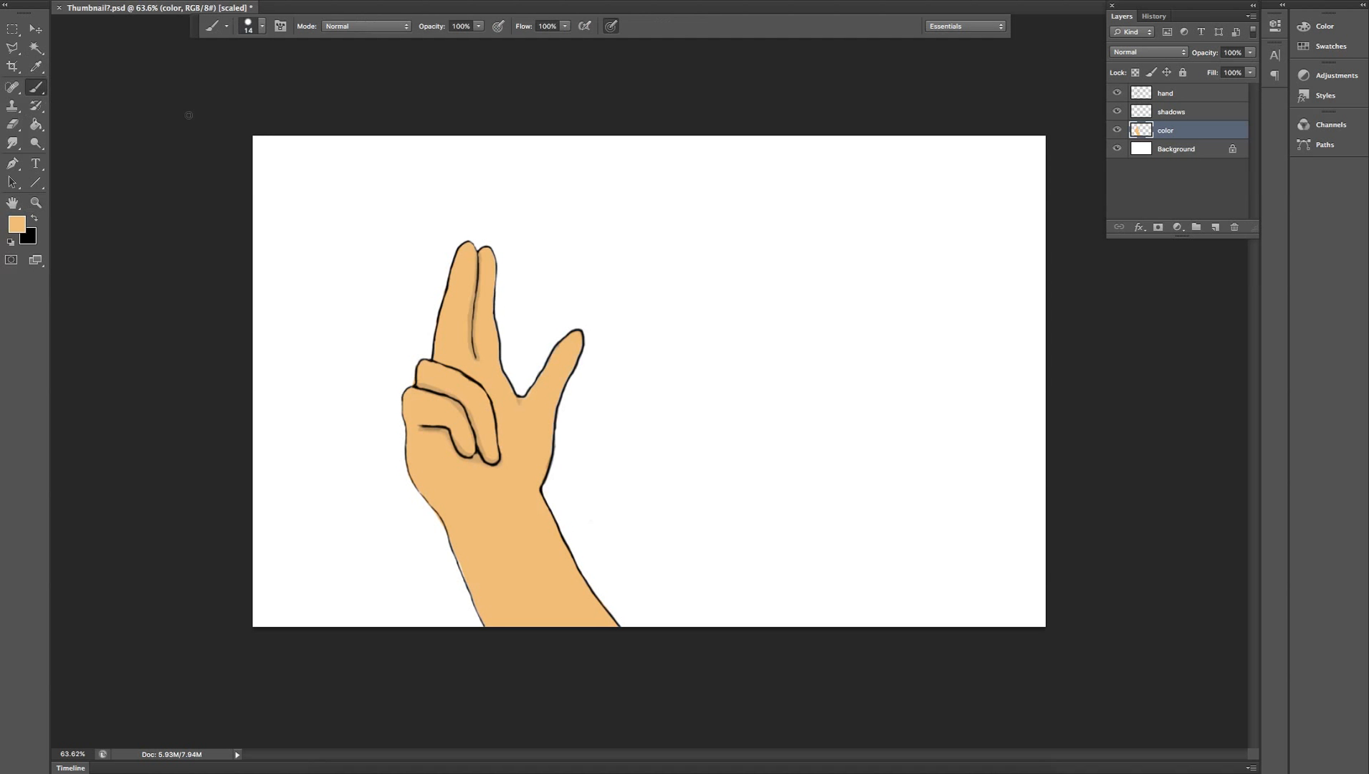
left_click(1196, 98)
left_click(1195, 117)
left_click(1183, 98)
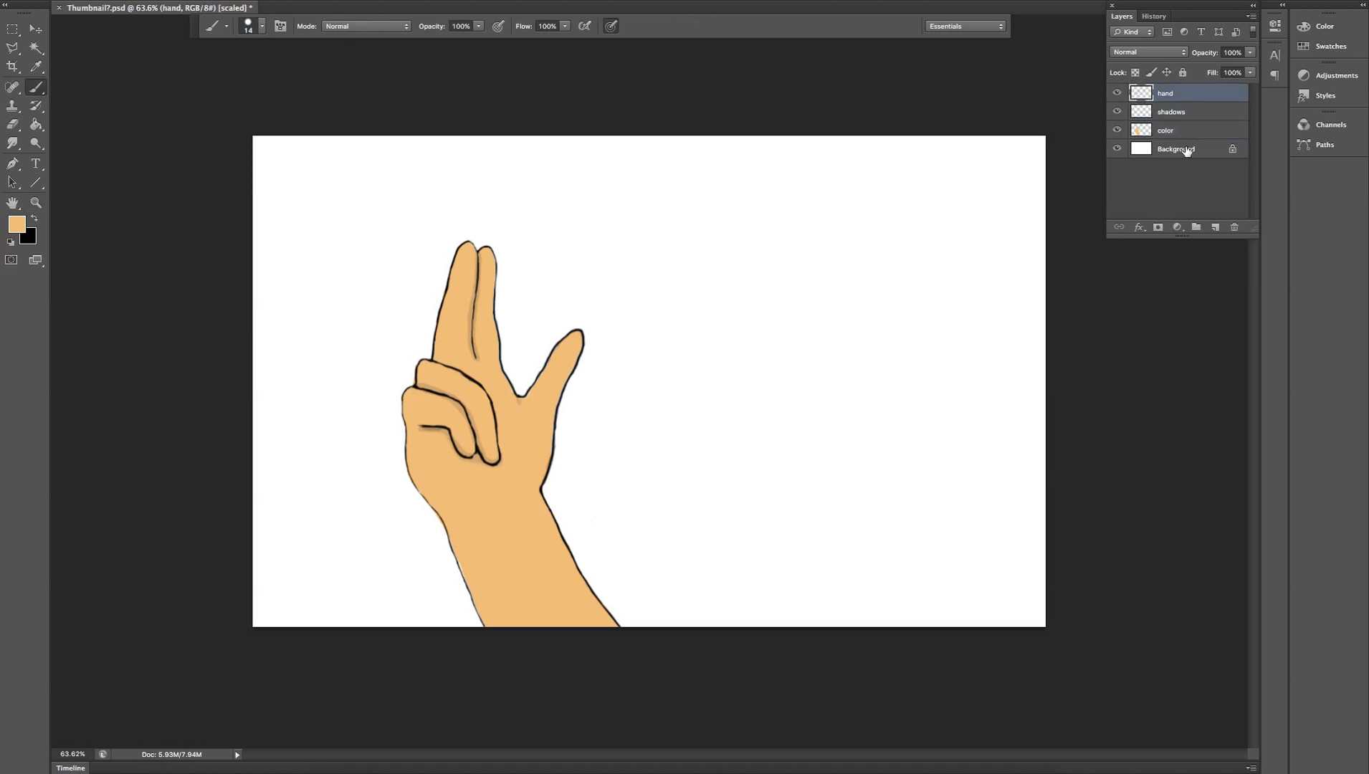
left_click(1188, 131)
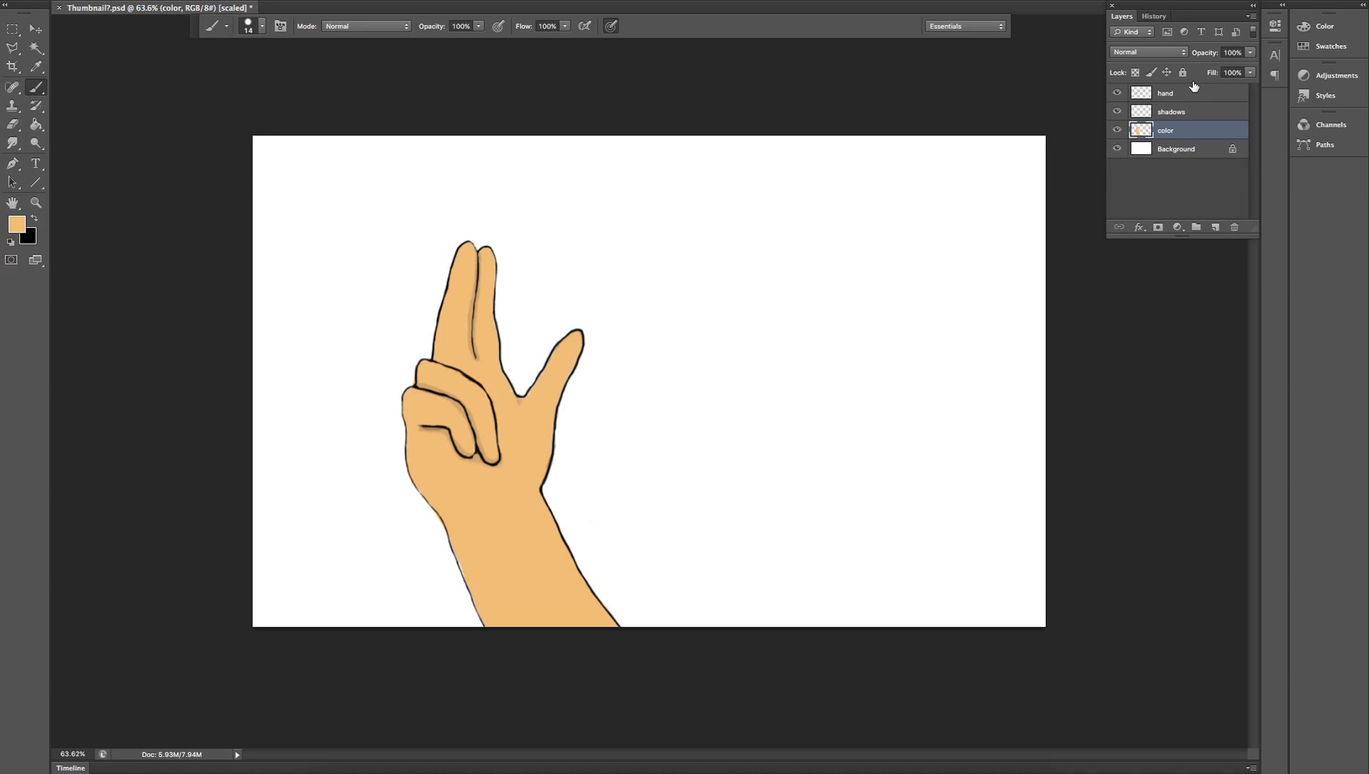
left_click(1187, 96, "shift")
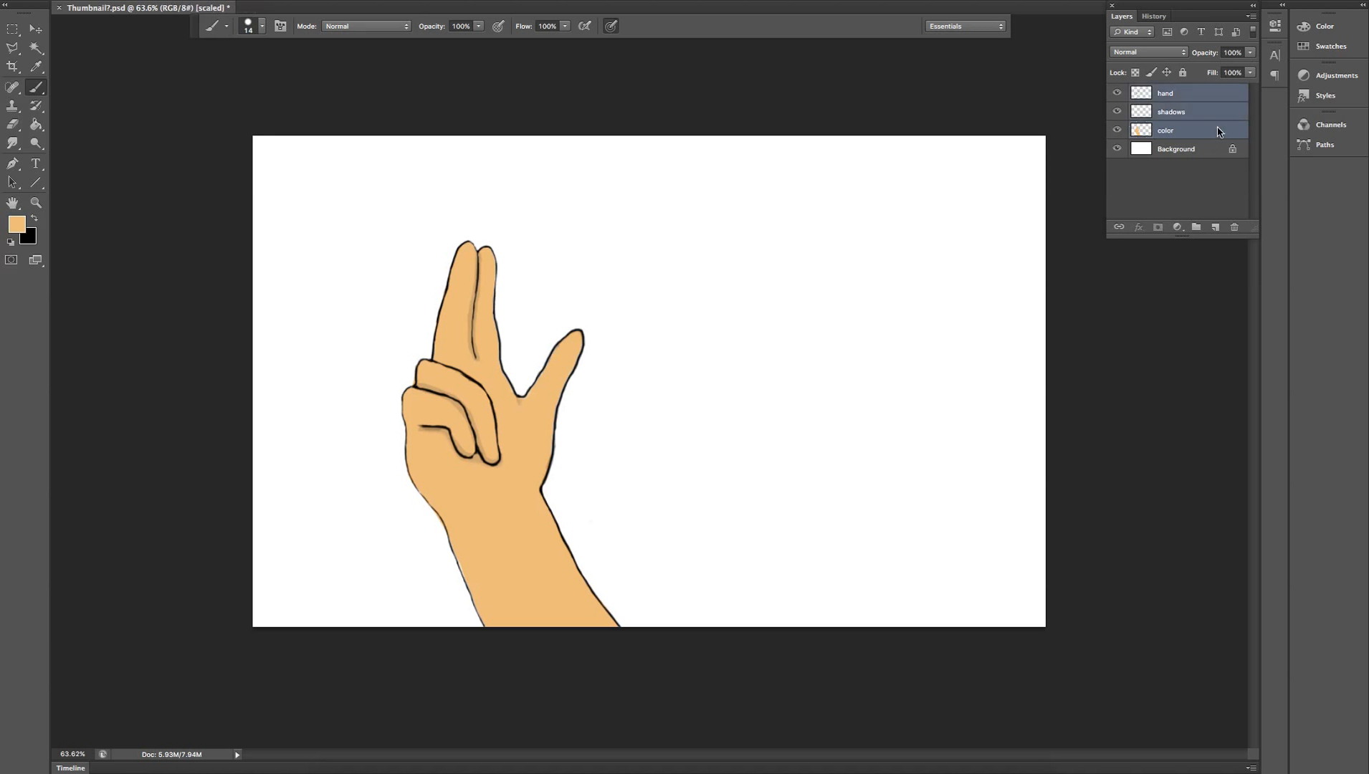
right_click(1217, 129)
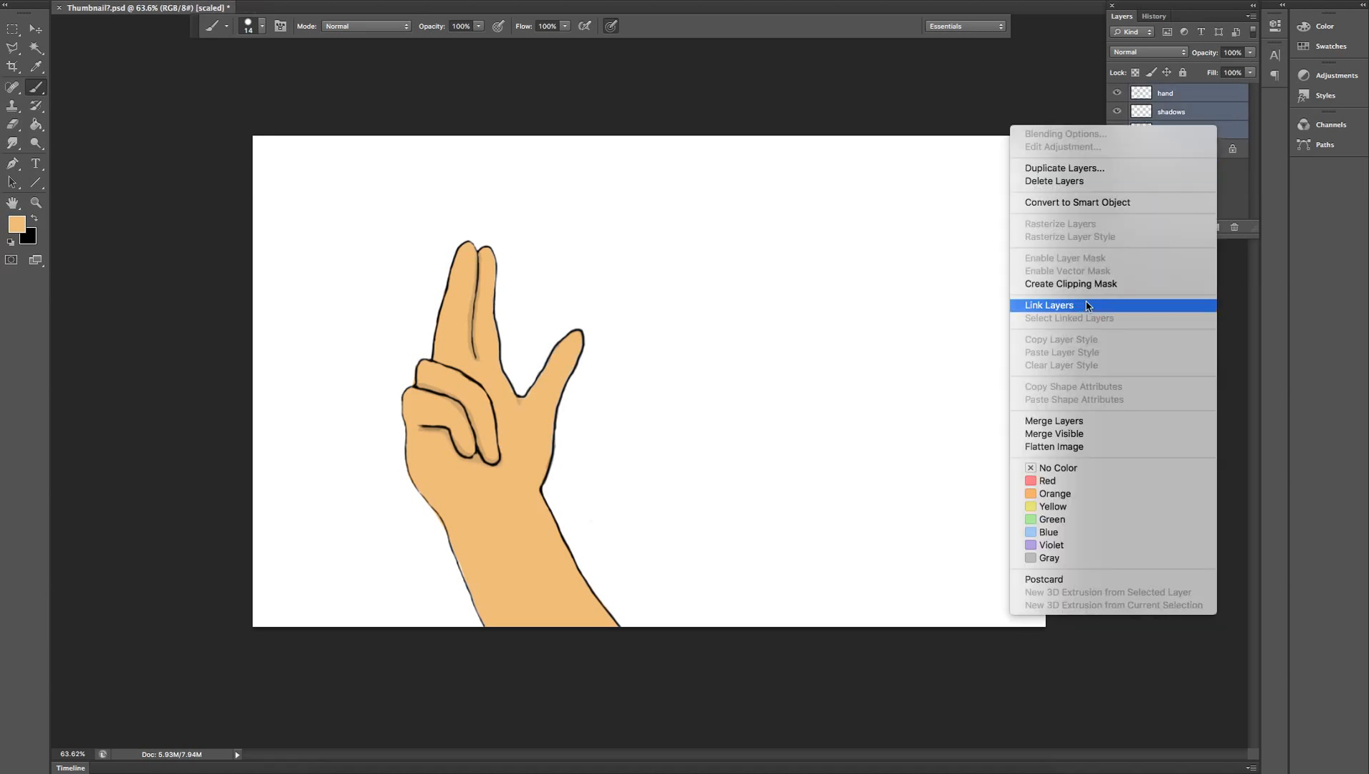
left_click(1108, 306)
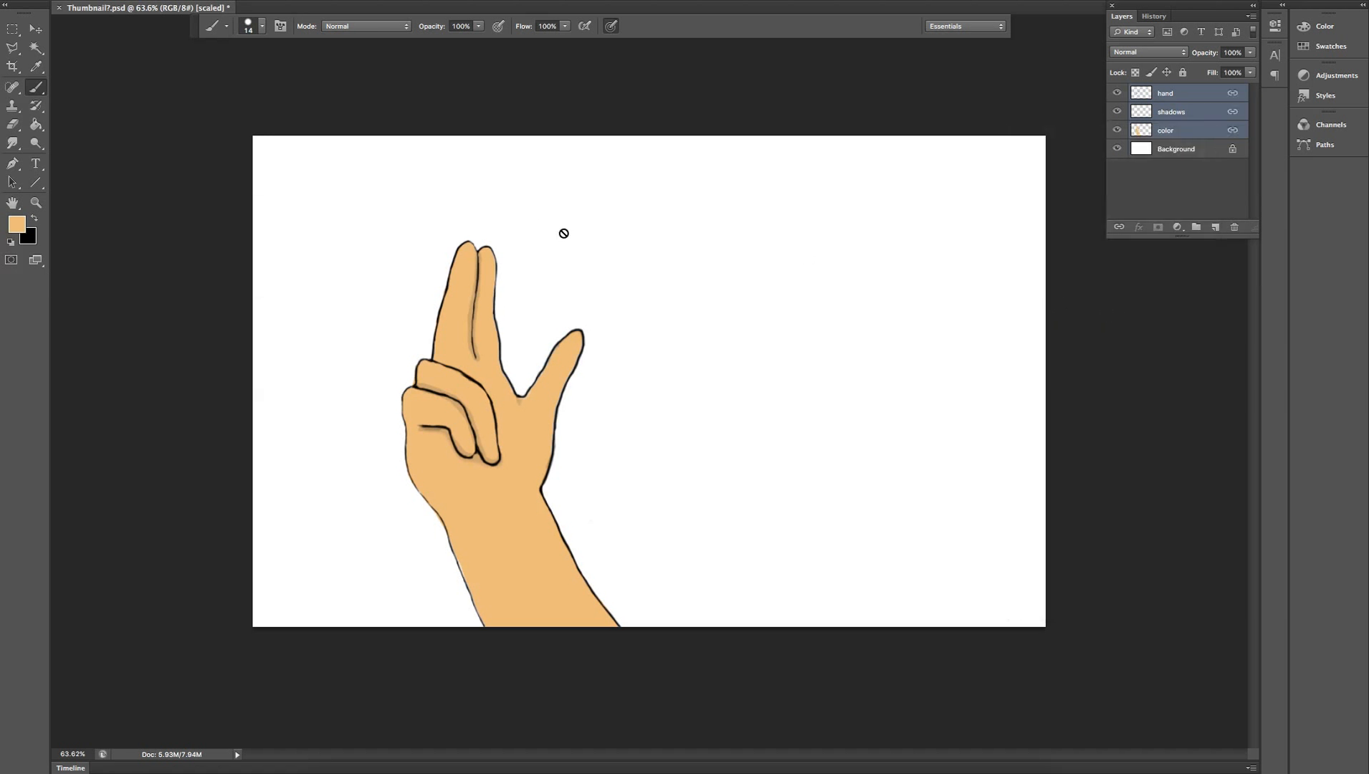
right_click(1191, 103)
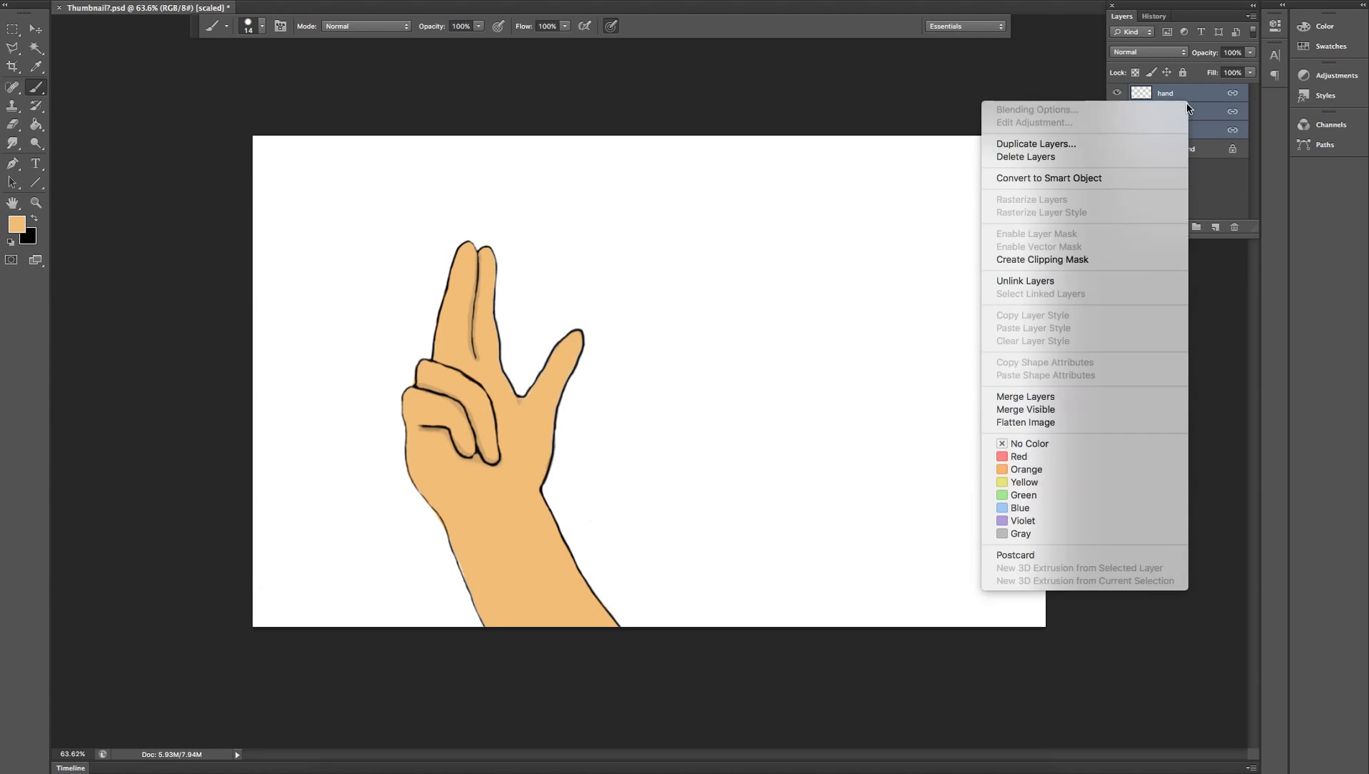
left_click(1032, 396)
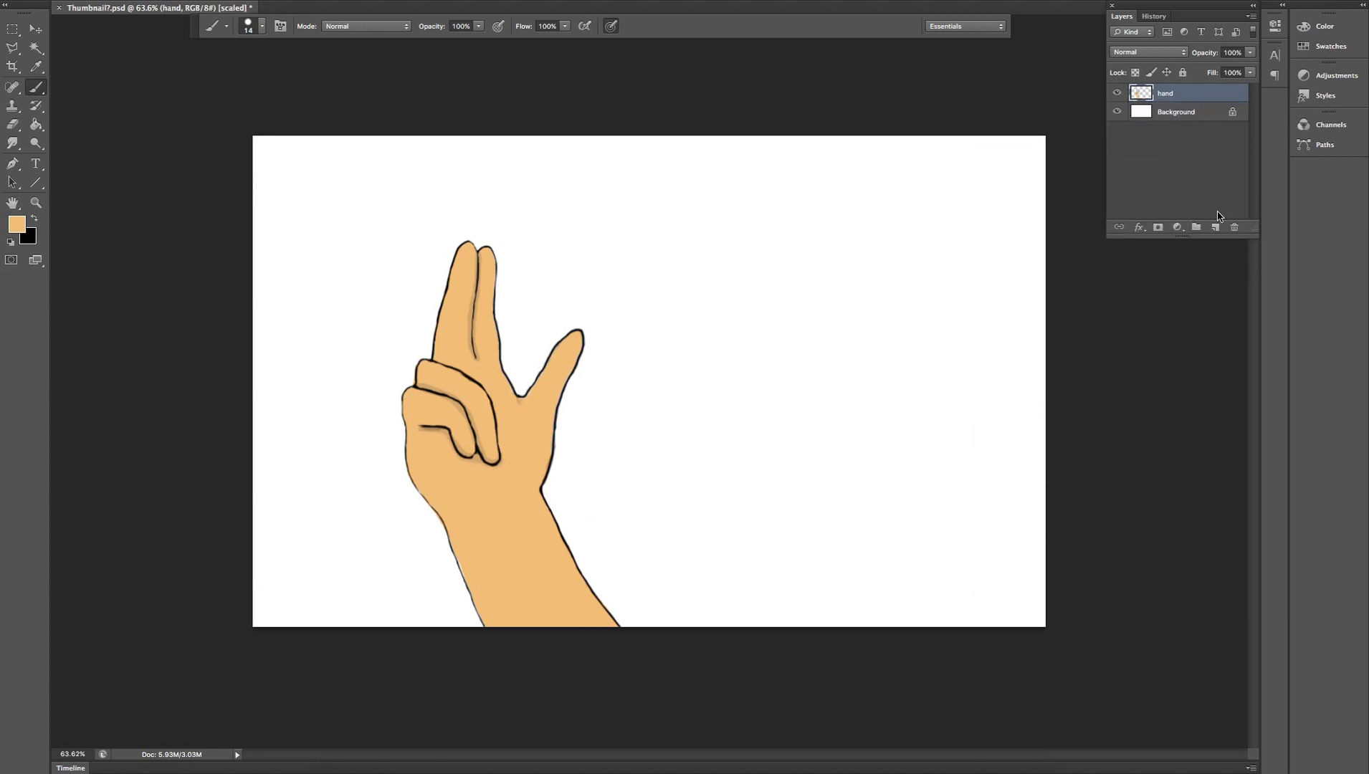
Add an empty layer above the merged hand layer and move the hand artwork horizontally to the canvas's left edge.
left_click(1219, 227)
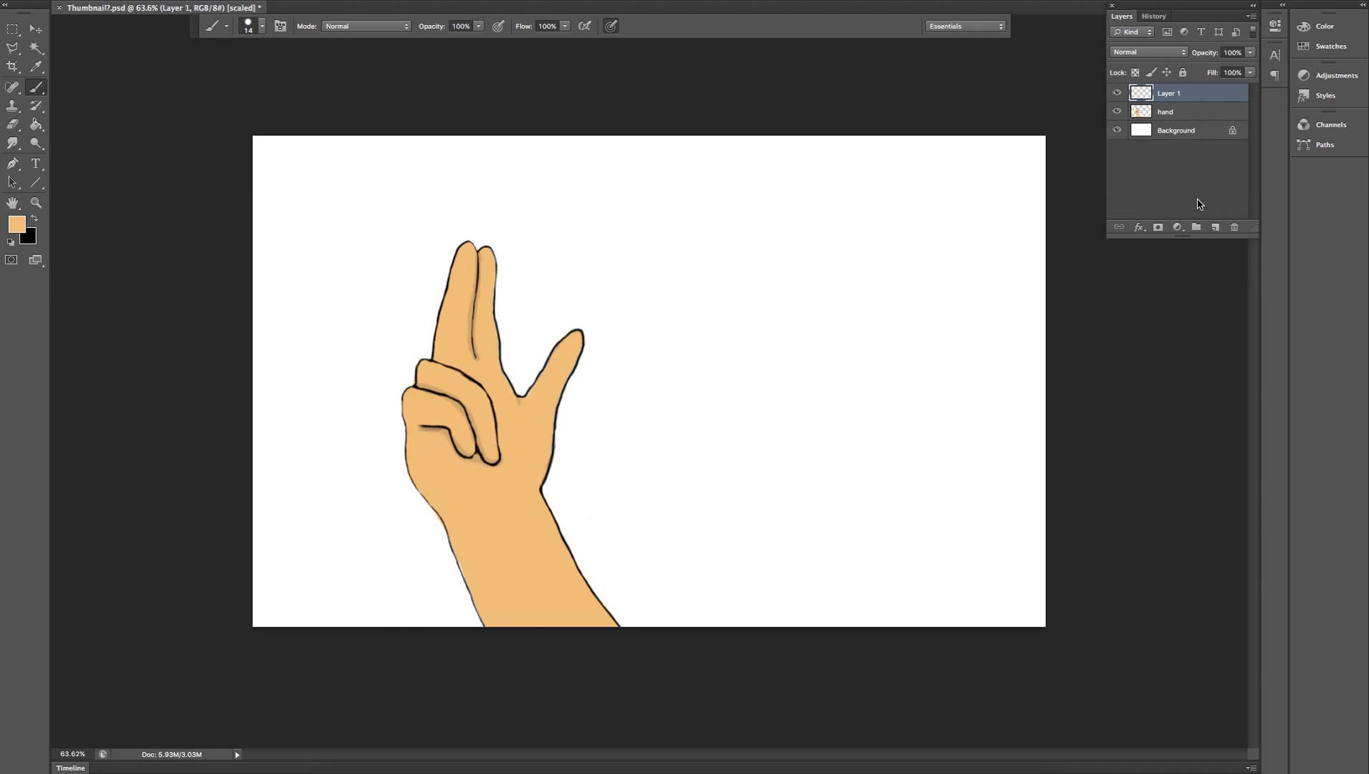
left_click(1186, 114)
left_click(35, 29)
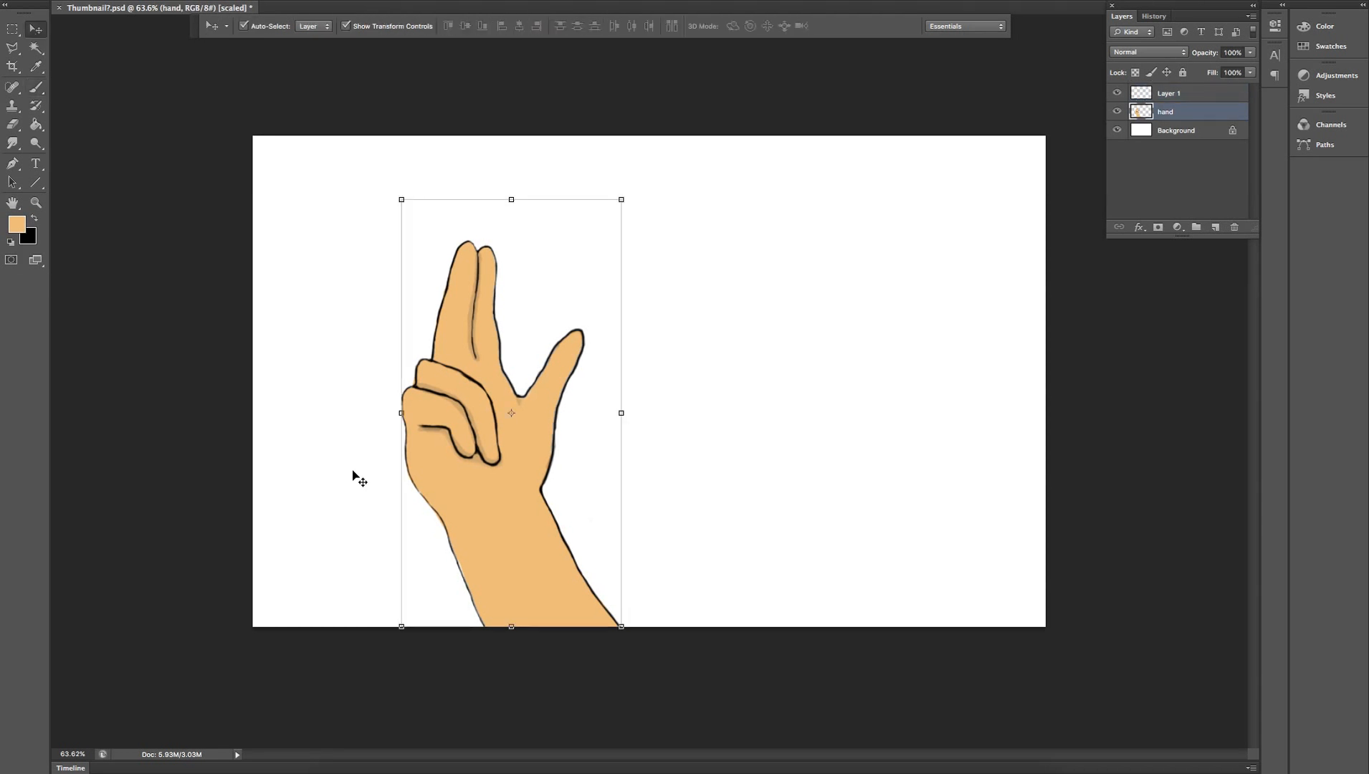
left_click_drag(526, 521, 372, 521)
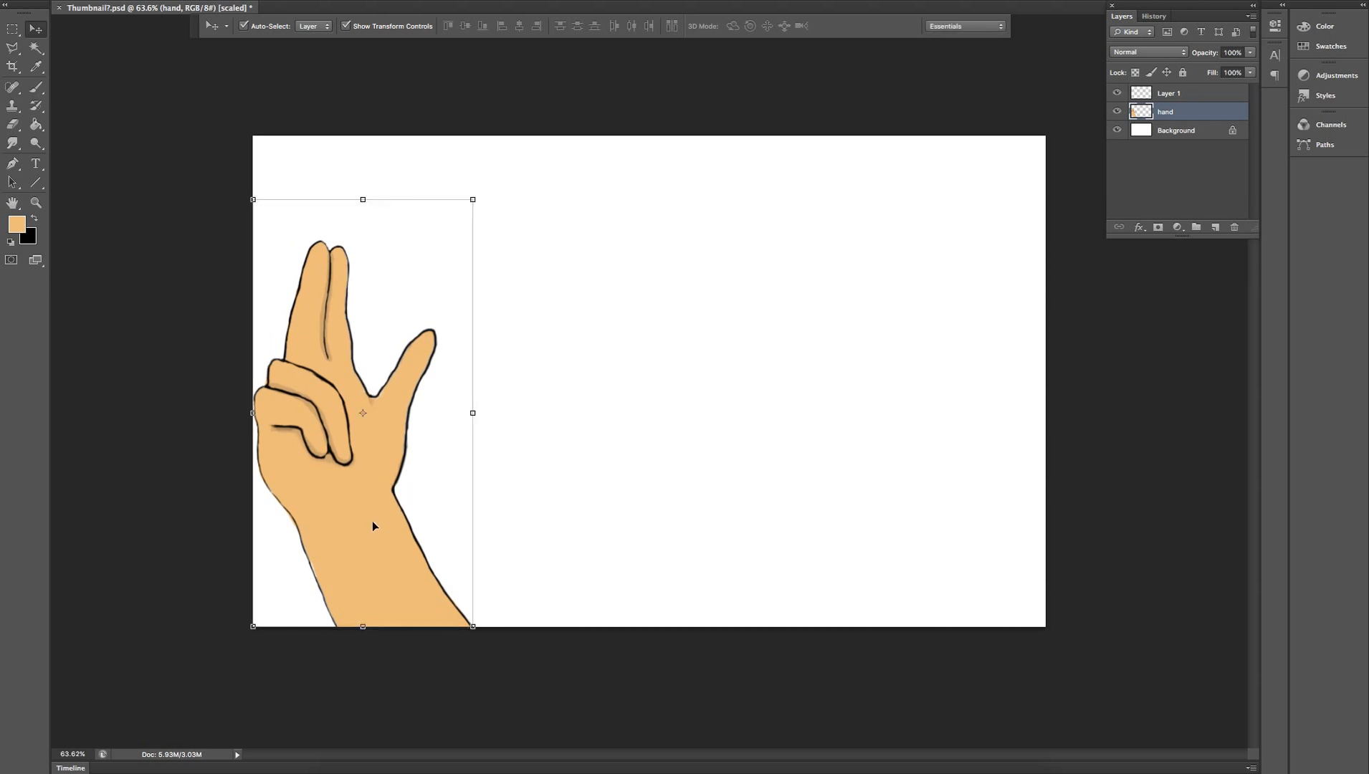
left_click(703, 554)
left_click(1192, 99)
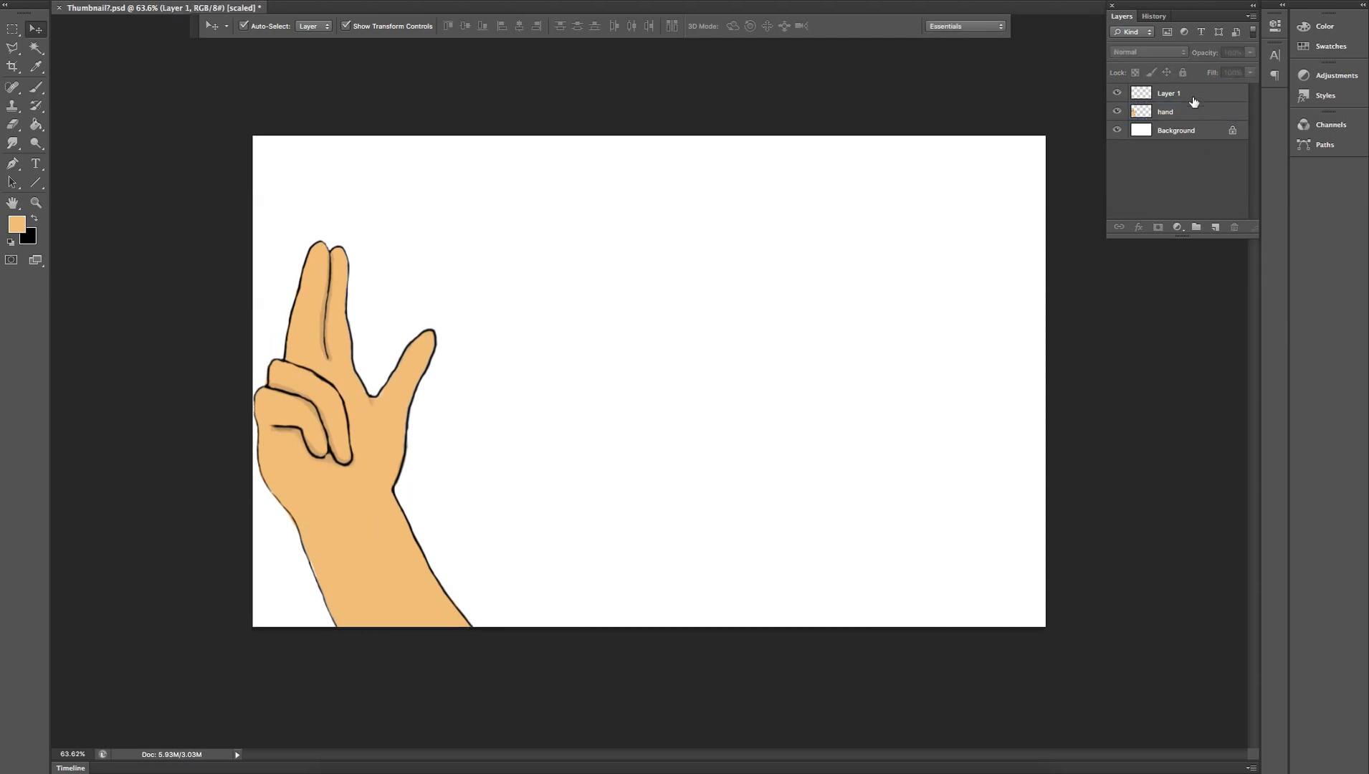
Rename the layer above the hand layer as Random.
double_click(1164, 94)
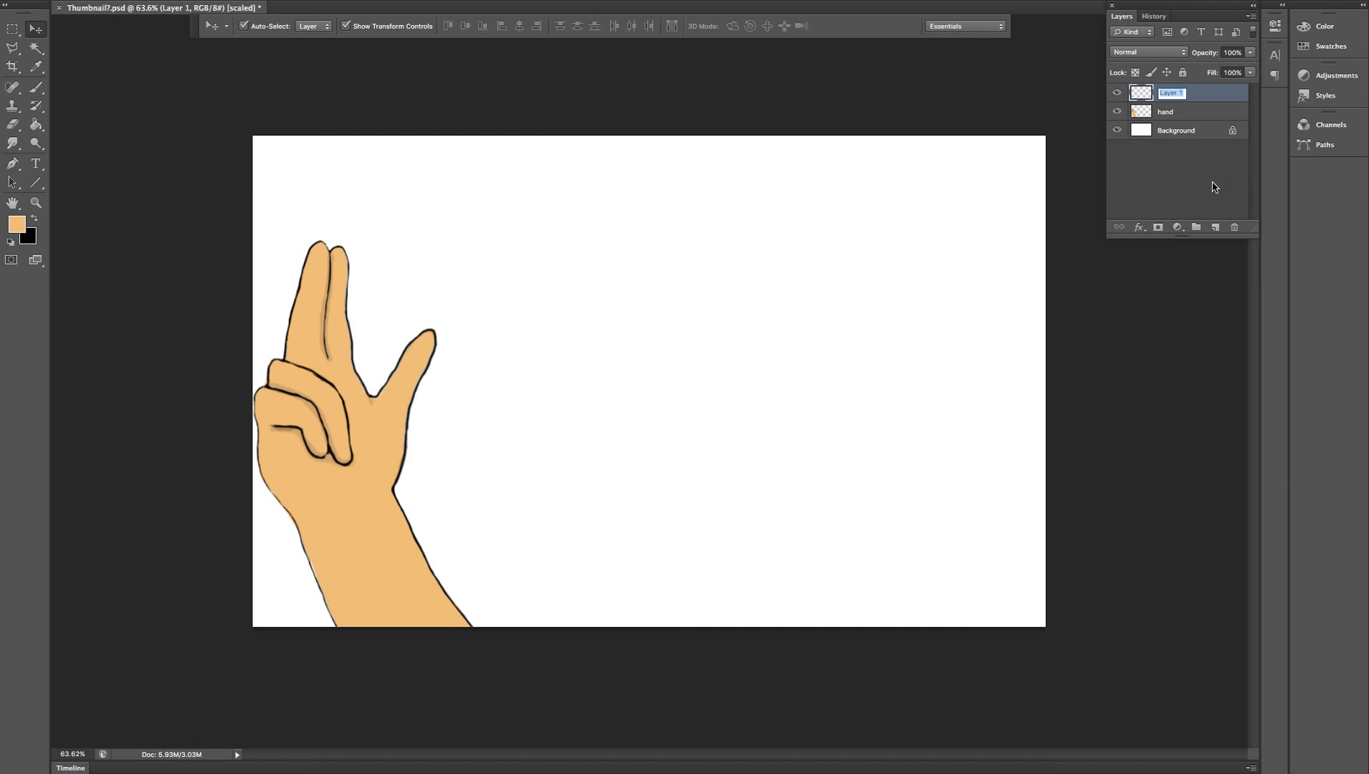
type("Rand")
key("Return")
double_click(1174, 95)
key("Return")
double_click(1183, 98)
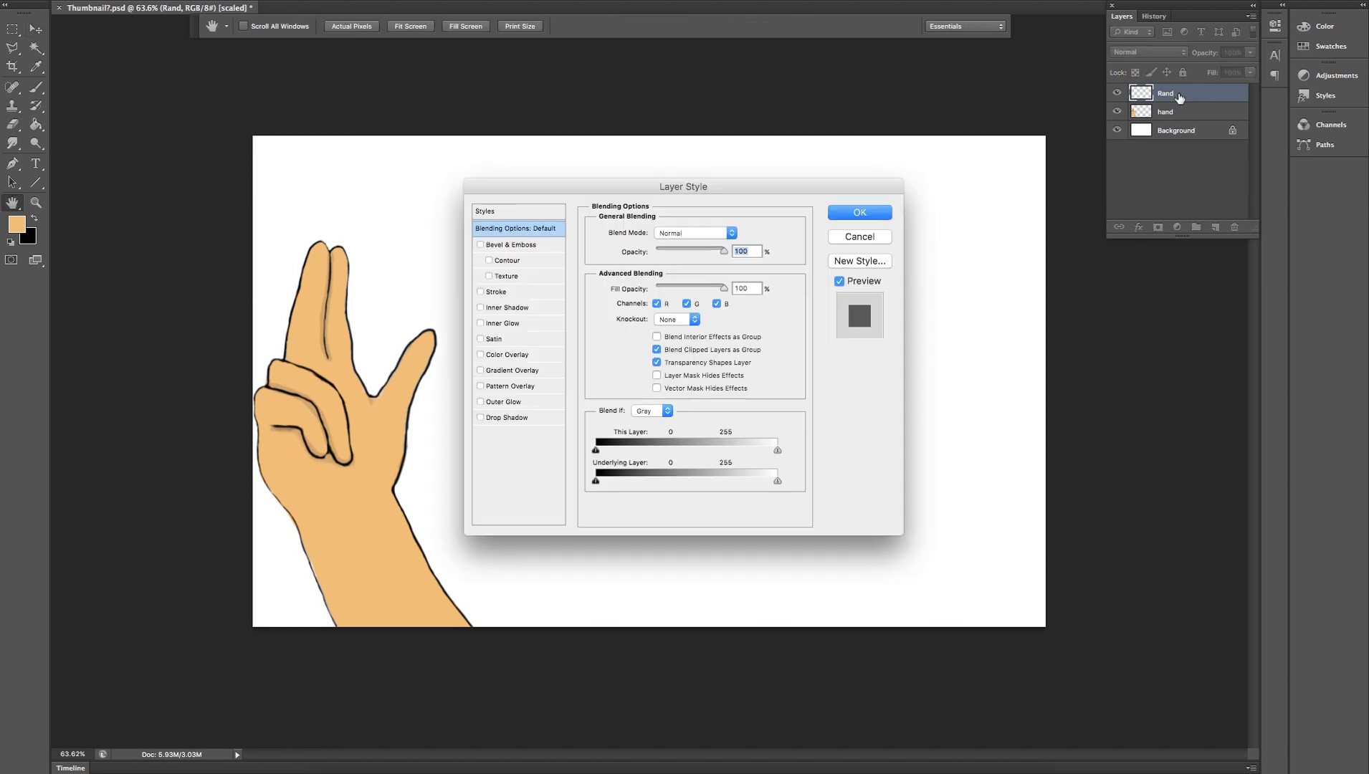
left_click(882, 241)
double_click(1171, 94)
type("Random")
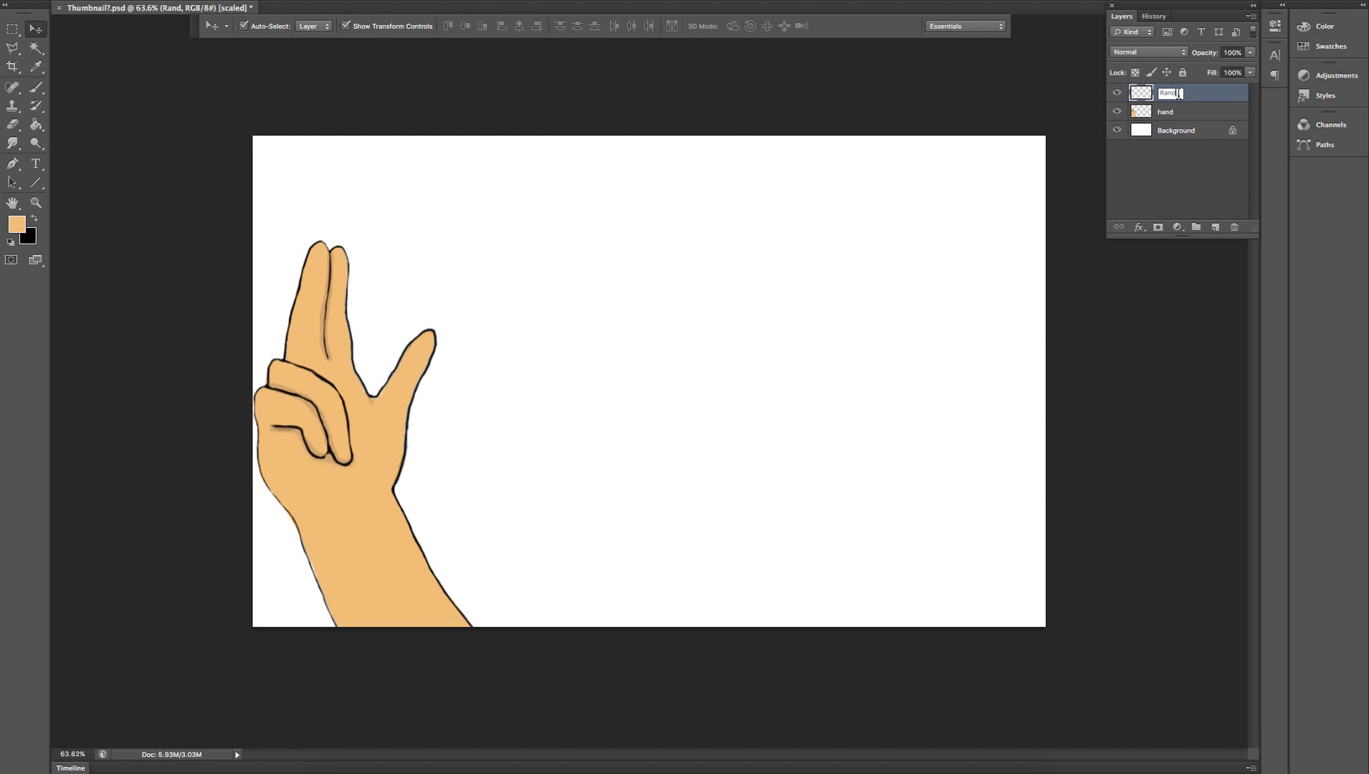
key("Return")
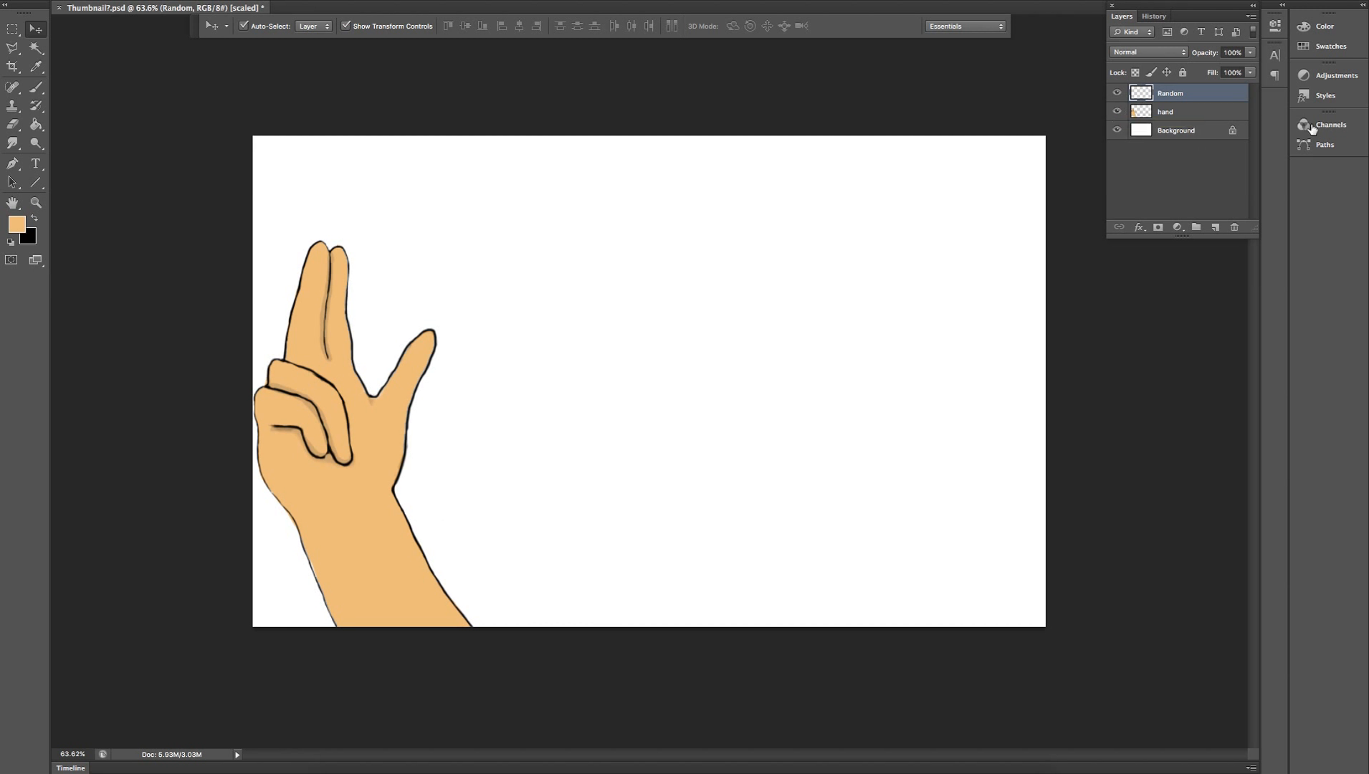
Add a new empty layer above the Random layer.
left_click(1217, 227)
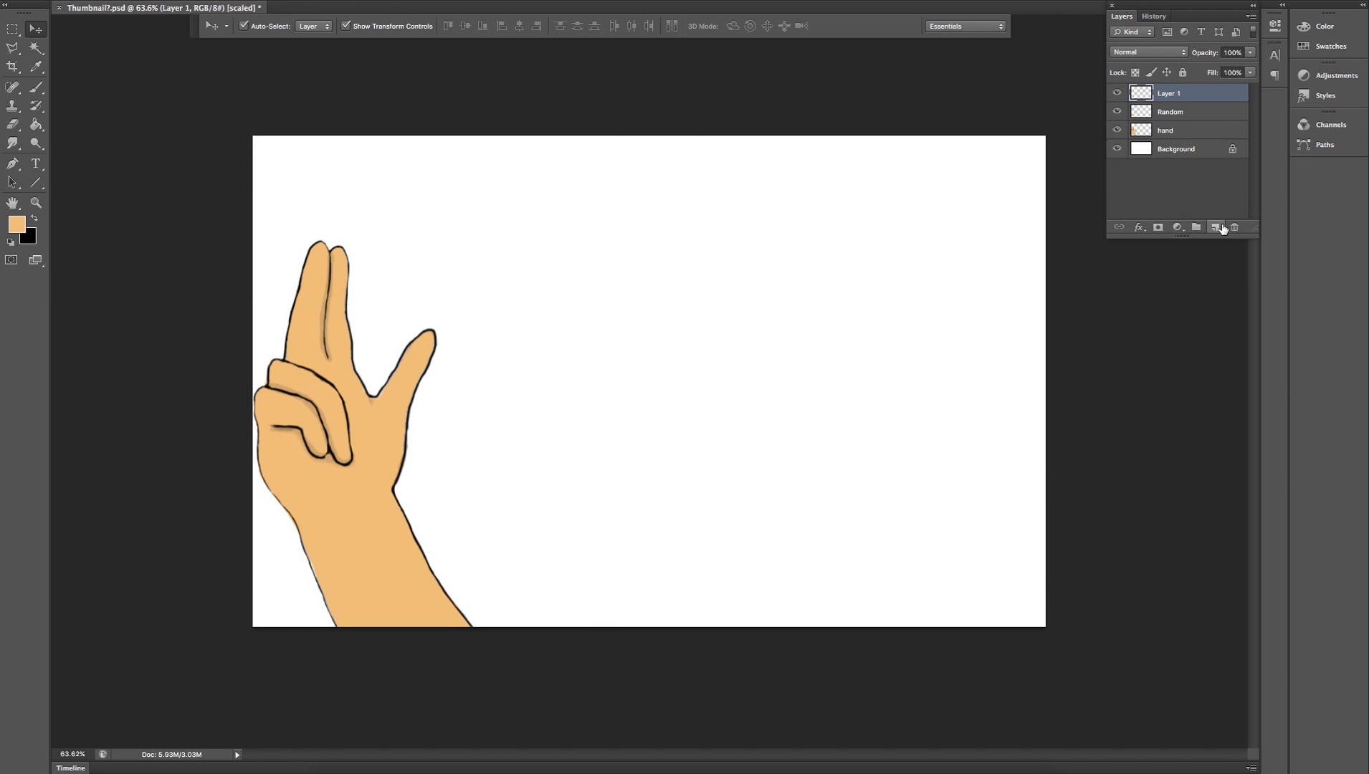
right_click(1185, 101)
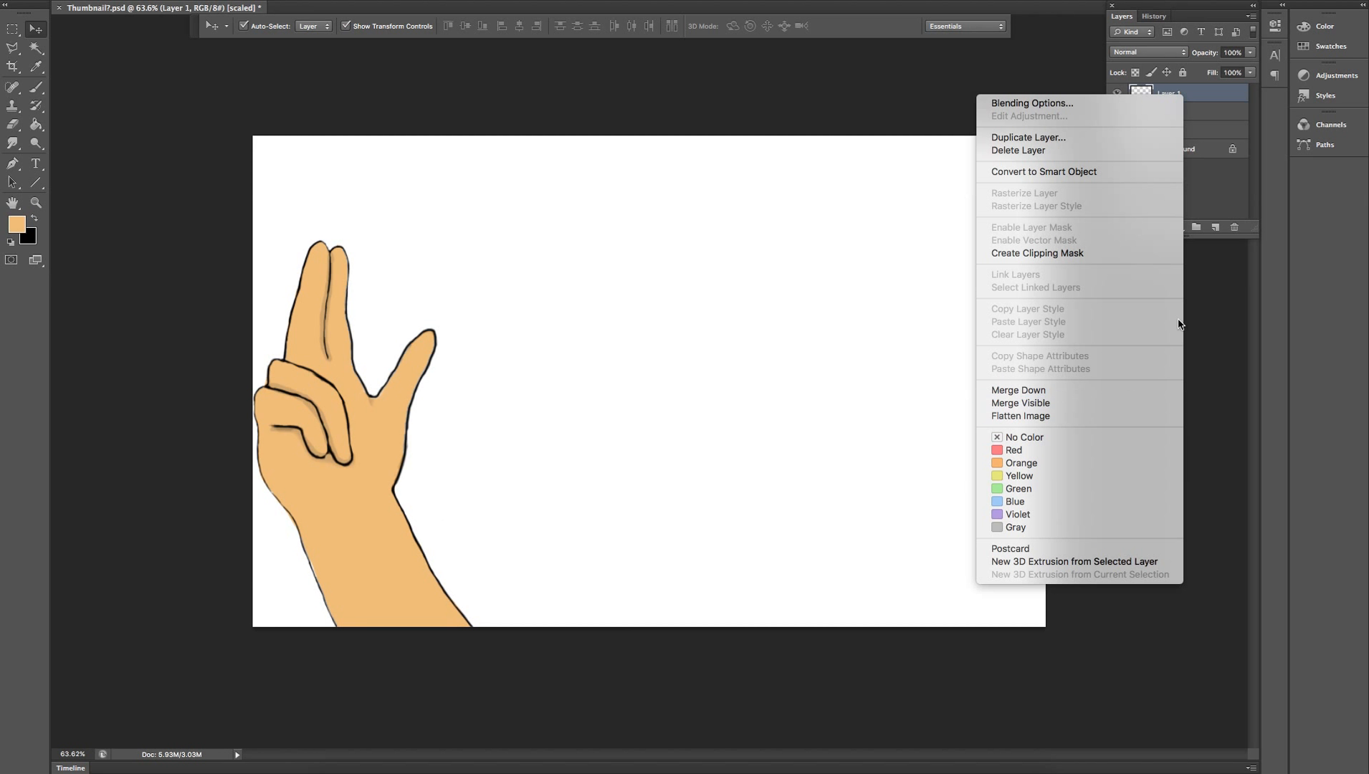
left_click(1244, 192)
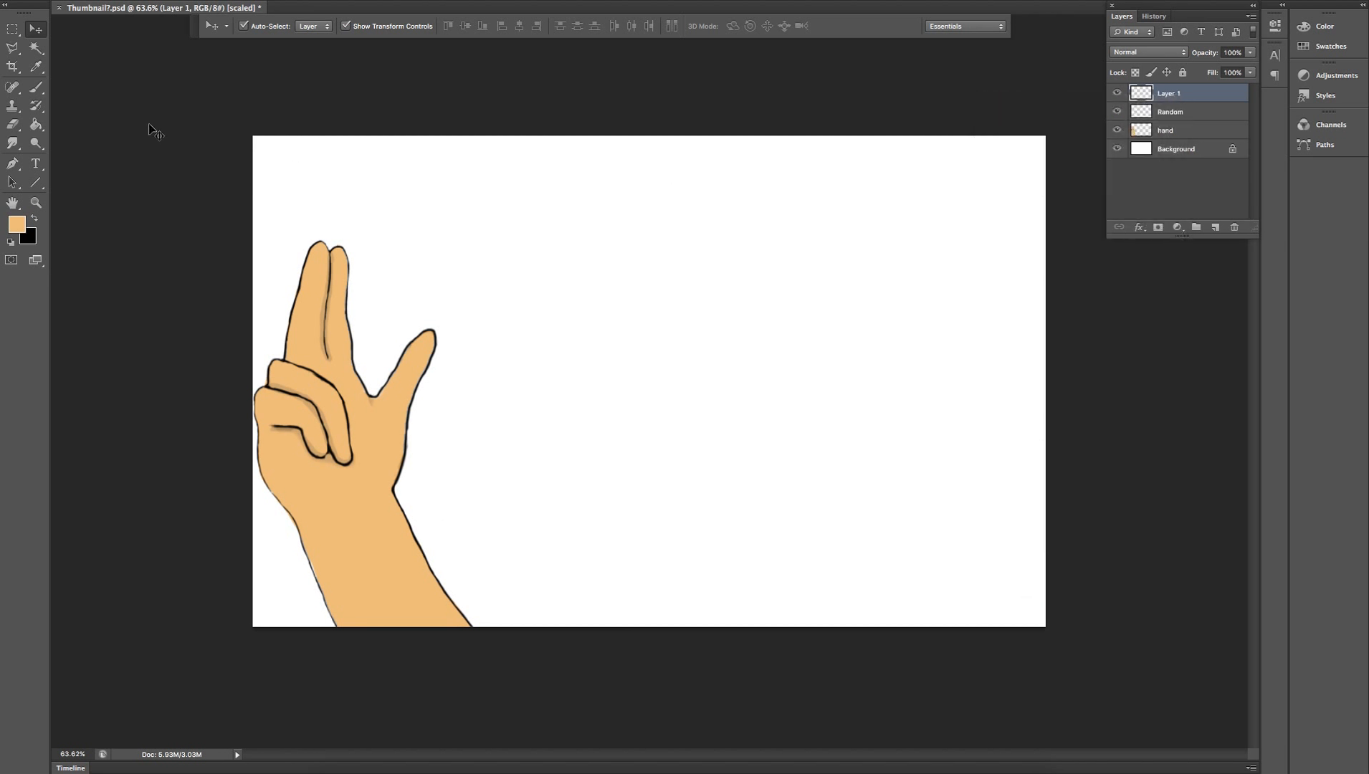
Set the Type tool's text color to pure black, 000000.
key("t")
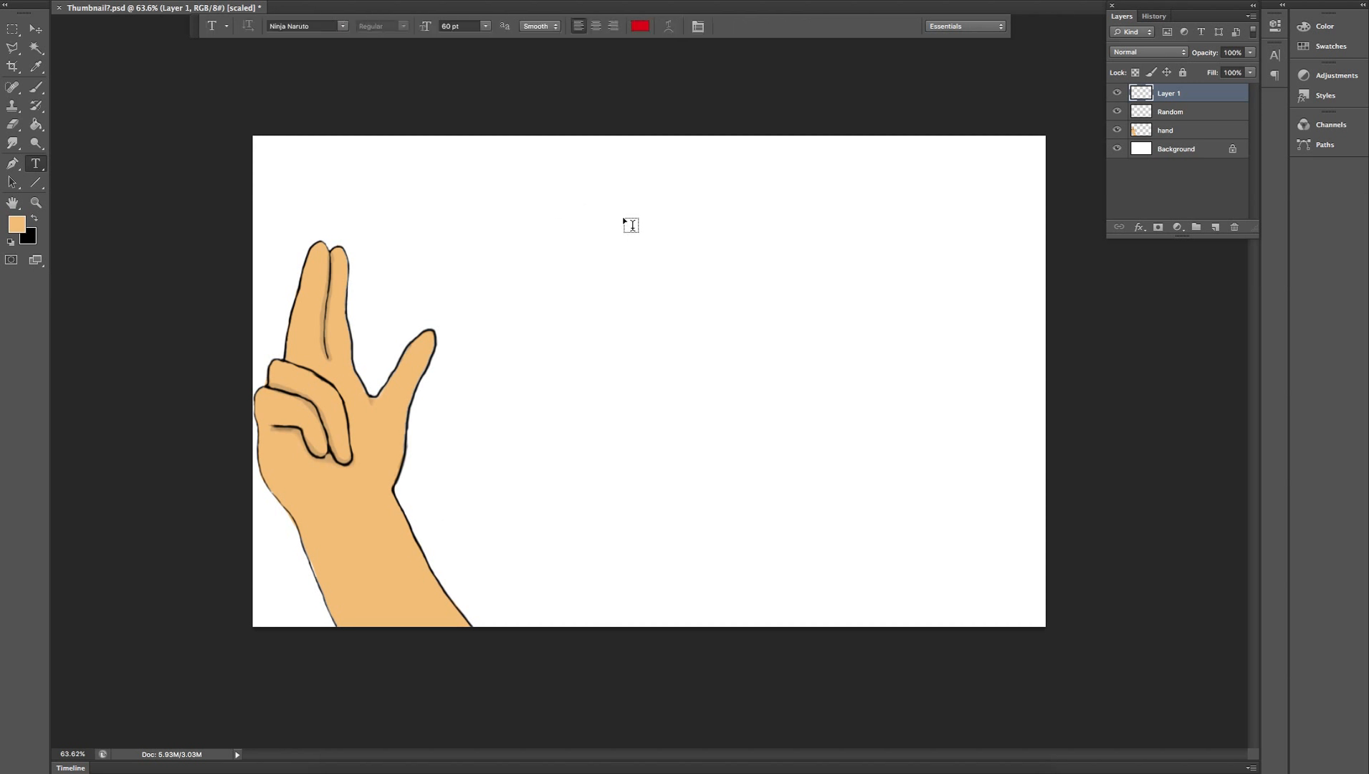
left_click(640, 26)
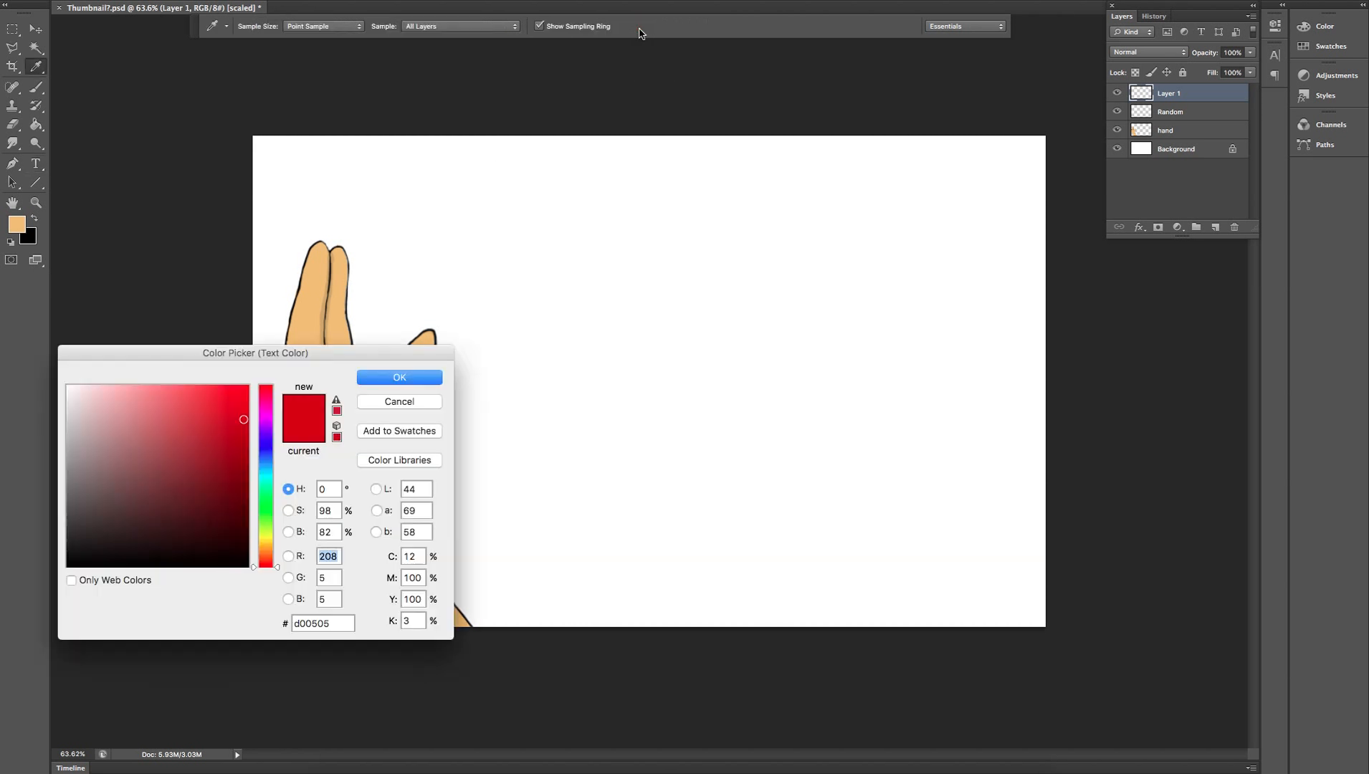
left_click(92, 555)
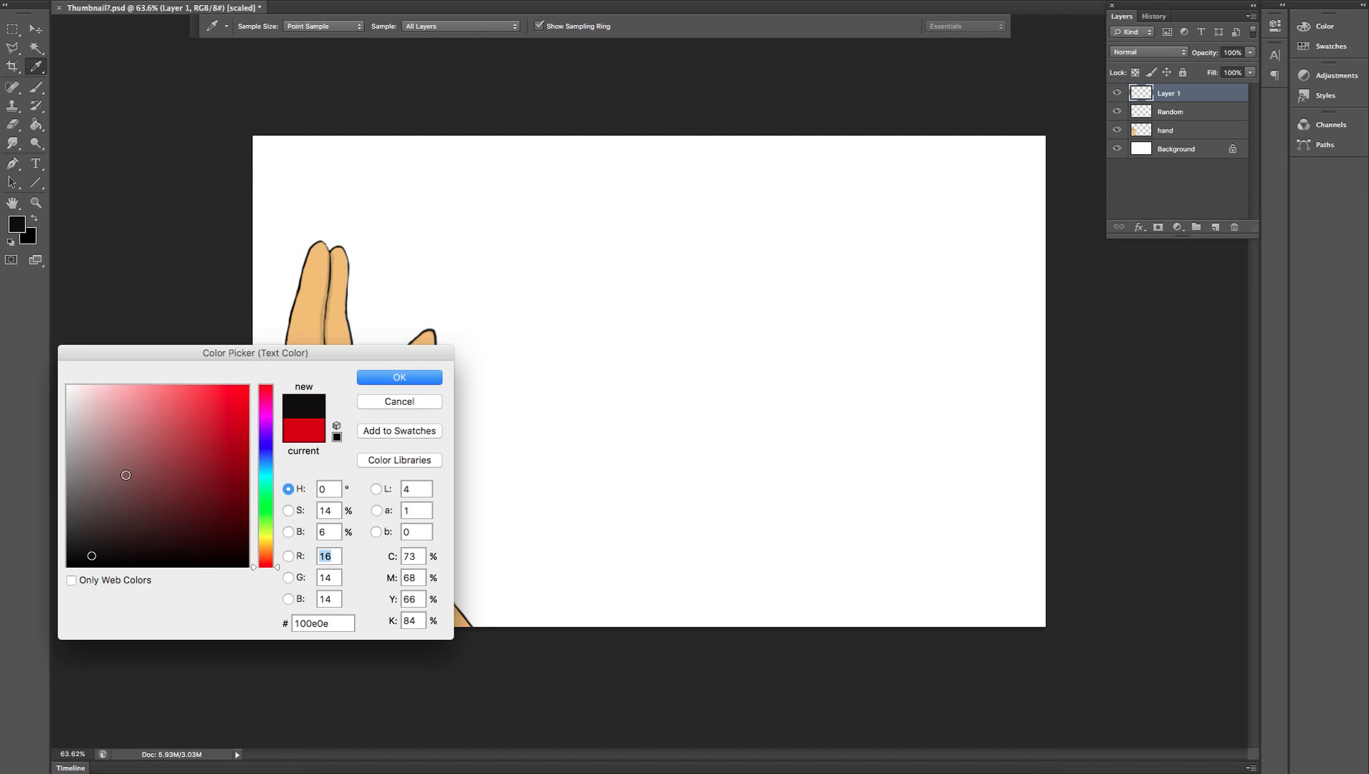
left_click(67, 566)
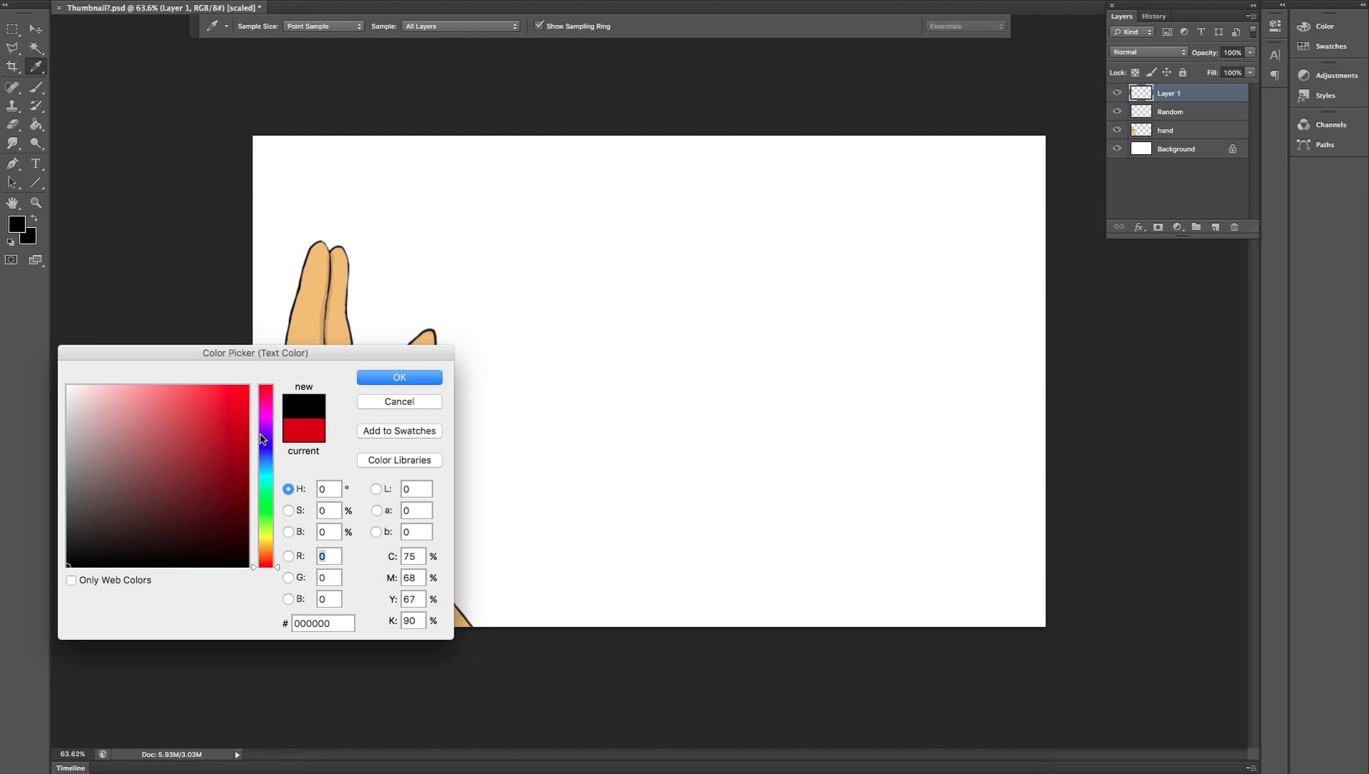
left_click(377, 378)
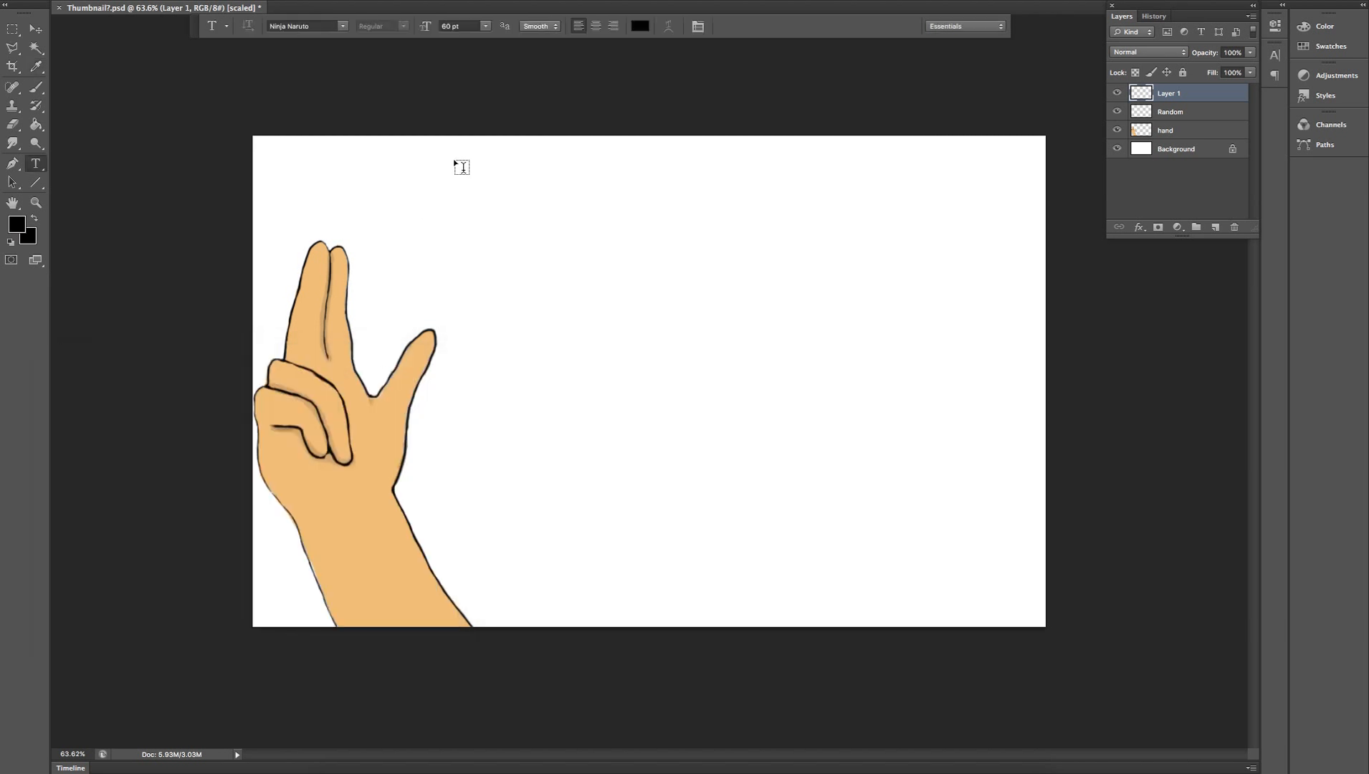
Create a wide text box along the canvas's upper edge and set its font size to 108 pt.
left_click_drag(344, 147, 976, 227)
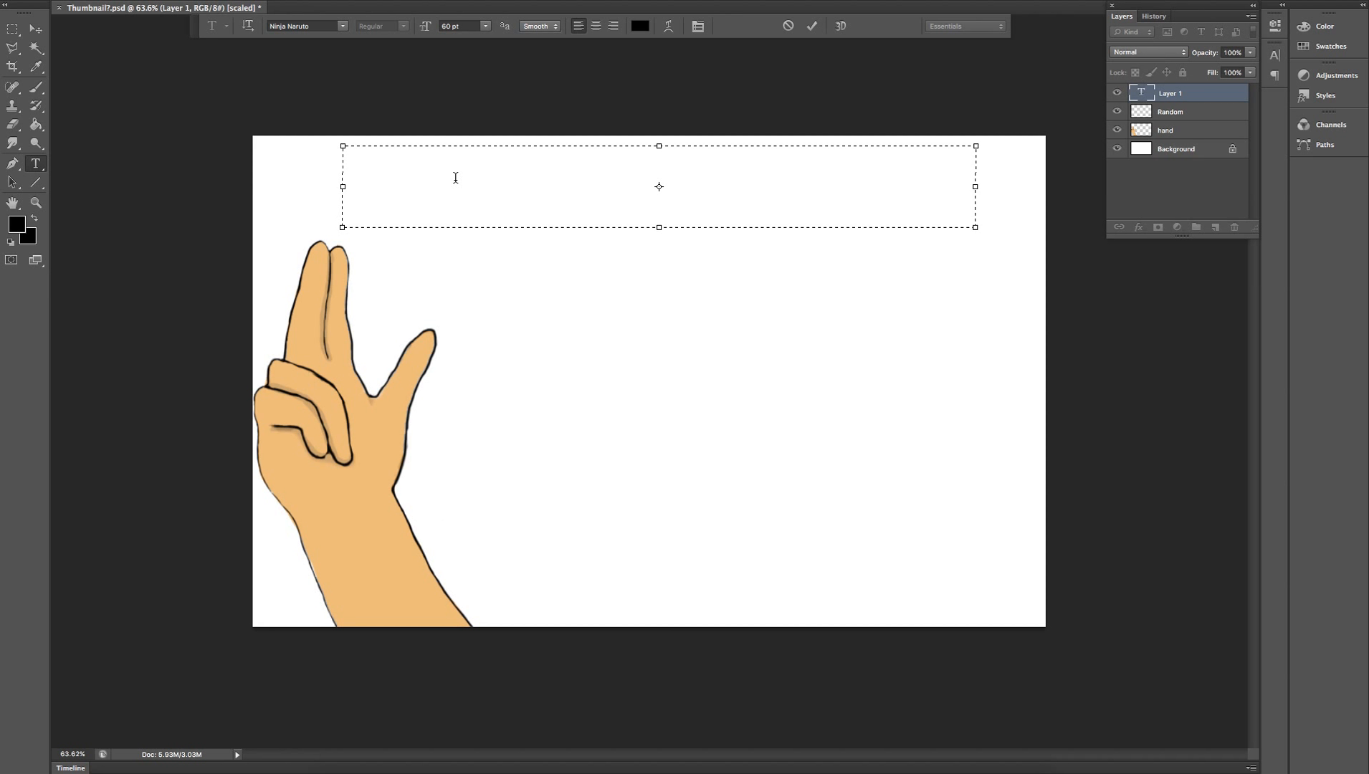
left_click(485, 27)
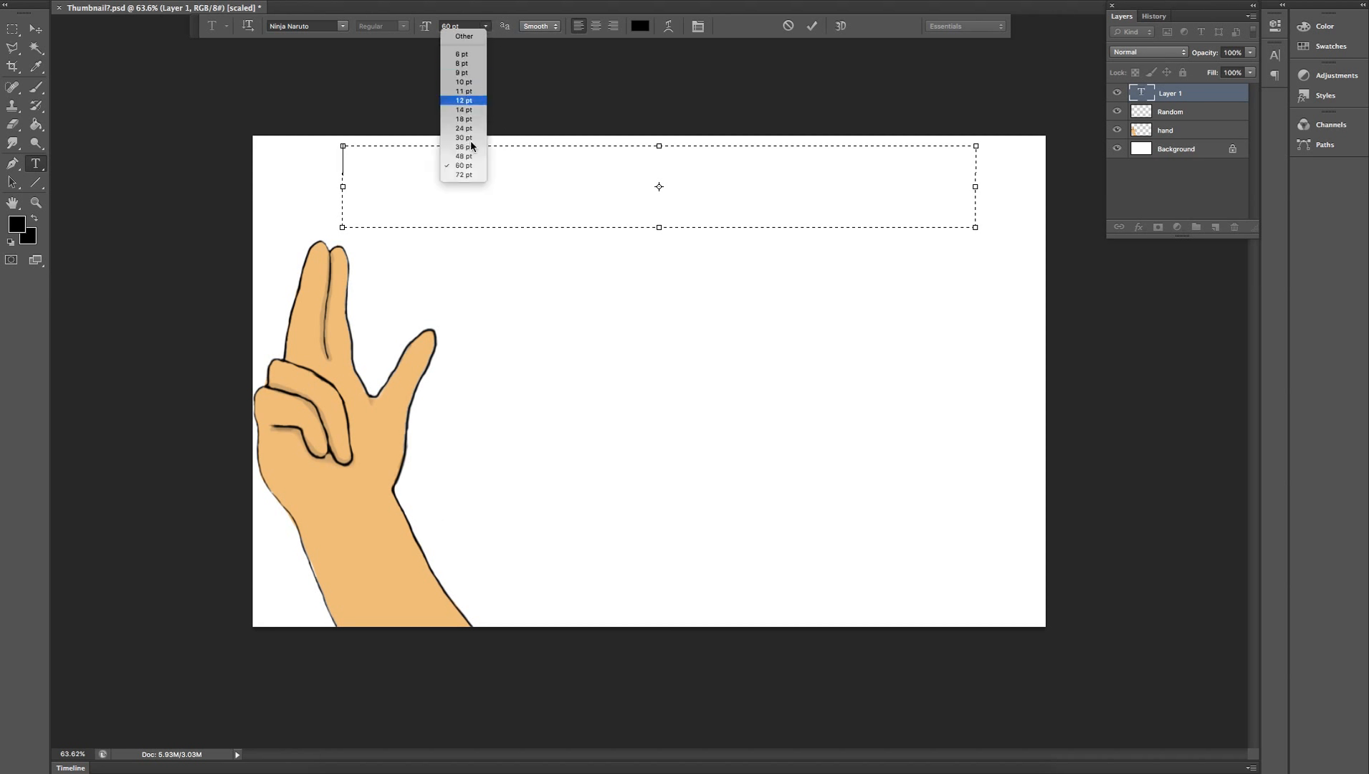
left_click(473, 174)
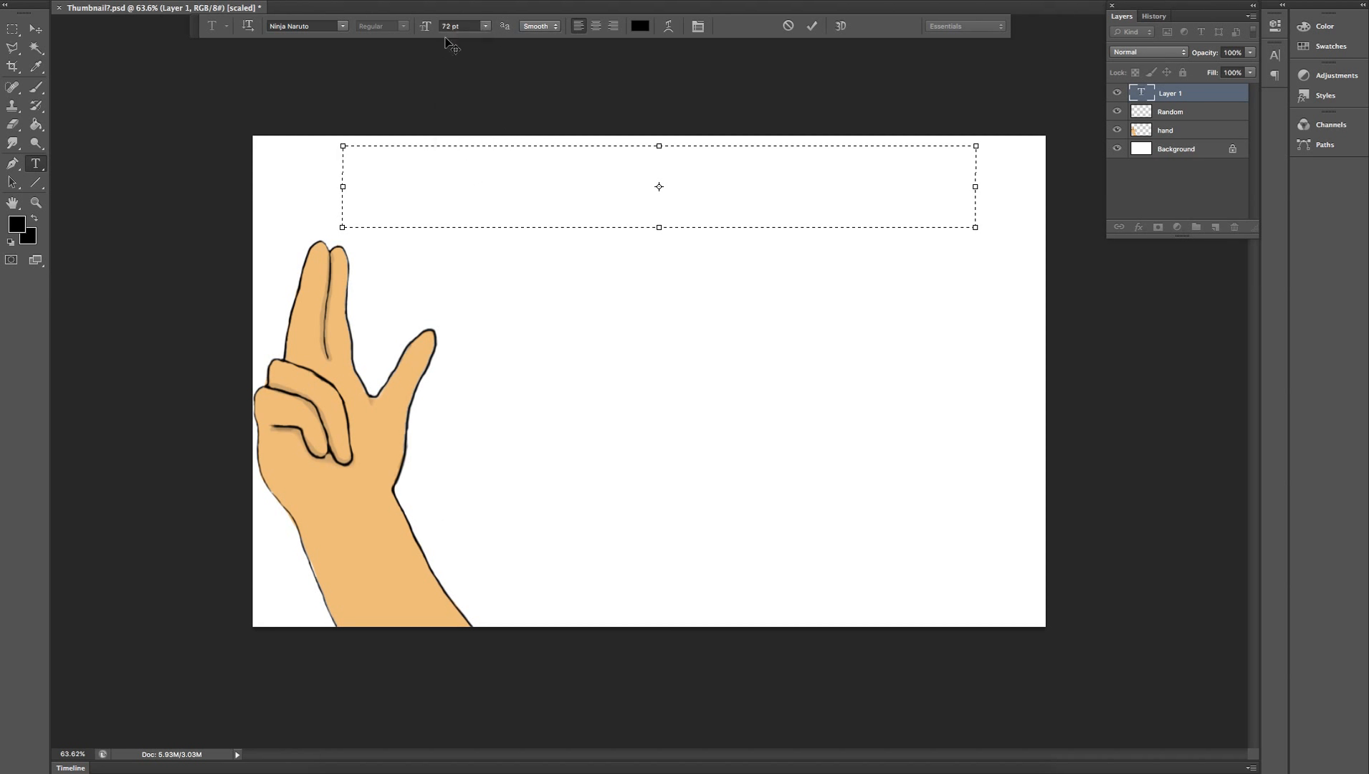
left_click(464, 26)
left_click(453, 26)
key("BackSpace")
key("BackSpace")
key("BackSpace")
key("BackSpace")
type("108")
key("Return")
Enter DRAWING TUTORIAL as the first line of the title.
type("D")
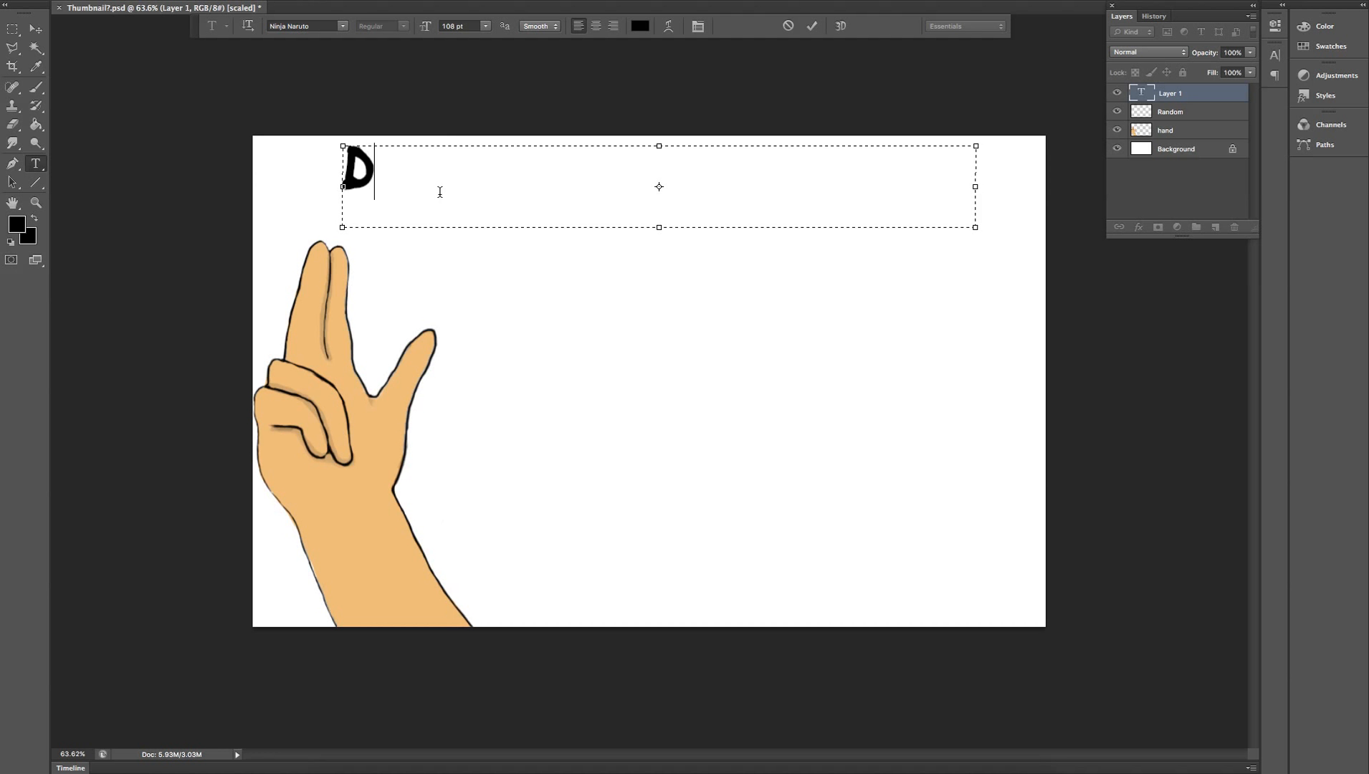
type("RAWING")
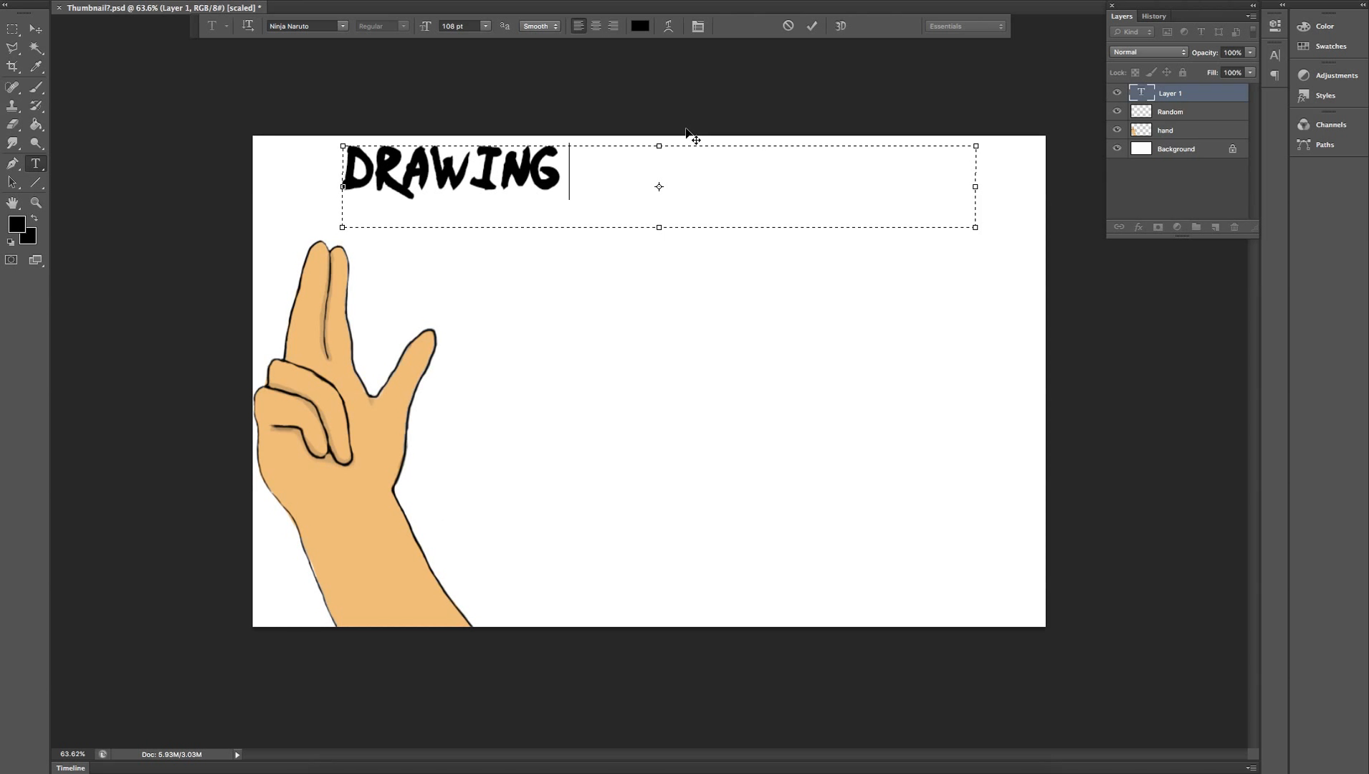
type("TUR")
key("BackSpace")
type("T")
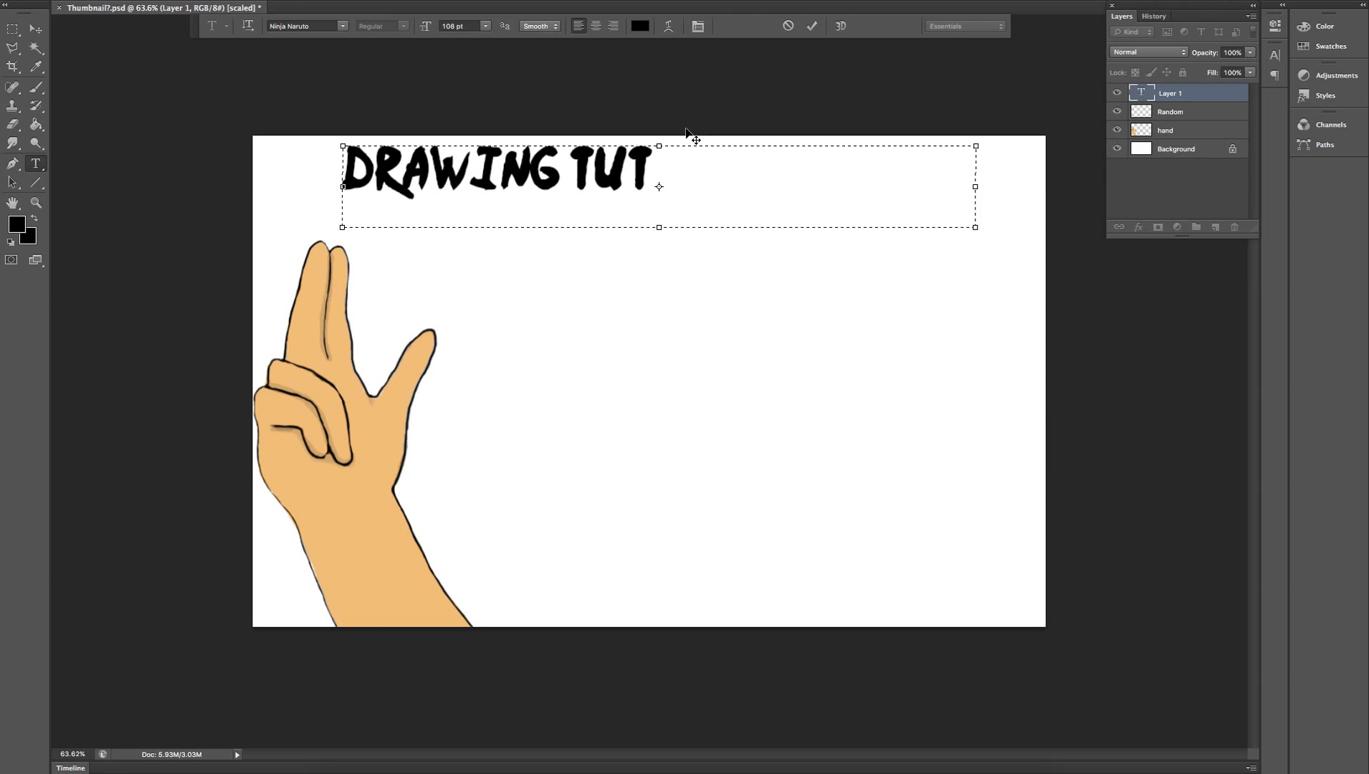
type("ORIA L")
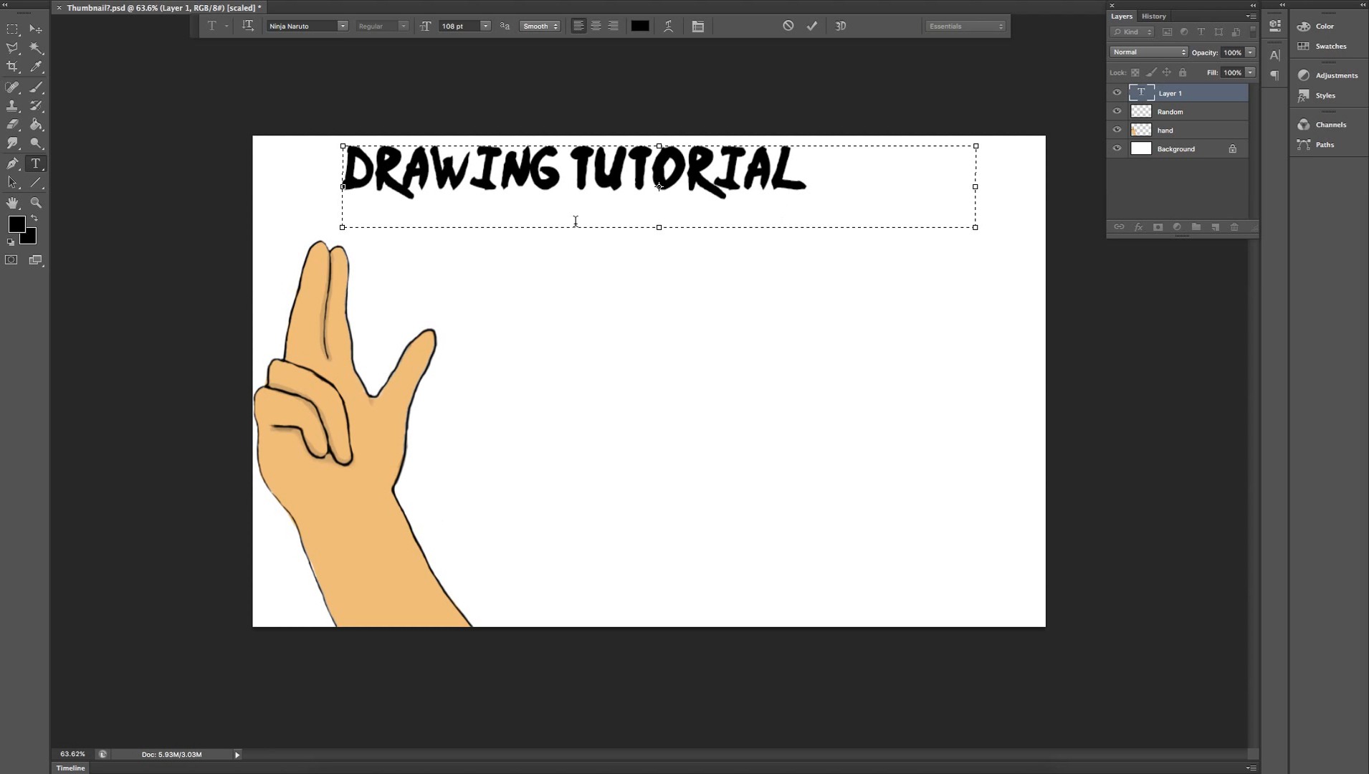
Extend the text box downward and add WITH PRIMAL as the title's second line.
left_click_drag(661, 227, 658, 371)
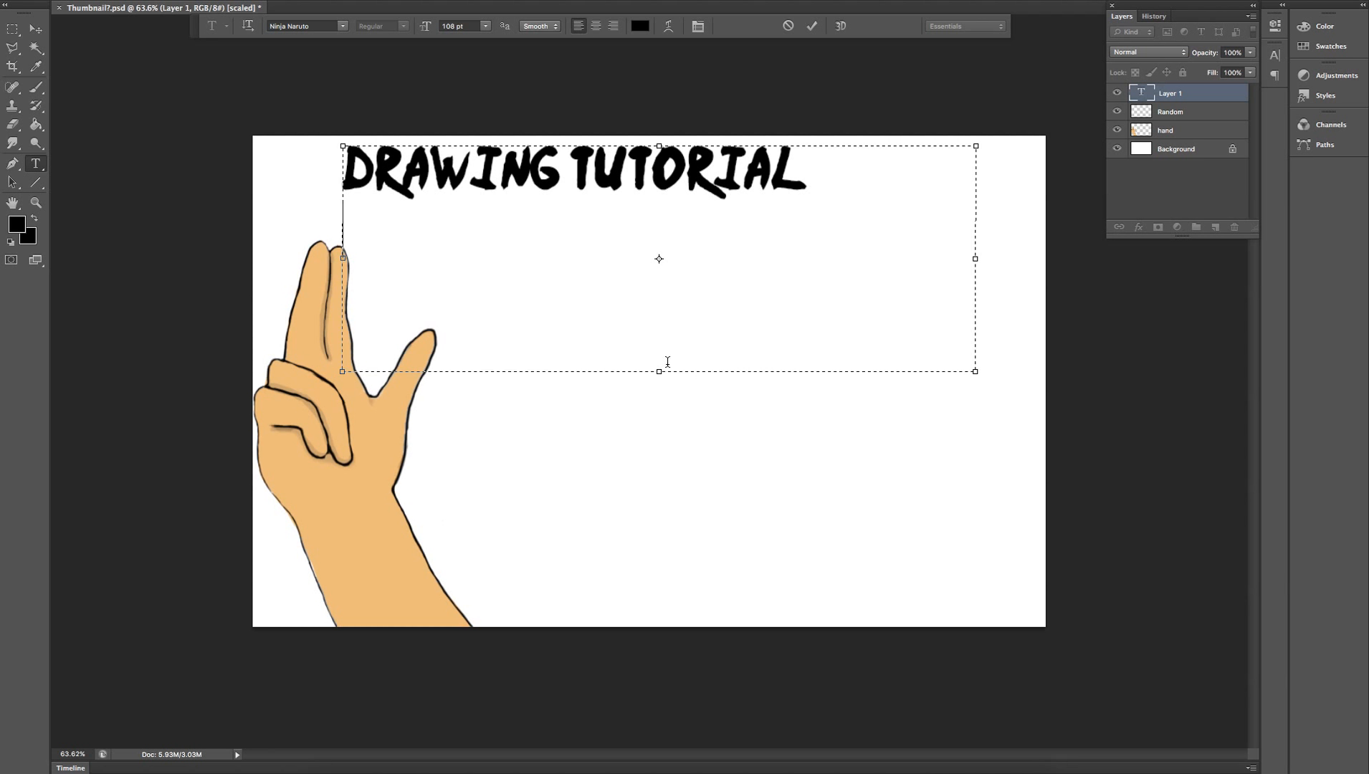
type("W")
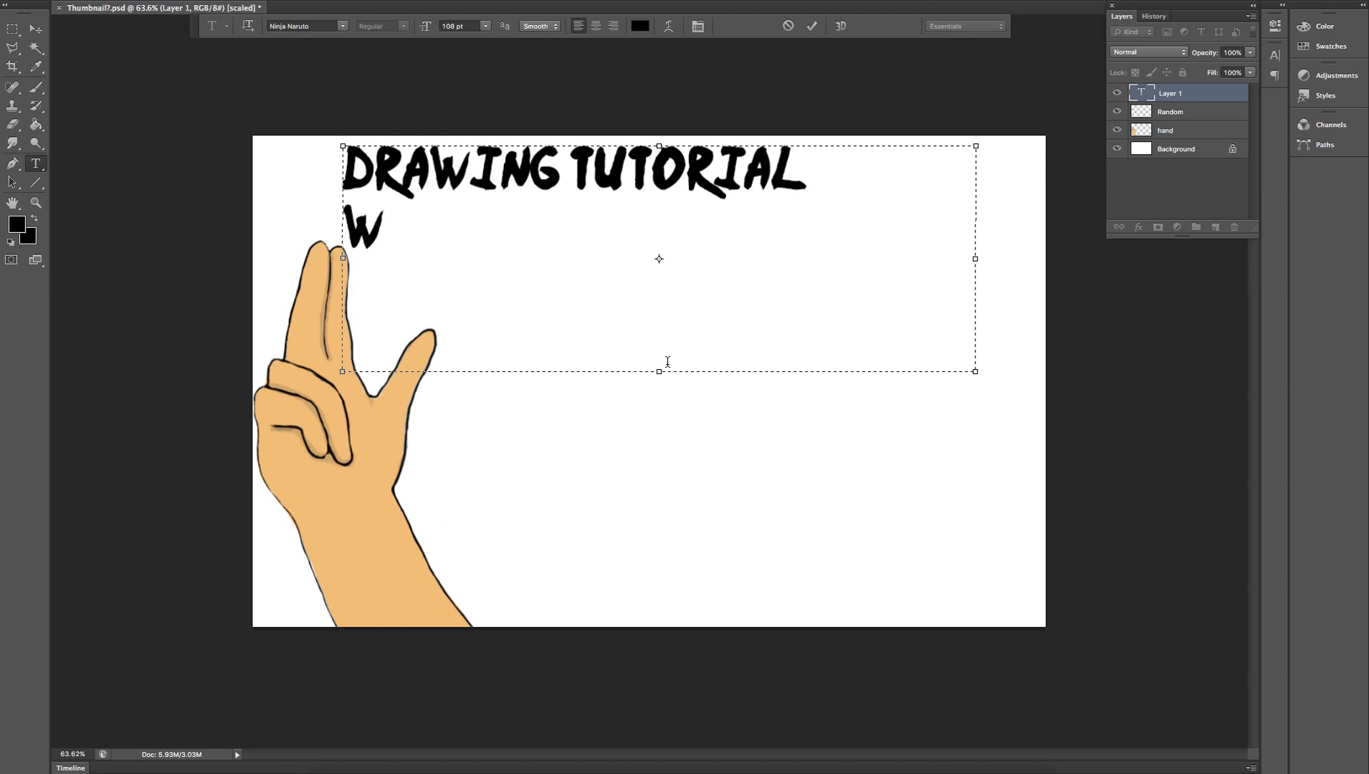
type("I TH")
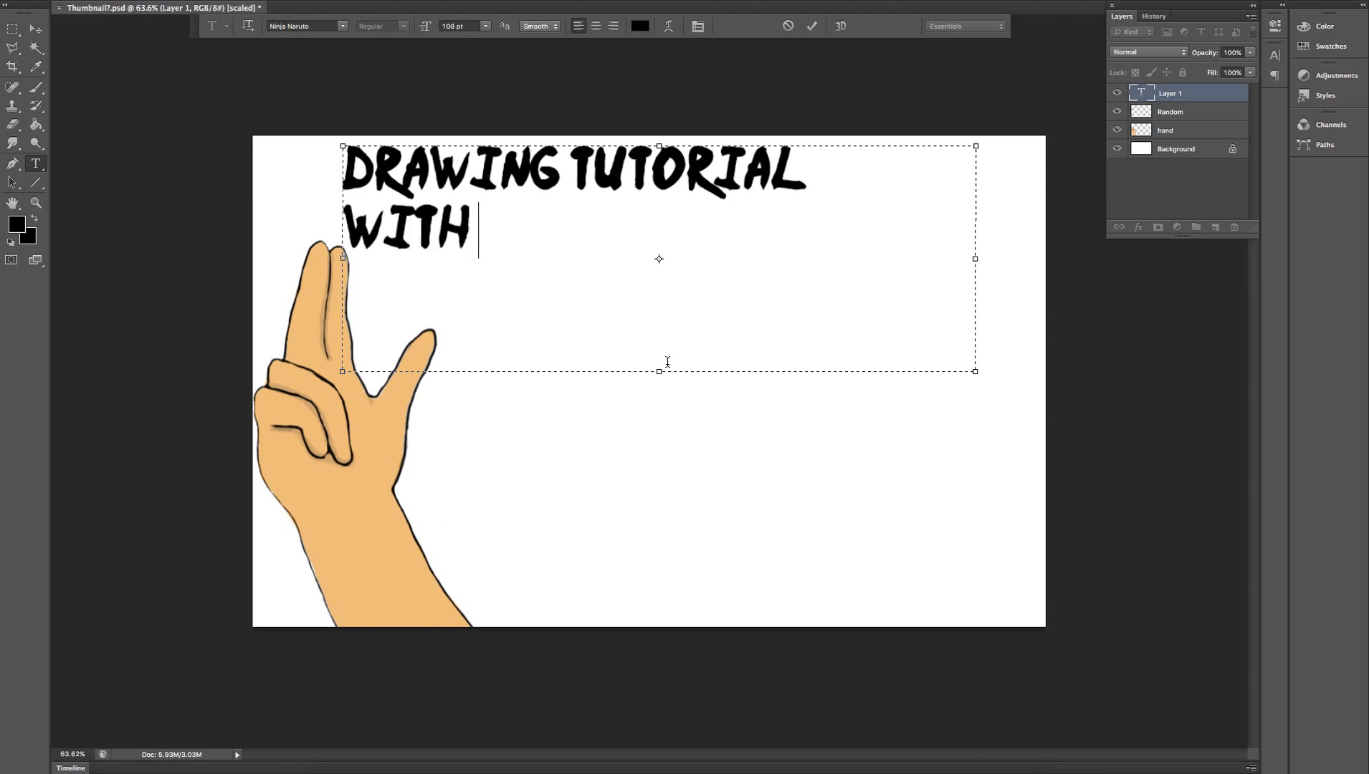
type("PR")
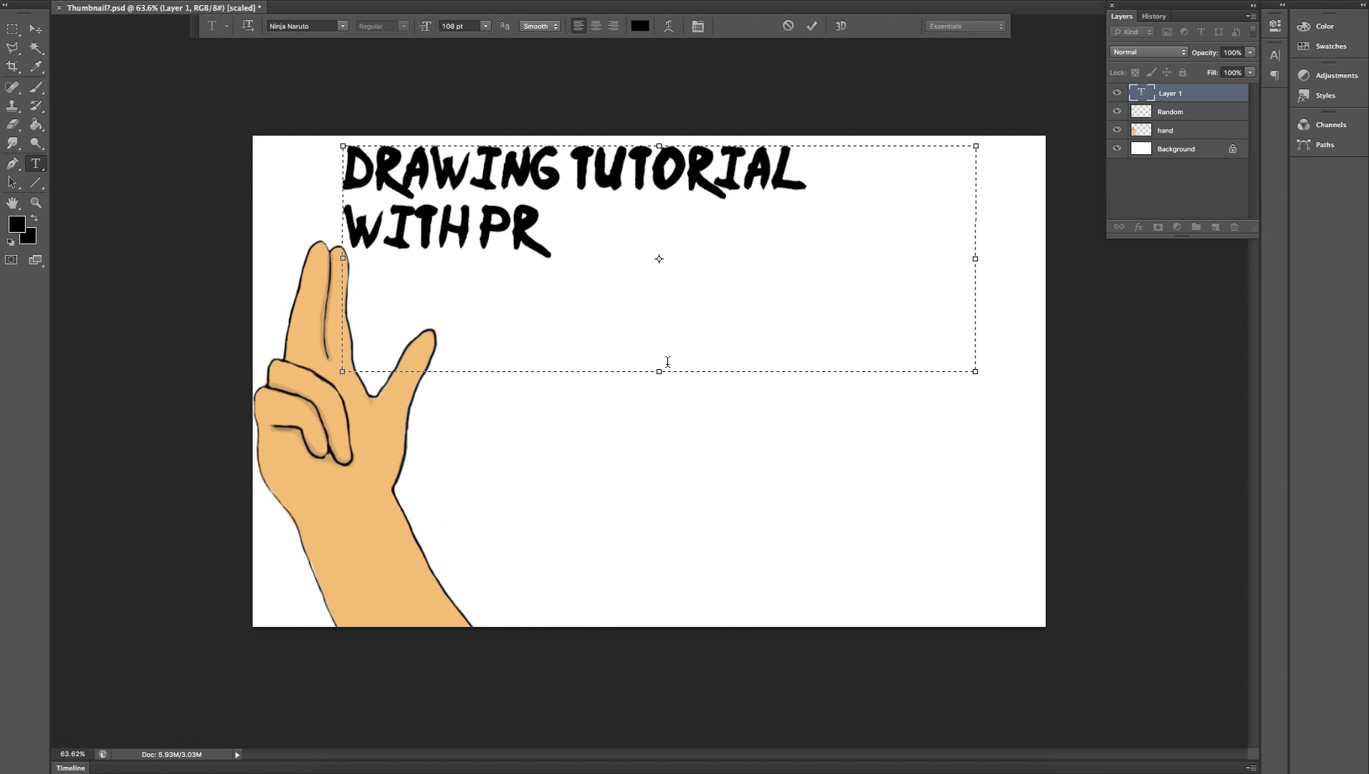
type("IMAL")
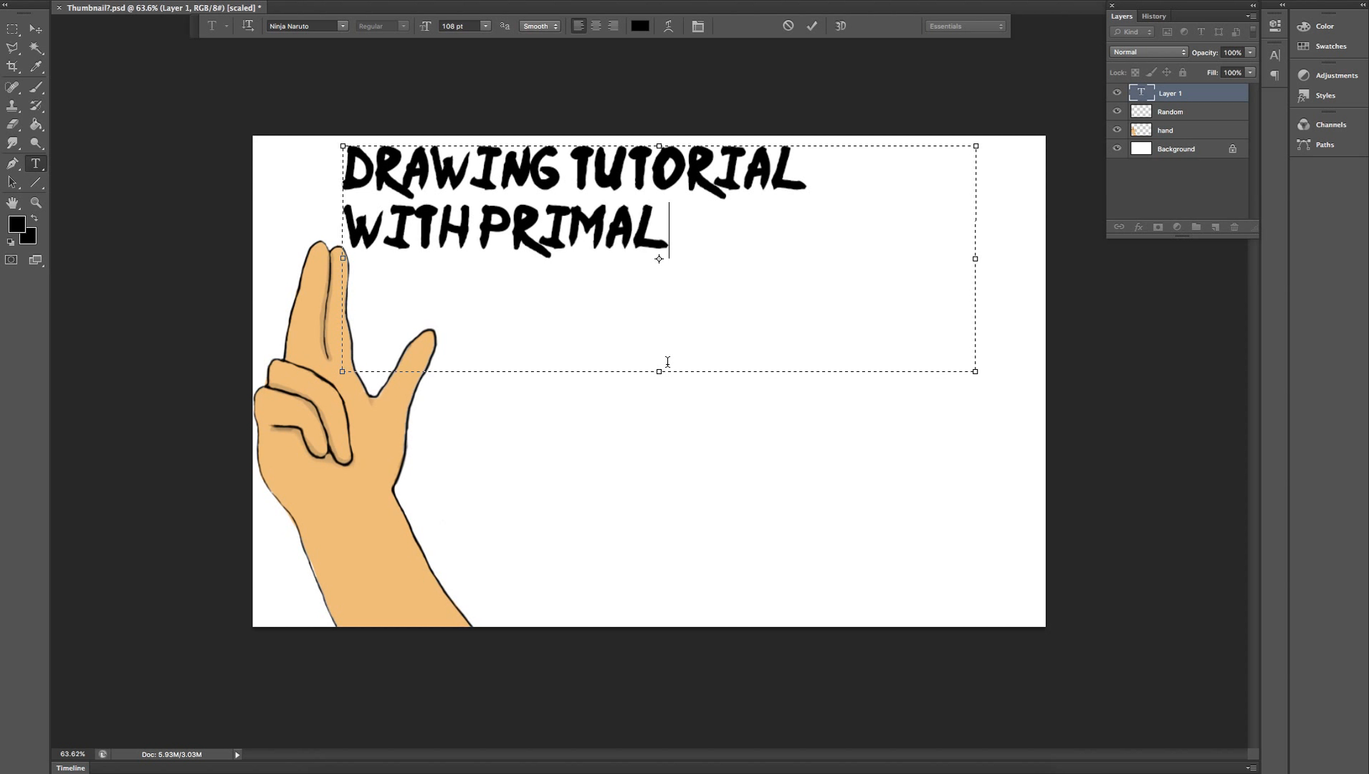
Try an extra space between WITH and PRIMAL in the title's second line.
left_click(484, 237)
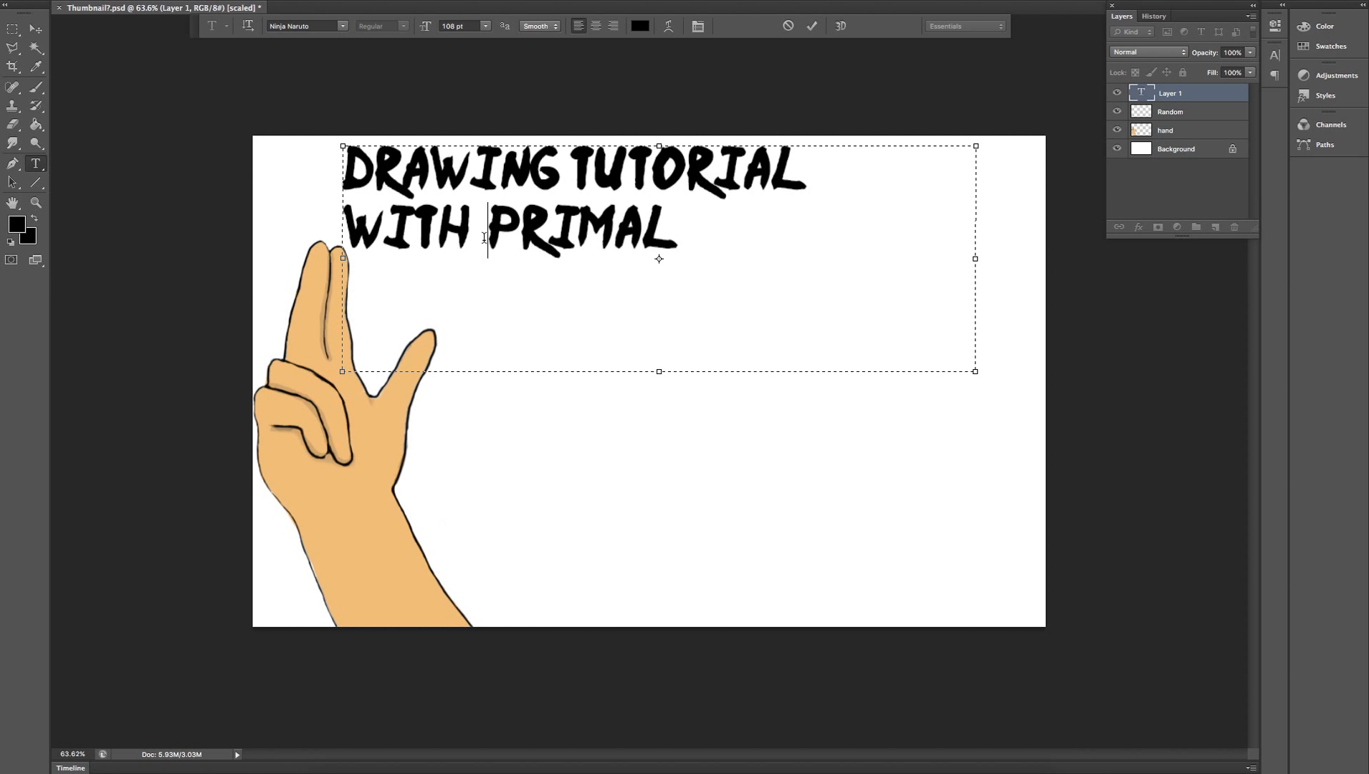
key("Left")
key("Left")
key("Delete")
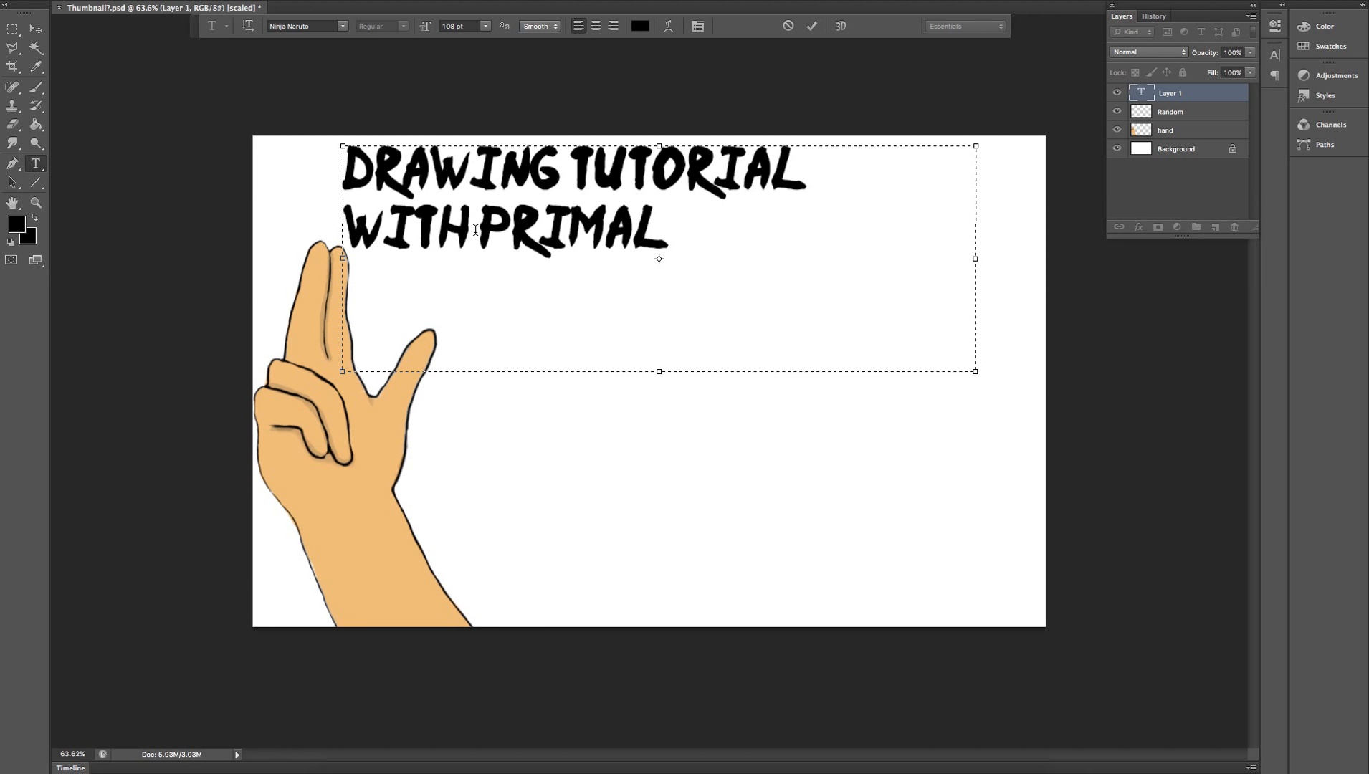
key("End")
Insert /COLOR after DRAWING in the title's first line.
left_click(553, 161)
type("/")
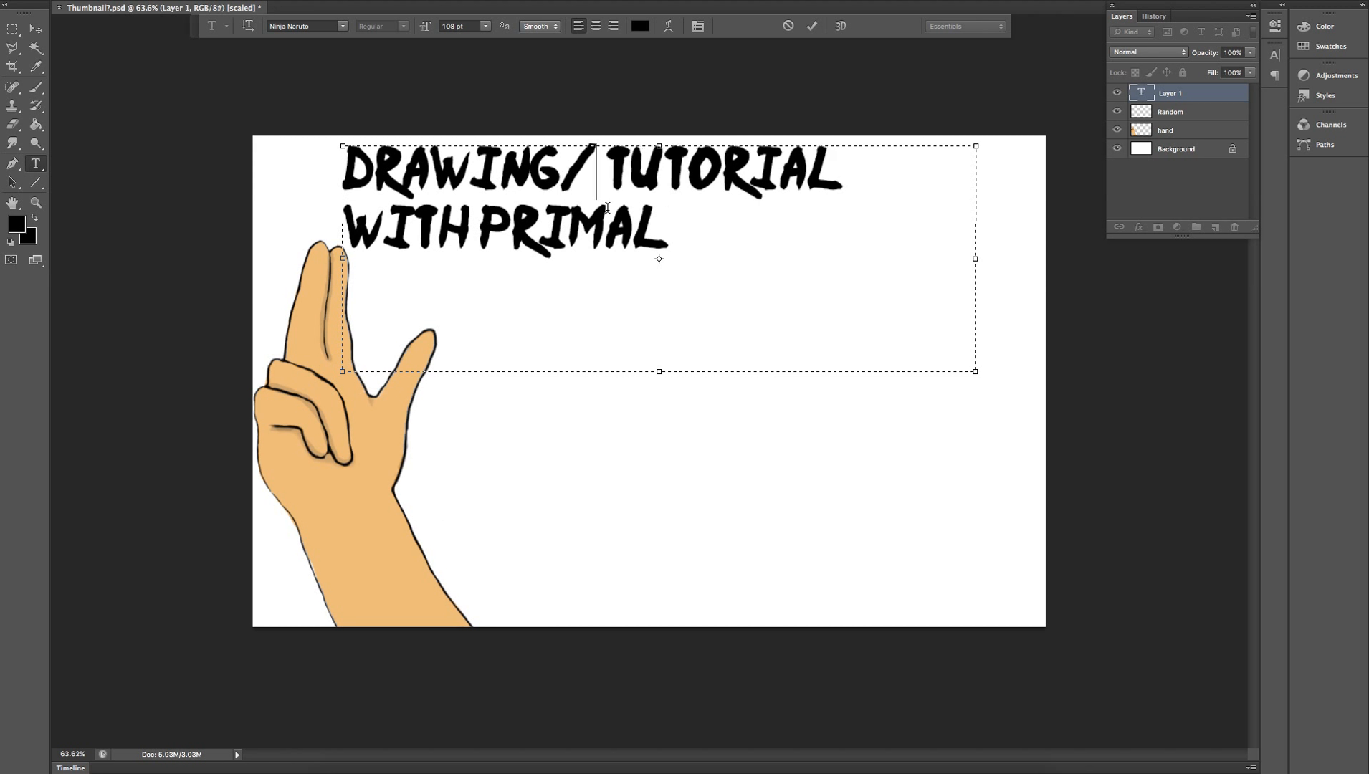
type("COLOR")
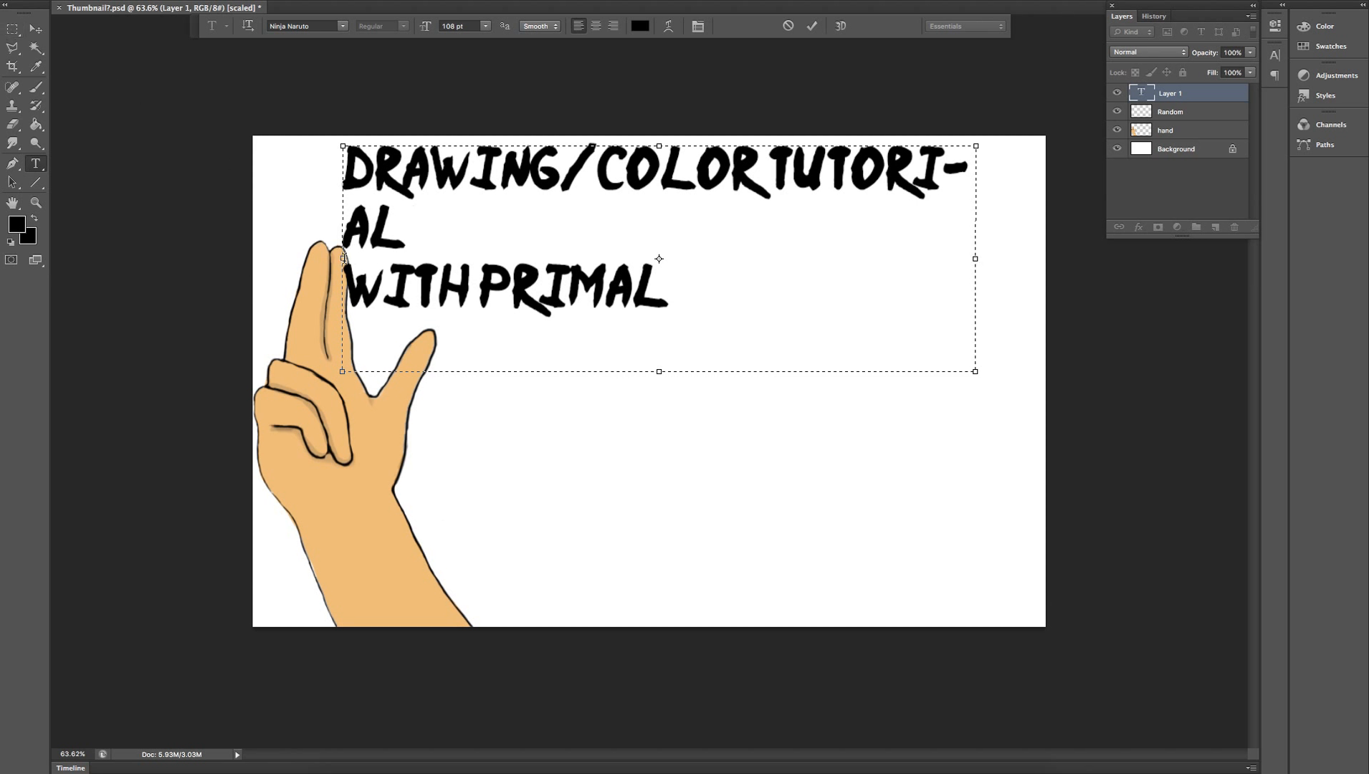
Widen the text box leftward so DRAWING/COLOR TUTORIAL fits on one line, and shift the title slightly right and down.
left_click_drag(342, 259, 289, 259)
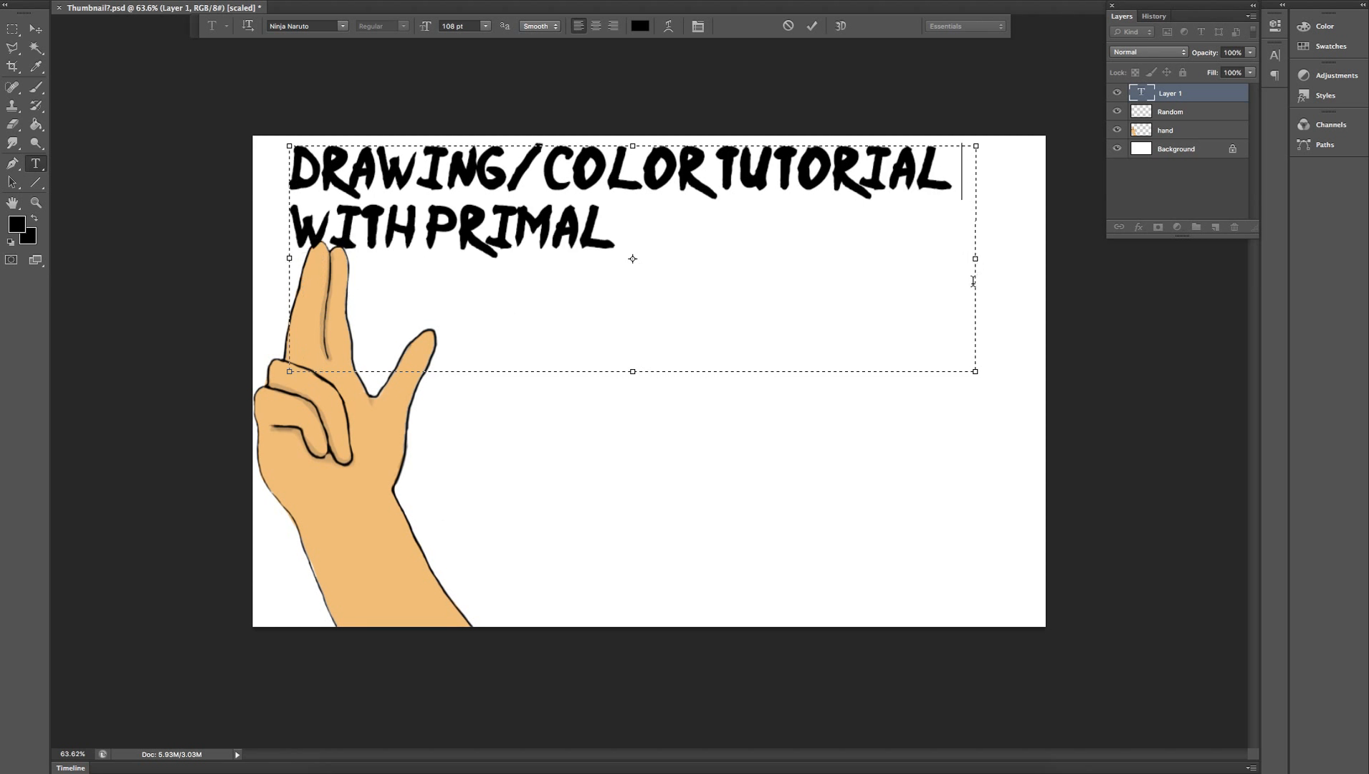
left_click(35, 29)
left_click_drag(532, 227, 566, 231)
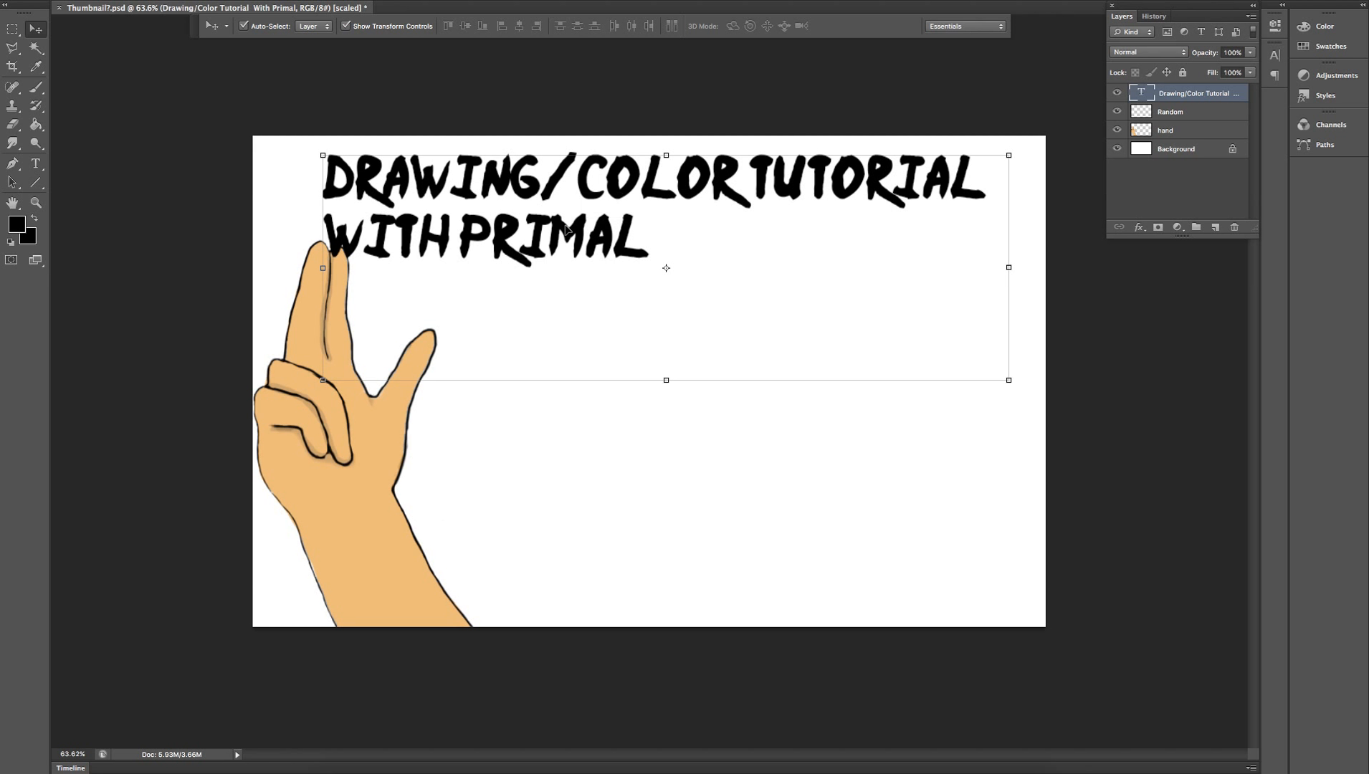
Move the hand drawing to the canvas's lower-right corner, with the wrist at the bottom edge, and deselect it.
left_click(335, 453)
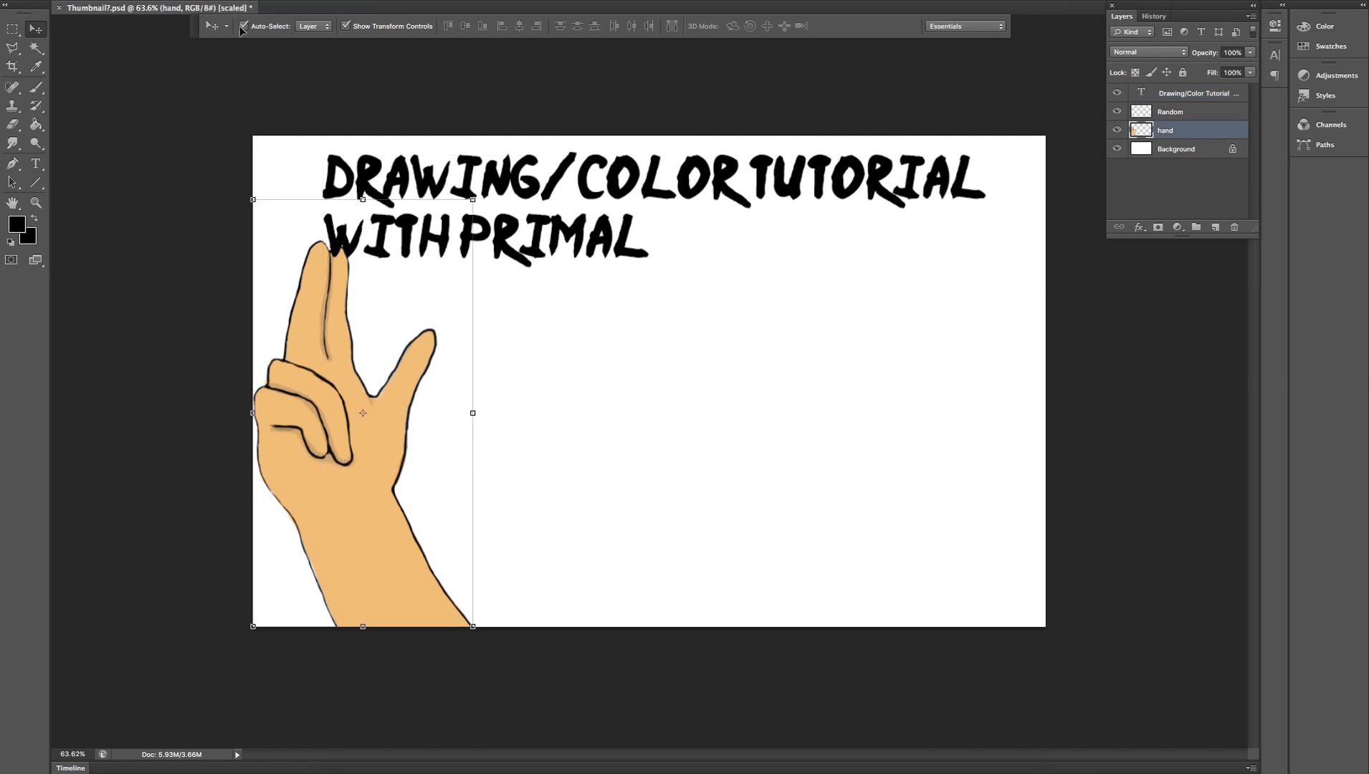
left_click_drag(365, 435, 891, 439)
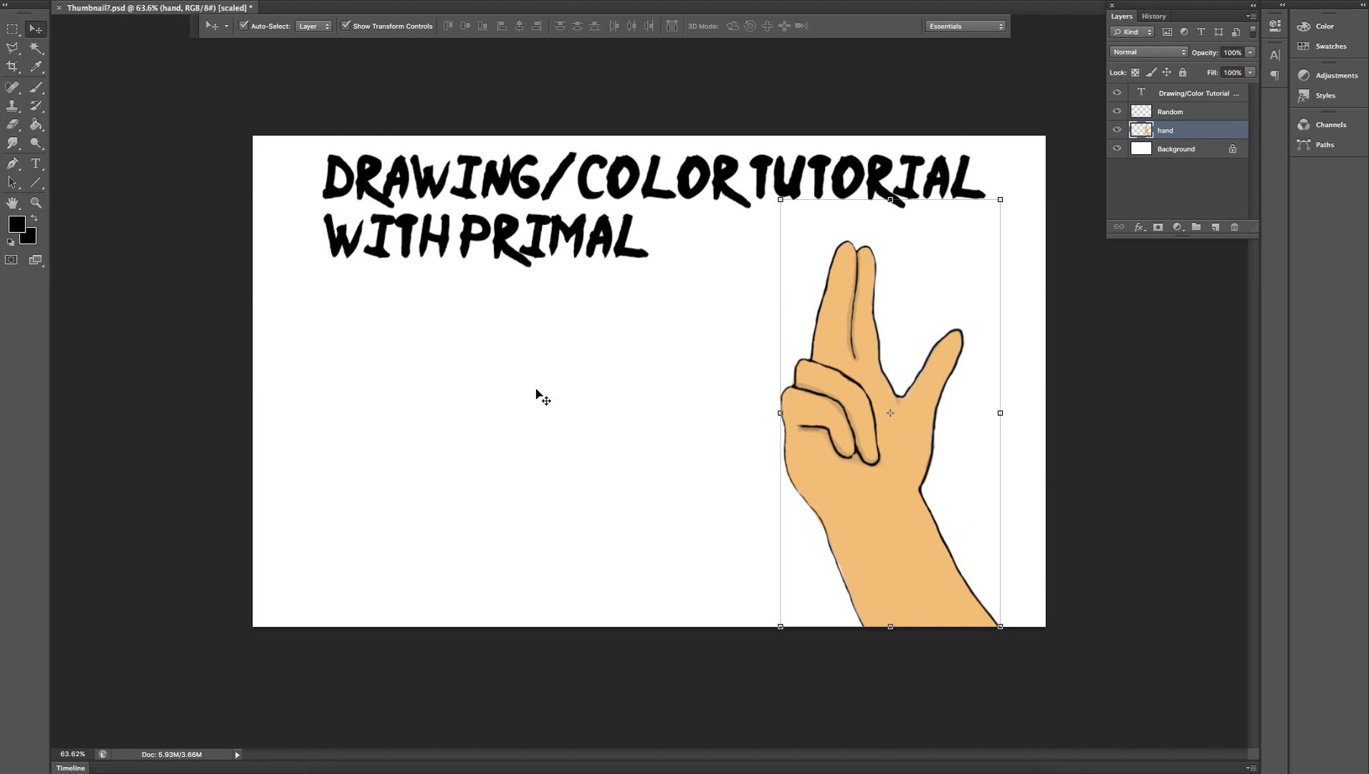
left_click_drag(789, 319, 601, 253)
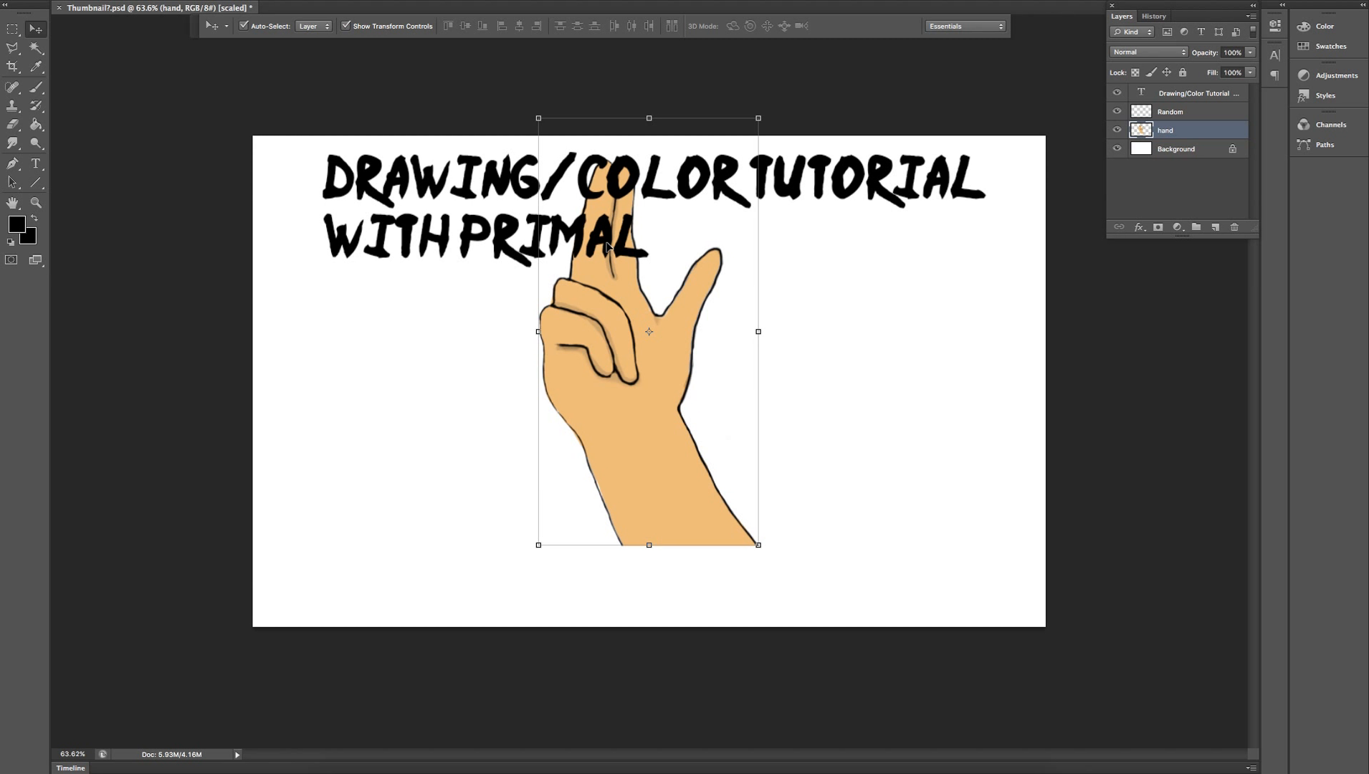
left_click(606, 248)
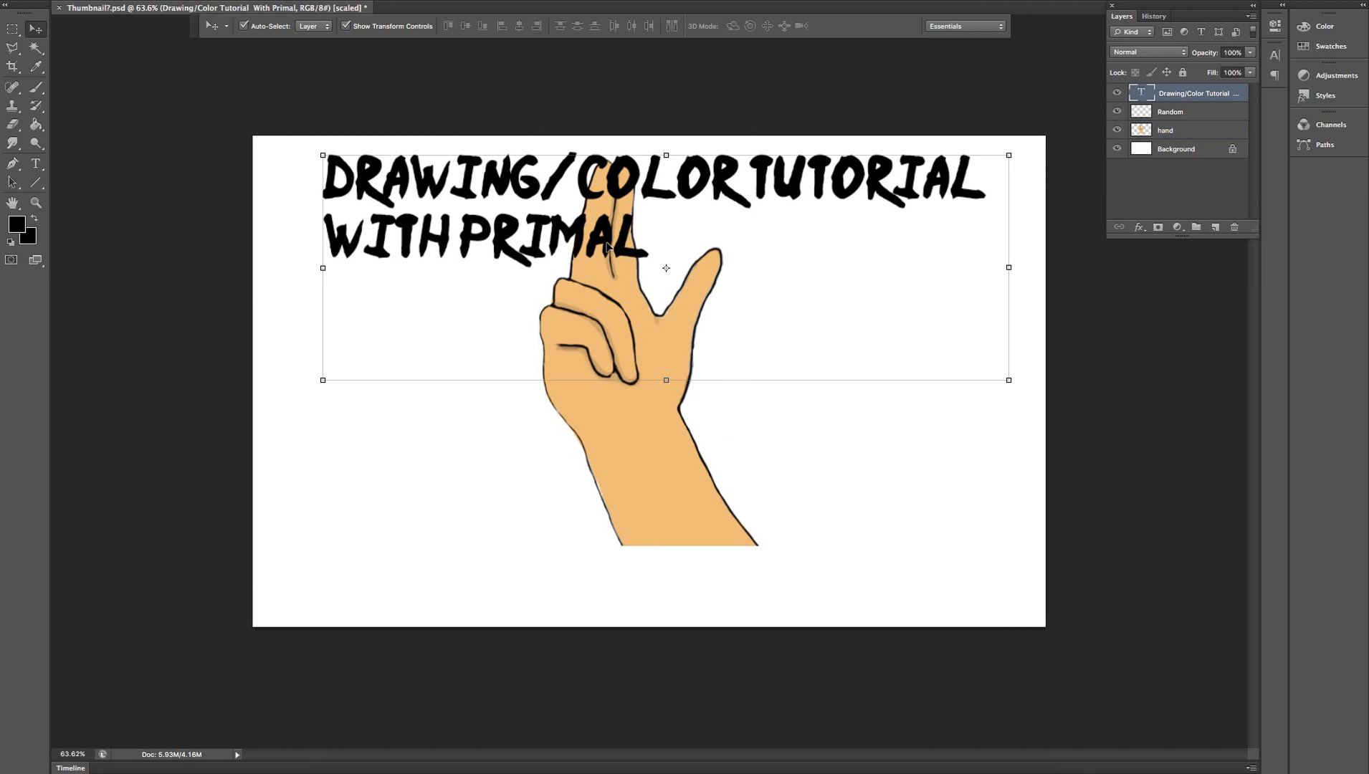
left_click(608, 294)
left_click_drag(625, 361, 913, 446)
left_click(663, 438)
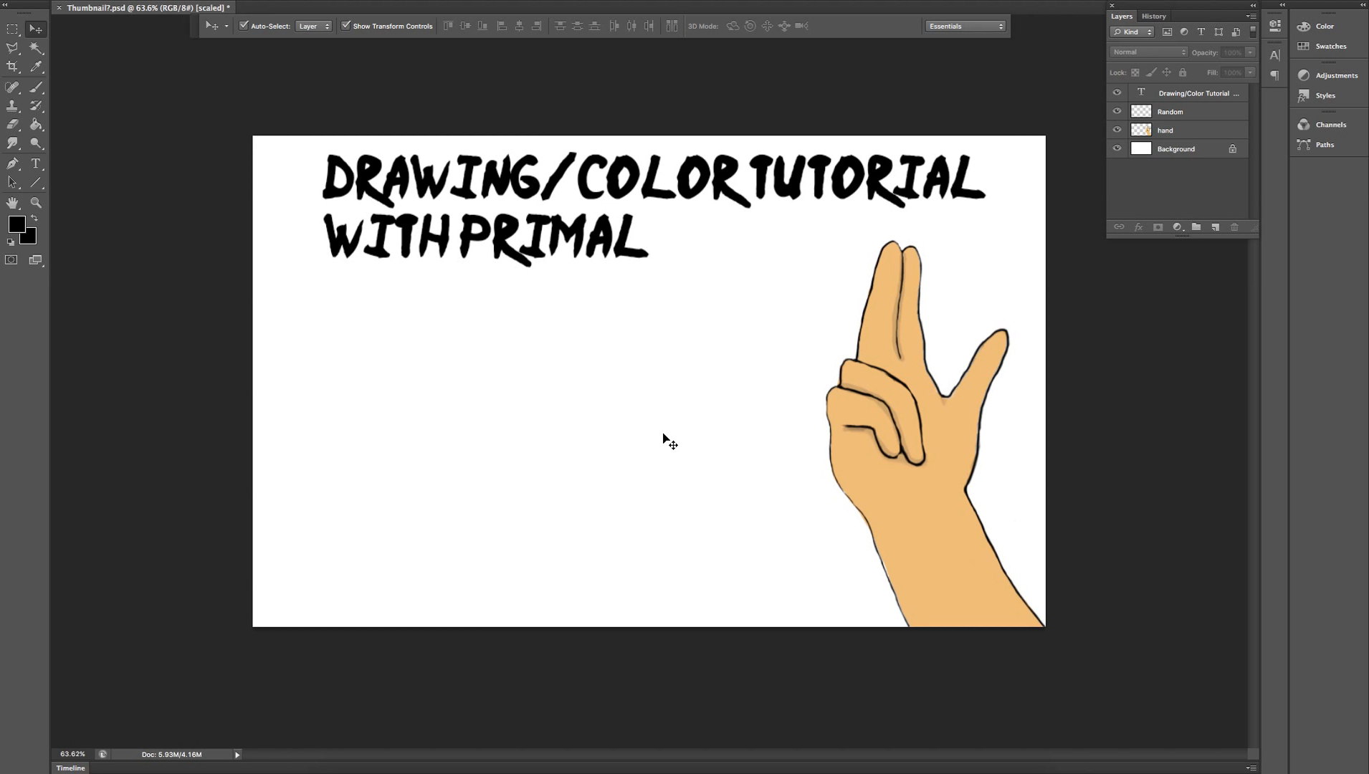
Try the Adobe Gothic Std font on the whole two-line title.
left_click(1183, 115)
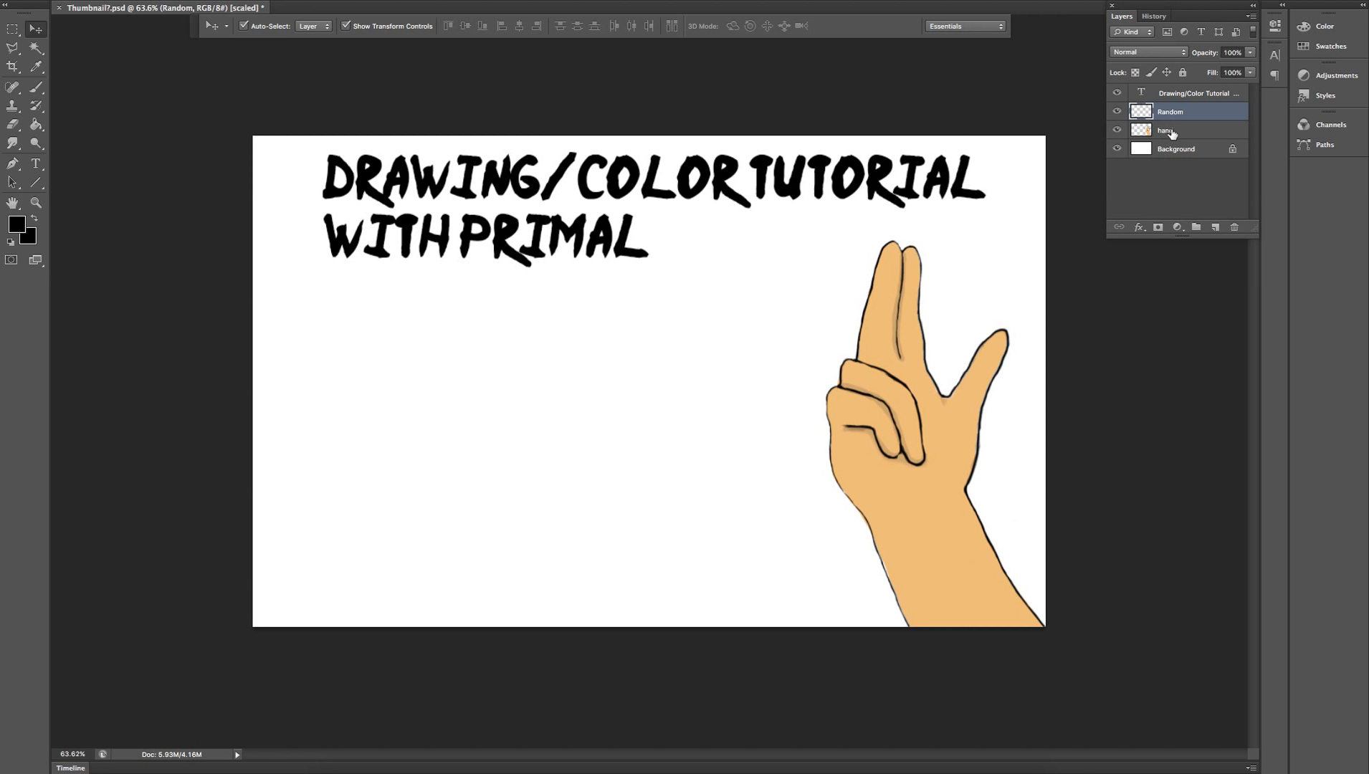
left_click(1178, 135)
left_click(1182, 113)
left_click(1185, 95)
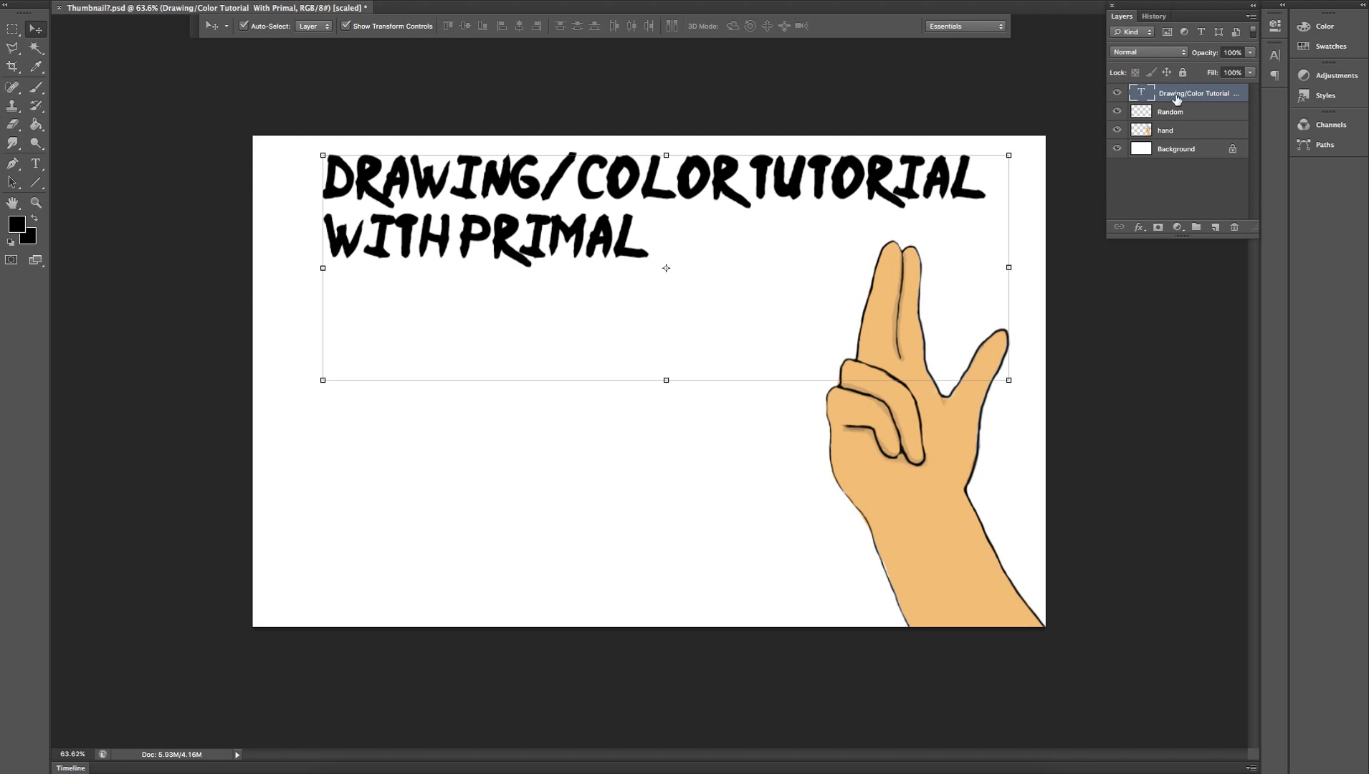
key("t")
left_click(629, 228)
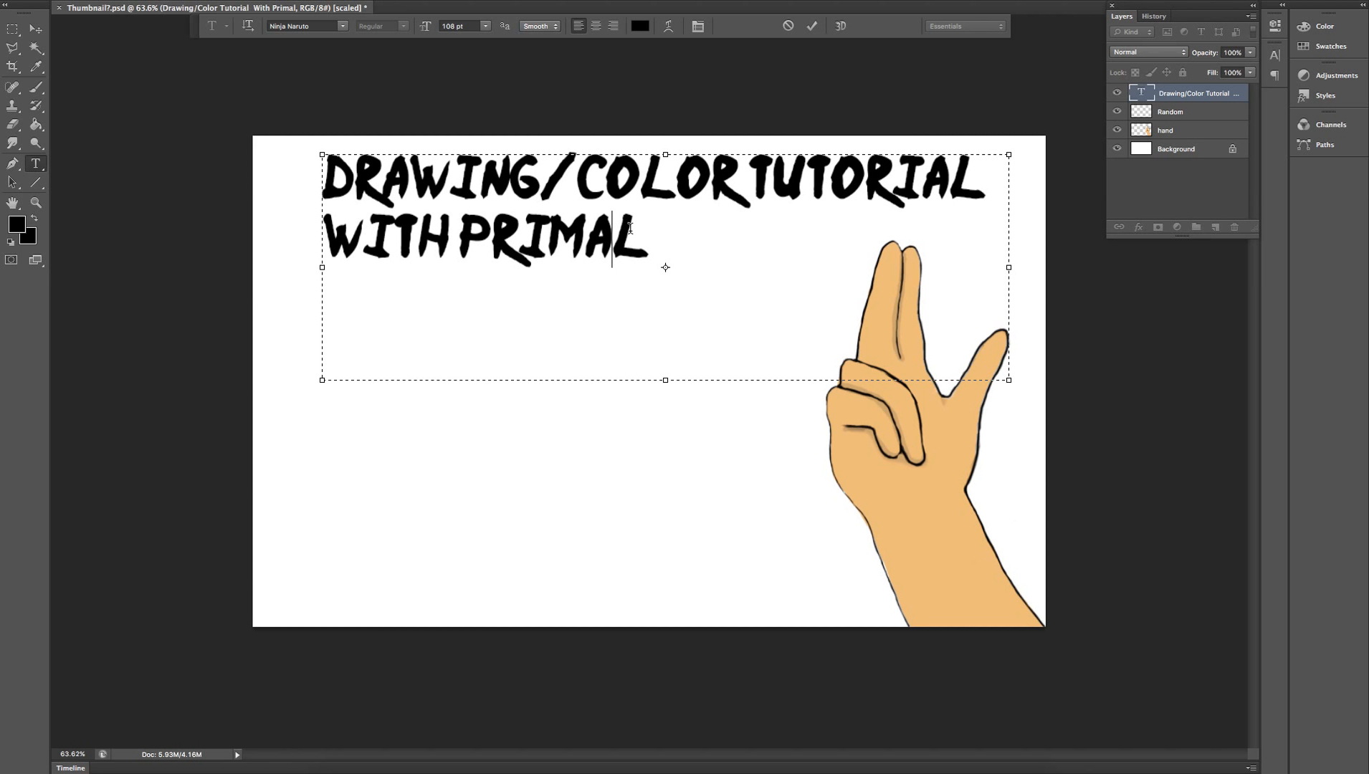
left_click_drag(648, 236, 302, 176)
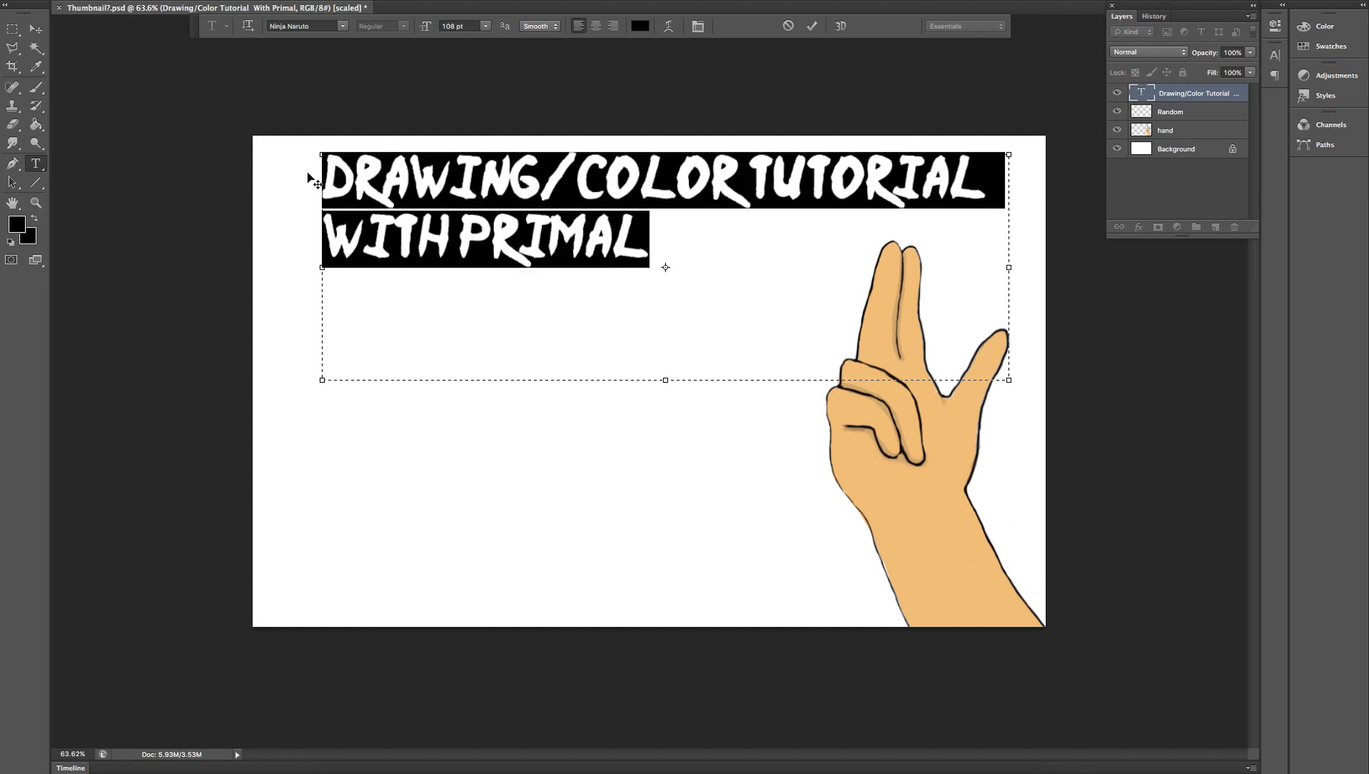
left_click(341, 26)
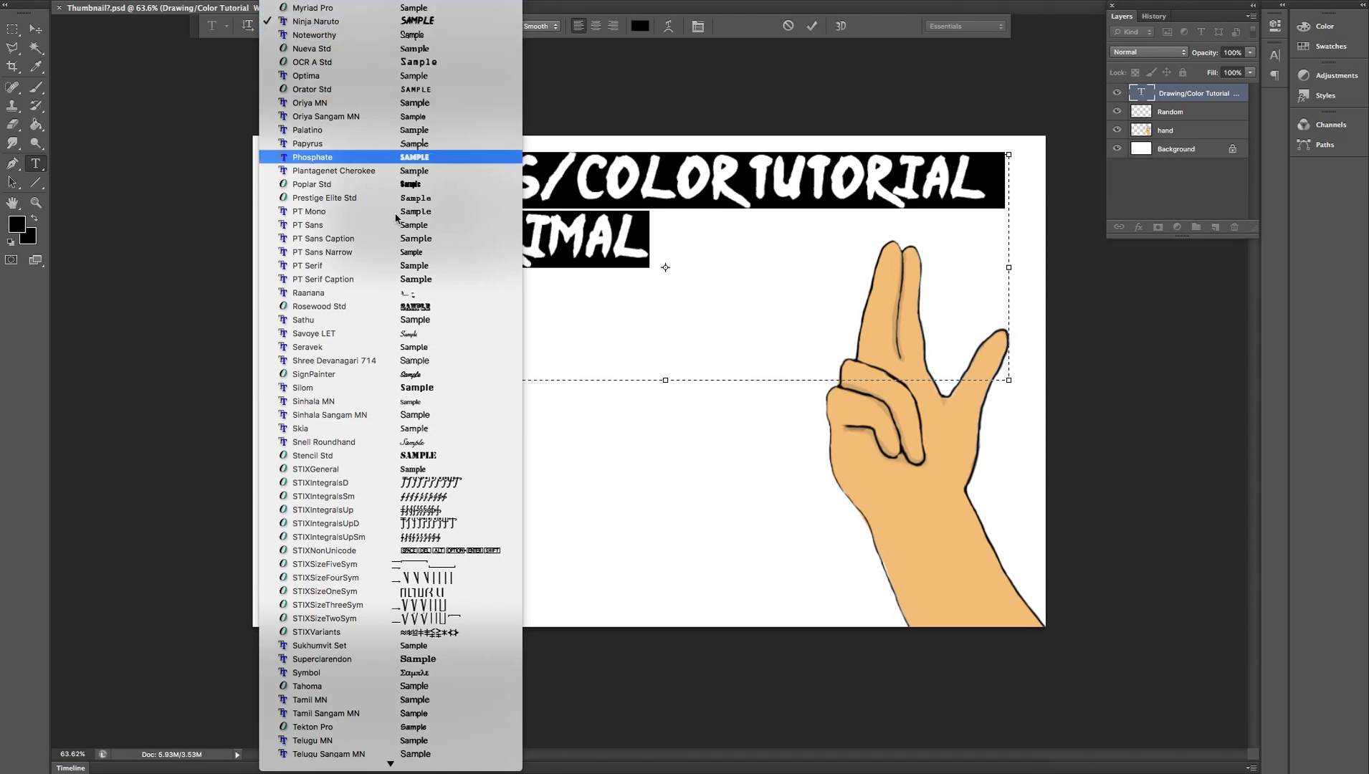
scroll(394, 351, "down", 3)
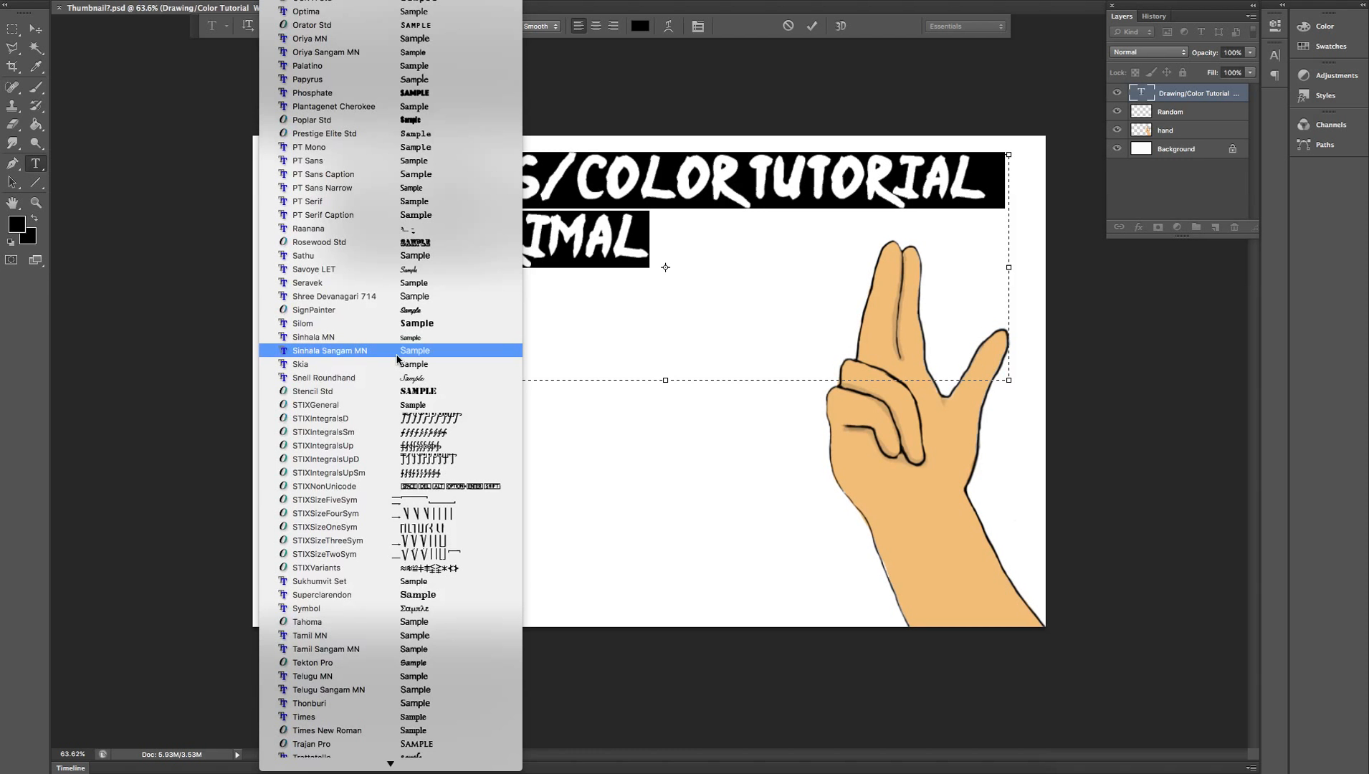
scroll(398, 392, "down", 10)
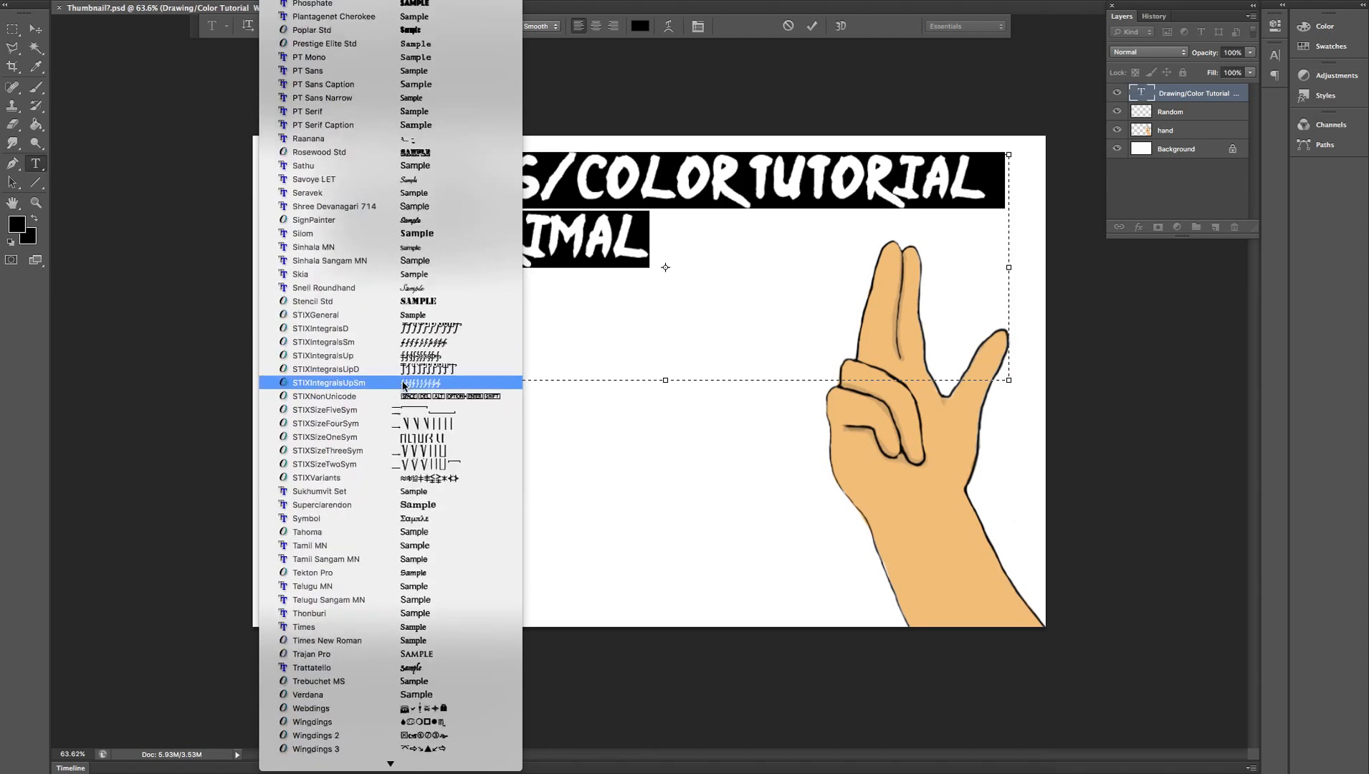
scroll(391, 390, "down", 20)
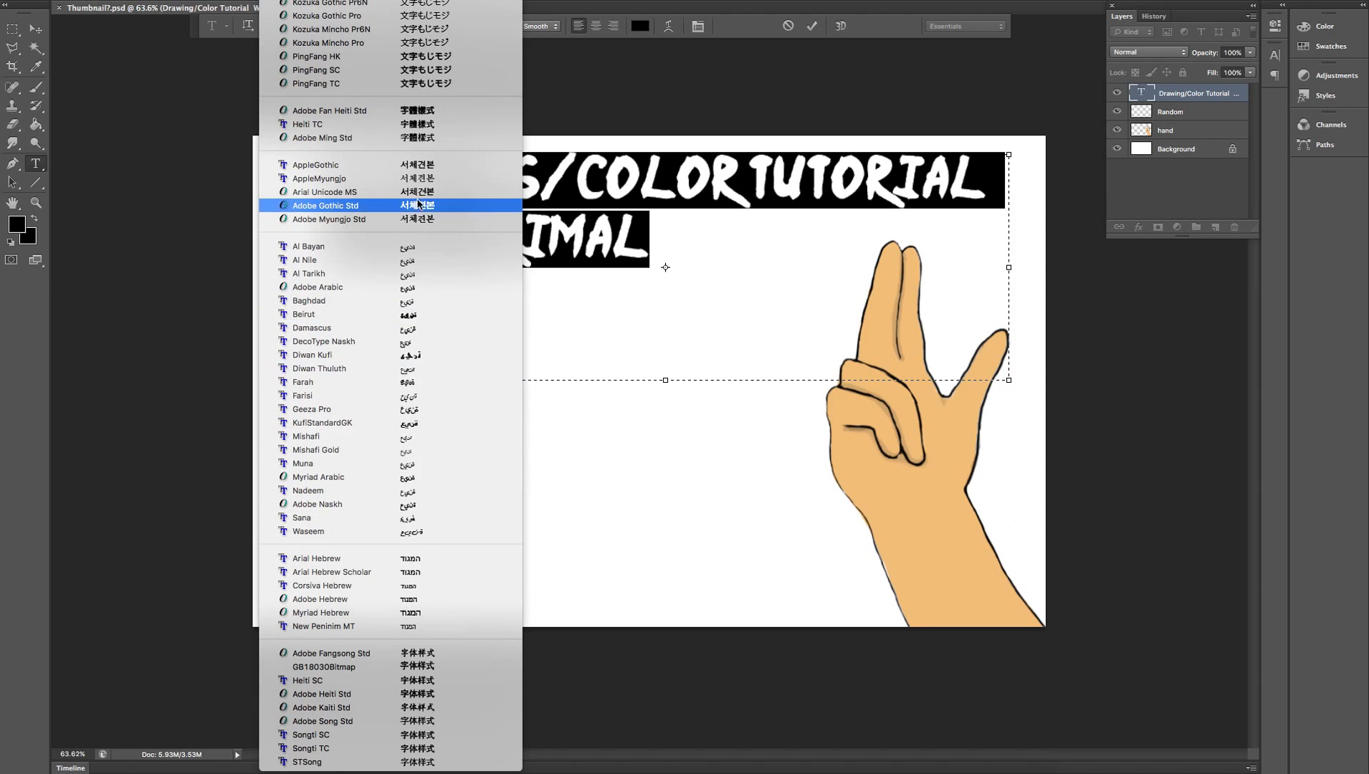
key("Escape")
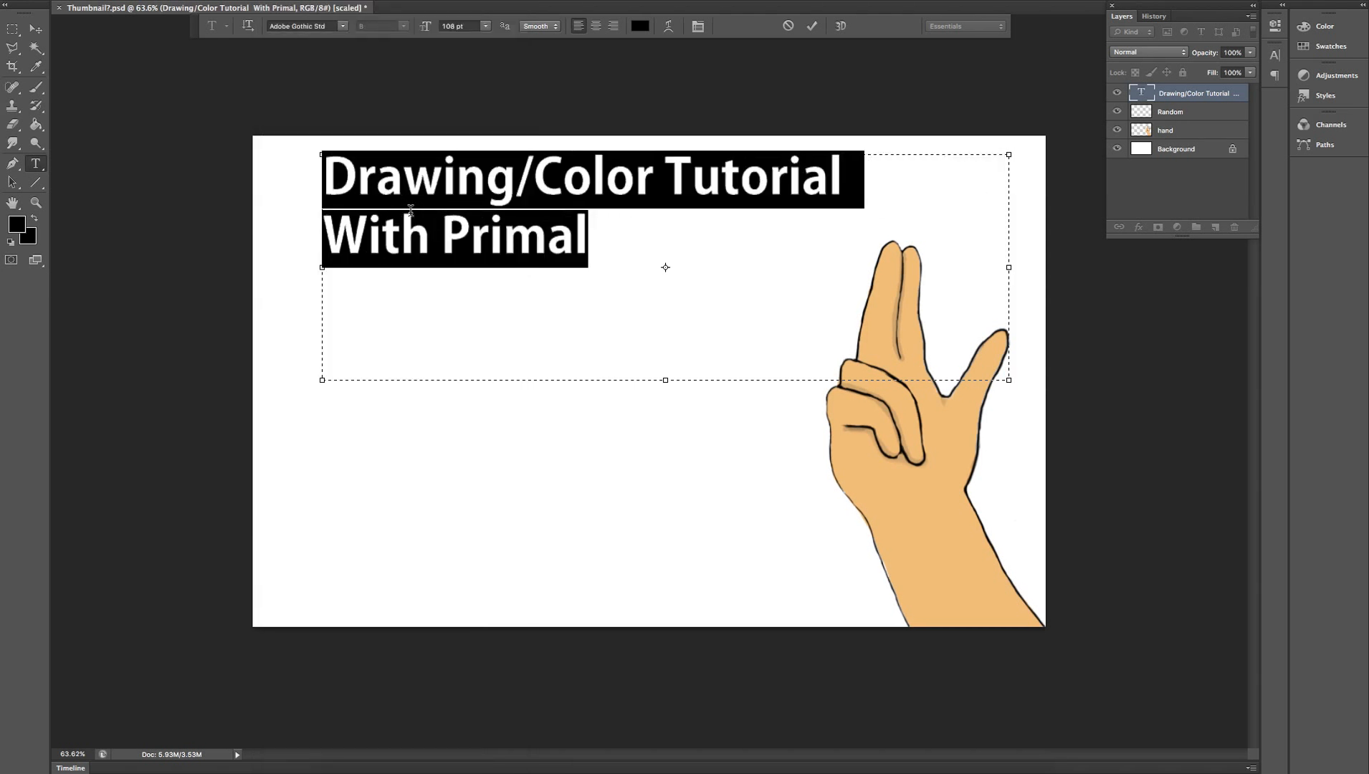
Set the whole title's font back to Ninja Naruto.
left_click(342, 31)
scroll(437, 469, "up", 5)
scroll(432, 471, "up", 15)
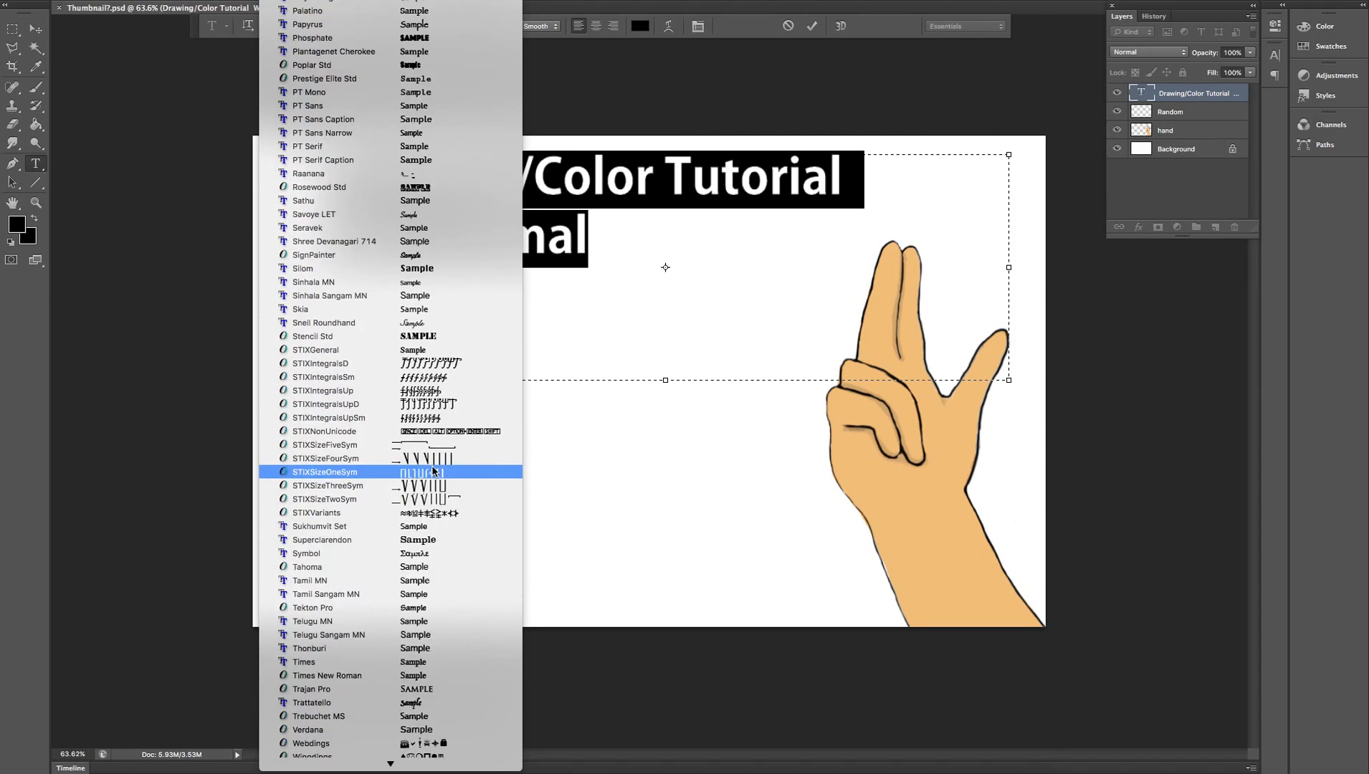
scroll(432, 471, "up", 8)
scroll(432, 471, "up", 15)
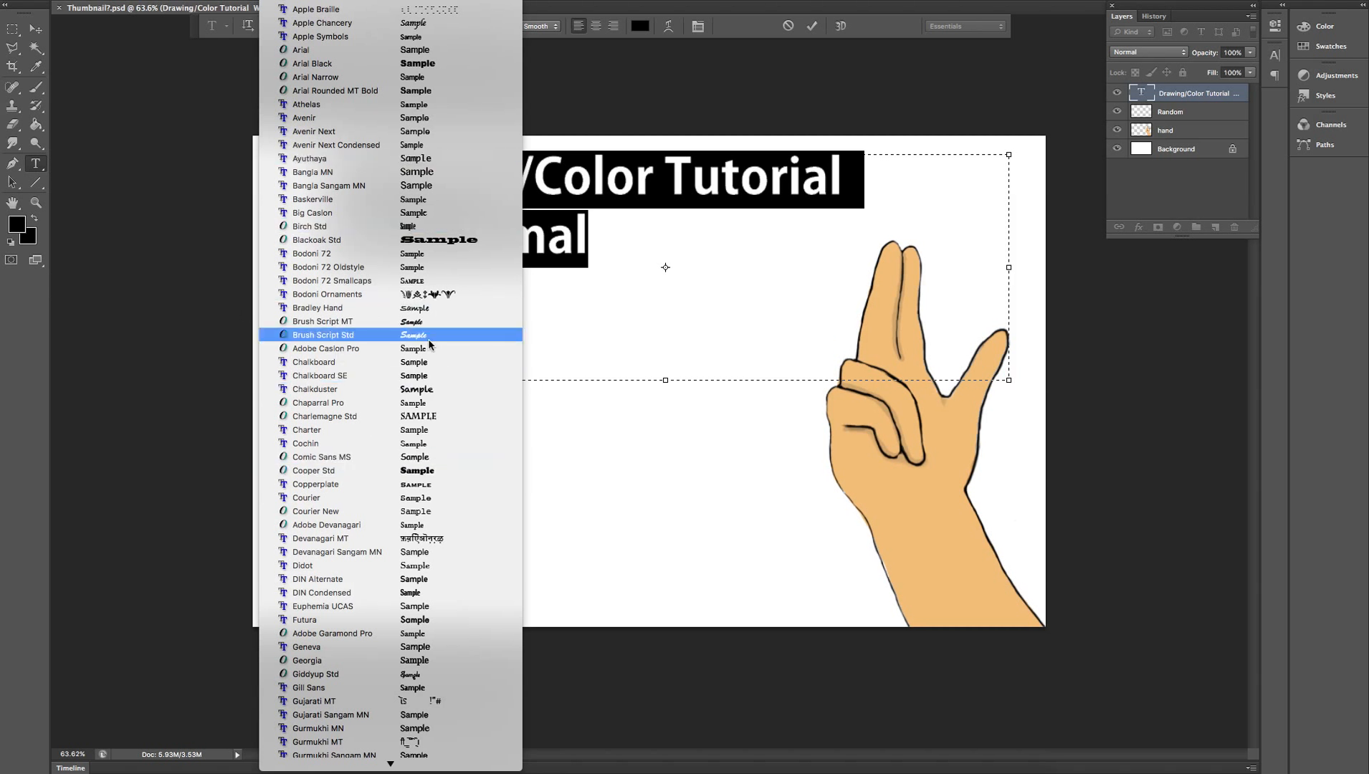
scroll(430, 344, "down", 6)
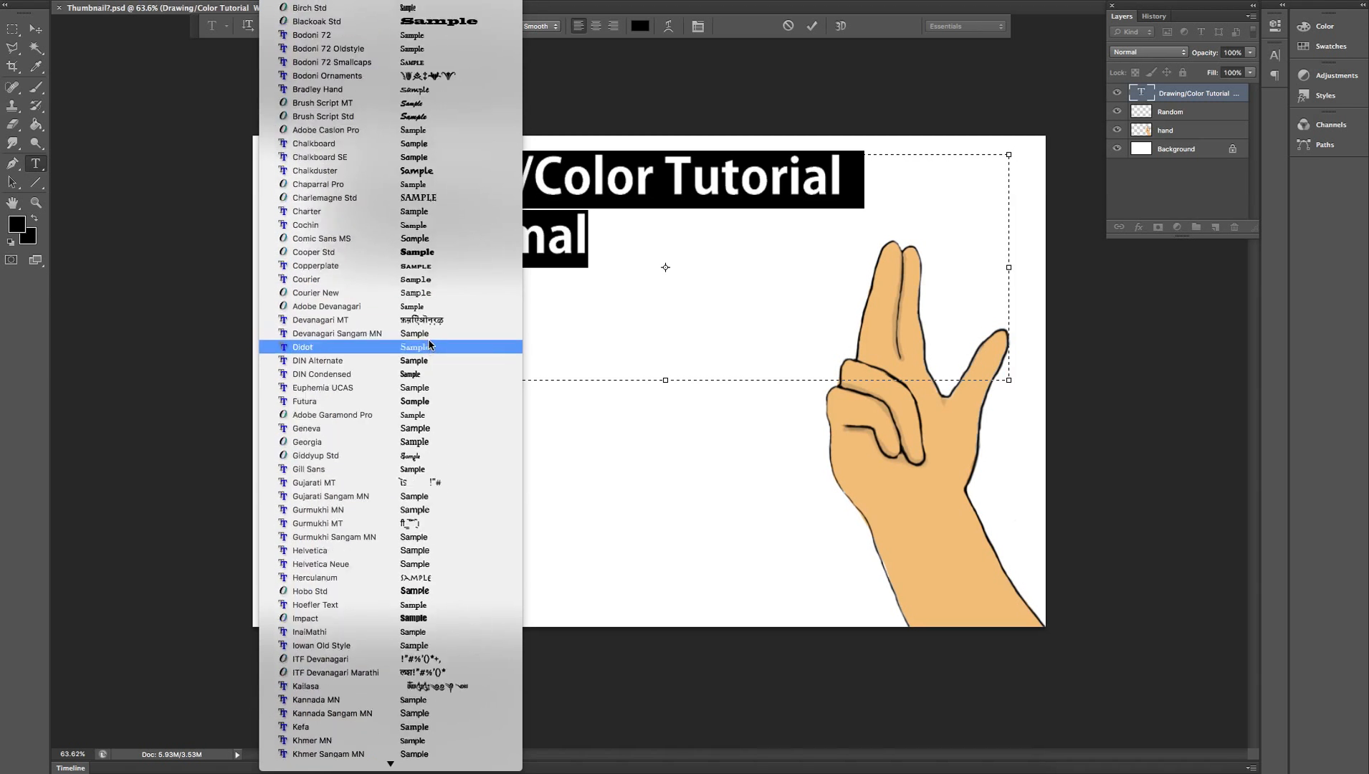
scroll(430, 345, "down", 10)
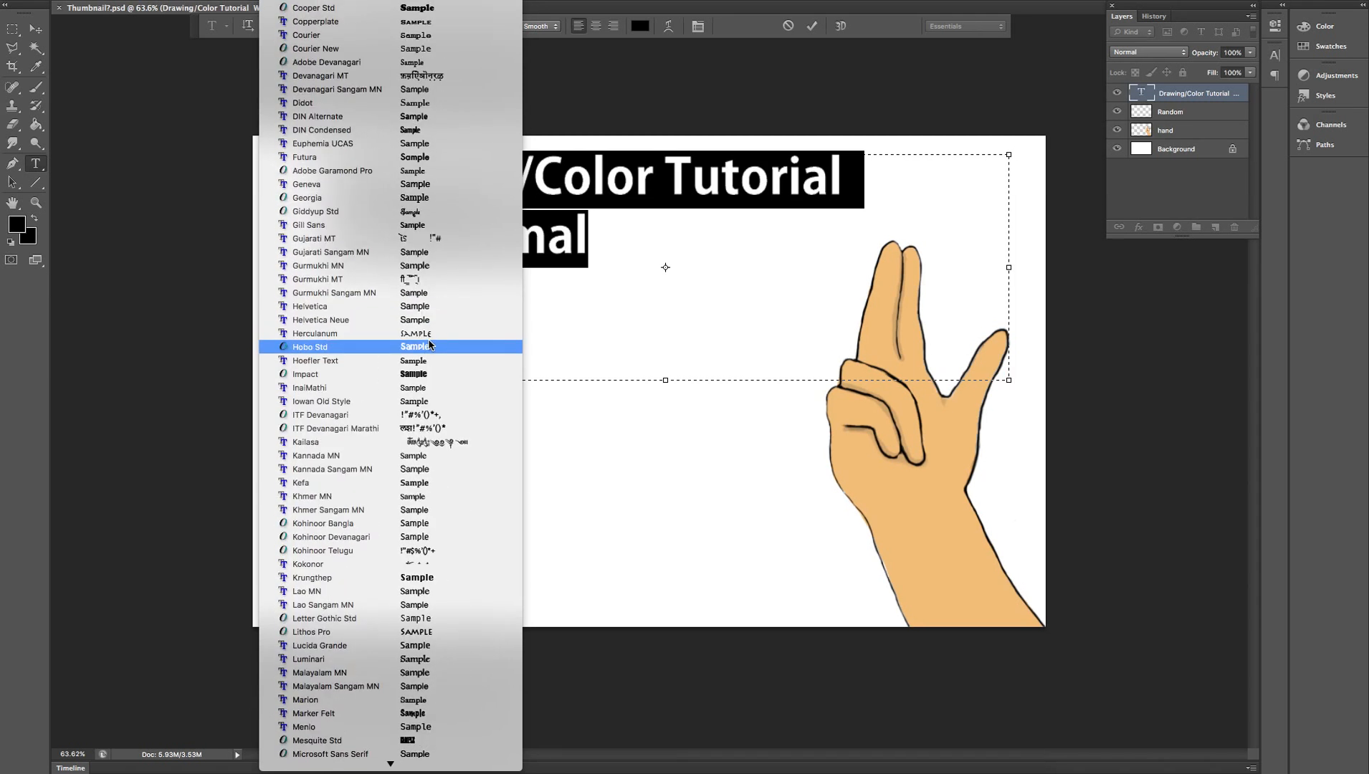
scroll(430, 345, "down", 1)
scroll(430, 345, "down", 2)
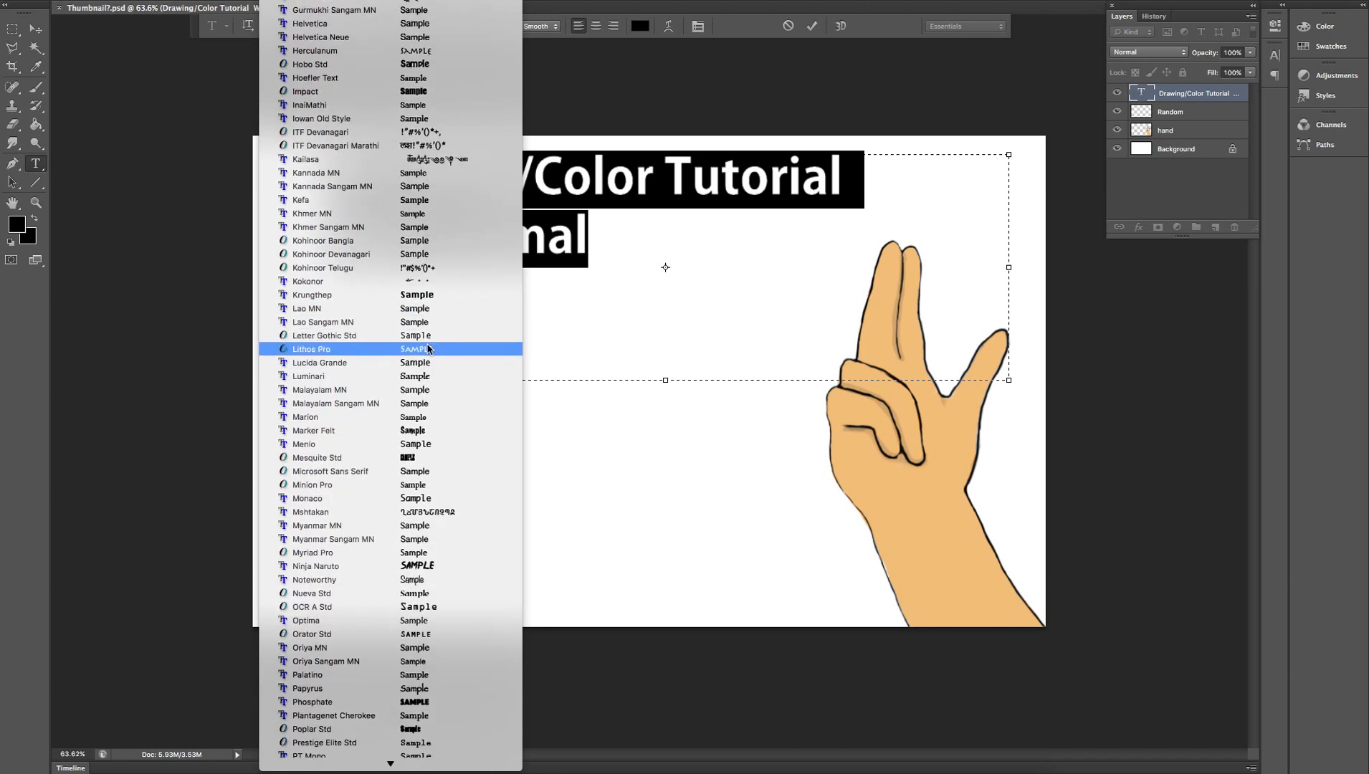
left_click(332, 567)
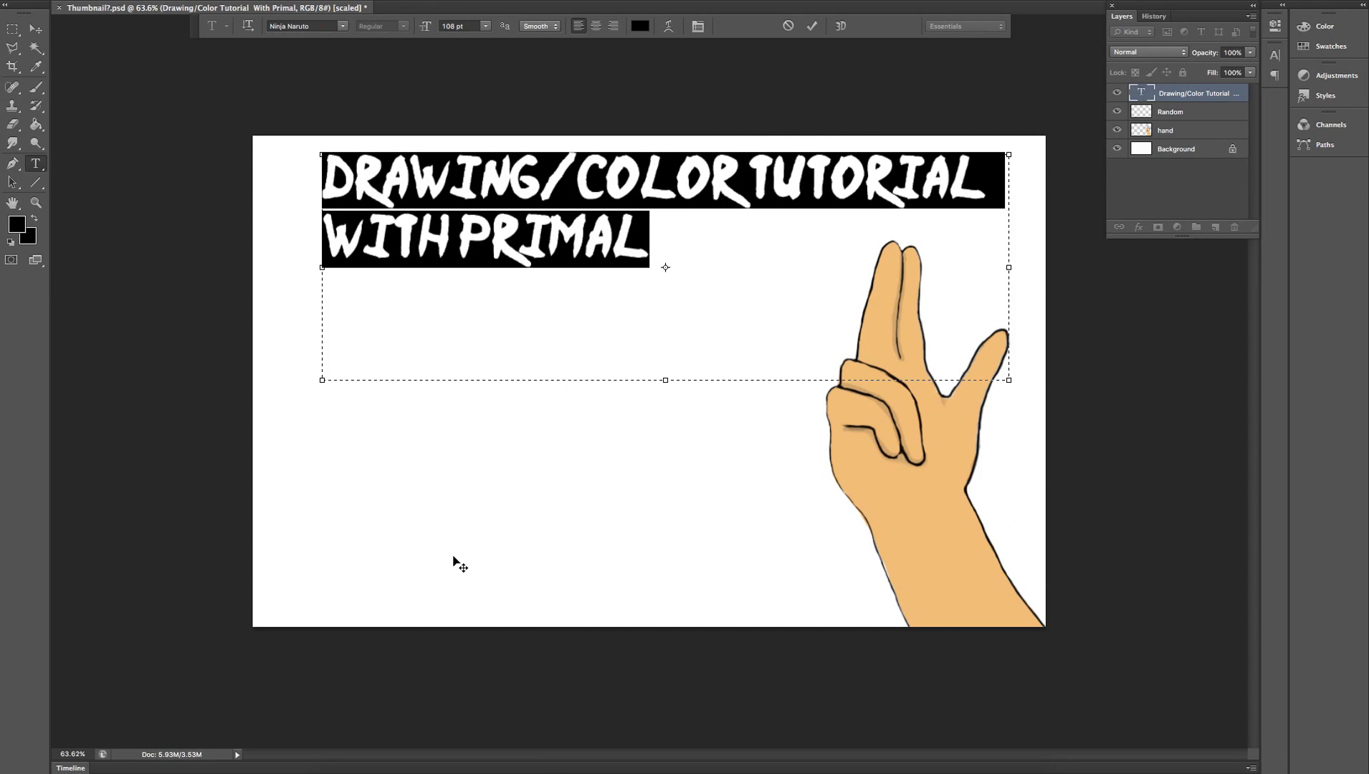
Try PHATMAN directly after PRIMAL in the title's second line, delete it again, and leave text editing.
left_click(666, 241)
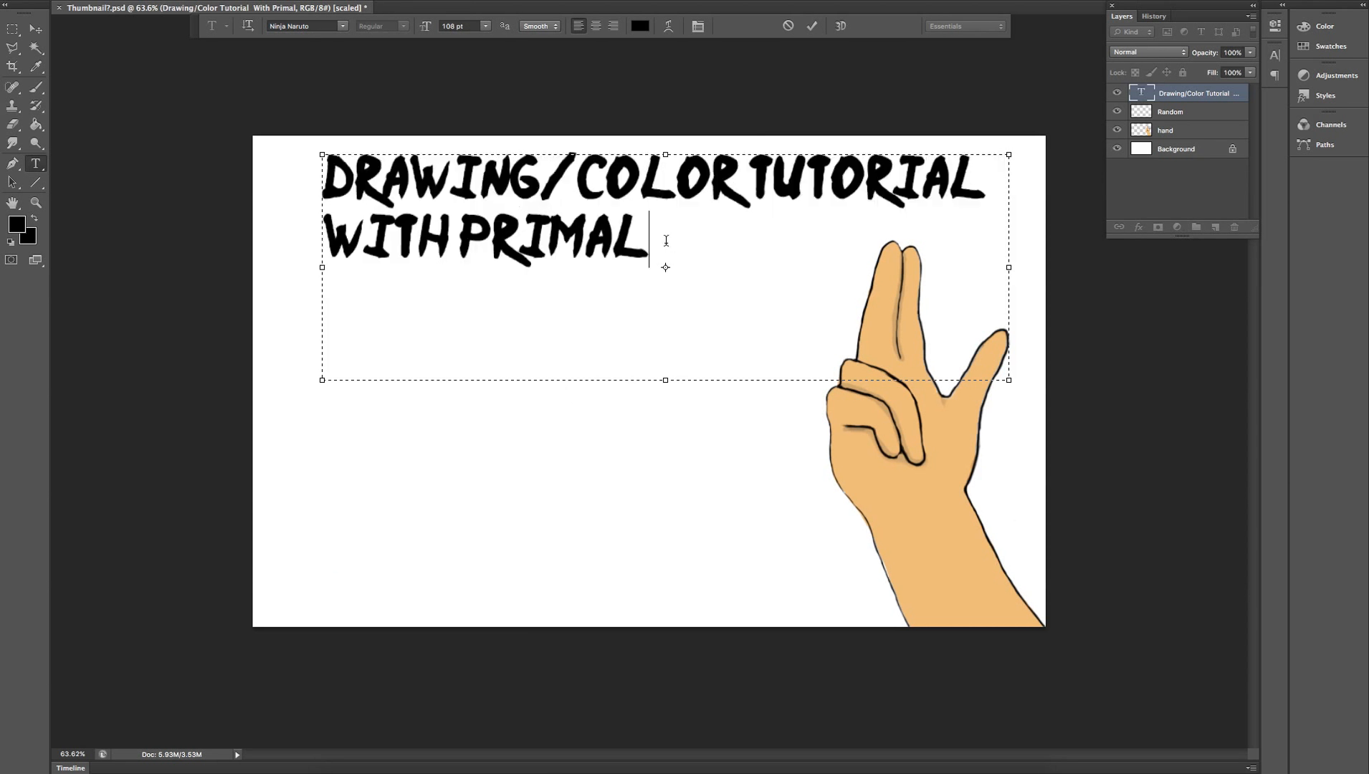
type("PHATMAN")
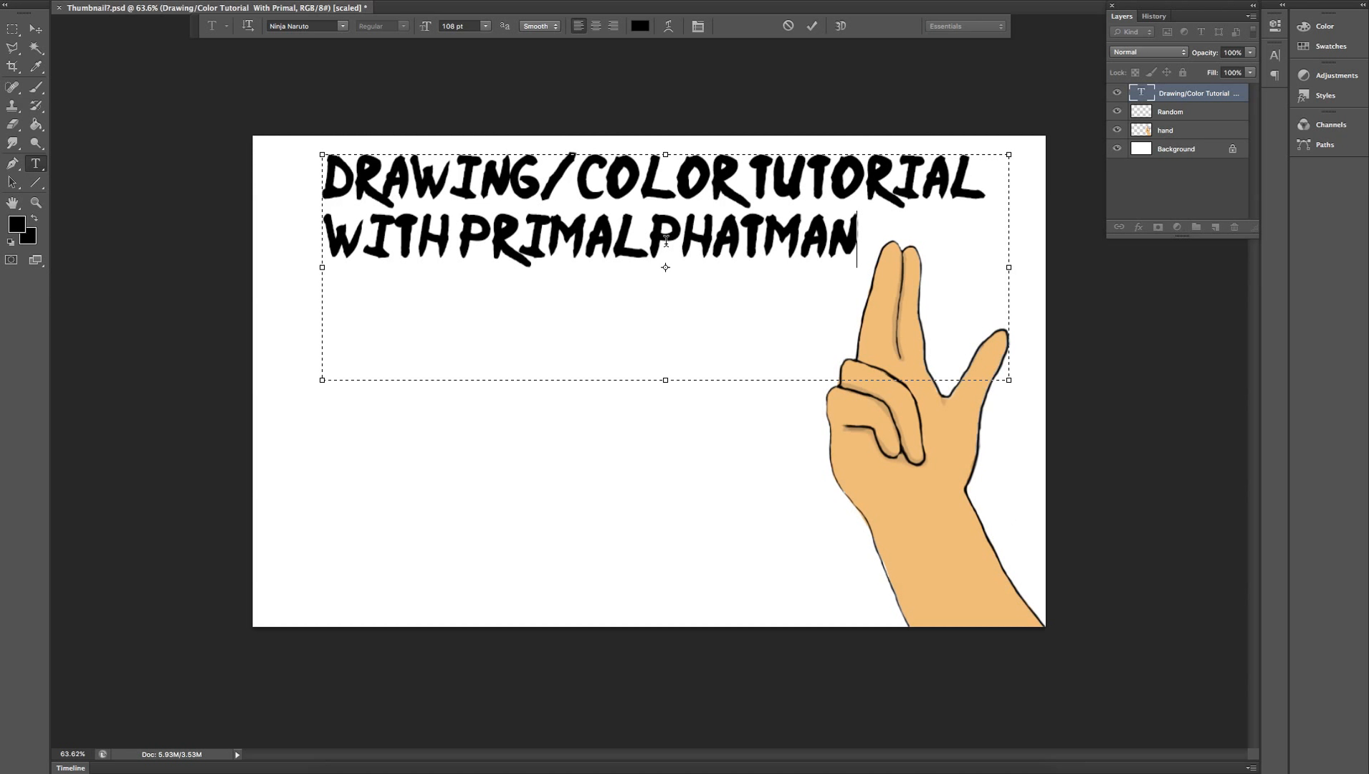
key("BackSpace")
key("BackSpace")
key("BackSpace")
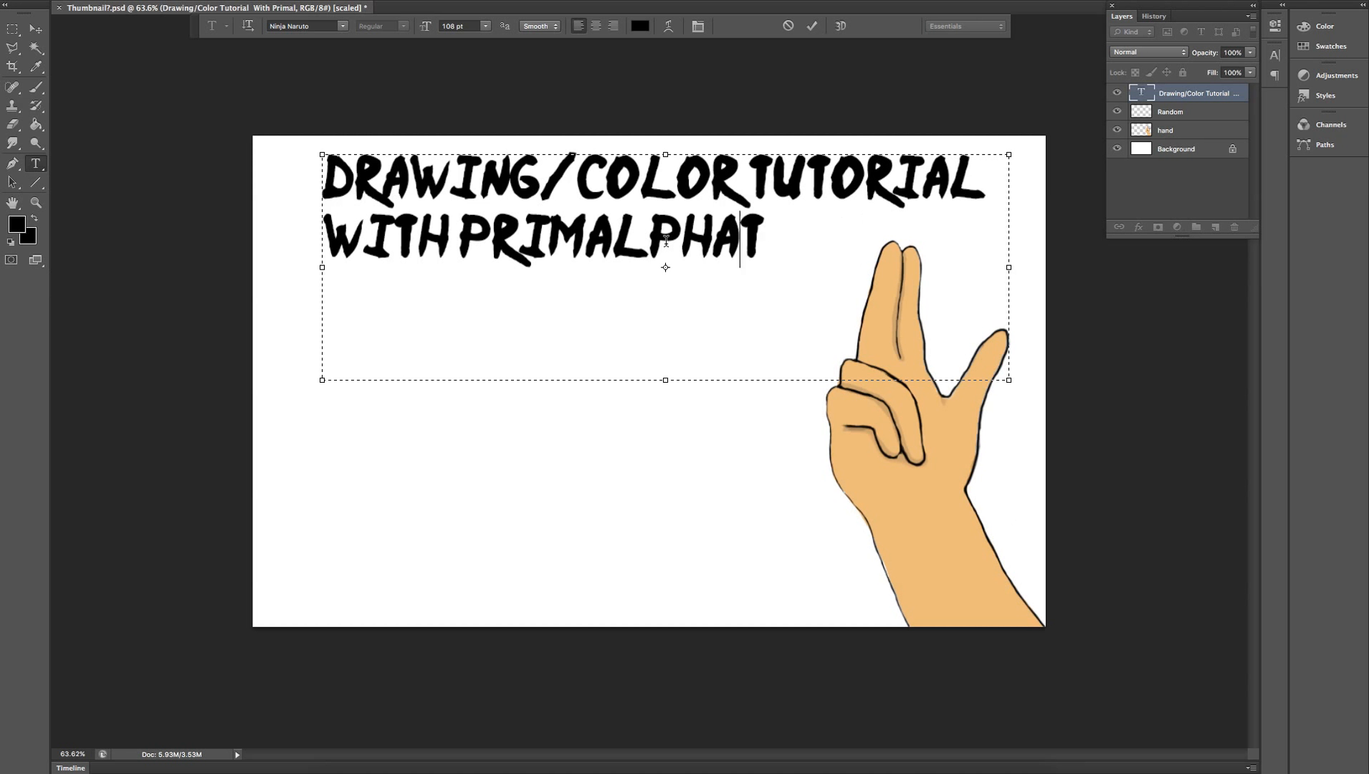
key("BackSpace")
key("BackSpace")
key("BackSpace")
key("BackSpace")
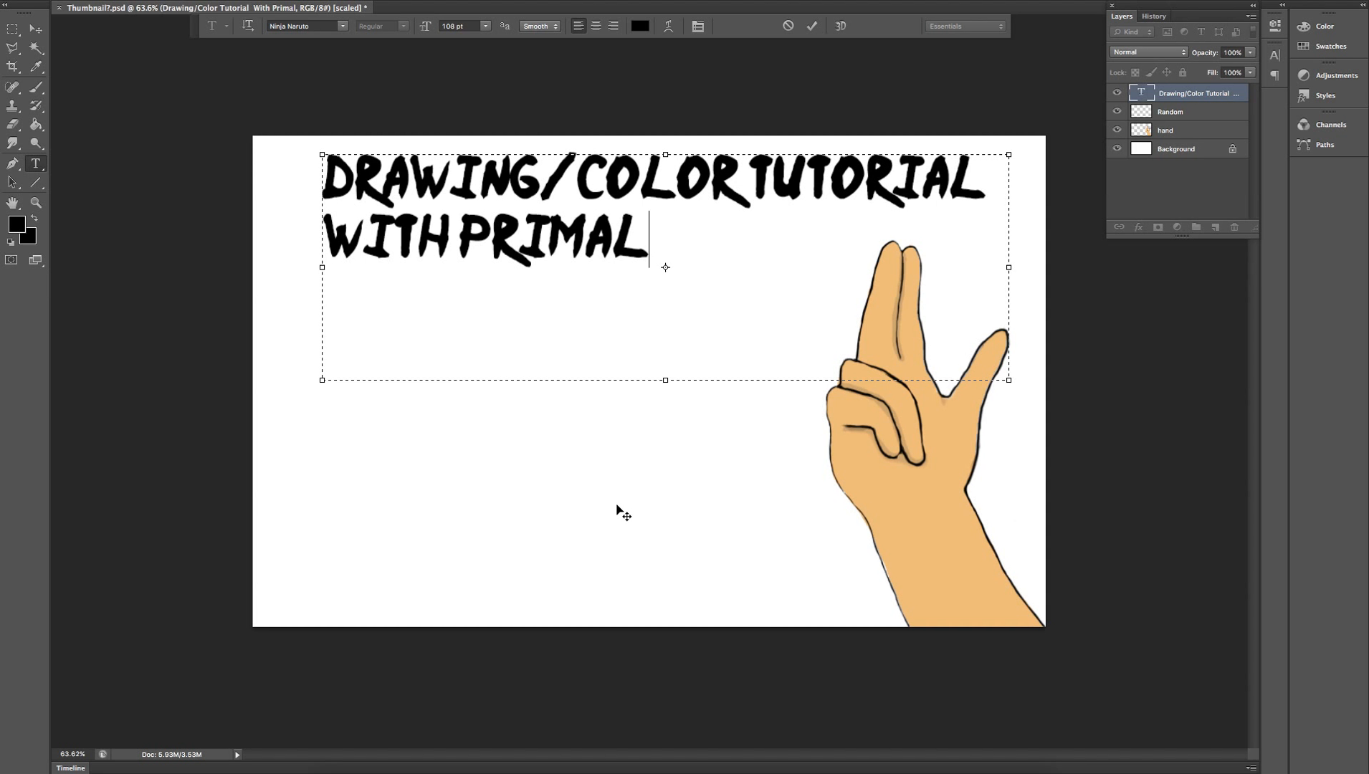
left_click(36, 29)
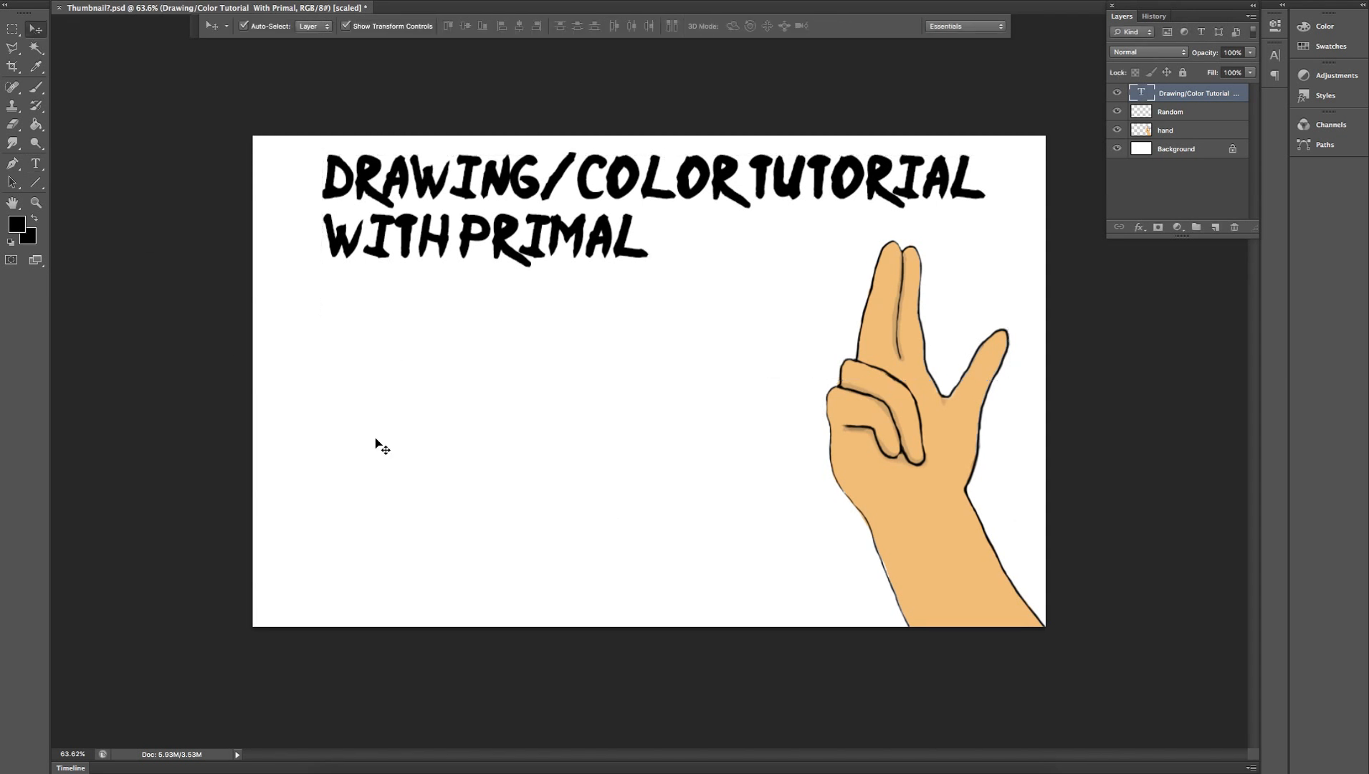
Rename the Random layer as The Drawing Tablet.
left_click(1201, 113)
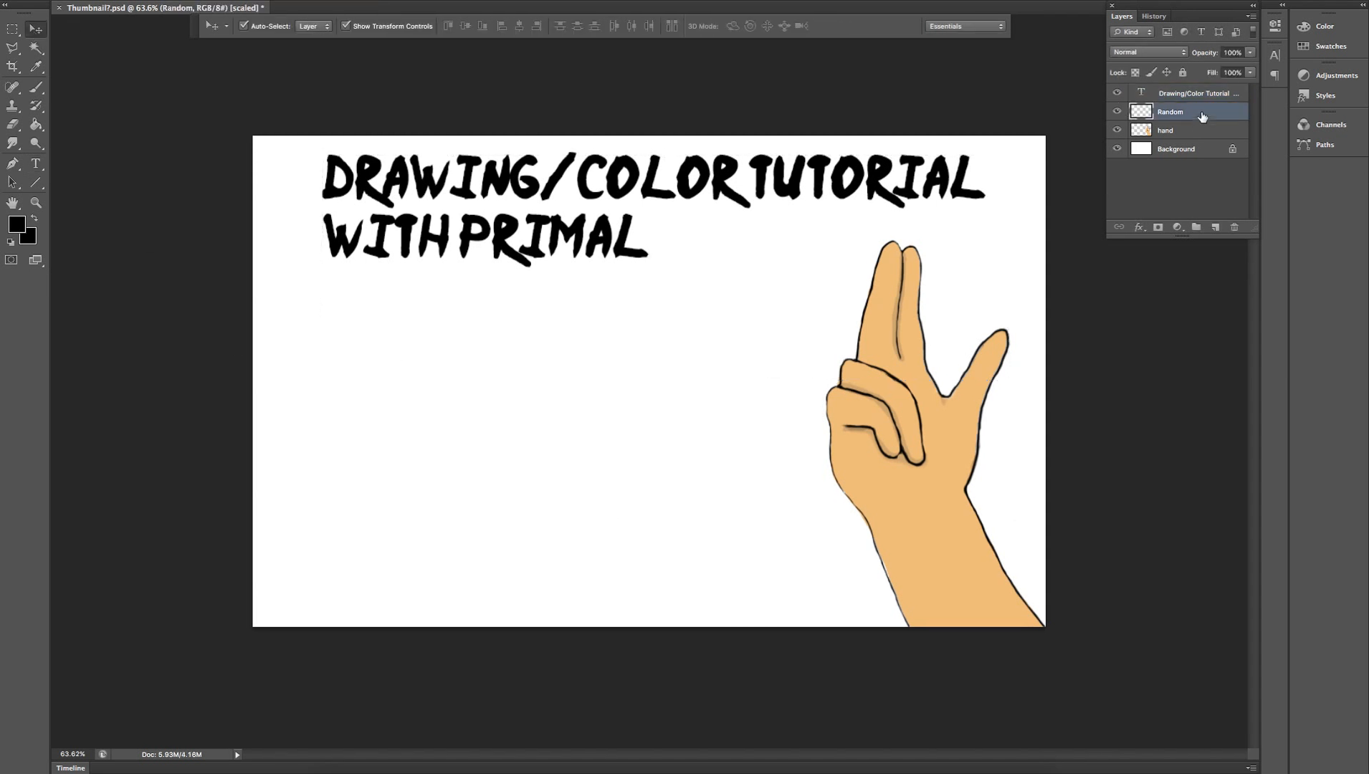
double_click(1174, 113)
type("The Drawing Tablet")
key("Return")
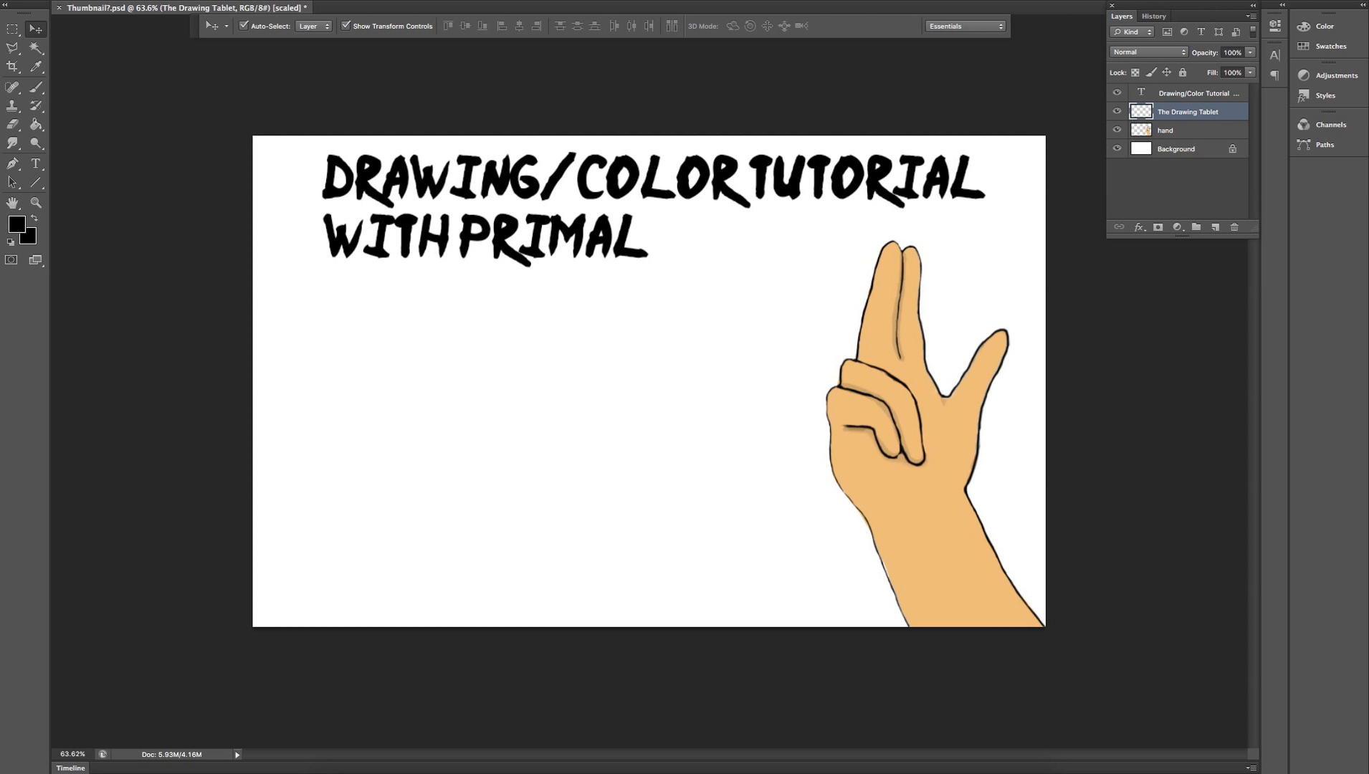
Draw a black rounded rectangle about 537 by 357 px with a 10 px radius in the canvas's lower left half, on The Drawing Tablet layer.
left_click(12, 243)
left_click(36, 88)
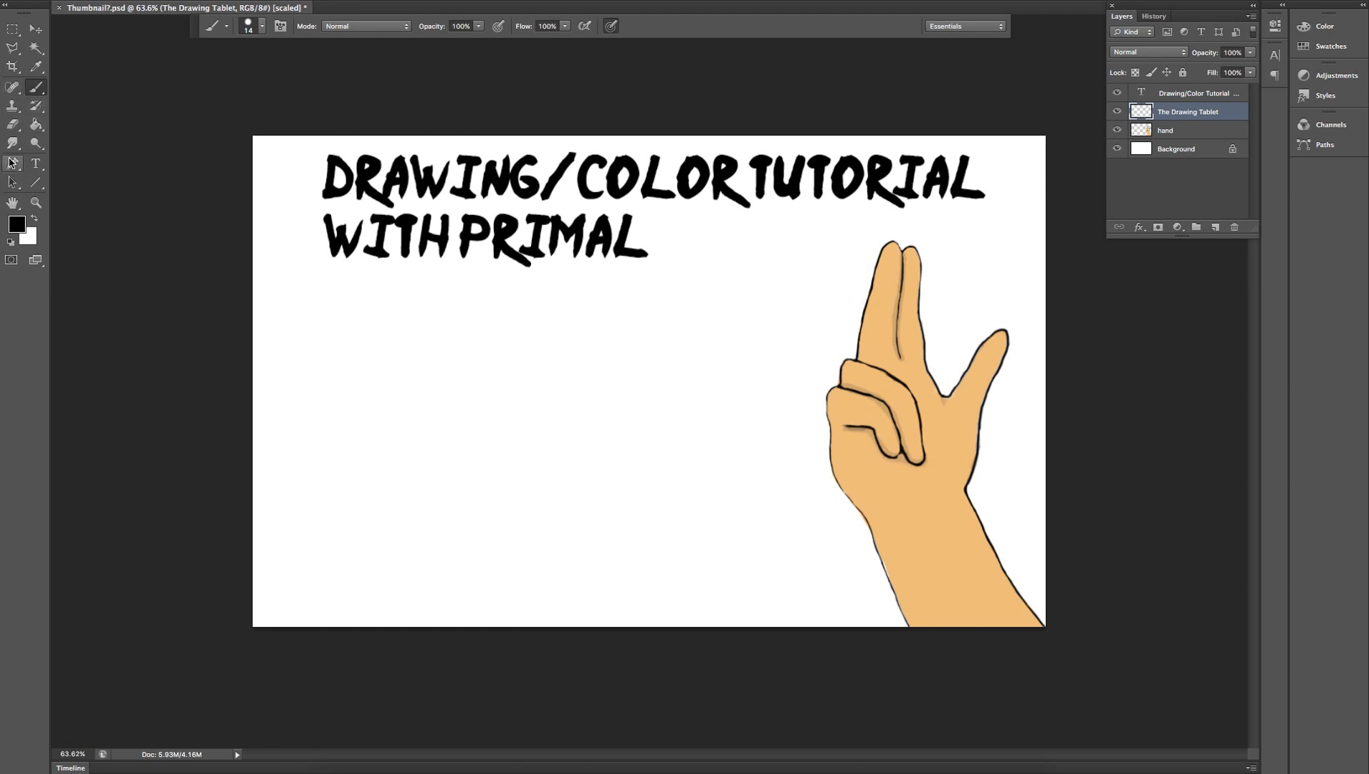
left_click(36, 182)
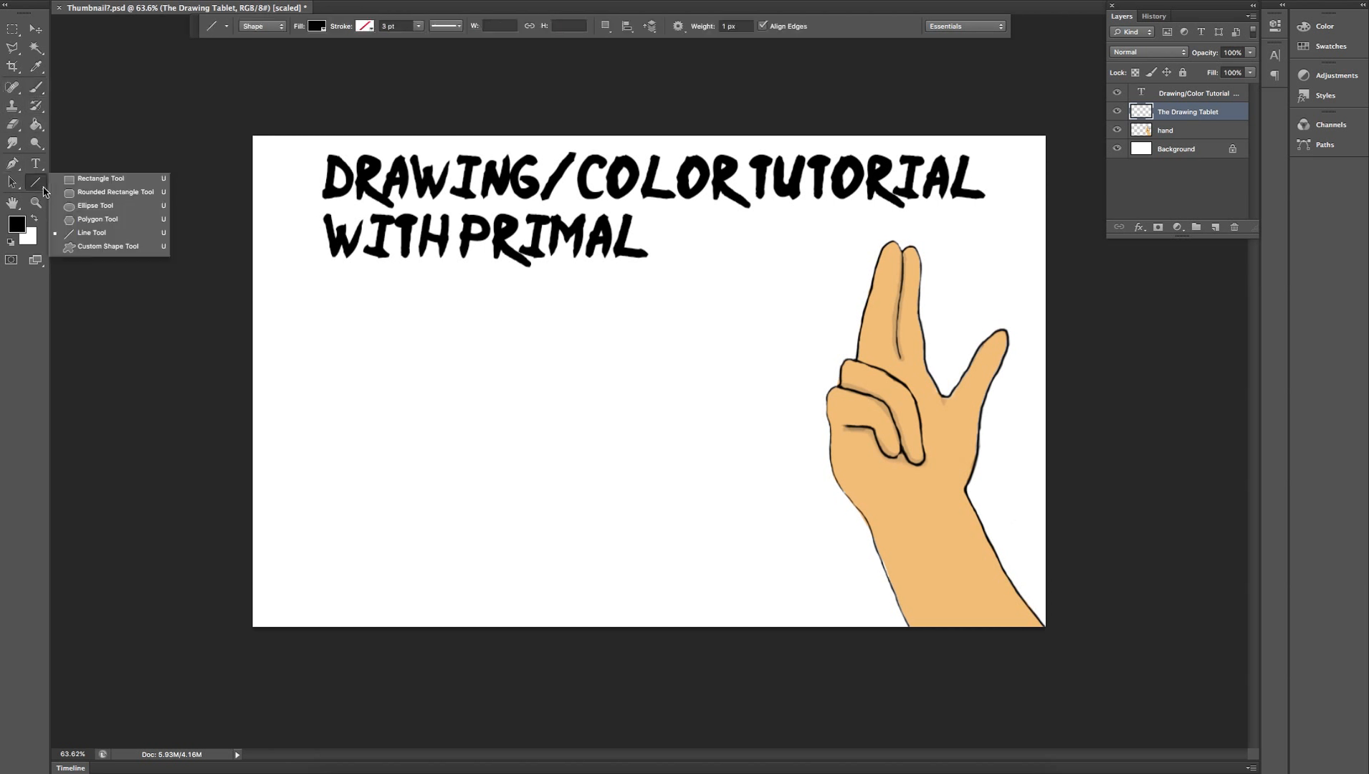
left_click(106, 192)
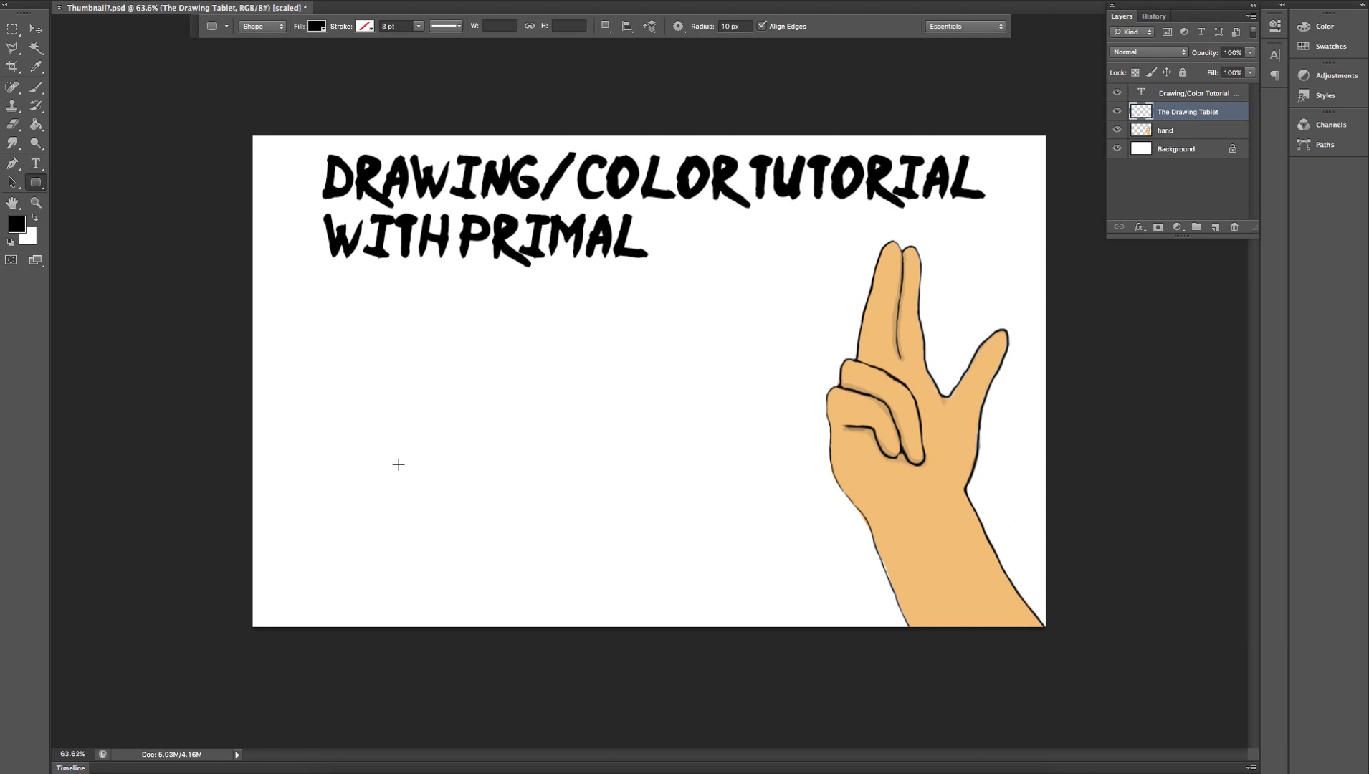
left_click_drag(408, 445, 628, 606)
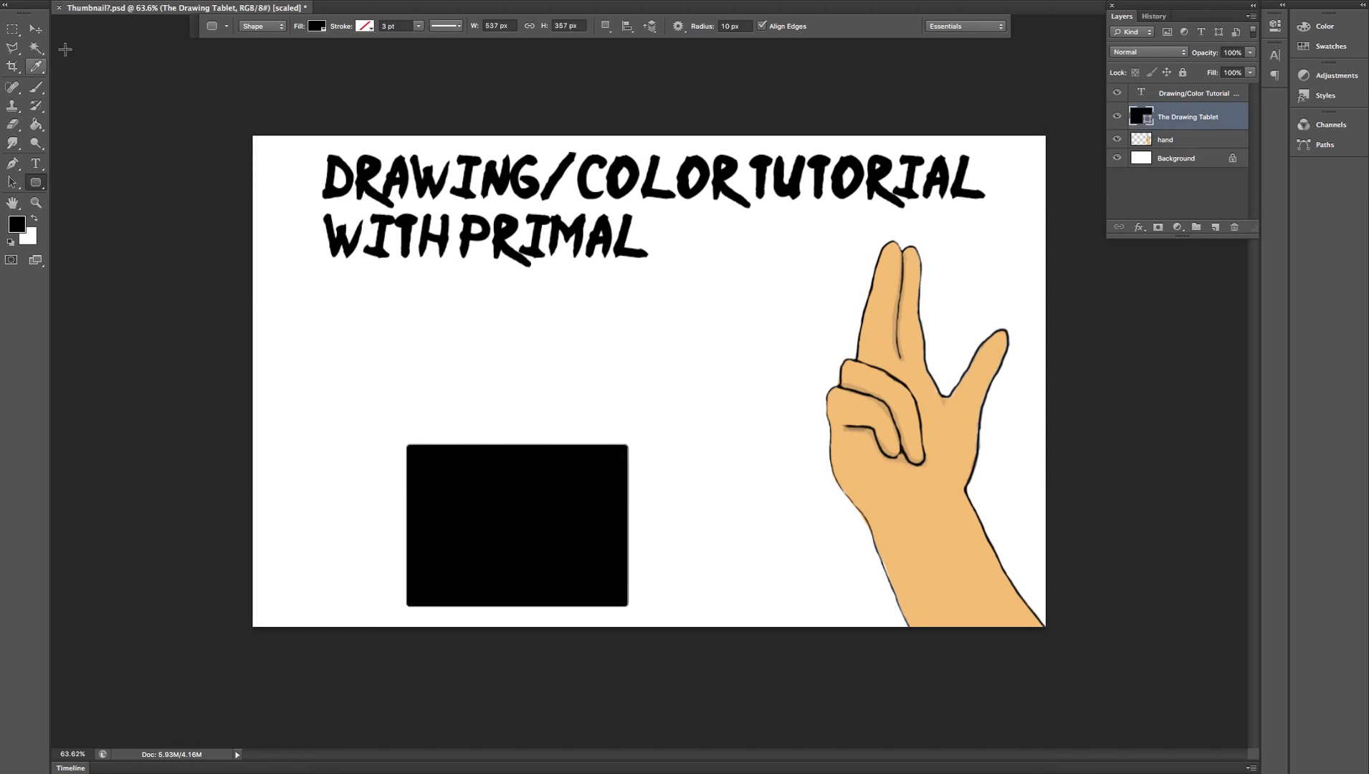
Rasterize the black rounded rectangle and move it slightly up and right, below the title.
left_click(36, 87)
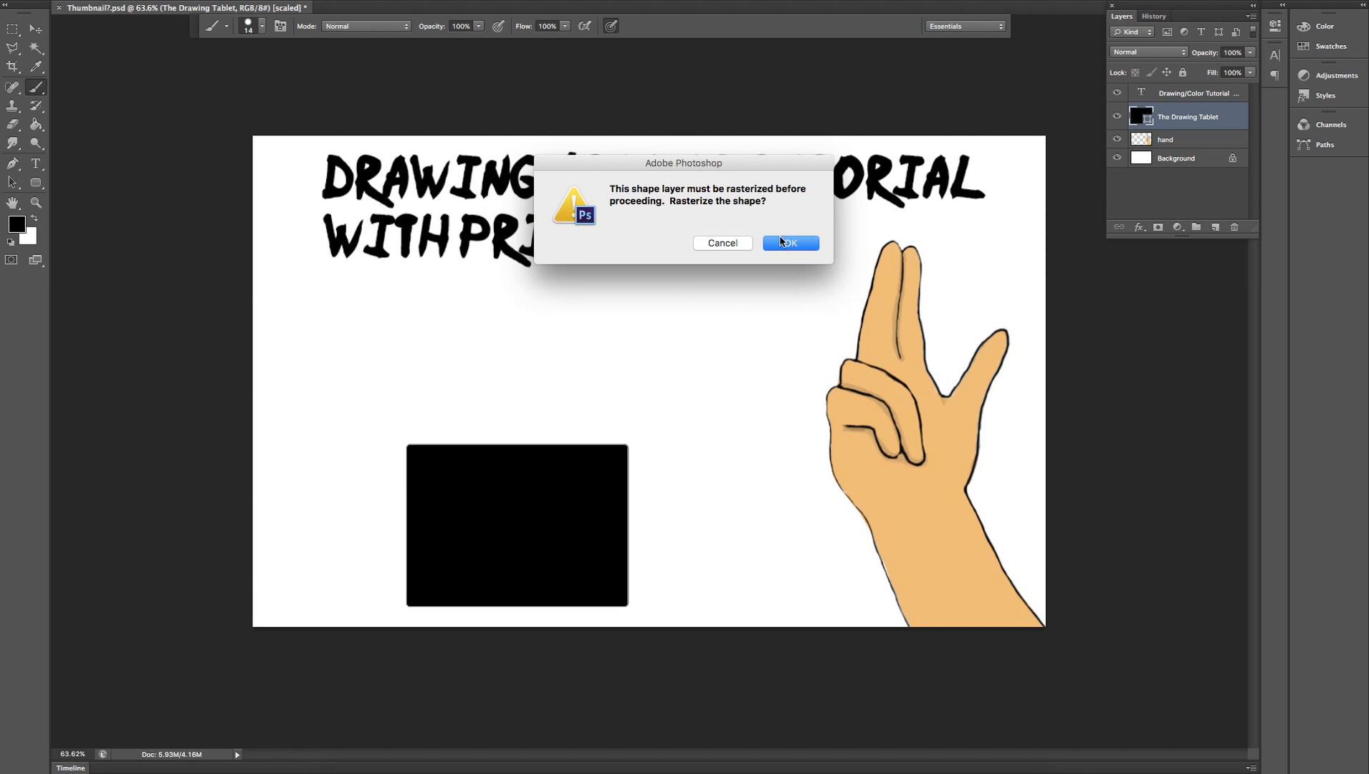
left_click(782, 243)
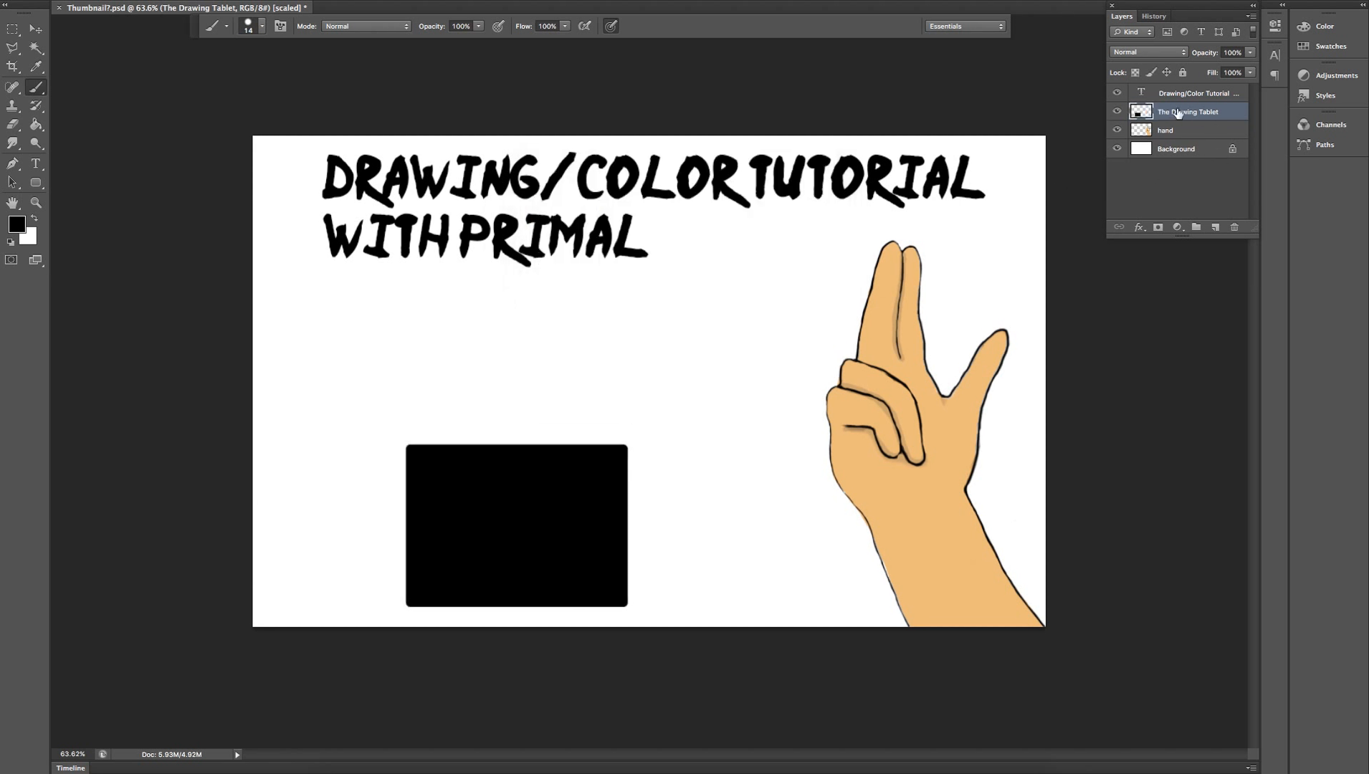
left_click(35, 29)
mouse_move(571, 565)
left_mouse_down()
mouse_move(582, 502)
mouse_move(607, 506)
left_mouse_up()
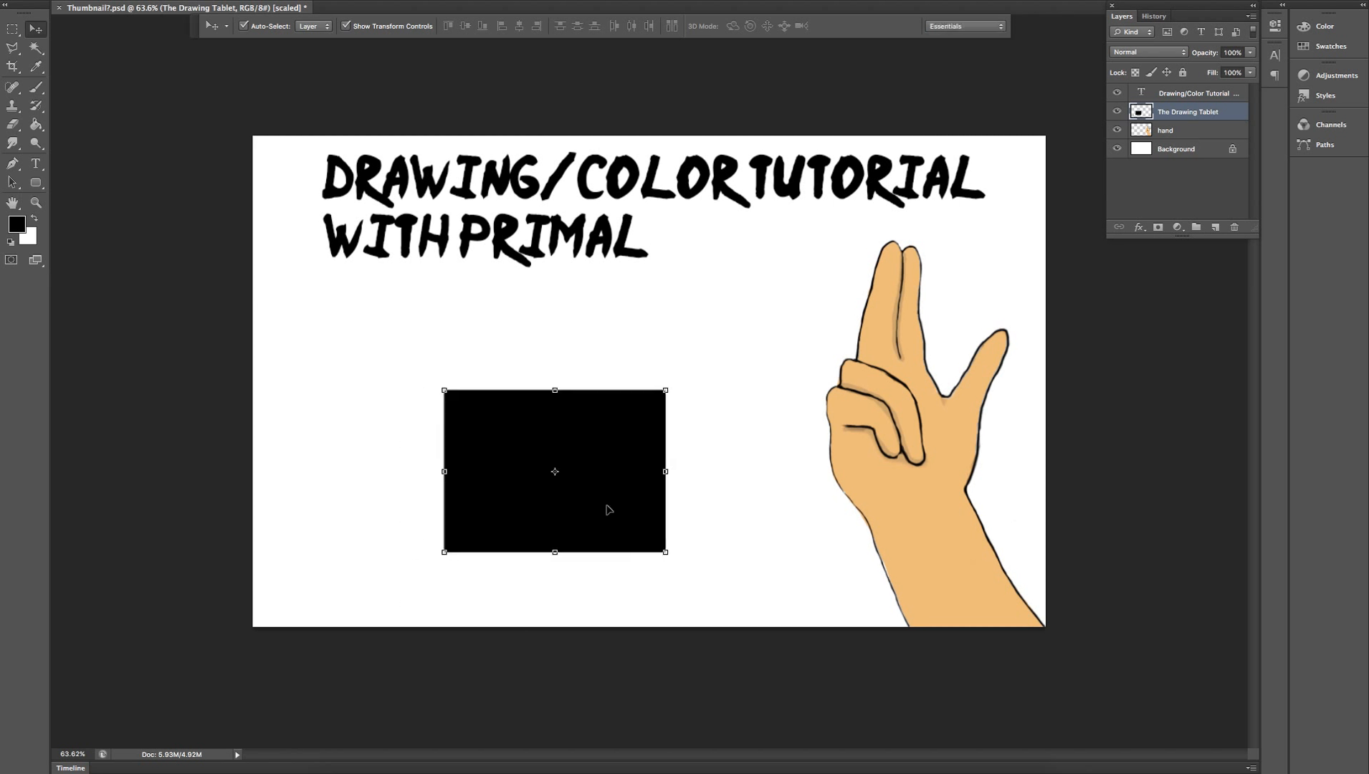
right_click(622, 505)
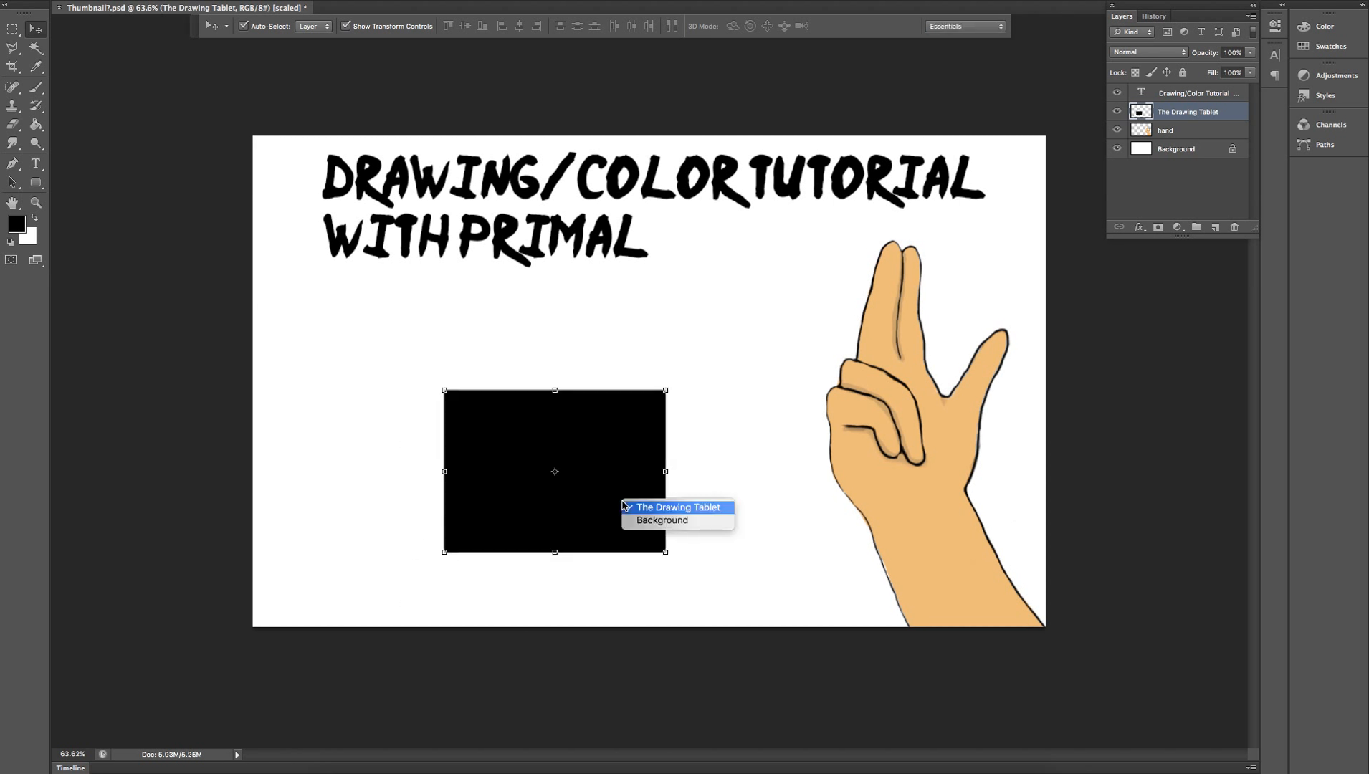
left_click(764, 448)
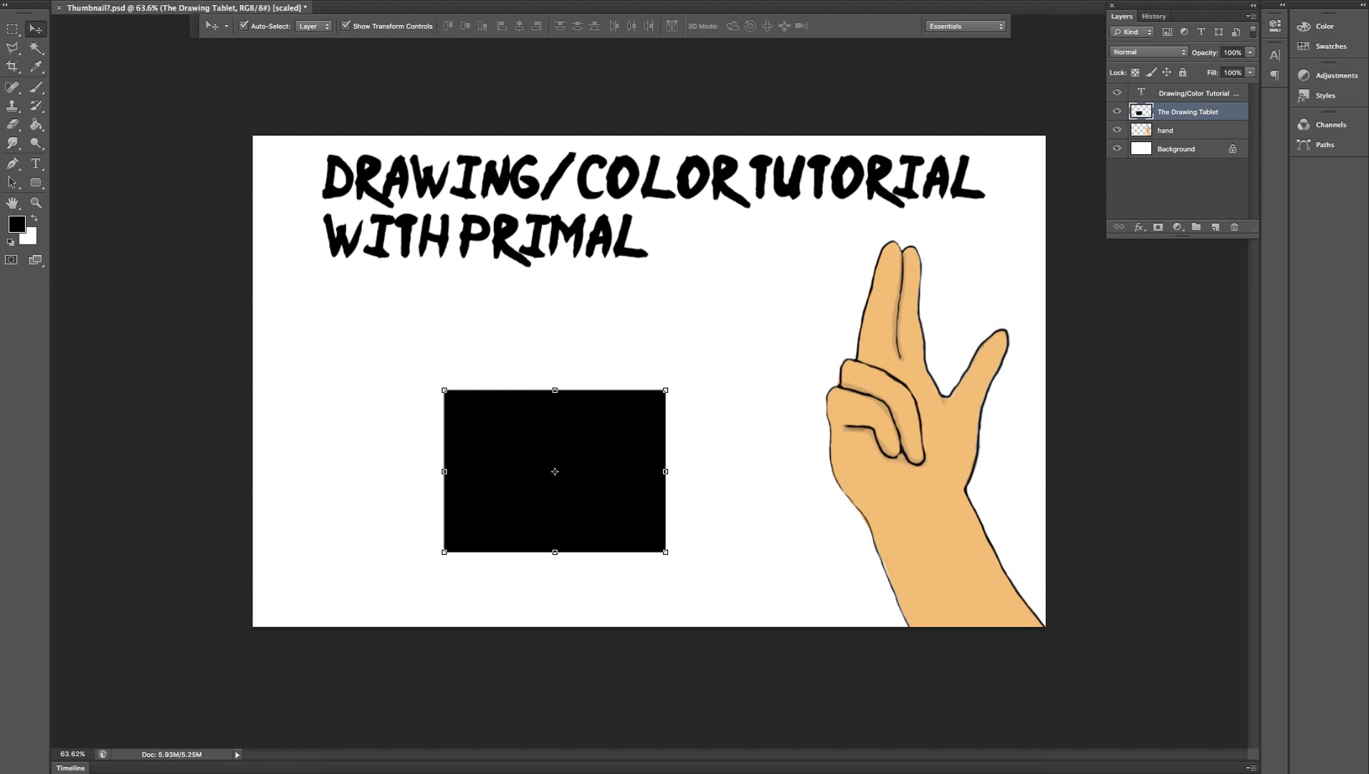
left_click(174, 0)
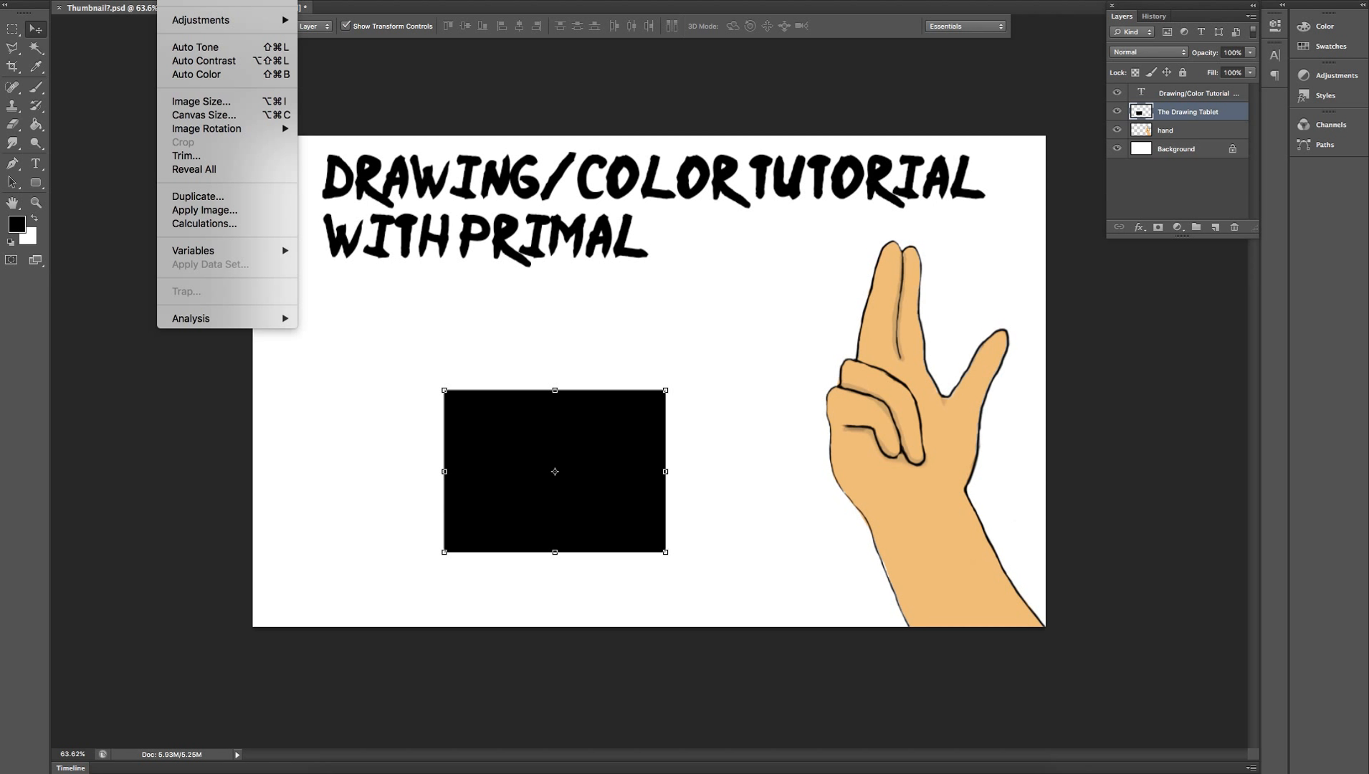
mouse_move(142, 0)
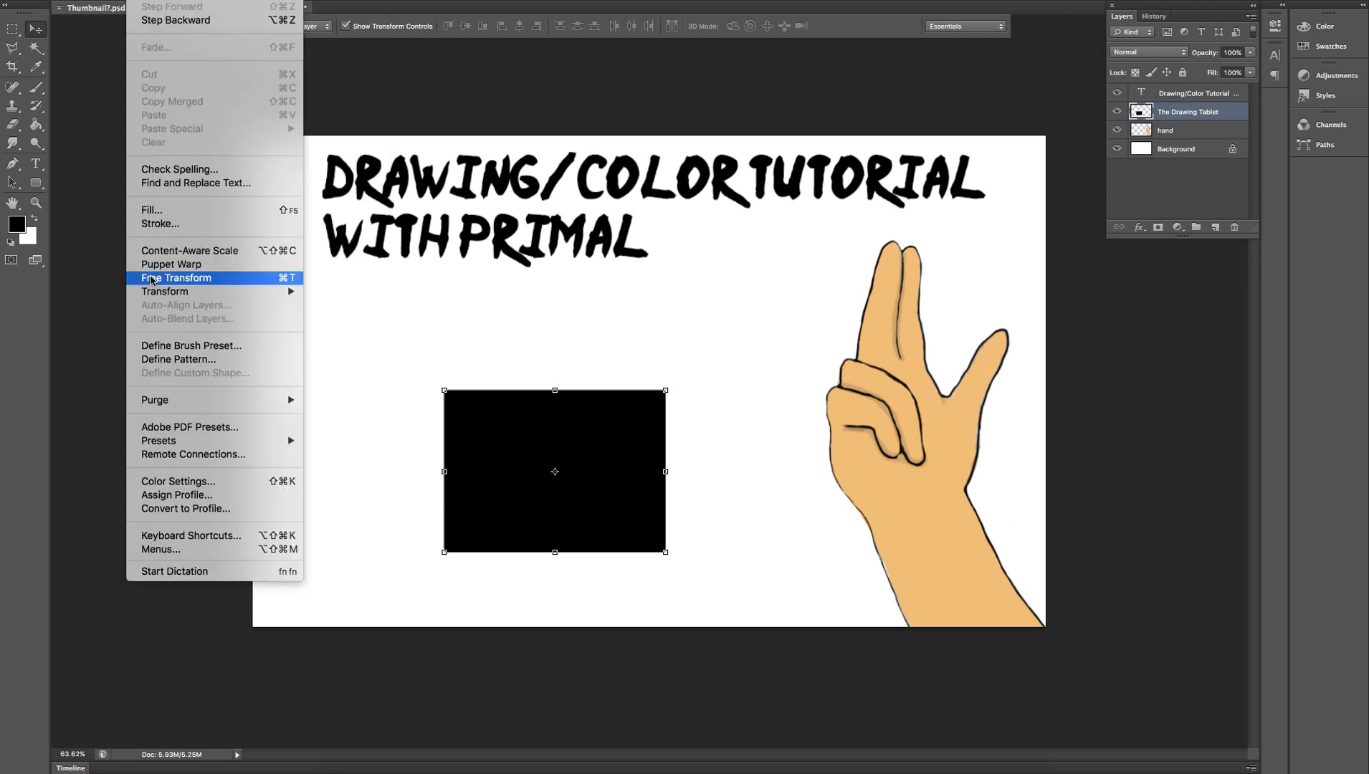
mouse_move(182, 293)
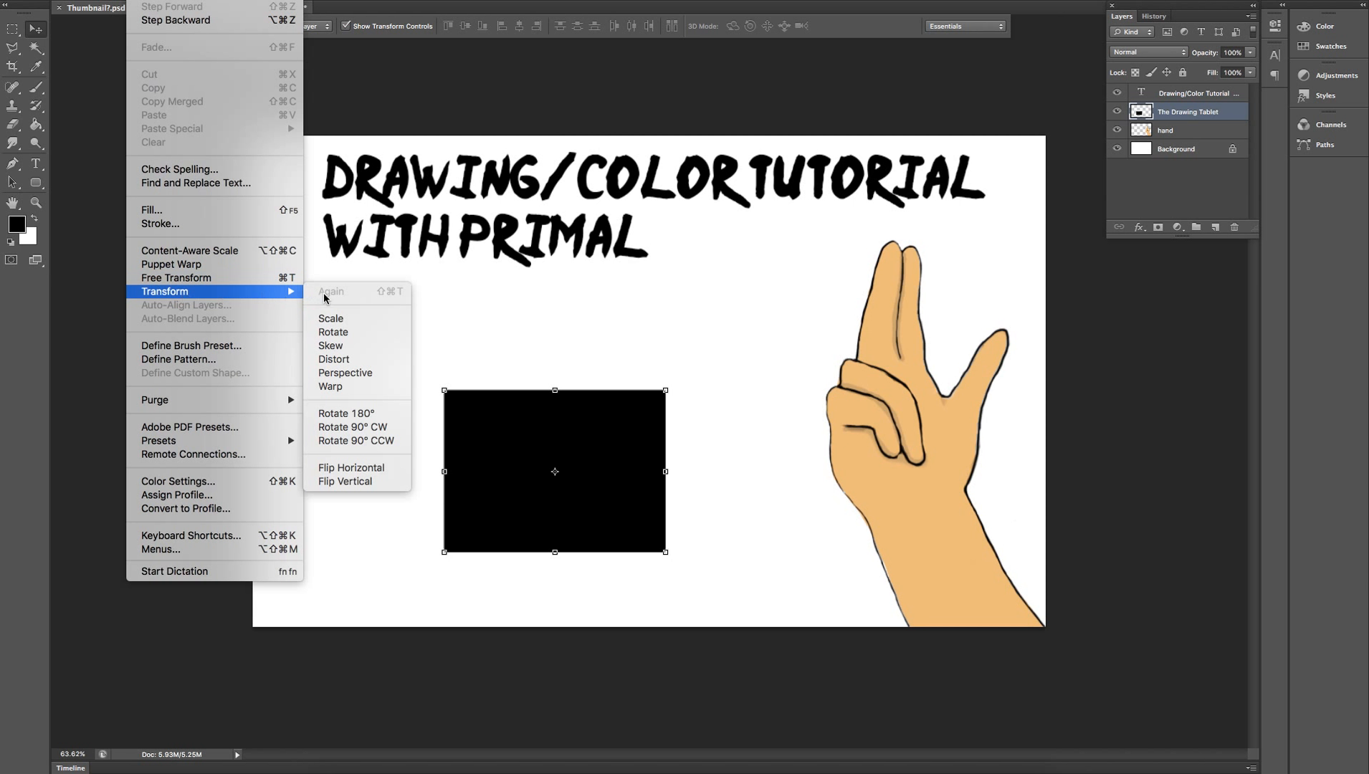
left_click(336, 387)
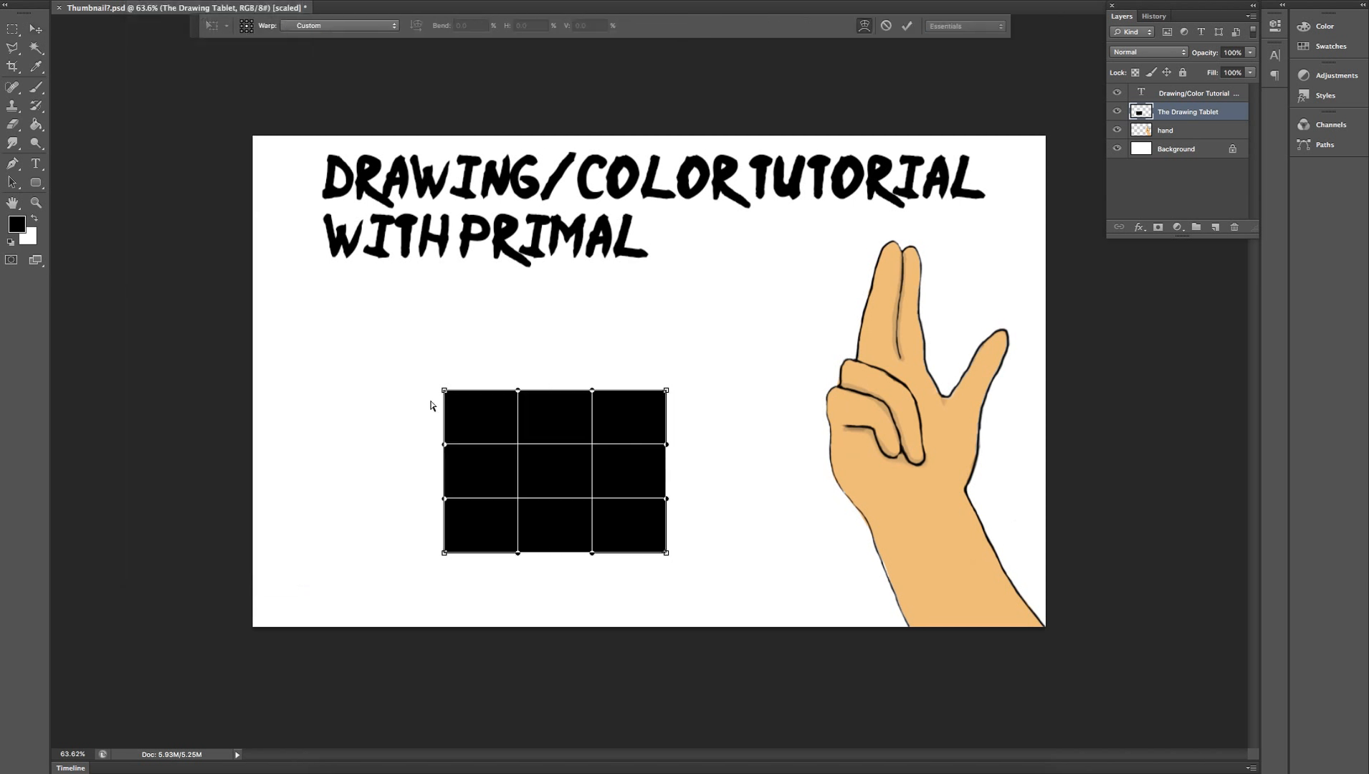
mouse_move(539, 400)
left_mouse_down()
mouse_move(524, 402)
mouse_move(545, 406)
left_mouse_up()
key("ctrl+z")
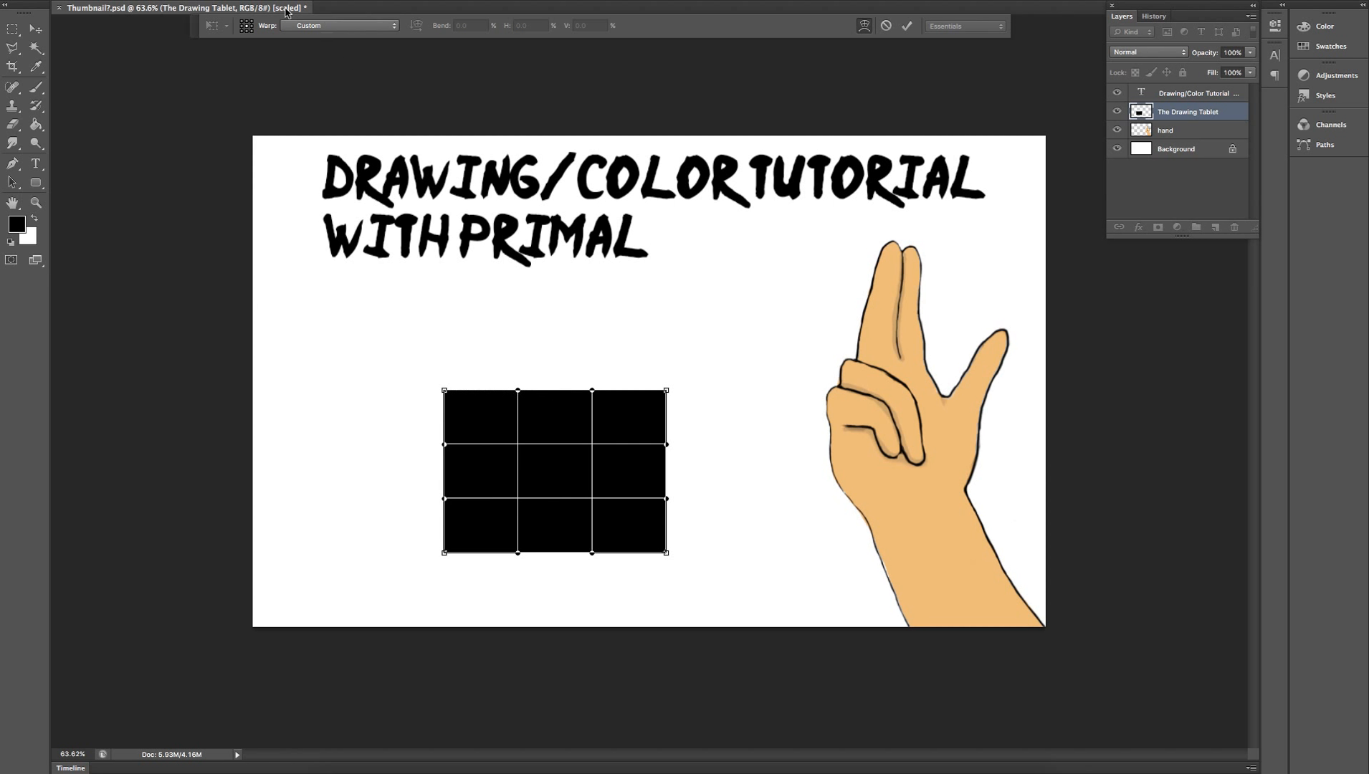
left_click(328, 28)
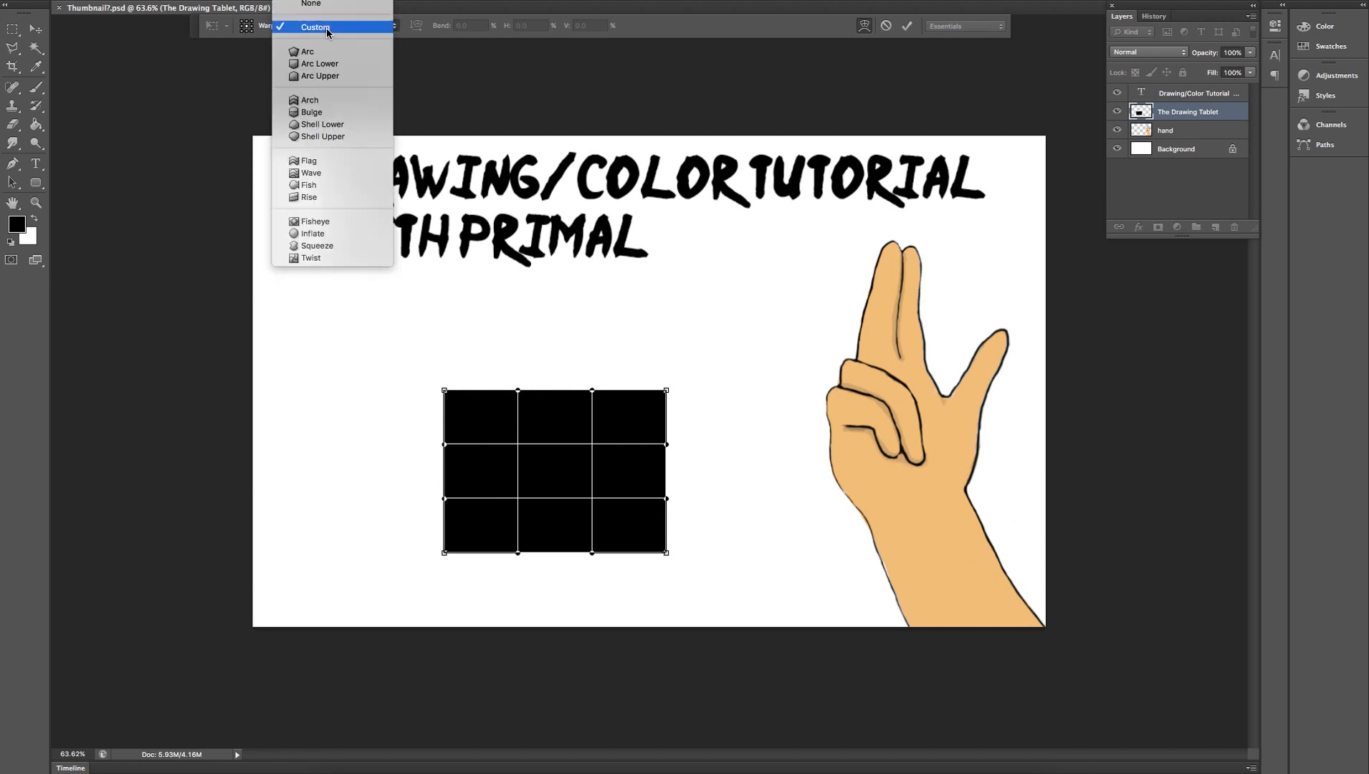
left_click(434, 39)
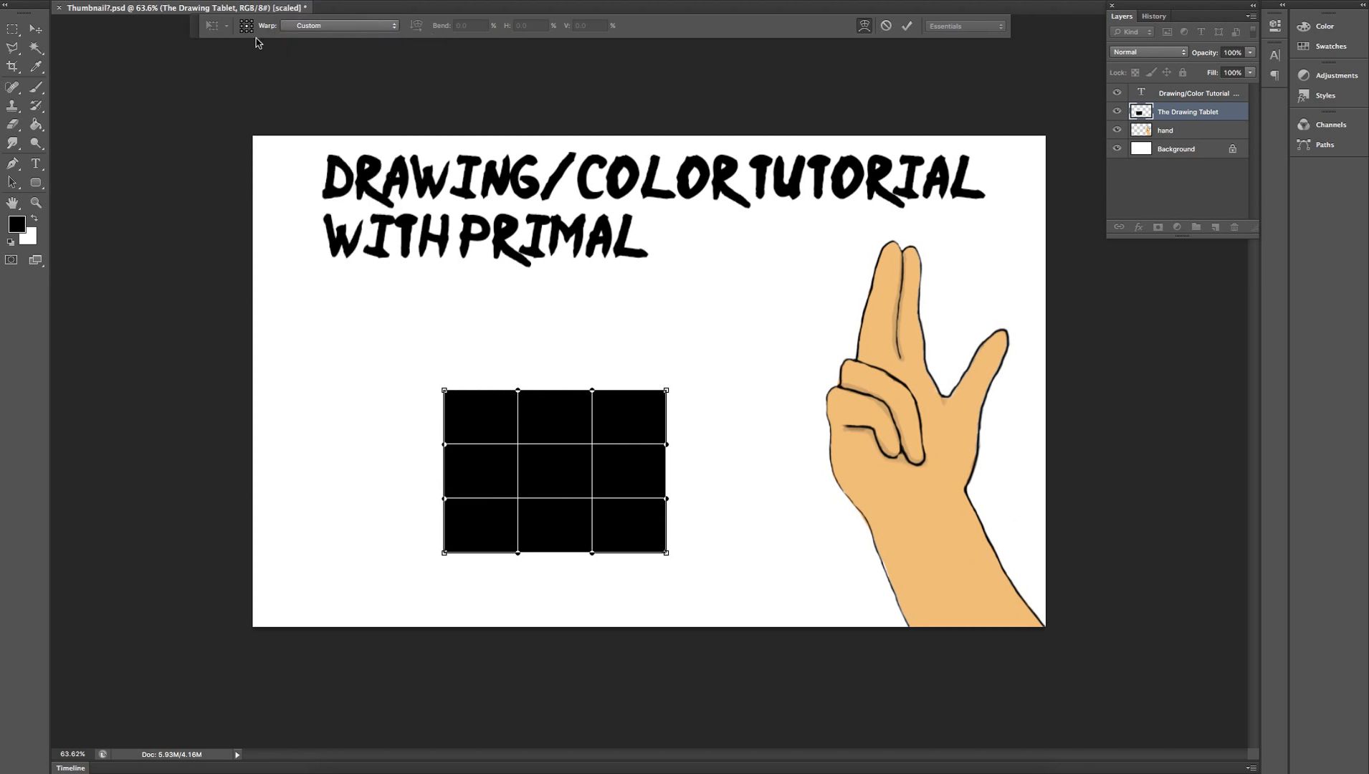
Move the black rounded rectangle slightly right and skew both upper corners leftward, making it a parallelogram slanted about 16 degrees.
left_click(144, 0)
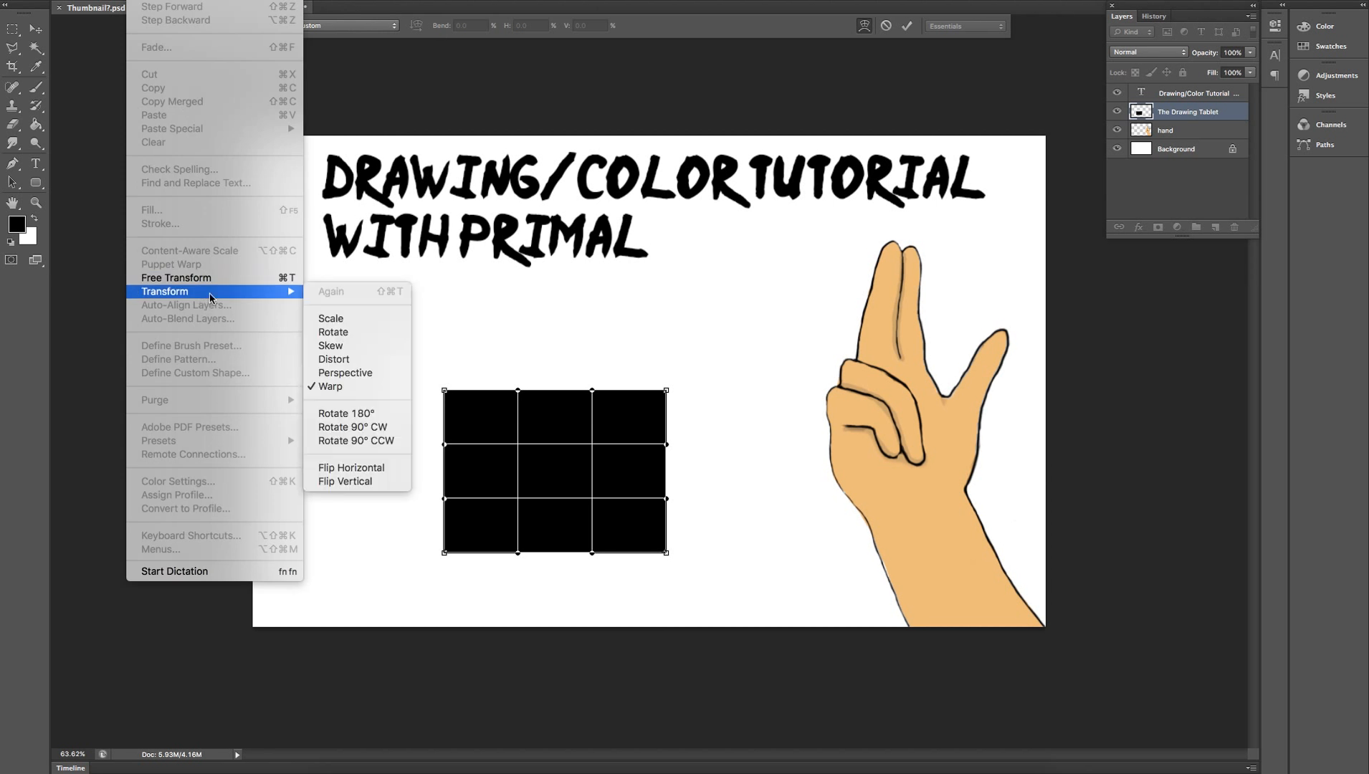
mouse_move(258, 302)
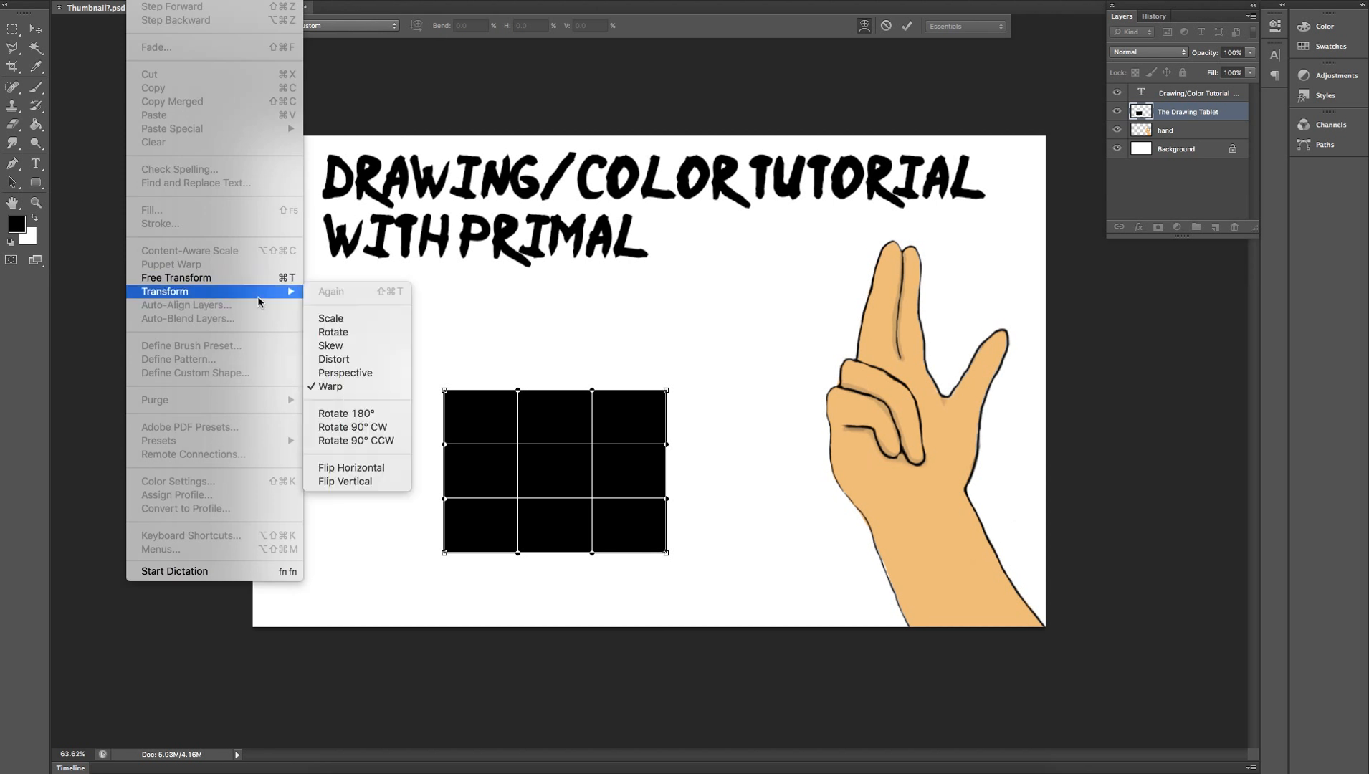
left_click(362, 346)
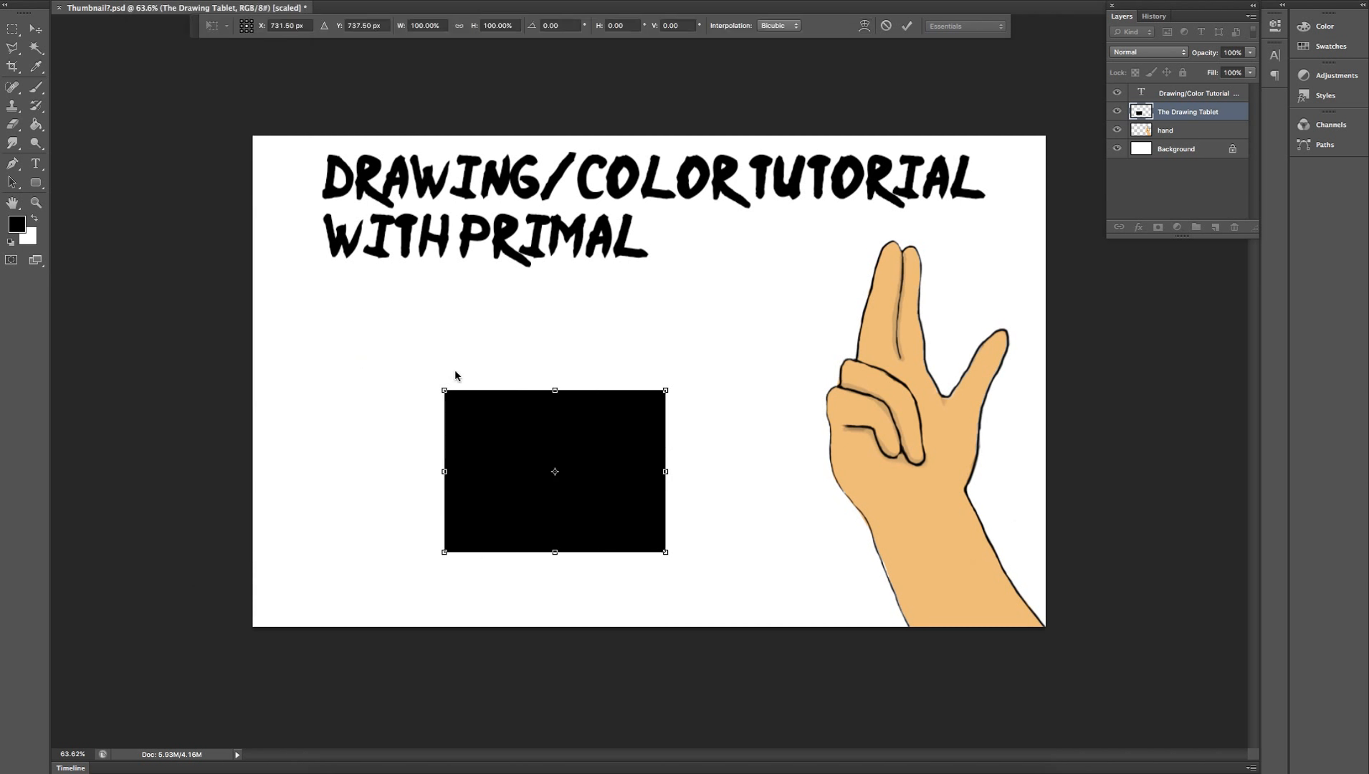
left_click_drag(511, 544, 546, 542)
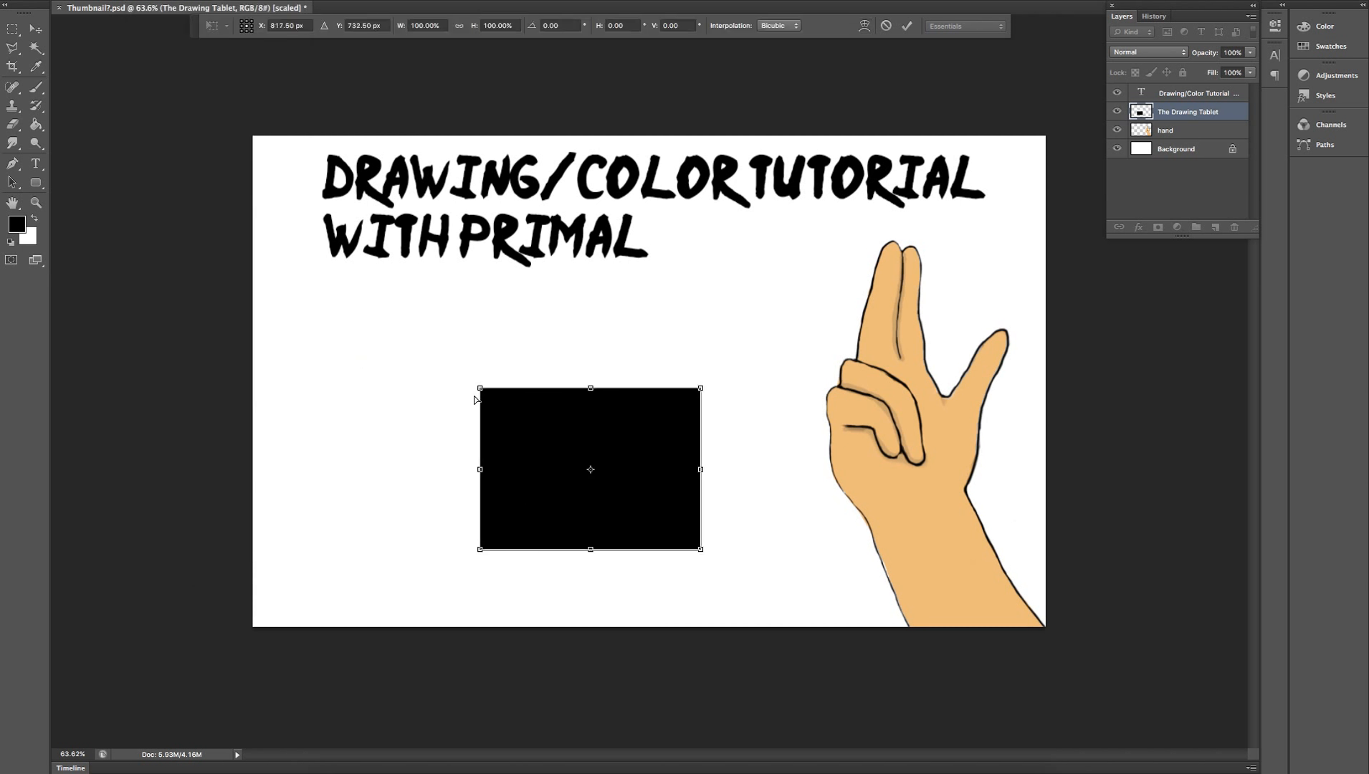
left_click_drag(480, 389, 435, 394)
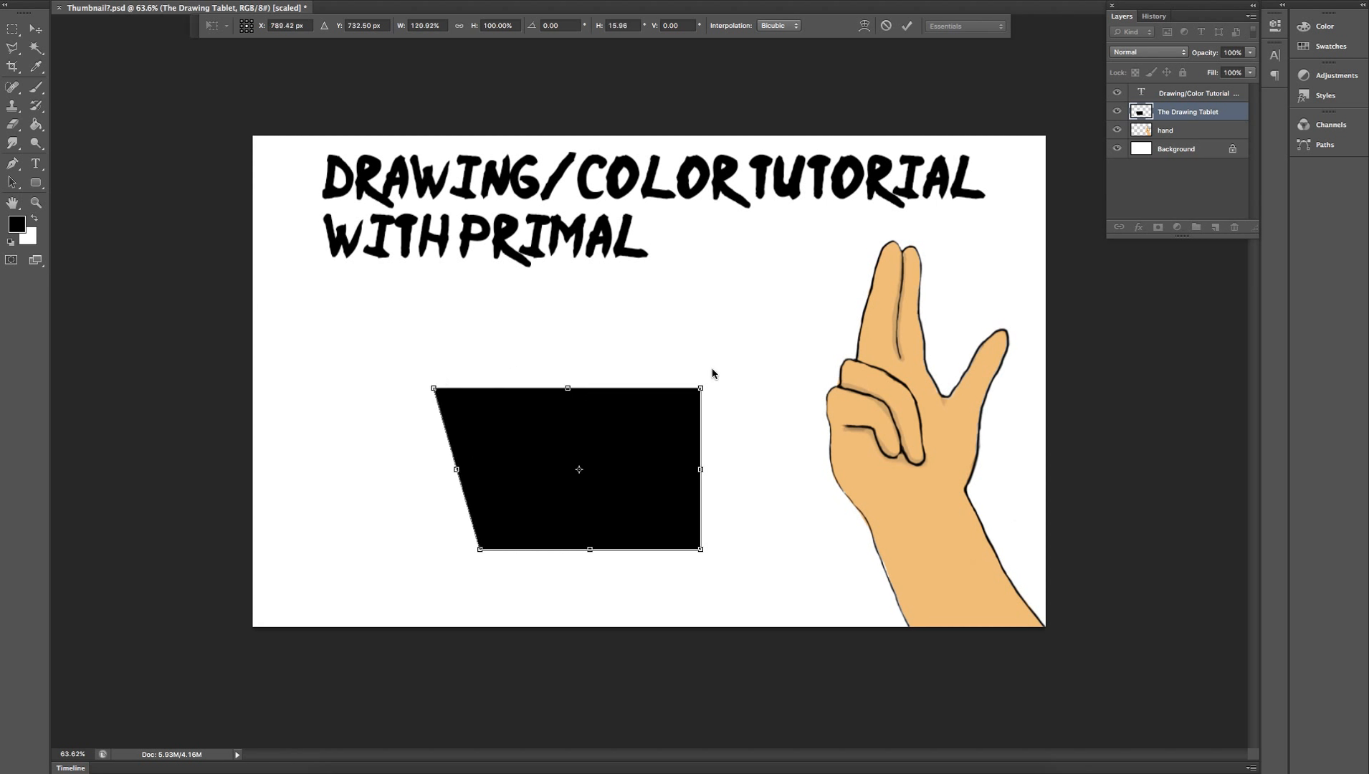
left_click_drag(701, 392, 661, 390)
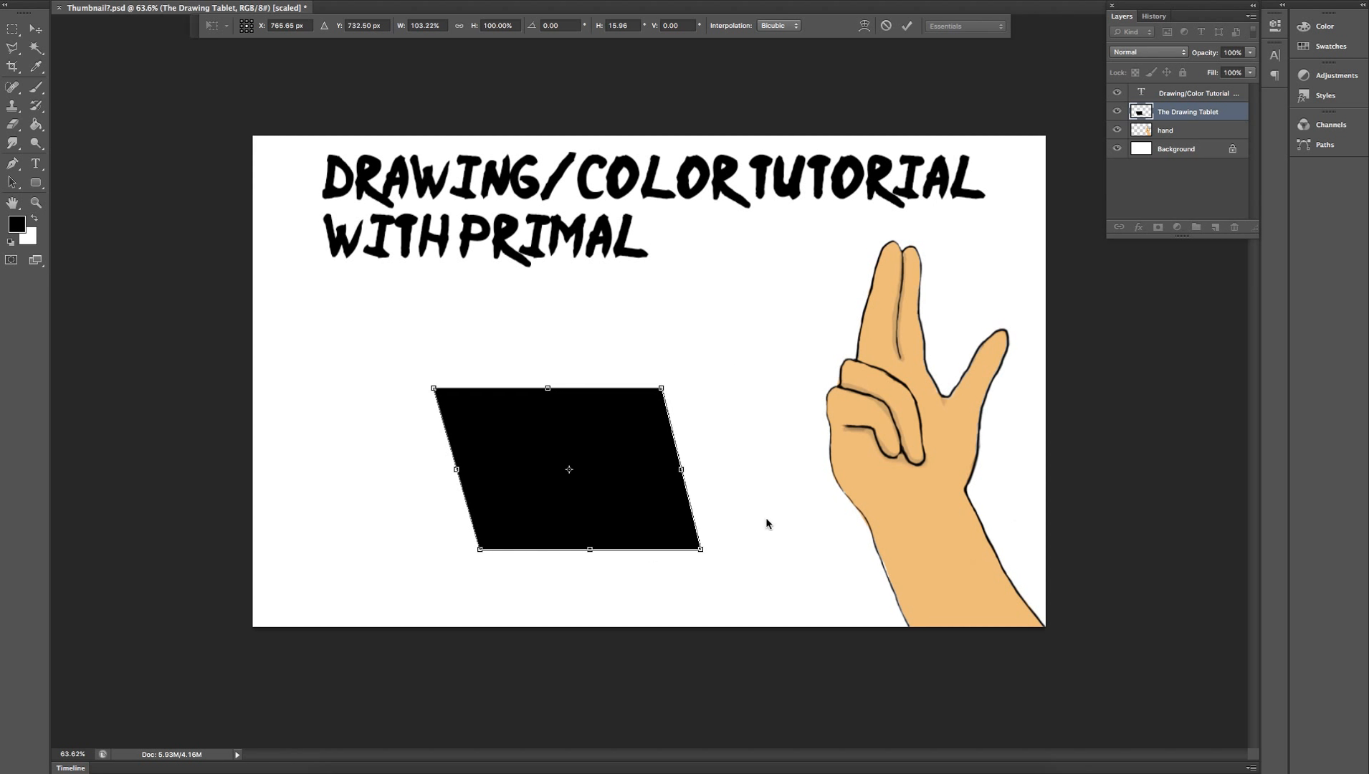
key("Return")
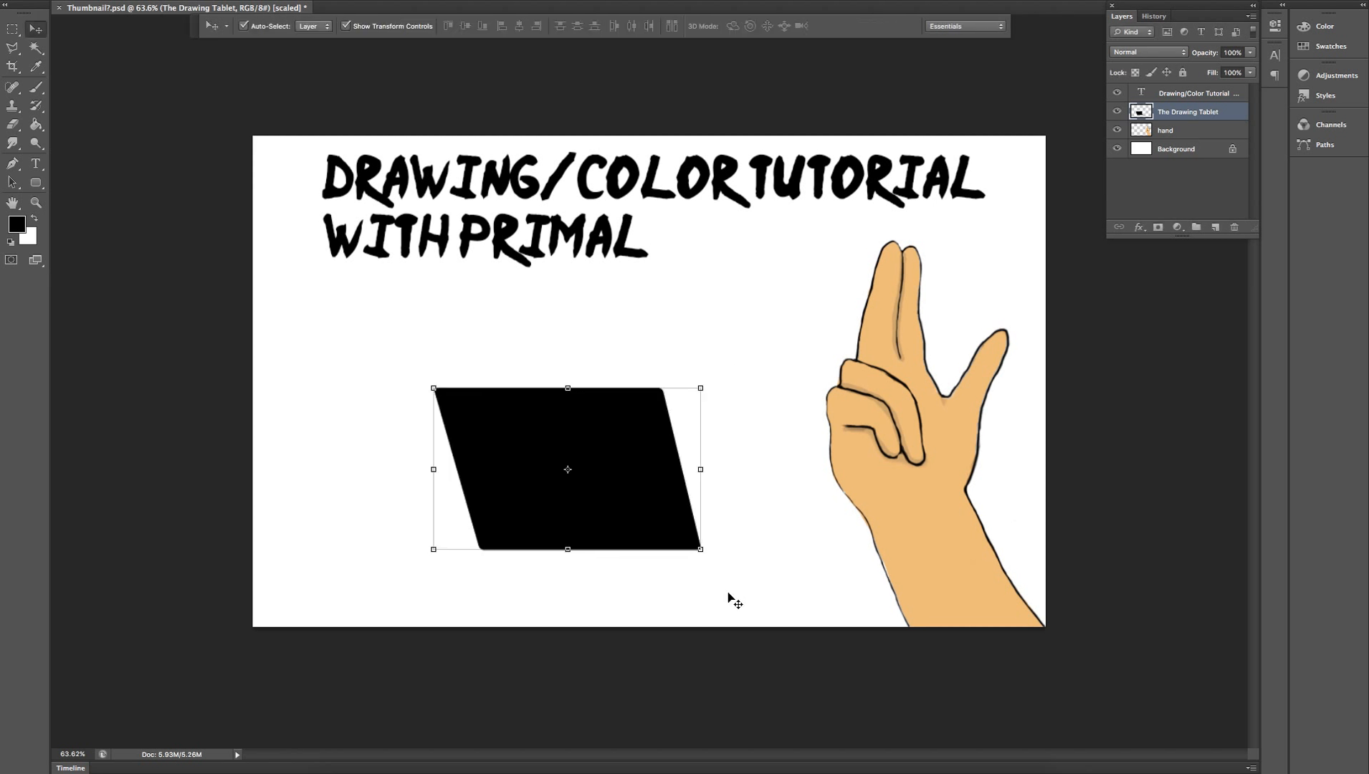
left_click(735, 596)
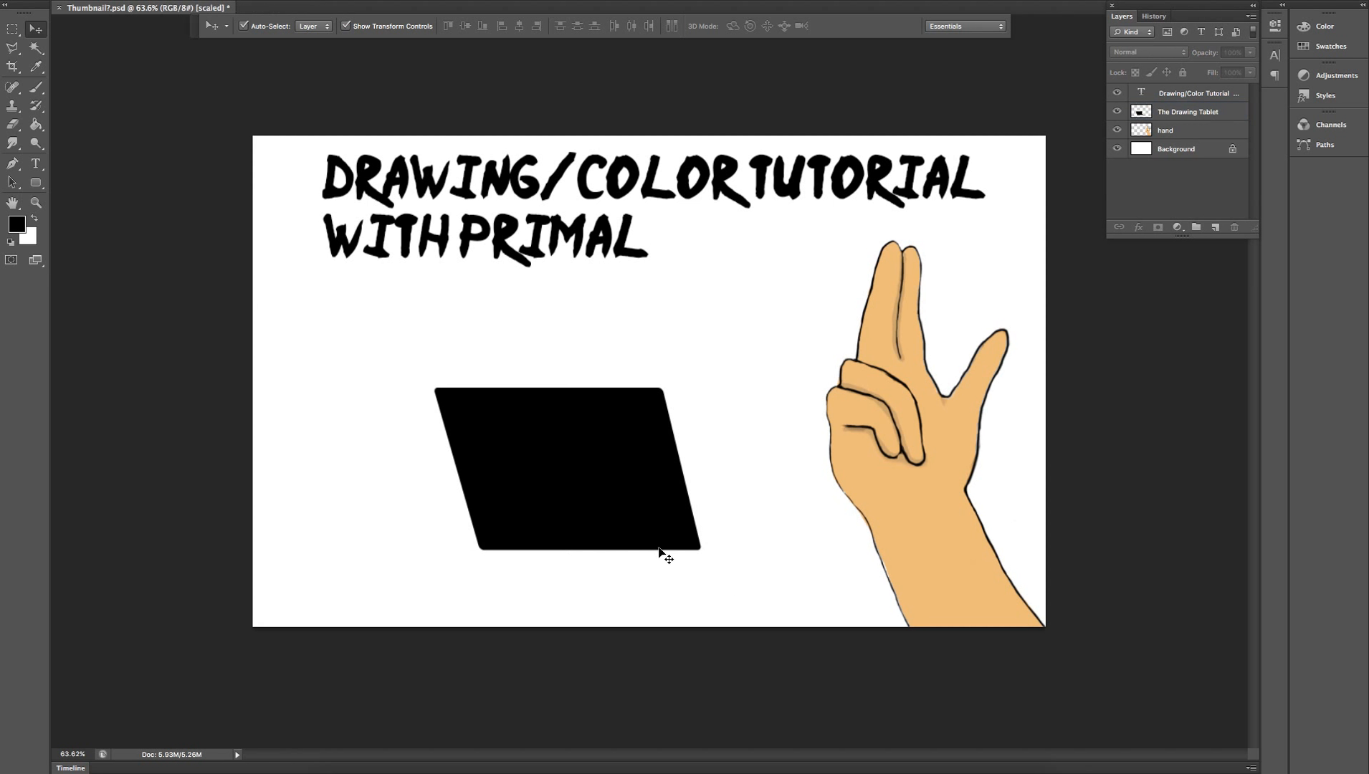
left_click(548, 526)
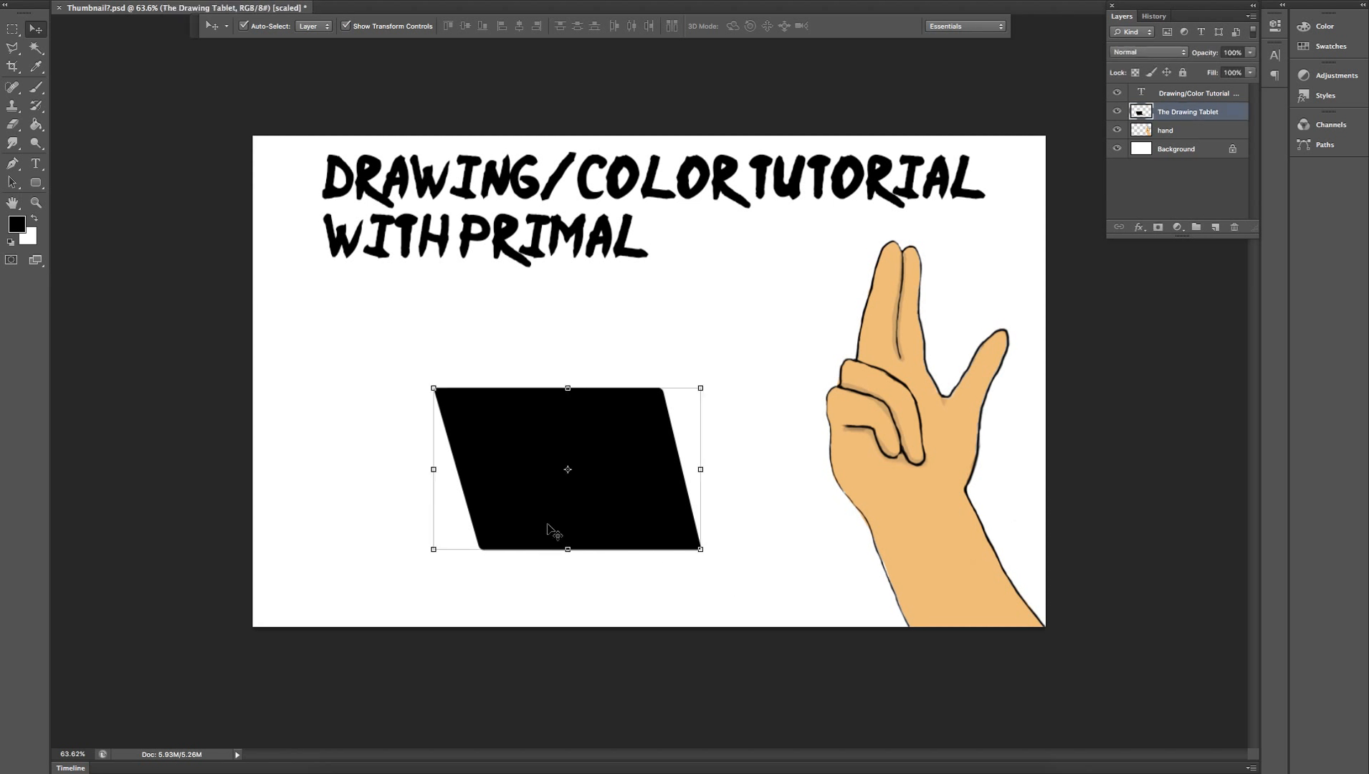
right_click(548, 527)
left_click(541, 478)
left_click(222, 27)
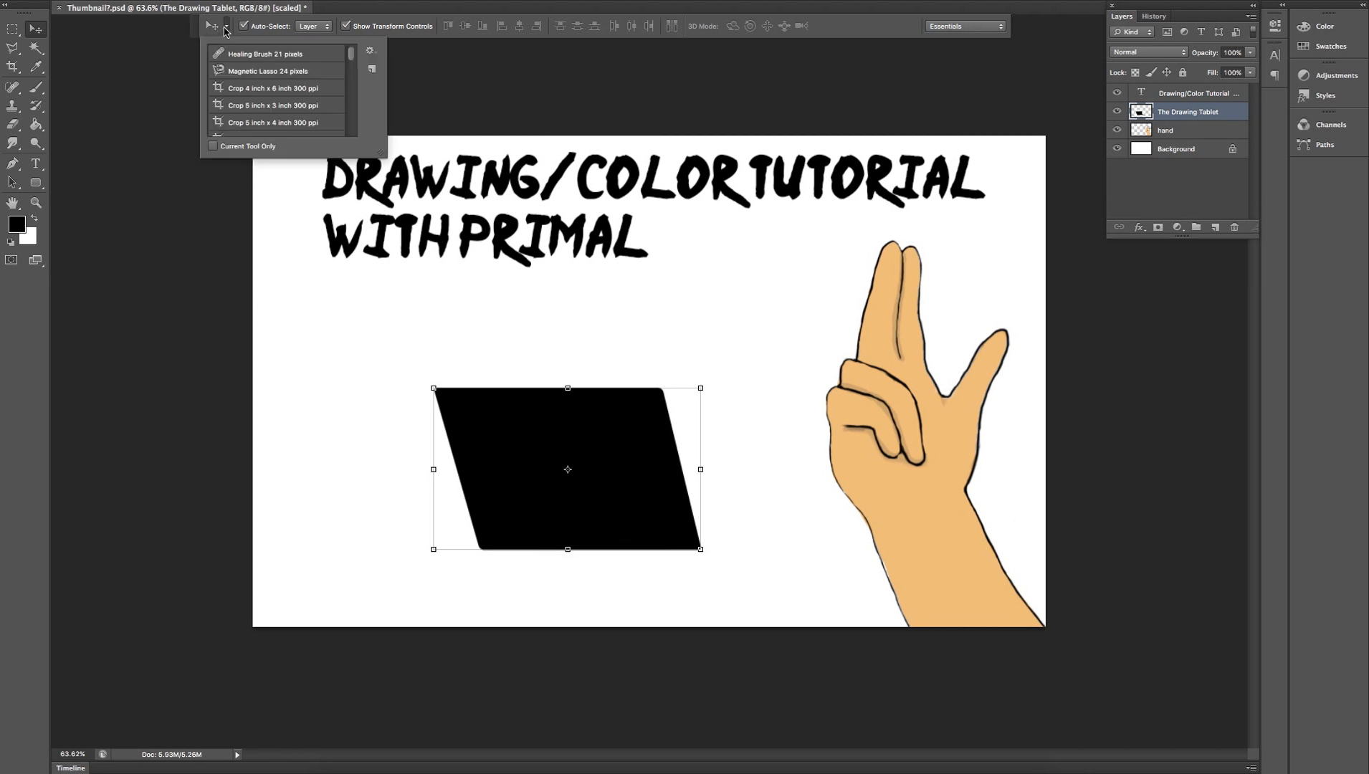
left_click(225, 28)
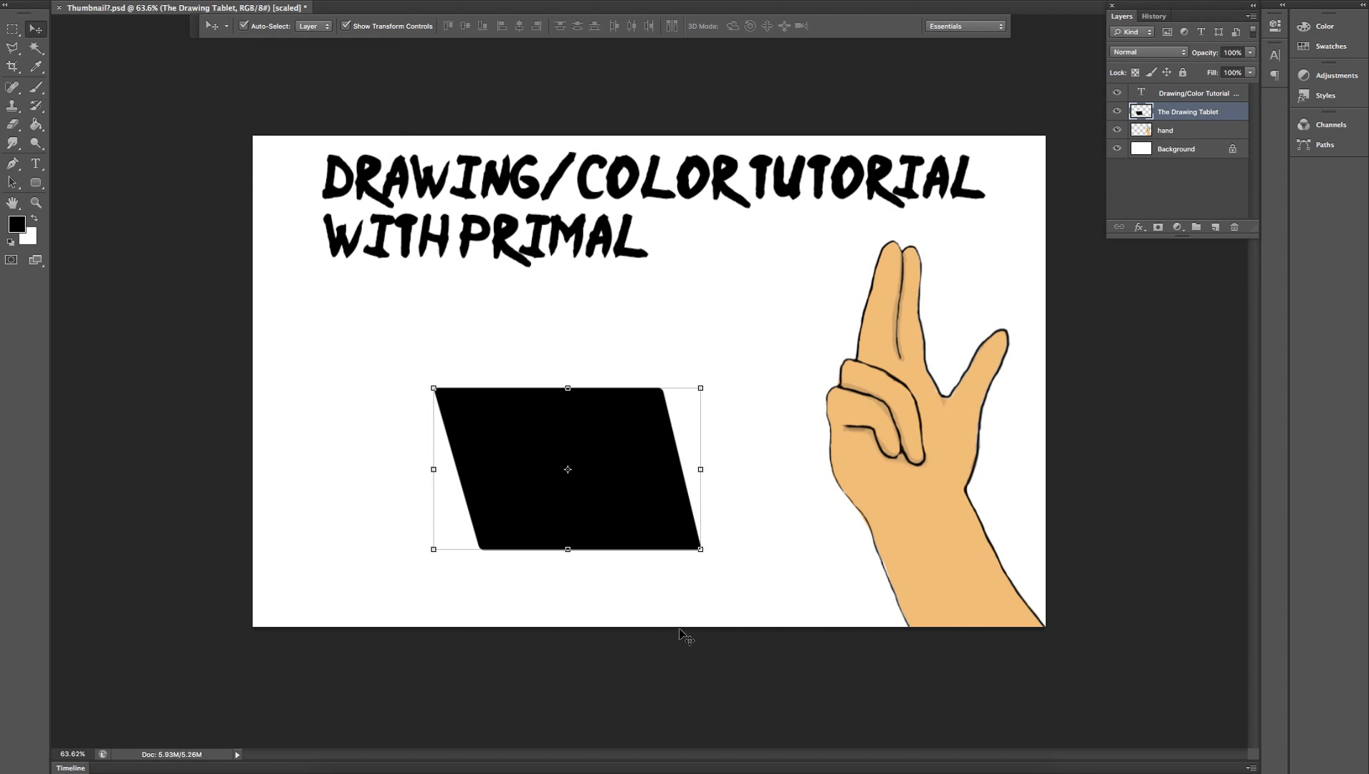
Try a flat black ellipse about 426 by 26 px across the upper part of the tablet shape, and undo it.
left_click(642, 609)
key("z")
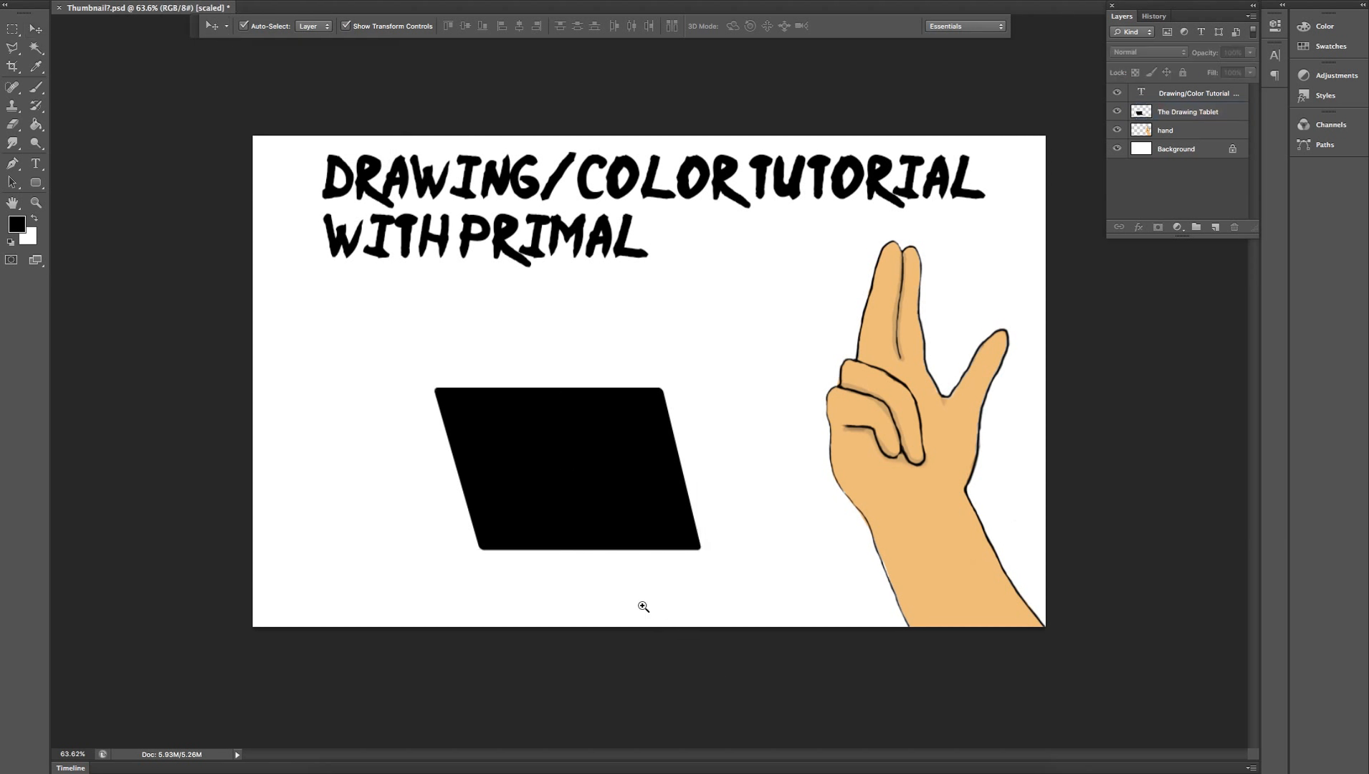
left_click(587, 478)
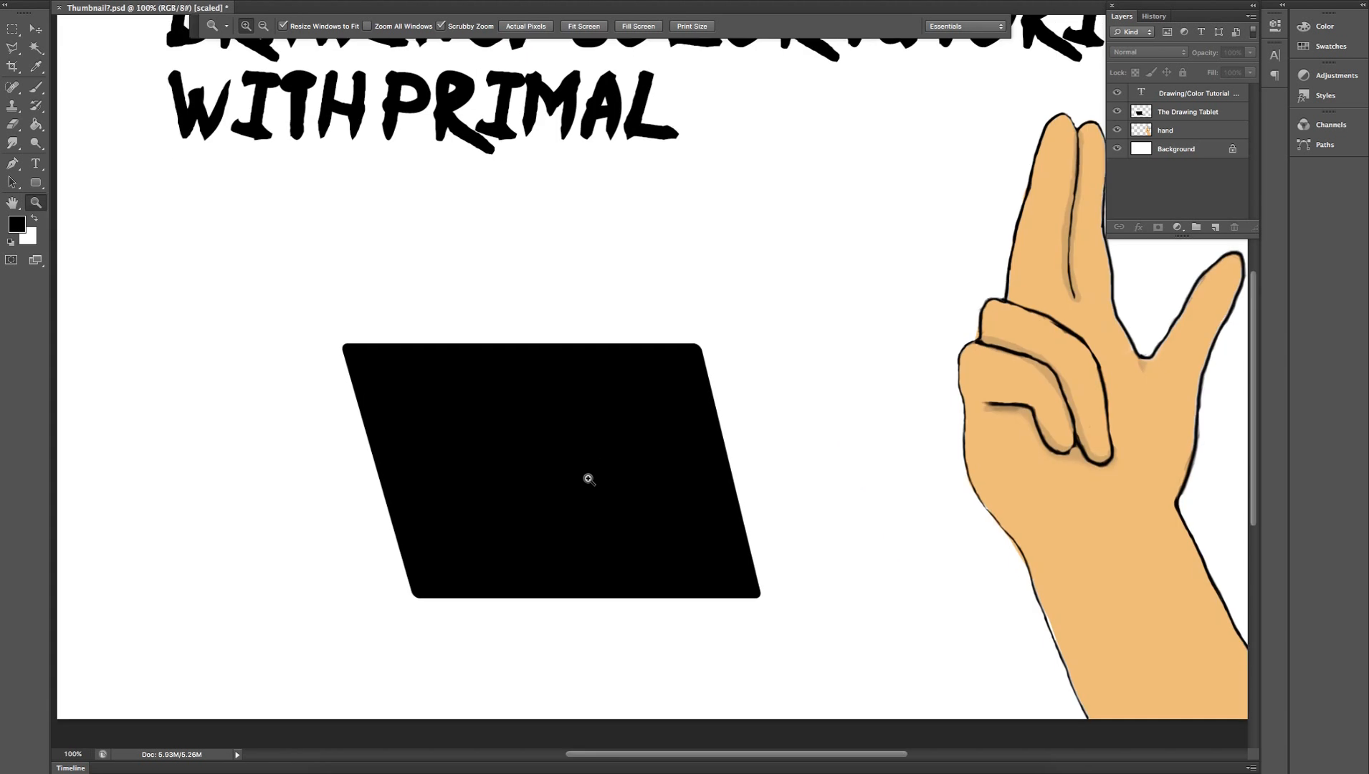
left_click(589, 479)
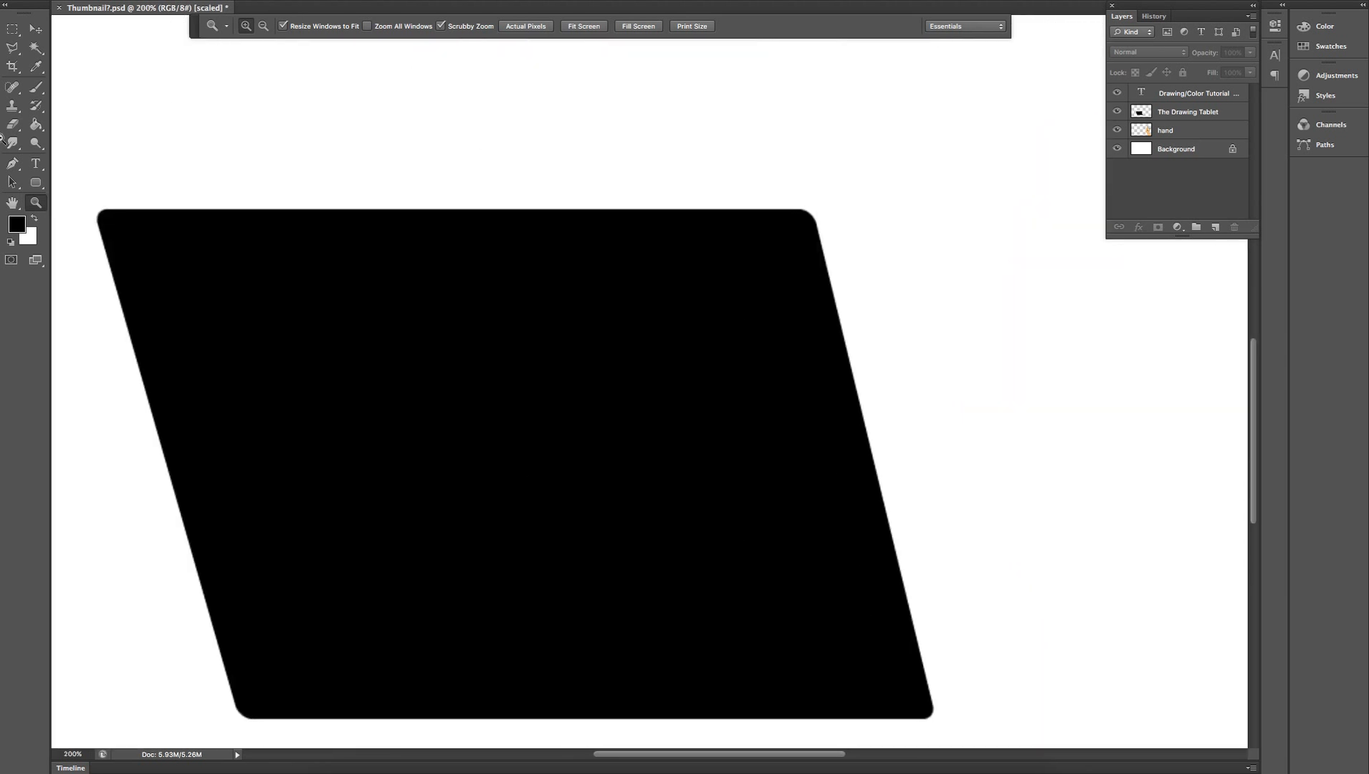
left_click(41, 184)
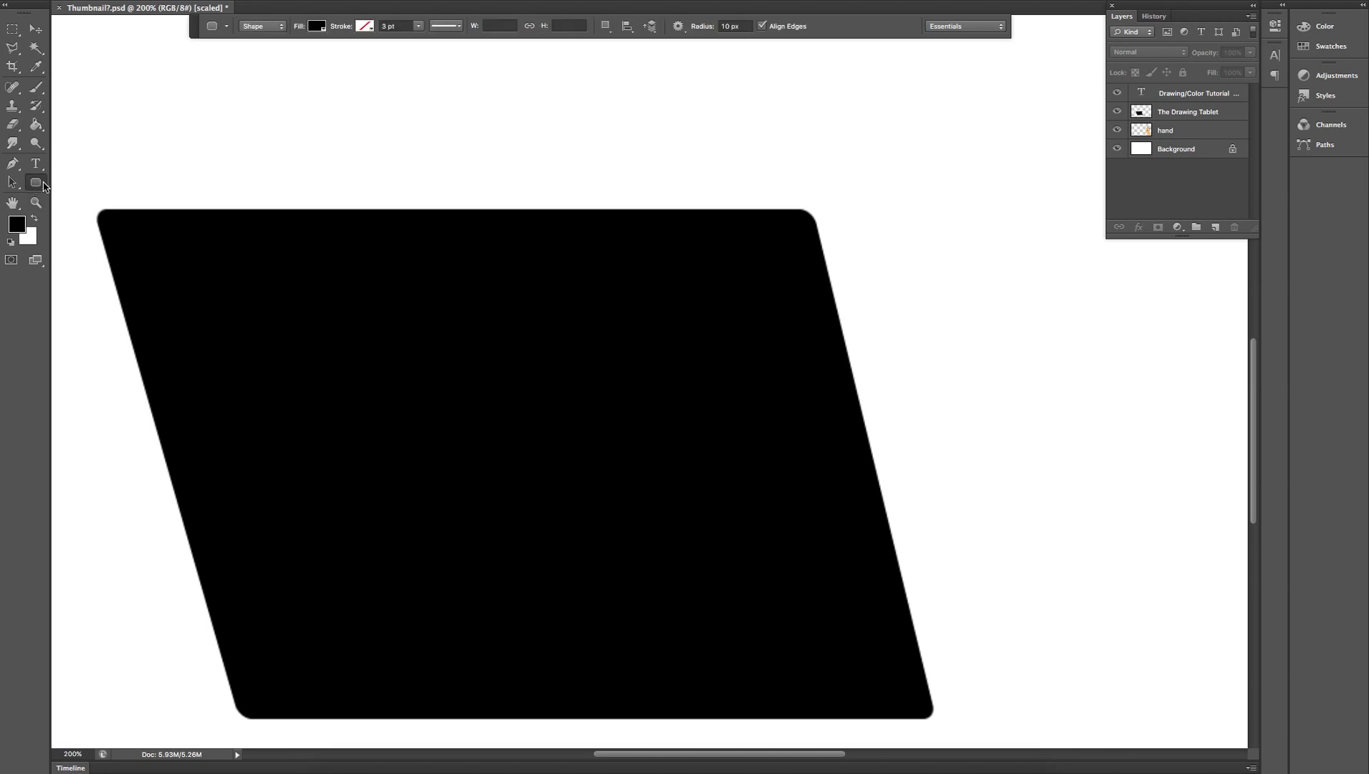
left_click(44, 186)
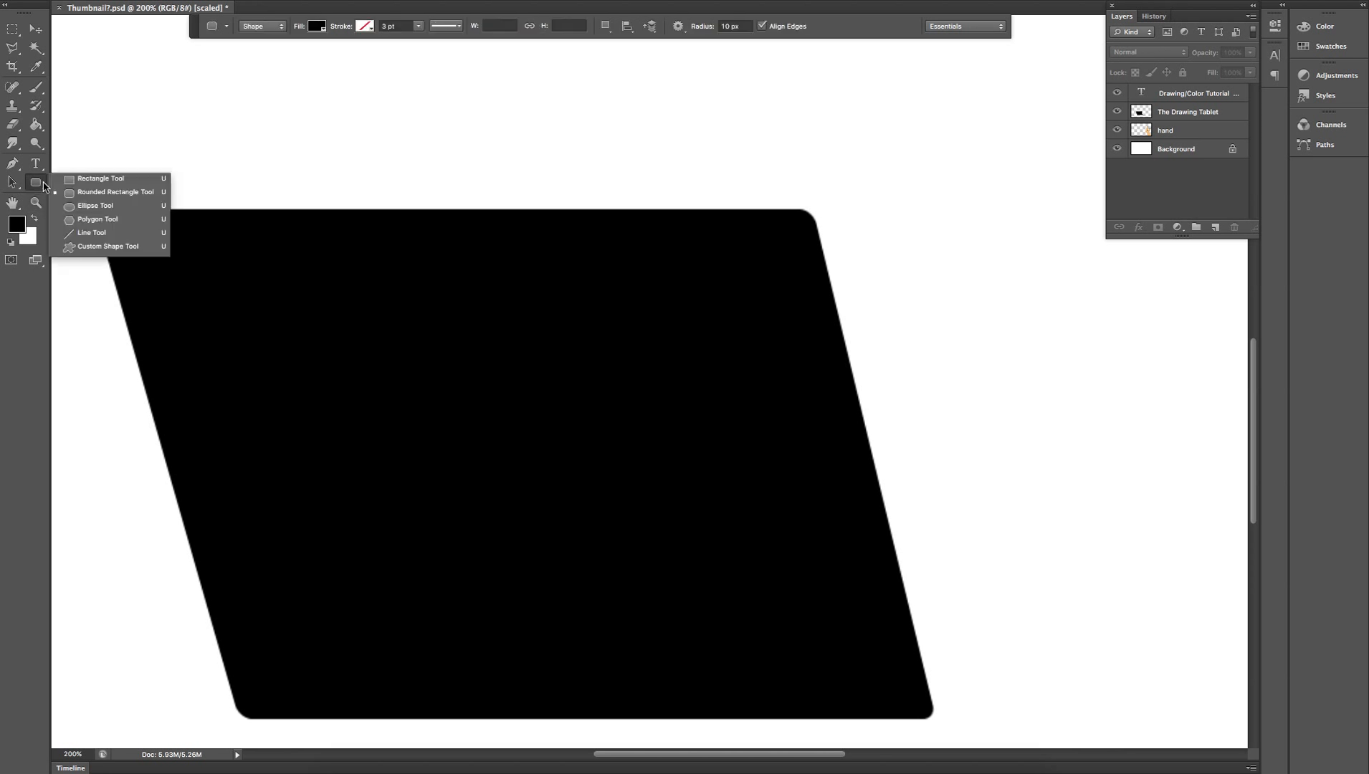
left_click(117, 208)
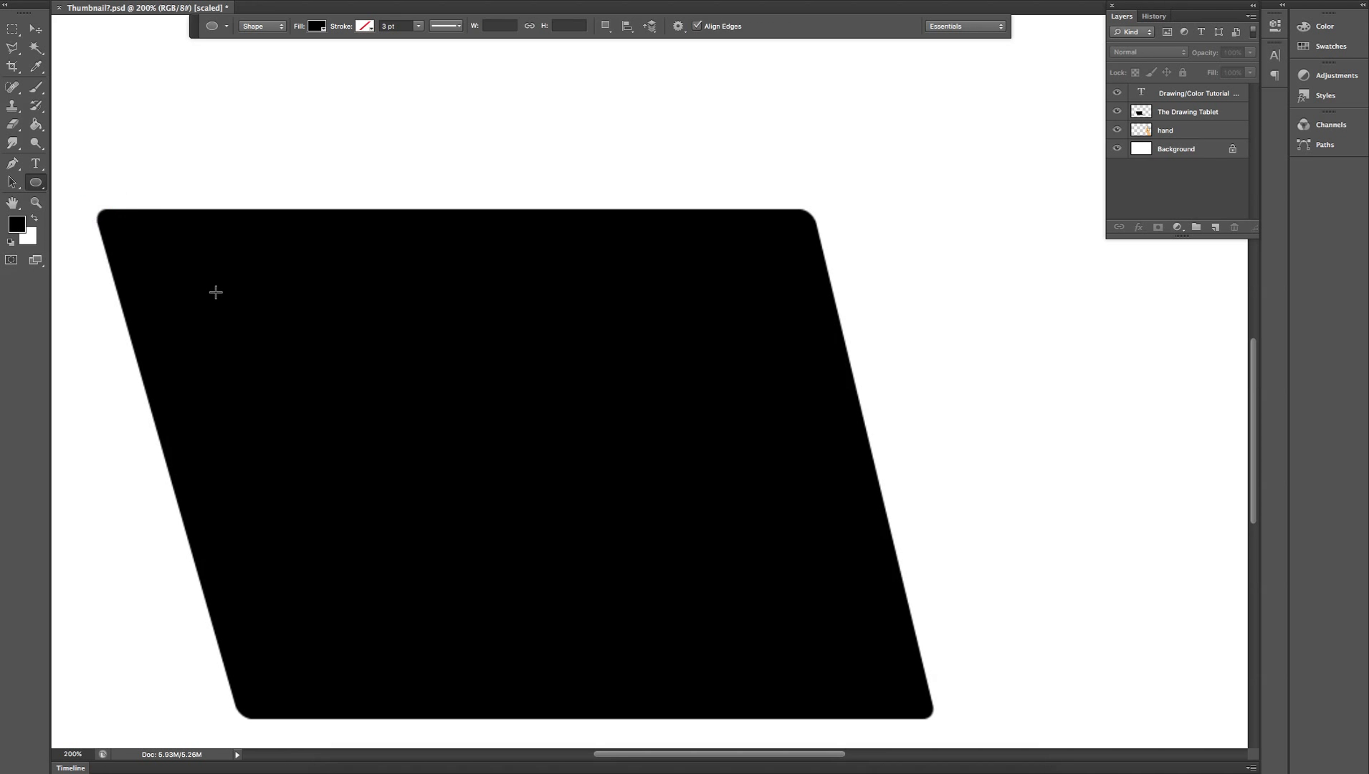
mouse_move(208, 275)
left_mouse_down()
mouse_move(299, 290)
mouse_move(636, 297)
mouse_move(698, 316)
mouse_move(761, 309)
left_mouse_up()
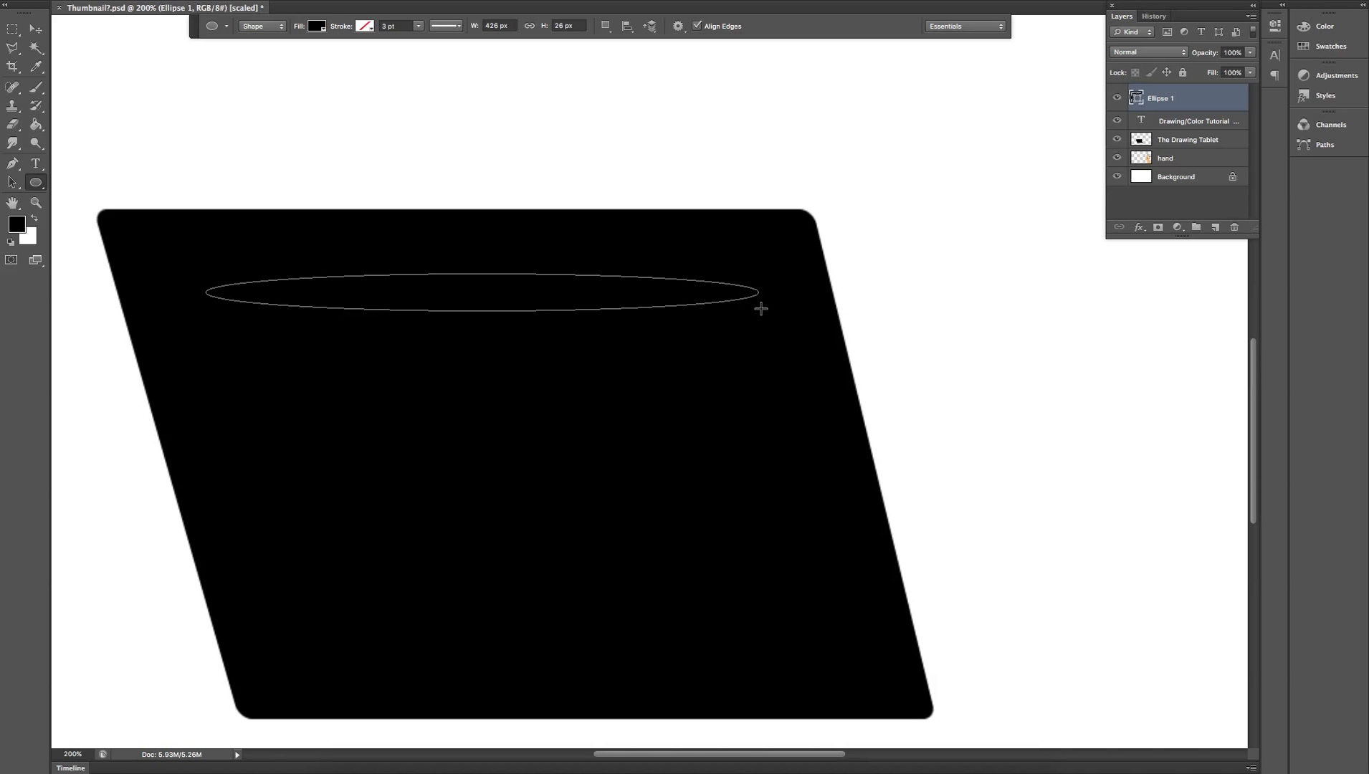
key("ctrl+z")
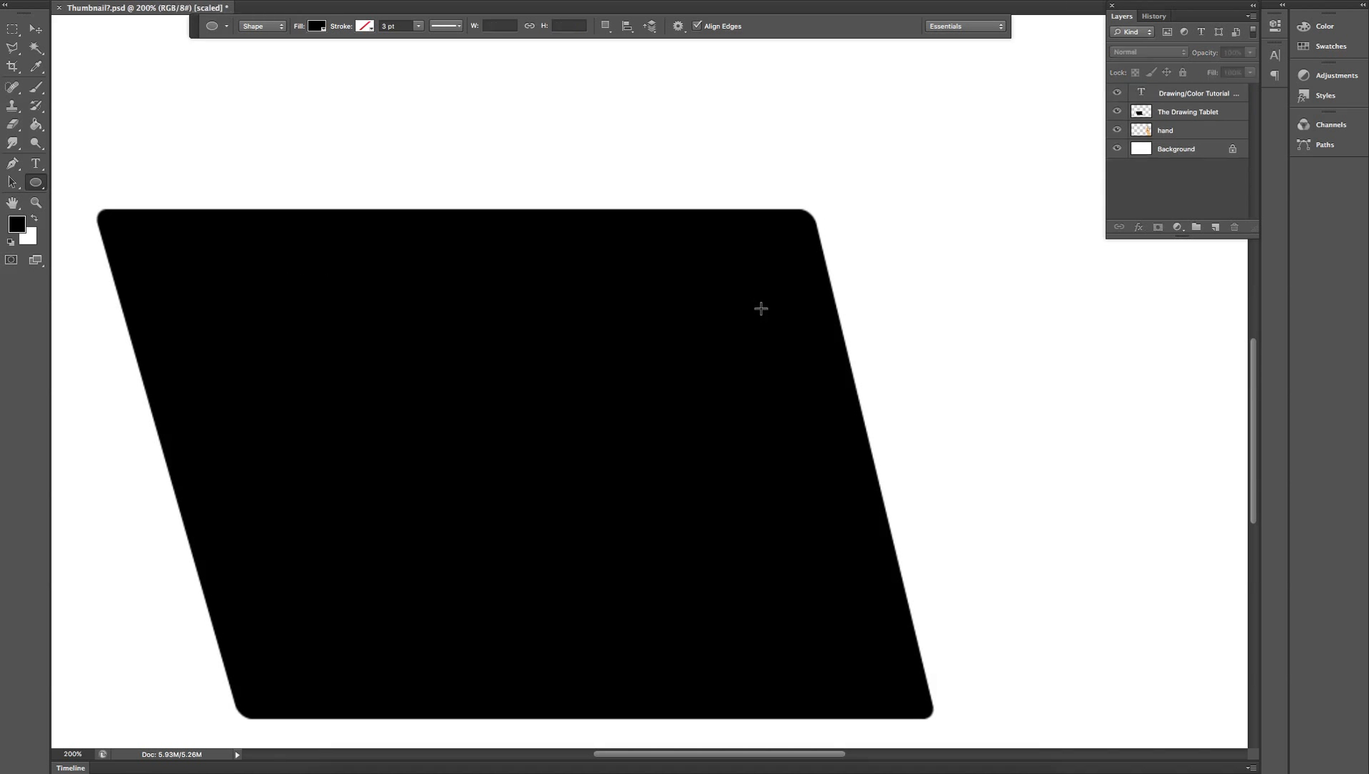
Draw a black rounded rectangle about 450 by 27 px with a 10 px radius across the upper part of the tablet shape.
right_click(46, 188)
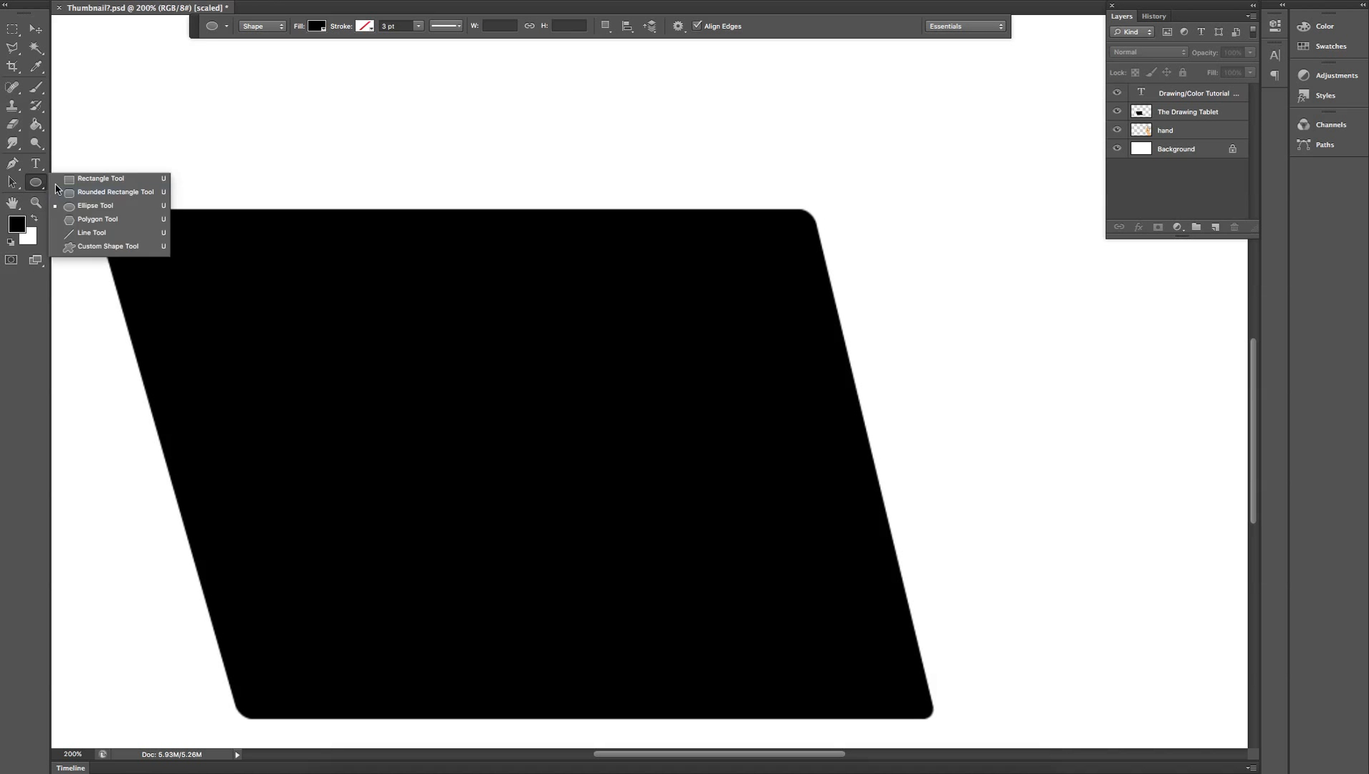
left_click(102, 192)
left_click_drag(190, 263, 771, 300)
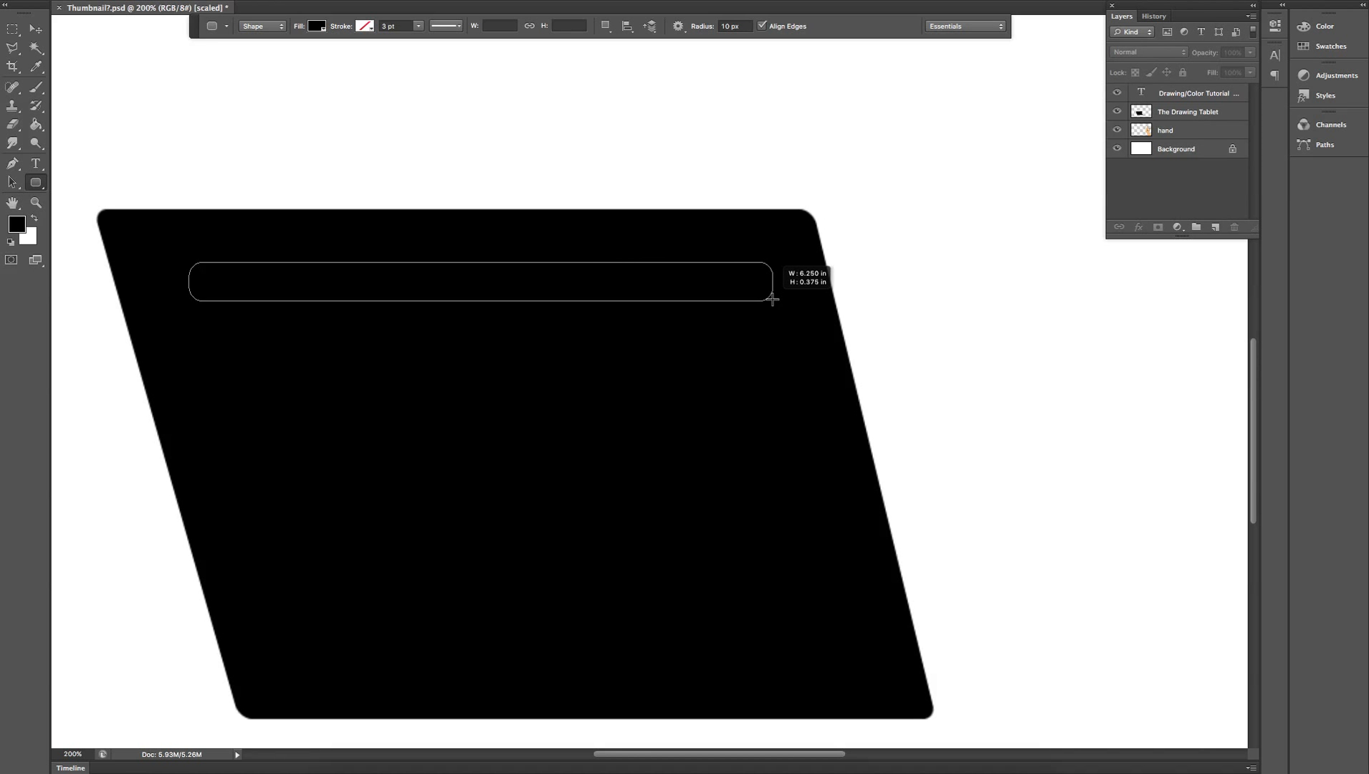
left_click_drag(772, 300, 771, 301)
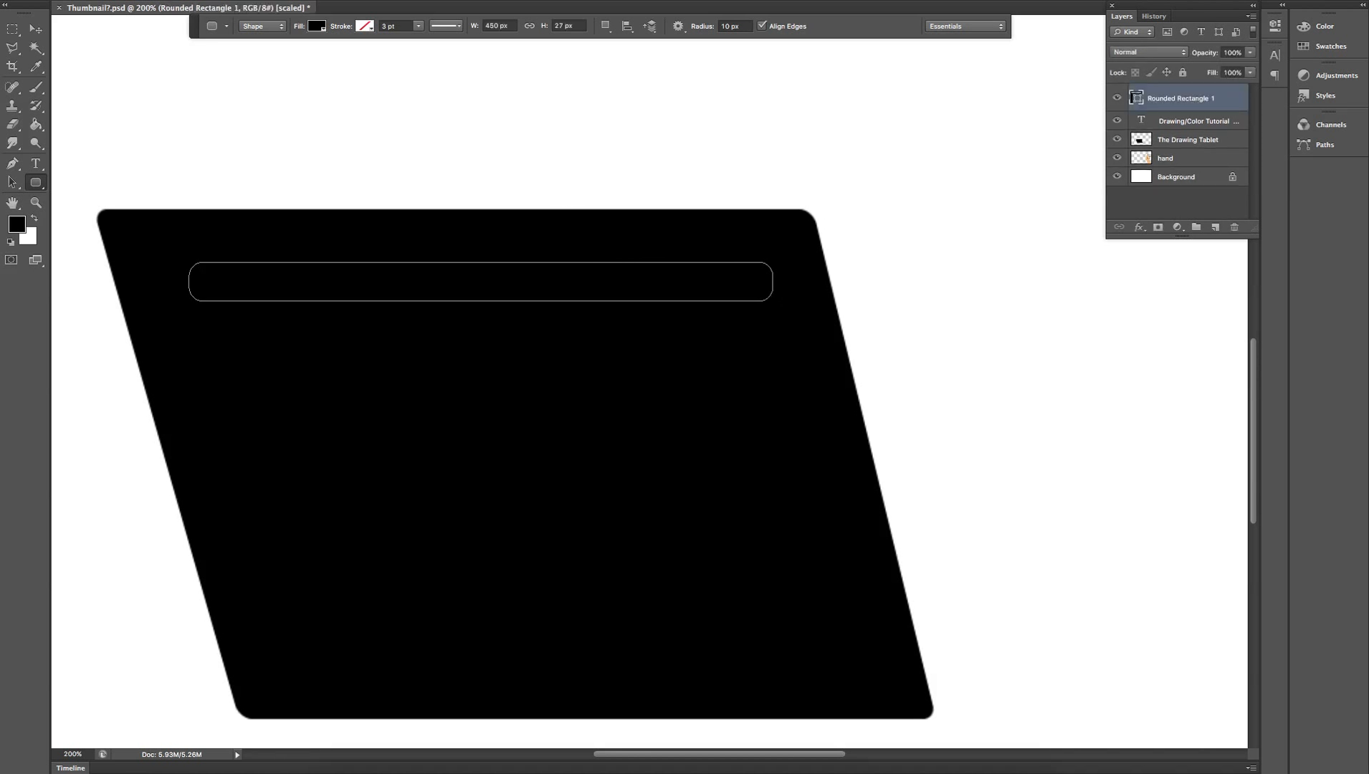
Skew the thin rounded rectangle's upper corners slightly left to follow the slant of the tablet shape.
left_click(139, 2)
mouse_move(262, 293)
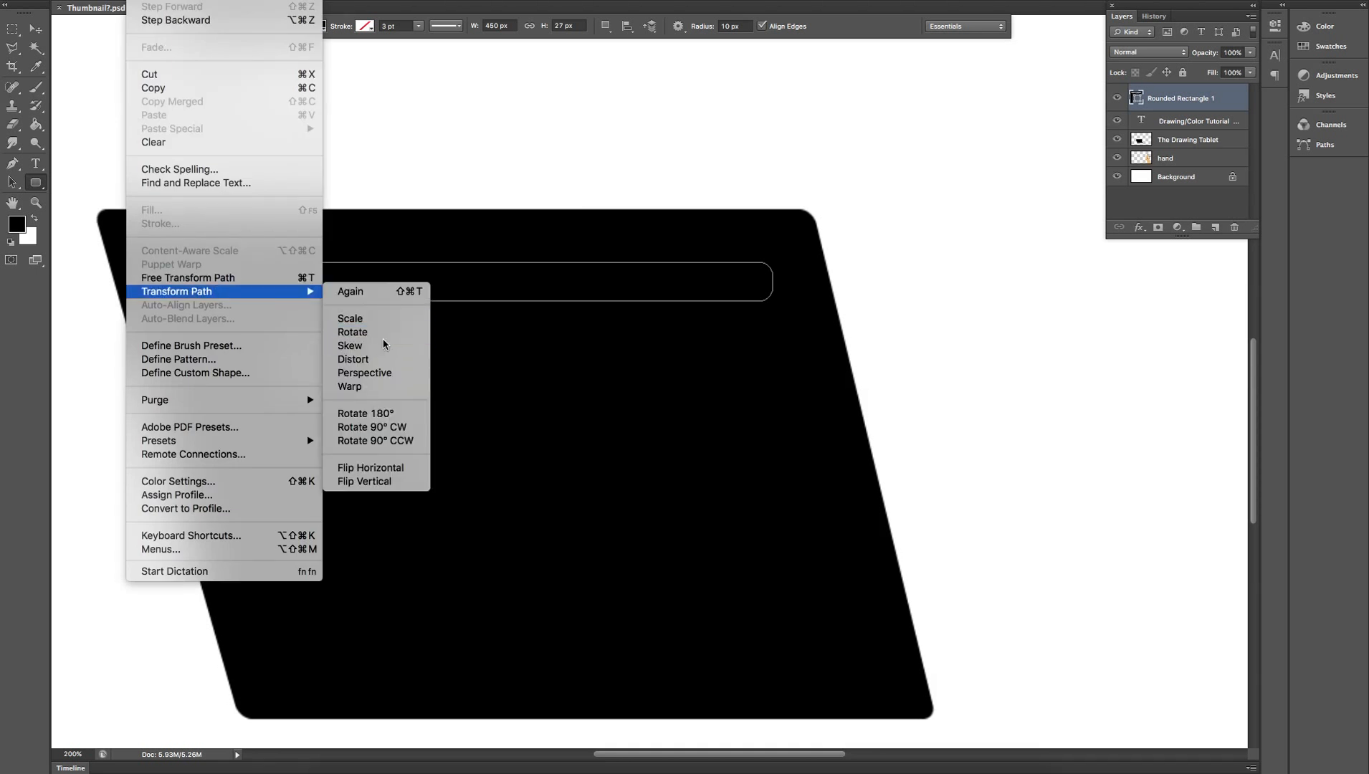
left_click(355, 346)
left_click_drag(187, 266, 179, 266)
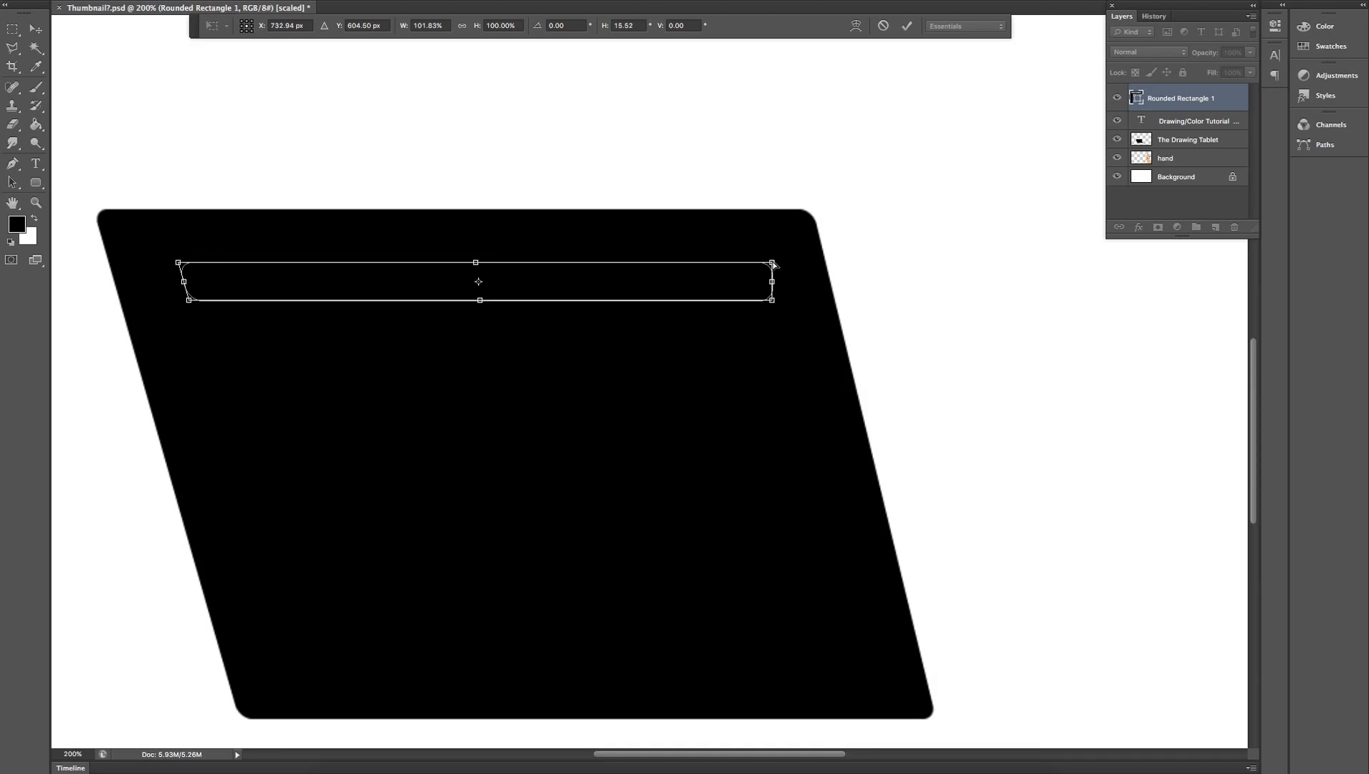
left_click_drag(771, 263, 767, 264)
key("Return")
Rasterize the Rounded Rectangle 1 layer and place it directly beneath The Drawing Tablet layer.
right_click(1181, 106)
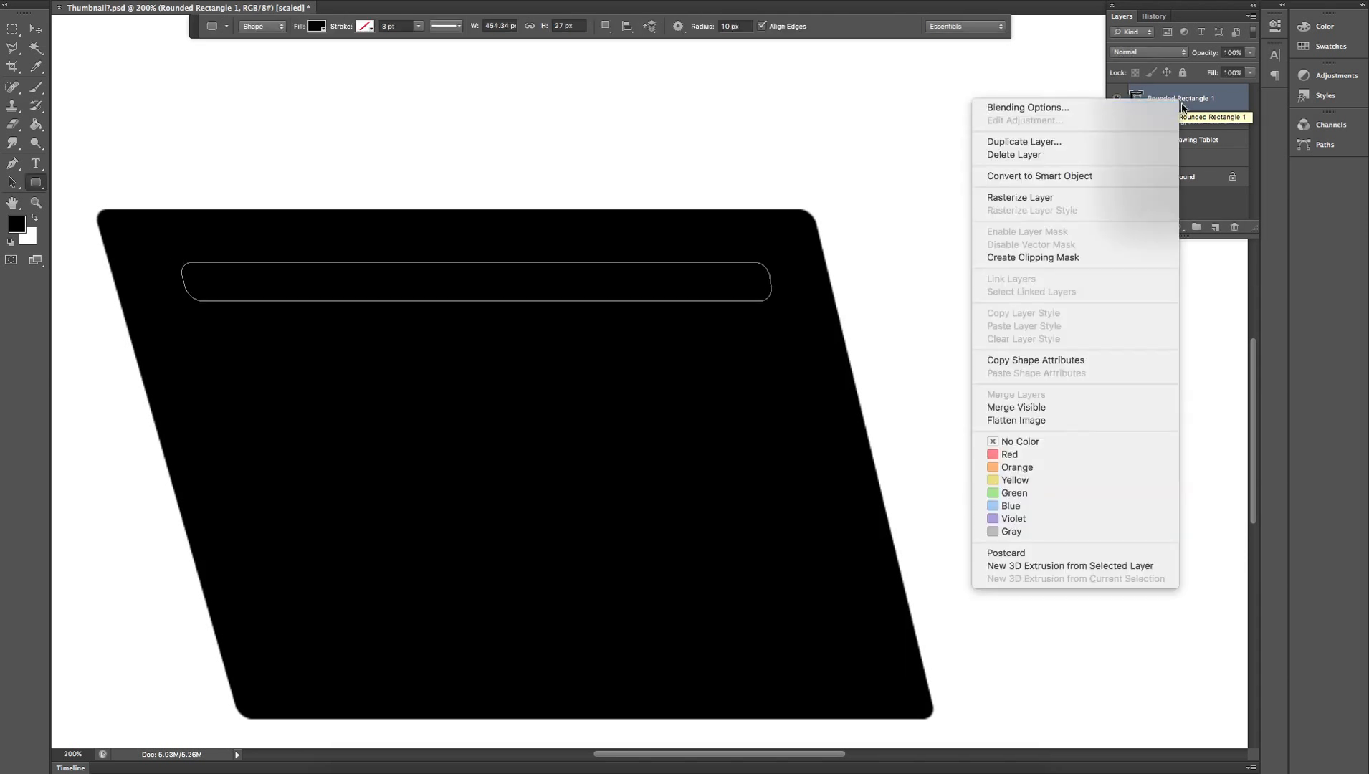
left_click(1003, 198)
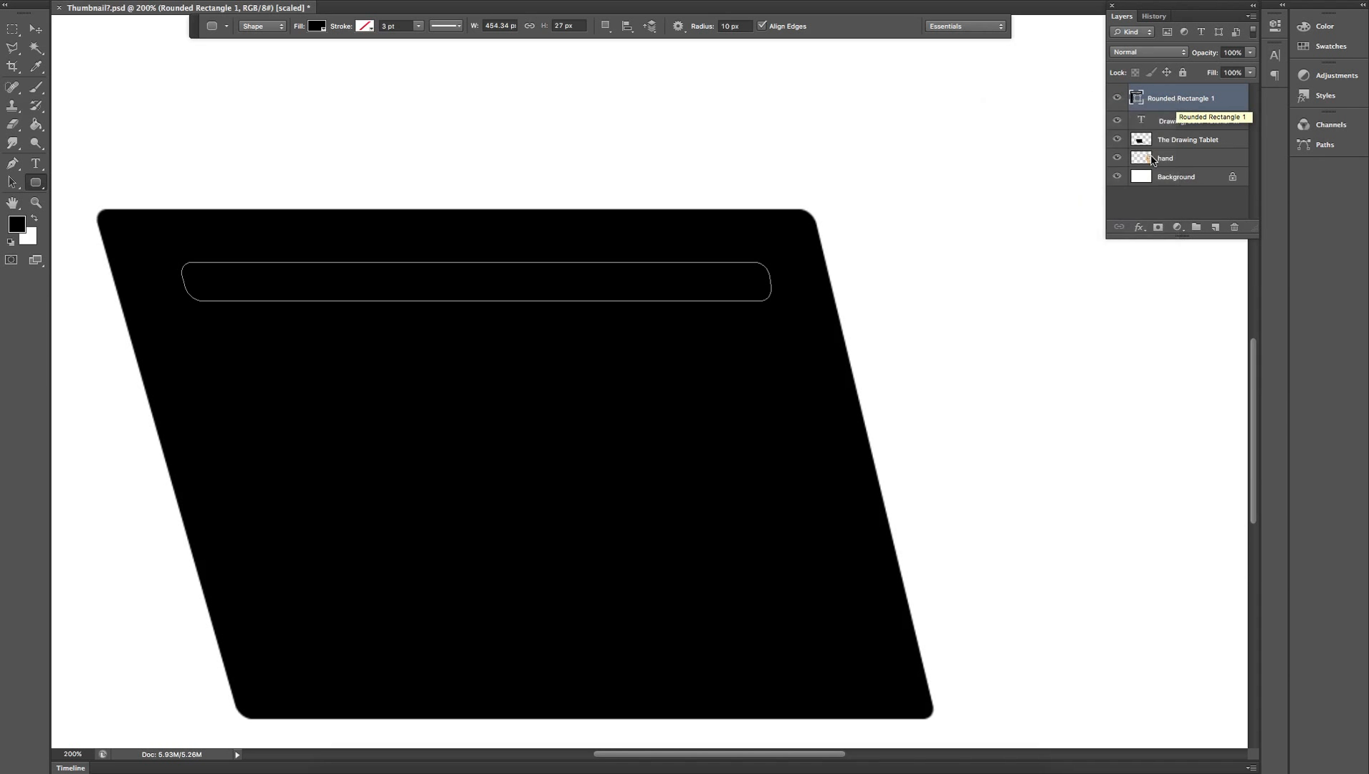
left_click_drag(1181, 130, 1183, 138)
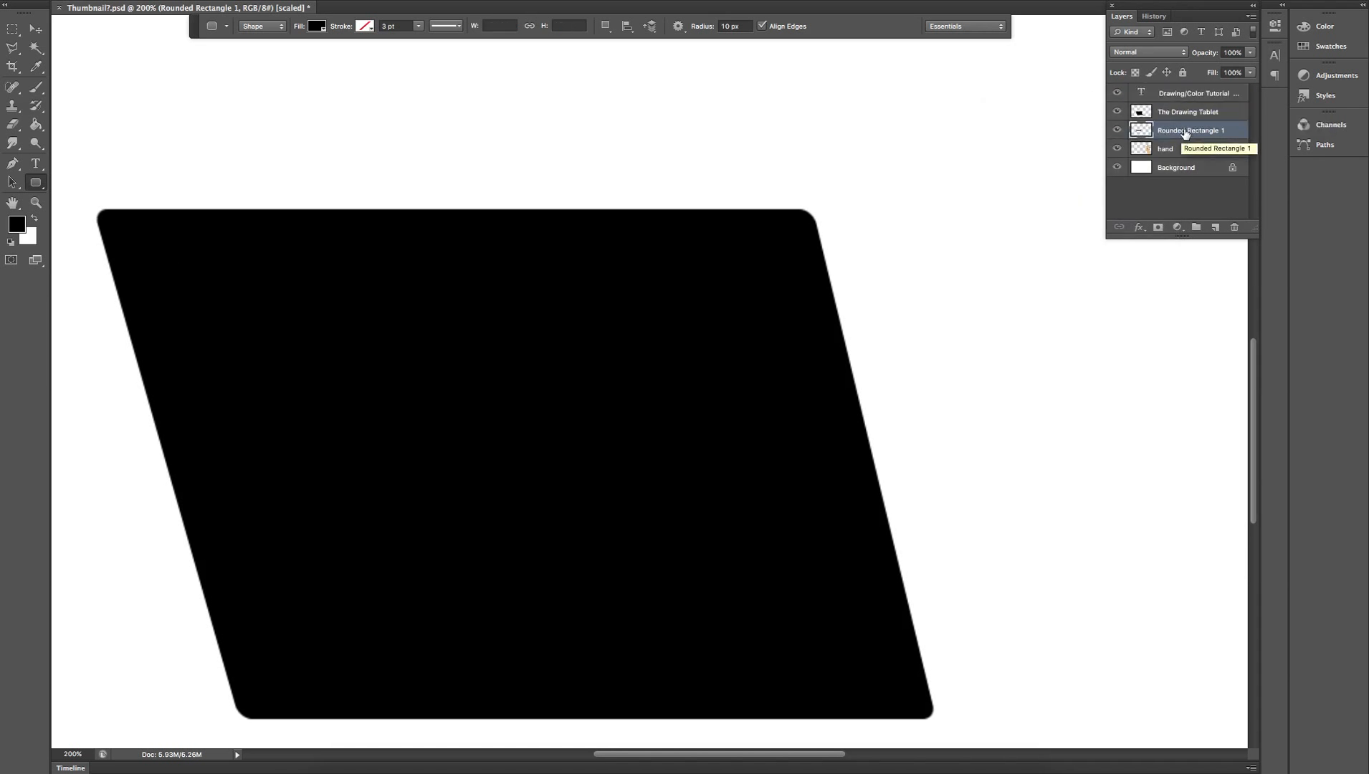
Move the Rounded Rectangle 1 layer above The Drawing Tablet layer and make white the foreground color.
left_click(1183, 113, "shift")
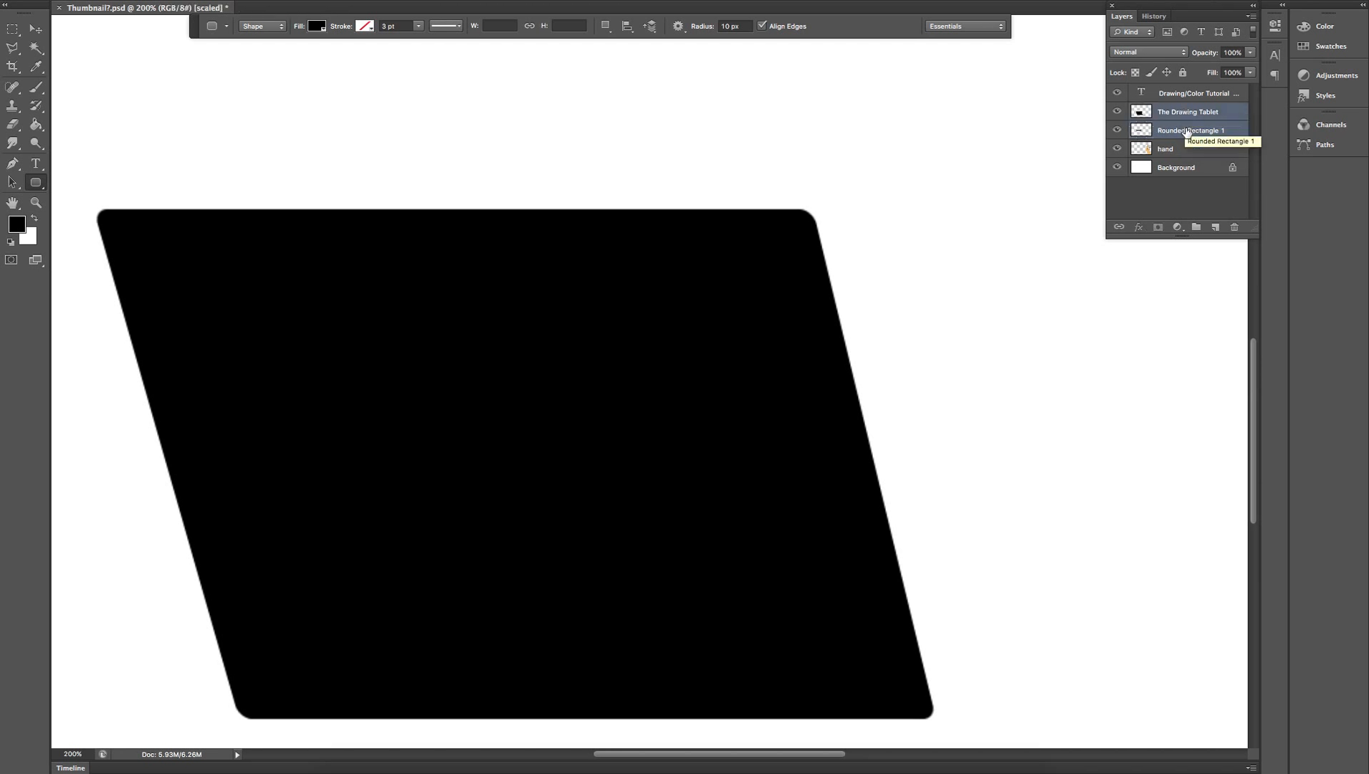
left_click_drag(1186, 133, 1183, 111)
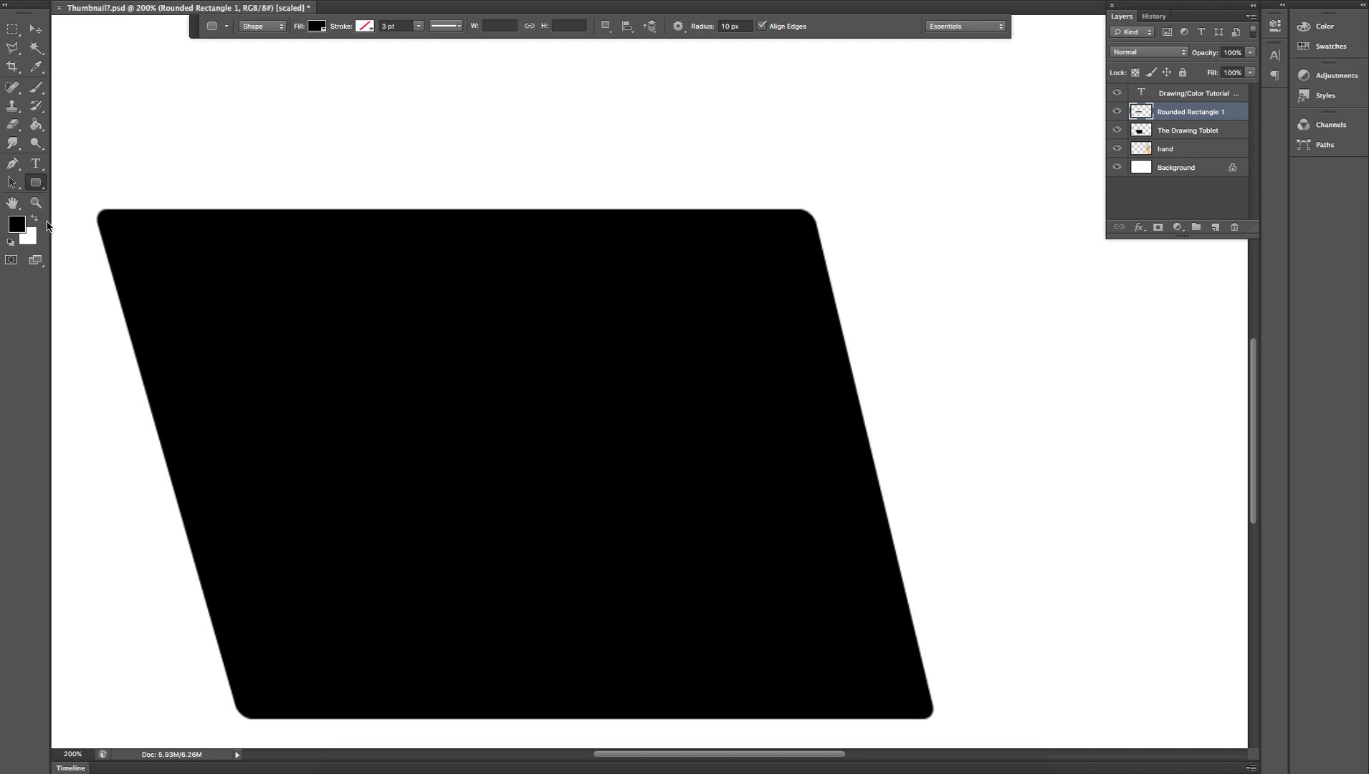
left_click(36, 217)
key("v")
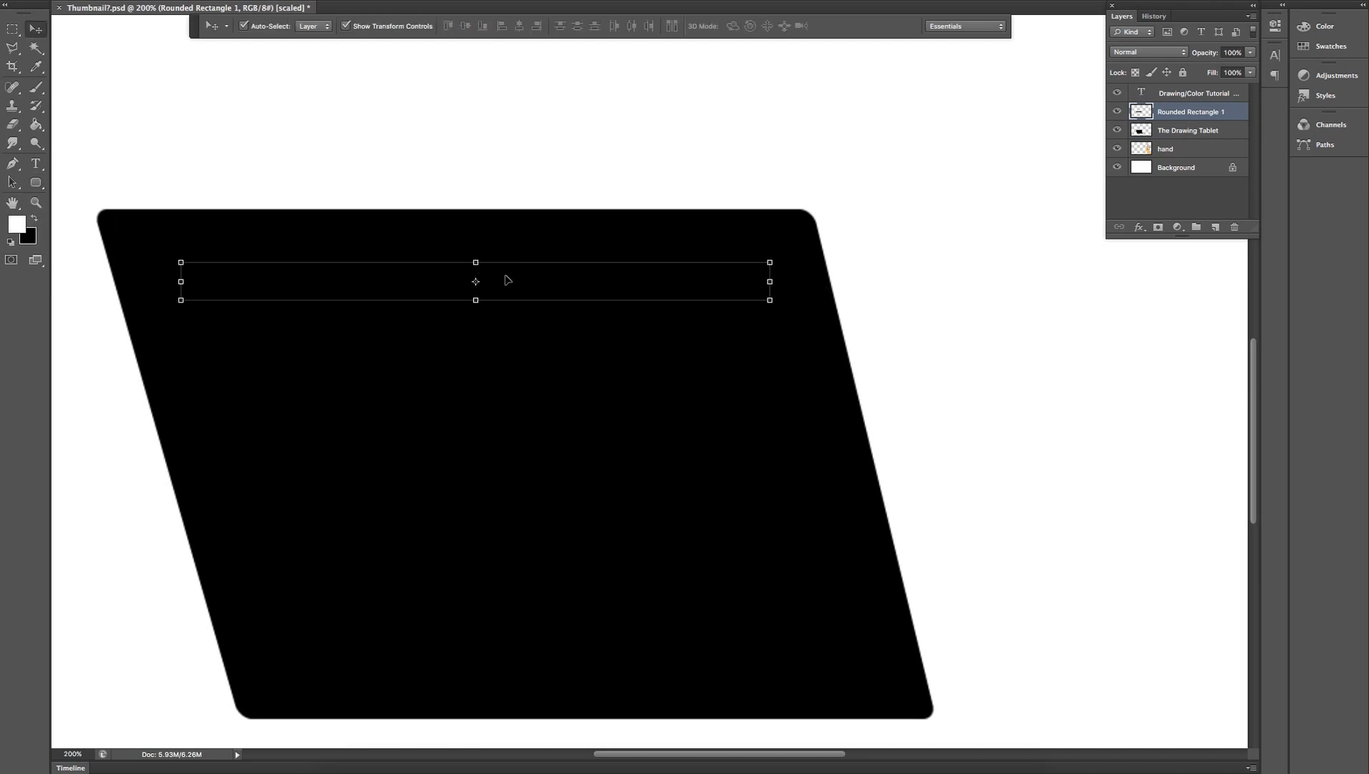
left_click(21, 222)
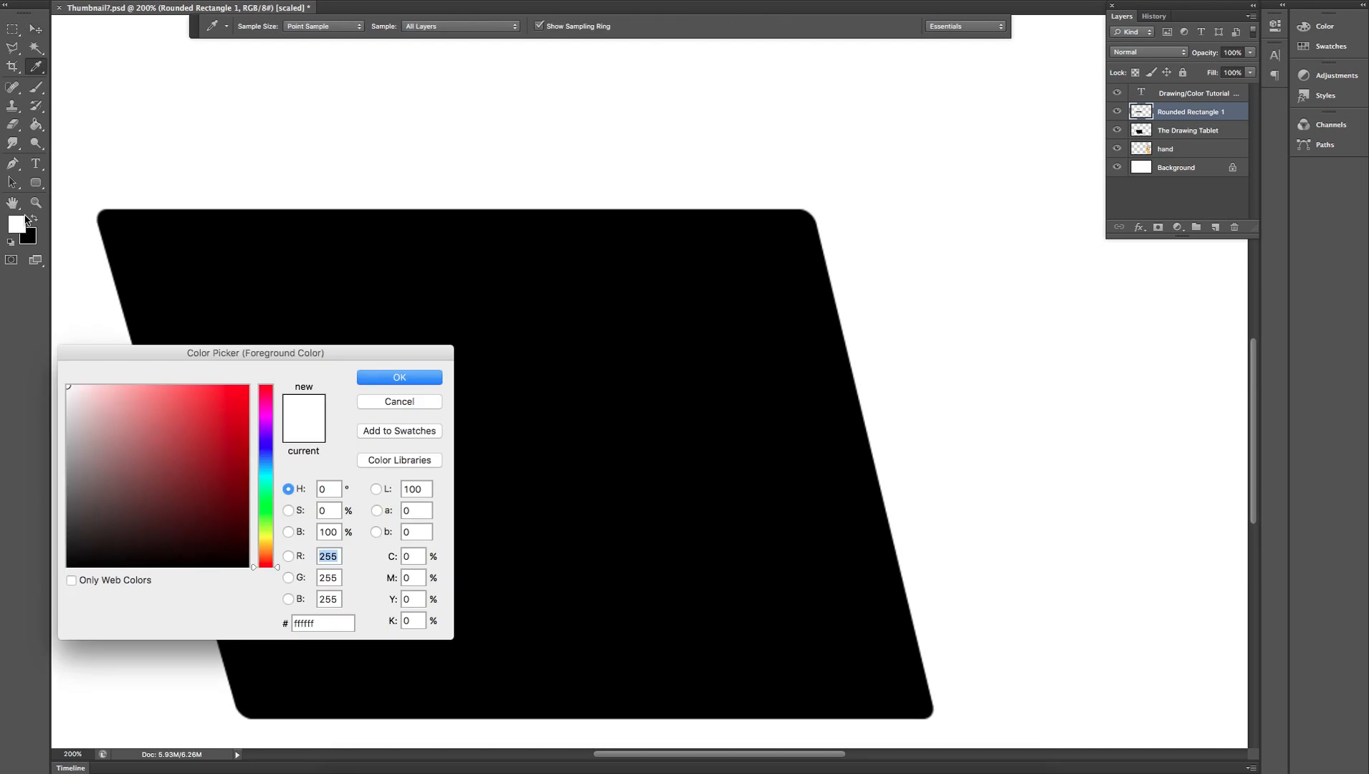
left_click(420, 385)
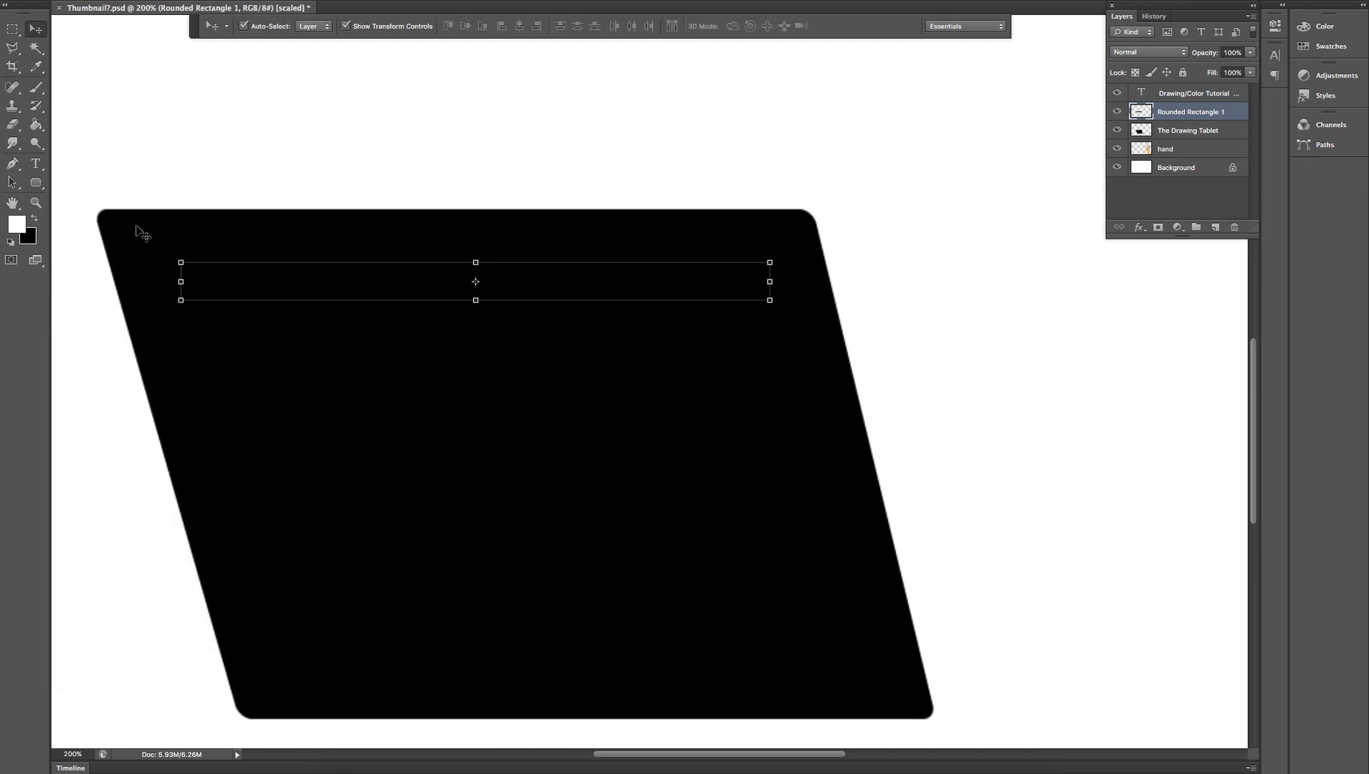
Select the thin rounded bar on the Rounded Rectangle 1 layer with the Magic Wand.
right_click(308, 283)
left_click(258, 286)
key("s")
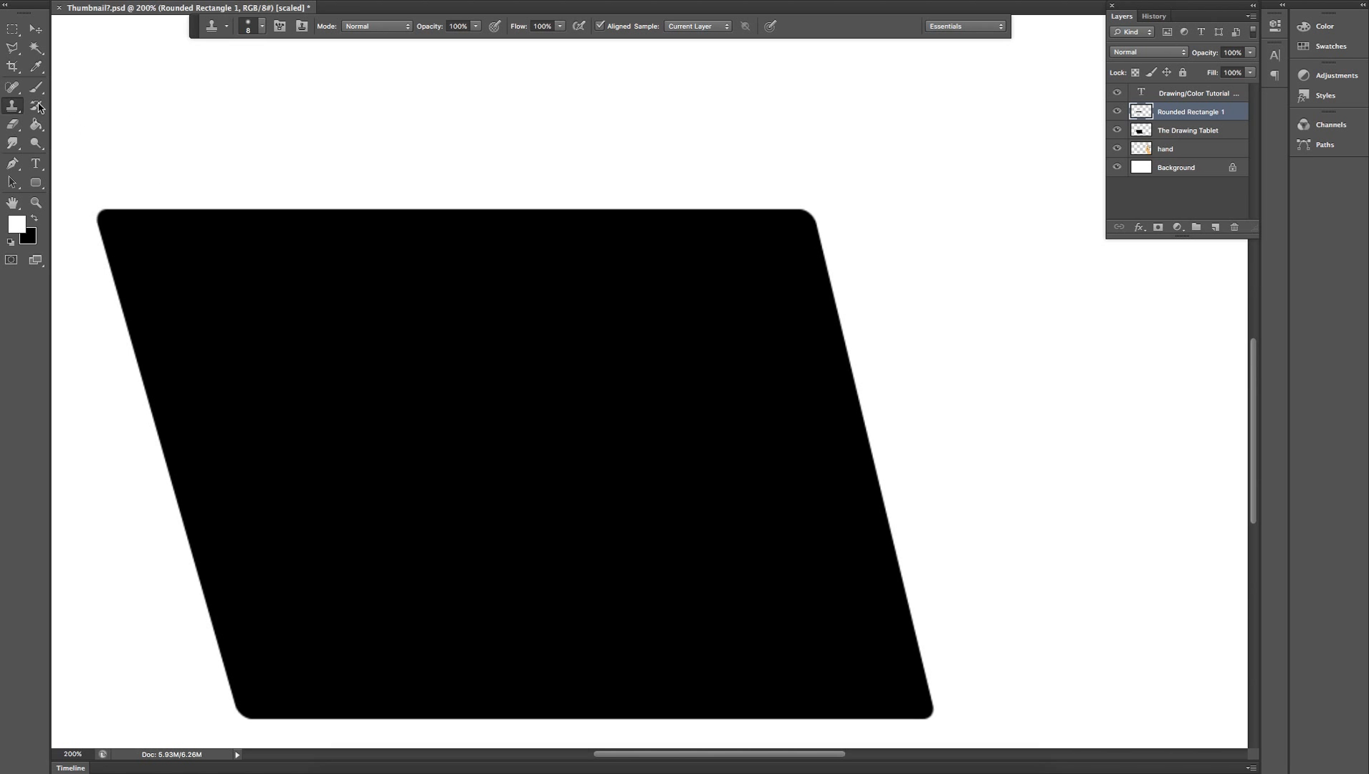
left_click(35, 48)
left_click(260, 287)
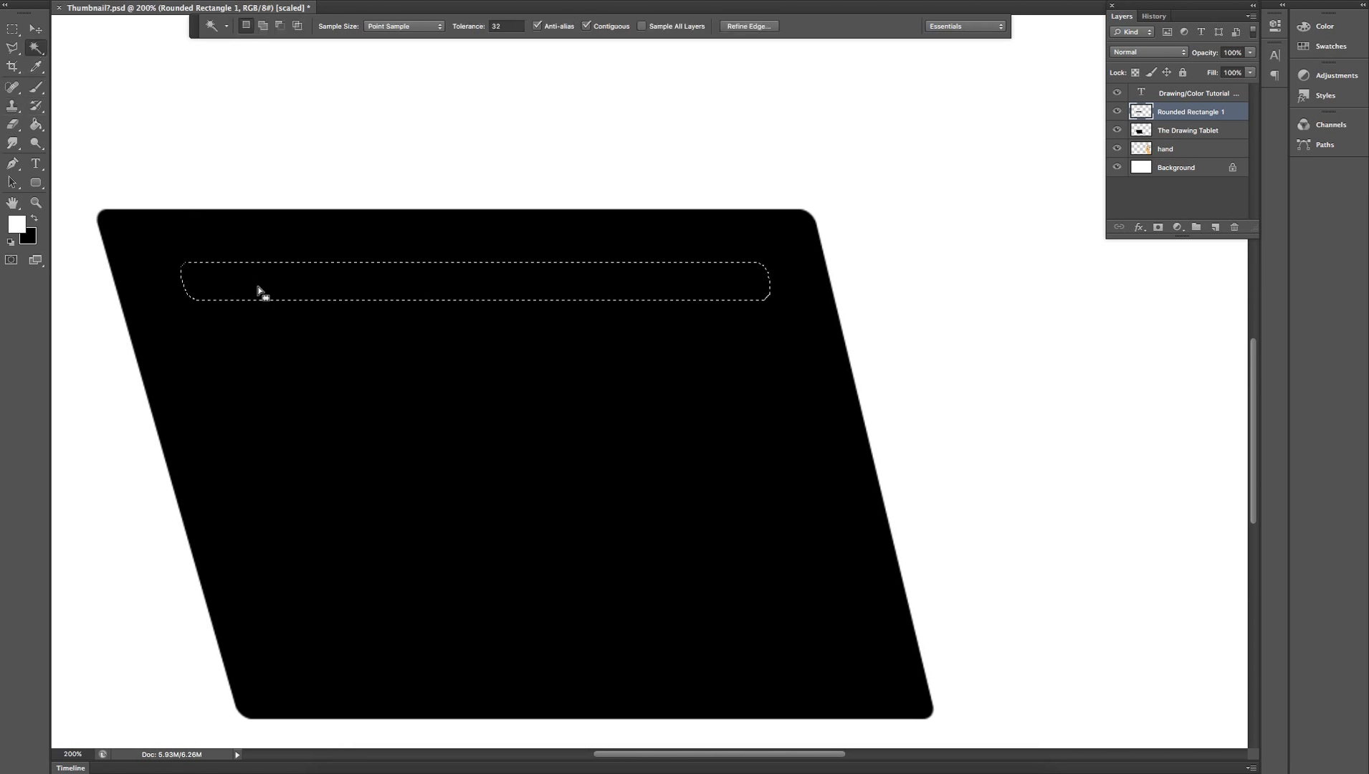
Paint the selected bar white with the Brush tool enlarged to 80 px, and deselect it.
left_click(38, 86)
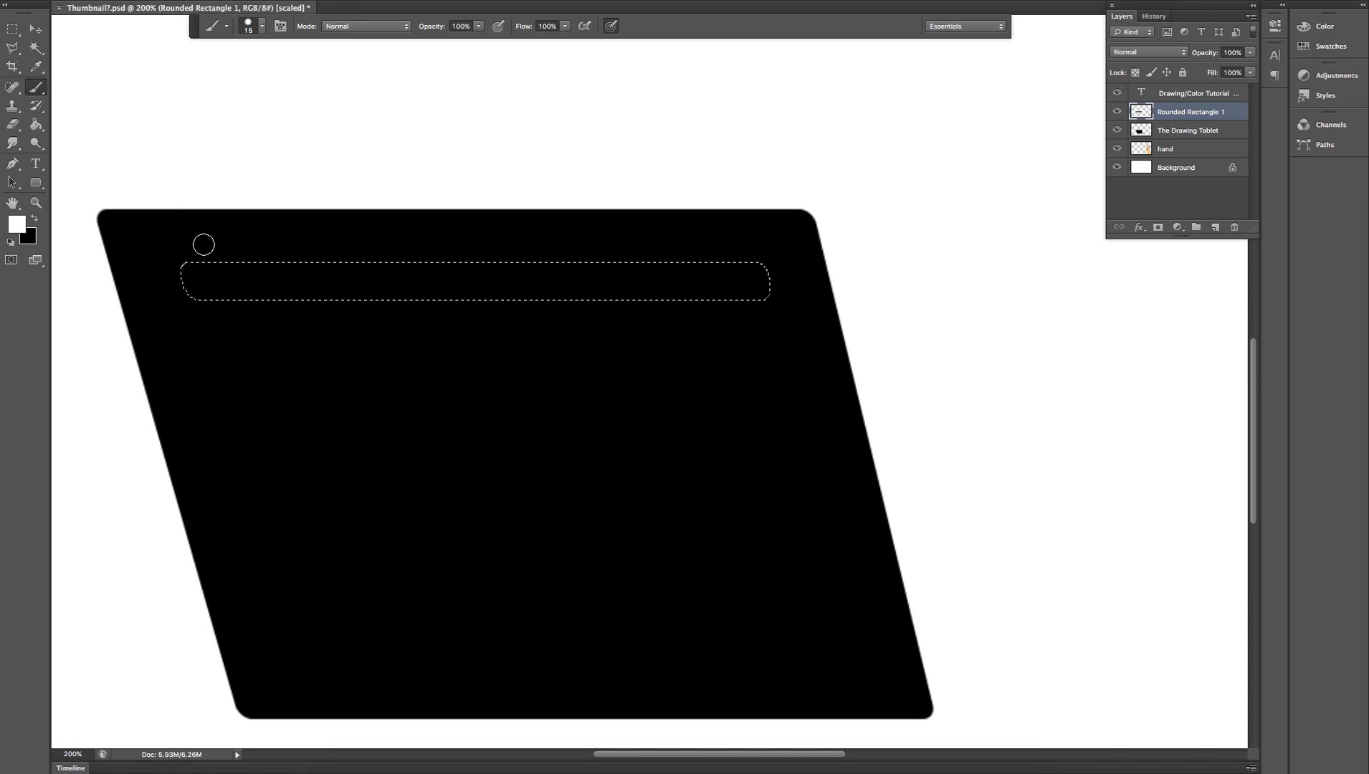
key("bracketright")
key("bracketright")
key("bracketright")
key("bracketright")
key("bracketright")
key("bracketright")
key("bracketright")
key("bracketright")
key("bracketright")
key("bracketright")
left_click_drag(190, 283, 1173, 299)
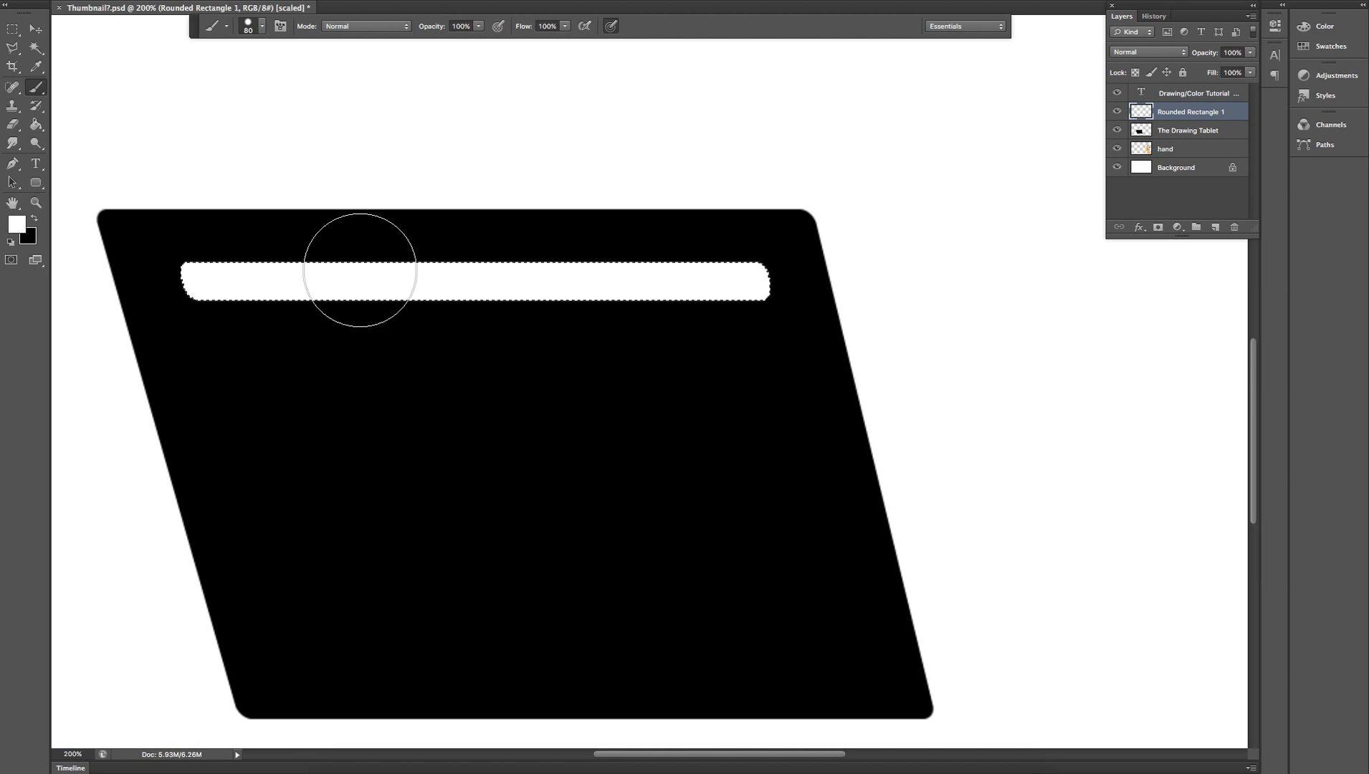
key("ctrl+d")
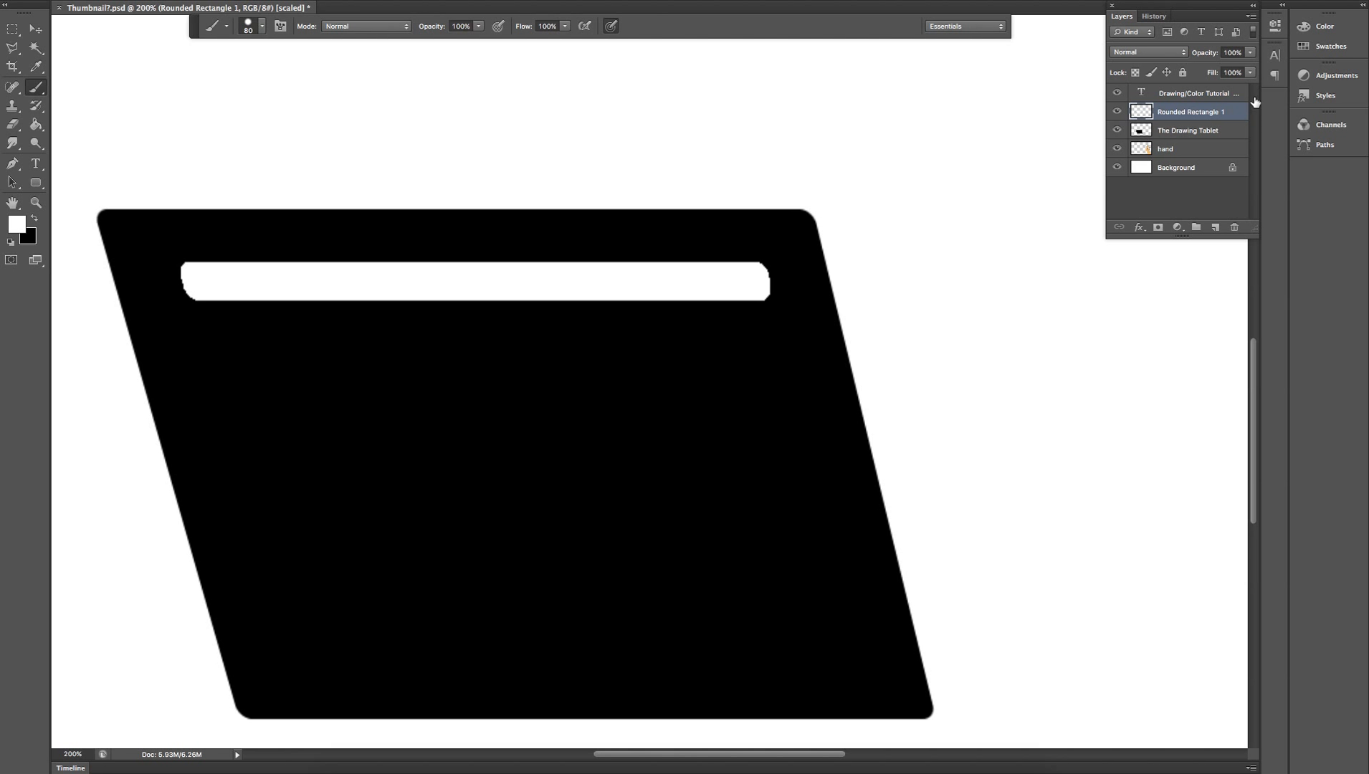
Merge the Rounded Rectangle 1 and The Drawing Tablet layers, and reduce the brush size.
left_click(1215, 135, "shift")
right_click(1216, 136)
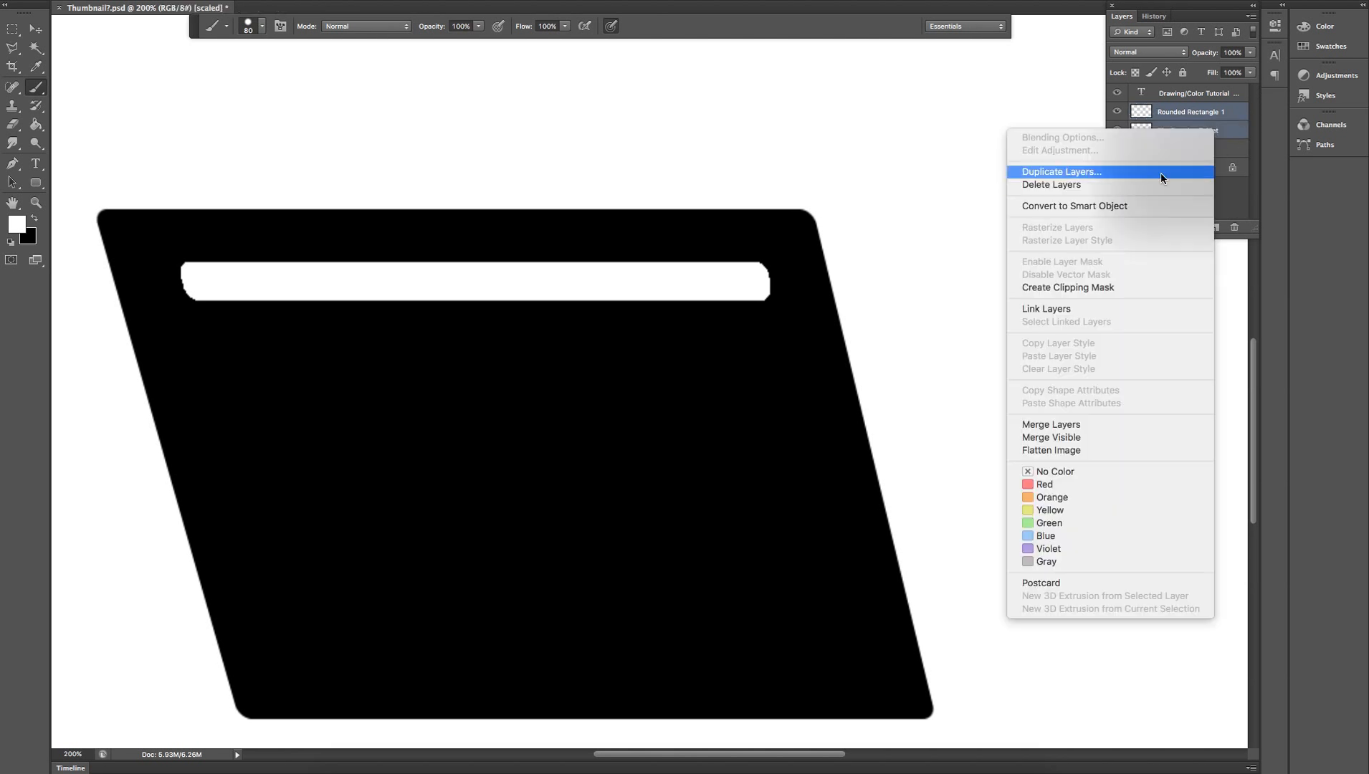
left_click(1113, 424)
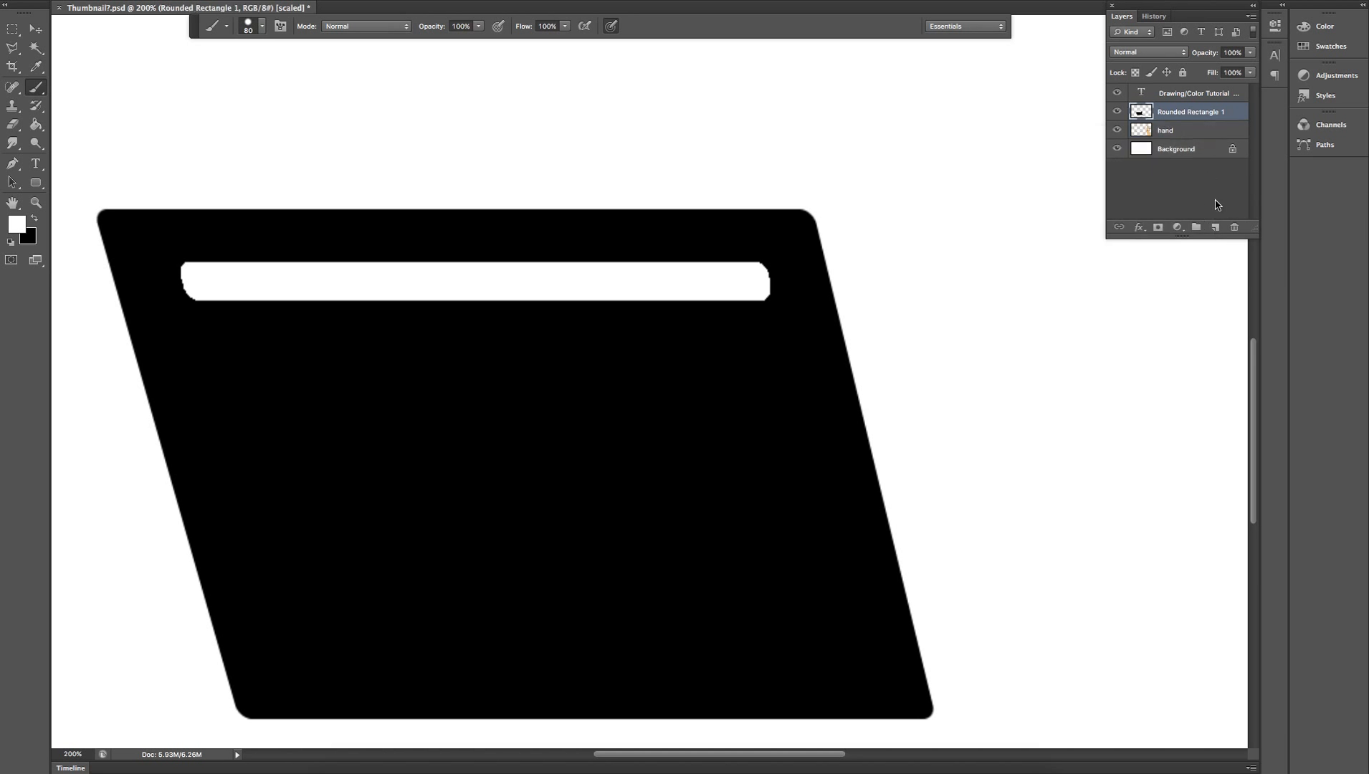
key("bracketleft")
key("bracketleft")
key("bracketleft")
key("bracketleft")
key("bracketleft")
key("bracketleft")
key("bracketleft")
key("bracketleft")
key("bracketleft")
Try a slanted black line, 1 px in weight and about 9 by 28 px, across the left part of the white bar.
left_click(40, 189)
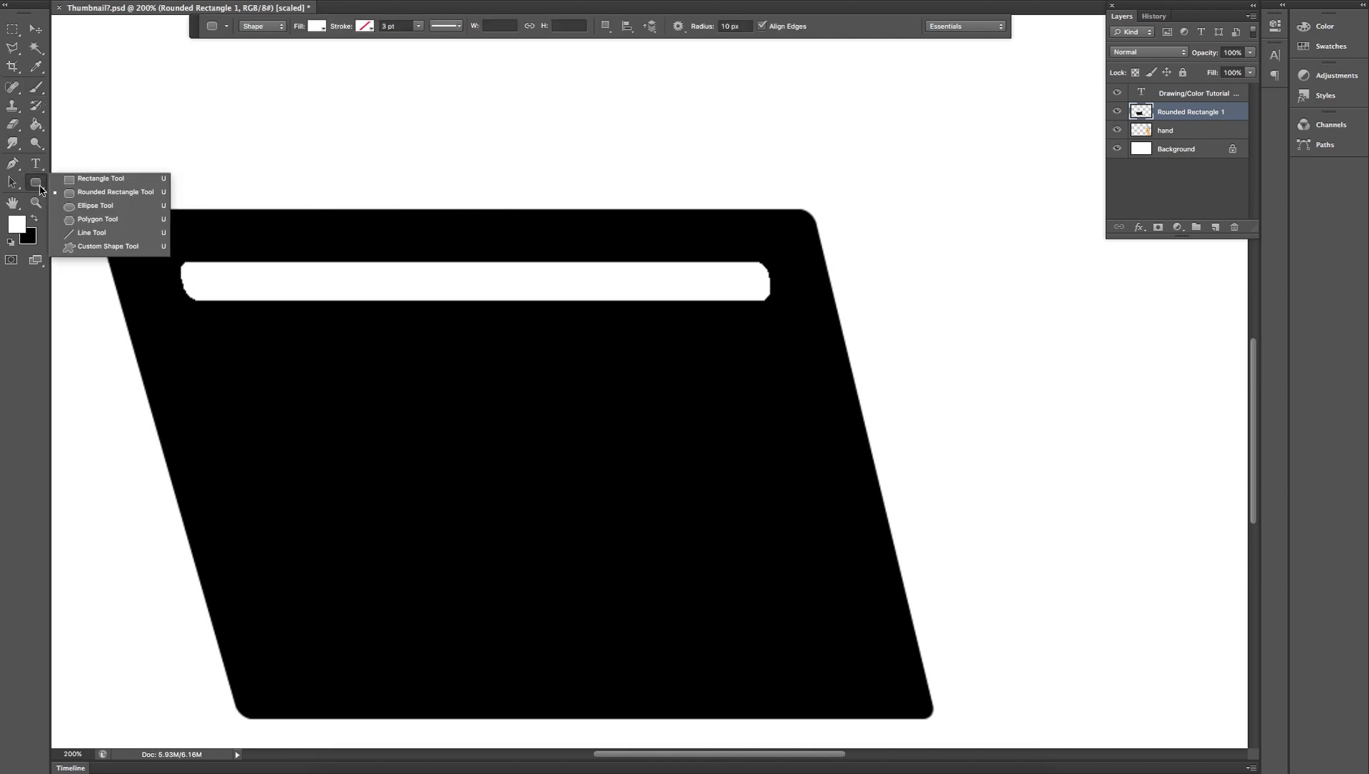
left_click(96, 234)
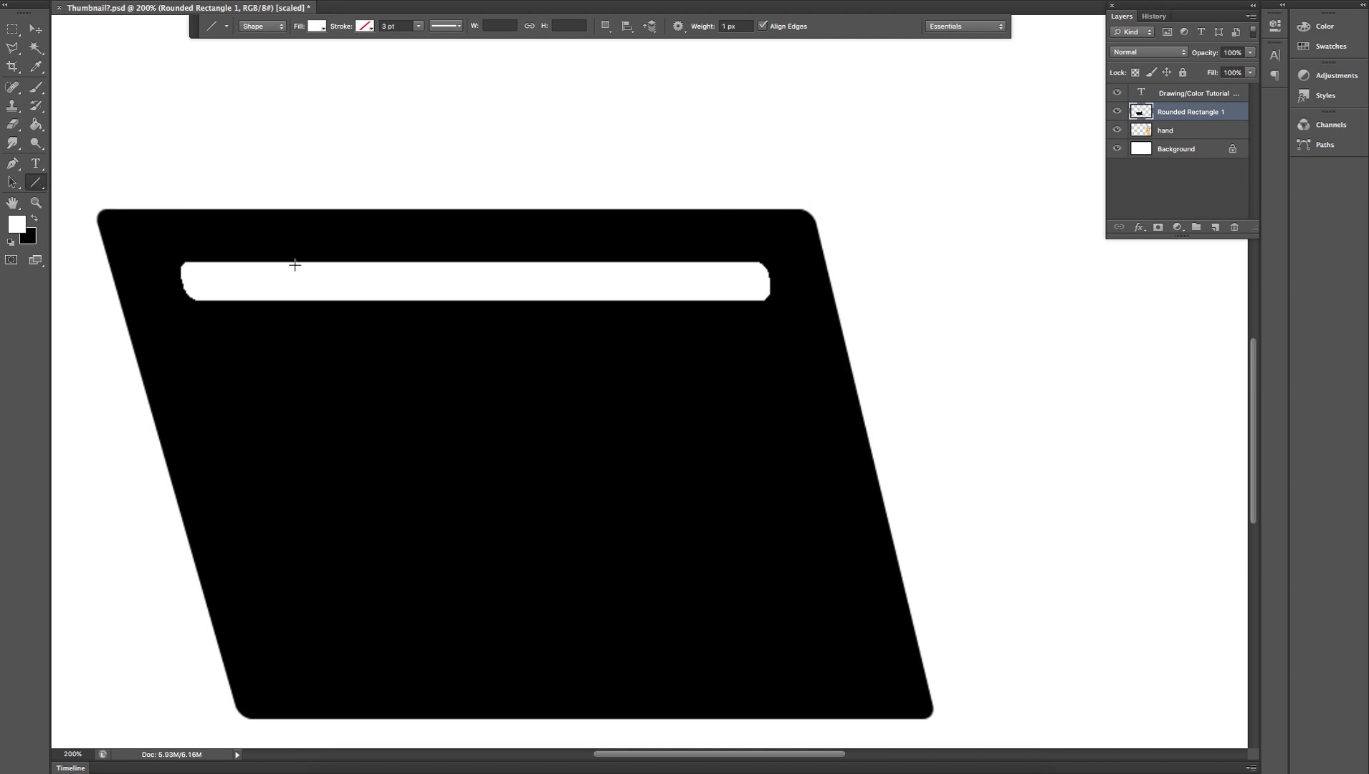
left_click(34, 217)
left_click_drag(350, 262, 362, 302)
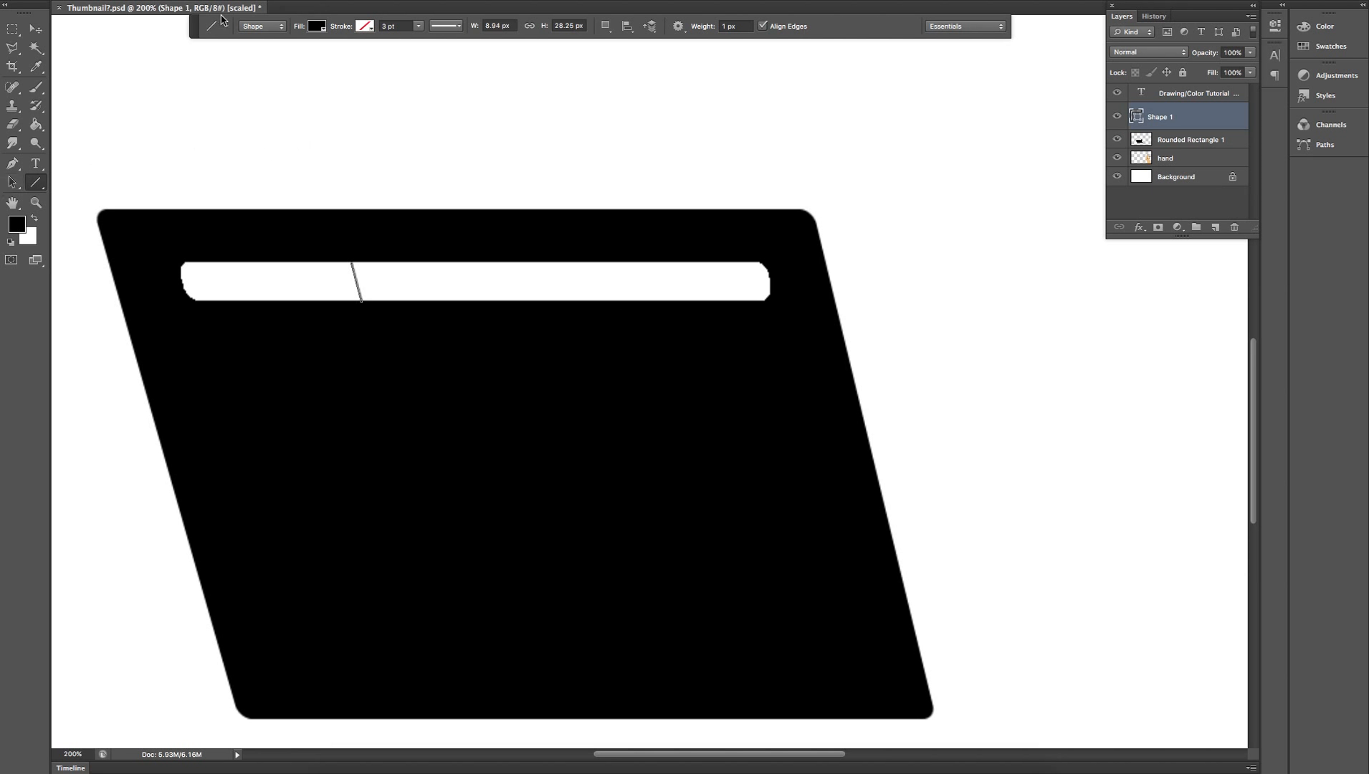
Try a second slanted line about 14 by 30 px with a black 3 pt stroke across the right part of the white bar.
left_click(457, 27)
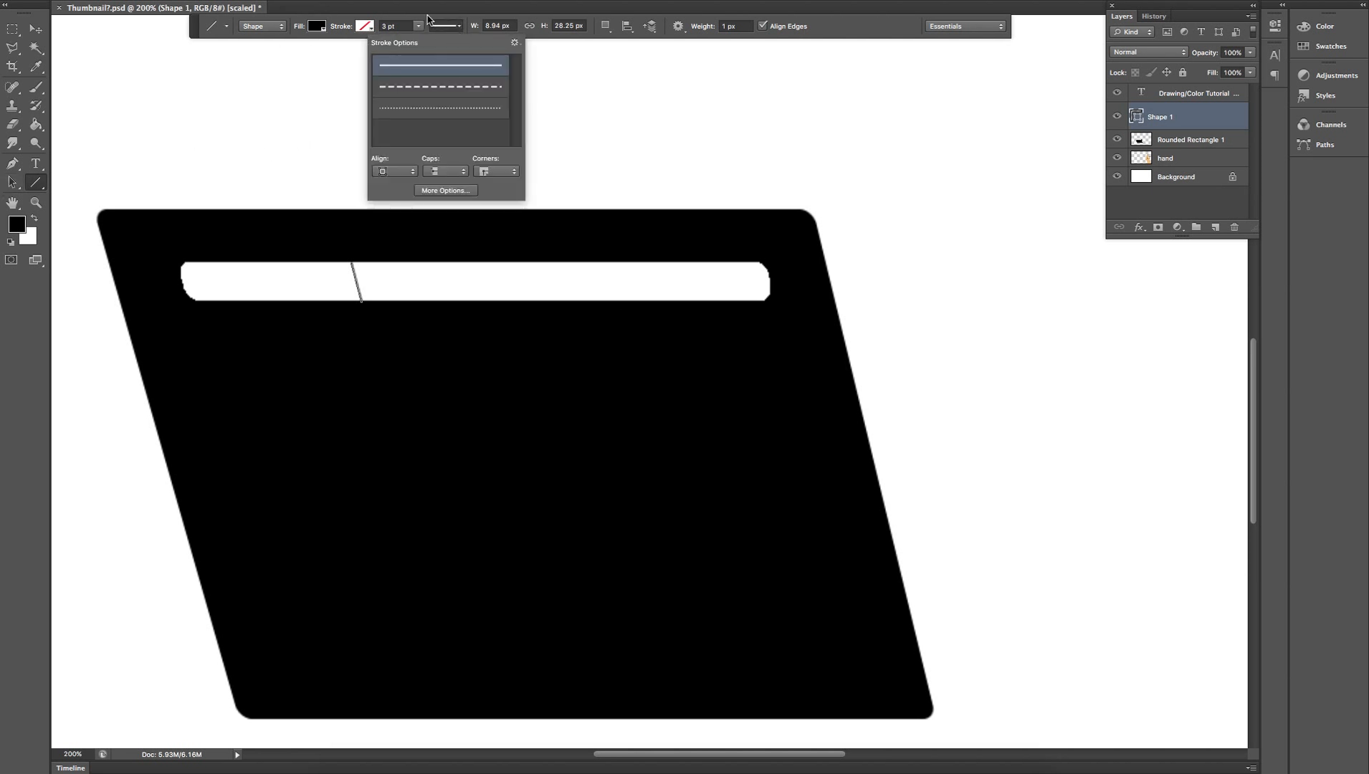
left_click(373, 25)
left_click(371, 27)
left_click(360, 26)
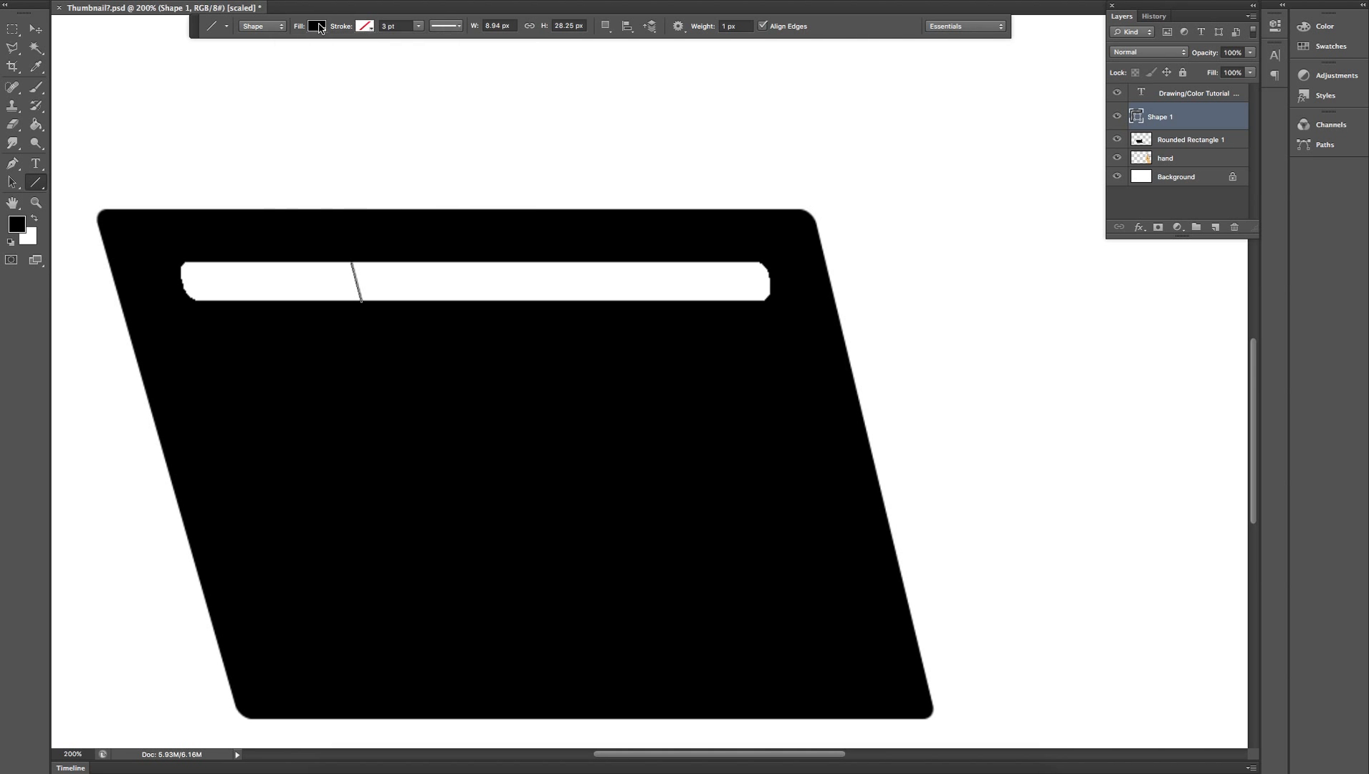
left_click(368, 27)
left_click(297, 94)
key("Return")
left_click_drag(559, 262, 576, 305)
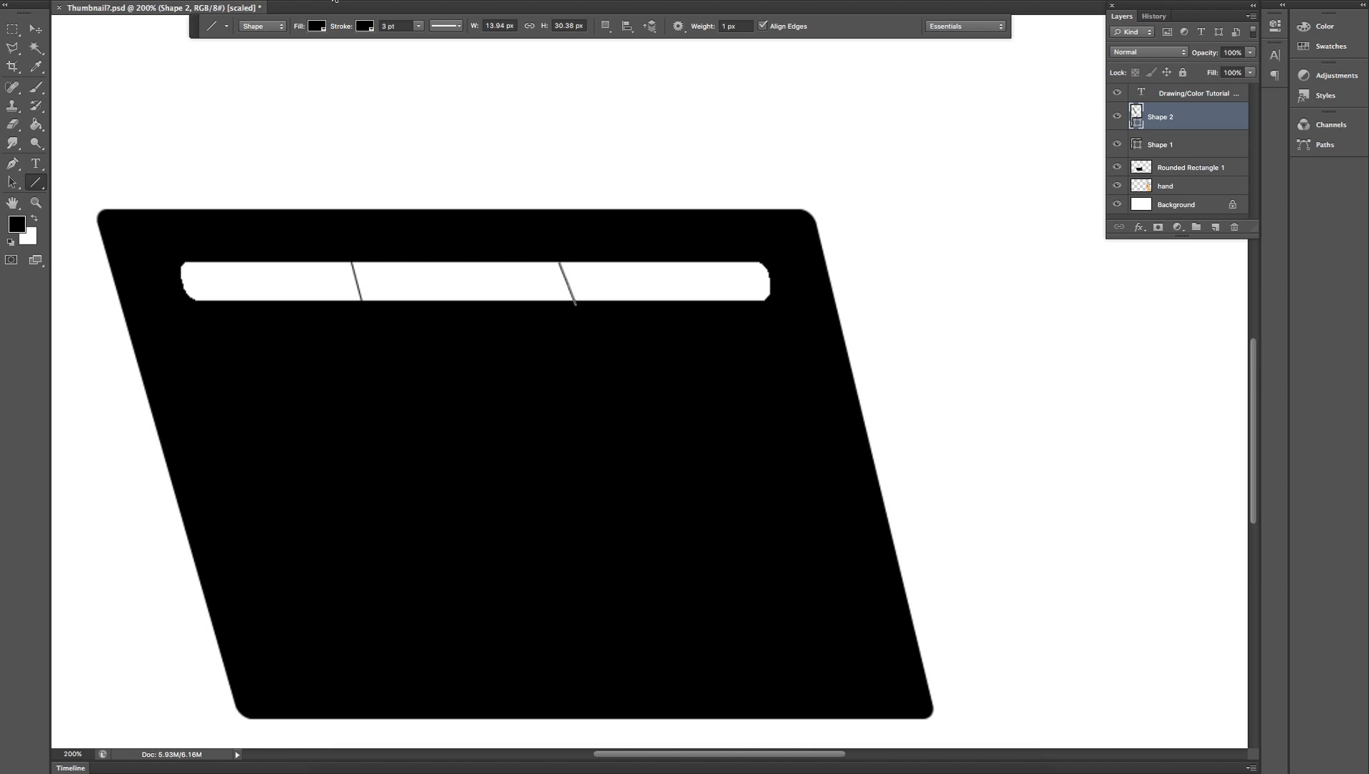
left_click(458, 26)
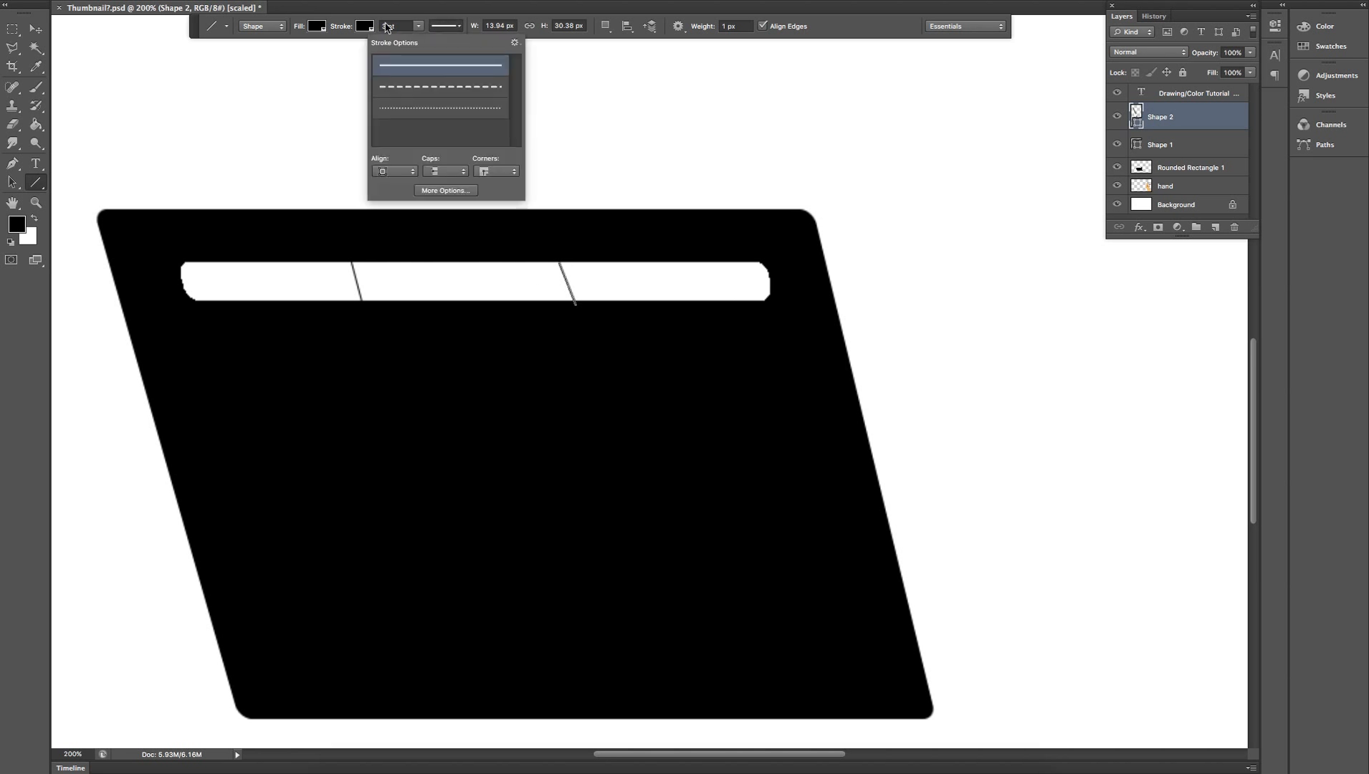
left_click(441, 14)
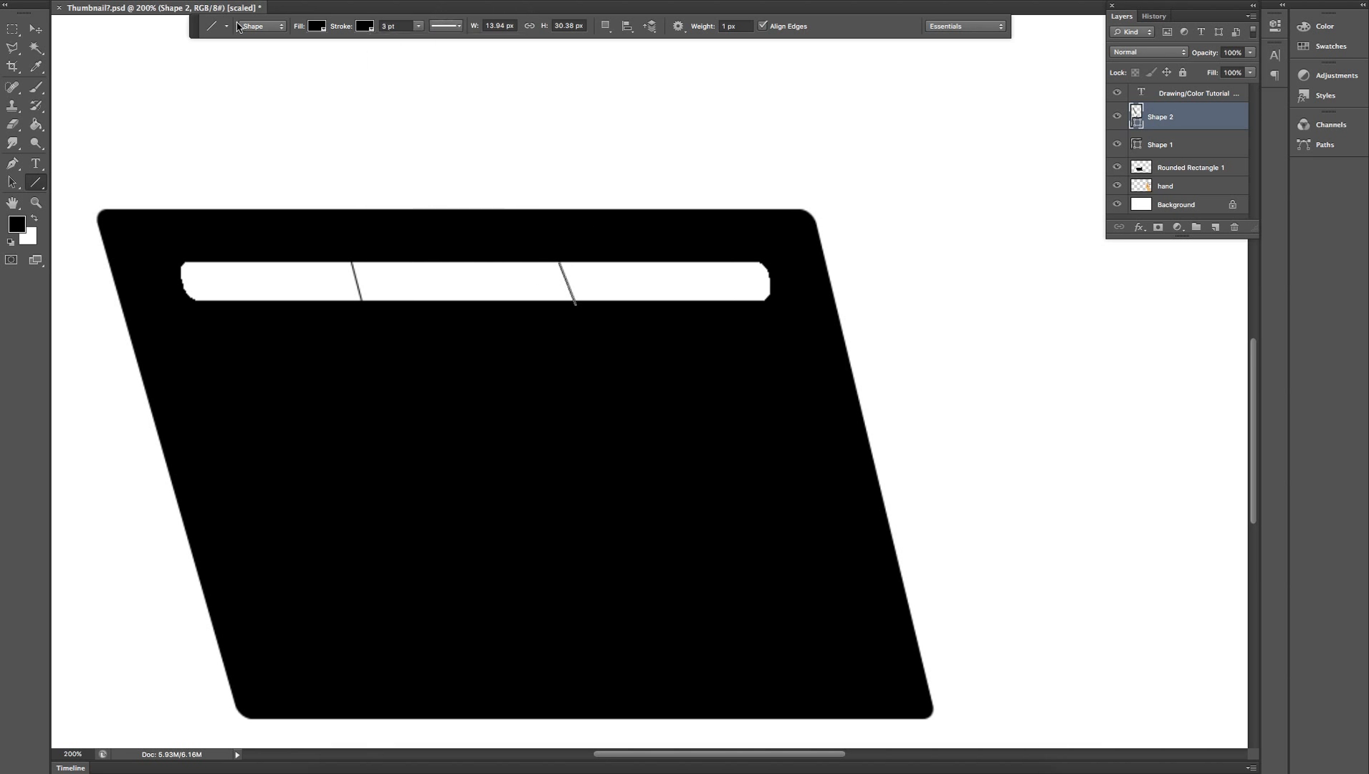
left_click(262, 26)
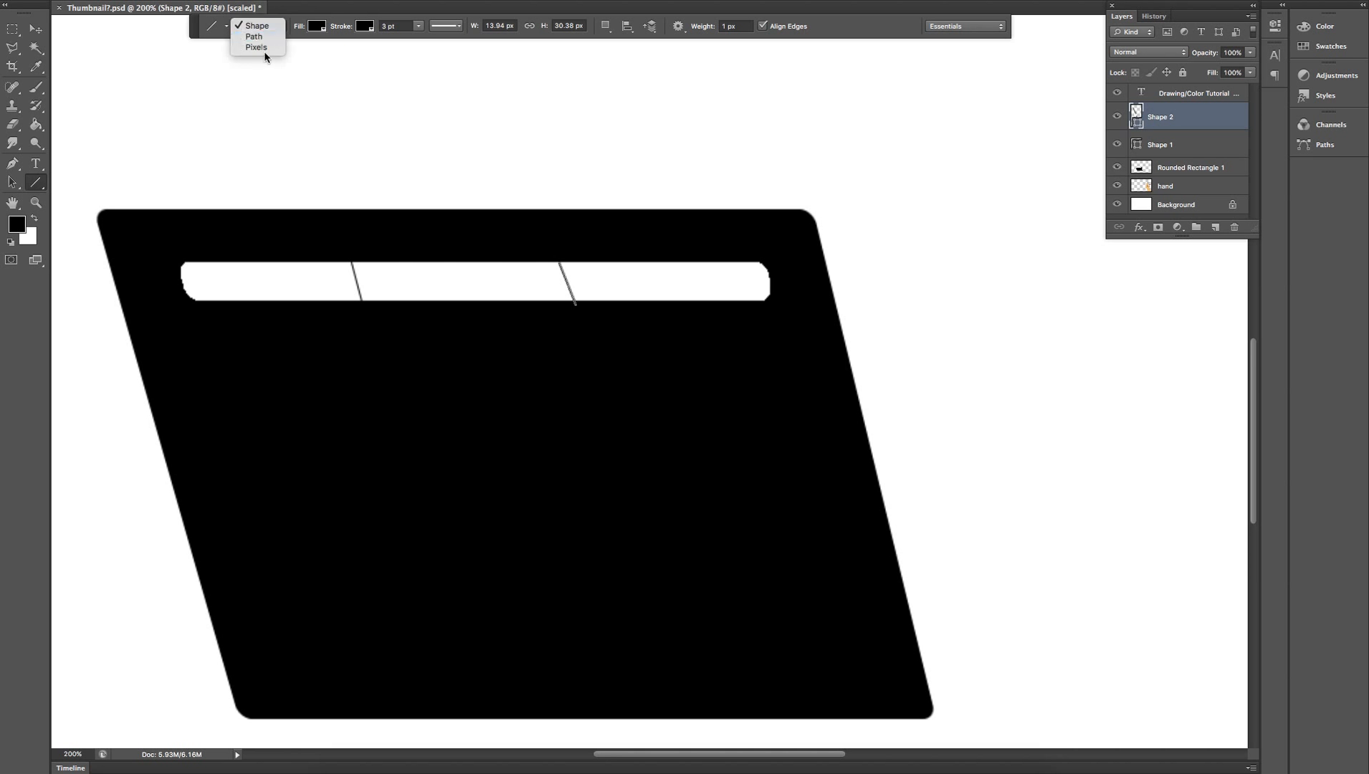
left_click(264, 37)
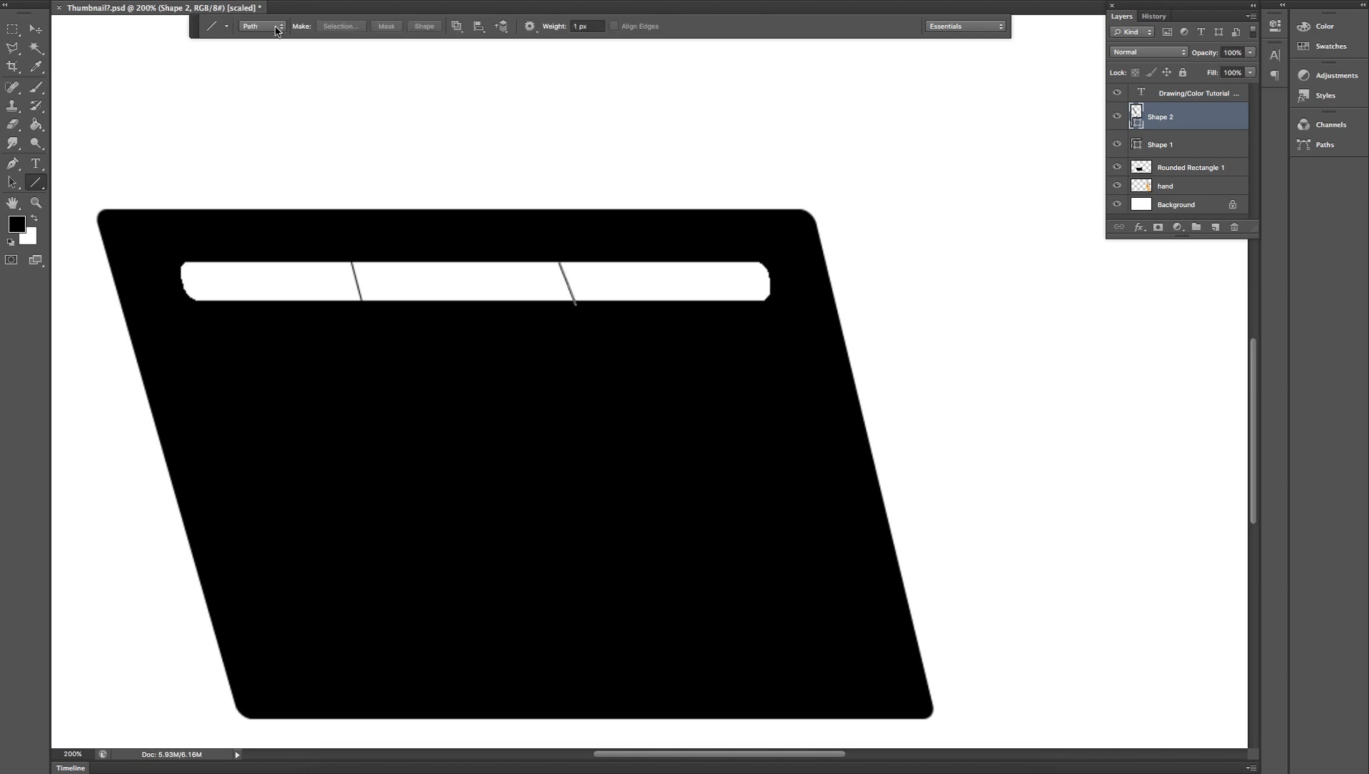
left_click(280, 27)
left_click(260, 16)
left_click(227, 27)
left_click(229, 28)
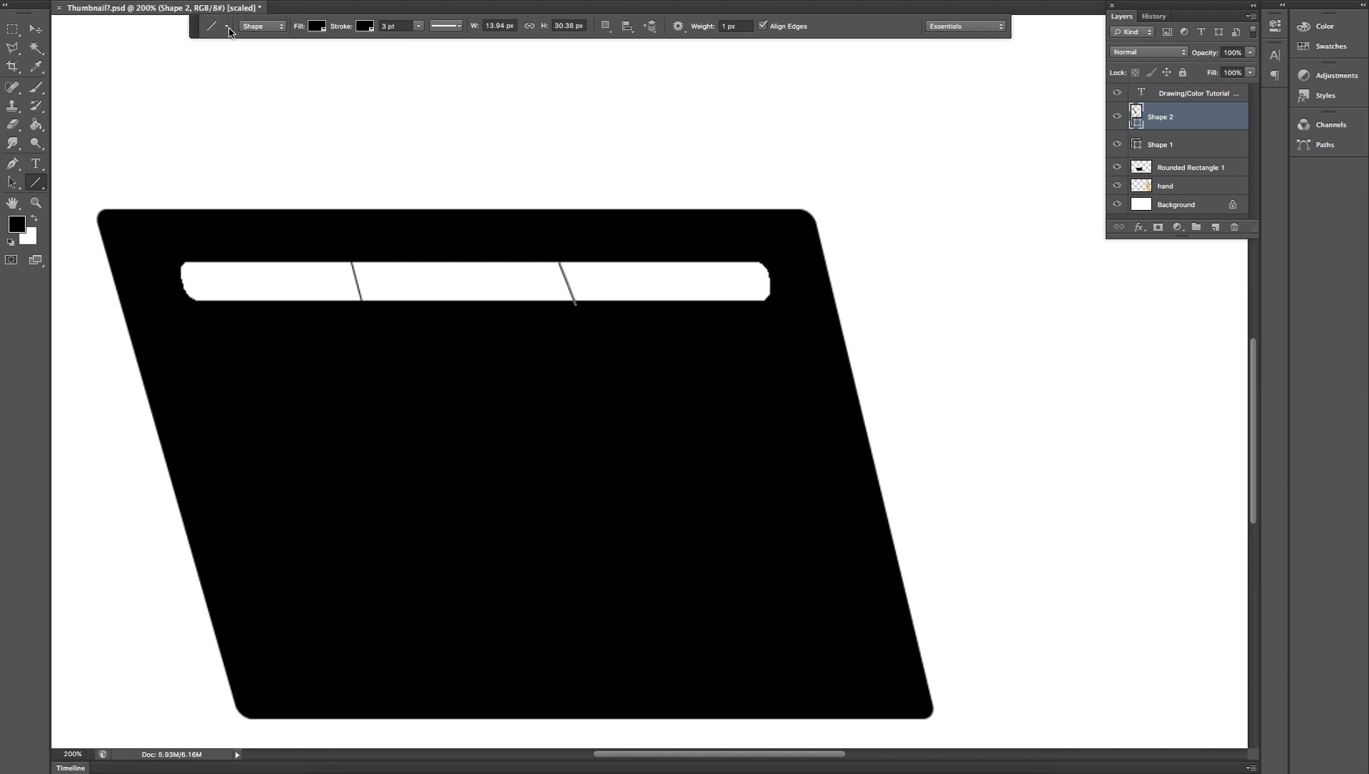
Delete both slanted lines from the white bar.
left_click(35, 28)
key("Delete")
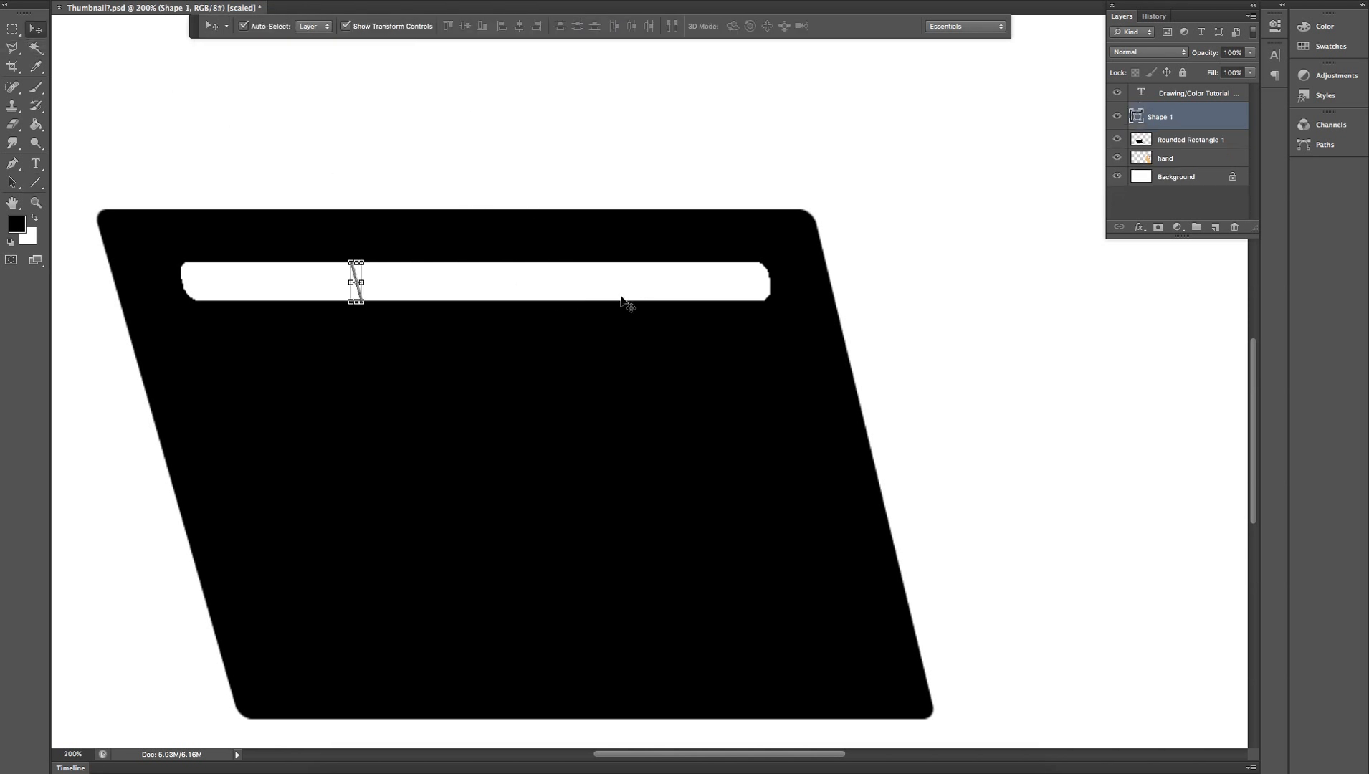
key("Delete")
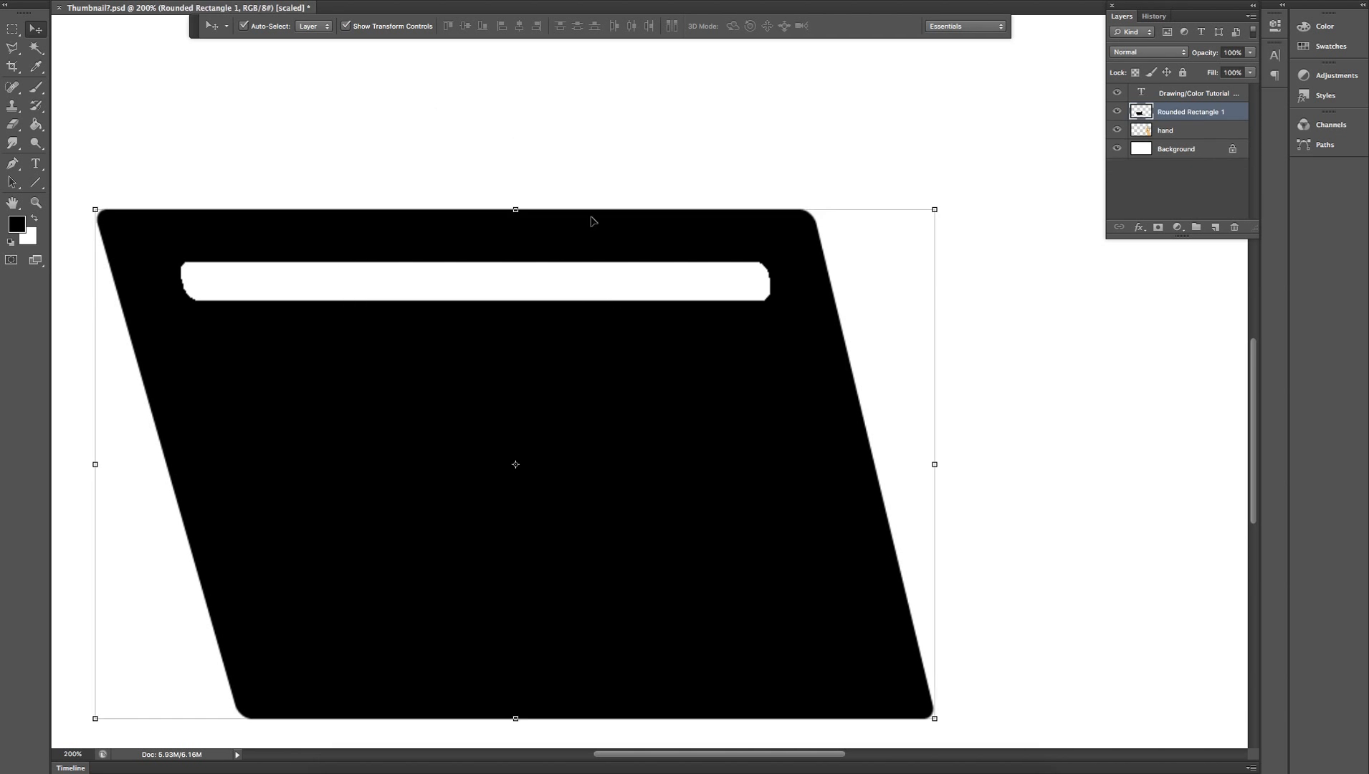
Draw a black arrow custom shape about 630 by 173 px above the tablet, and rasterize its layer.
scroll(609, 258, "down", 1)
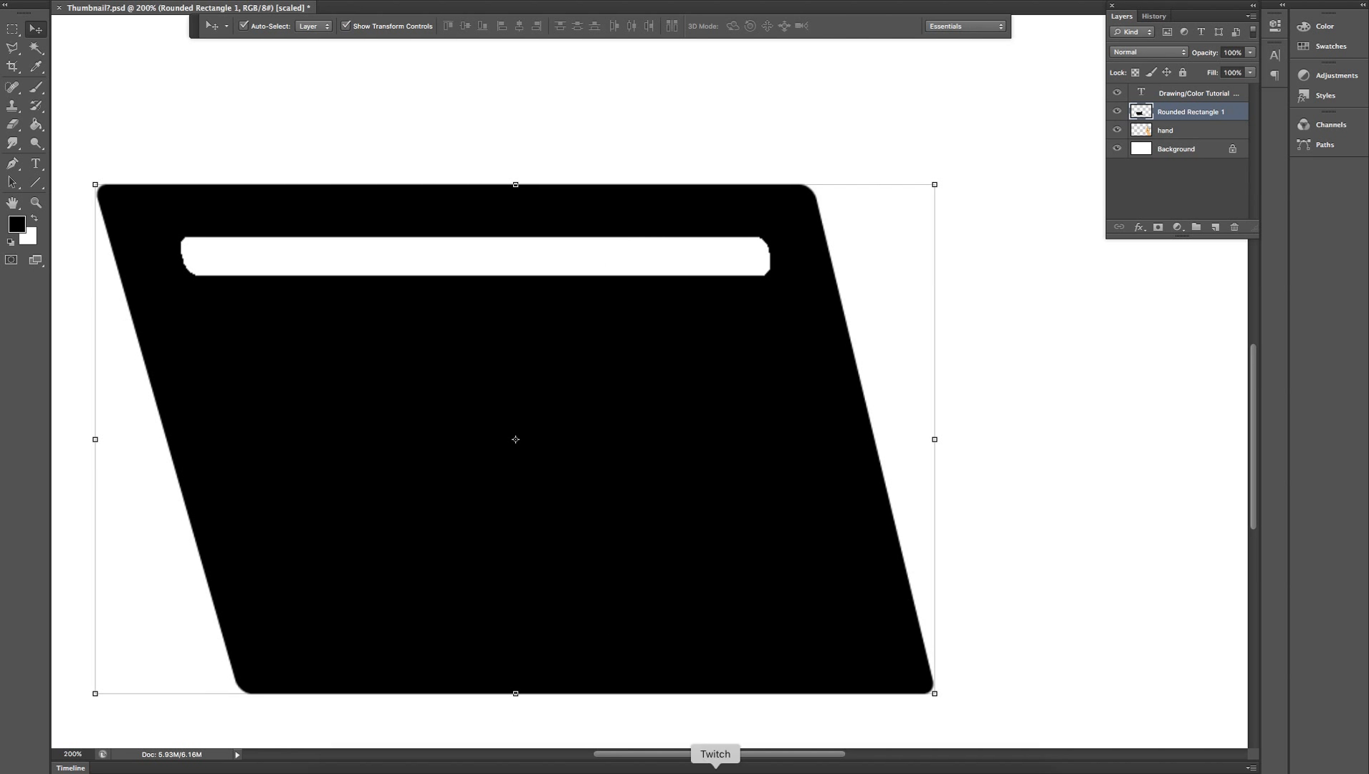
left_click_drag(693, 759, 632, 756)
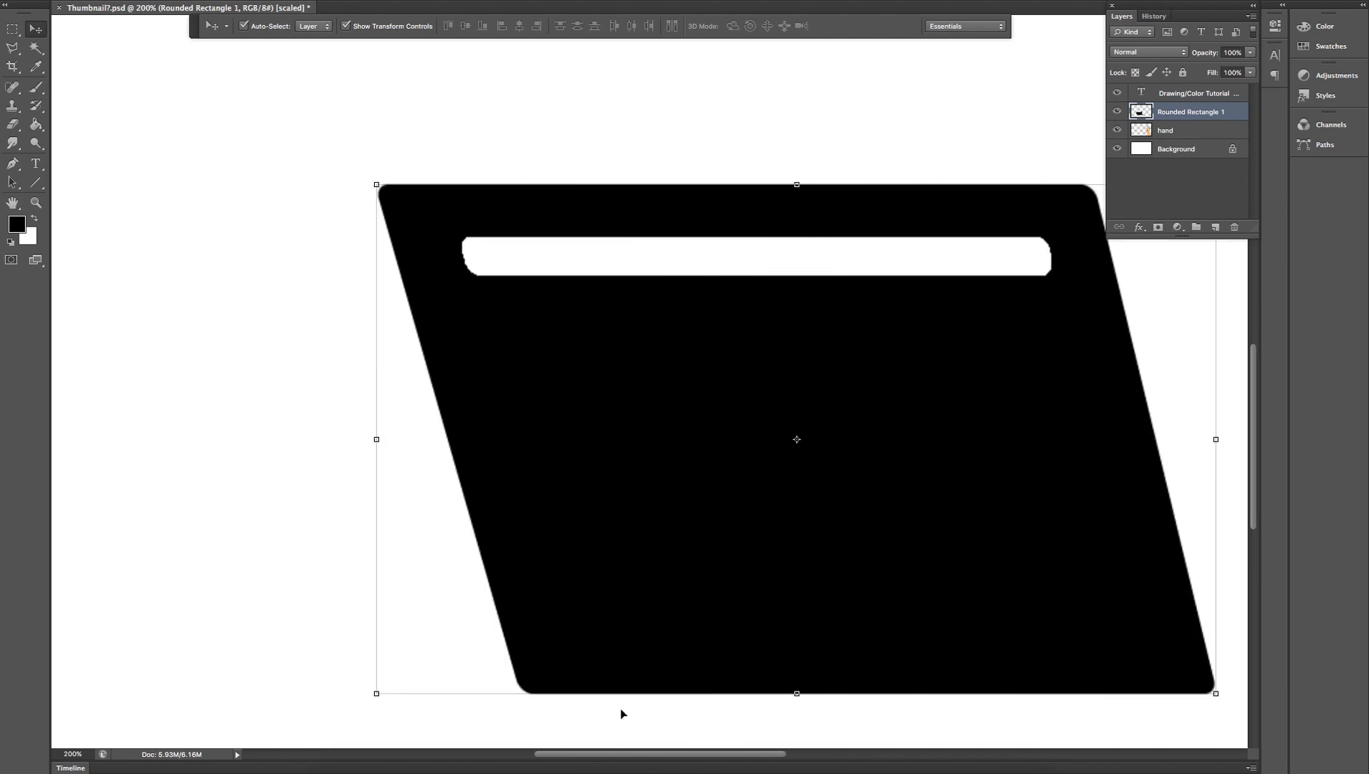
key("z")
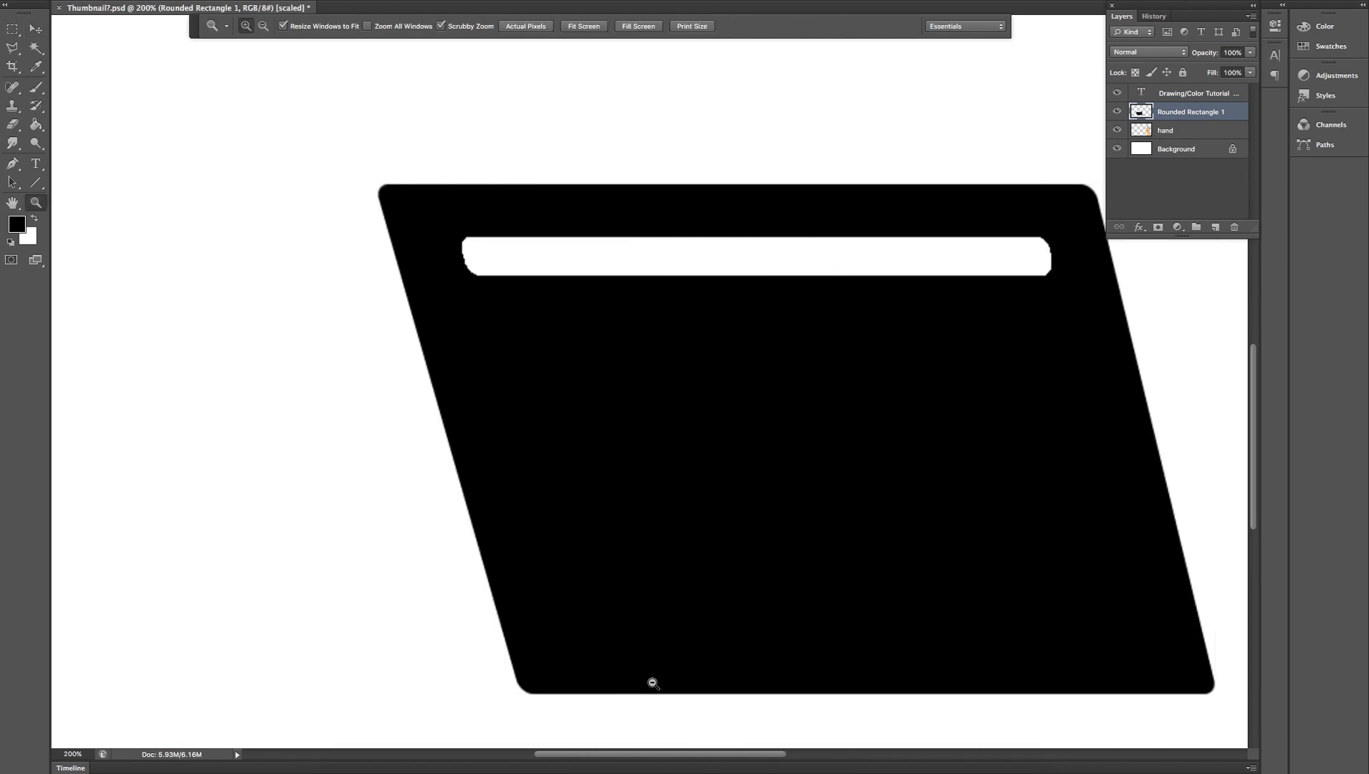
left_click(641, 620, "alt")
left_click(643, 621, "alt")
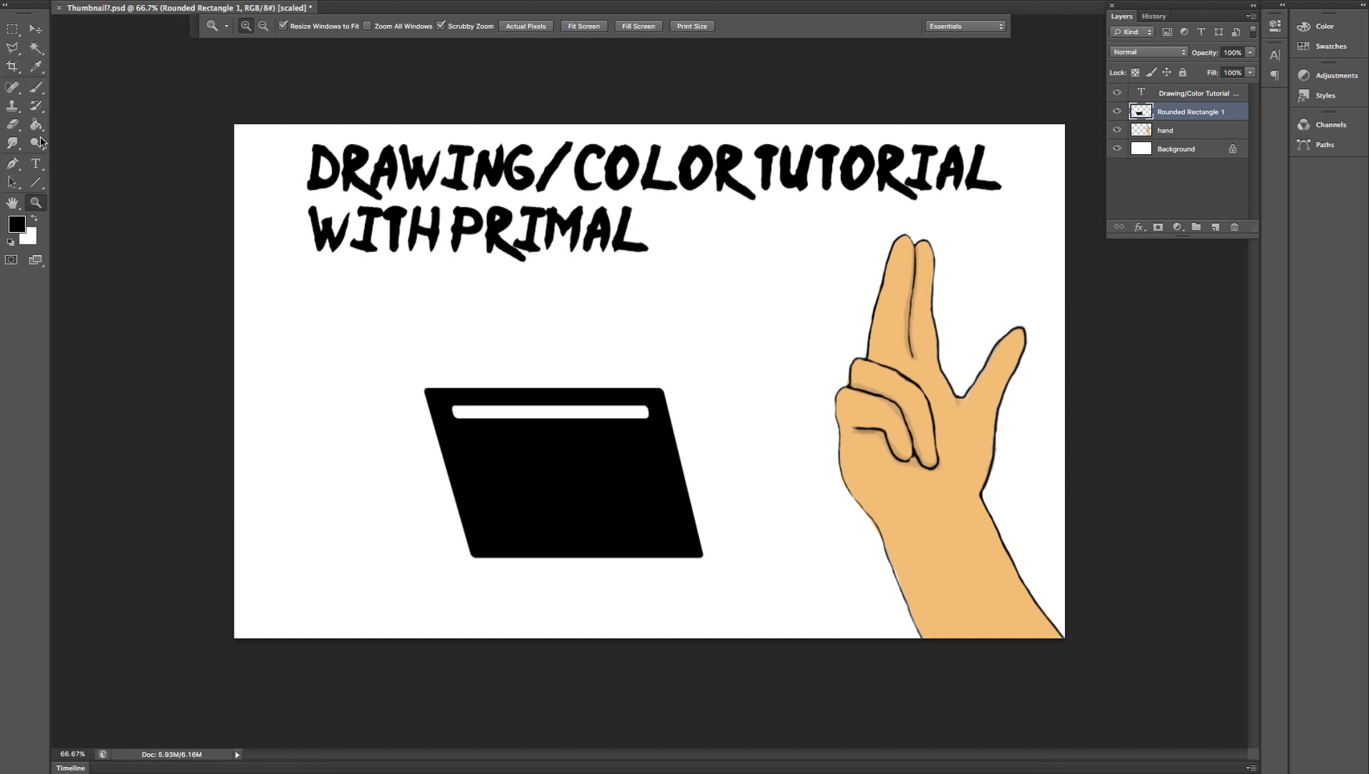
left_click(38, 185)
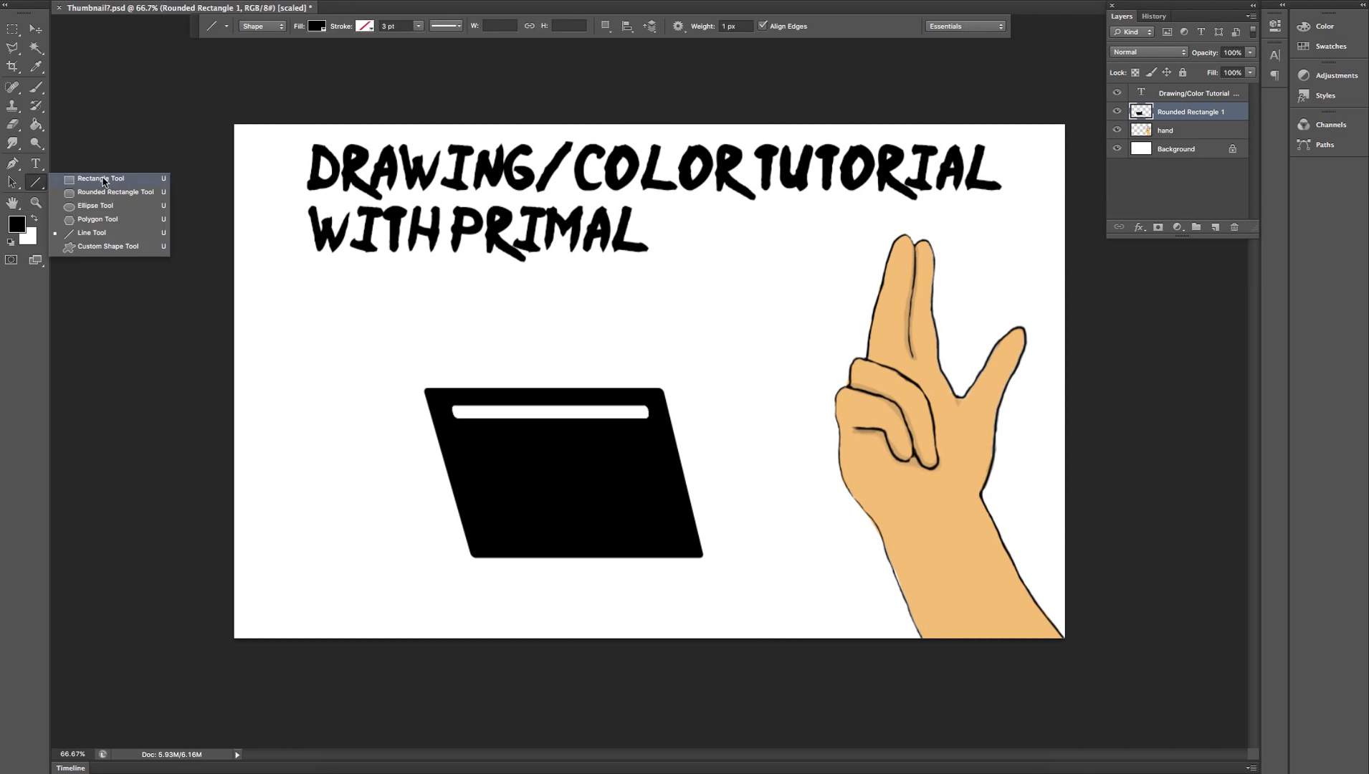
left_click(121, 247)
left_click_drag(658, 304, 392, 387)
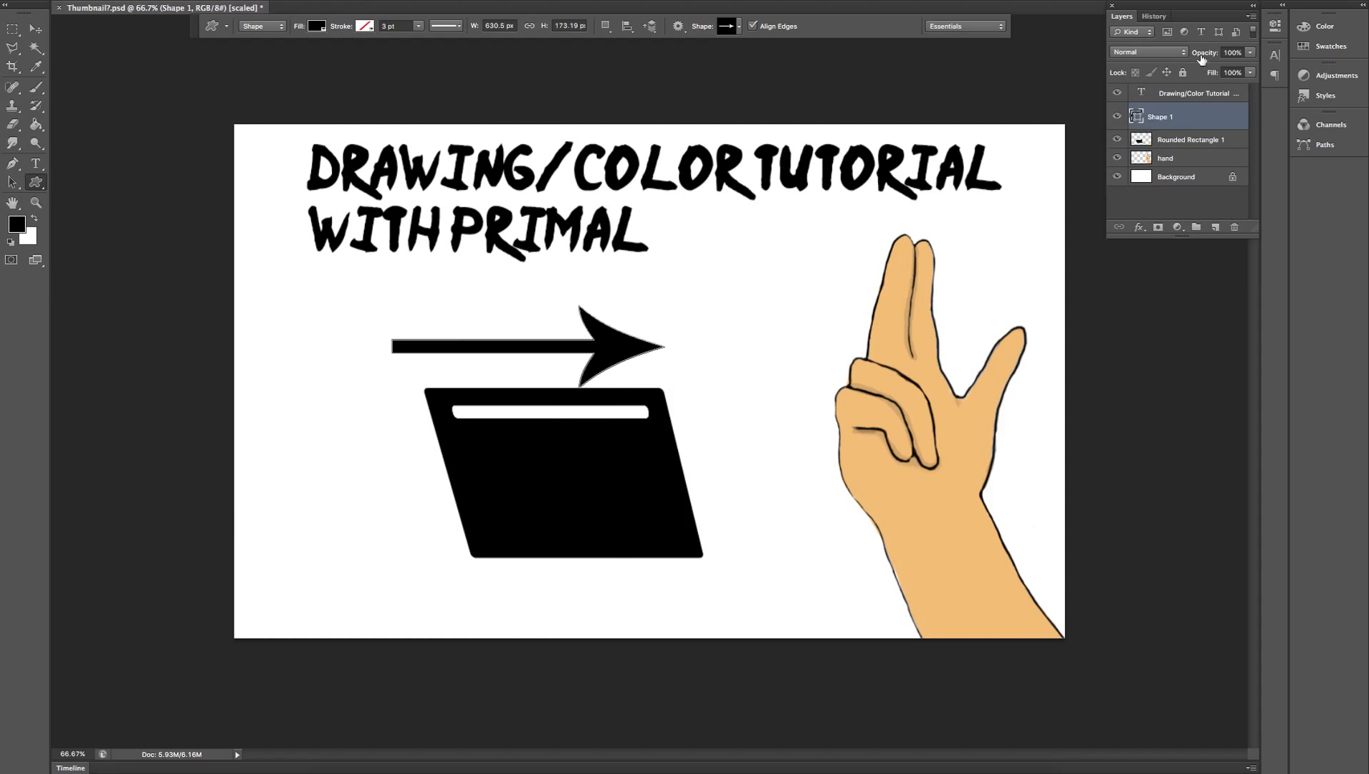
right_click(1181, 123)
left_click(1046, 220)
Rotate the arrow about 29 degrees clockwise and move it left so its tip points at the tablet's upper-left corner.
key("v")
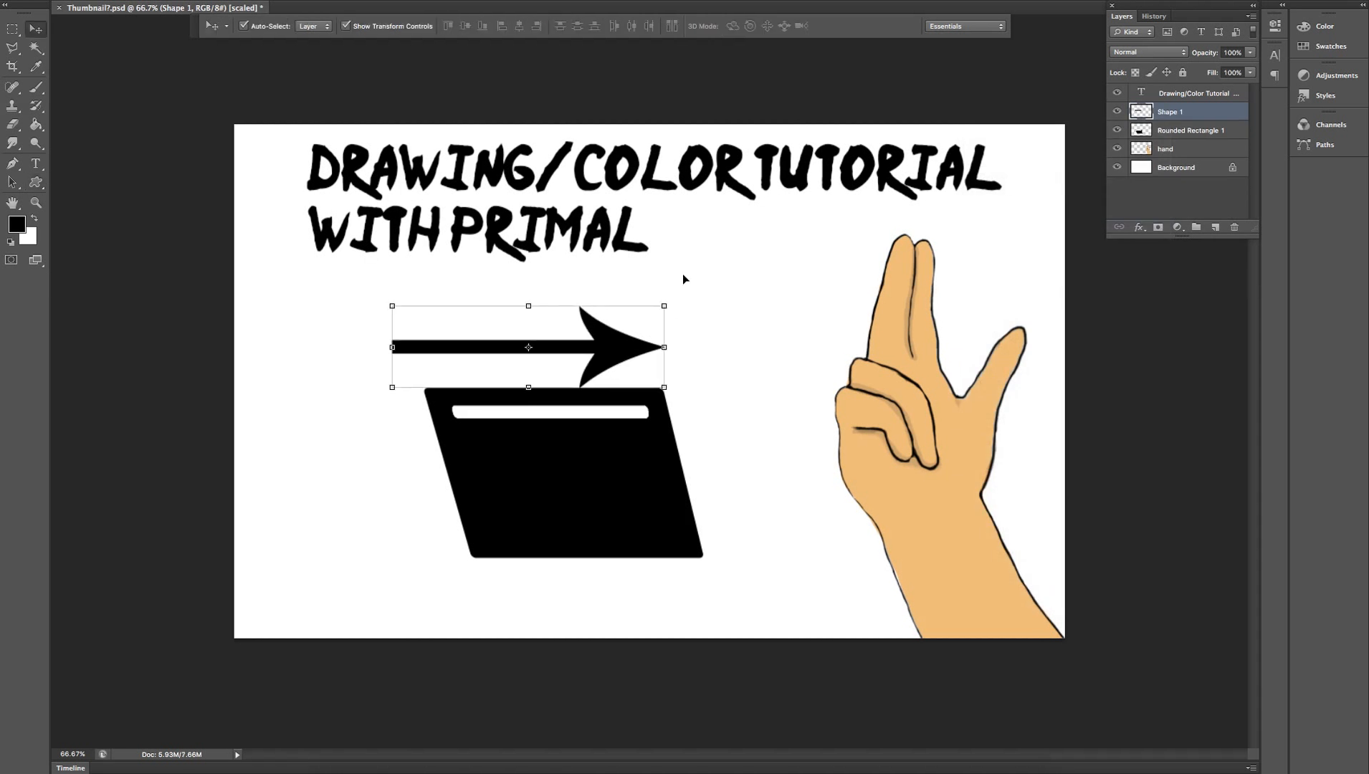
left_click_drag(617, 349, 663, 313)
left_click_drag(428, 262, 470, 198)
left_click_drag(516, 285, 290, 286)
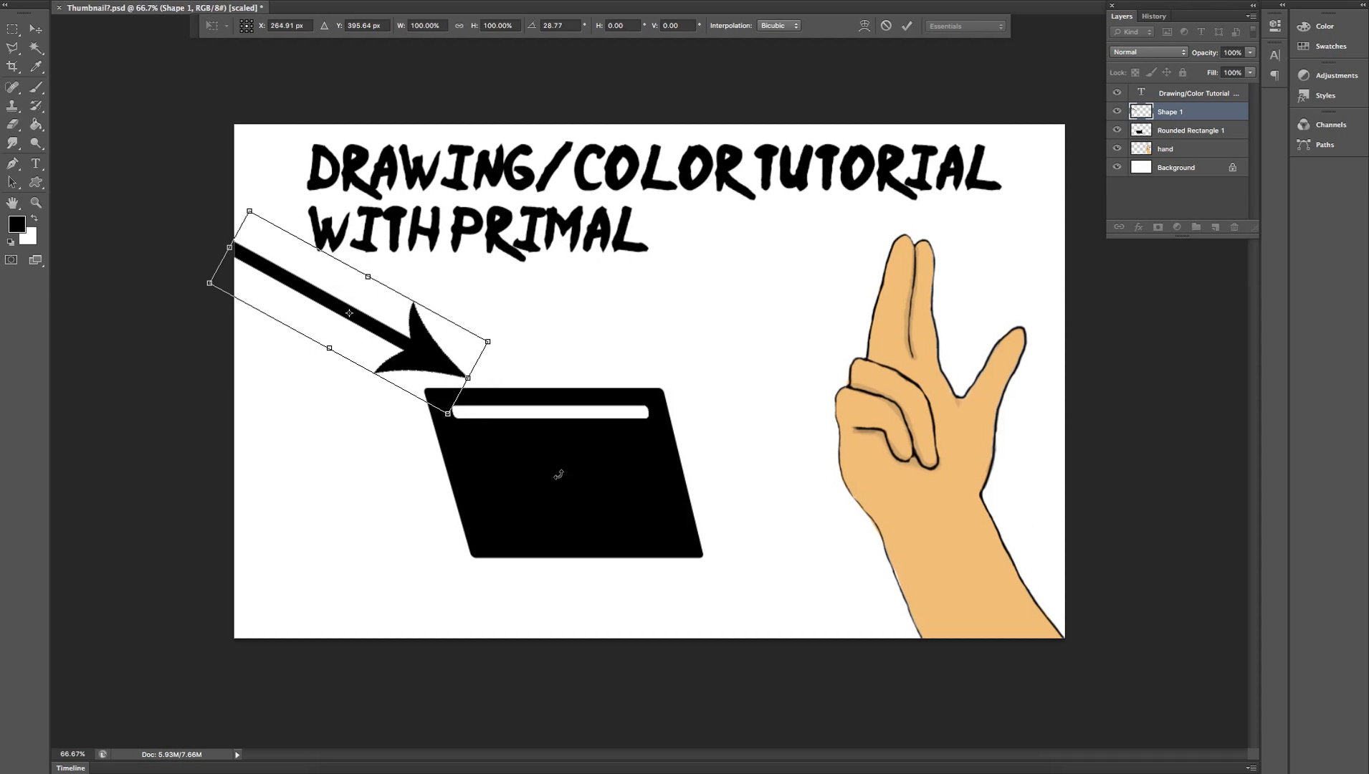
key("Return")
Apply the arrow's transform and move the tablet to the lower middle of the canvas, just left of the hand.
left_click(565, 476)
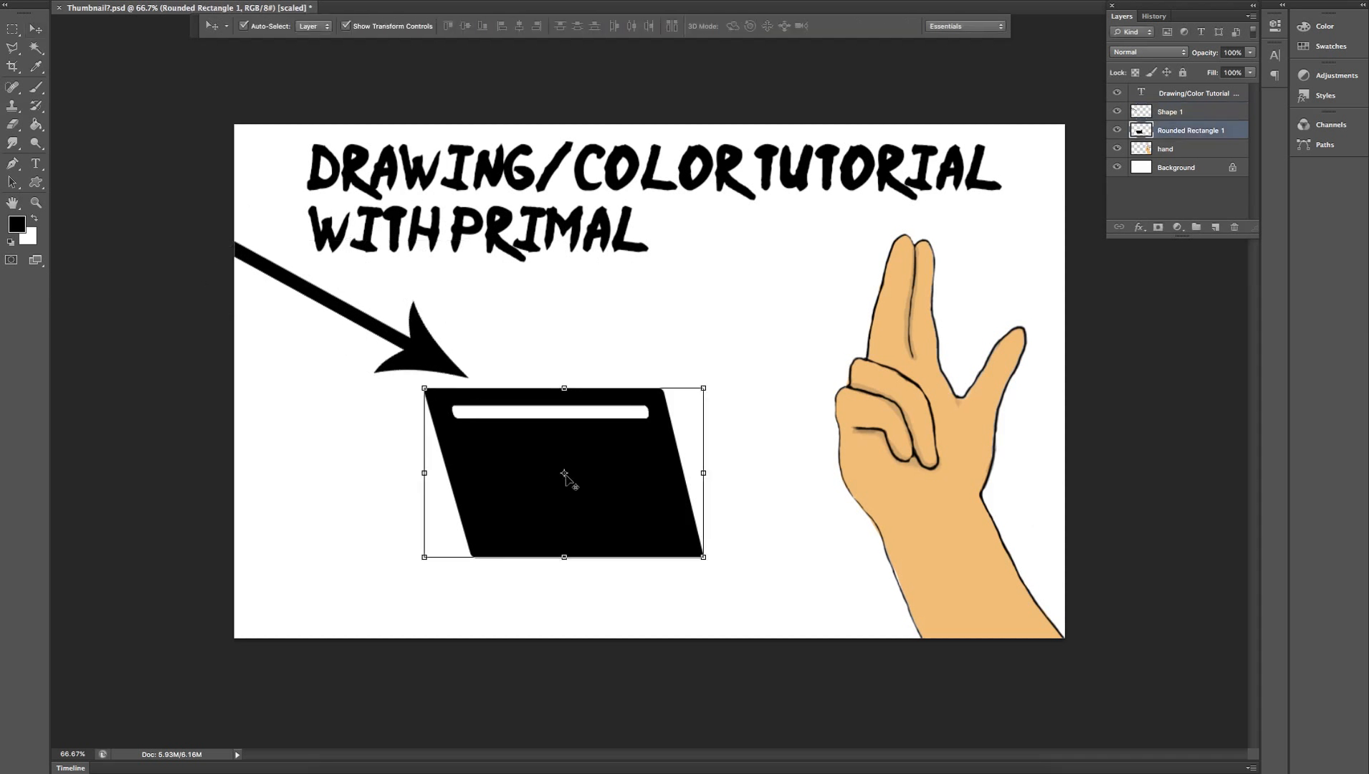
key("ctrl+t")
left_click_drag(673, 470, 786, 393)
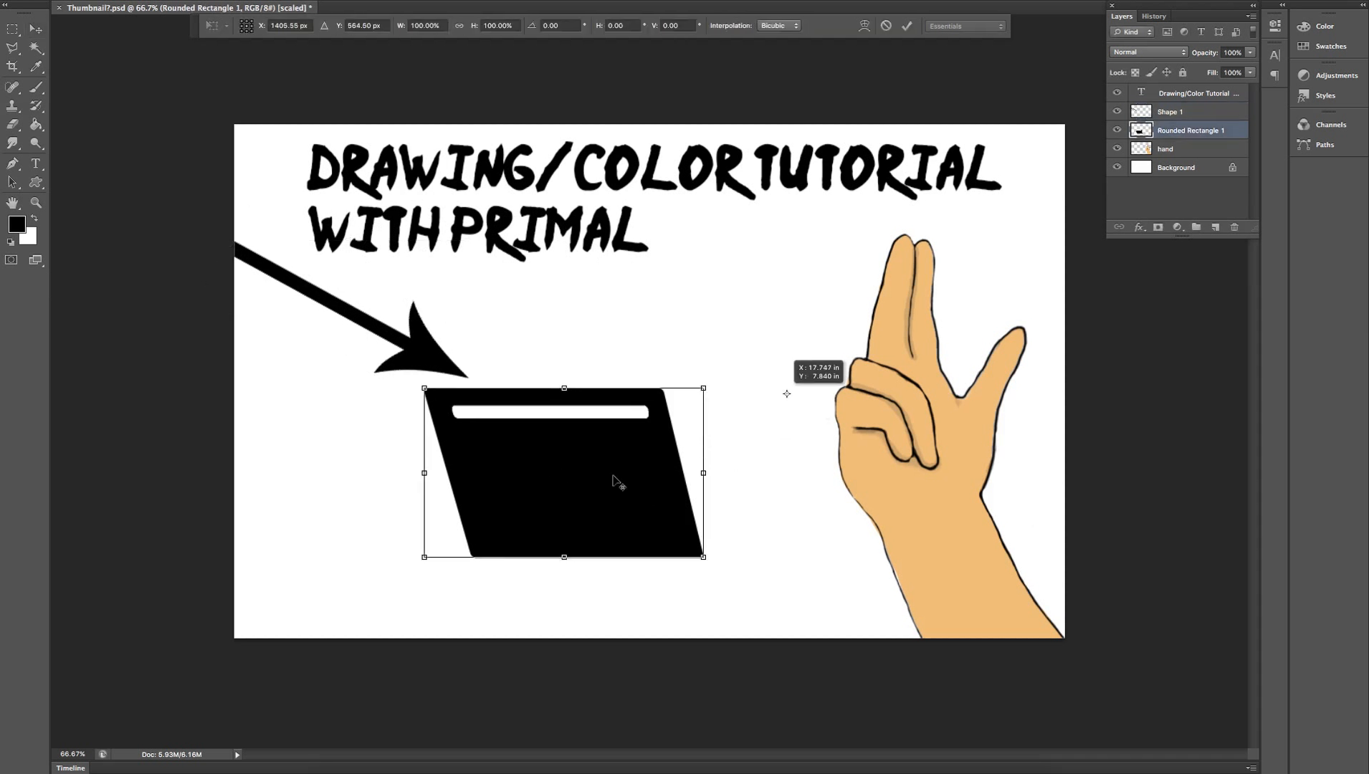
left_click_drag(616, 517, 737, 464)
left_click_drag(490, 533, 428, 514)
key("ctrl+z")
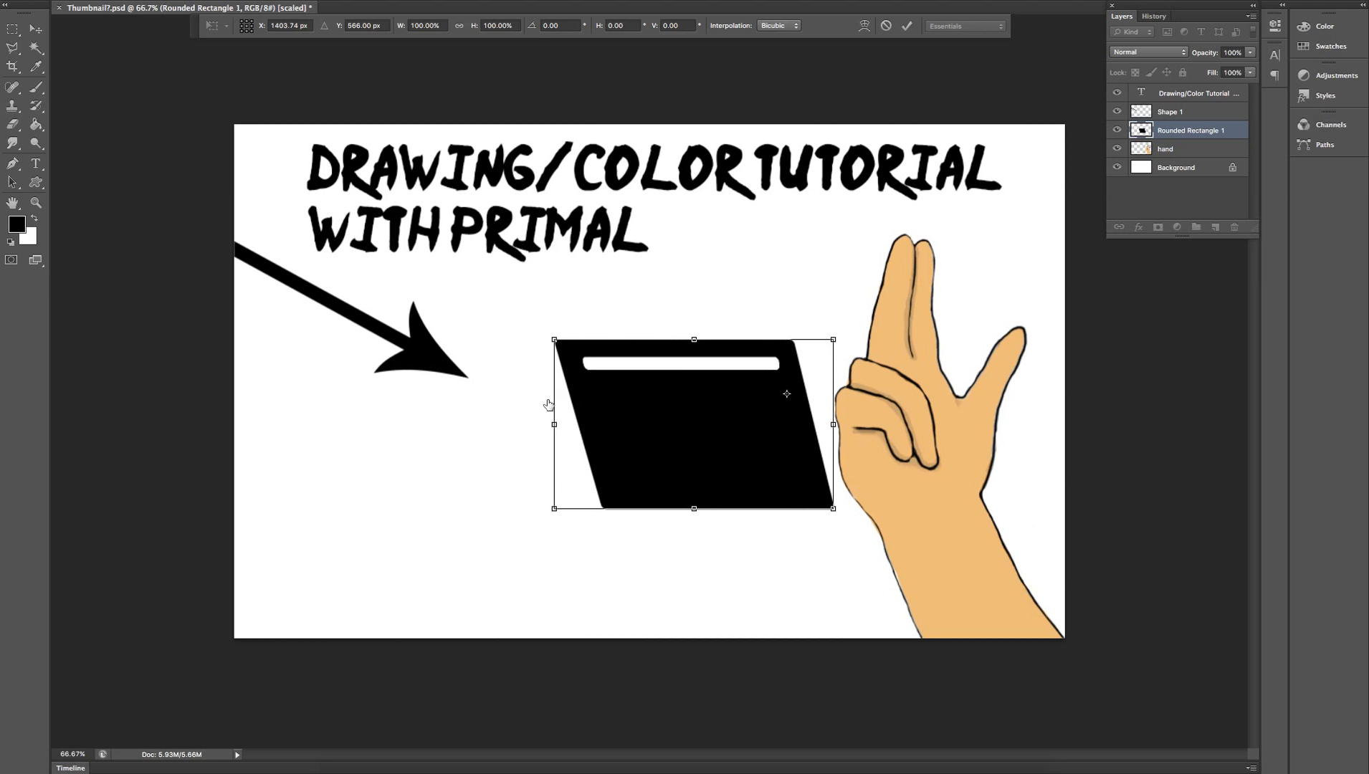
left_click(1154, 16)
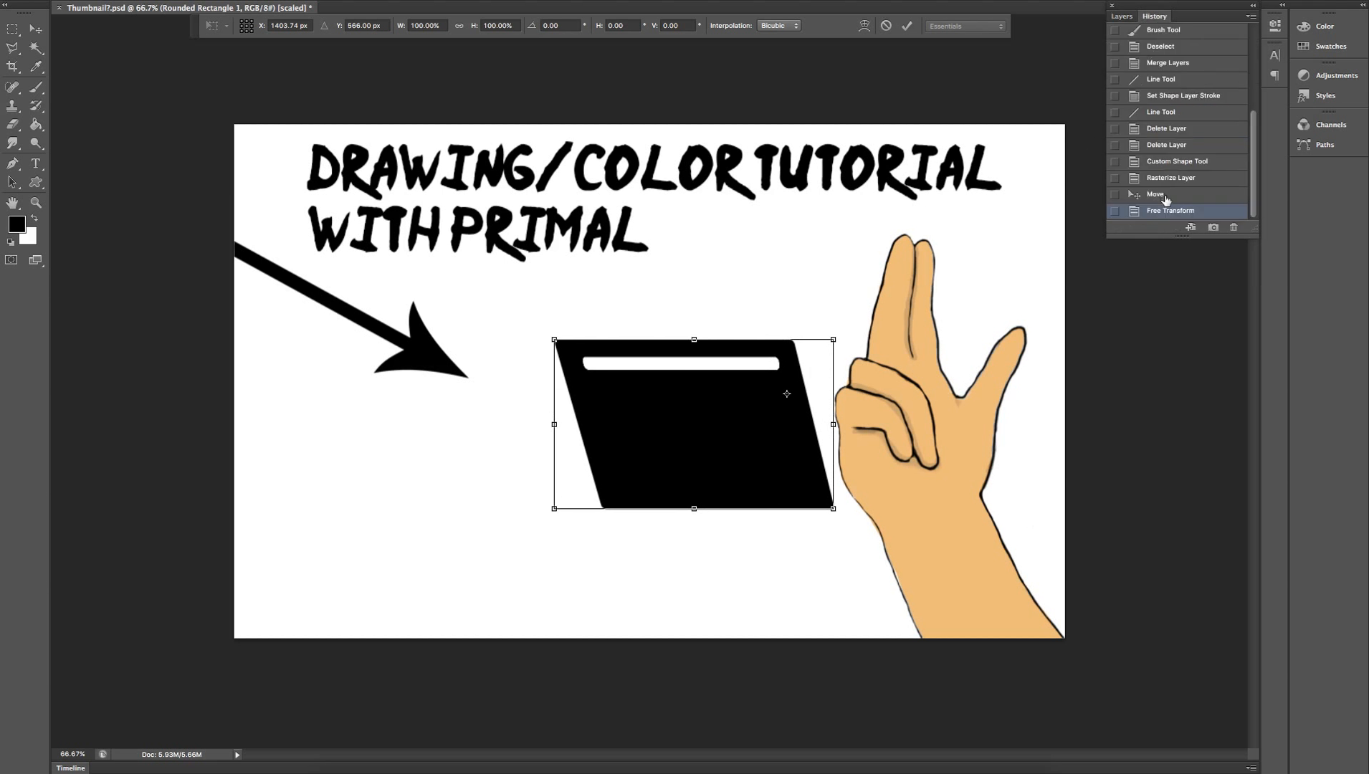
key("Return")
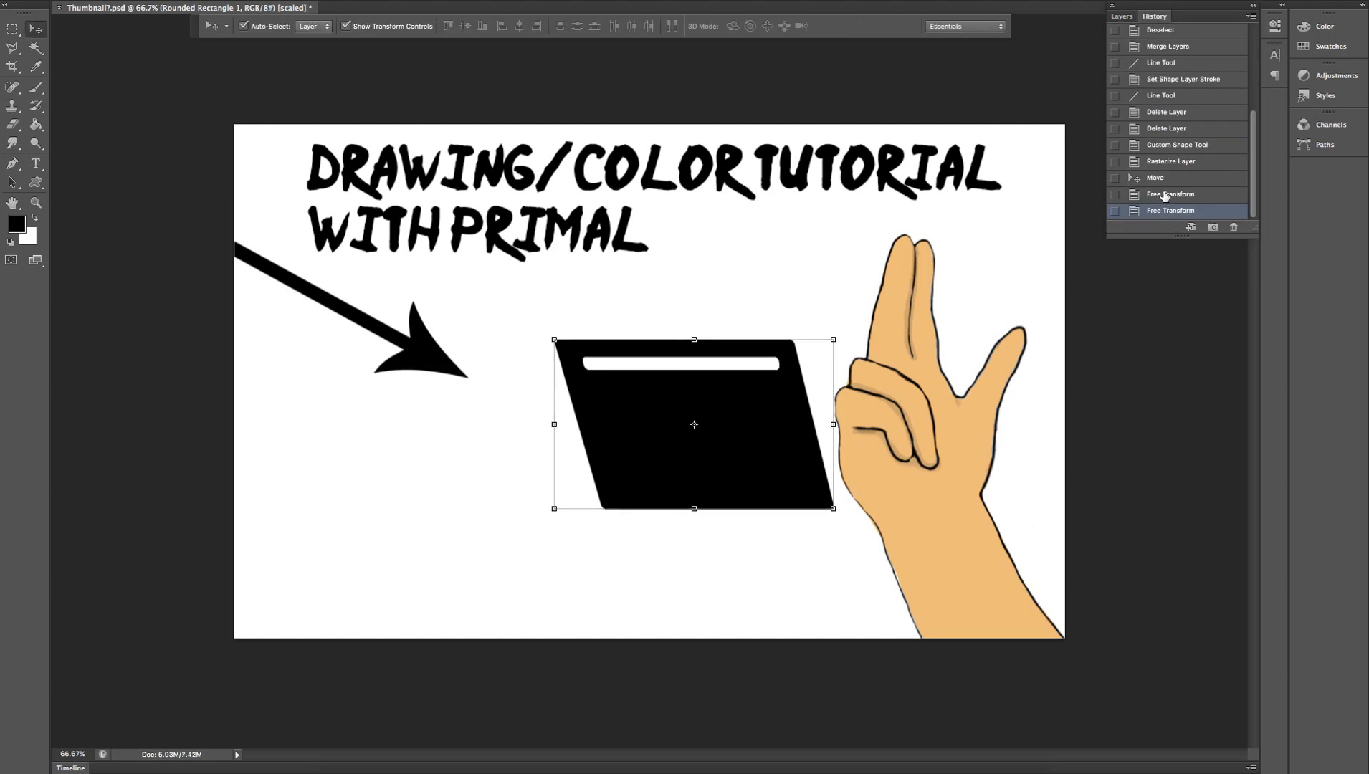
left_click(1121, 15)
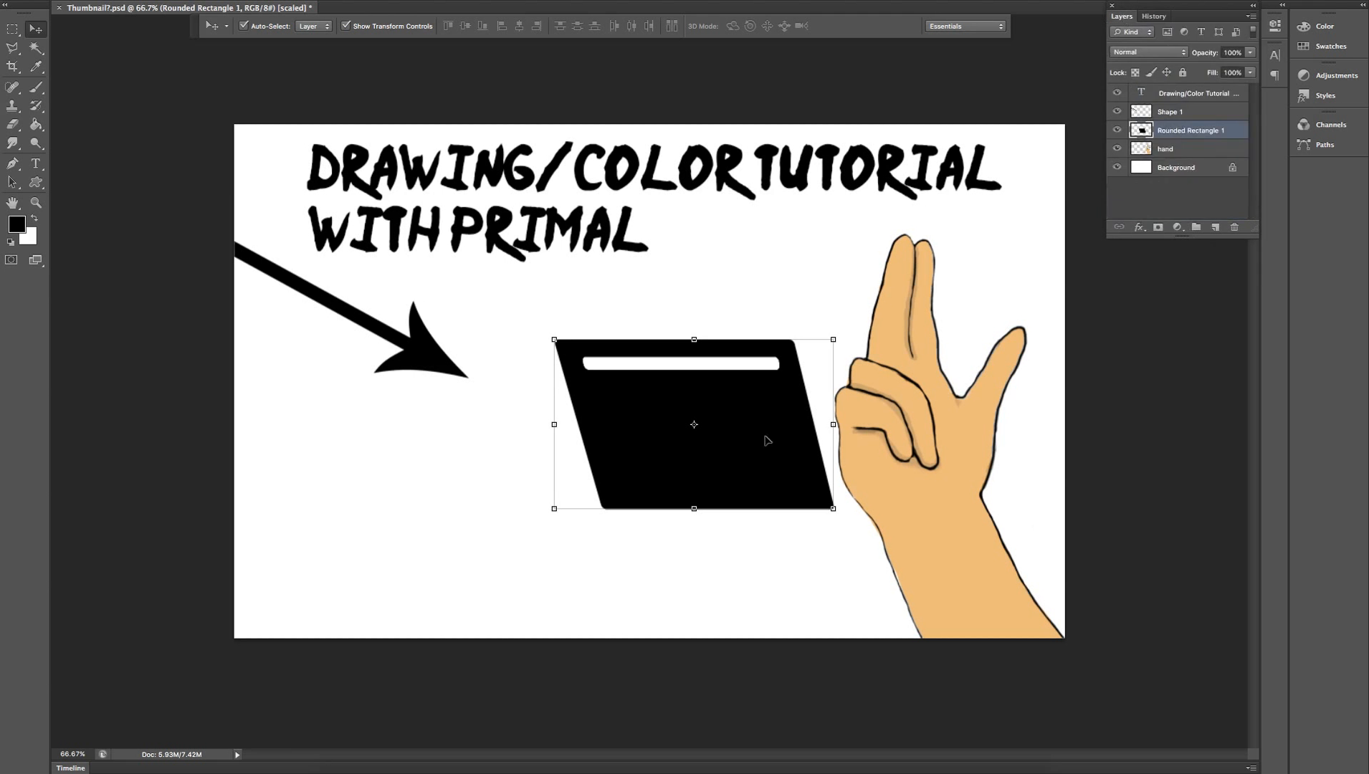
left_click_drag(767, 457, 710, 557)
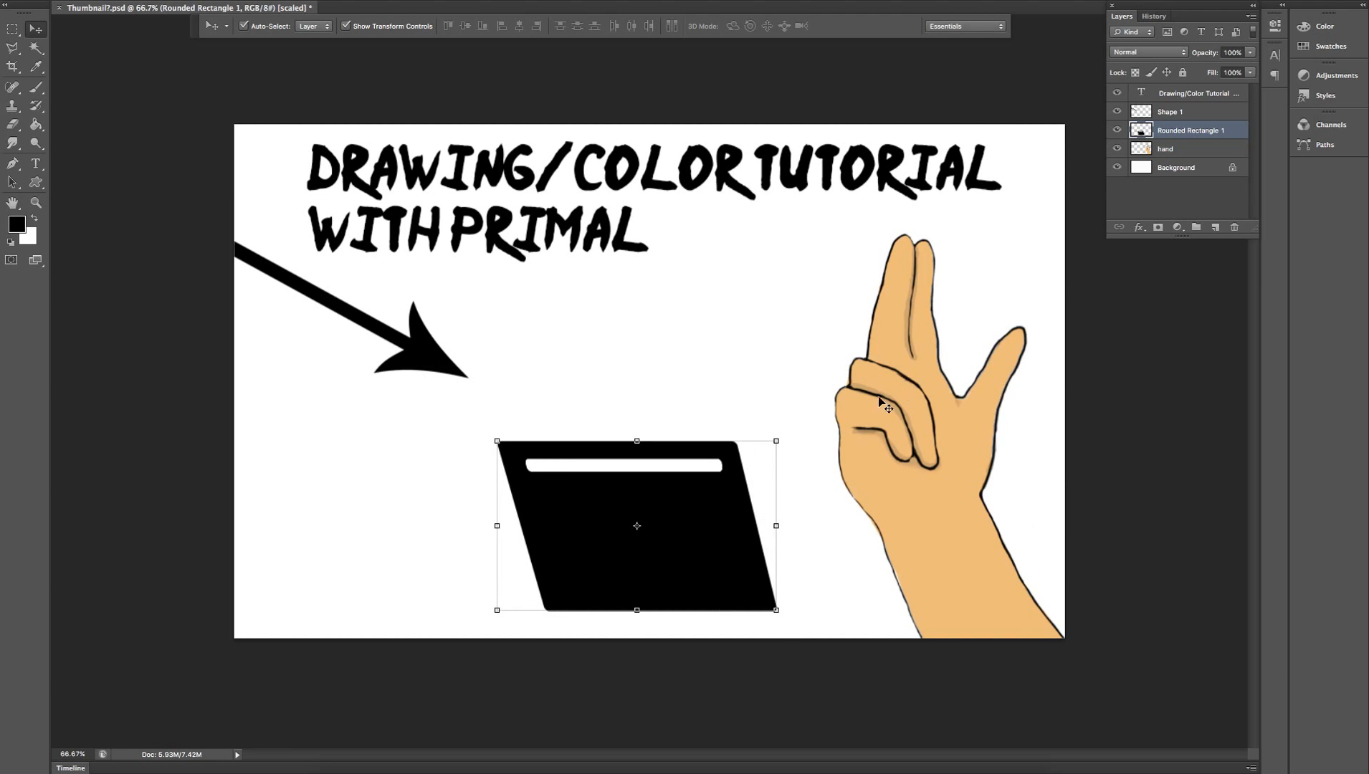
Rotate the hand about 36 degrees counterclockwise and shift it so its arm runs off the canvas's lower-right corner.
left_click(865, 413)
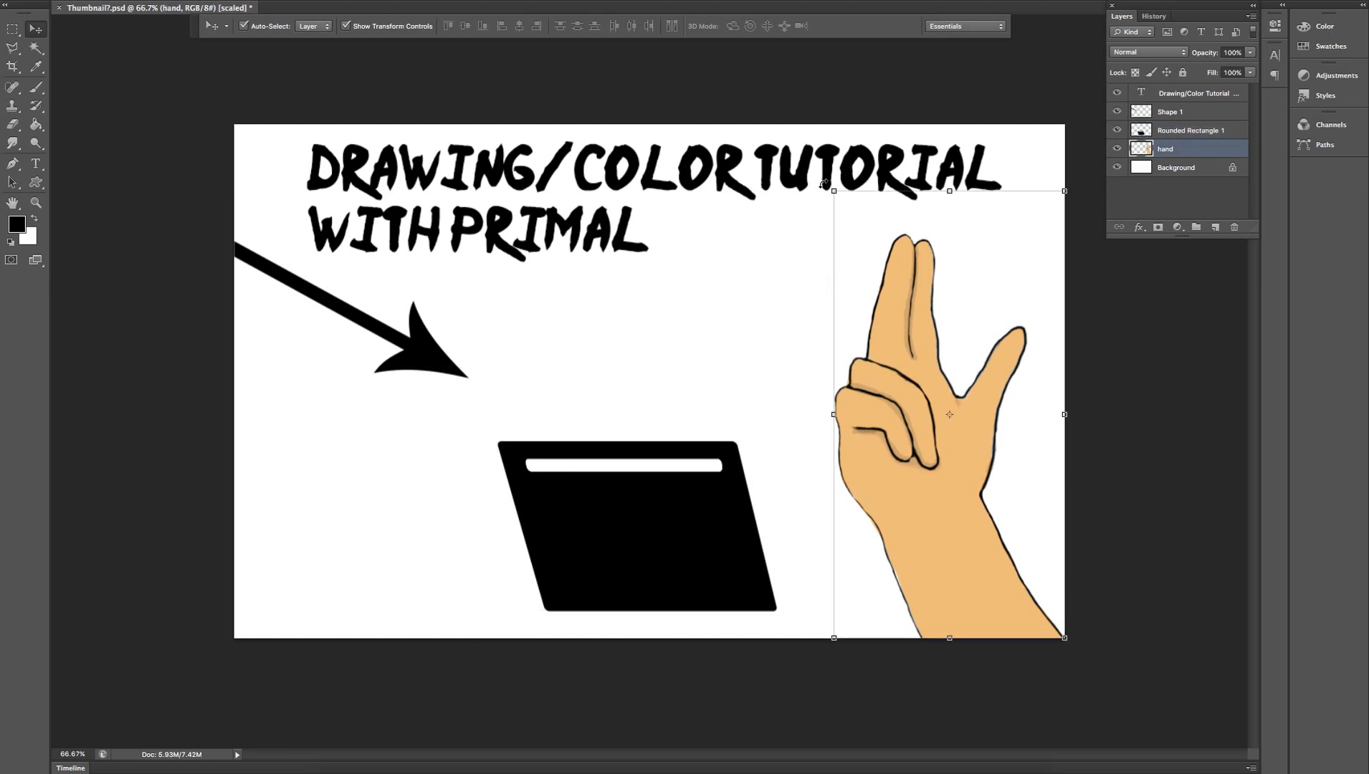
left_click_drag(824, 184, 815, 427)
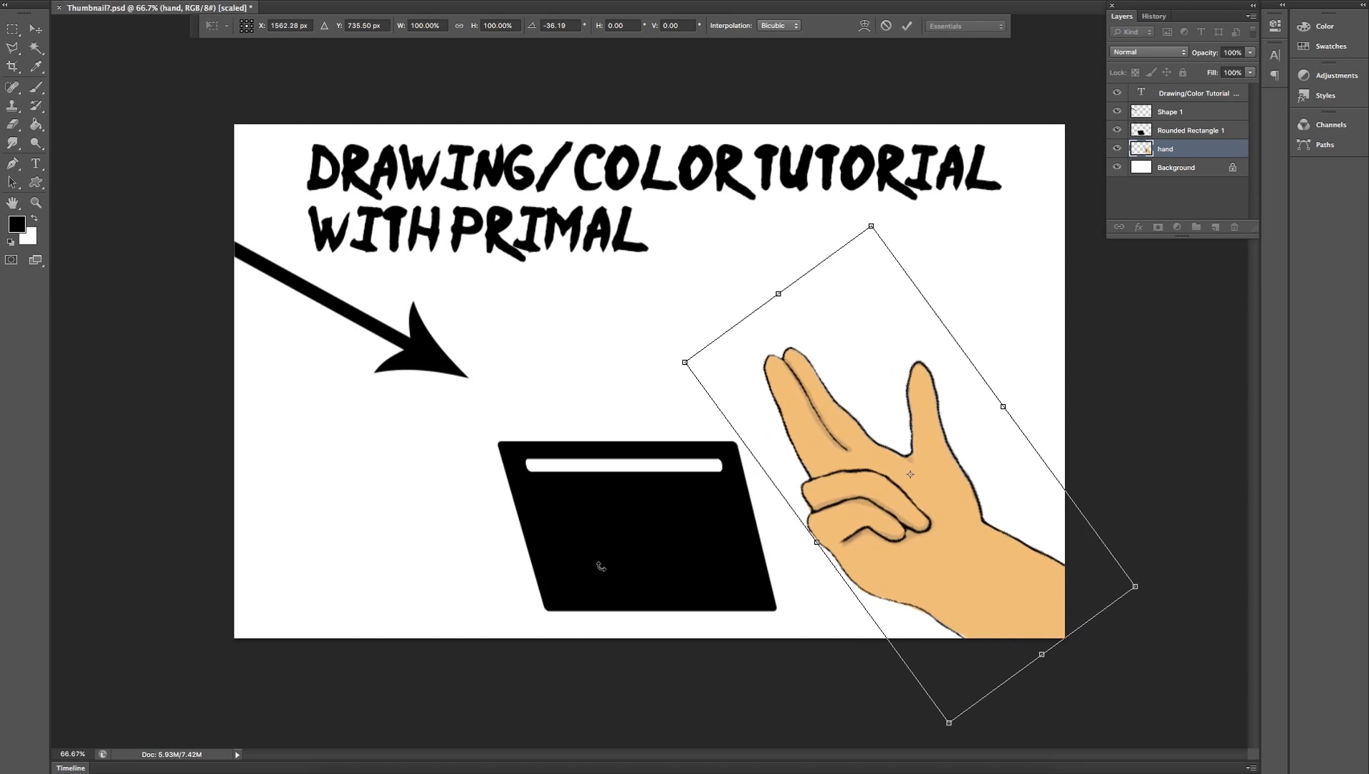
key("Return")
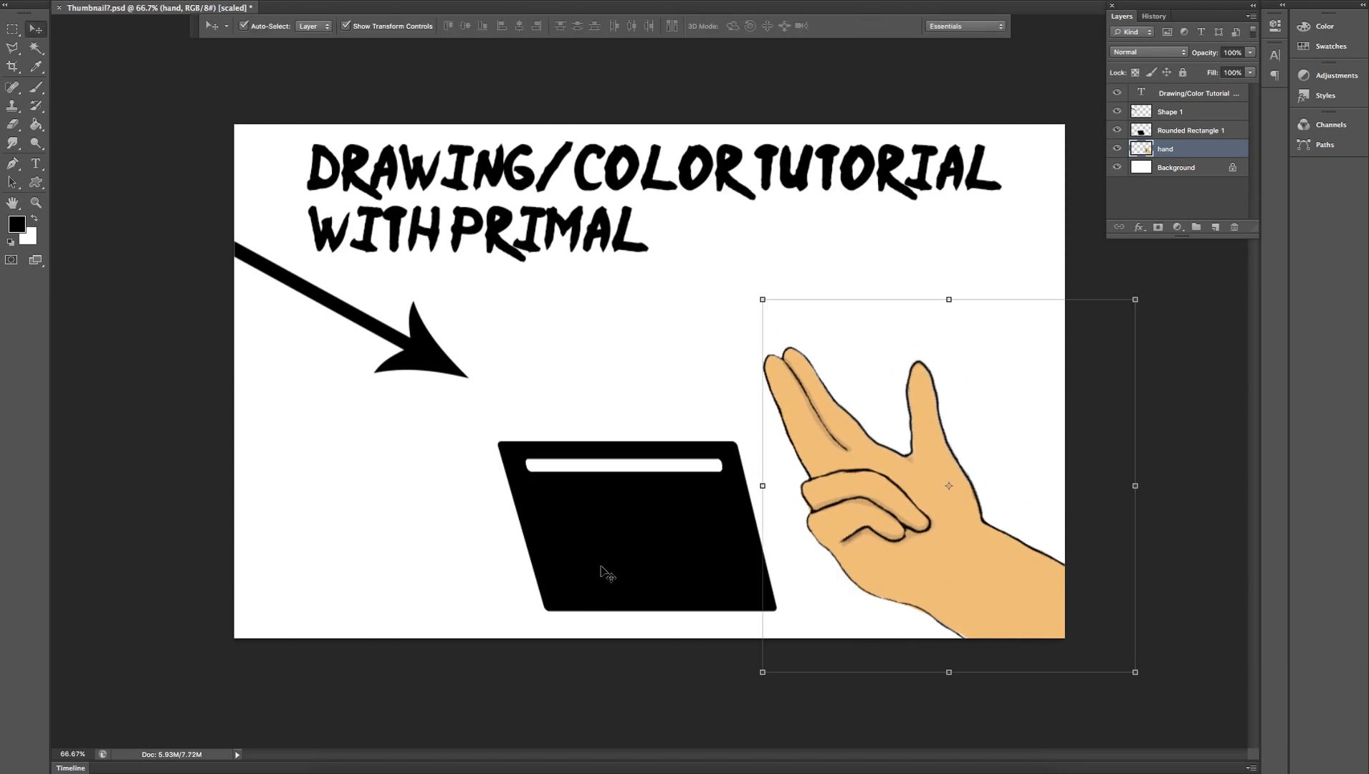
Enlarge the tablet slightly and move it left, and move the arrow right so it lies fully between the title and tablet.
left_click(609, 488)
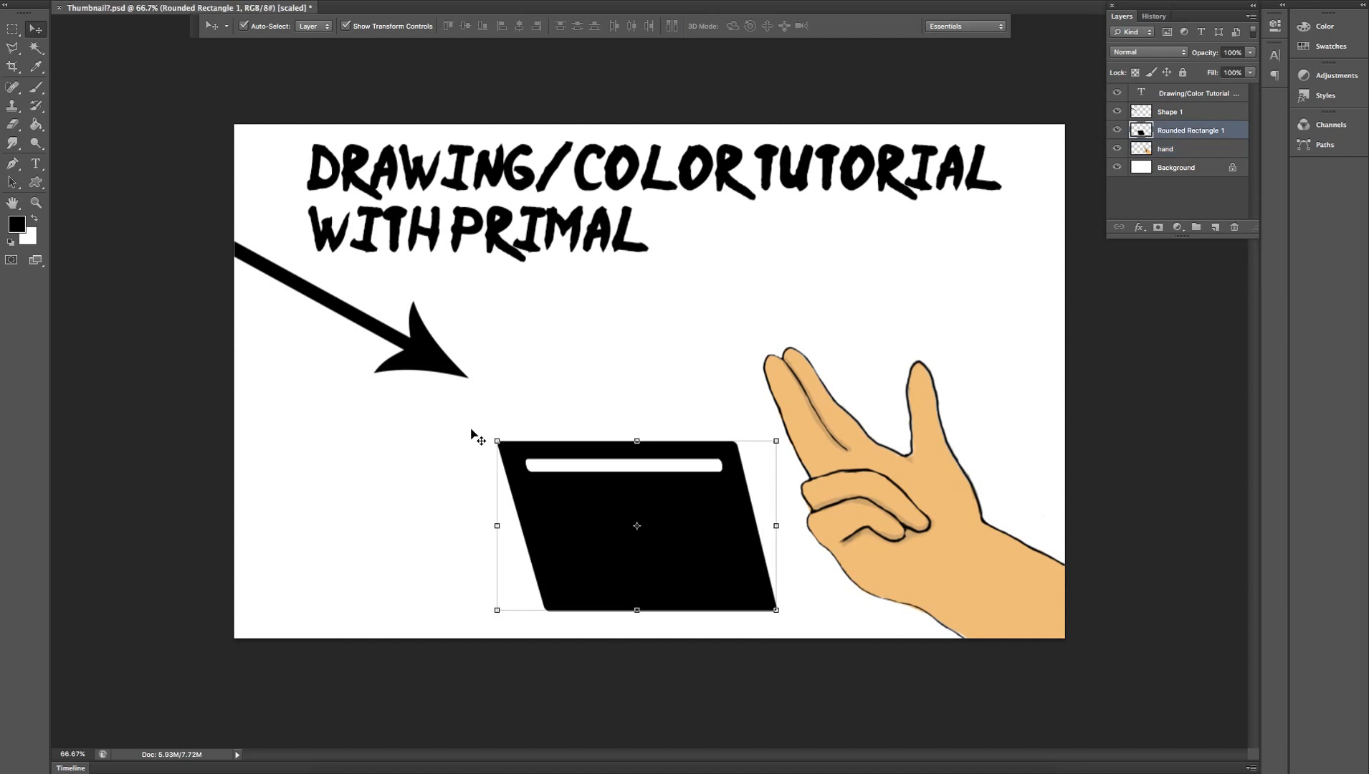
mouse_move(492, 436)
left_mouse_down()
mouse_move(414, 391)
mouse_move(457, 440)
mouse_move(483, 433)
left_mouse_up()
key("Return")
left_click_drag(592, 544, 518, 547)
left_click_drag(421, 349, 602, 360)
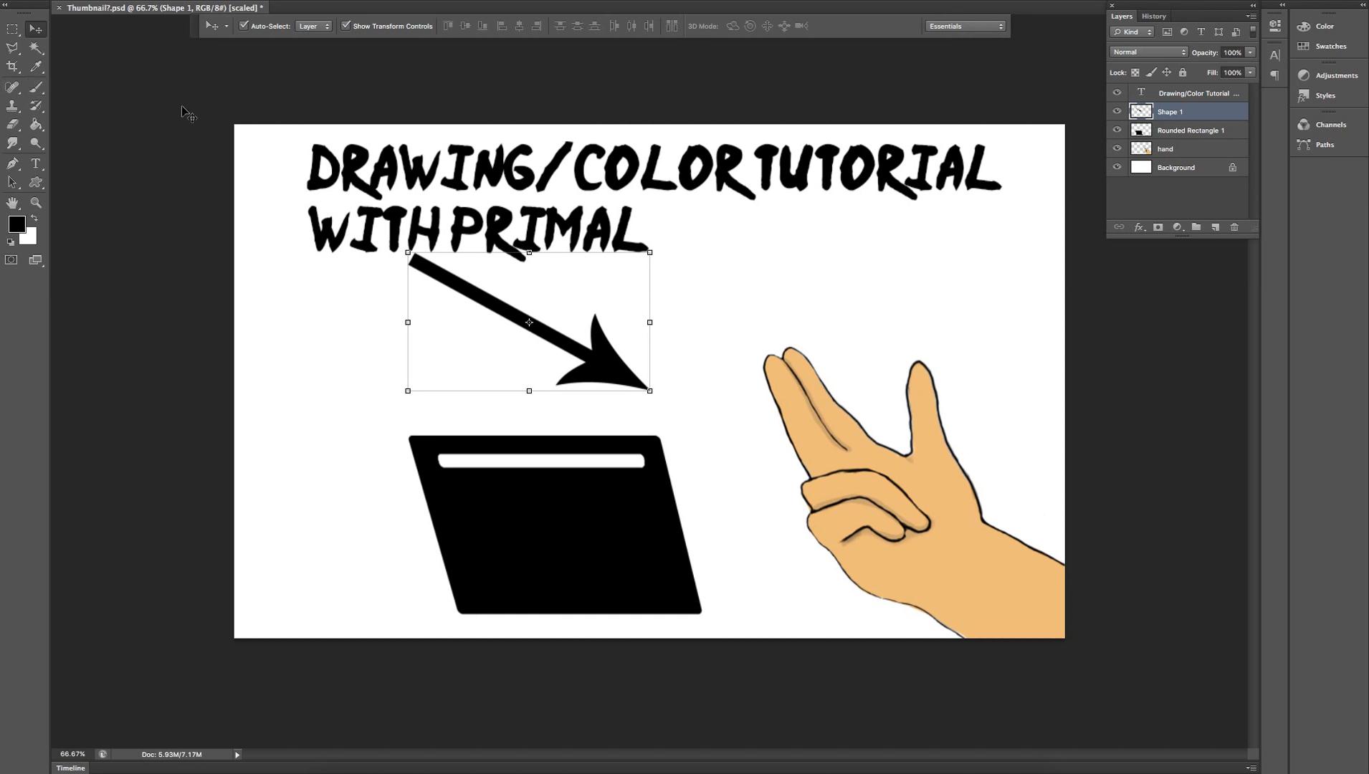
Draw a vertical black rounded rectangle about 57 by 696 px with a 10 px radius over the hand, and rasterize its layer.
left_click(36, 87)
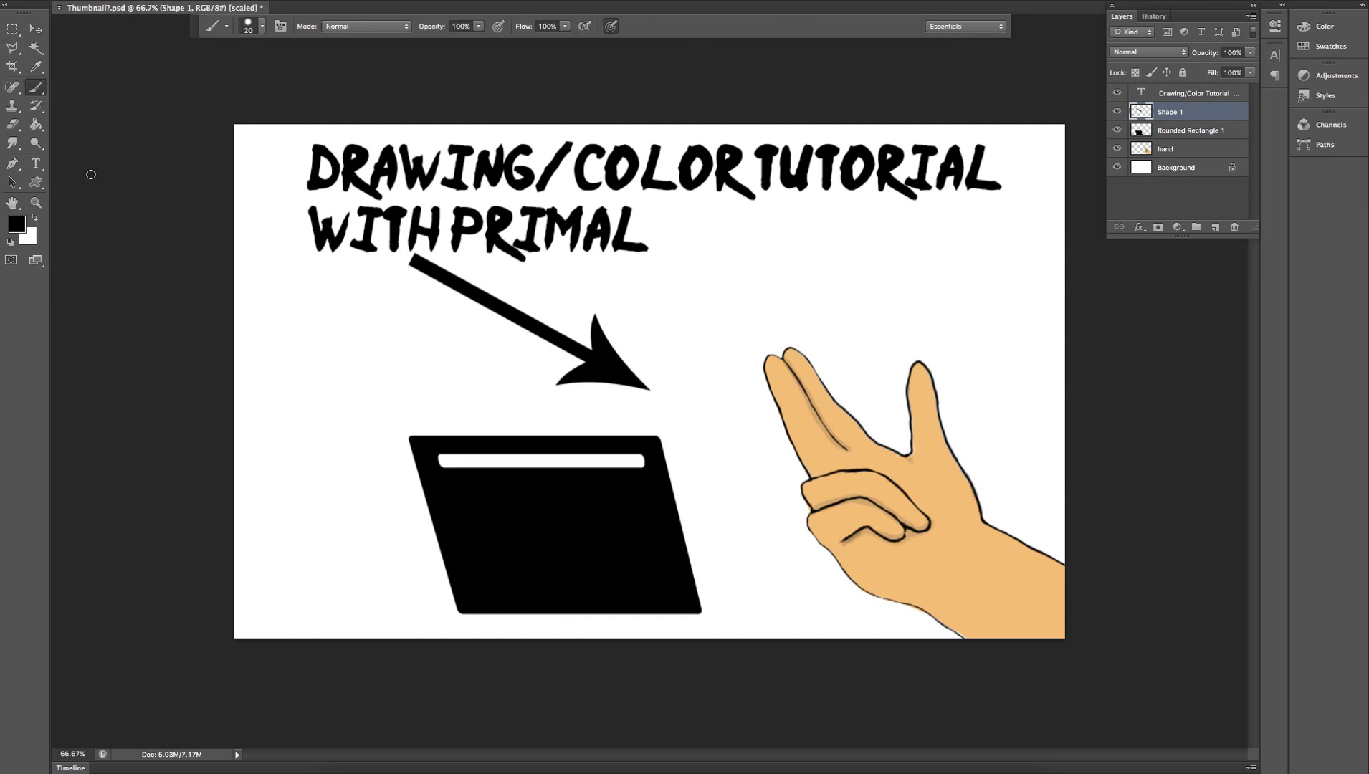
left_click(41, 185)
left_click(134, 191)
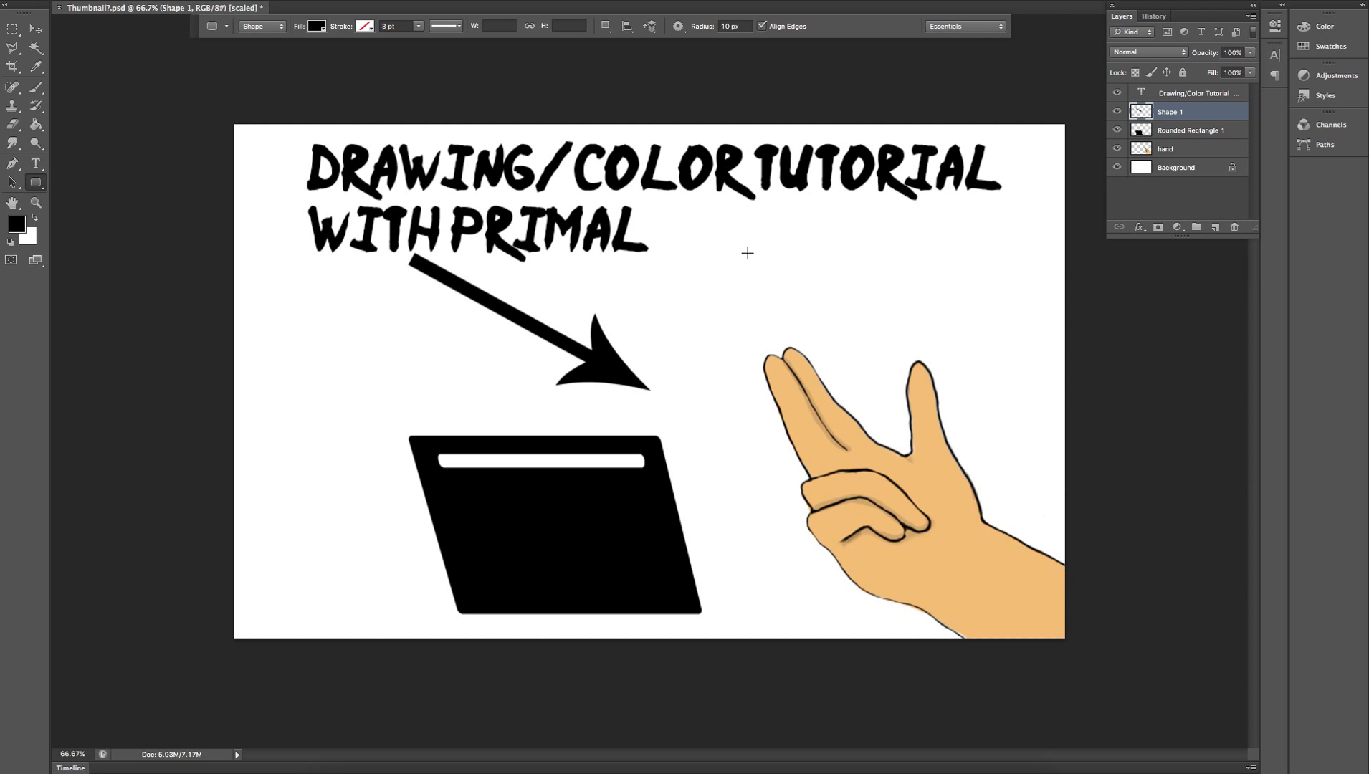
left_click_drag(839, 253, 815, 581)
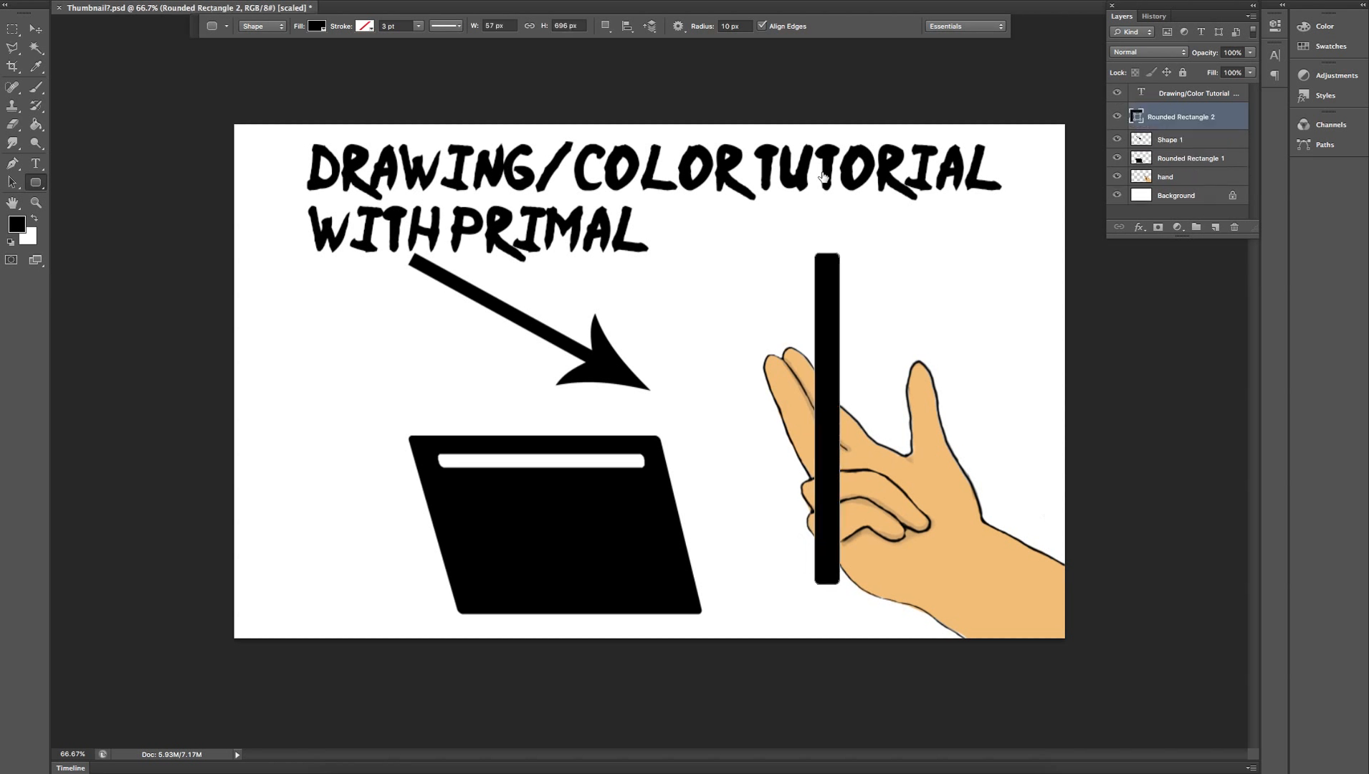
right_click(1170, 133)
left_click(1174, 109)
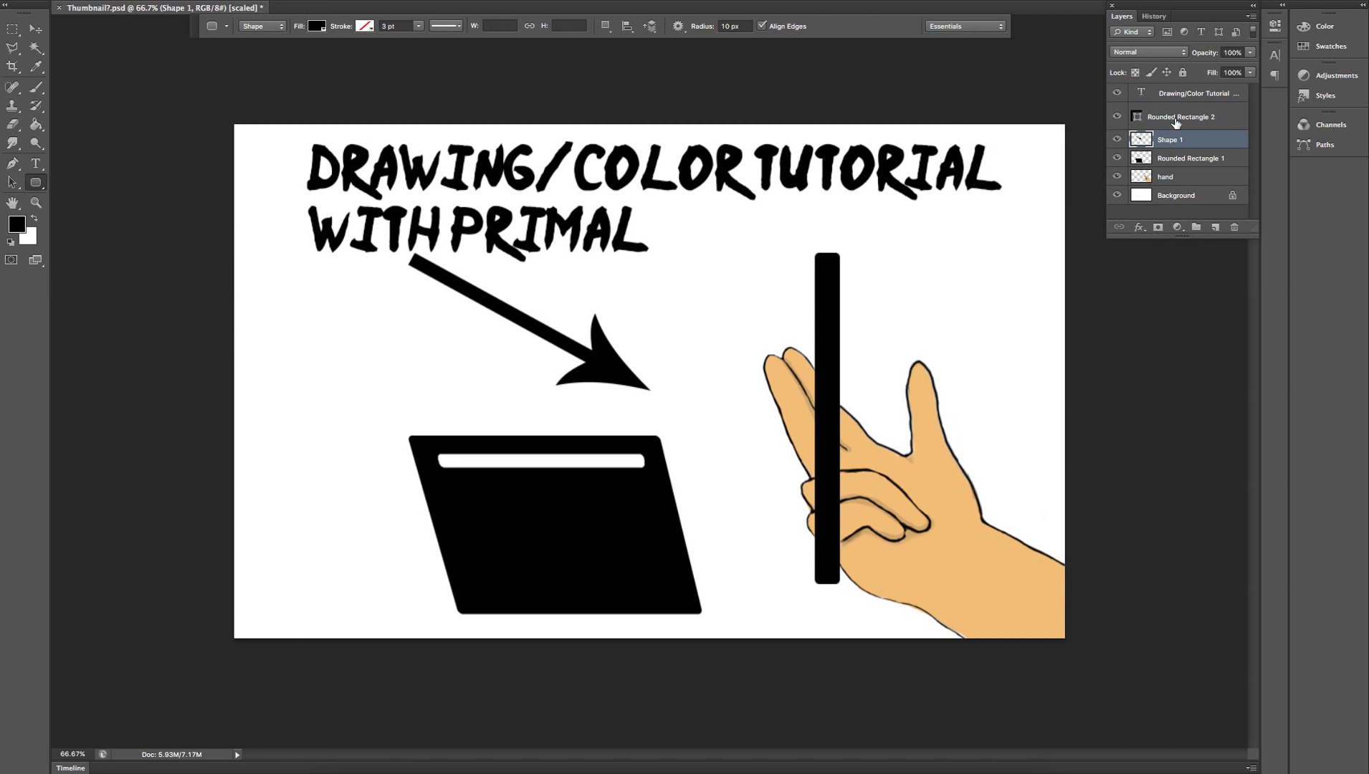
left_click(1175, 119)
right_click(1175, 119)
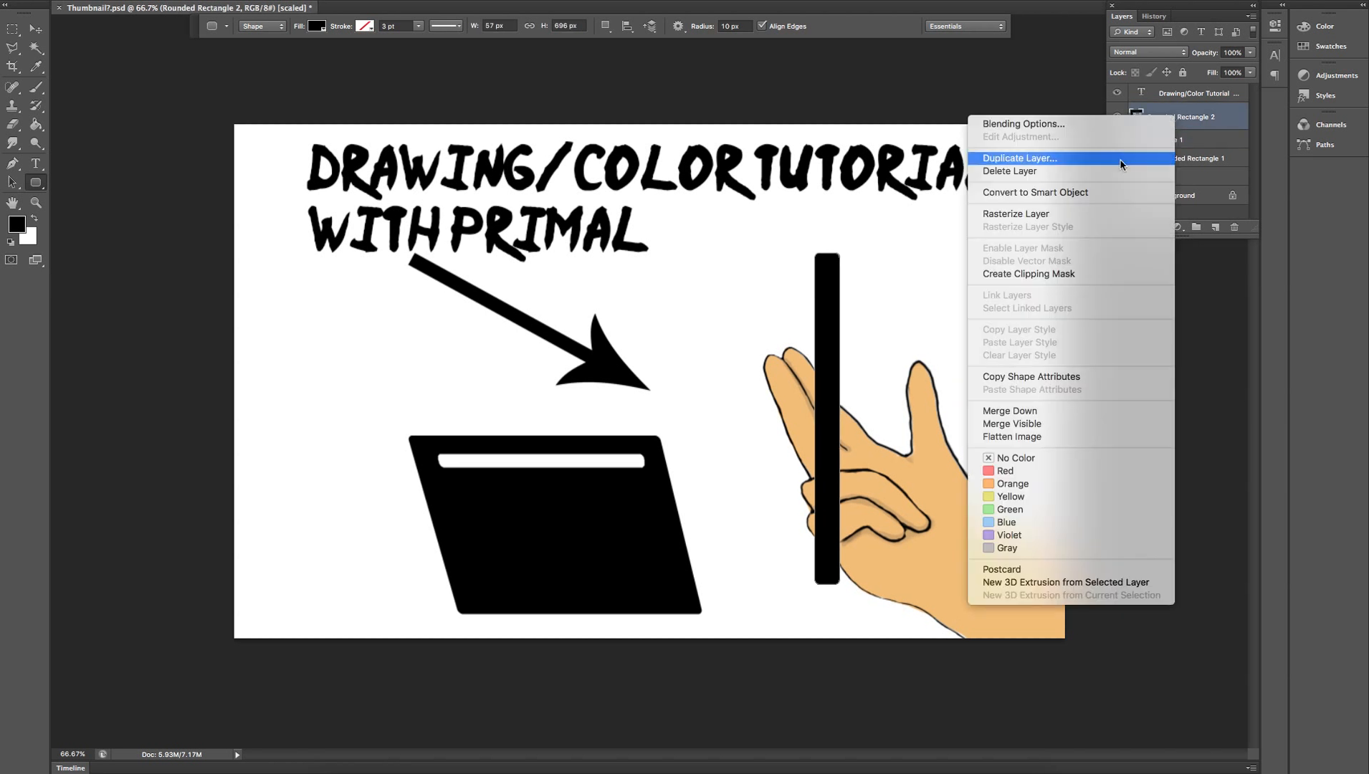
left_click(1047, 213)
Rotate the black bar about 57 degrees clockwise and scale it down so it lies across the fingers and thumb tip.
key("v")
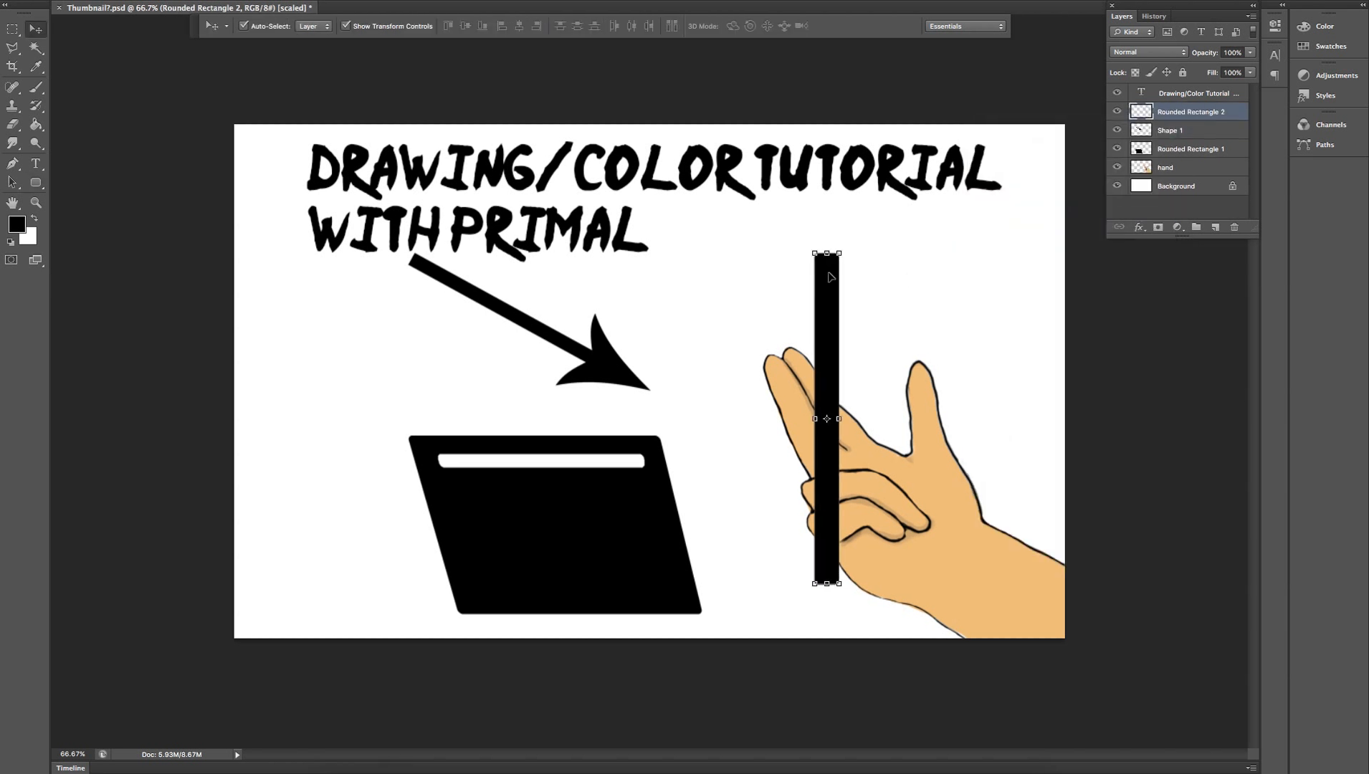
left_click_drag(851, 242, 933, 337)
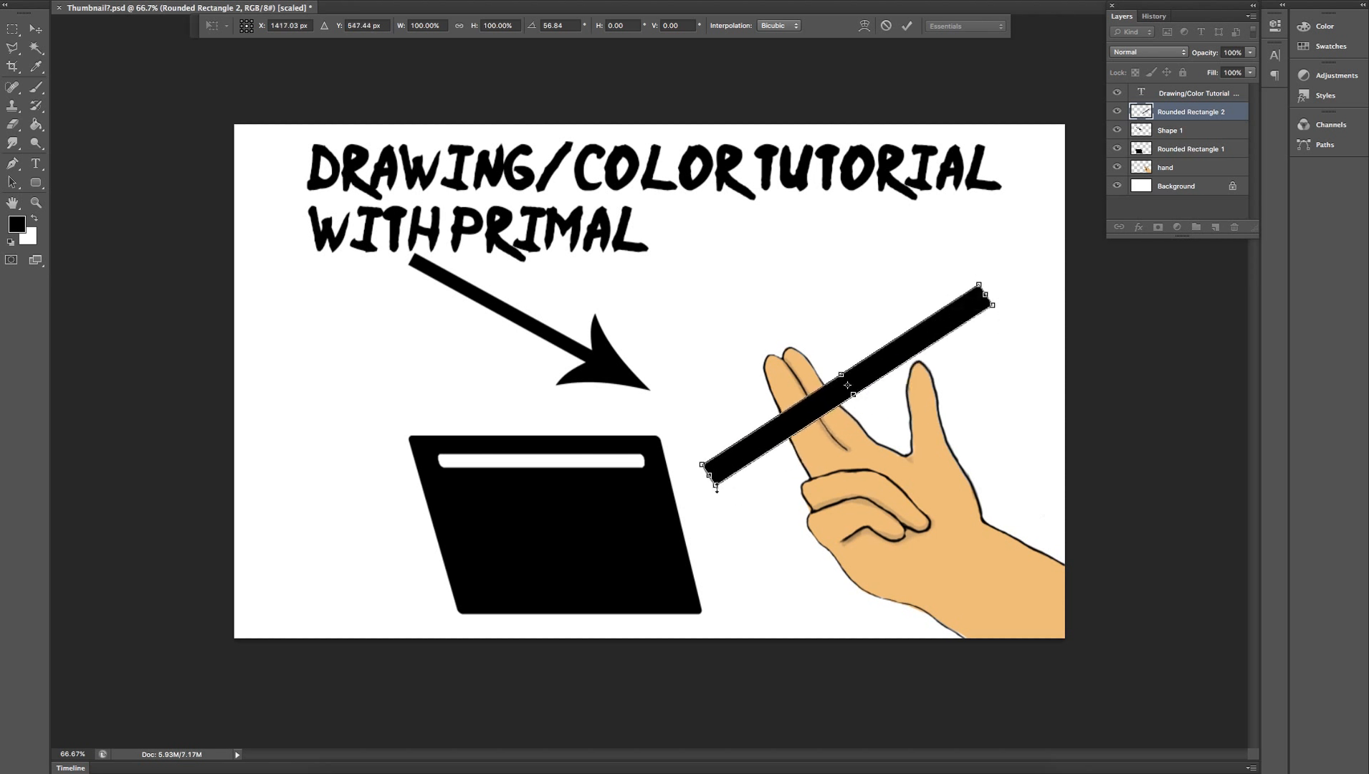
left_click_drag(724, 474, 807, 445)
key("Return")
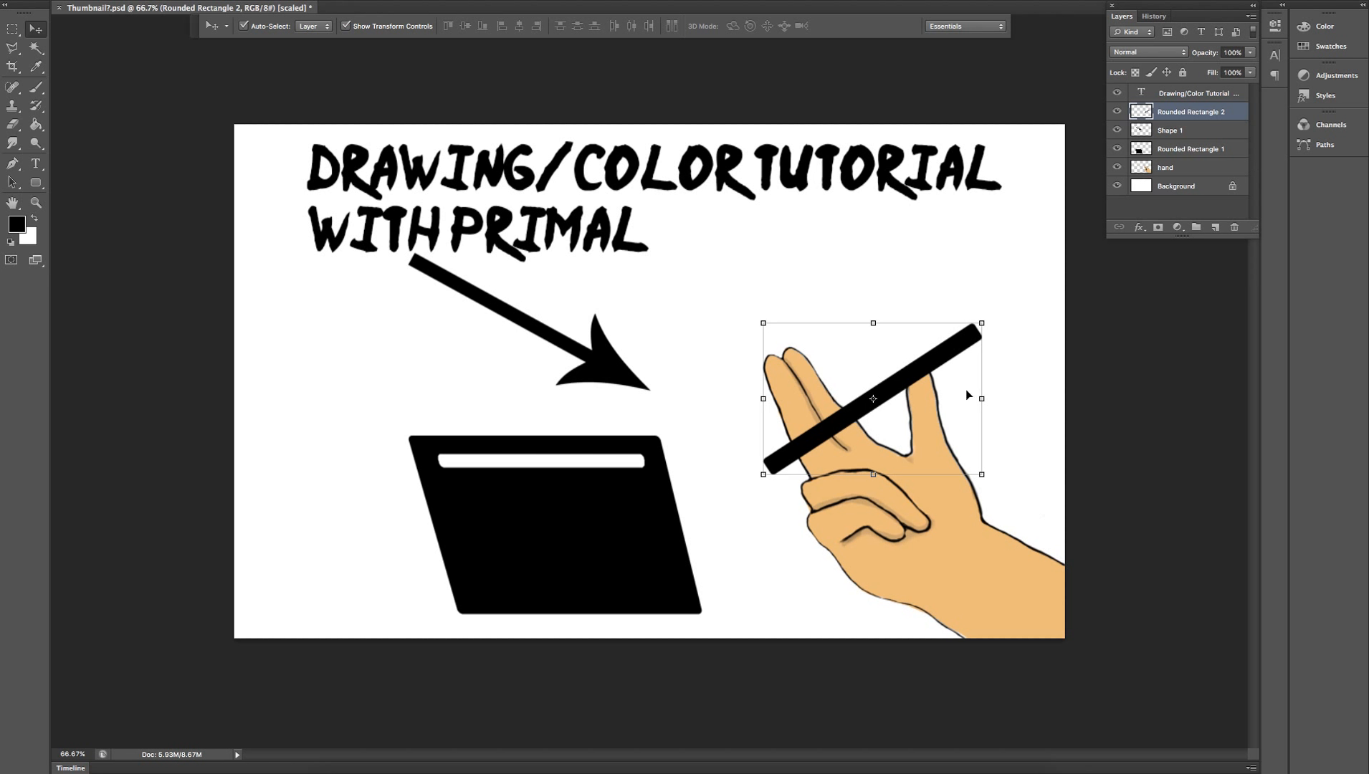
Select the hand's skin area on its layer with the Magic Wand at tolerance 32, and hide the black bar's layer.
left_click(922, 426)
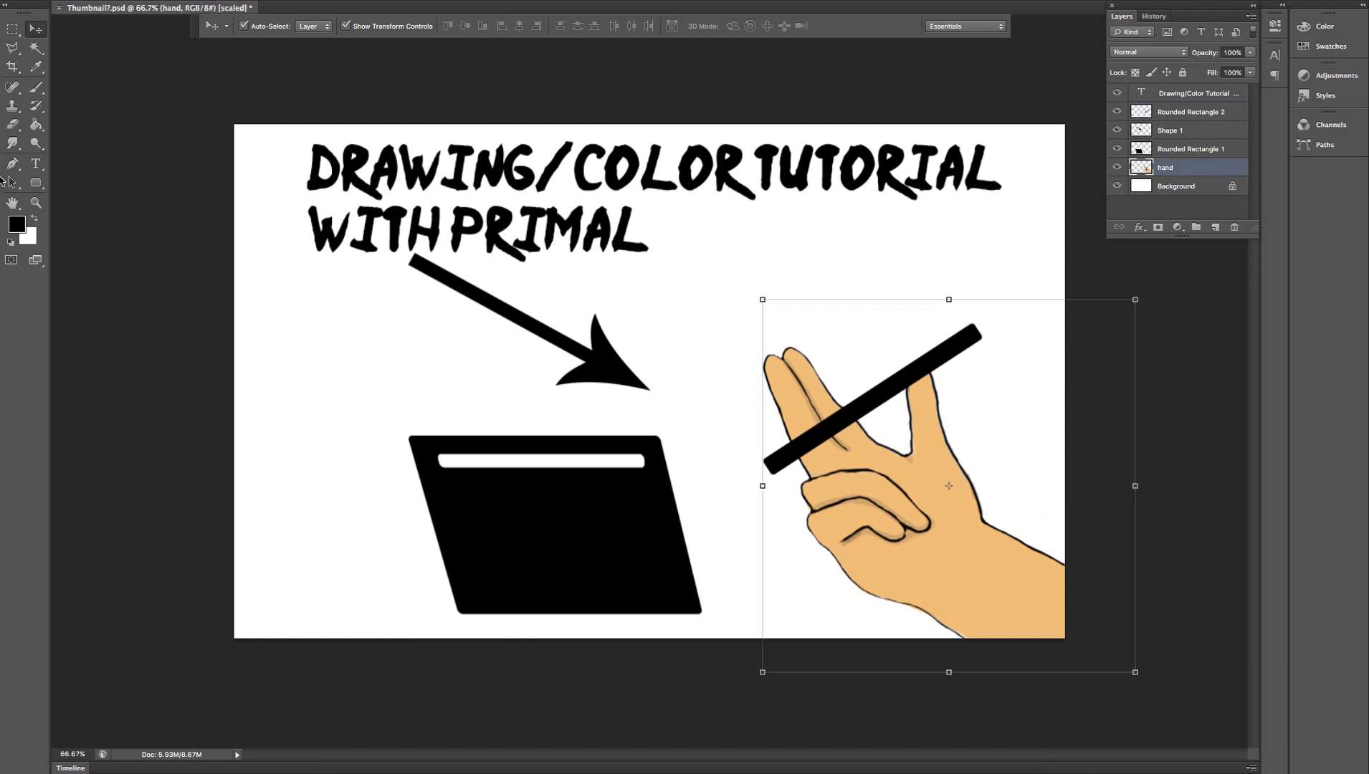
left_click(36, 47)
left_click(932, 508)
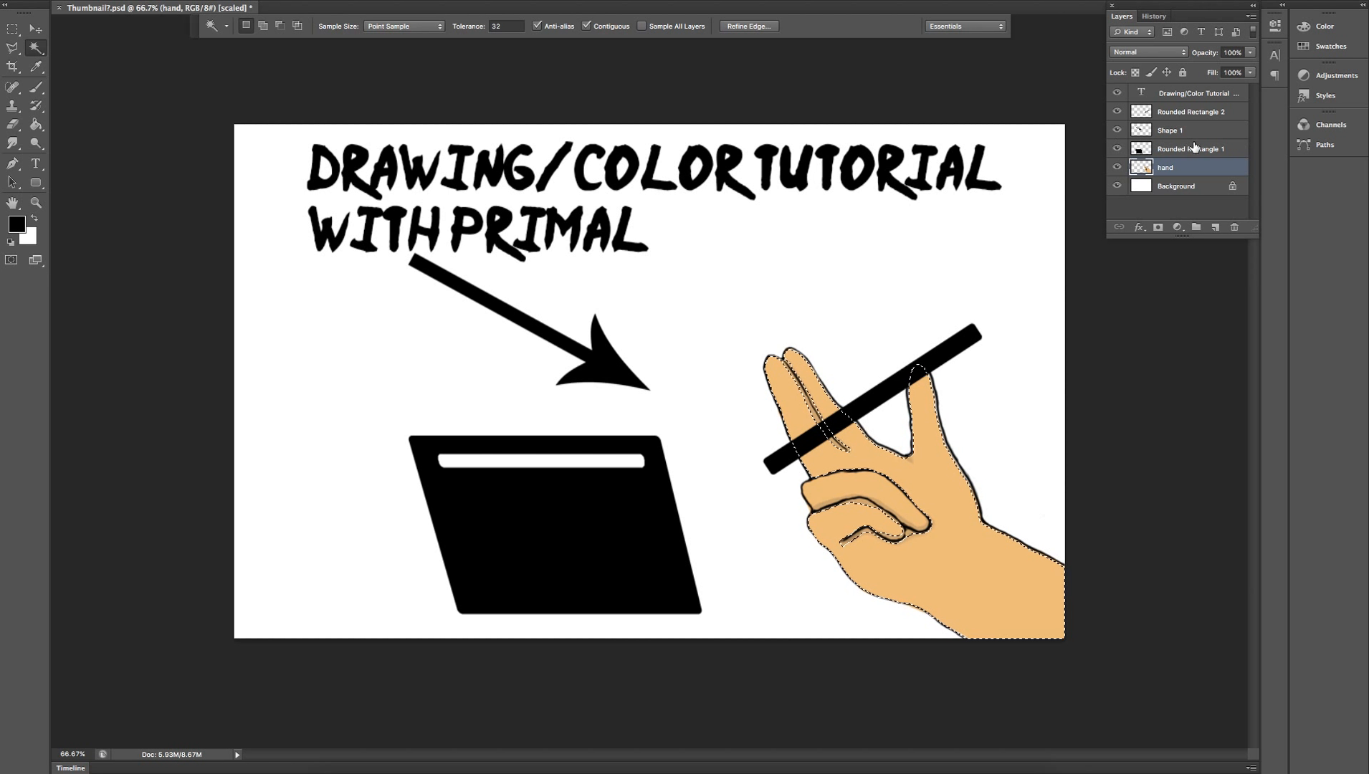
left_click(1117, 130)
left_click(1118, 131)
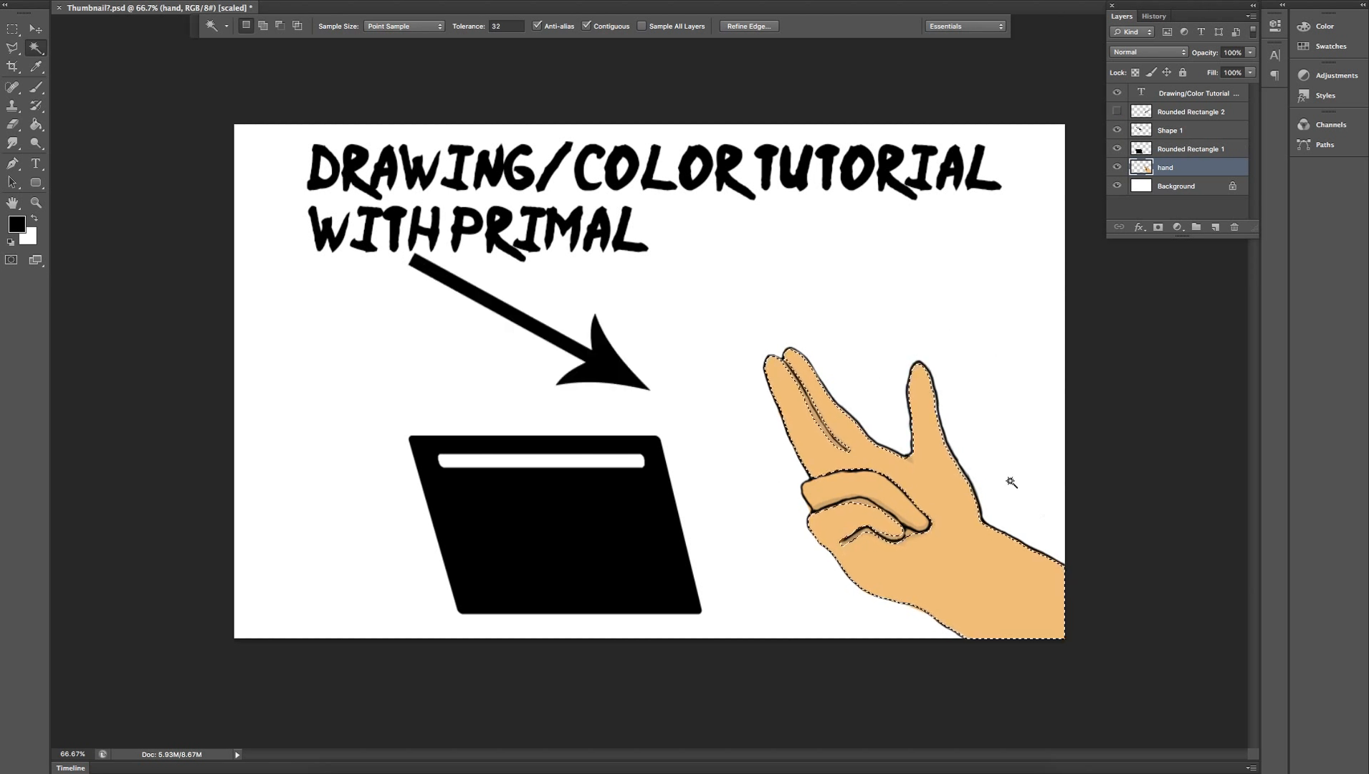
Outline the hand loosely with the Lasso, and replace that outline with a selection of the whole canvas.
left_click(10, 49)
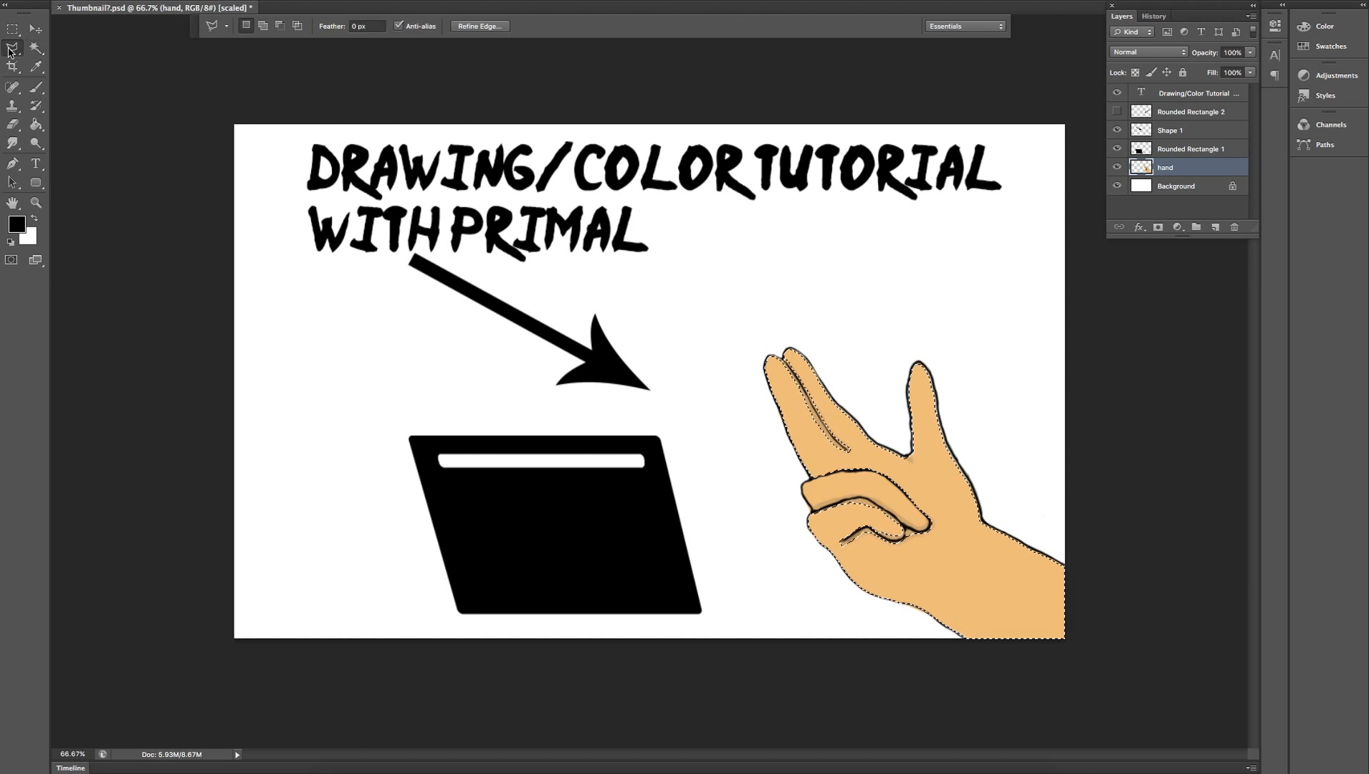
left_click(10, 50)
left_click(107, 45)
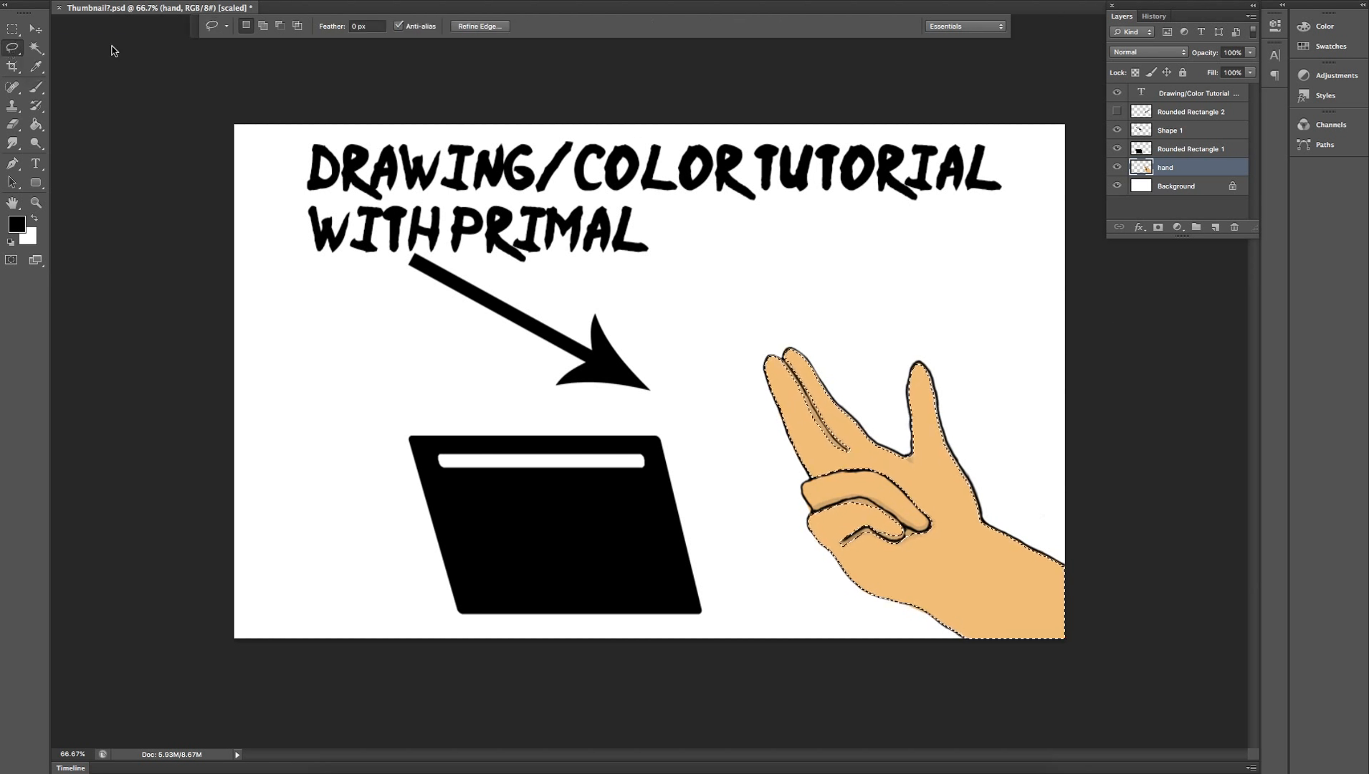
mouse_move(1018, 471)
left_mouse_down()
mouse_move(879, 312)
mouse_move(737, 387)
left_mouse_up()
mouse_move(796, 614)
left_mouse_down()
mouse_move(930, 720)
mouse_move(1126, 701)
mouse_move(1162, 596)
mouse_move(1074, 421)
left_mouse_up()
mouse_move(1014, 403)
left_mouse_down()
mouse_move(1018, 466)
mouse_move(1012, 401)
left_mouse_up()
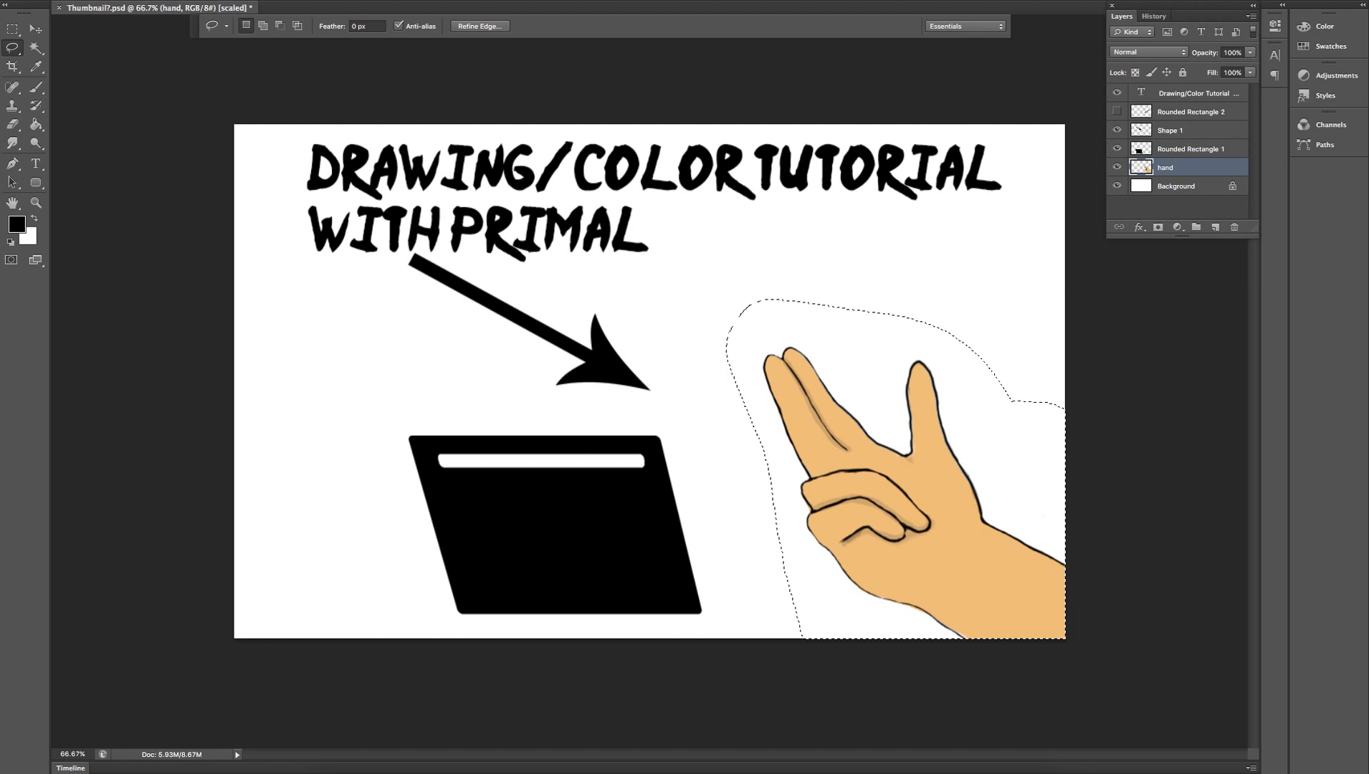
left_click(294, 1)
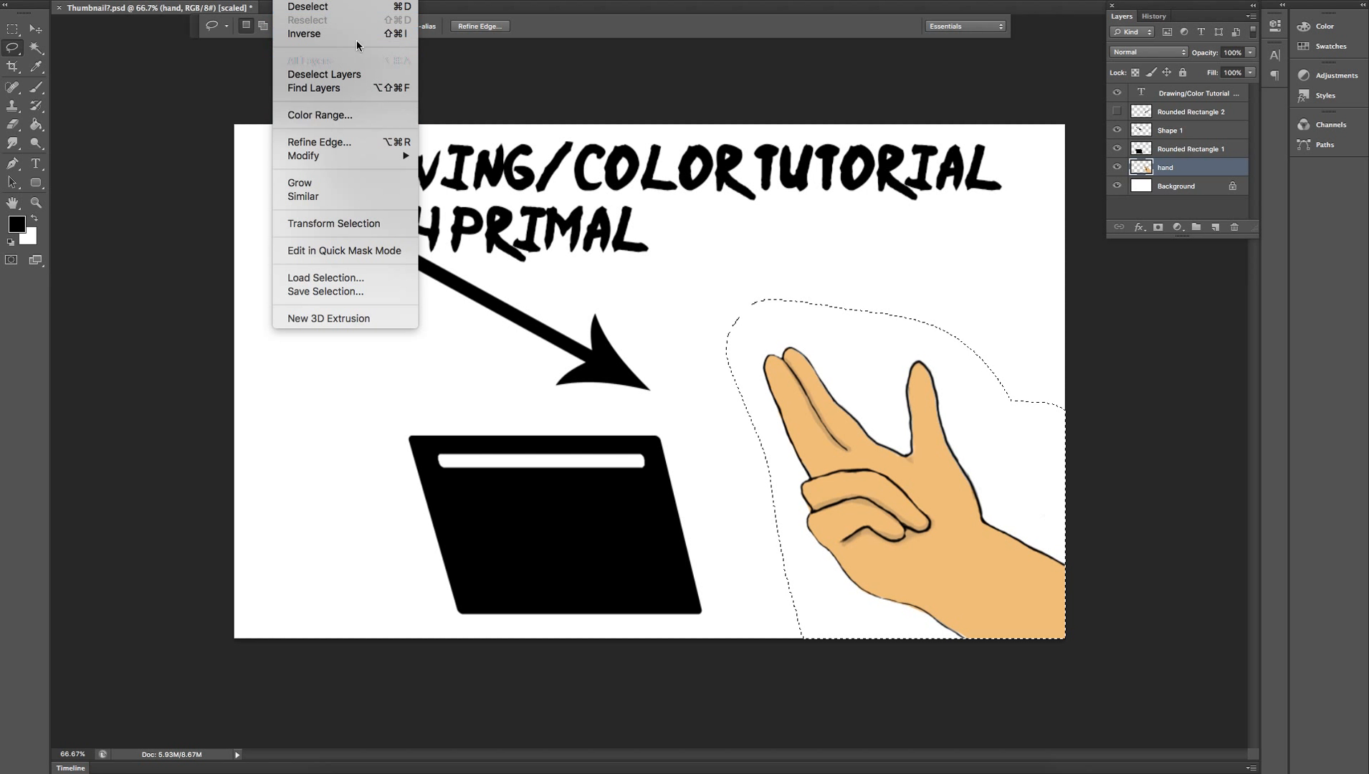
left_click(337, 0)
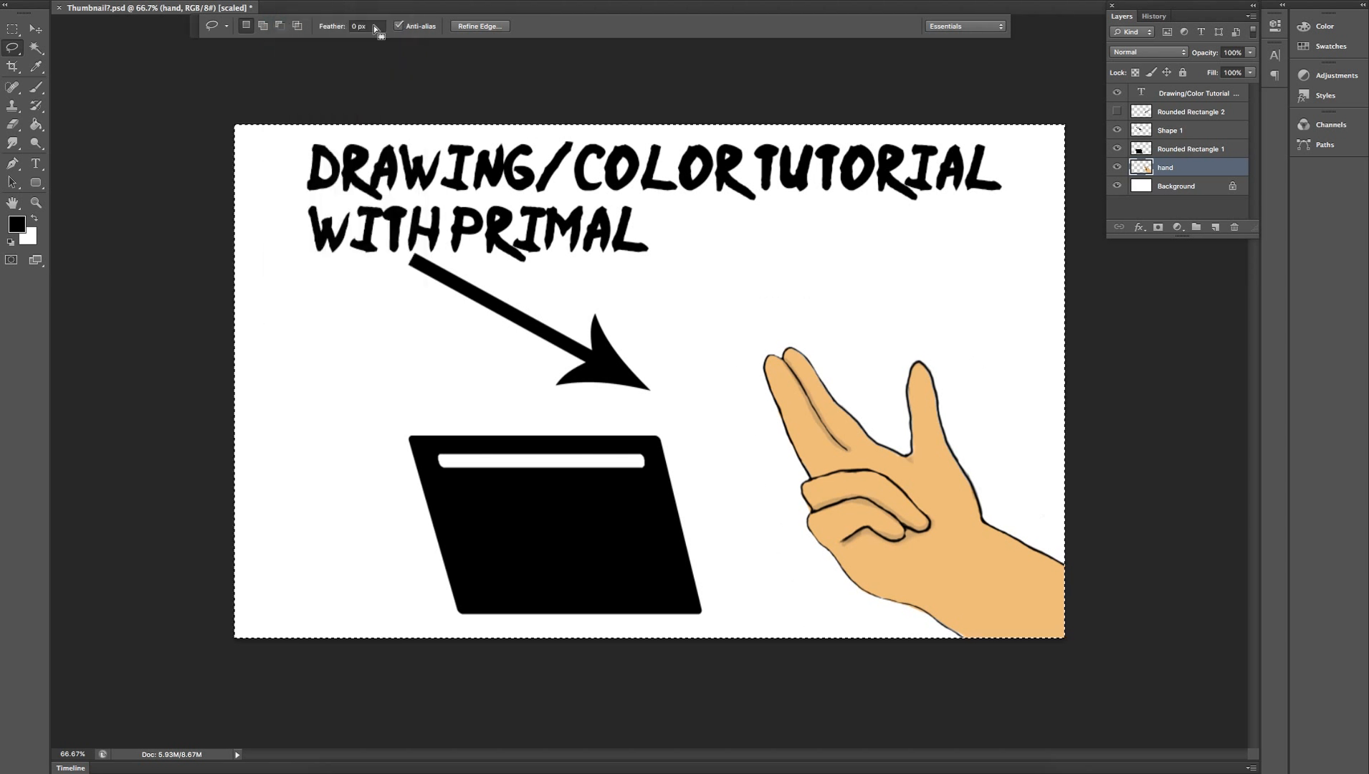
Hide the tablet, arrow, title and background layers, leaving only the hand layer shown.
left_click(1117, 148)
left_click(1117, 129)
left_click(1117, 92)
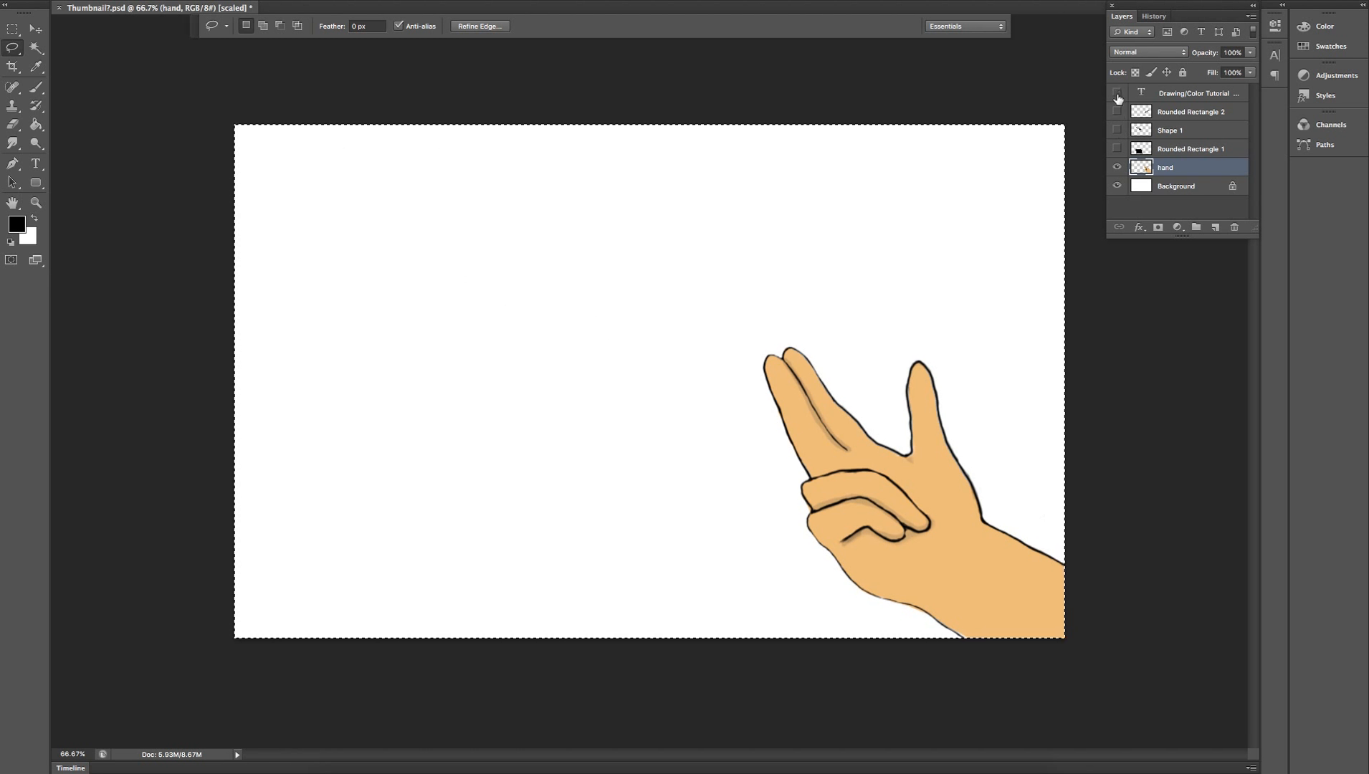
left_click(1118, 188)
left_click(1117, 188)
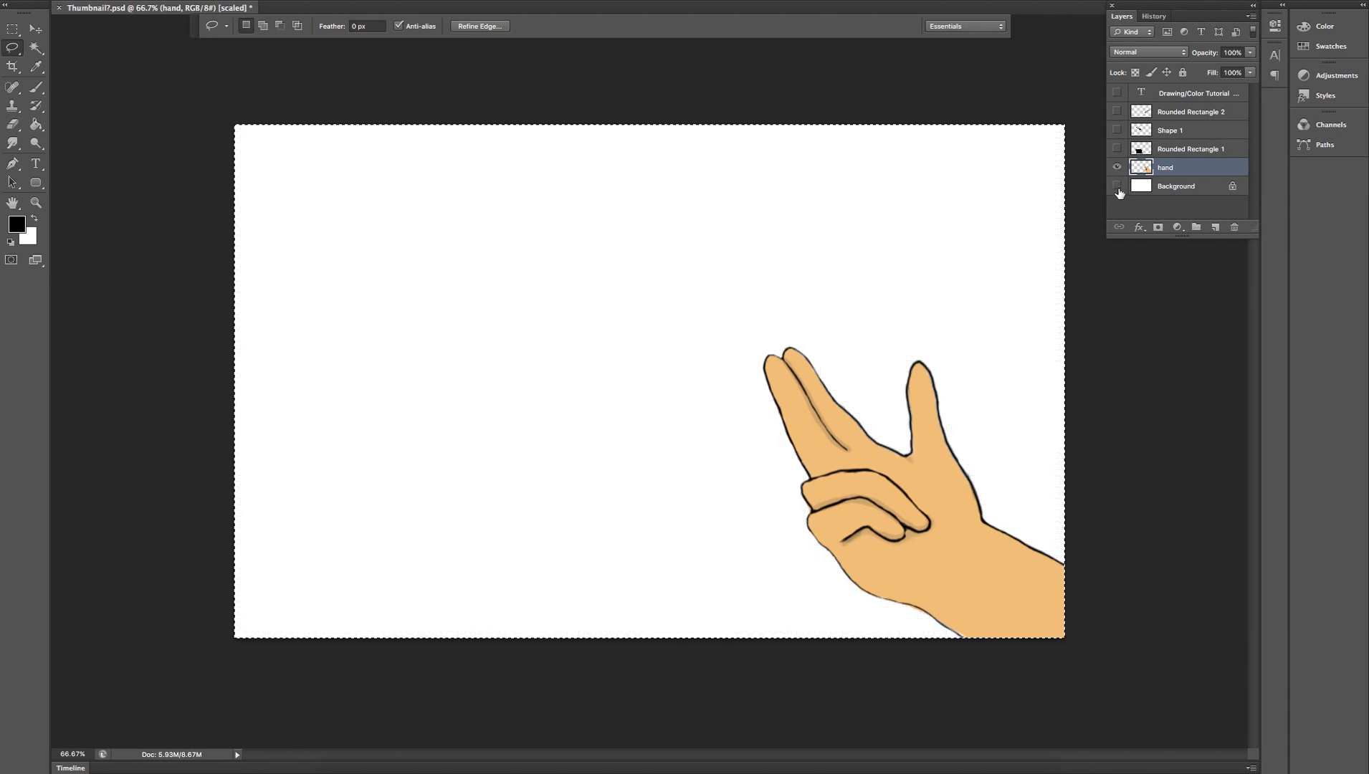
left_click(1118, 188)
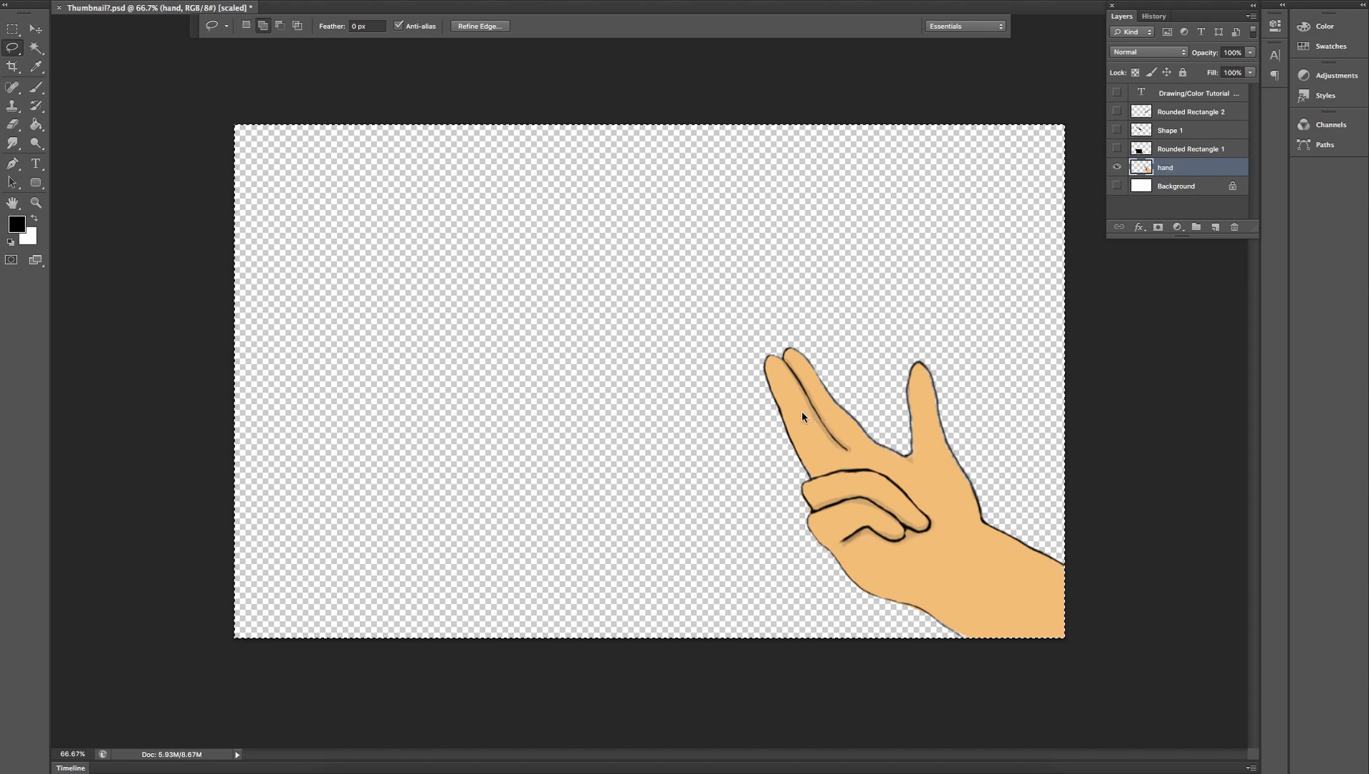
Invert the whole-canvas selection, and try a freehand Lasso outline around the fingers and thumb.
key("ctrl+shift+i")
key("Return")
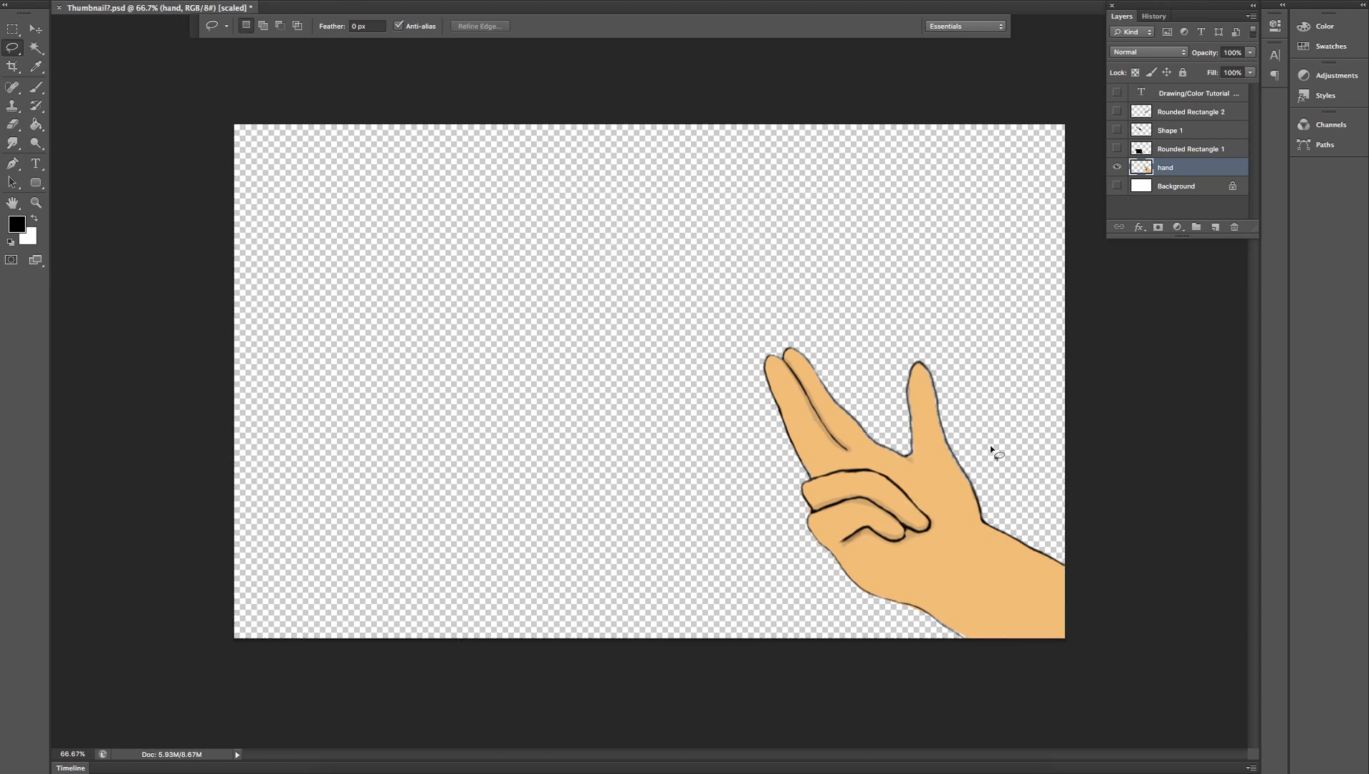
mouse_move(989, 518)
left_mouse_down()
mouse_move(949, 380)
mouse_move(927, 343)
mouse_move(907, 368)
left_mouse_up()
mouse_move(793, 338)
left_mouse_down()
mouse_move(750, 366)
mouse_move(743, 437)
mouse_move(783, 536)
mouse_move(835, 608)
mouse_move(1057, 683)
mouse_move(1178, 634)
mouse_move(1115, 475)
mouse_move(1052, 475)
mouse_move(995, 523)
left_mouse_up()
key("ctrl+d")
Show the black bar's layer over the hand and switch to the Eraser for work around the thumb.
left_click(1117, 112)
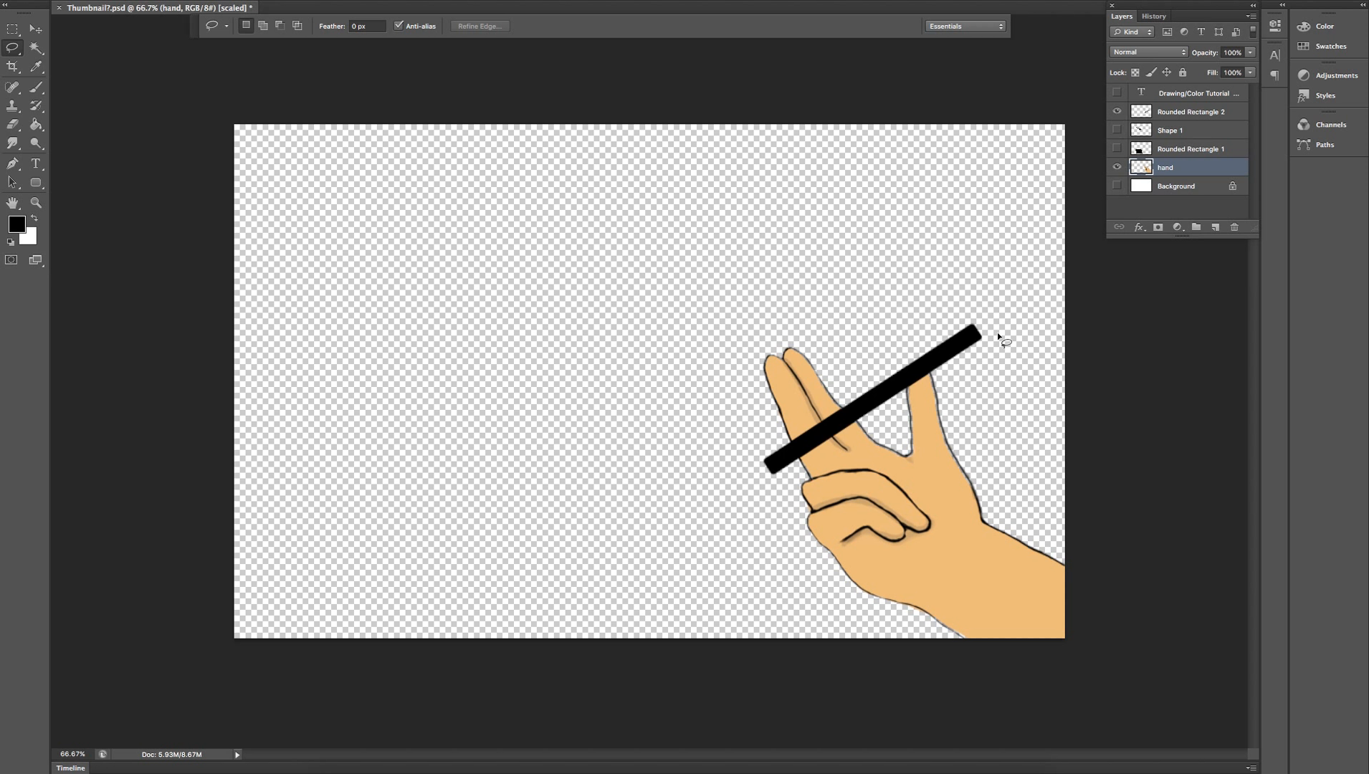
key("z")
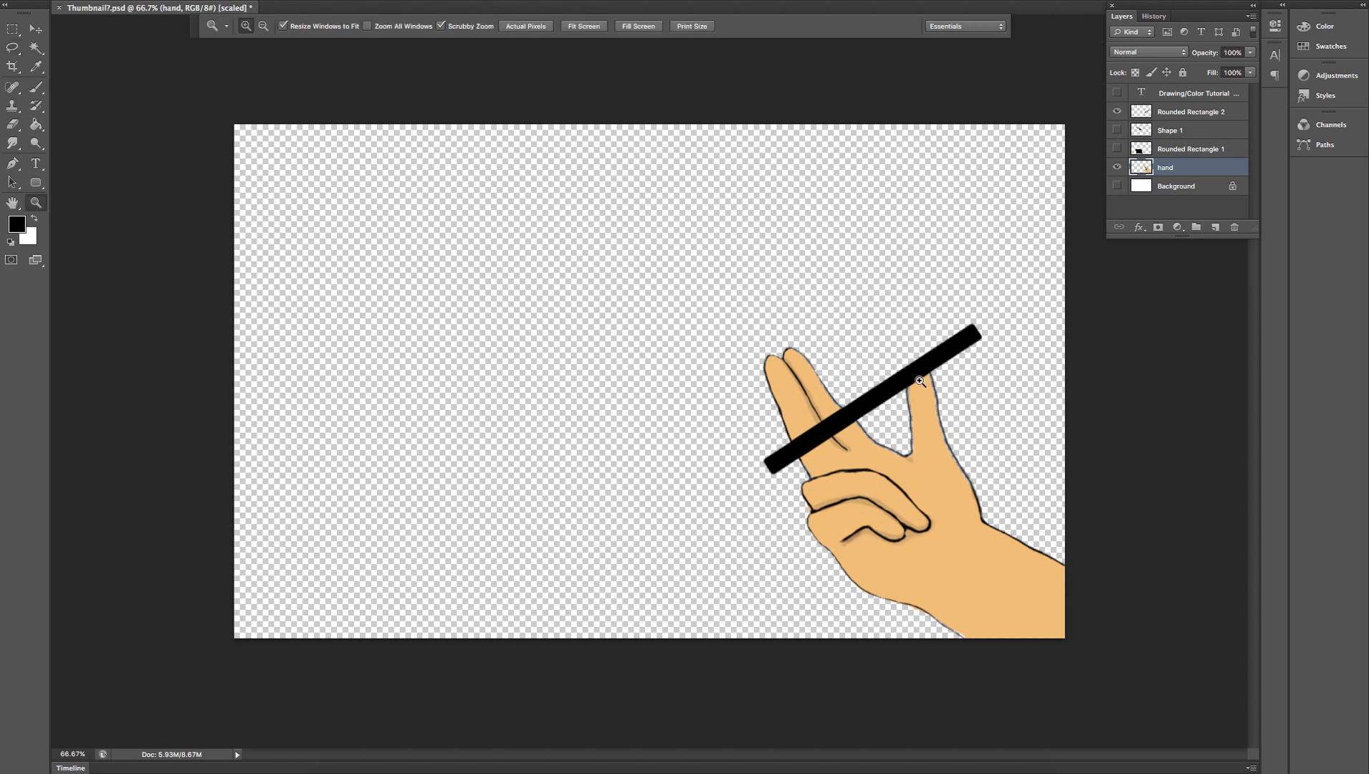
left_click(921, 382)
left_click(920, 381)
left_click_drag(834, 759, 872, 758)
key("e")
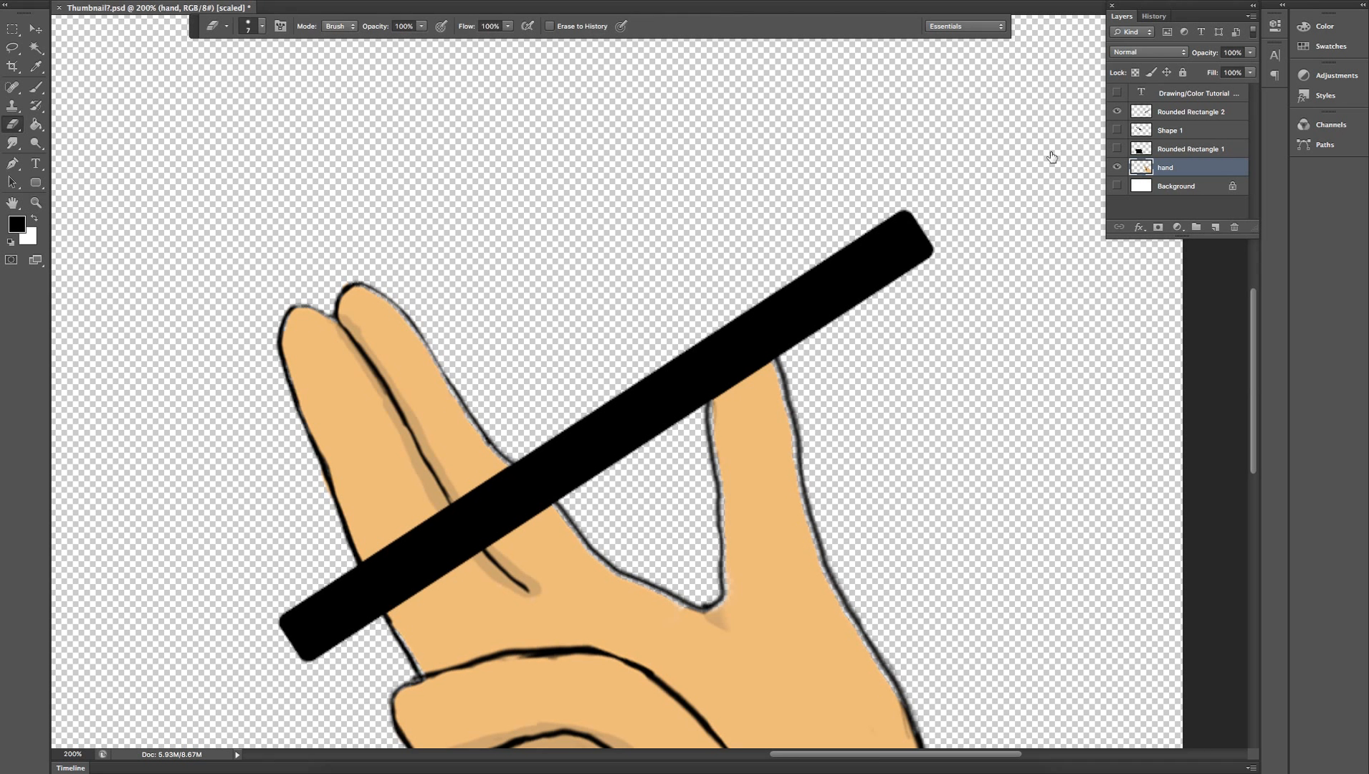
Fade the black bar to 56% opacity and erase the part of it that covers the thumb.
left_click(1174, 112)
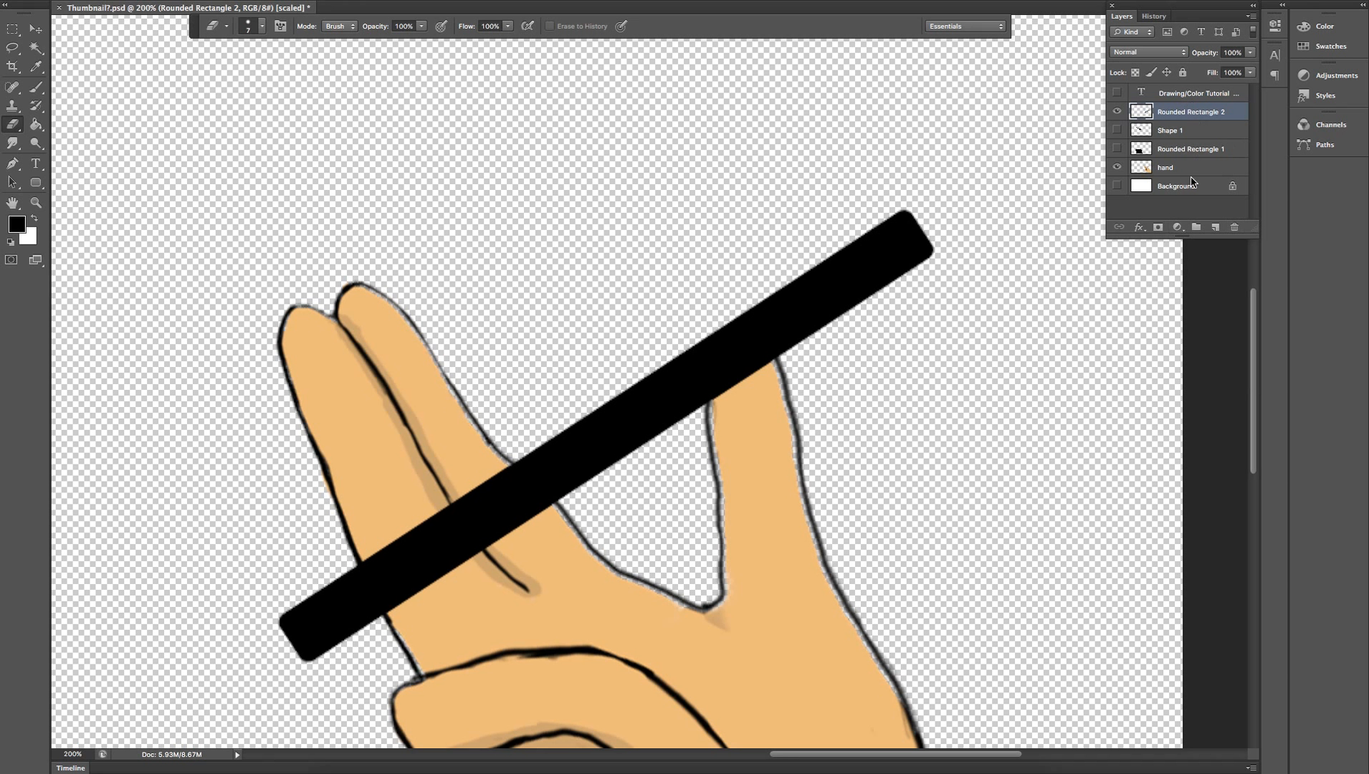
left_click(1250, 52)
left_click_drag(1247, 68, 1195, 78)
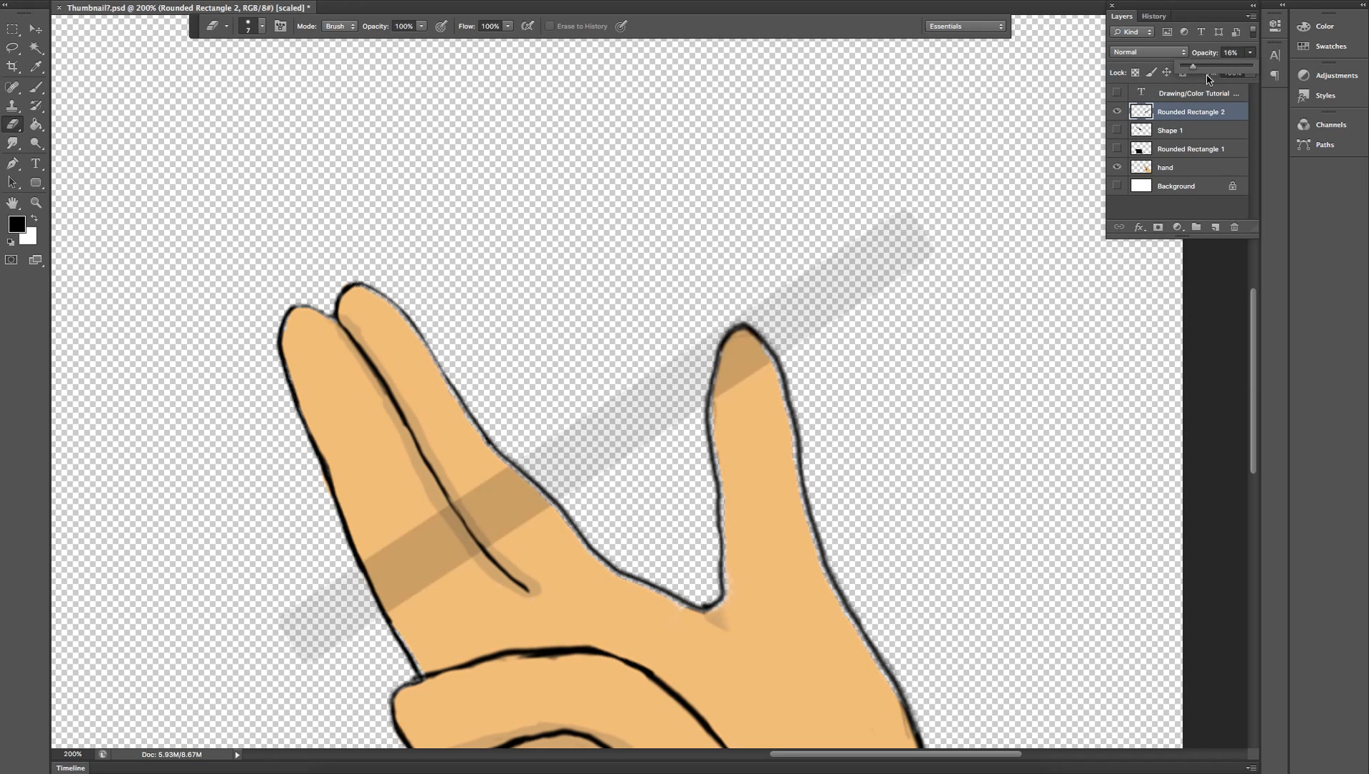
left_click(1204, 72)
left_click_drag(1218, 71, 1222, 72)
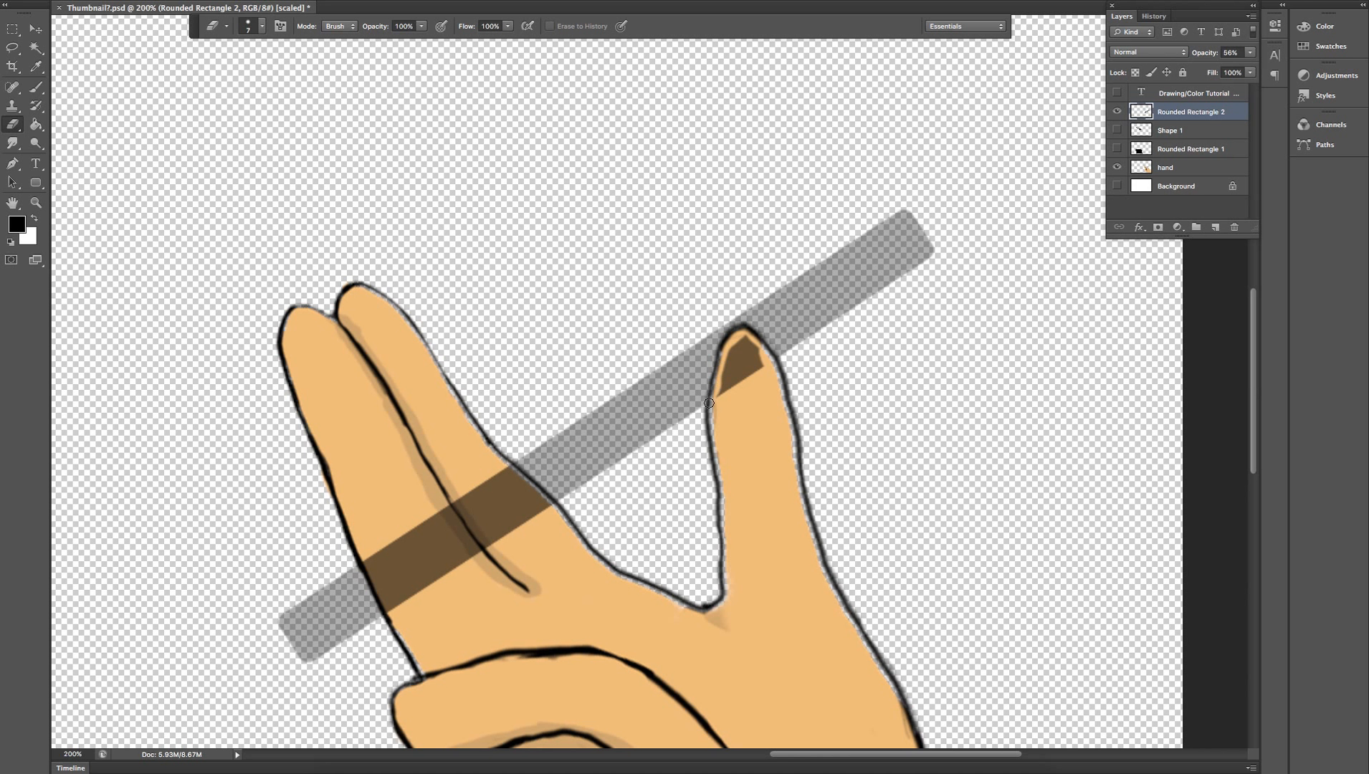
mouse_move(724, 391)
left_mouse_down()
mouse_move(757, 345)
mouse_move(736, 343)
mouse_move(727, 361)
mouse_move(726, 382)
mouse_move(742, 337)
left_mouse_up()
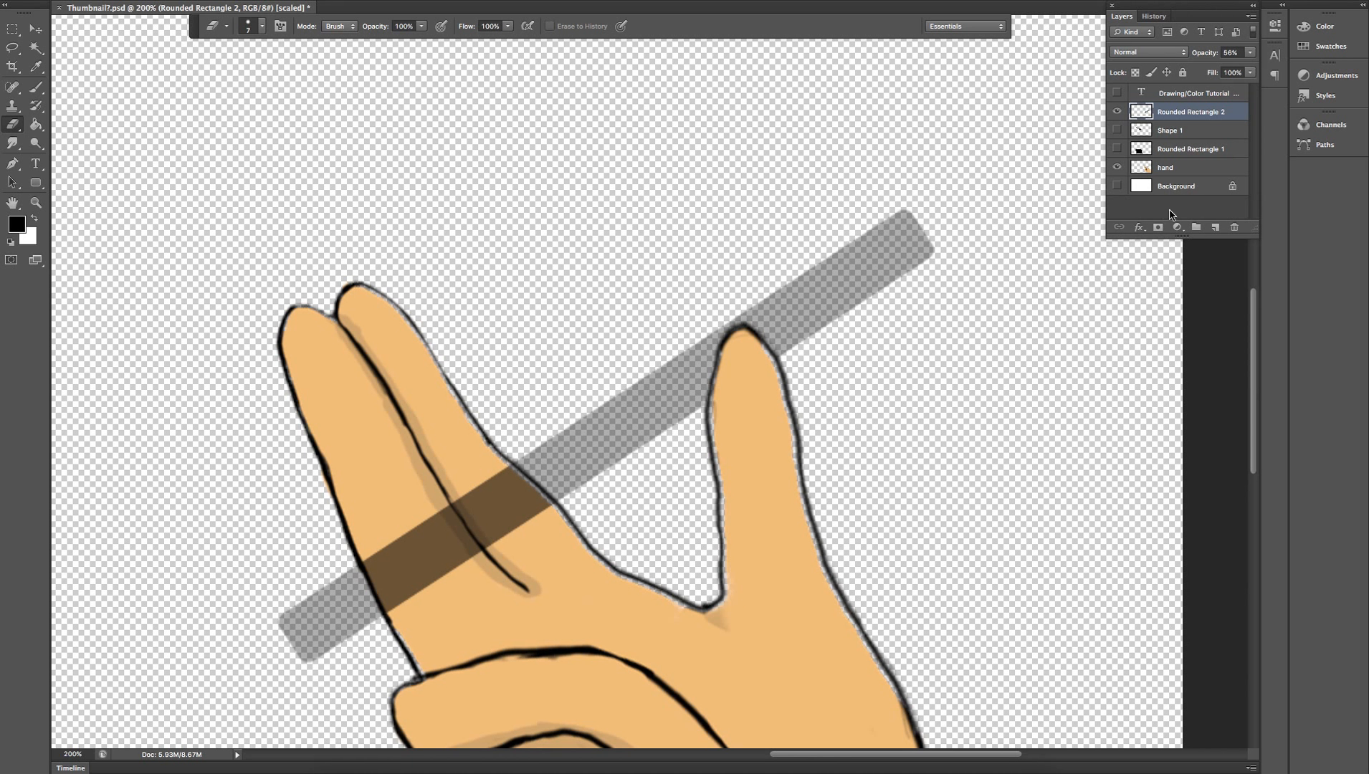
Show the title, arrow, tablet and background layers again, and set the black bar's opacity to 100%.
left_click(1118, 167)
left_click(1117, 168)
left_click(1118, 148)
left_click(1118, 92)
left_click(1116, 187)
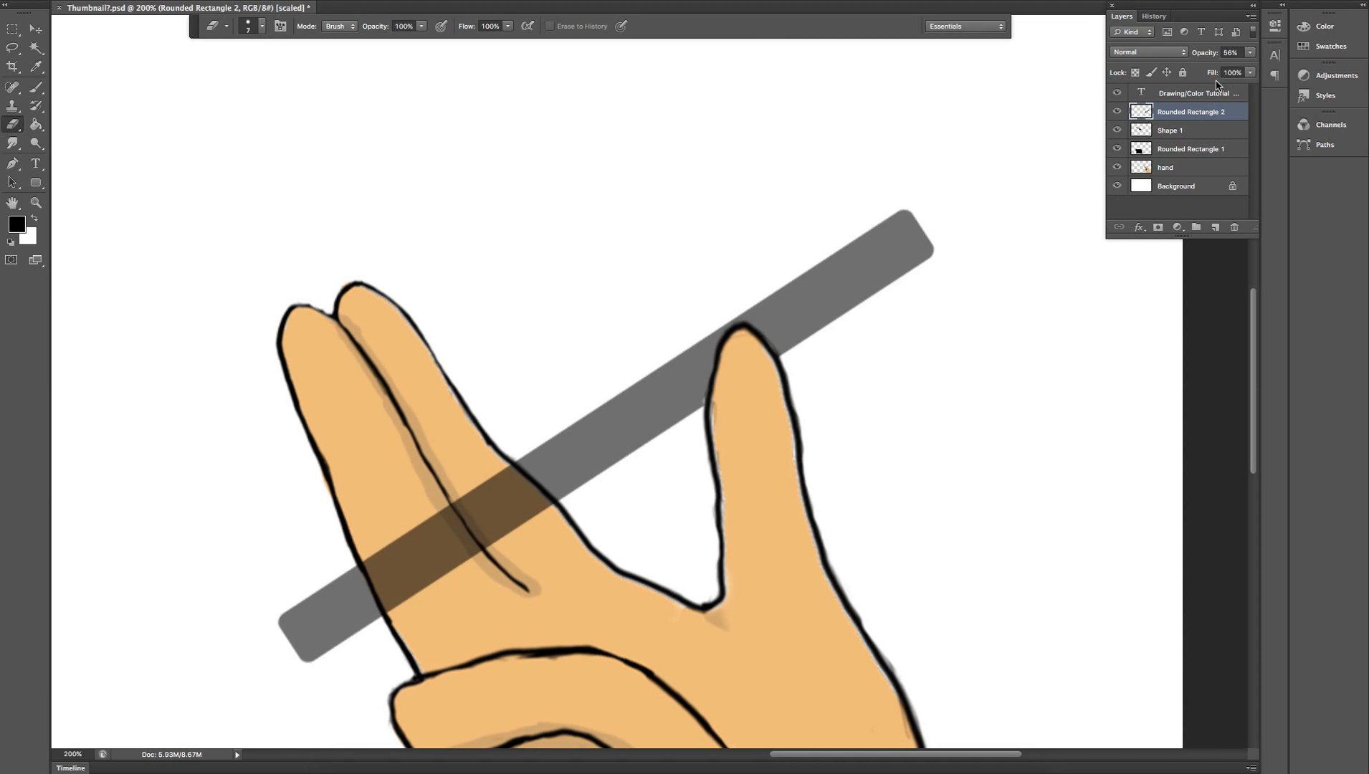
left_click(1250, 52)
left_click_drag(1222, 70, 1285, 74)
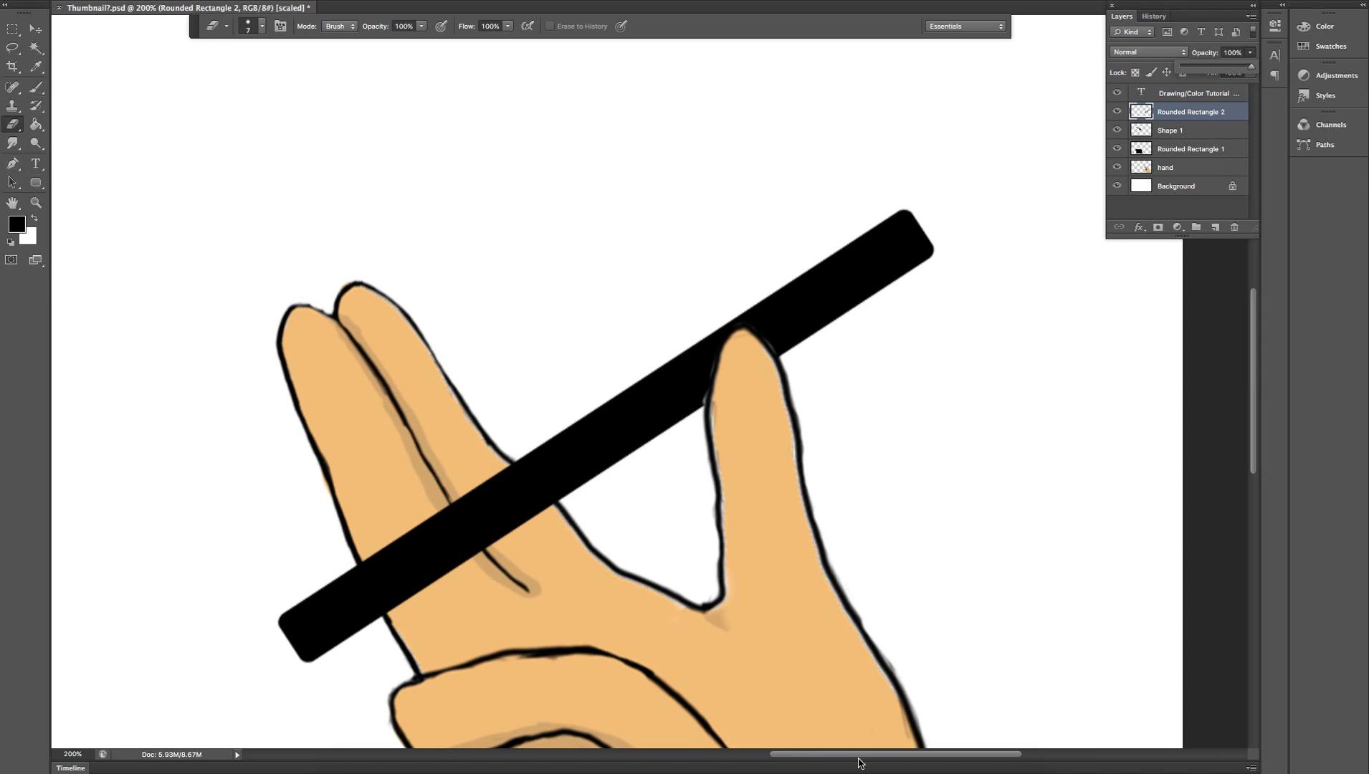
Draw a black rounded square of about 55 by 55 px with a 10 px radius over the bar's lower end.
left_click_drag(860, 758, 827, 764)
scroll(756, 588, "down", 5)
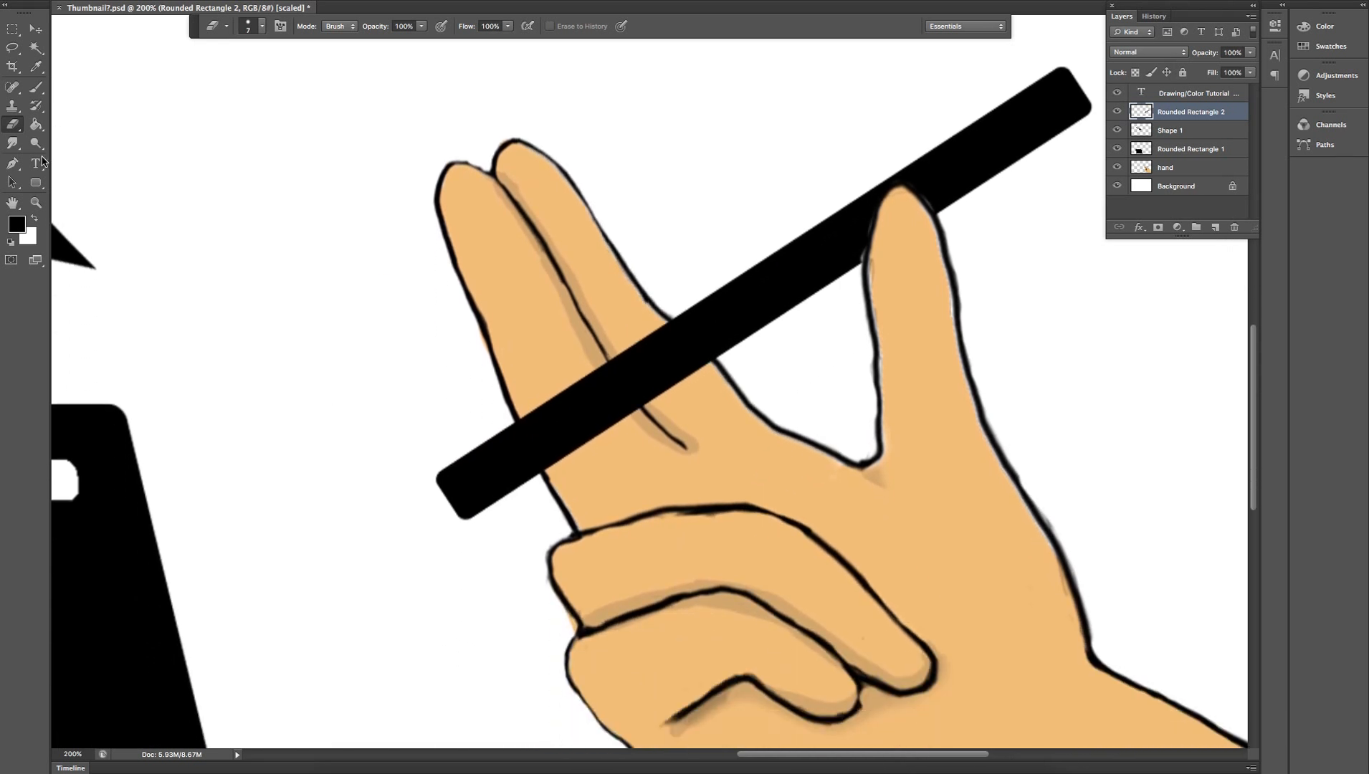
left_click(41, 185)
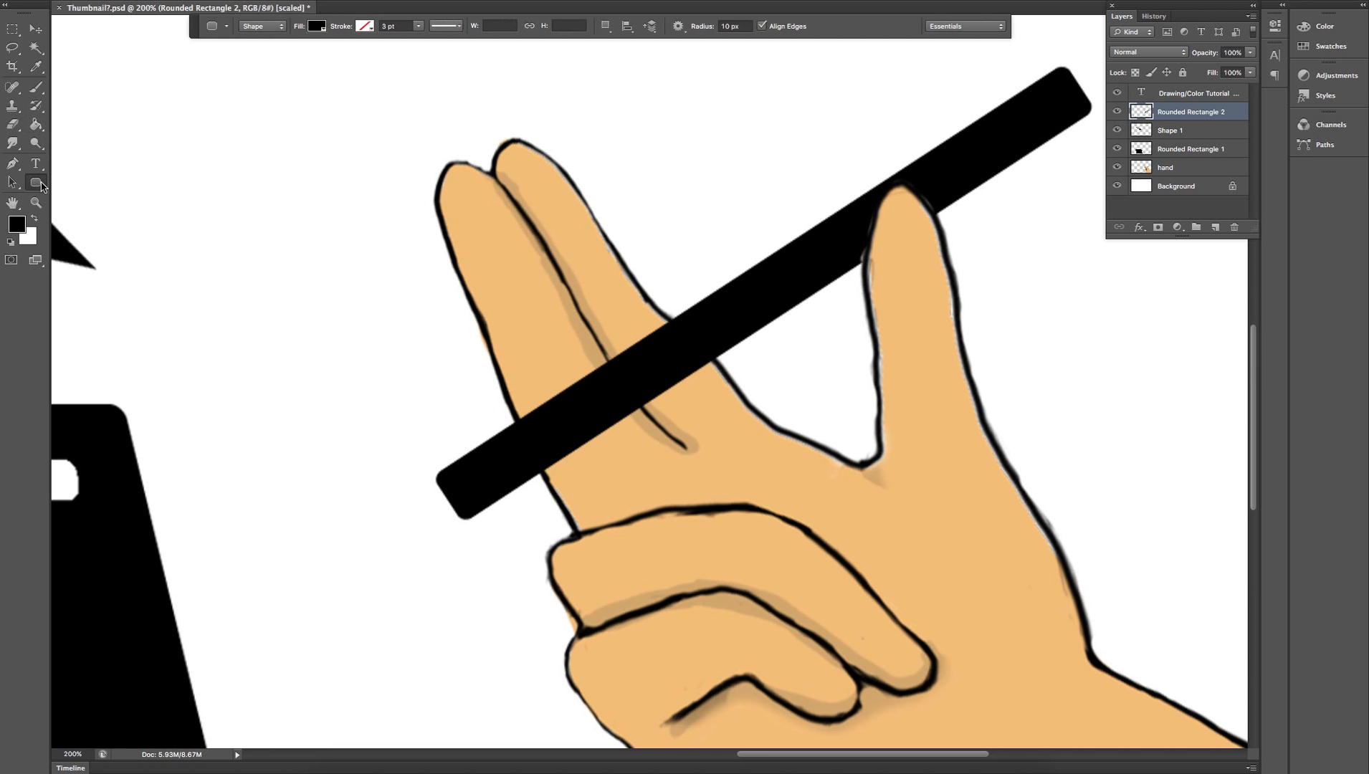
left_click(41, 185)
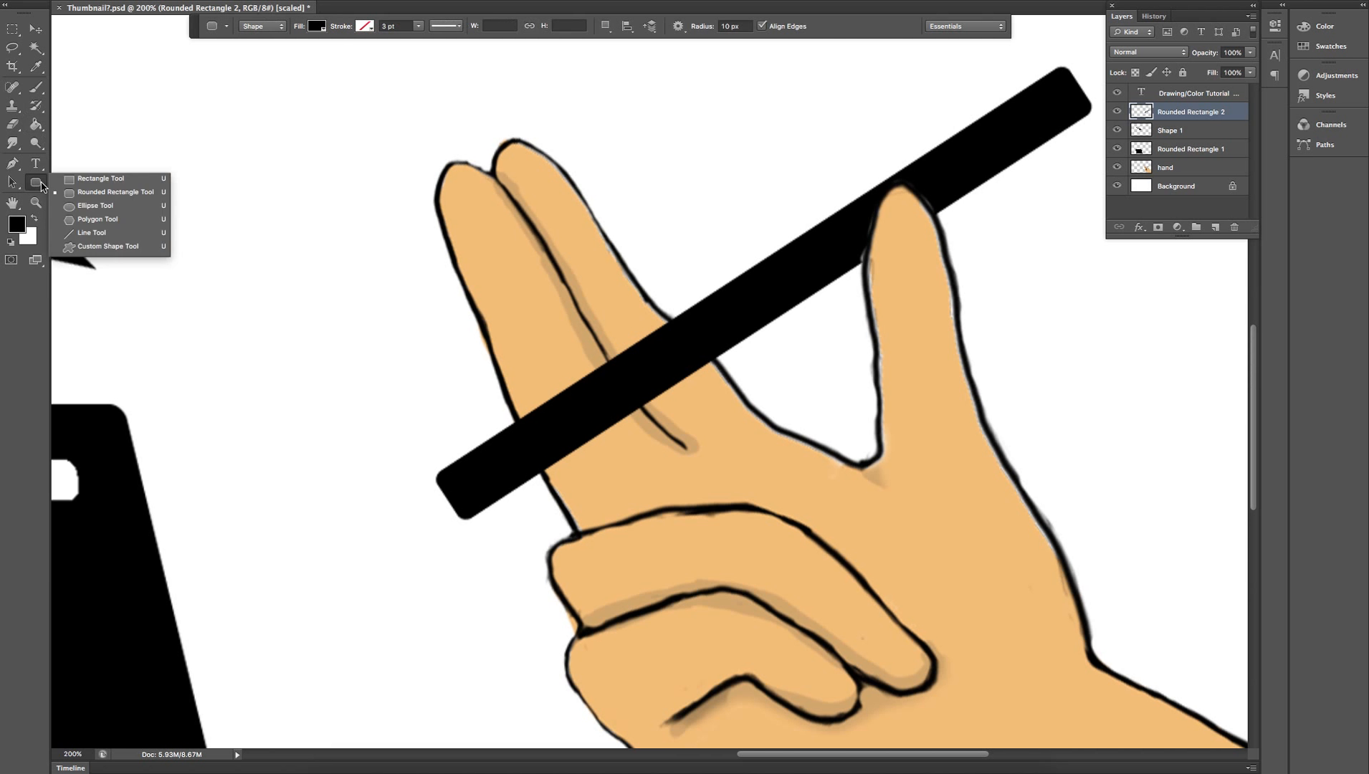
left_click(99, 195)
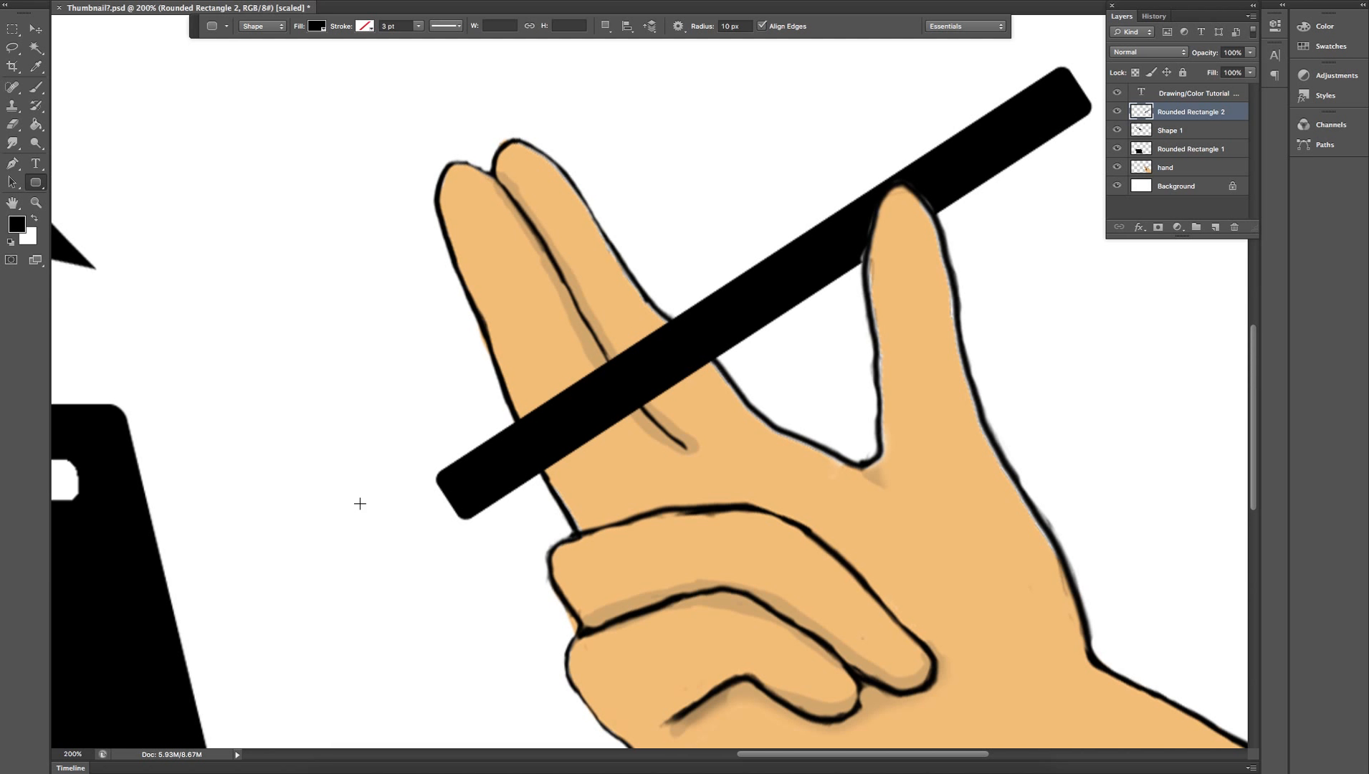
left_click_drag(405, 465, 473, 544)
Rotate the rounded square by about 18° and stretch its width to about 112%.
key("v")
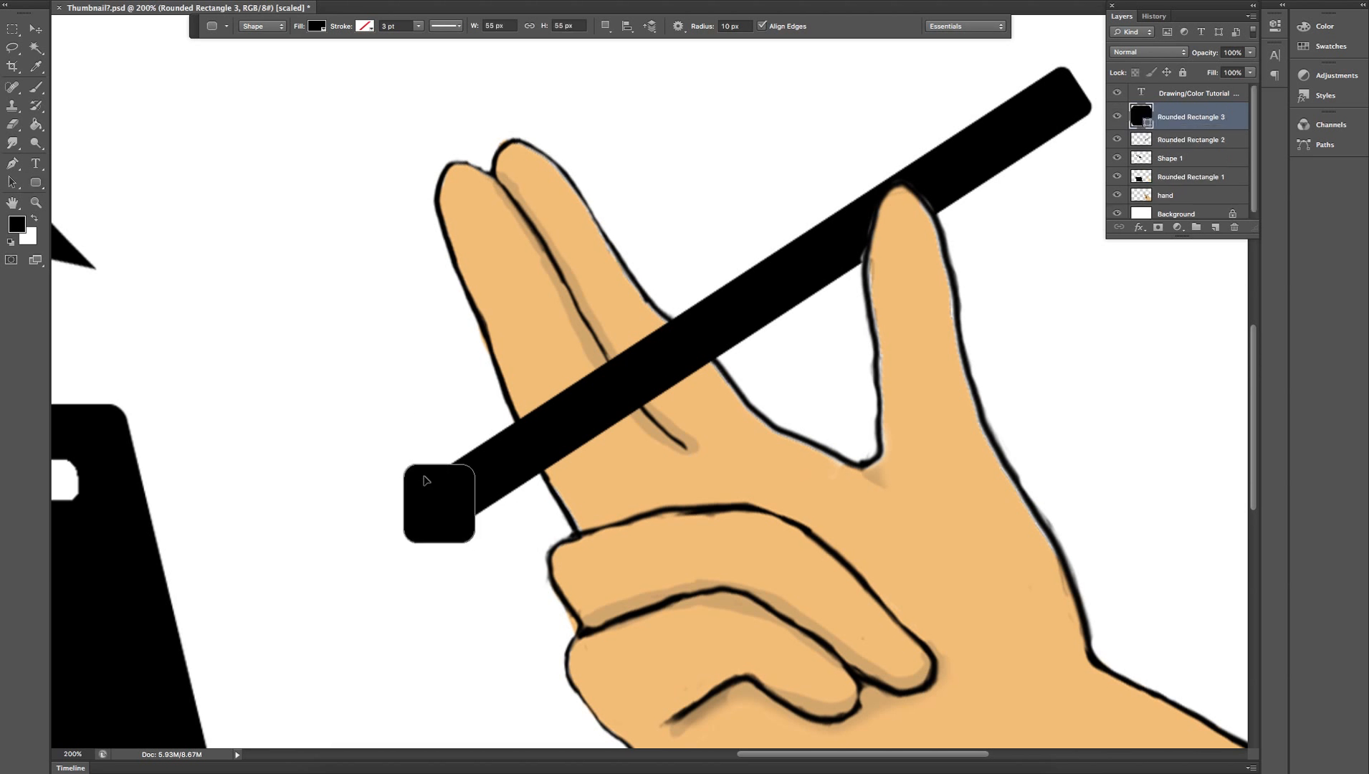
left_click_drag(393, 461, 414, 456)
left_click_drag(463, 555, 472, 558)
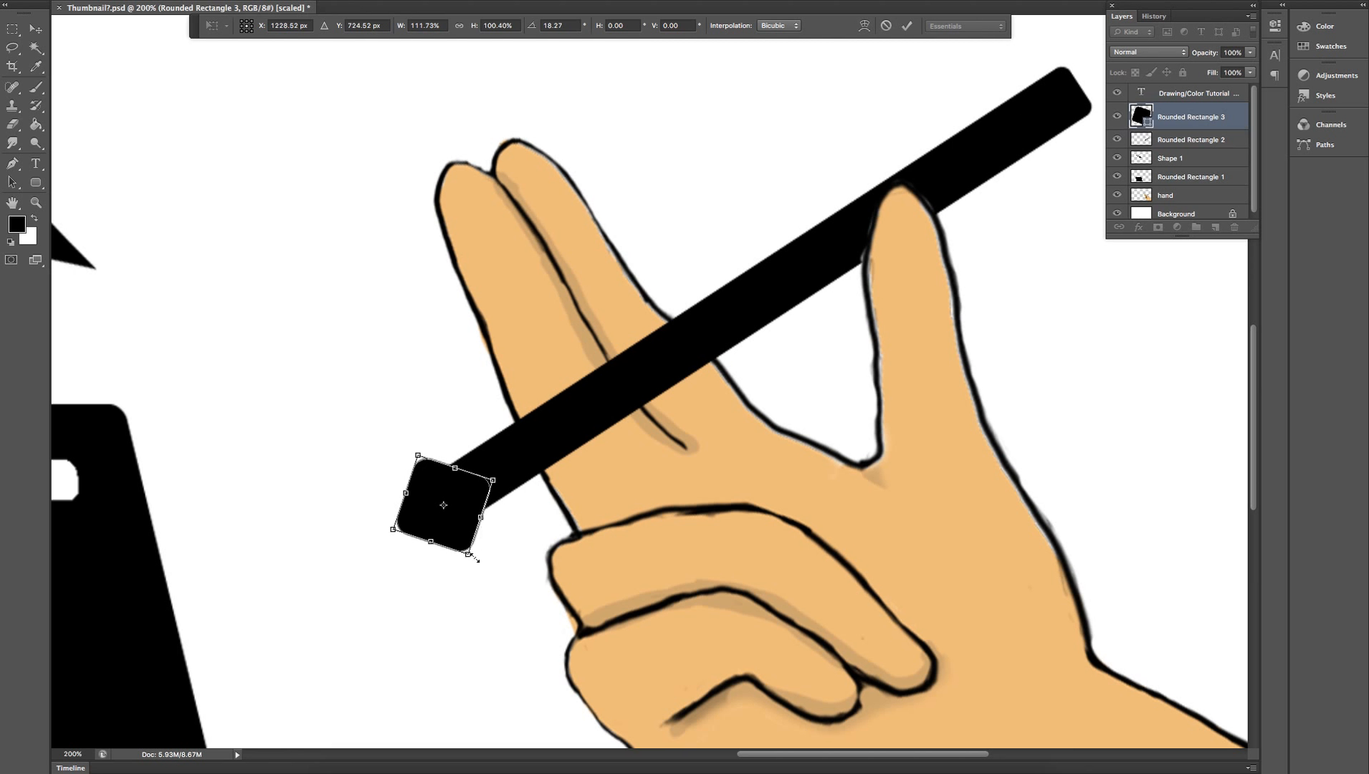
key("Return")
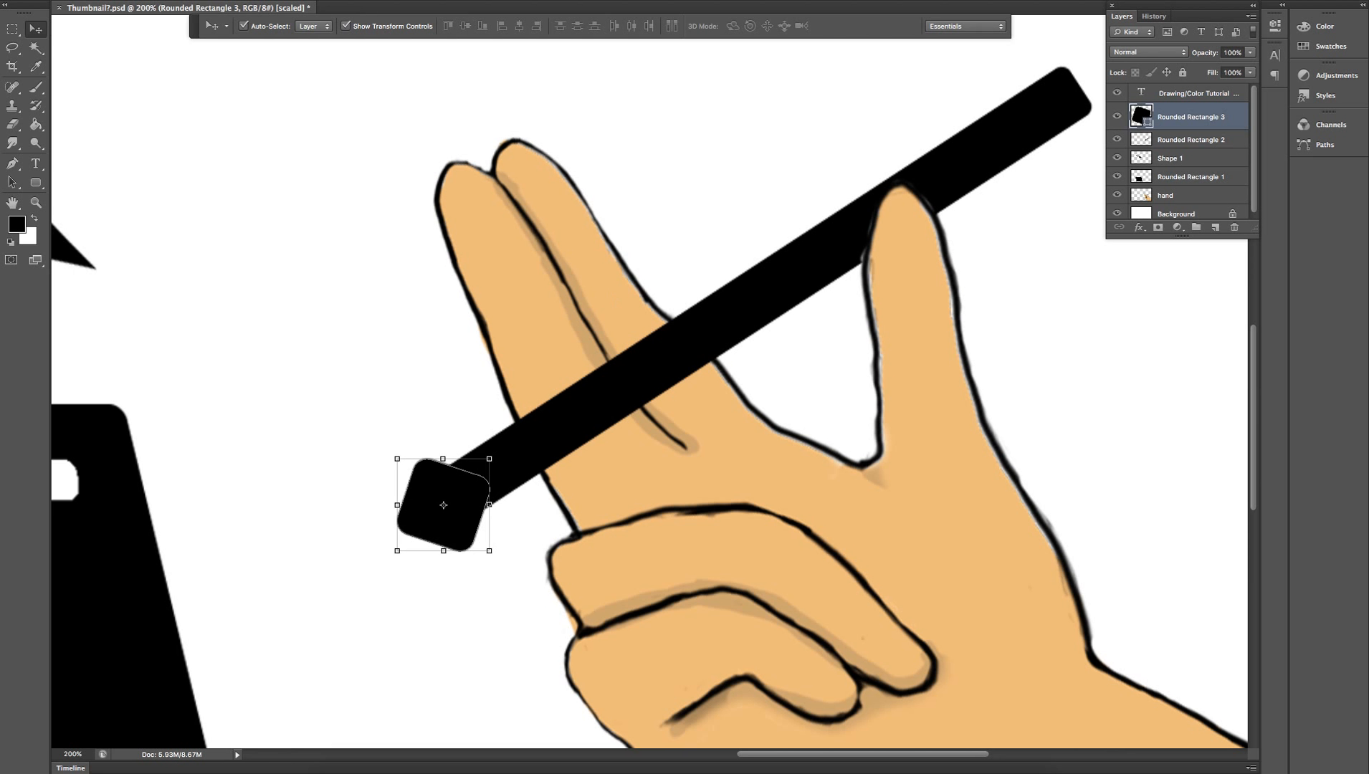
Show the rulers and place two vertical guides across the rounded square at the bar's lower end.
left_click(394, 0)
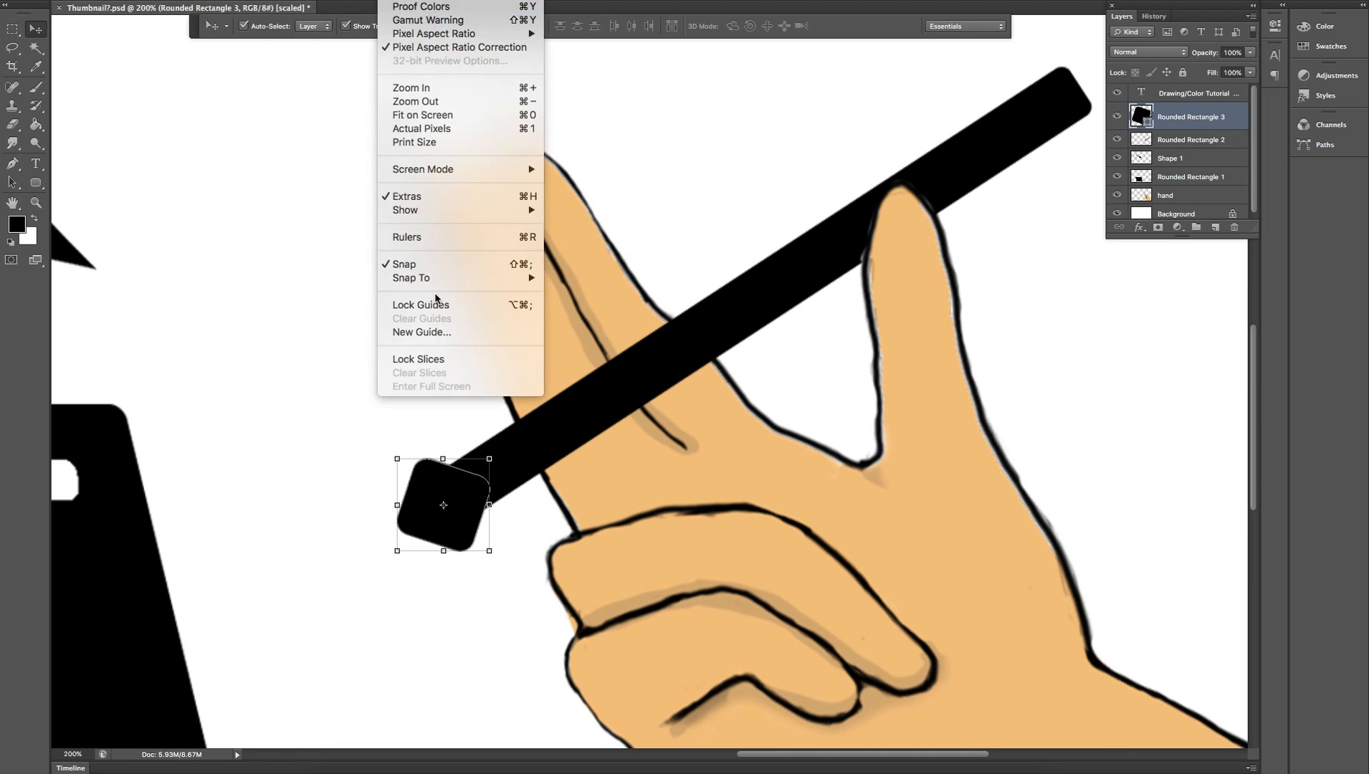
left_click(437, 237)
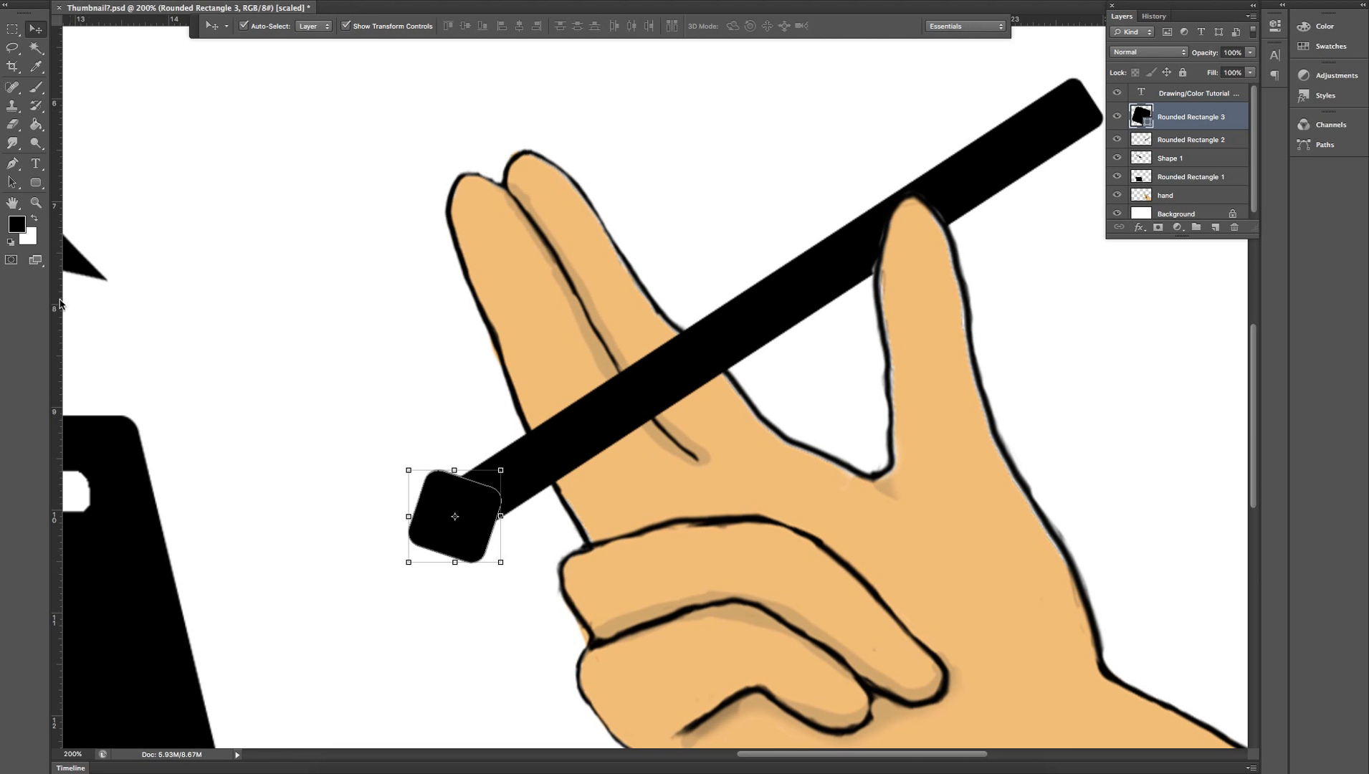
left_click_drag(60, 300, 459, 405)
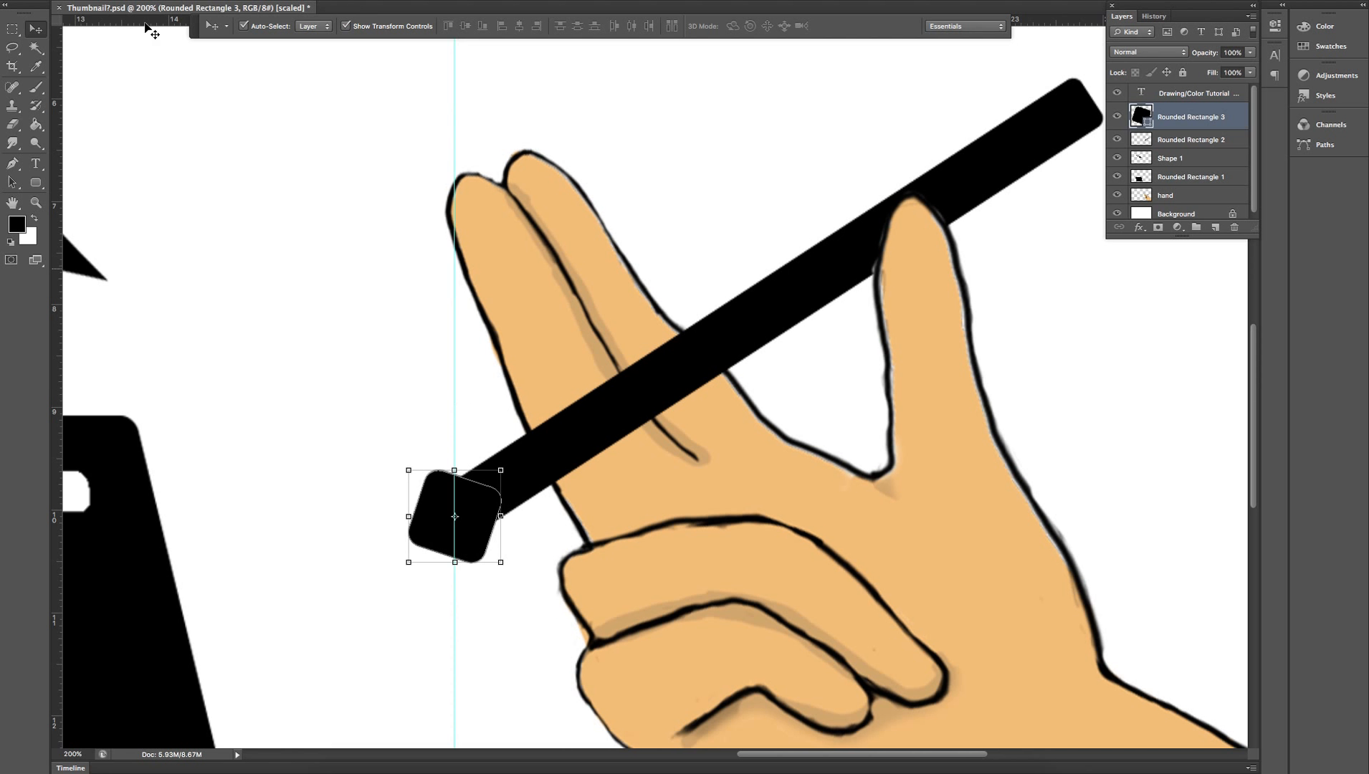
left_click_drag(195, 33, 173, 70)
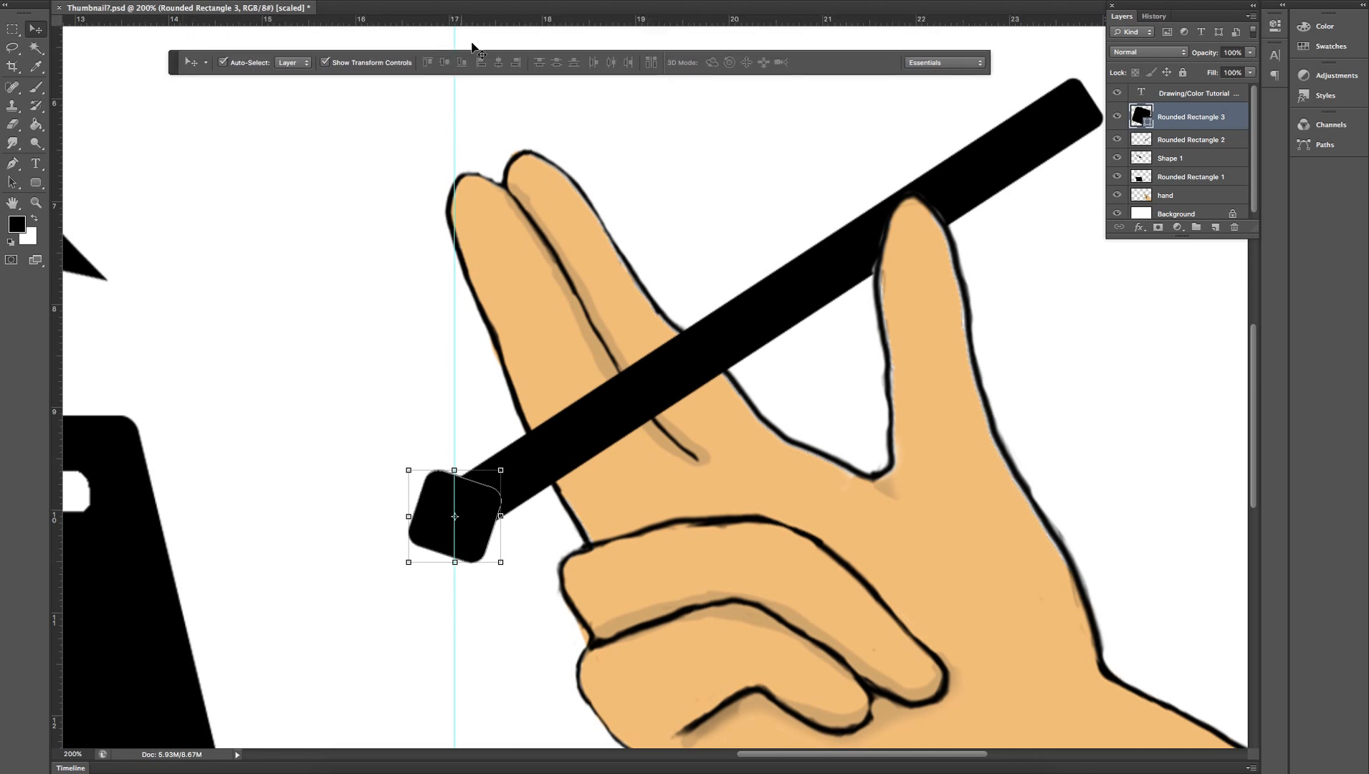
mouse_move(455, 194)
left_mouse_down()
mouse_move(444, 198)
mouse_move(457, 206)
left_mouse_up()
left_click_drag(64, 316, 482, 330)
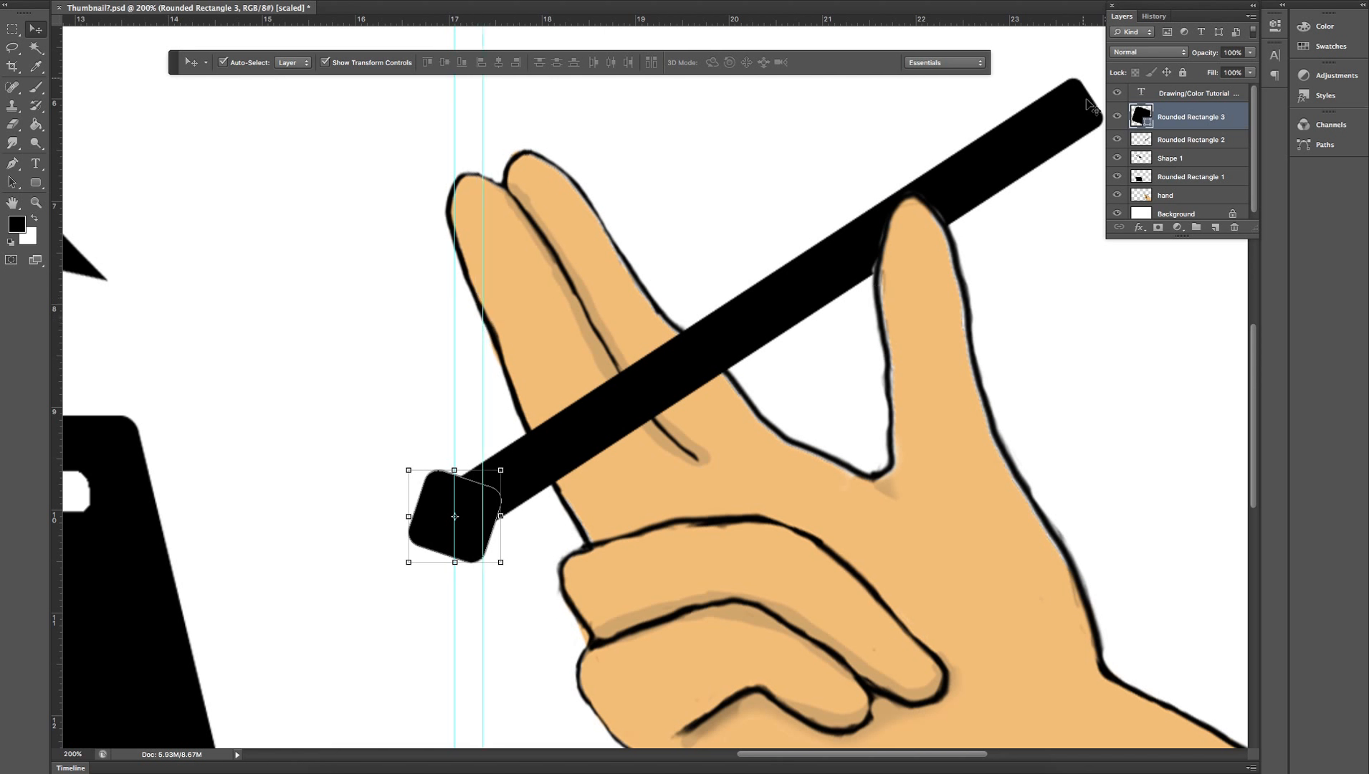
Hide the rounded square, align the vertical guides with the bar's lower-end corners, and add two horizontal guides at those corners.
left_click(1117, 116)
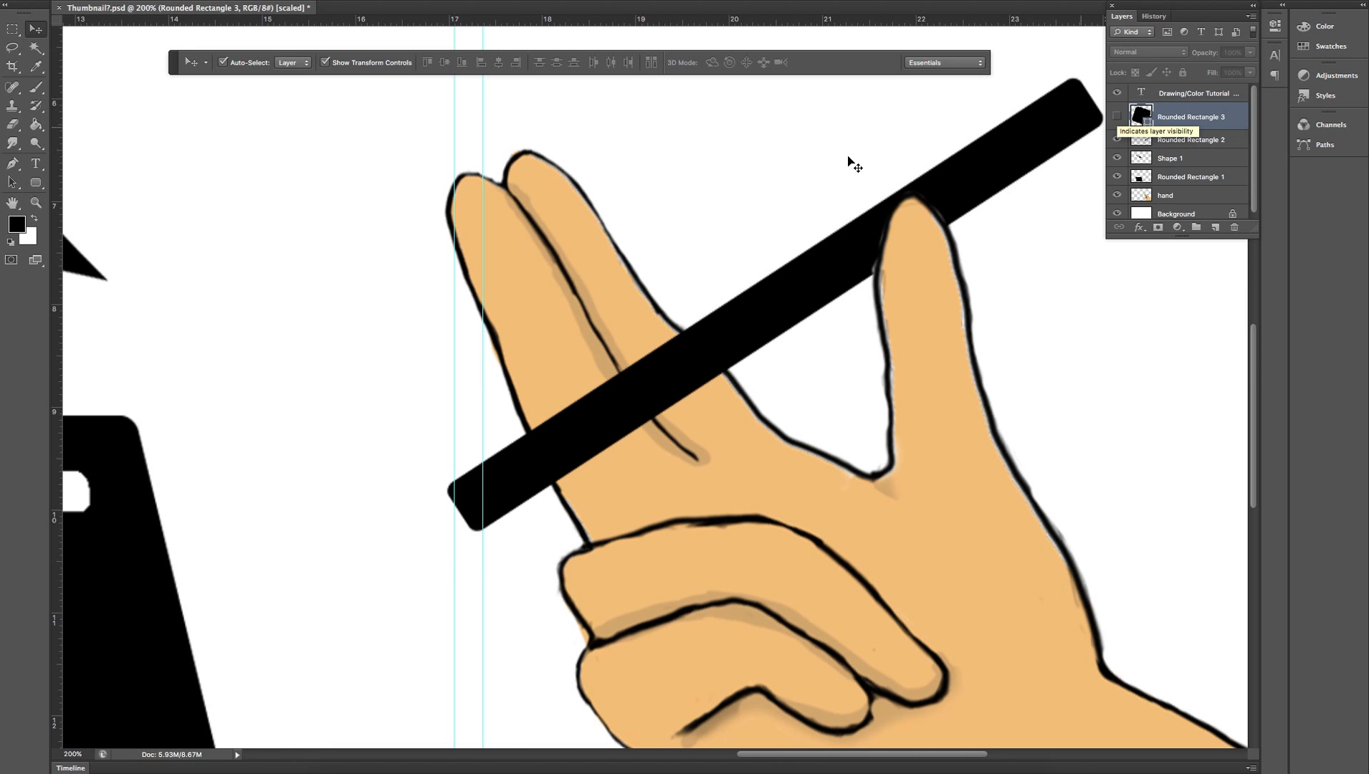
left_click_drag(456, 127, 477, 159)
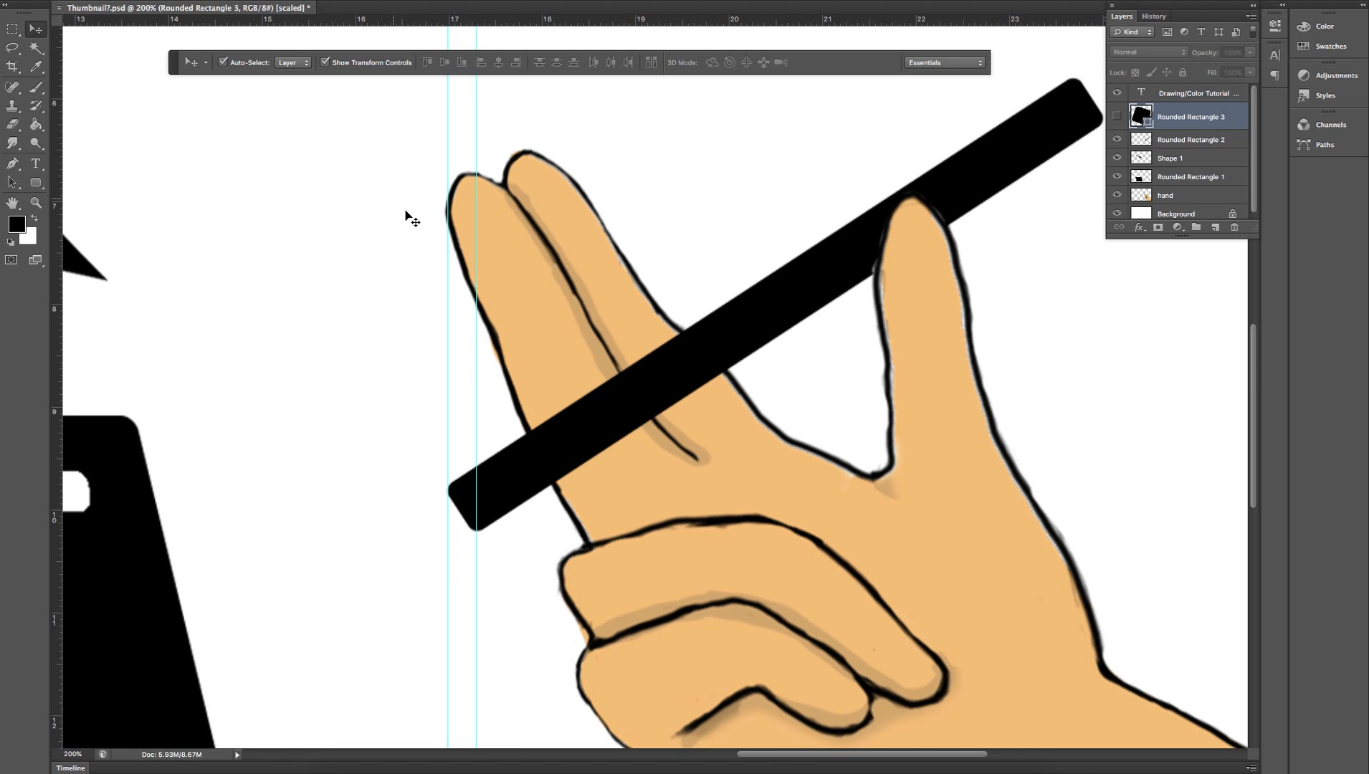
left_click_drag(457, 22, 467, 532)
left_click_drag(448, 30, 459, 484)
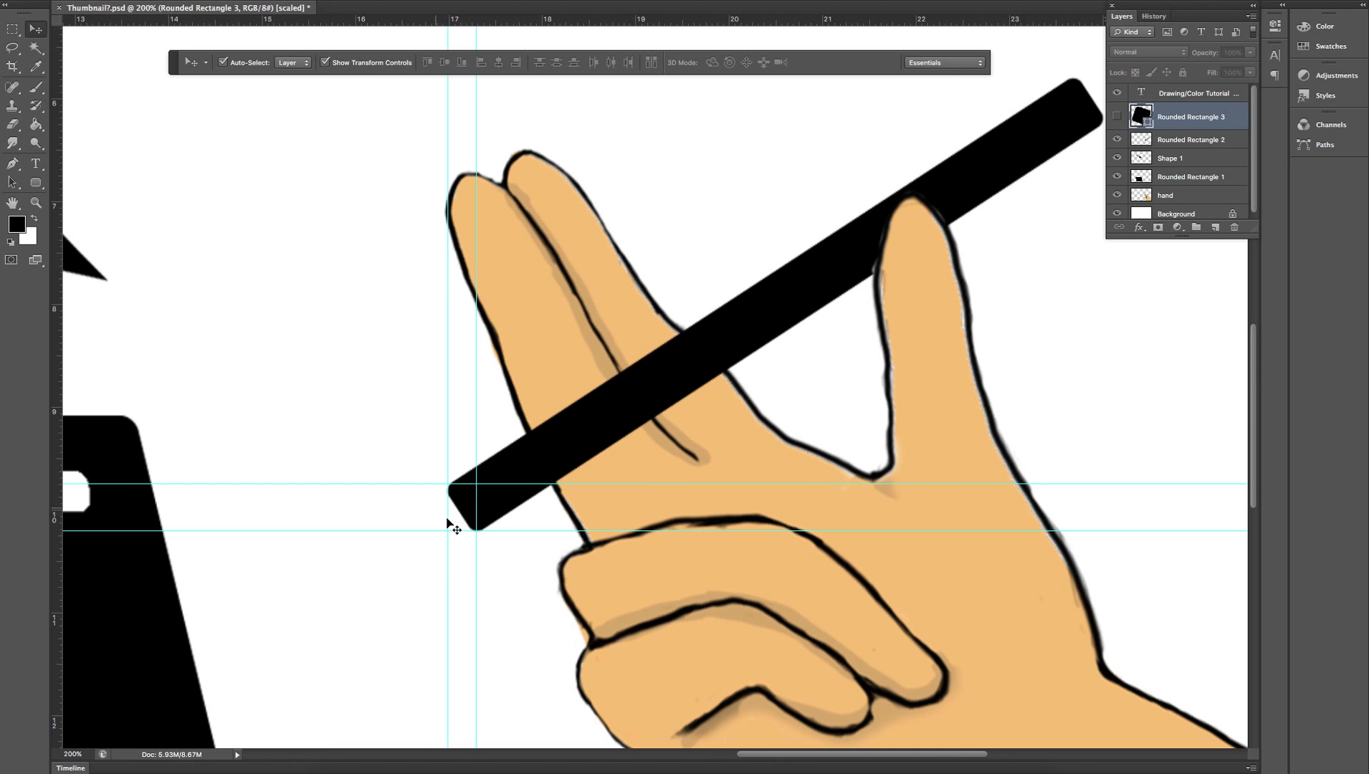
mouse_move(446, 521)
left_mouse_down()
mouse_move(367, 514)
mouse_move(448, 509)
left_mouse_up()
Turn the hidden square into a visible rasterized layer and shrink it to fit between the horizontal guides at the bar's lower end.
right_click(1196, 119)
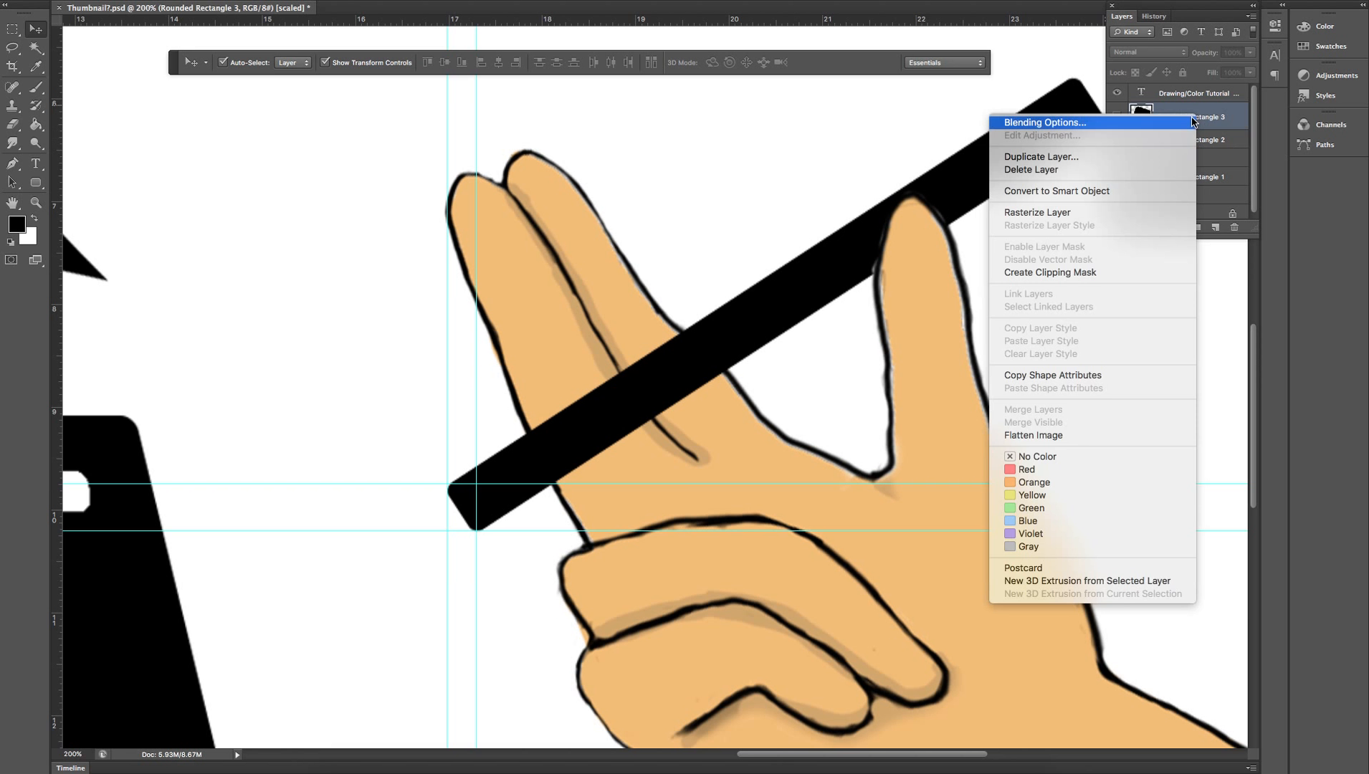
left_click(1226, 99)
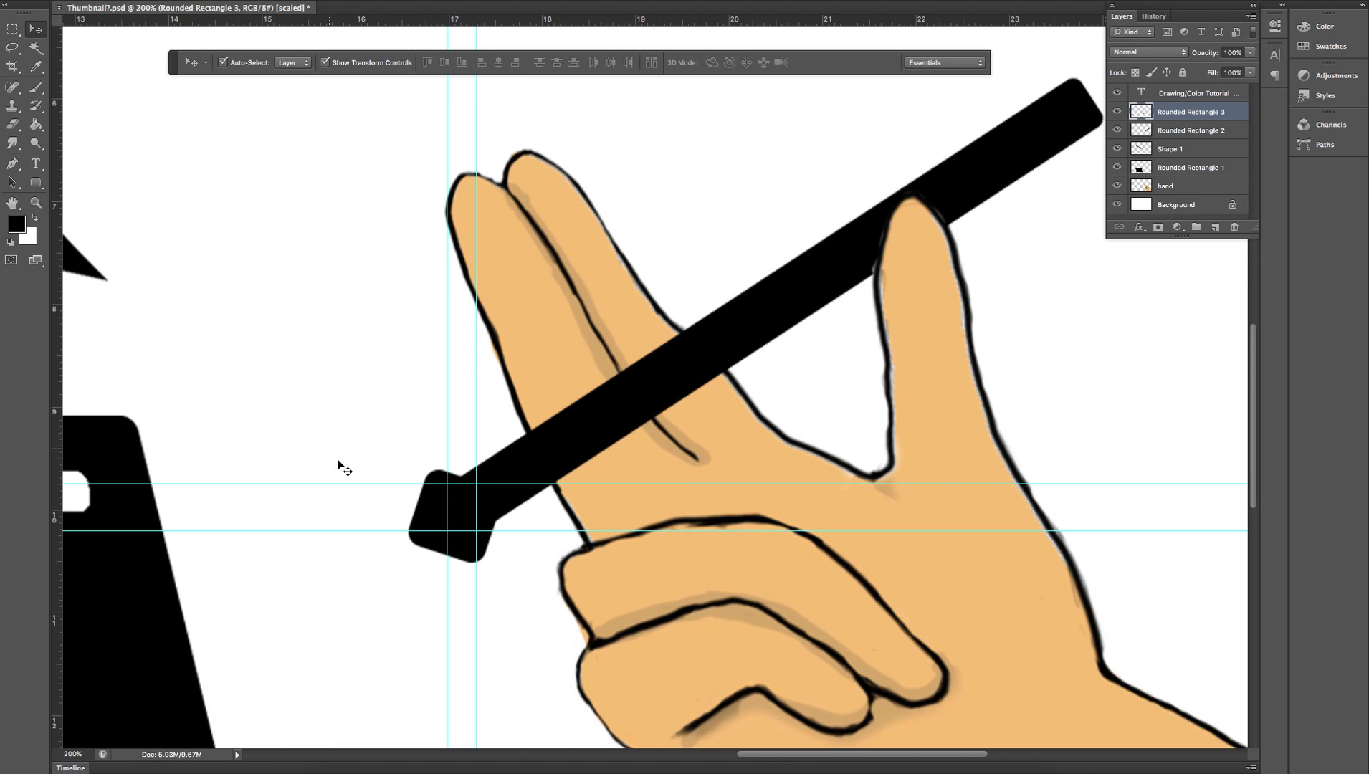
left_click(439, 510)
left_click_drag(407, 469, 441, 513)
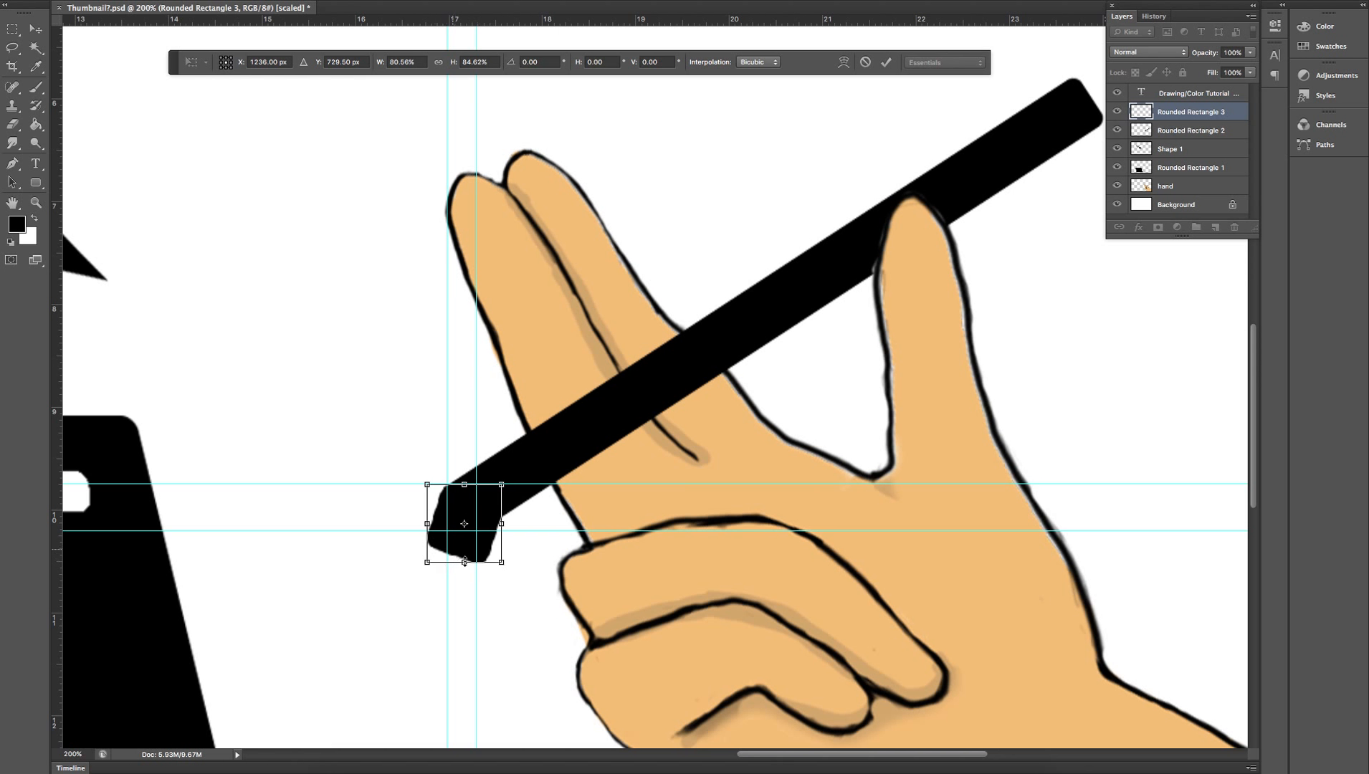
left_click_drag(464, 562, 465, 532)
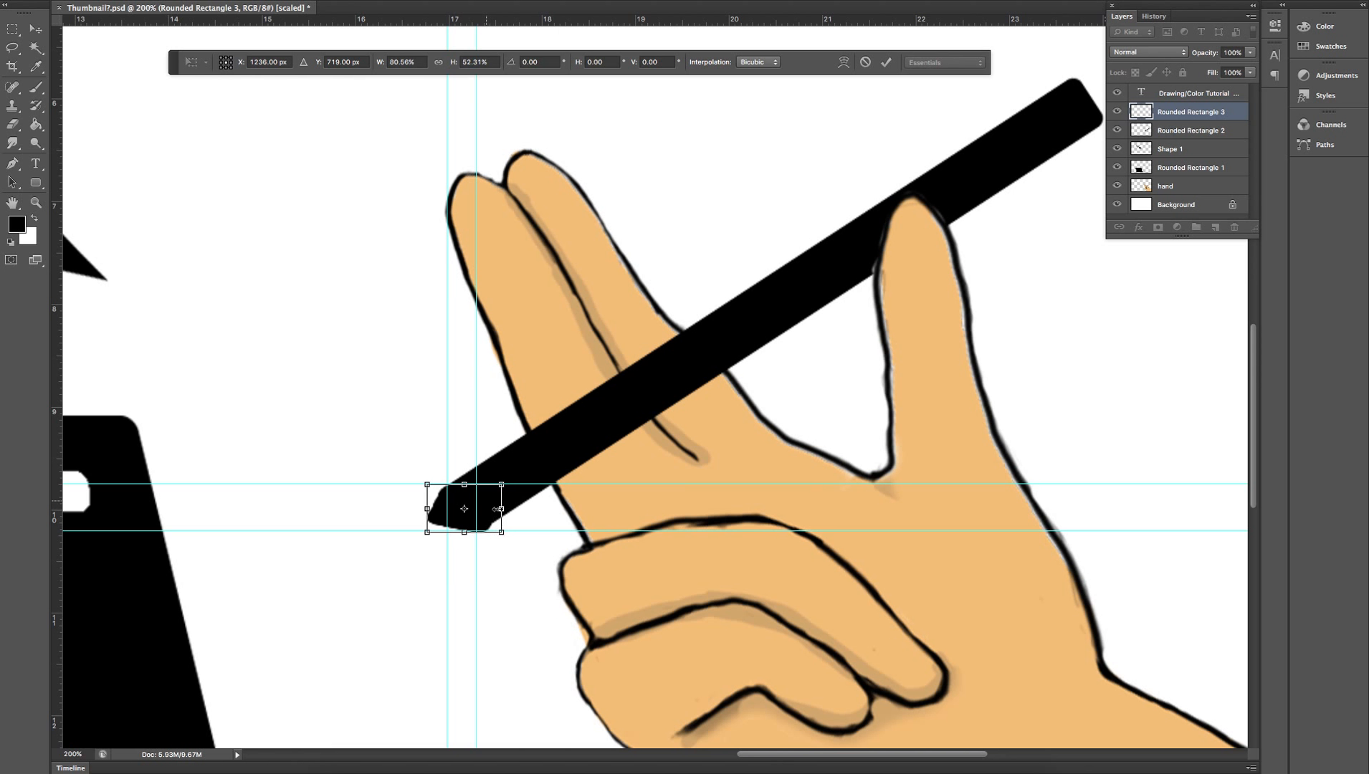
left_click_drag(504, 509, 491, 508)
key("Return")
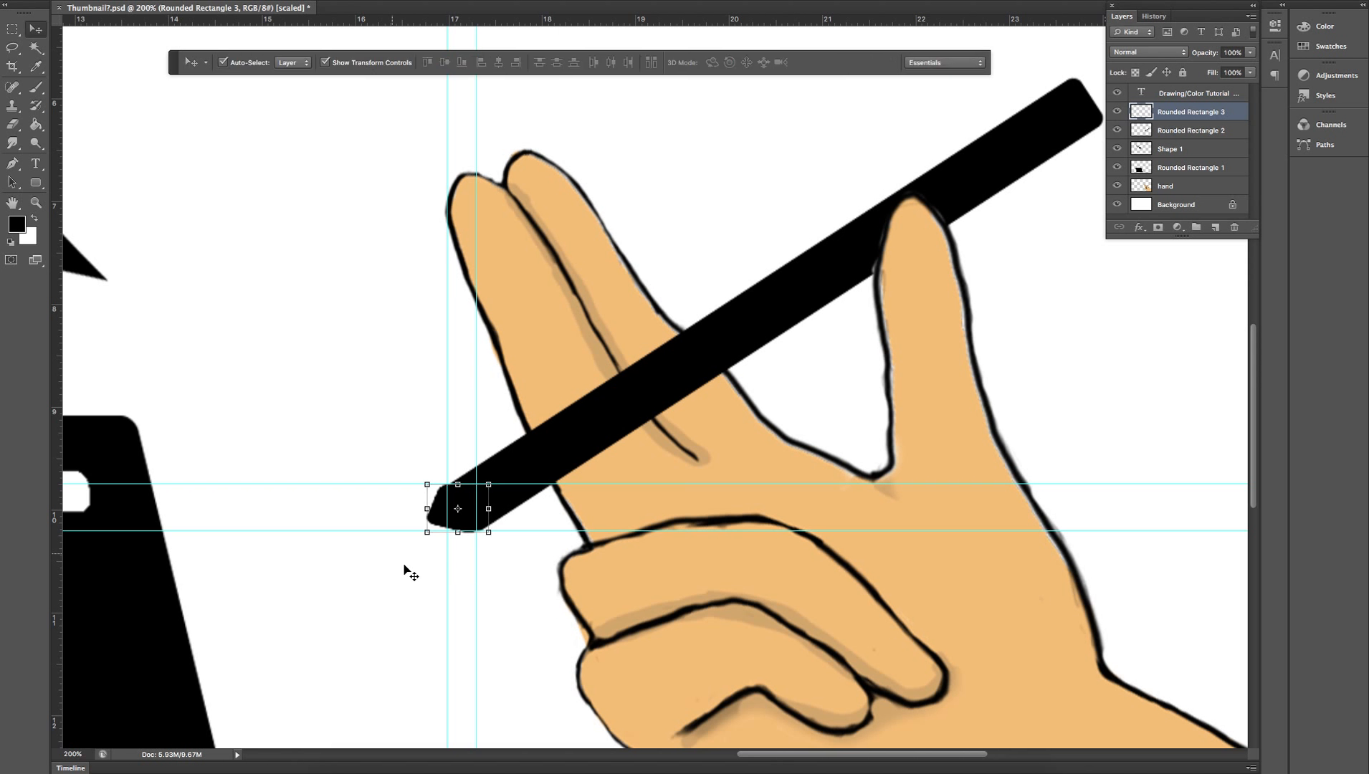
Warp the shrunken square into a slanted, pointed pen tip continuing the bar's lower end, and deselect its layer.
left_click(107, 0)
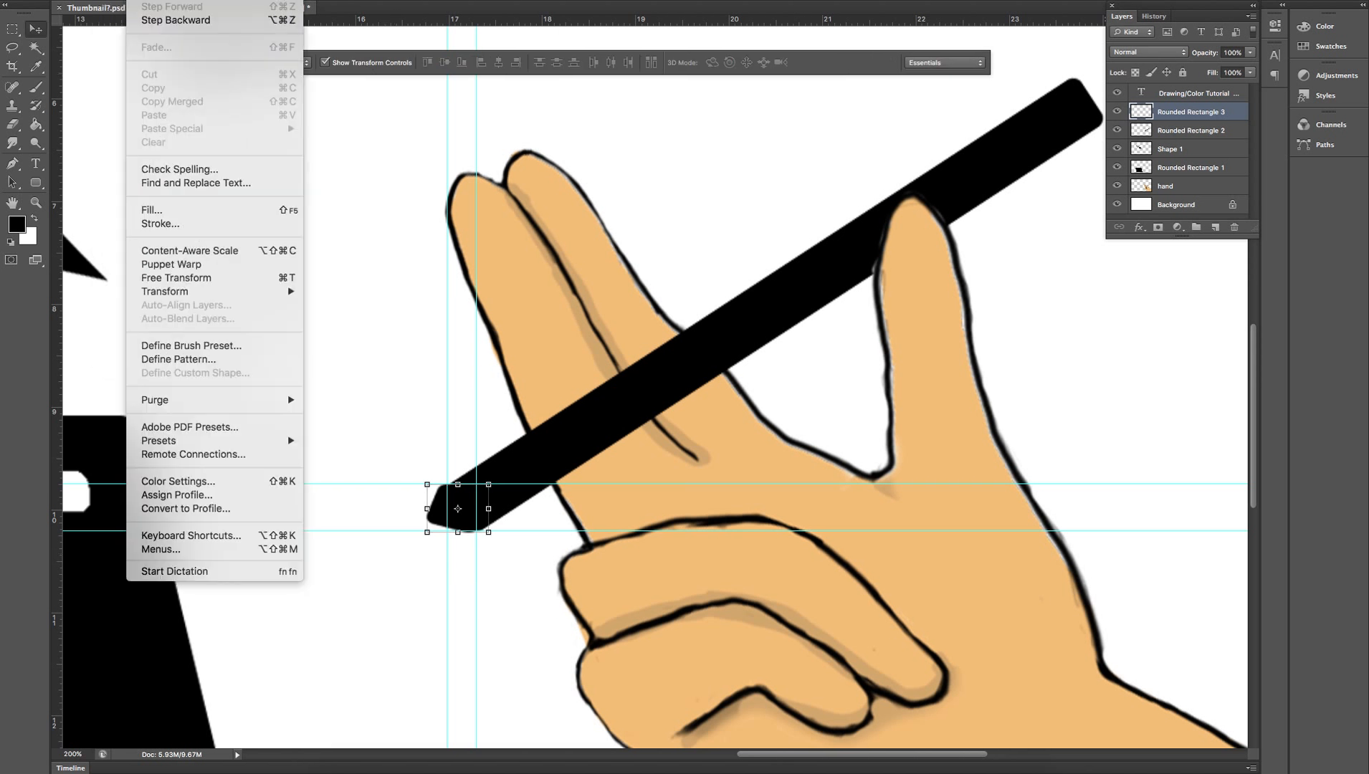
mouse_move(247, 292)
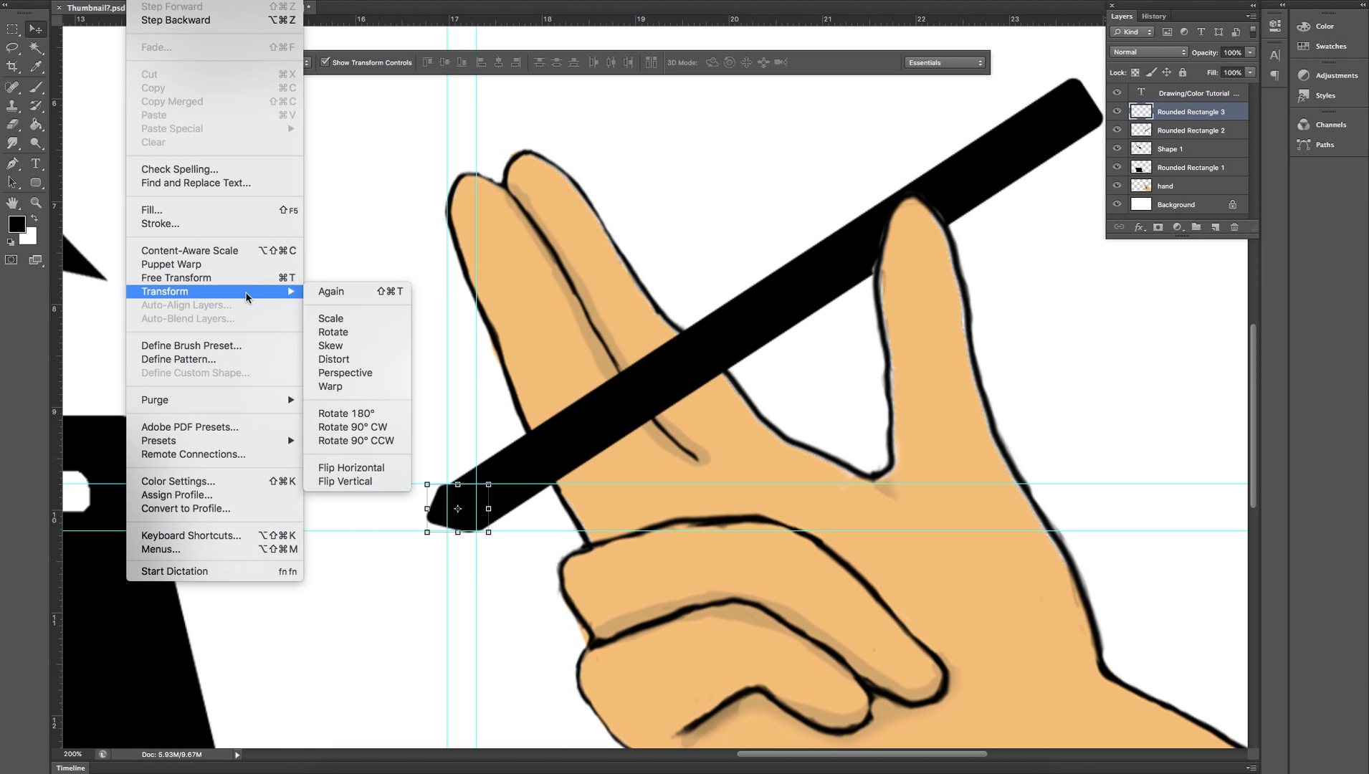
left_click(346, 387)
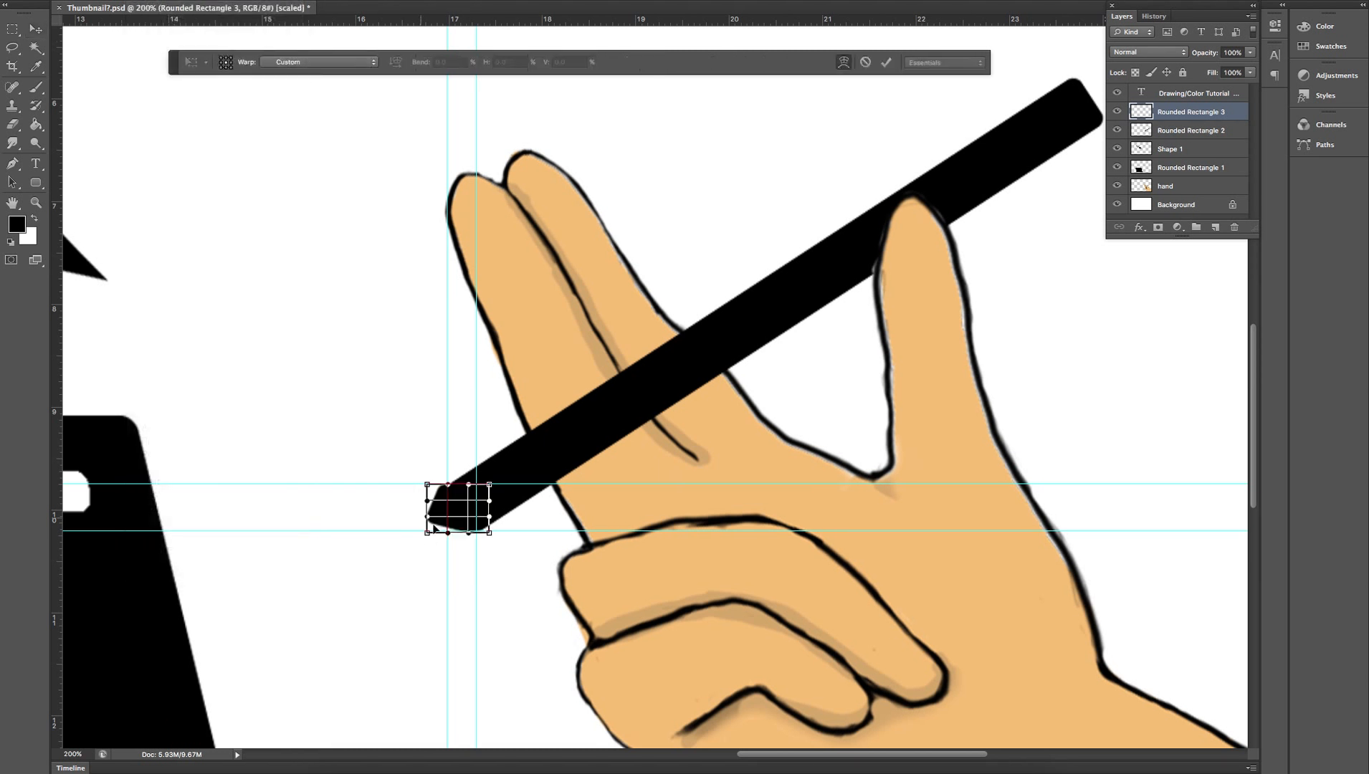
mouse_move(427, 537)
left_mouse_down()
mouse_move(439, 505)
mouse_move(429, 536)
mouse_move(454, 526)
mouse_move(437, 496)
left_mouse_up()
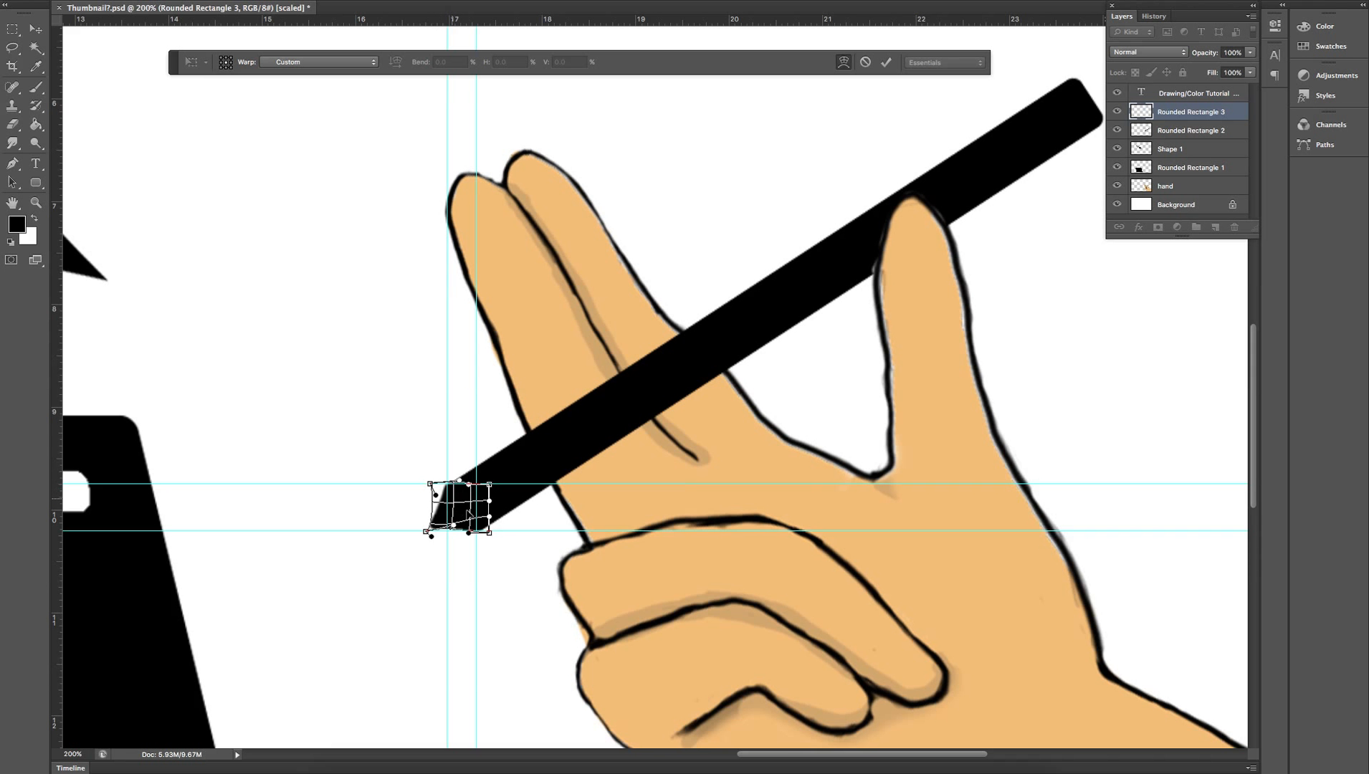
key("Return")
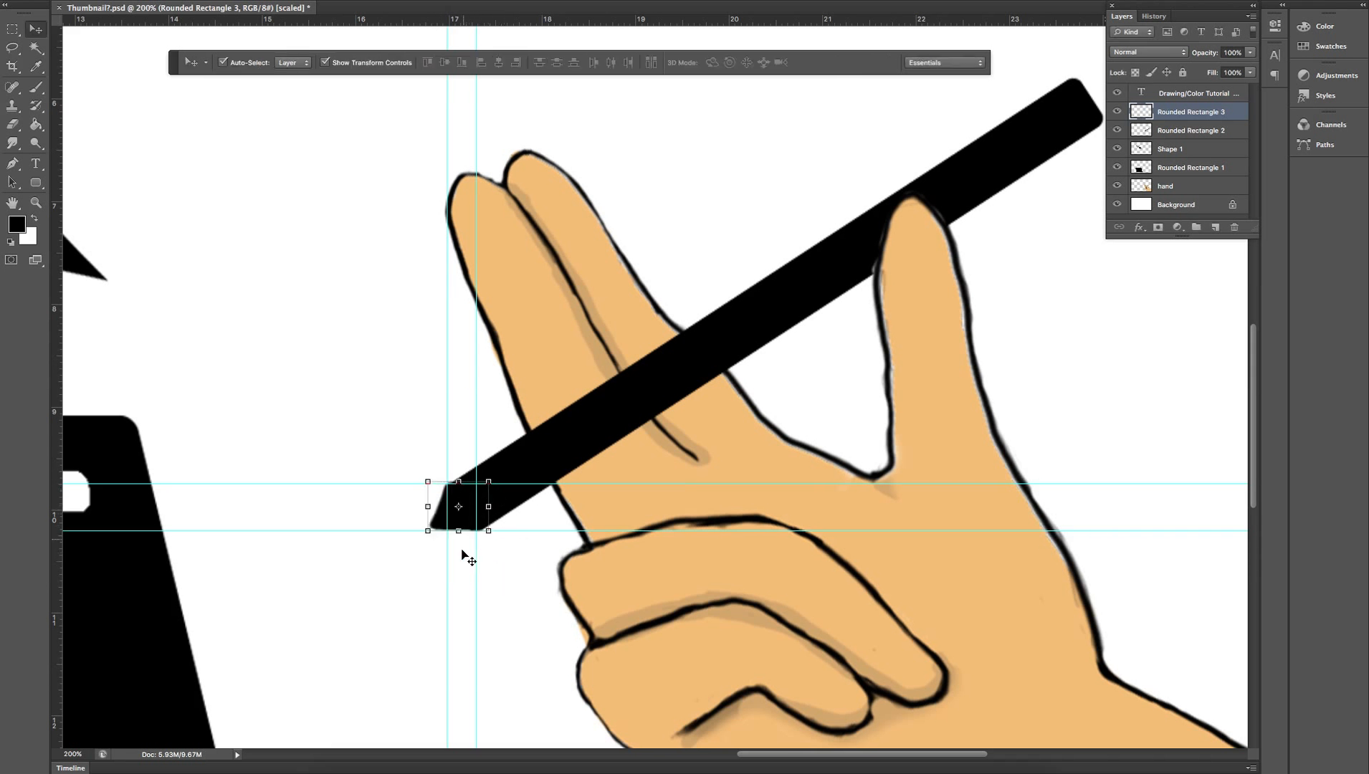
left_click(397, 590)
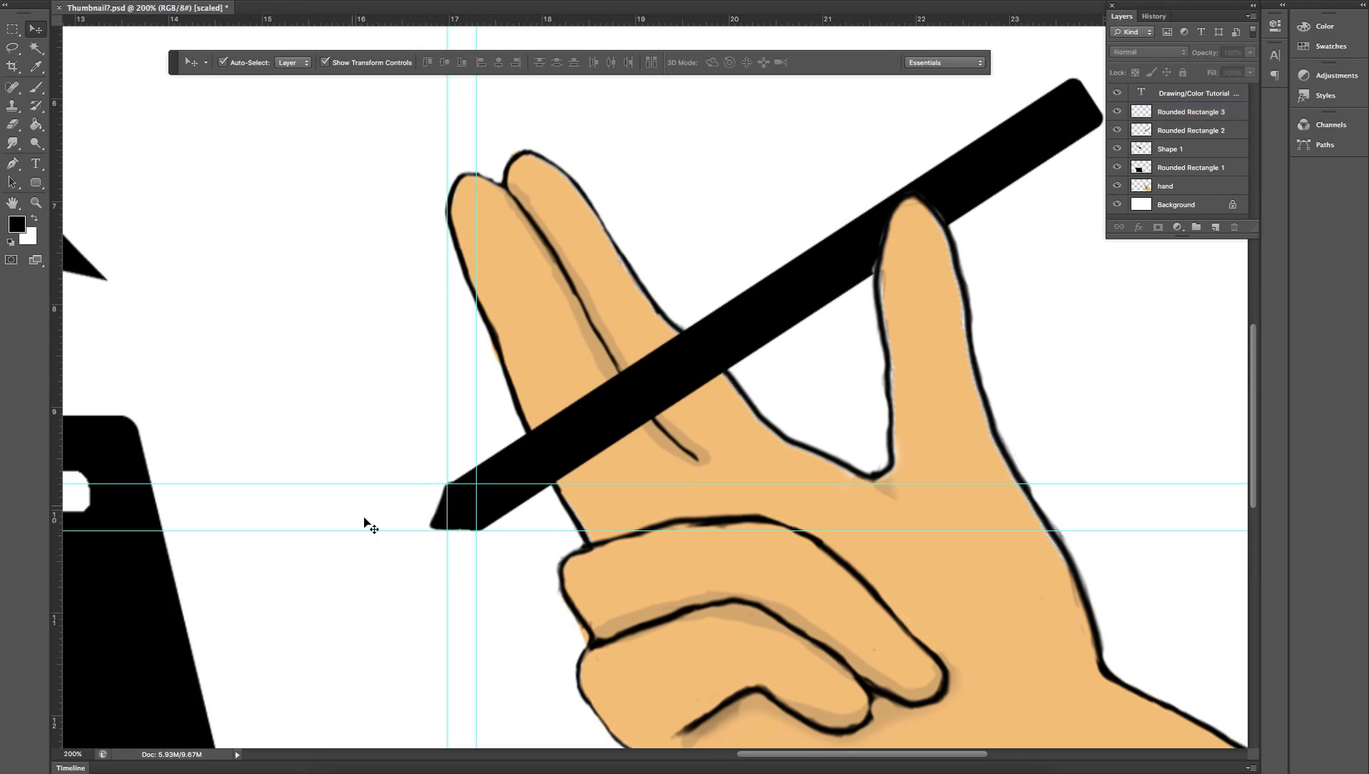
Hide the rulers and clear all guides around the pen tip.
left_click(390, 0)
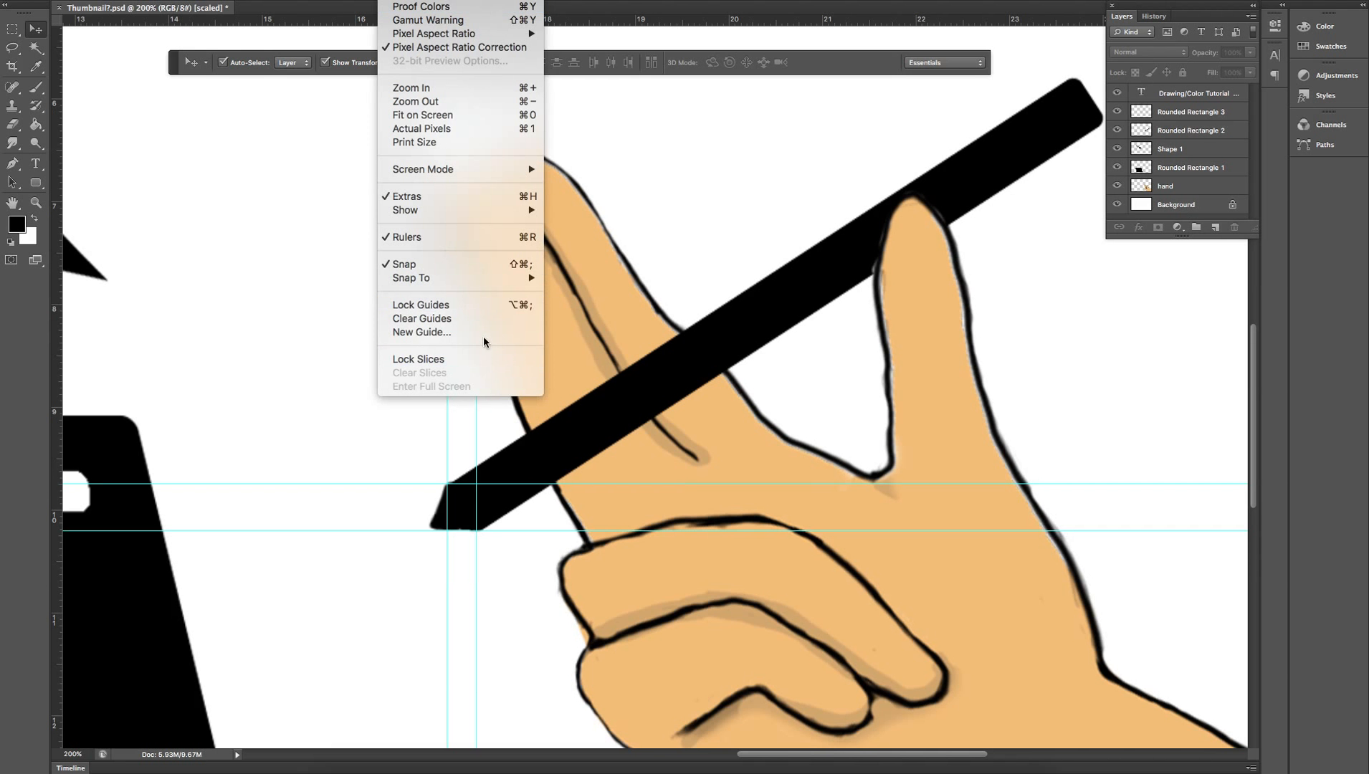
left_click(462, 240)
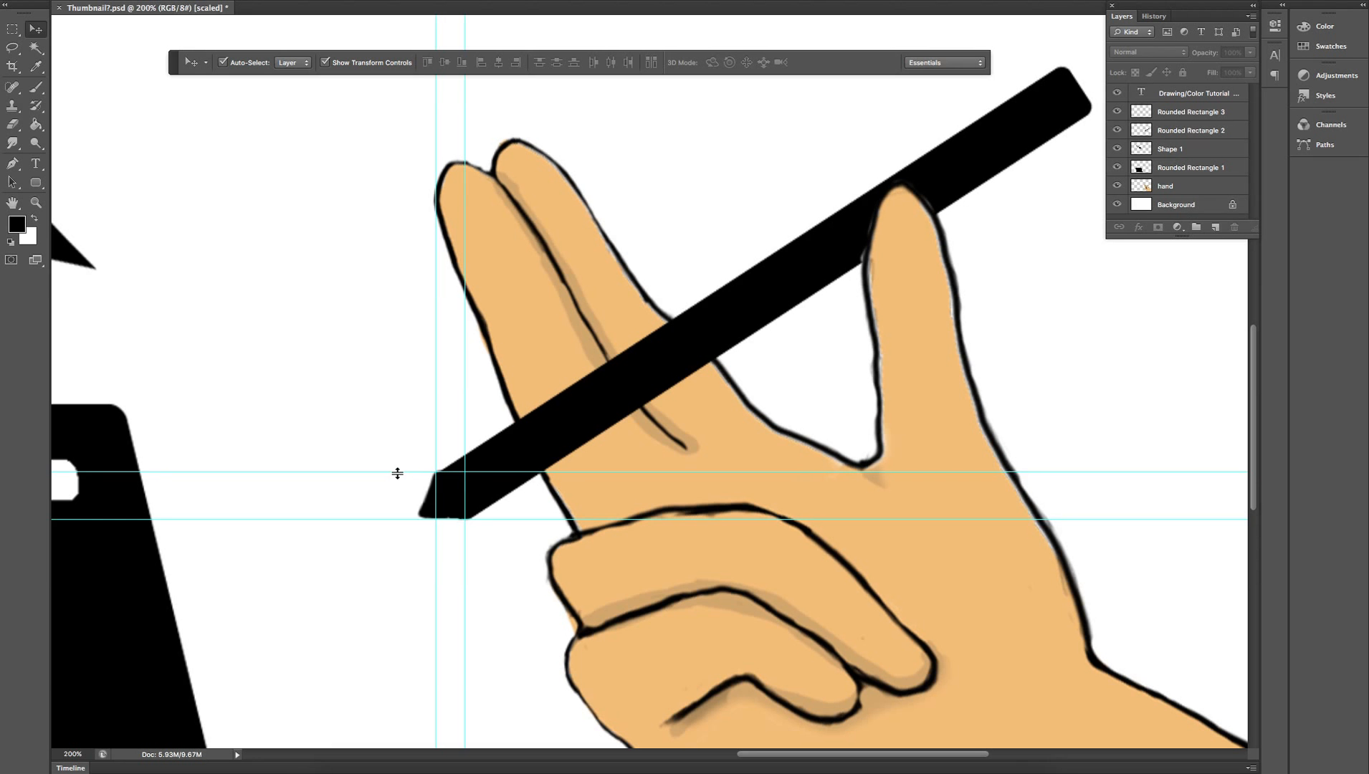
left_click(398, 473)
left_click_drag(350, 470, 354, 464)
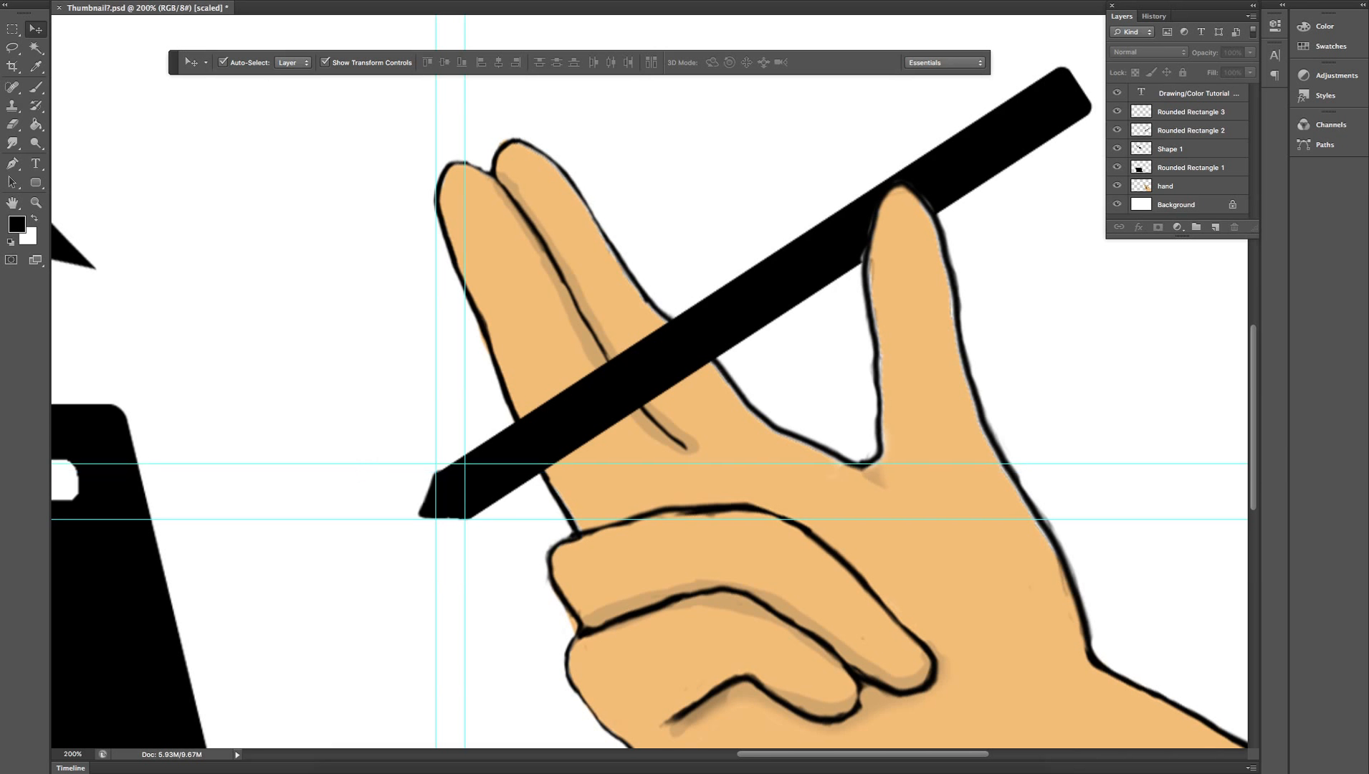
left_click(392, 0)
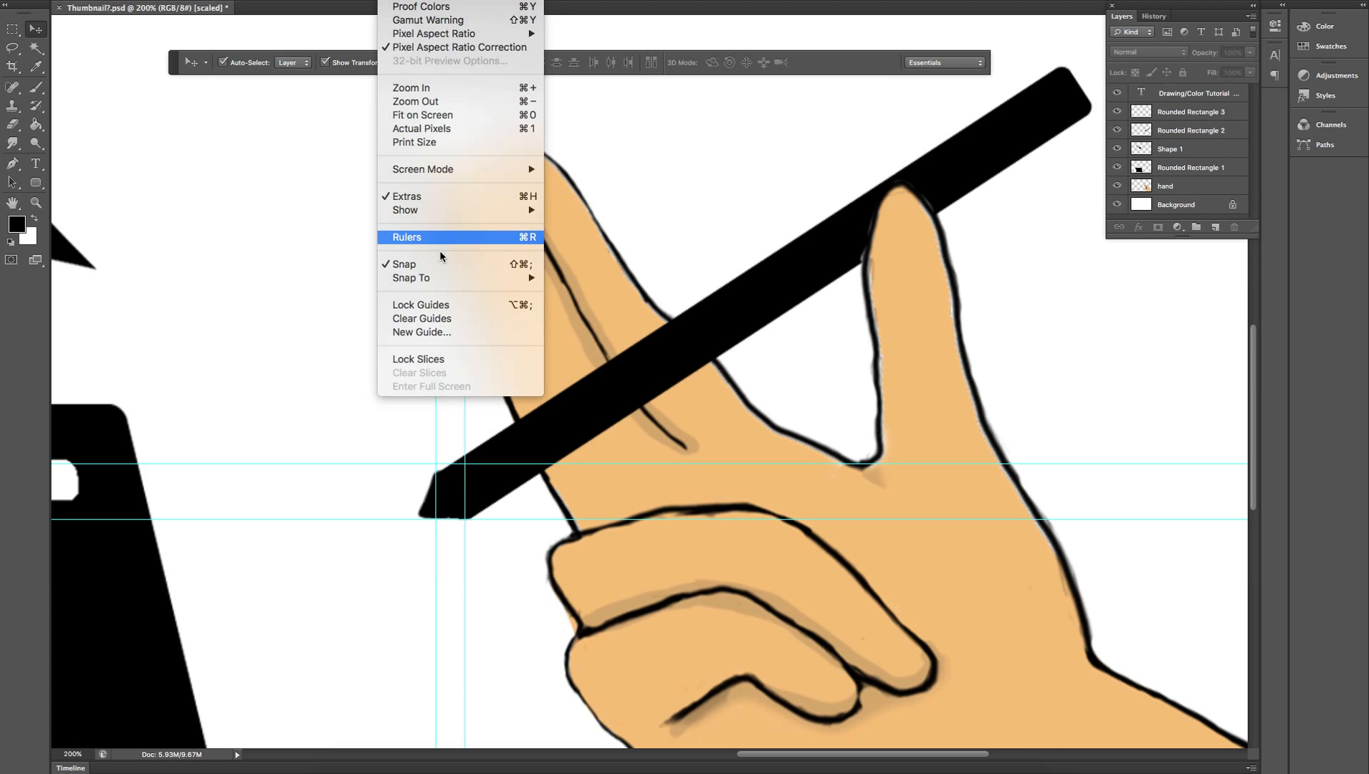
left_click(447, 318)
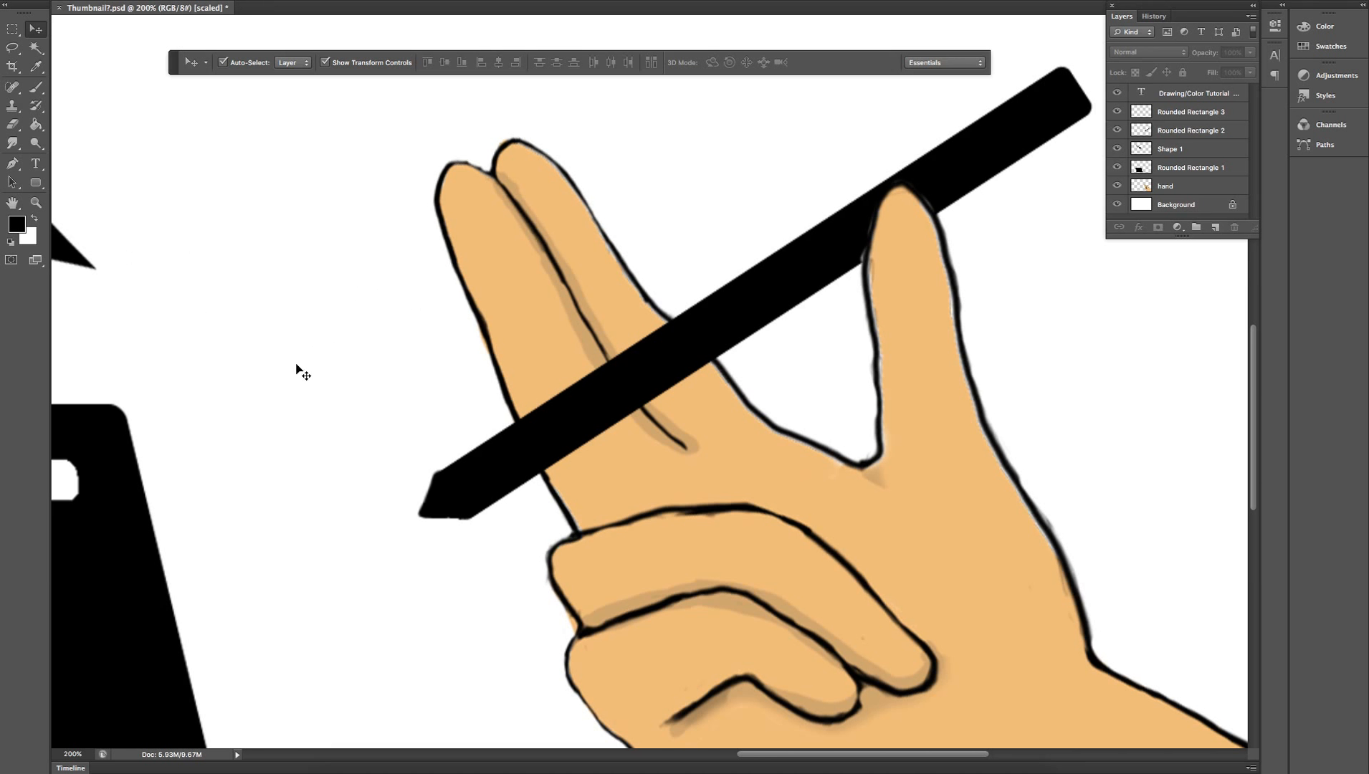
Touch up the pen tip's point on the Rounded Rectangle 3 layer with the Eraser and a black 1 px brush.
left_click(1211, 115)
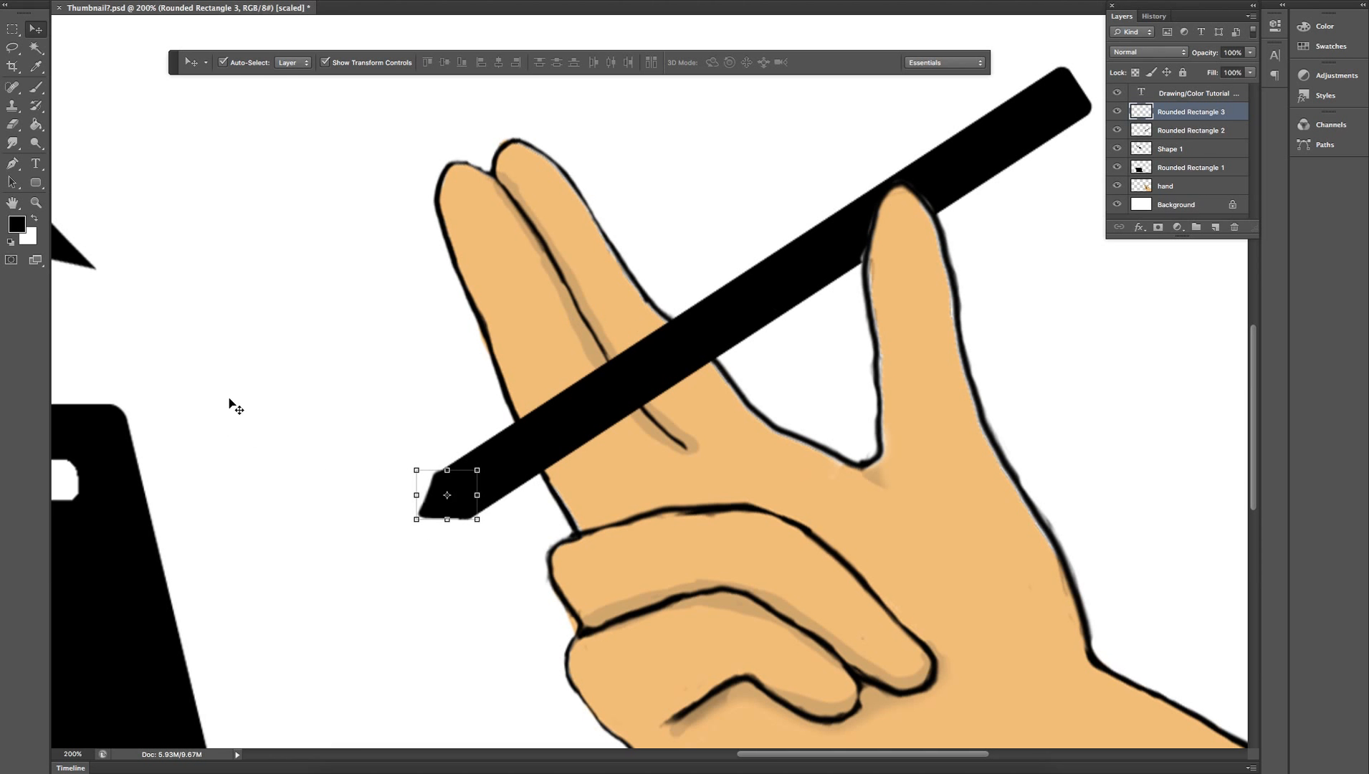
left_click(12, 124)
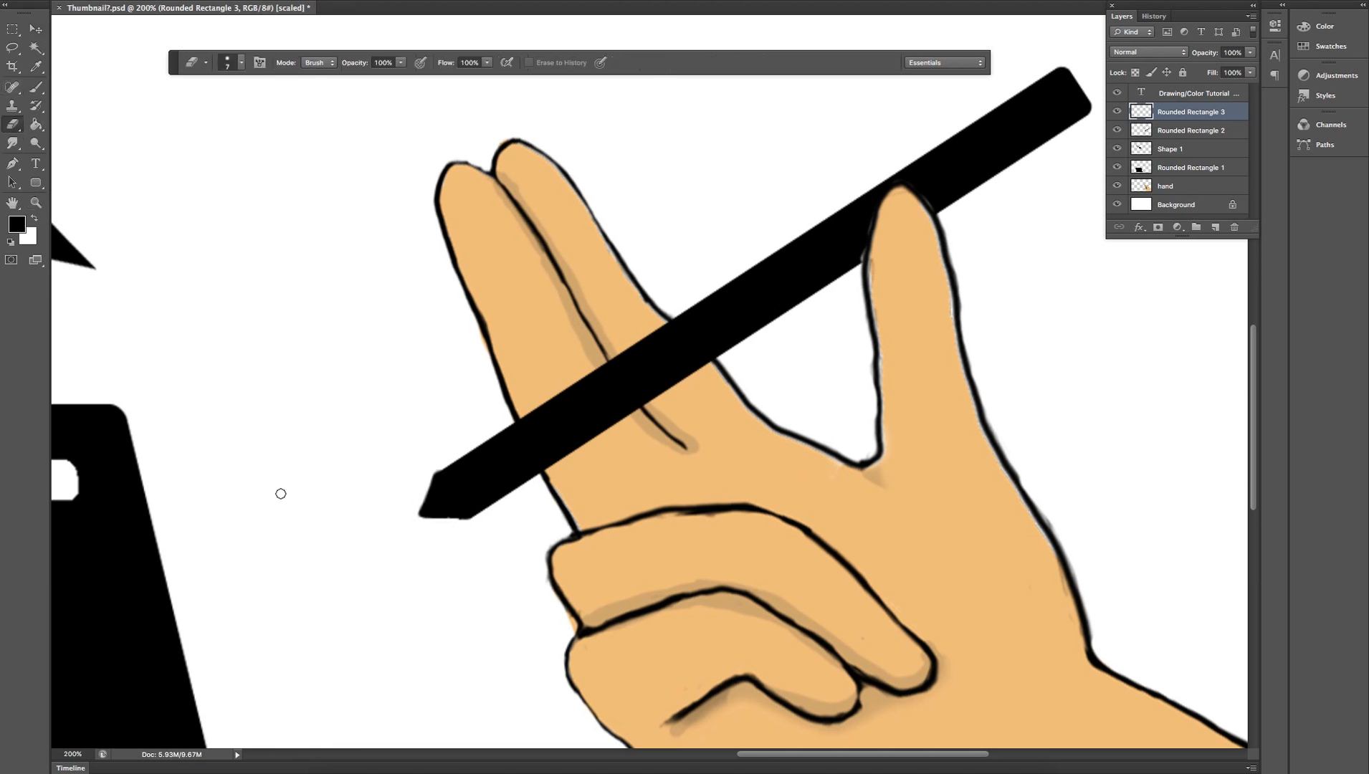
left_click(421, 514)
left_click(38, 88)
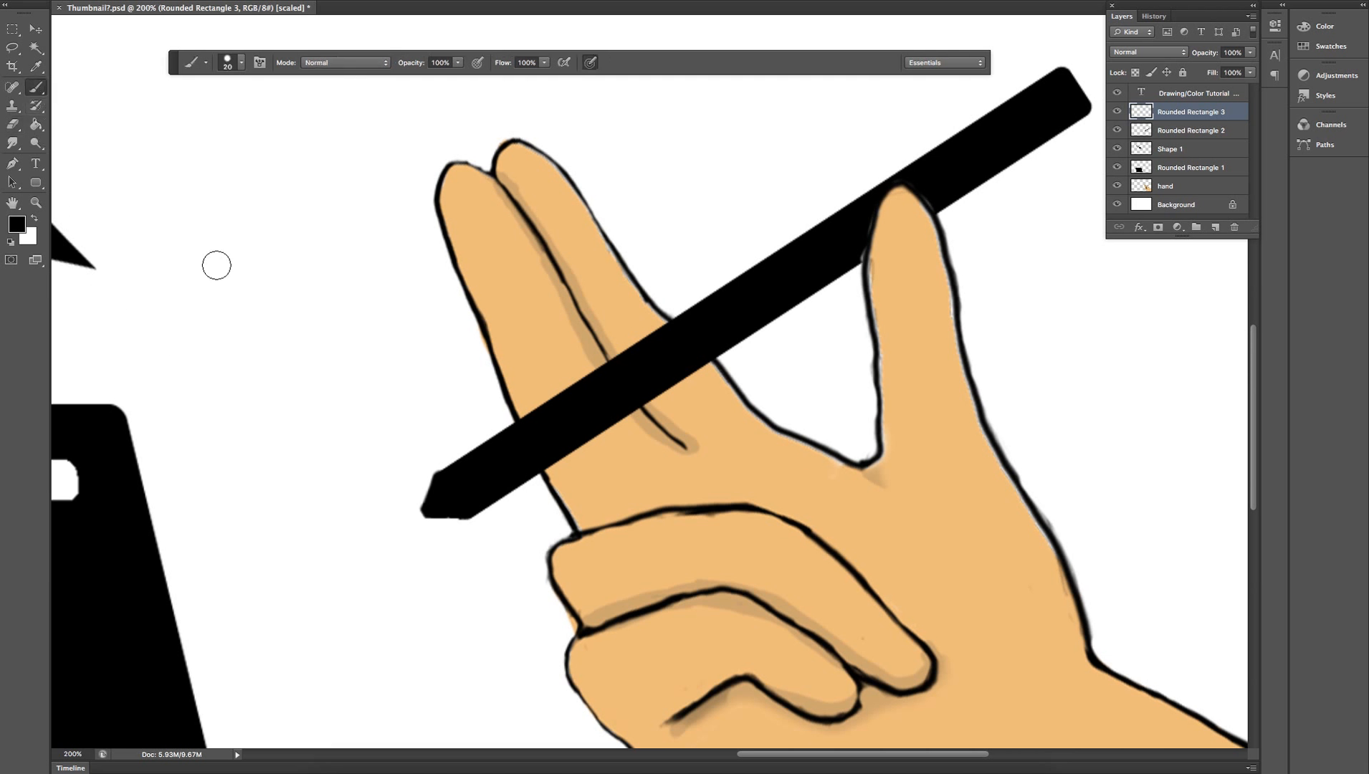
left_click(240, 63)
left_click_drag(205, 108, 196, 109)
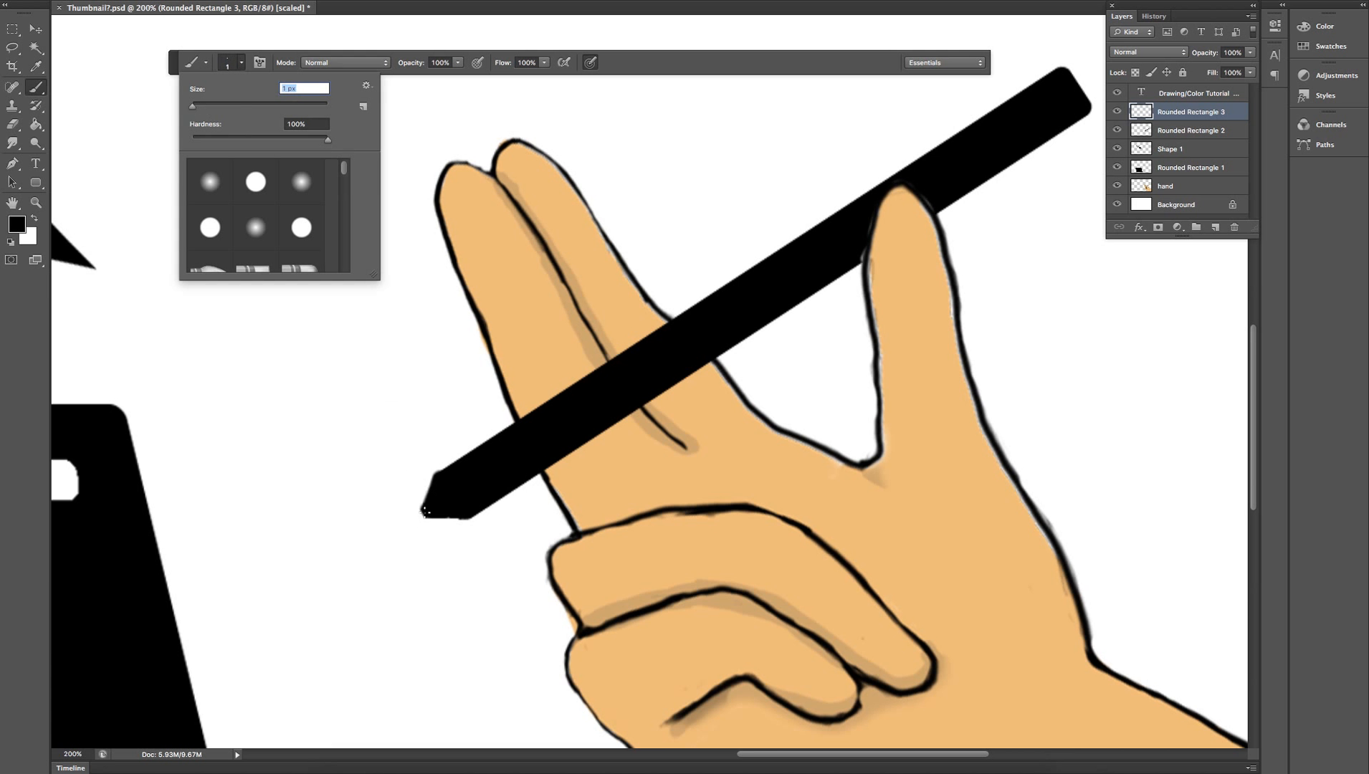
key("Return")
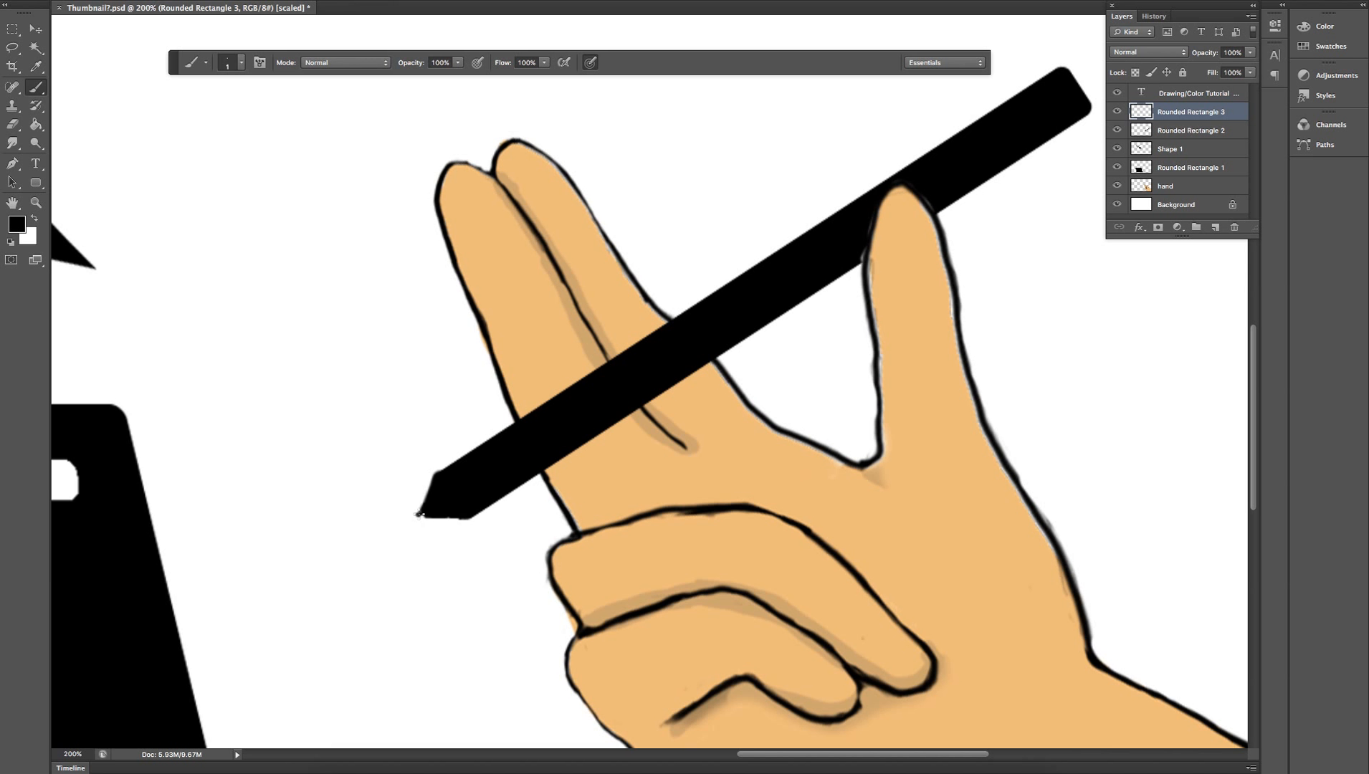
Merge the Rounded Rectangle 3, Rounded Rectangle 2 and Shape 1 layers into one layer.
key("z")
left_click(446, 478, "alt")
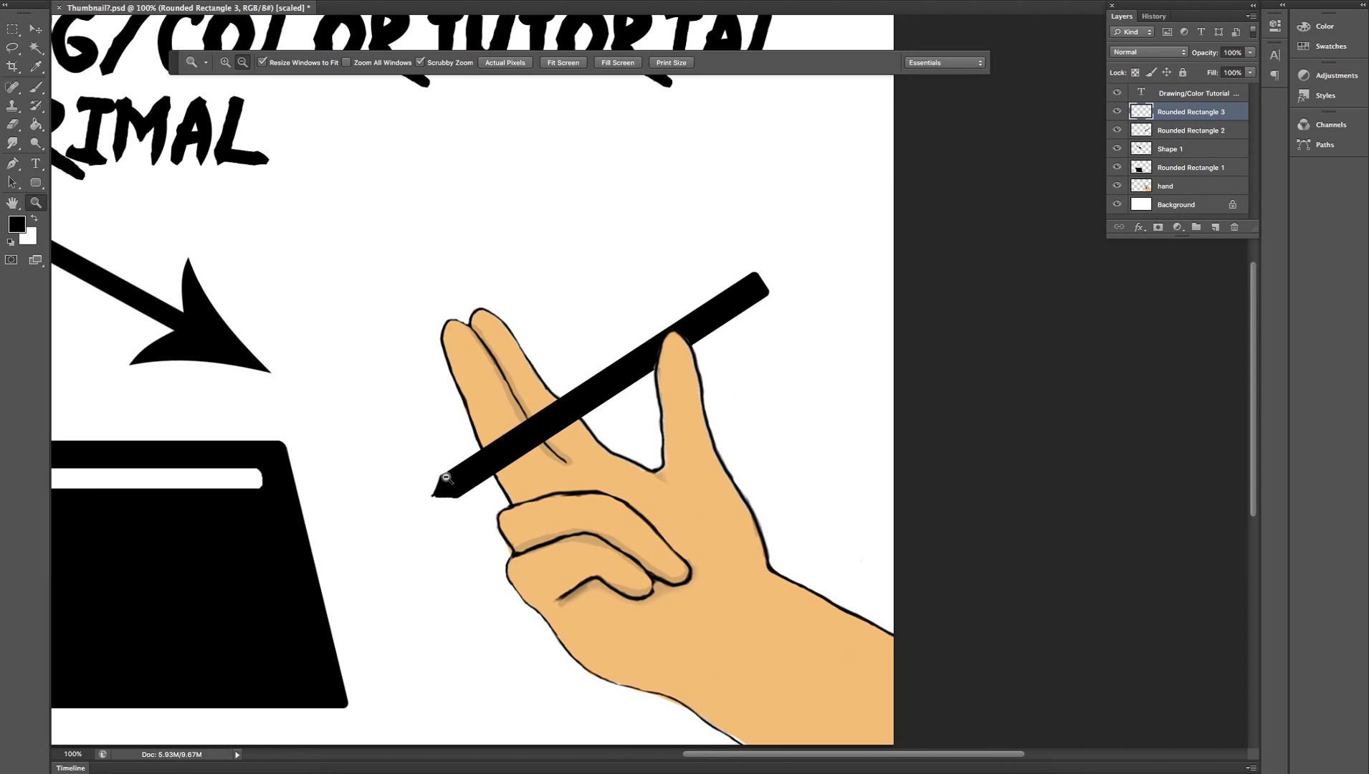
left_click(446, 479, "alt")
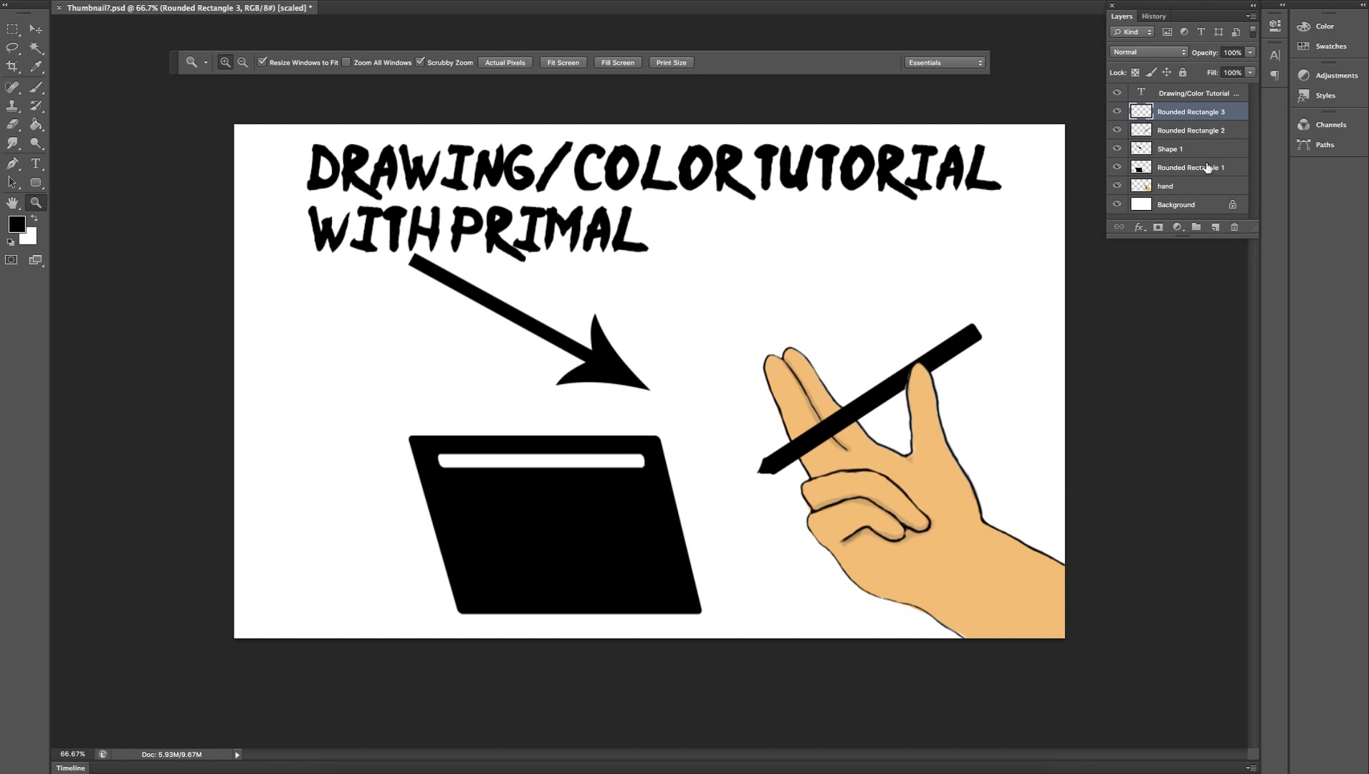
left_click(1191, 150, "shift")
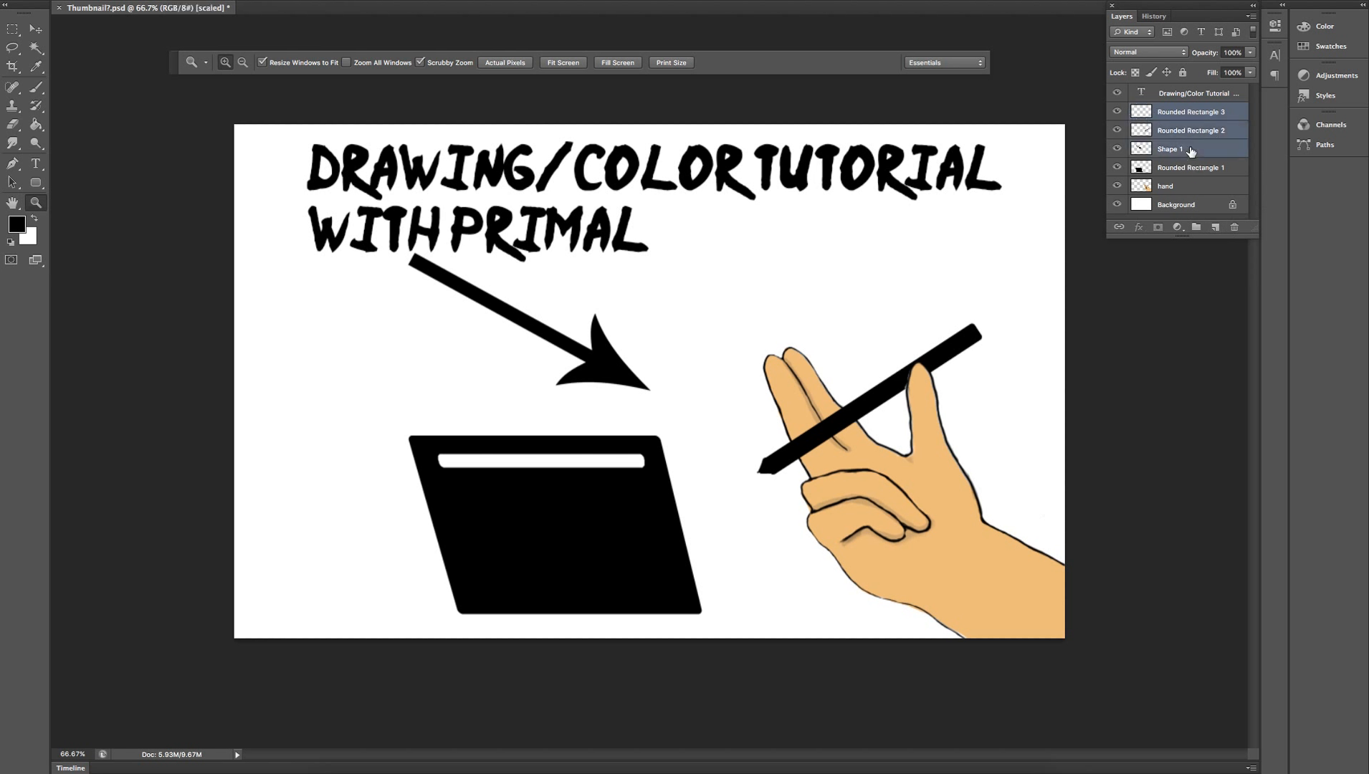
right_click(1190, 150)
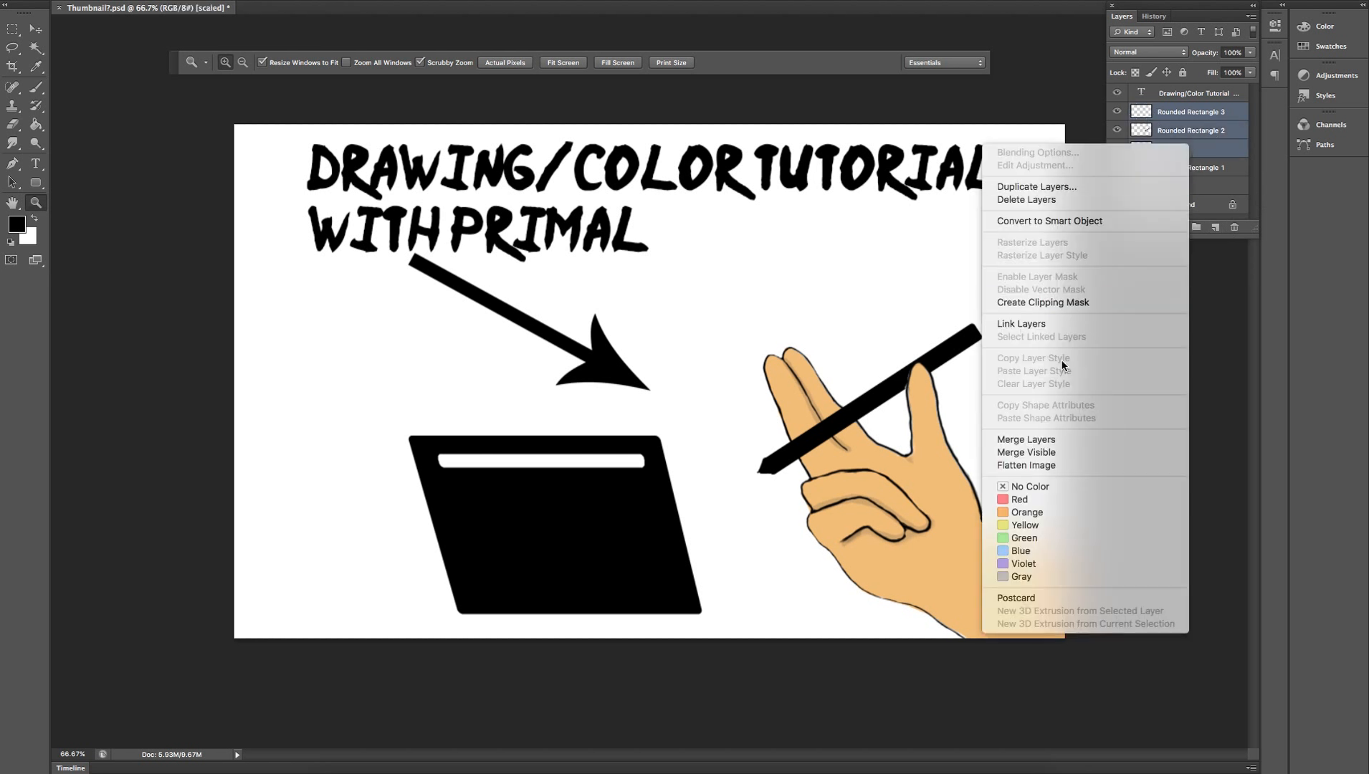
left_click(1066, 441)
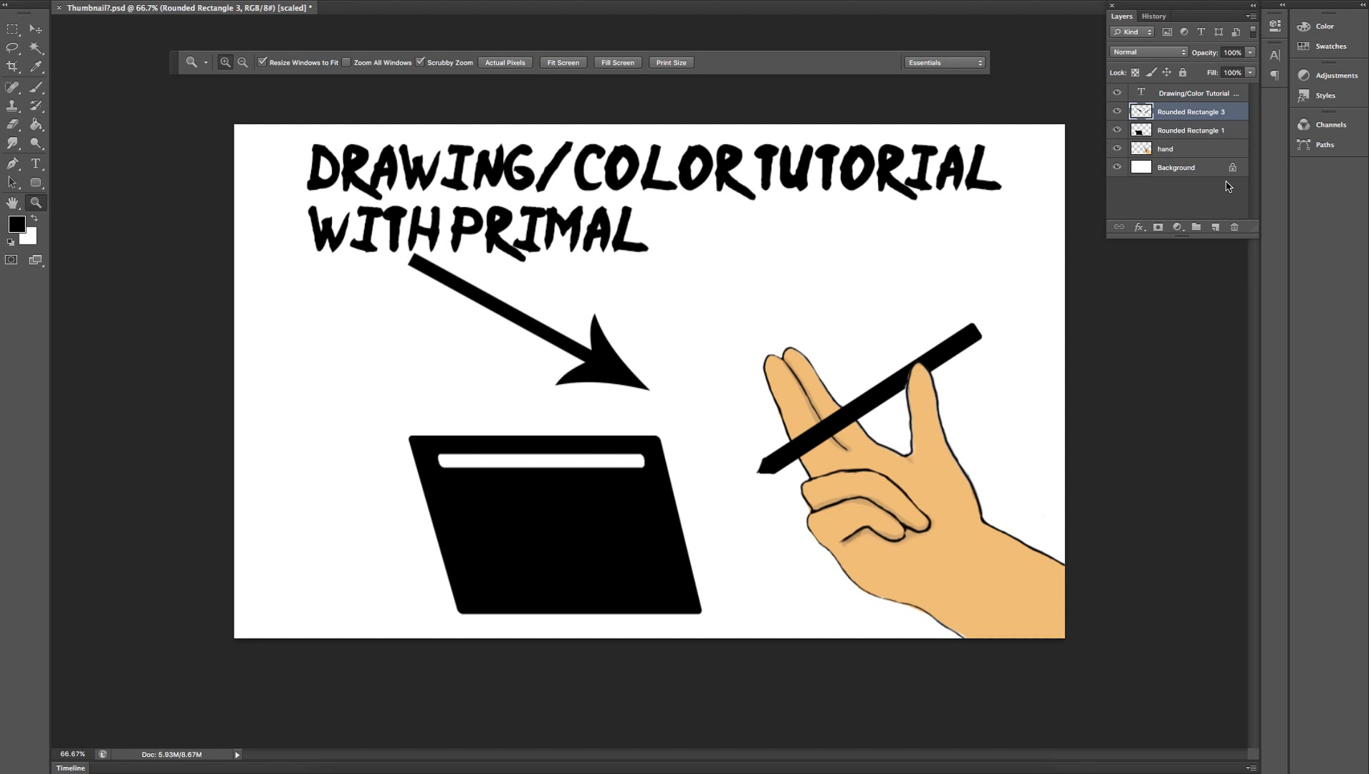
Add a new layer directly above the Background layer and name it "colors".
left_click(1223, 229)
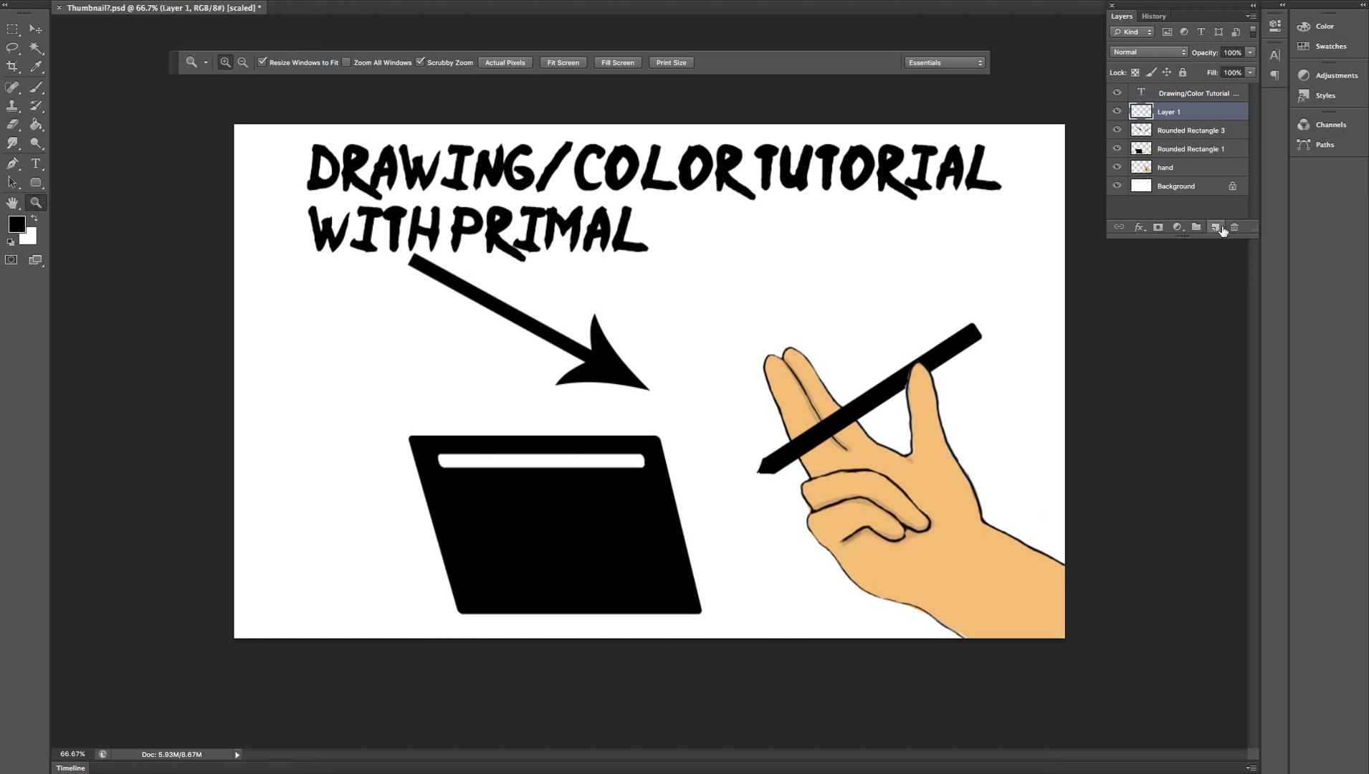
left_click_drag(1174, 119, 1186, 180)
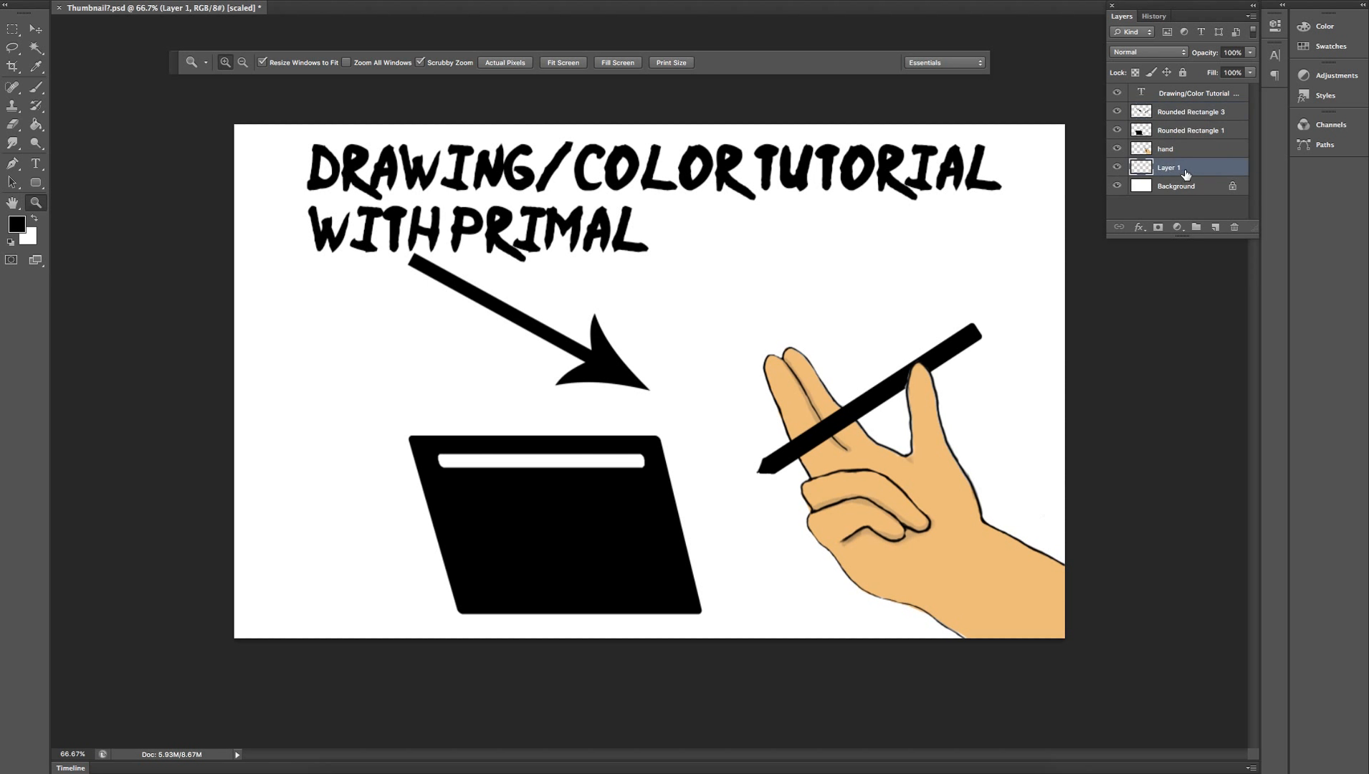
double_click(1170, 165)
type("colors")
key("Return")
Set the brush's foreground color to bright blue, 003cff.
left_click(36, 87)
left_click(16, 225)
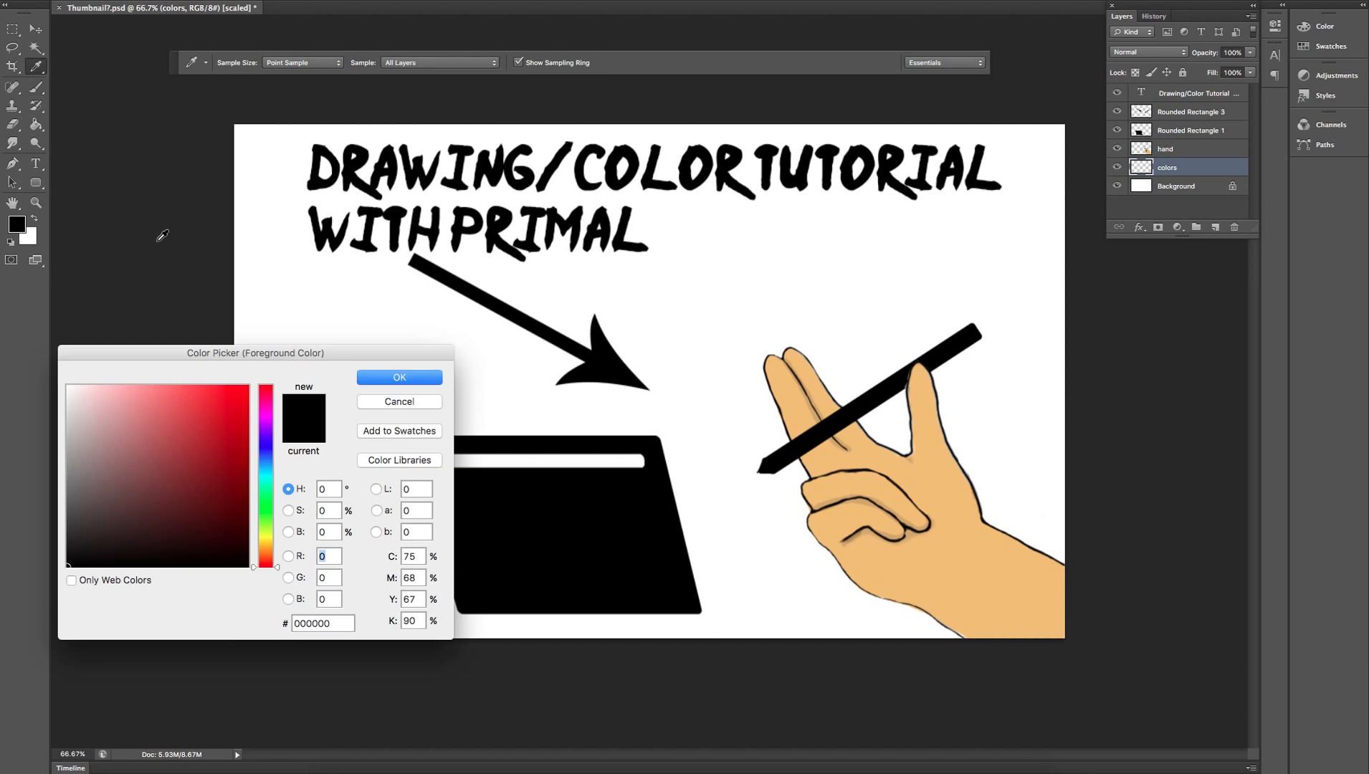
left_click(221, 408)
left_click(224, 465)
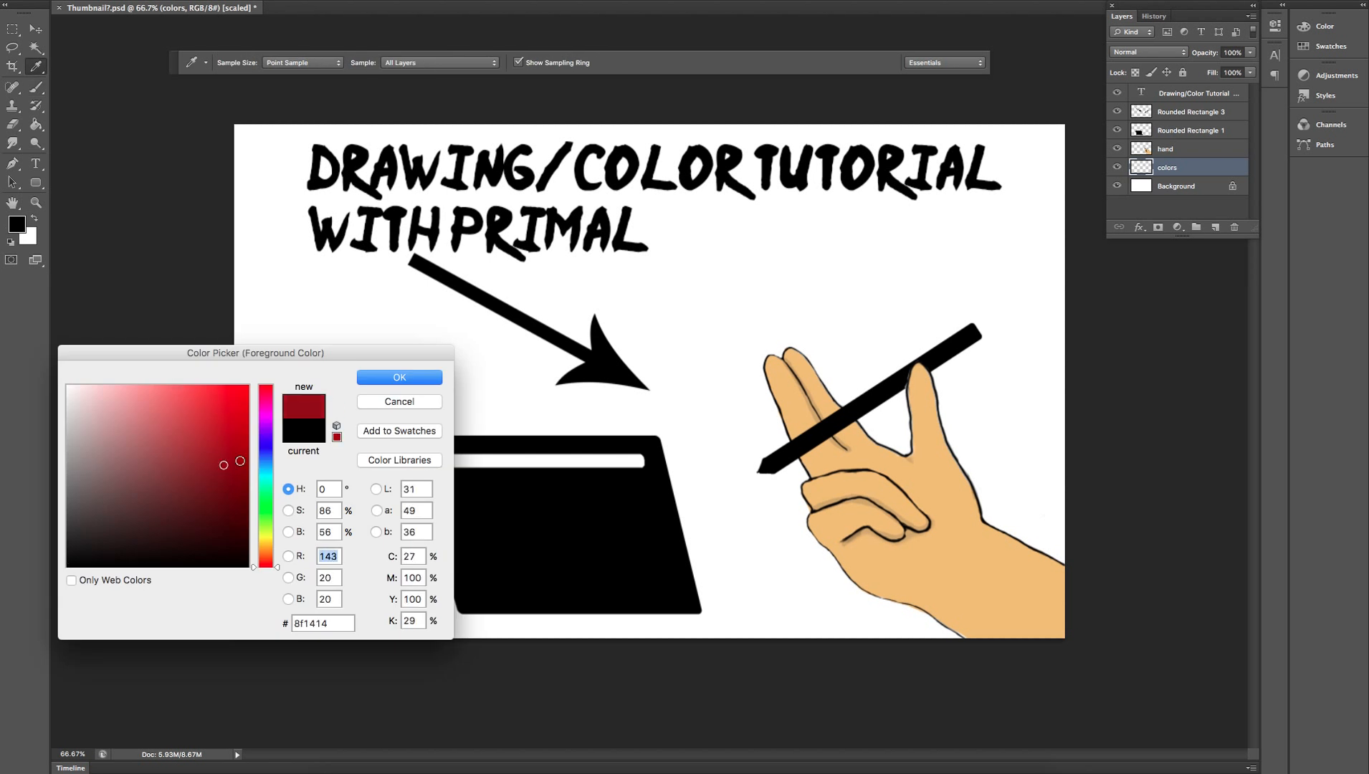
mouse_move(275, 488)
left_mouse_down()
mouse_move(273, 453)
mouse_move(221, 398)
mouse_move(250, 378)
left_mouse_up()
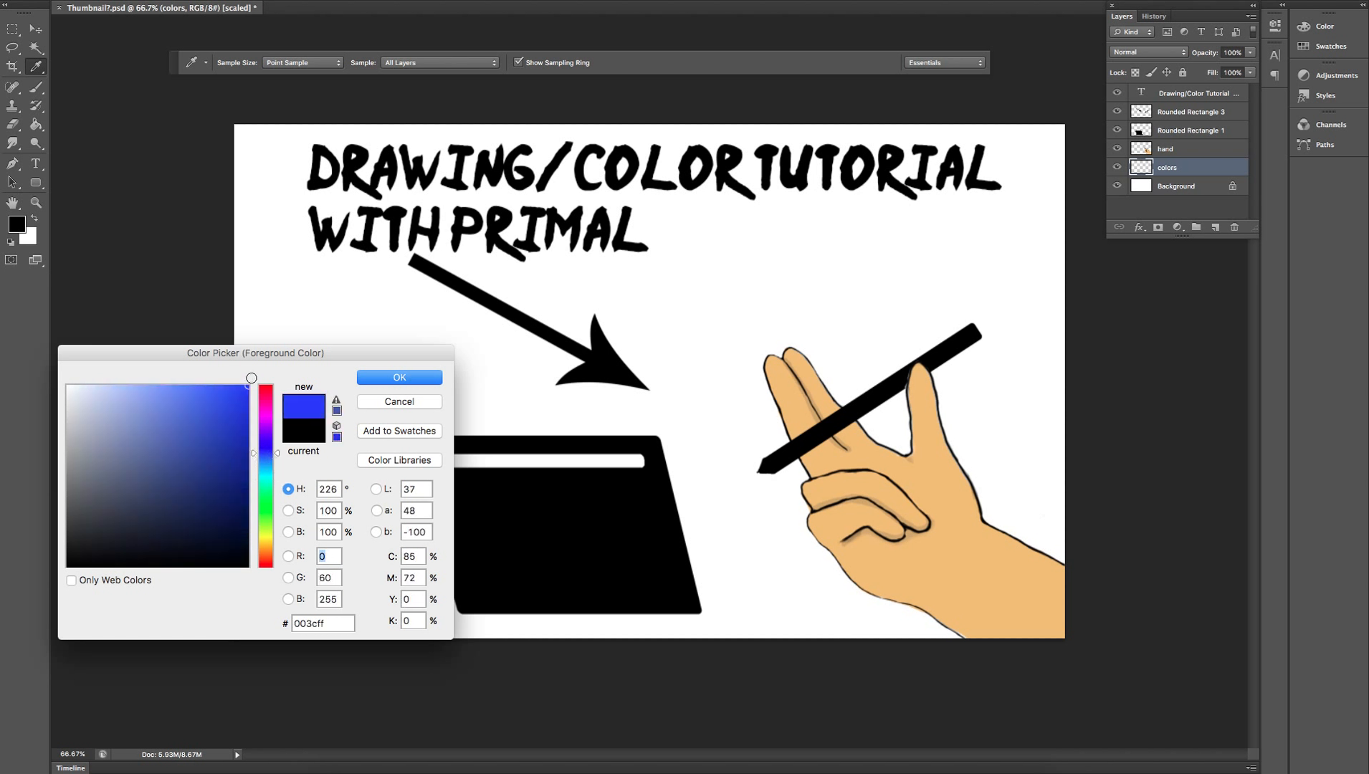
left_click(439, 386)
key("b")
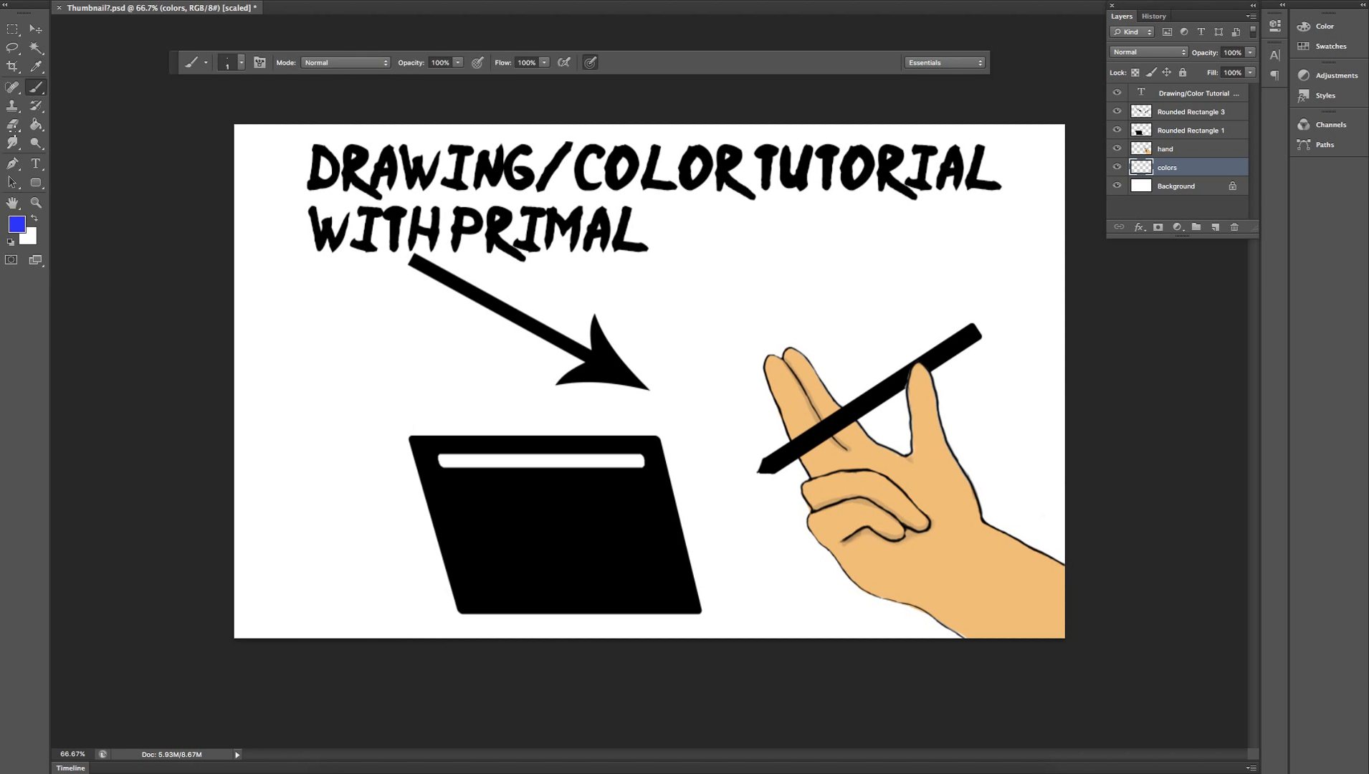
Paint the canvas's upper-left corner blue on the colors layer with a soft 374 px brush.
left_click(241, 63)
type("153")
key("Return")
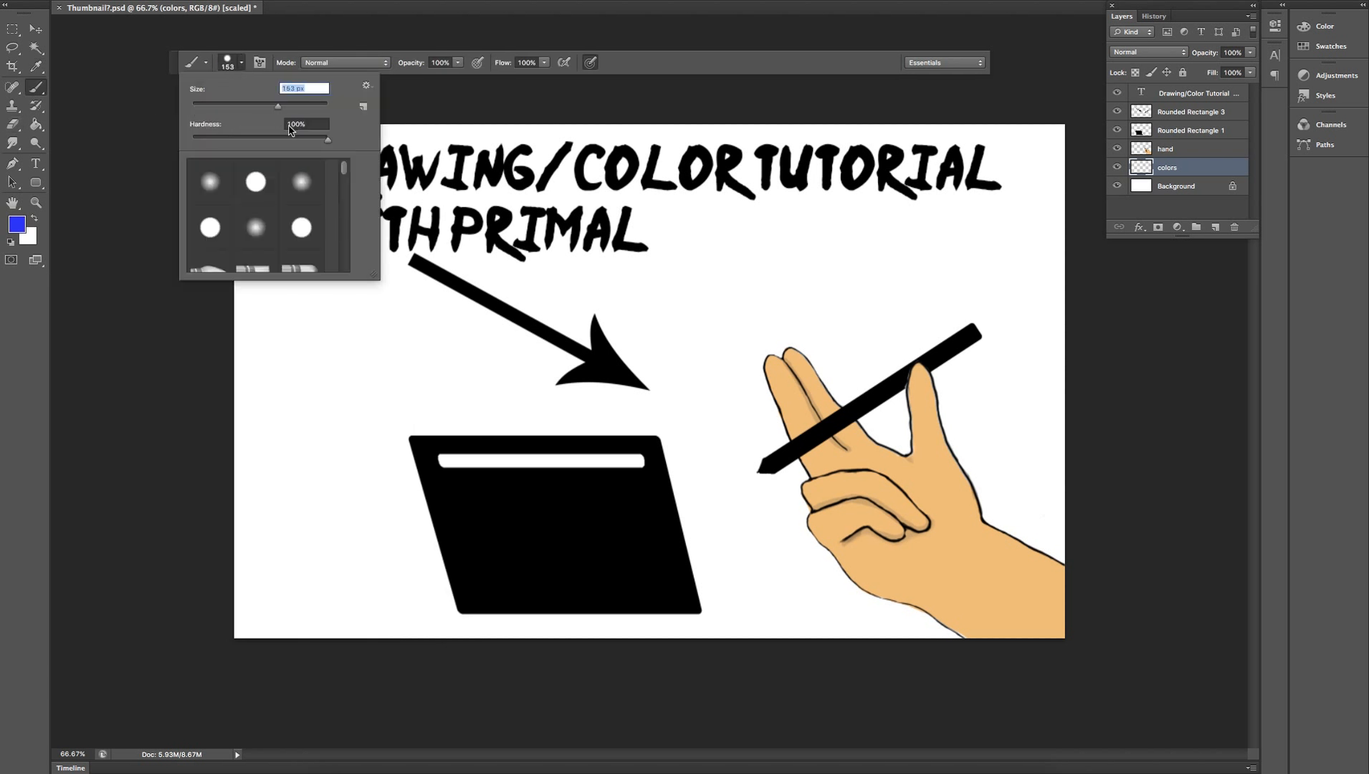
left_click_drag(293, 130, 307, 135)
left_click(210, 188)
key("Return")
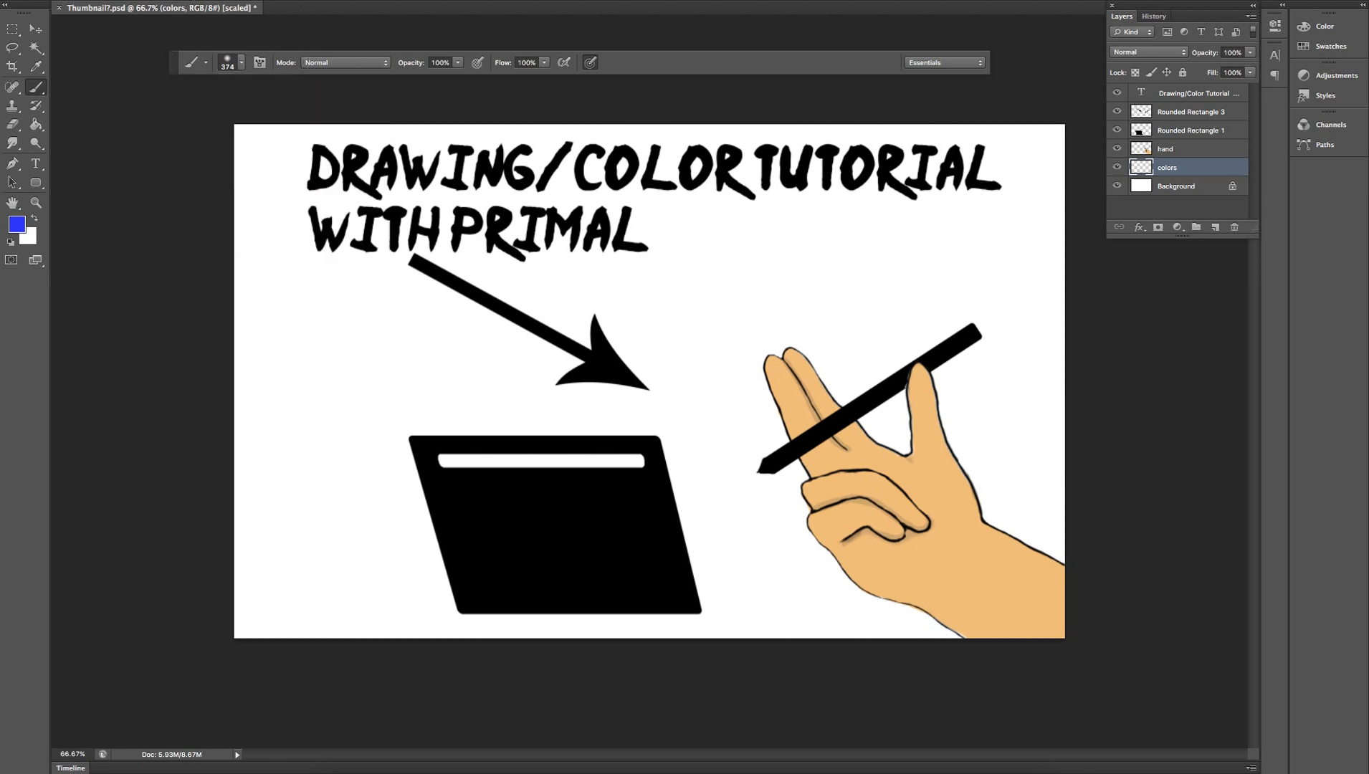
left_click_drag(294, 188, 301, 240)
mouse_move(304, 288)
left_mouse_down()
mouse_move(308, 151)
mouse_move(402, 154)
mouse_move(301, 265)
mouse_move(255, 247)
mouse_move(215, 398)
mouse_move(172, 362)
mouse_move(143, 516)
mouse_move(603, 119)
mouse_move(208, 488)
left_mouse_up()
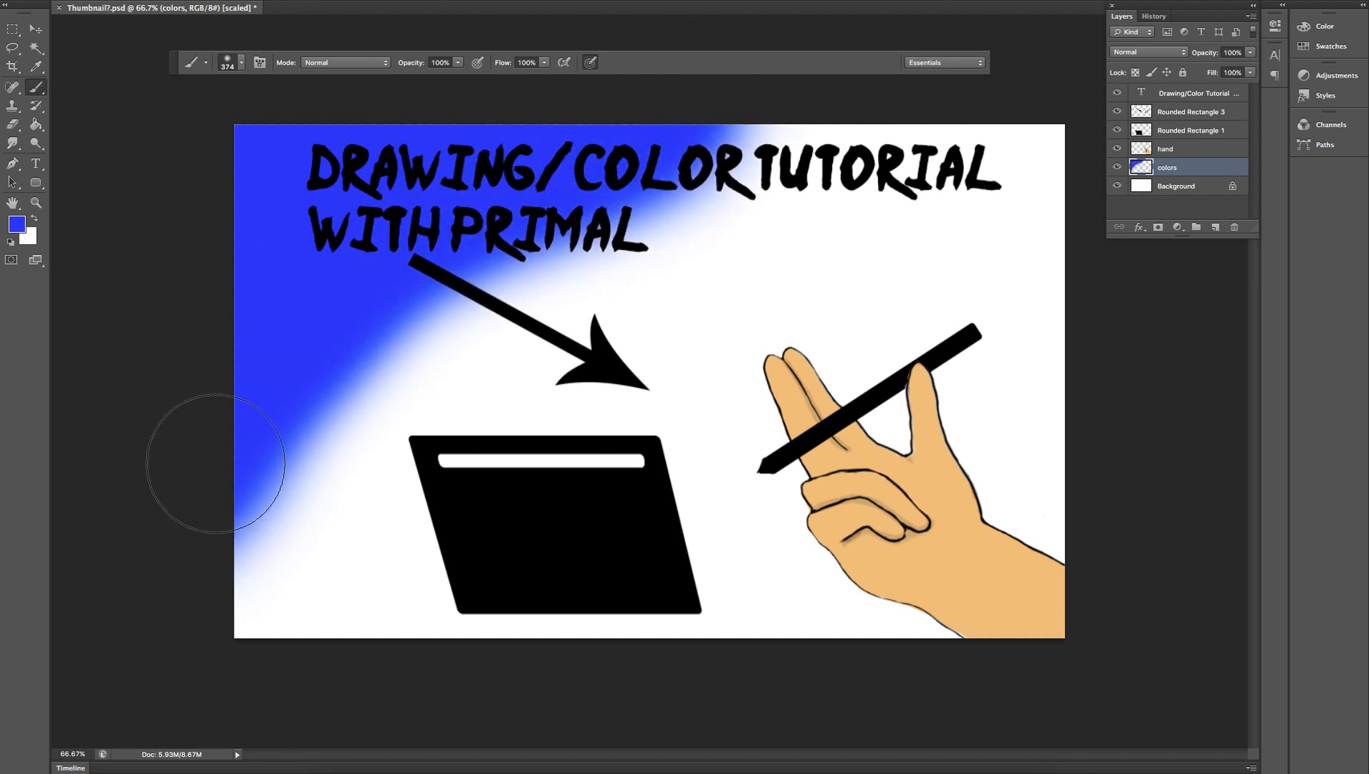
Choose a bright red foreground color and paint the lower-right part of the canvas behind the hand.
left_click(34, 218)
left_click(18, 226)
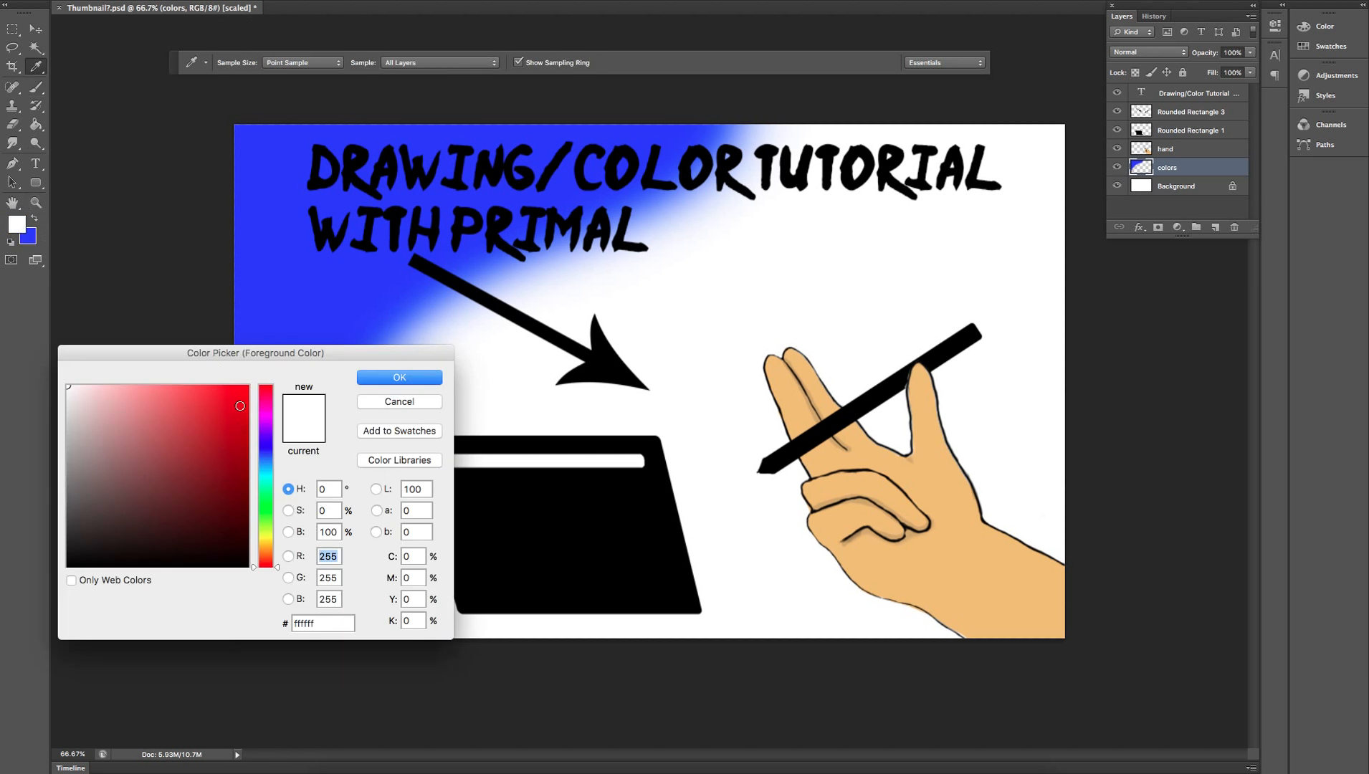
left_click(241, 407)
left_click(387, 378)
mouse_move(782, 606)
left_mouse_down()
mouse_move(837, 628)
mouse_move(1068, 395)
mouse_move(888, 650)
mouse_move(974, 514)
mouse_move(1056, 282)
mouse_move(714, 646)
mouse_move(896, 477)
mouse_move(960, 358)
mouse_move(628, 614)
mouse_move(1020, 287)
mouse_move(693, 548)
mouse_move(525, 602)
left_mouse_up()
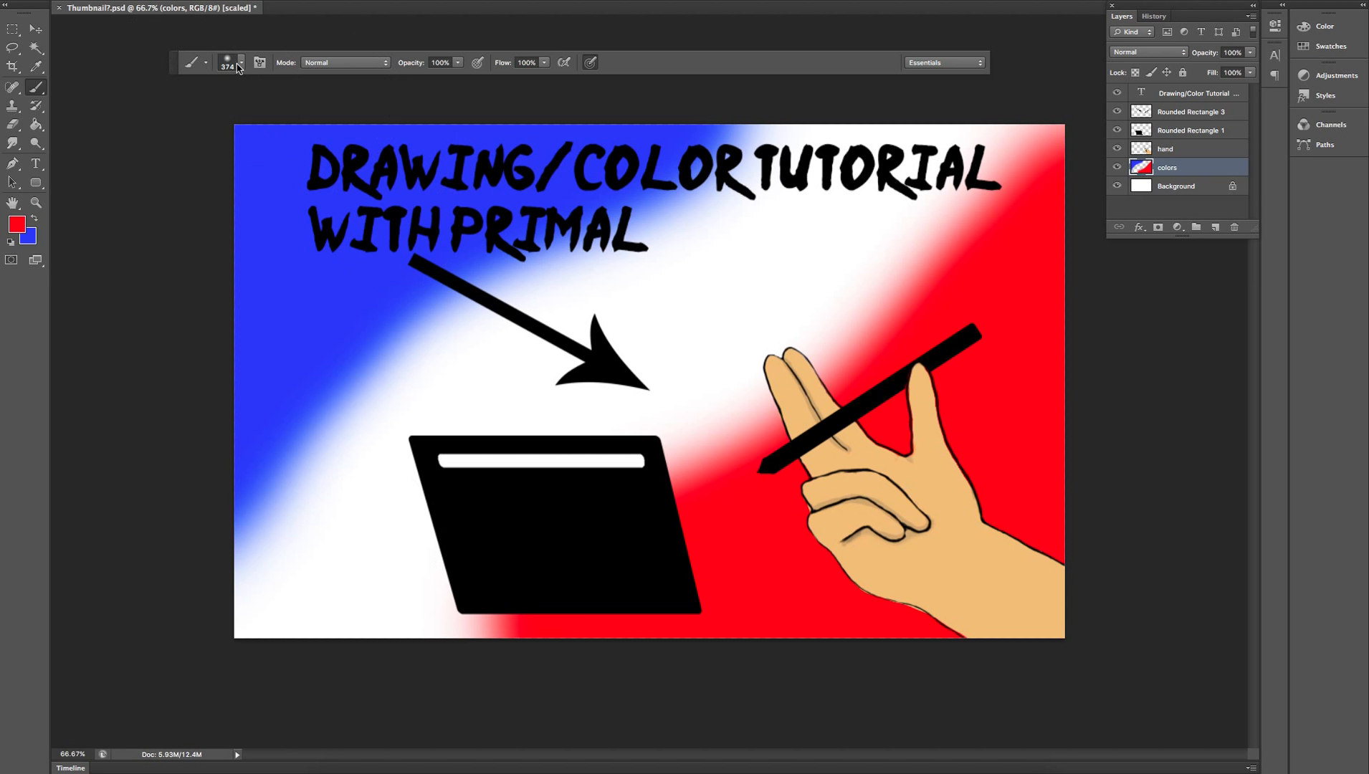
Change the blue swatch to yellow, f6ff00, and paint the diagonal white band between the blue and red areas.
left_click(34, 218)
left_click(24, 227)
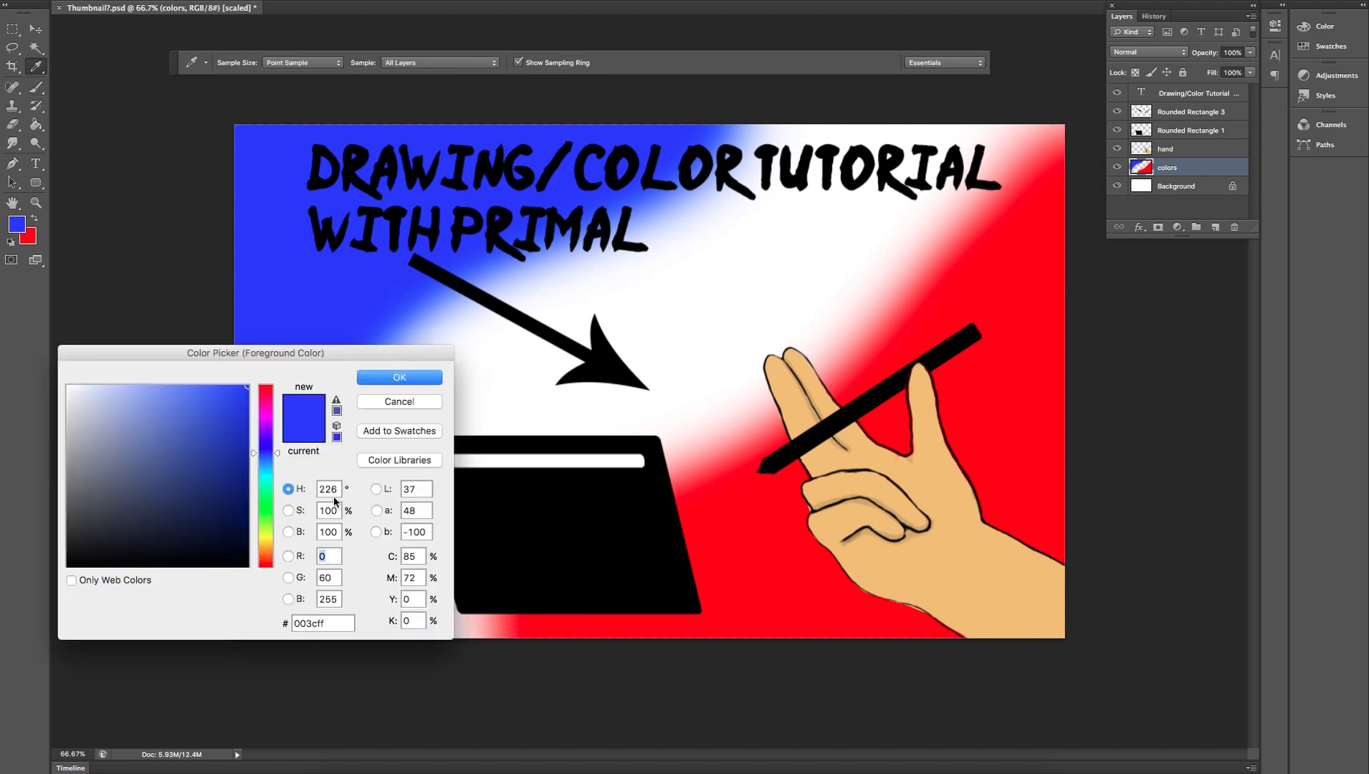
left_click(267, 507)
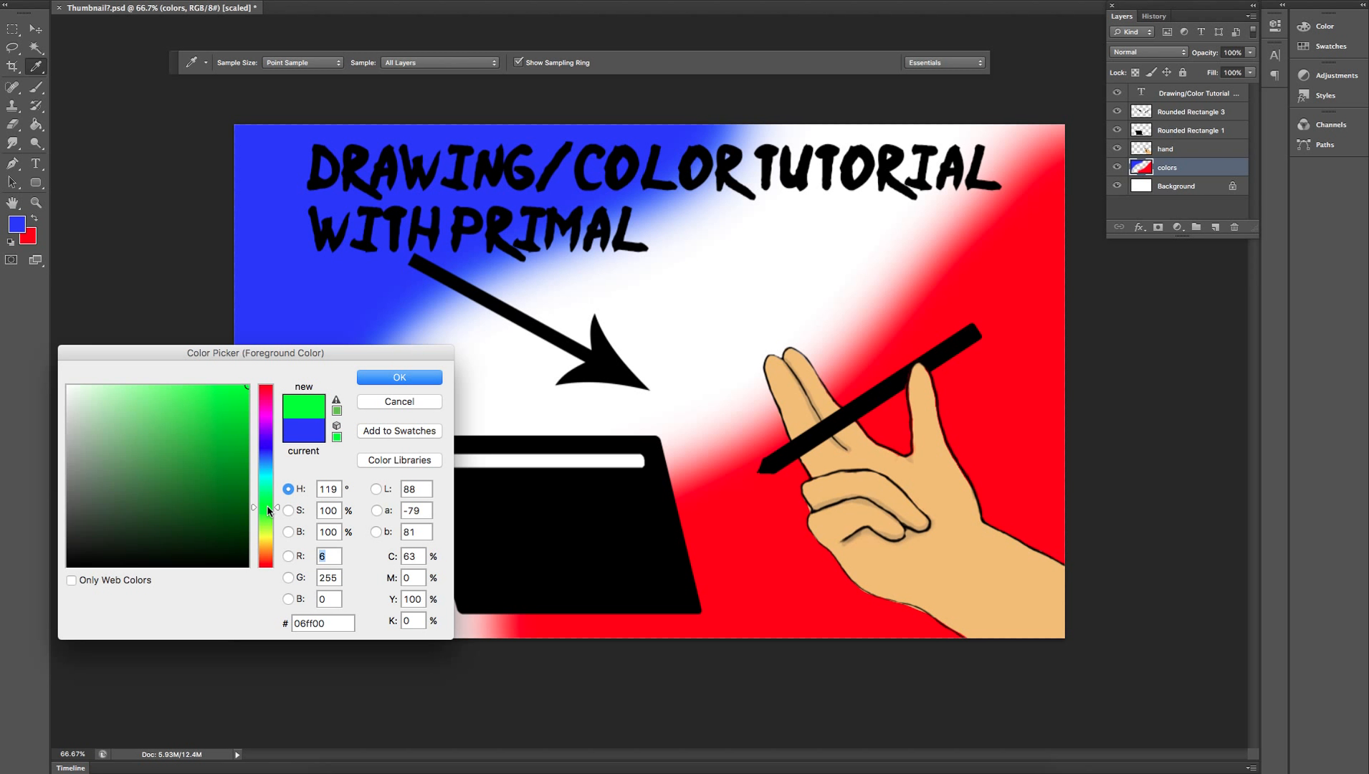
left_click_drag(268, 510, 271, 539)
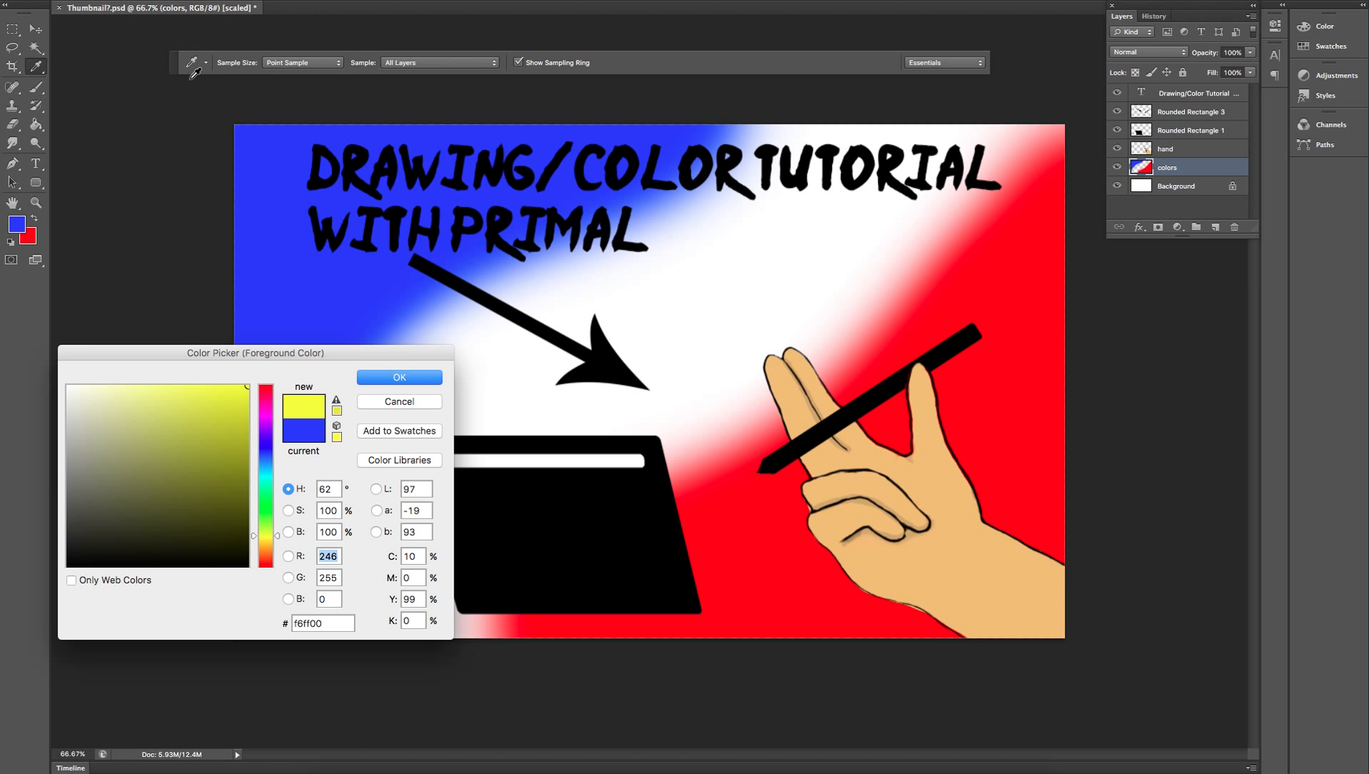
left_click(390, 378)
key("b")
mouse_move(833, 233)
left_mouse_down()
mouse_move(989, 129)
mouse_move(931, 273)
mouse_move(831, 244)
mouse_move(670, 359)
mouse_move(626, 360)
mouse_move(645, 361)
mouse_move(406, 474)
mouse_move(361, 572)
mouse_move(400, 607)
mouse_move(189, 642)
mouse_move(444, 473)
mouse_move(315, 537)
mouse_move(561, 360)
mouse_move(498, 346)
mouse_move(489, 269)
left_mouse_up()
mouse_move(790, 172)
left_mouse_down()
mouse_move(660, 296)
mouse_move(486, 318)
mouse_move(192, 575)
left_mouse_up()
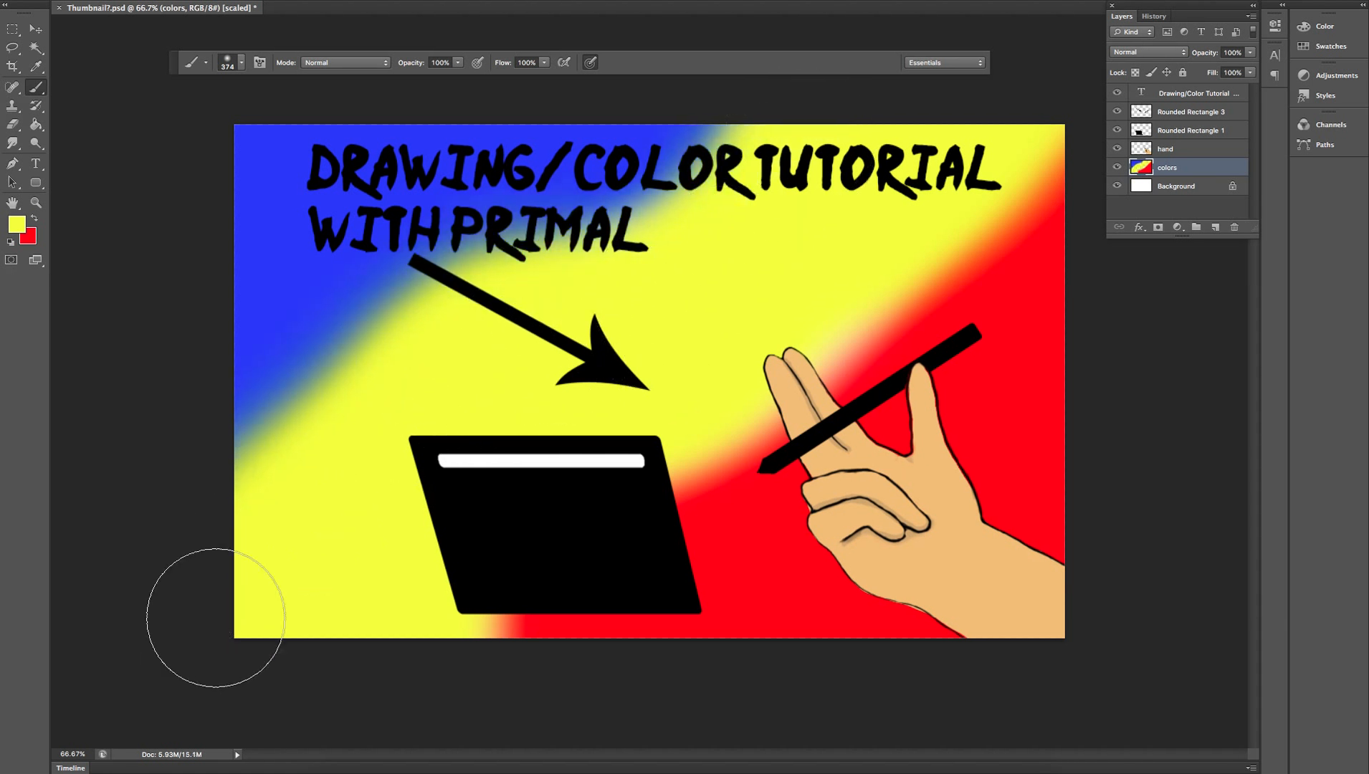
mouse_move(398, 724)
left_mouse_down()
mouse_move(539, 541)
mouse_move(574, 506)
mouse_move(627, 489)
mouse_move(779, 244)
mouse_move(964, 138)
mouse_move(972, 159)
mouse_move(934, 194)
mouse_move(1088, 152)
left_mouse_up()
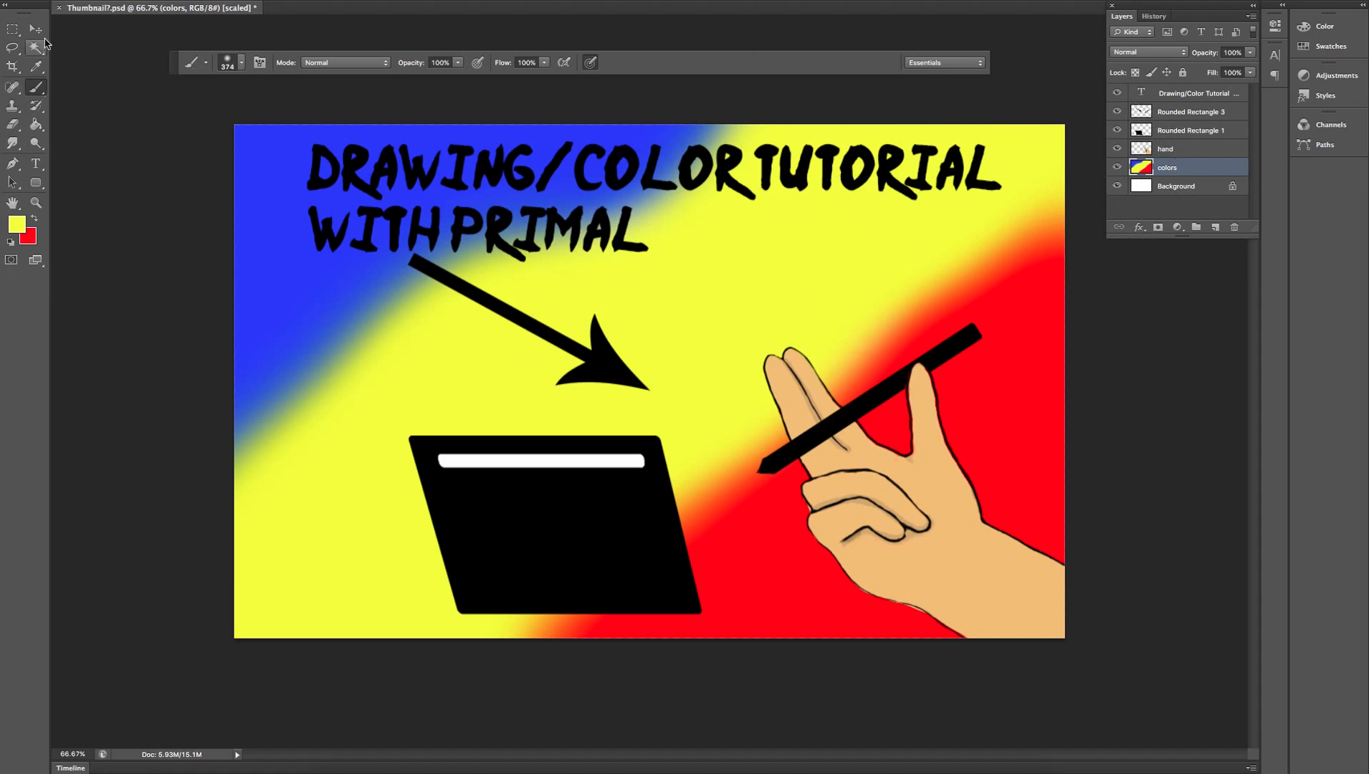
Save a JPEG copy of the thumbnail to the Desktop, adjusting its quality and keeping the Baseline ("Standard") format.
key("v")
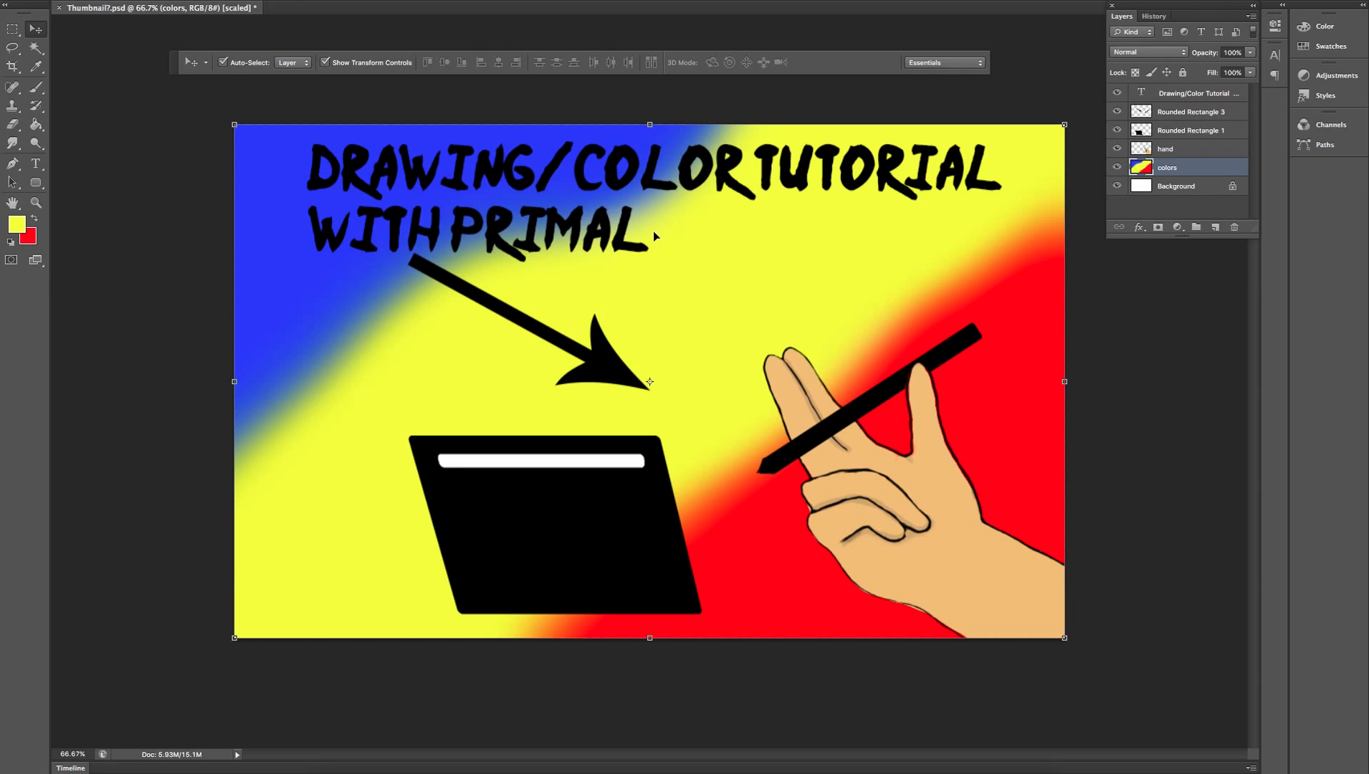
left_click(109, 0)
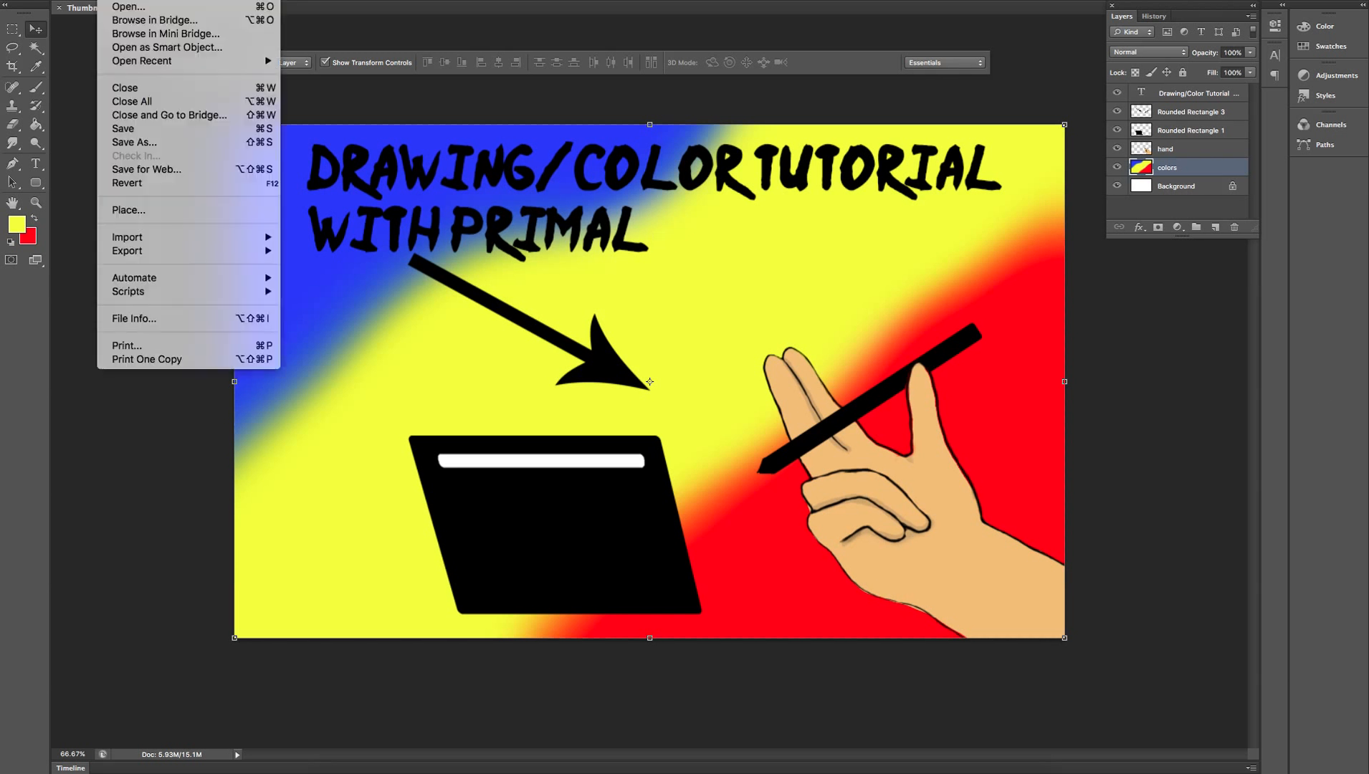
mouse_move(196, 244)
mouse_move(158, 258)
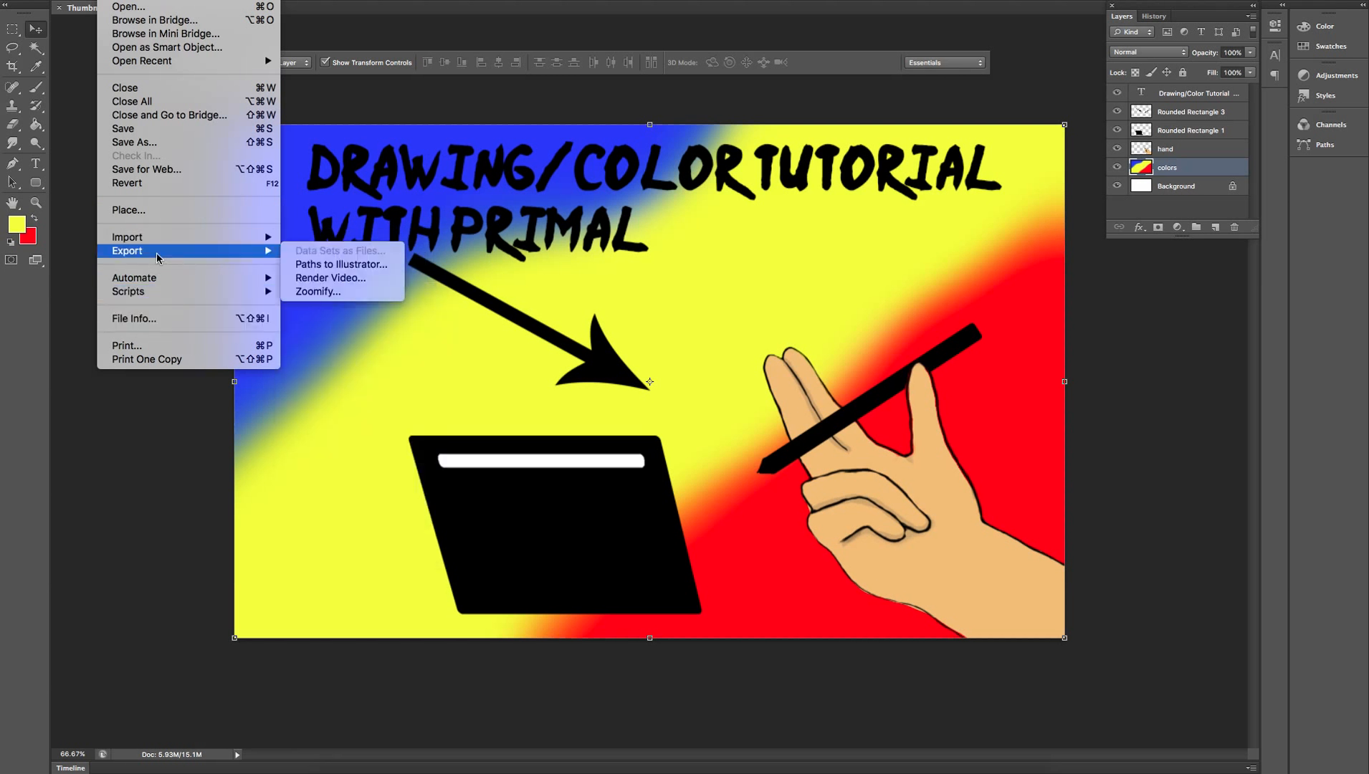
left_click(147, 143)
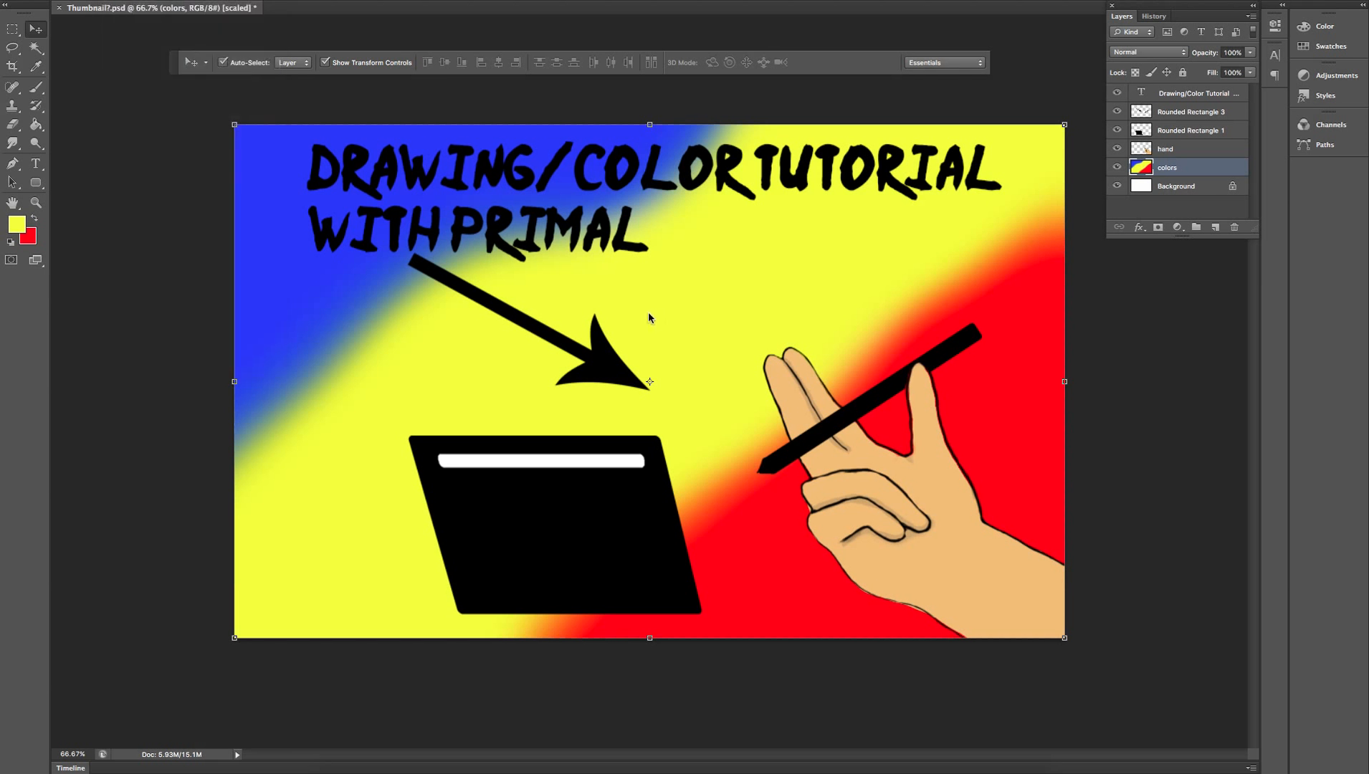
left_click(679, 235)
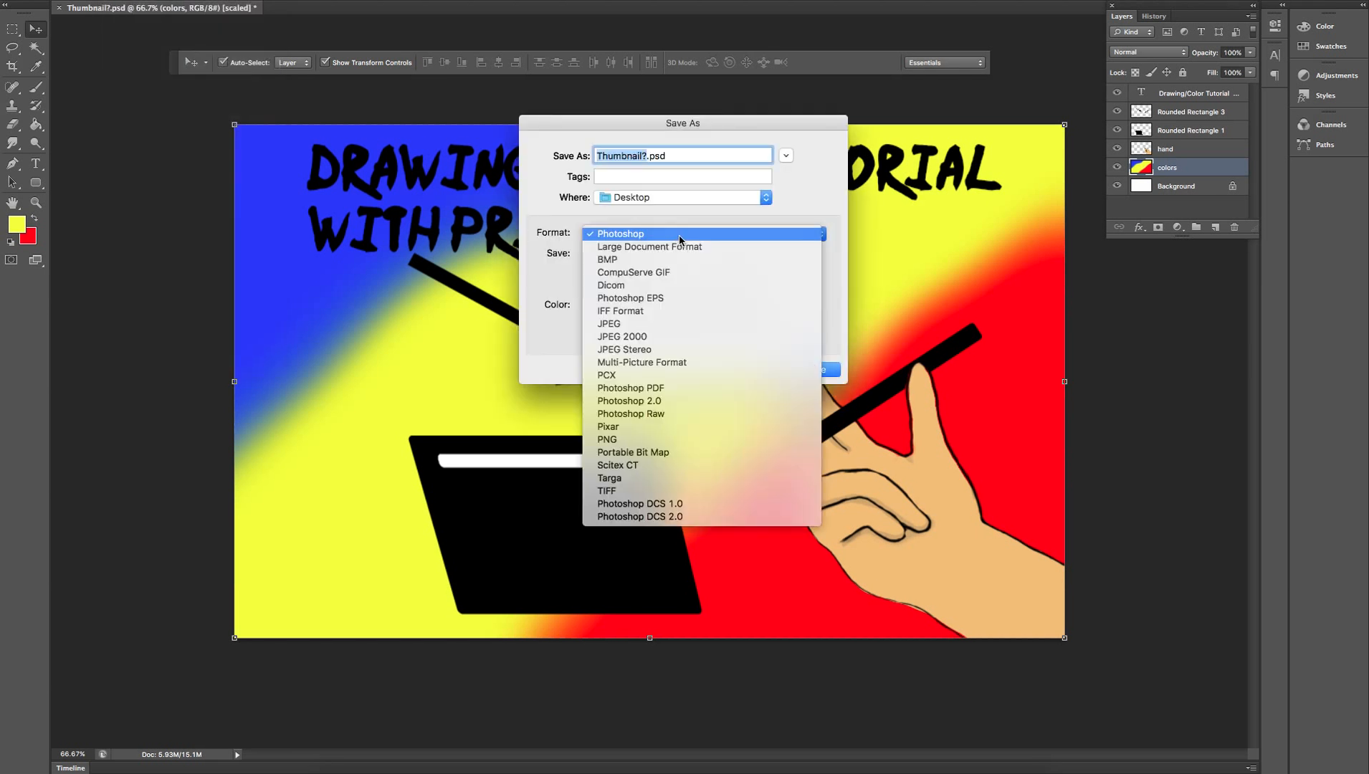
left_click(640, 326)
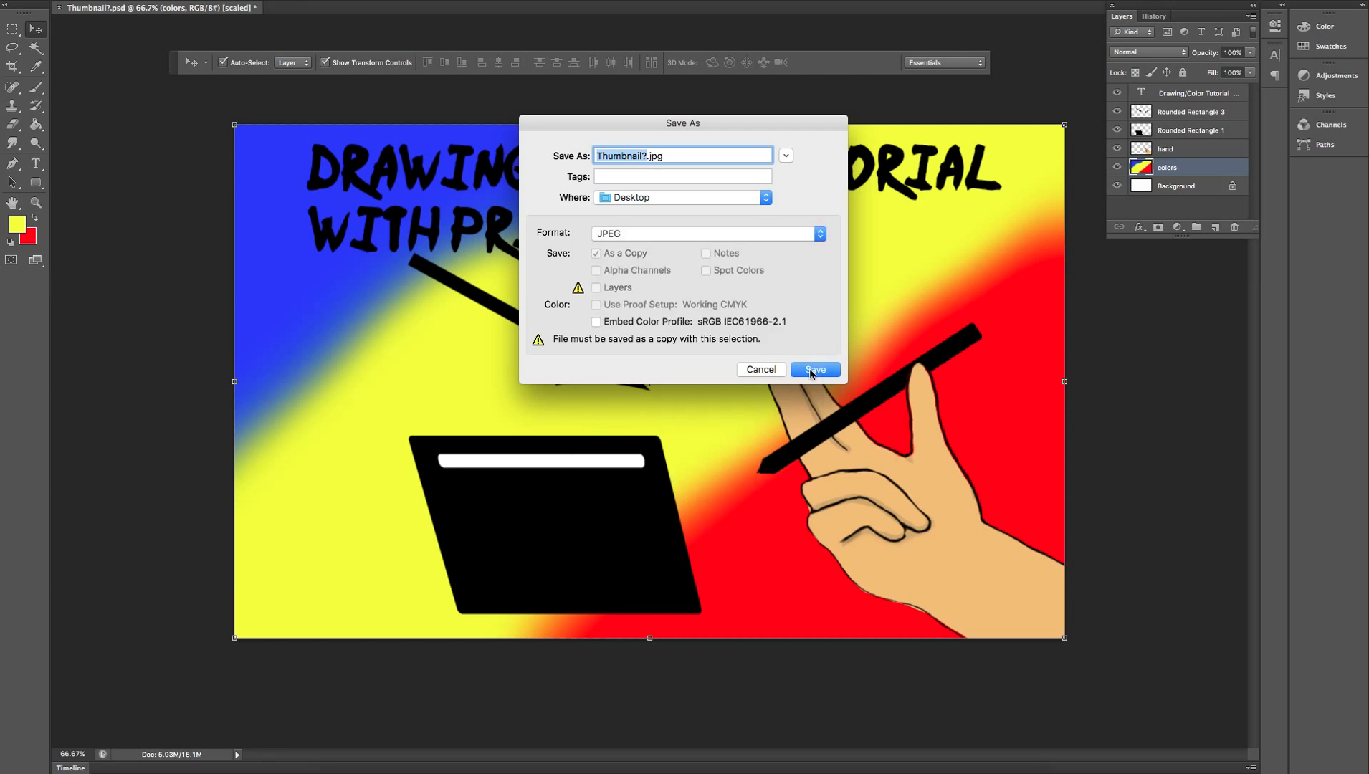
left_click(810, 373)
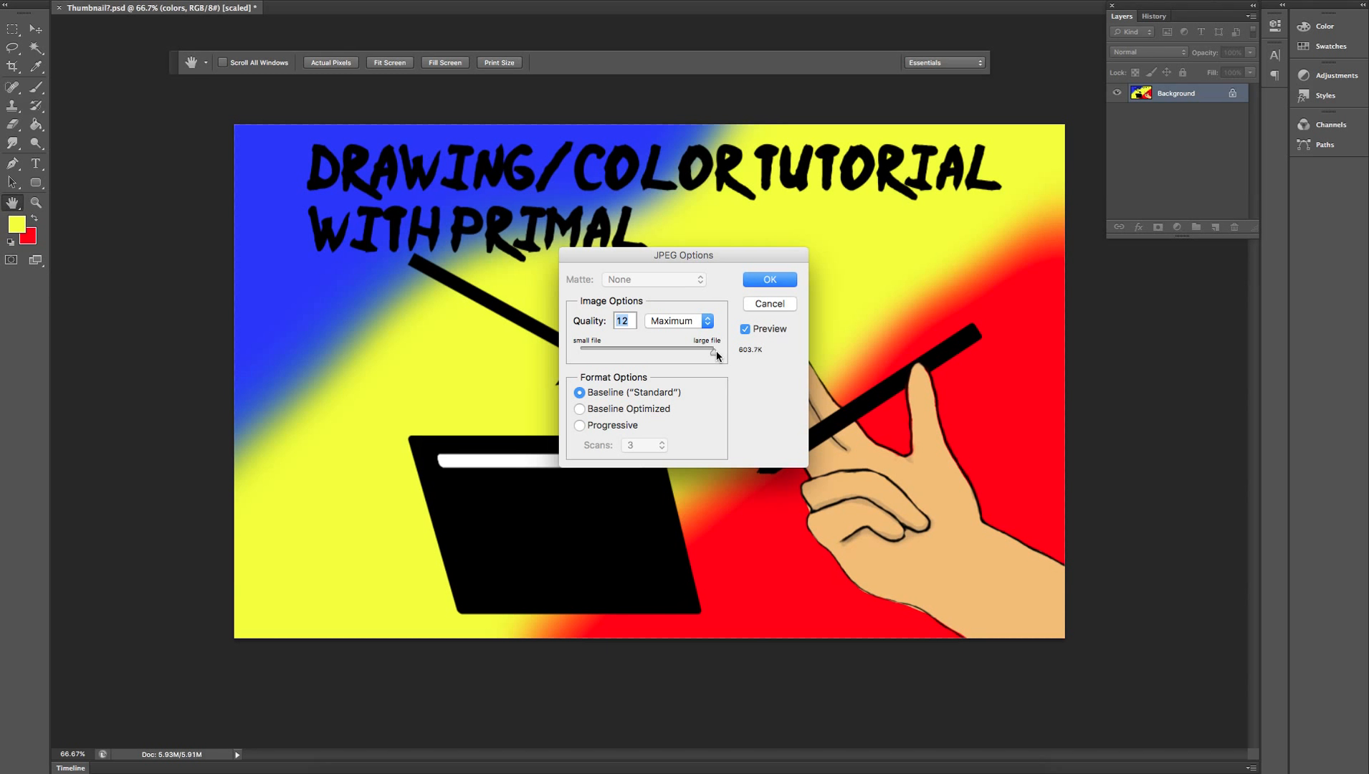
left_click_drag(700, 353, 693, 353)
left_click(771, 281)
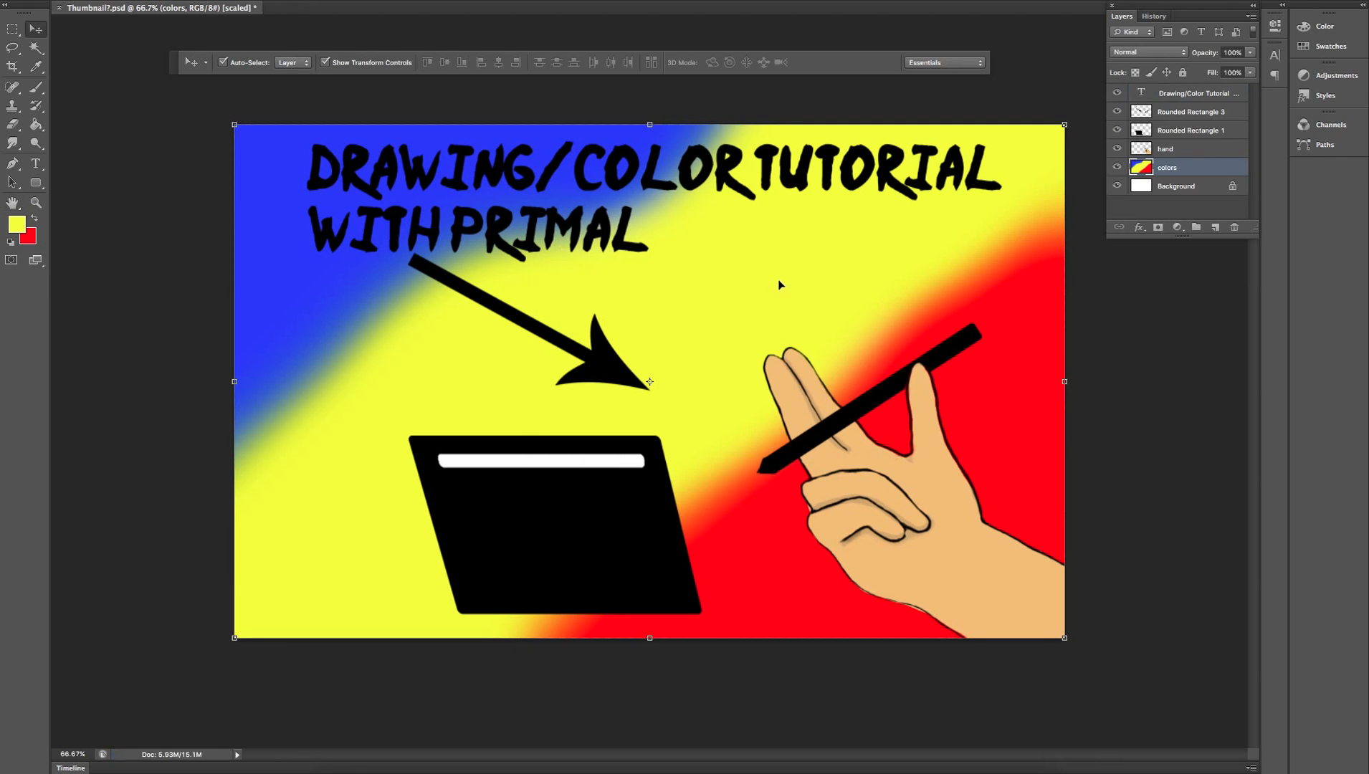